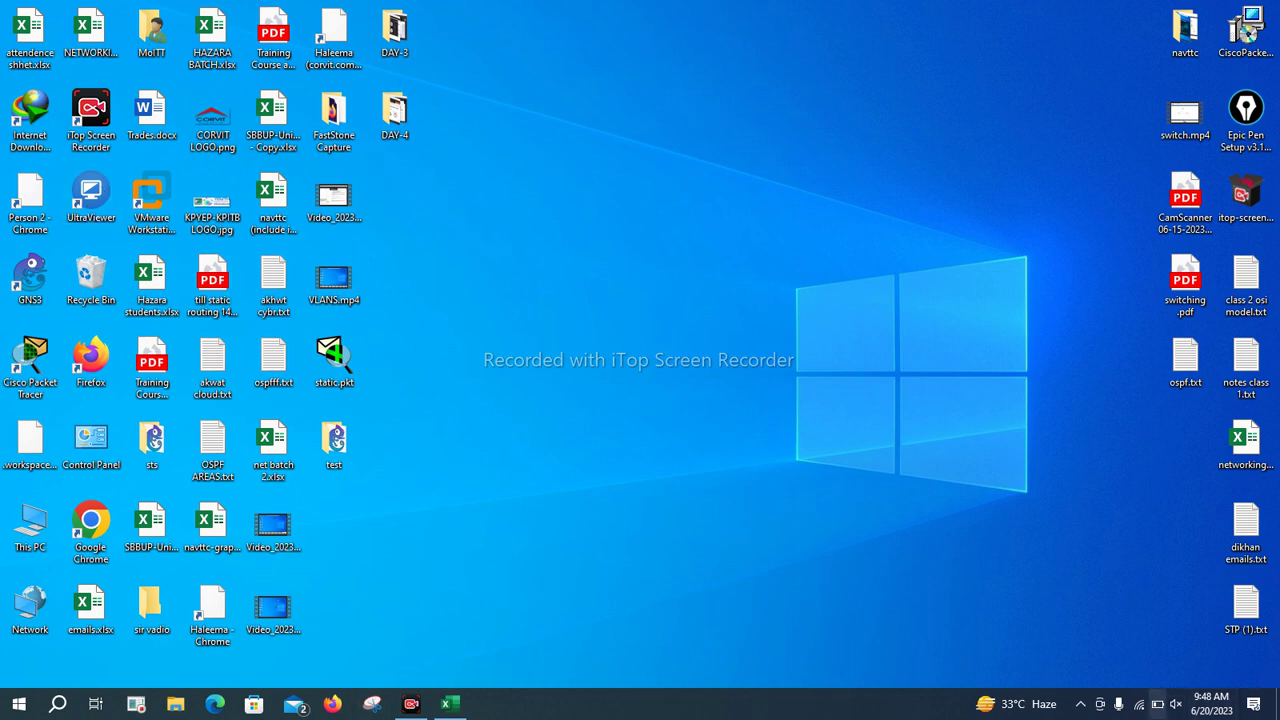
# Switch Wi-Fi off from the taskbar network panel and dismiss the panel
pyautogui.click(1139, 703)
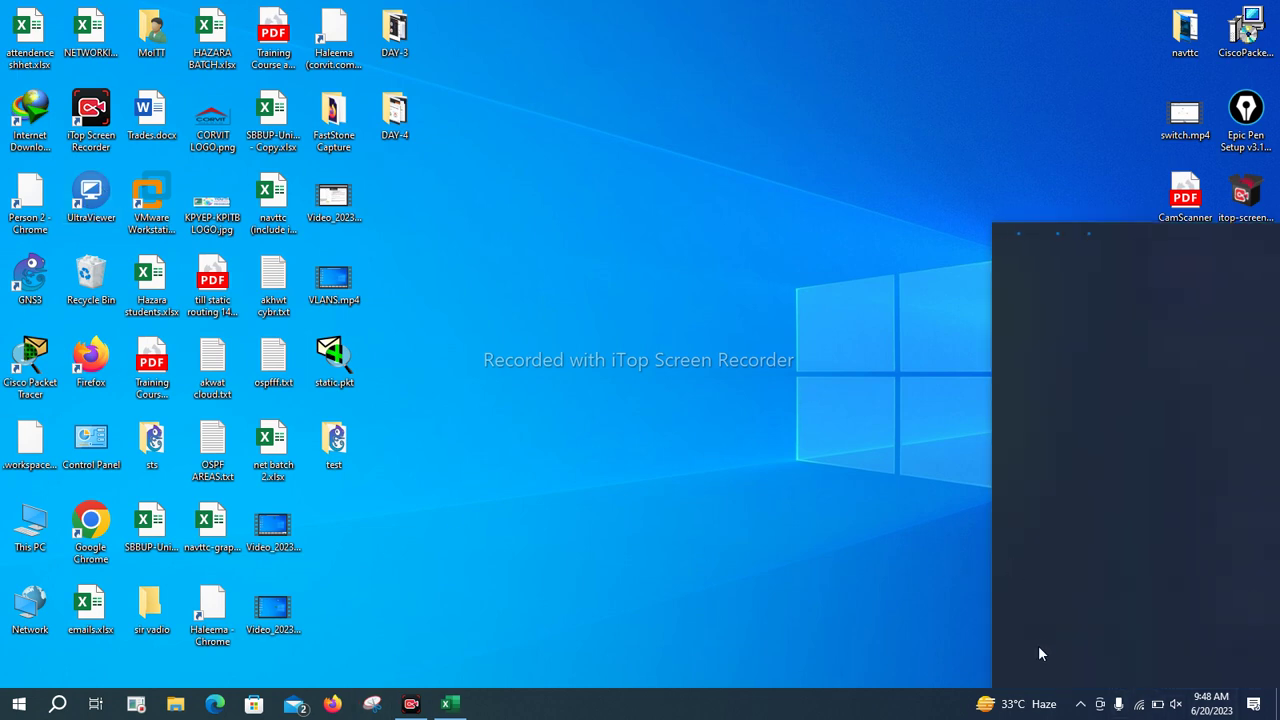
pyautogui.click(1030, 650)
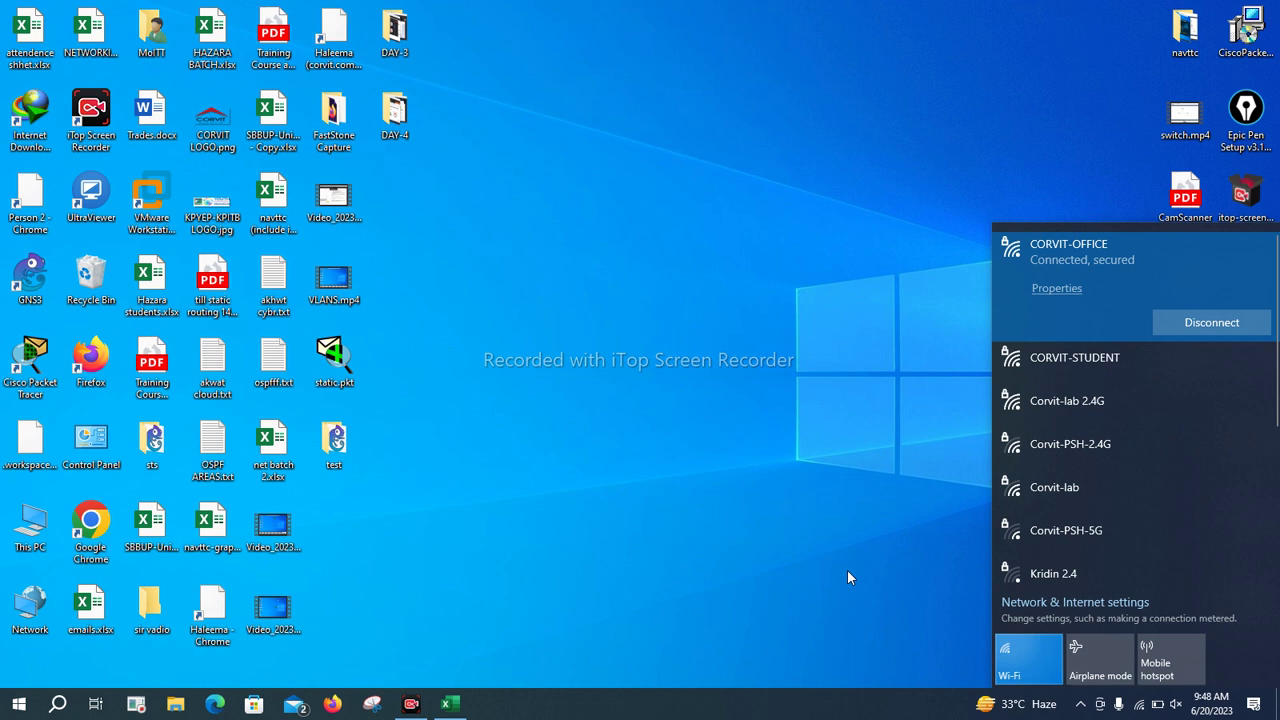
pyautogui.click(804, 451)
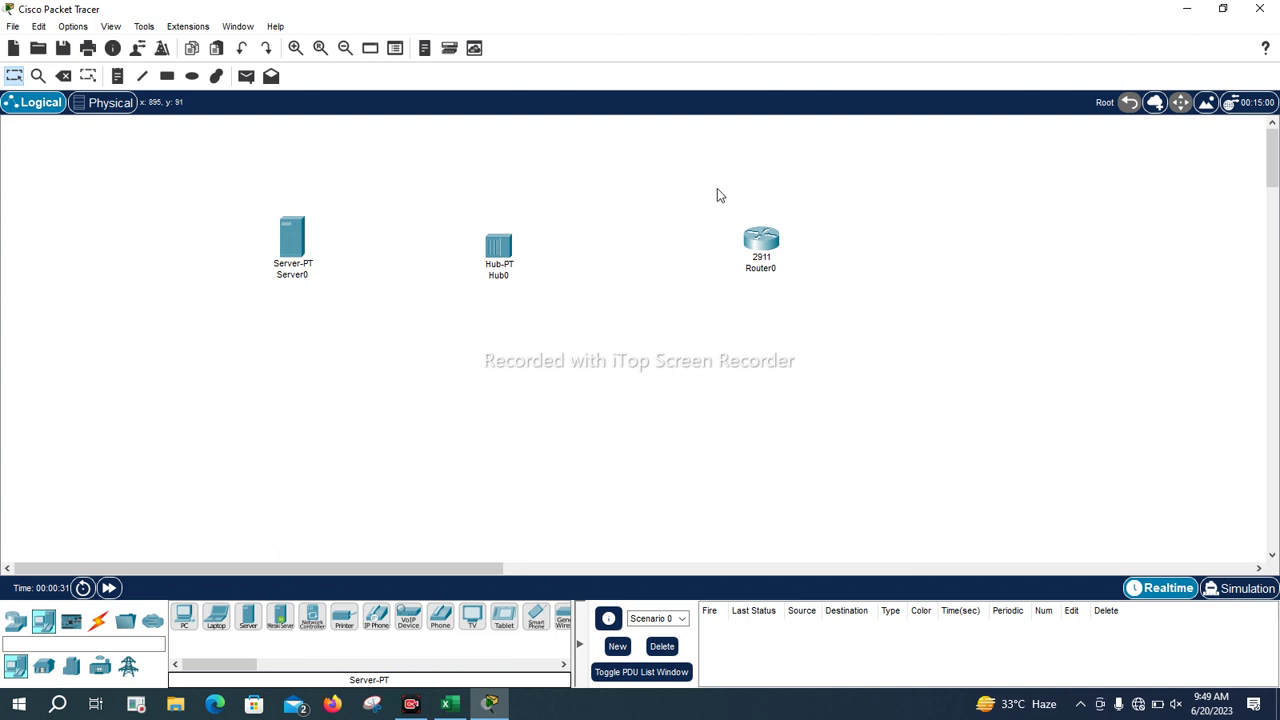
# Cable Server0 to Hub0 and Hub0 to Router0 with automatic connection cables
pyautogui.moveTo(717, 188); pyautogui.dragTo(817, 268)
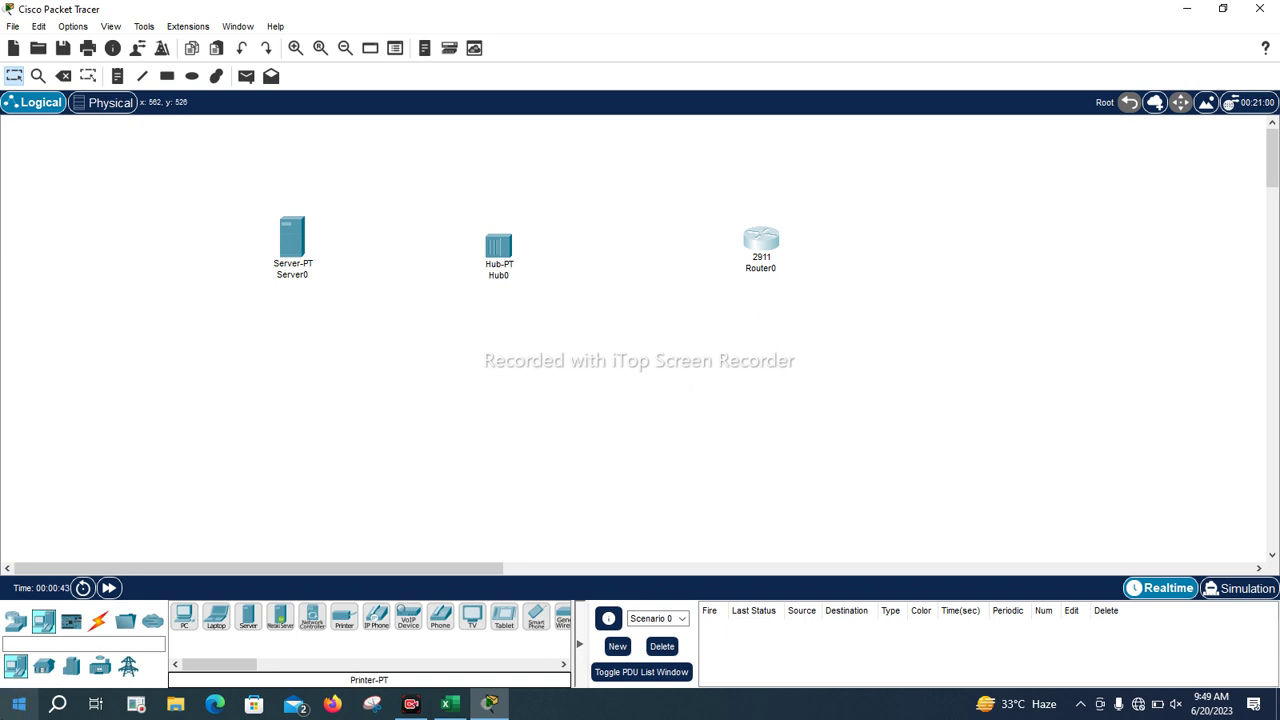
pyautogui.click(98, 621)
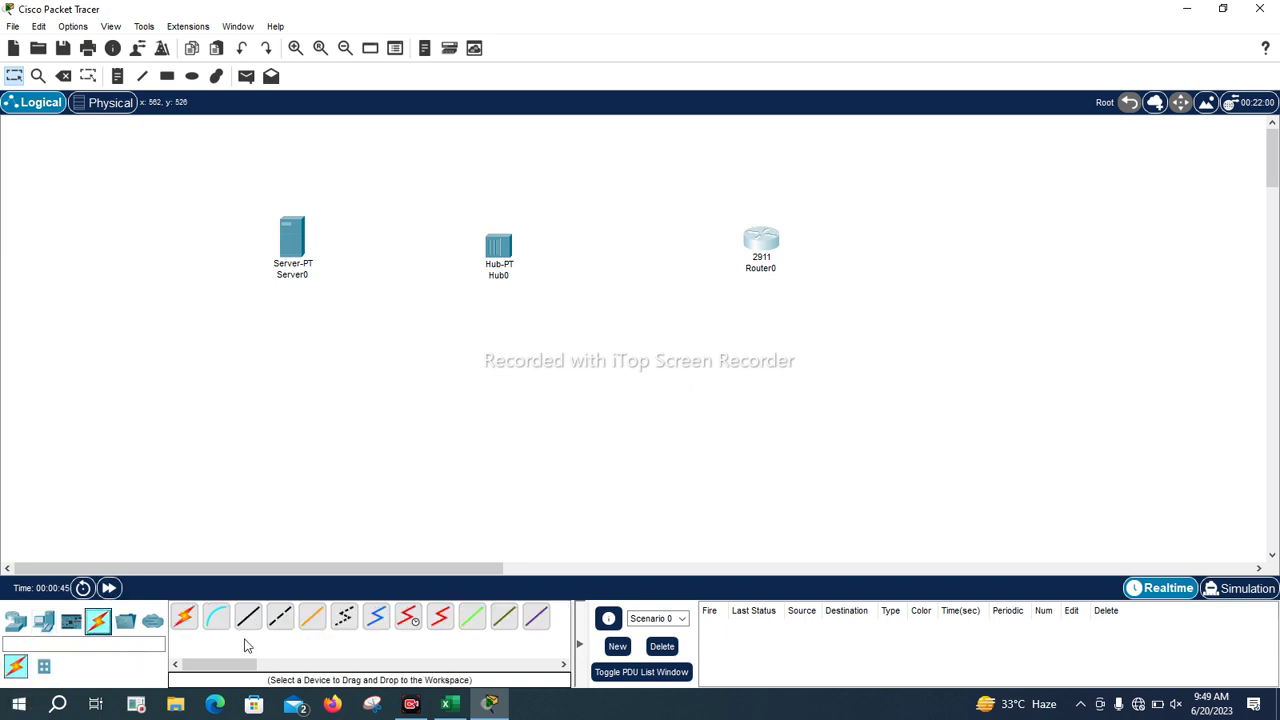
pyautogui.click(184, 617)
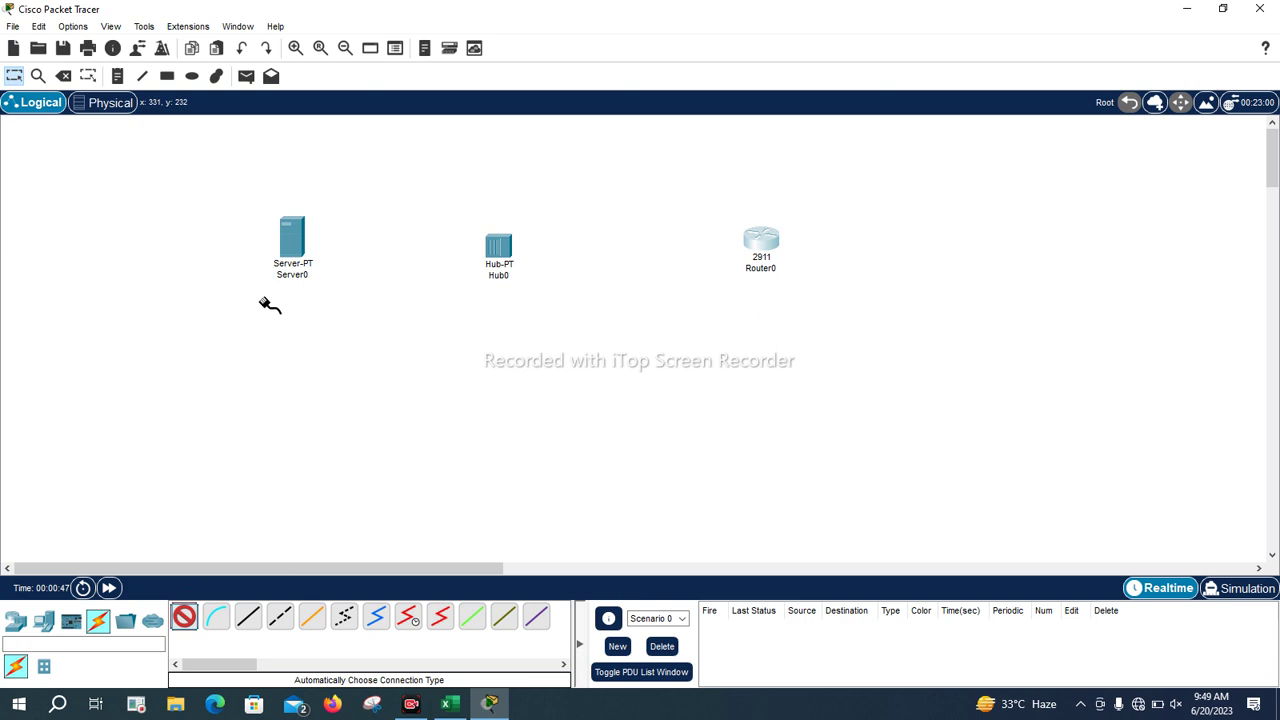
pyautogui.click(300, 240)
pyautogui.click(499, 248)
pyautogui.click(508, 250)
pyautogui.click(762, 243)
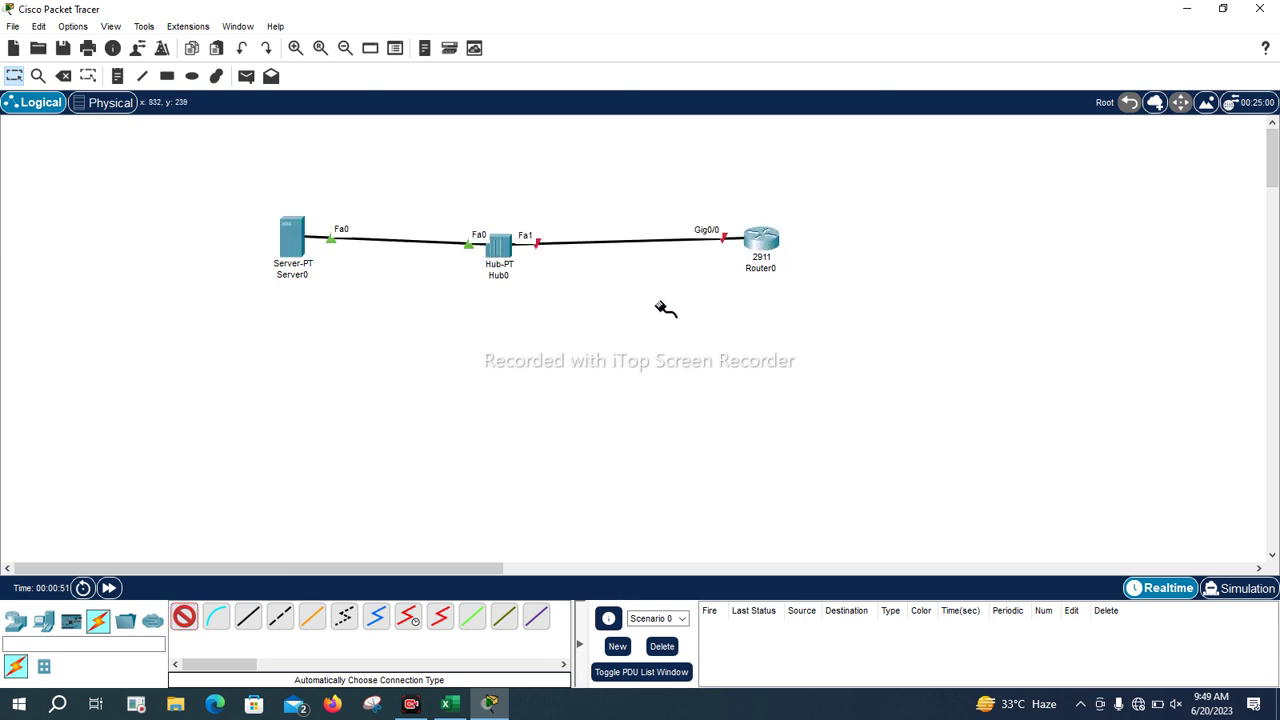
pyautogui.press('Escape')
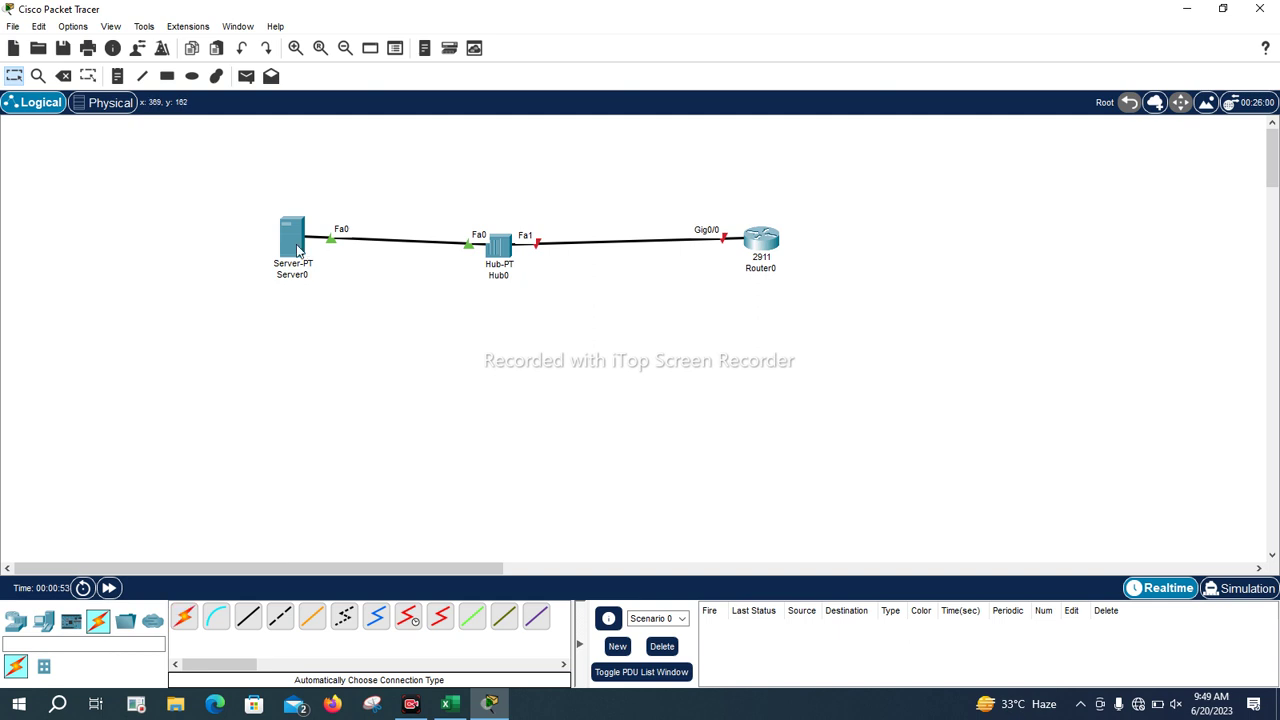
# Nudge Server0 and Router0 slightly so they line up with Hub0
pyautogui.moveTo(296, 250); pyautogui.dragTo(293, 252)
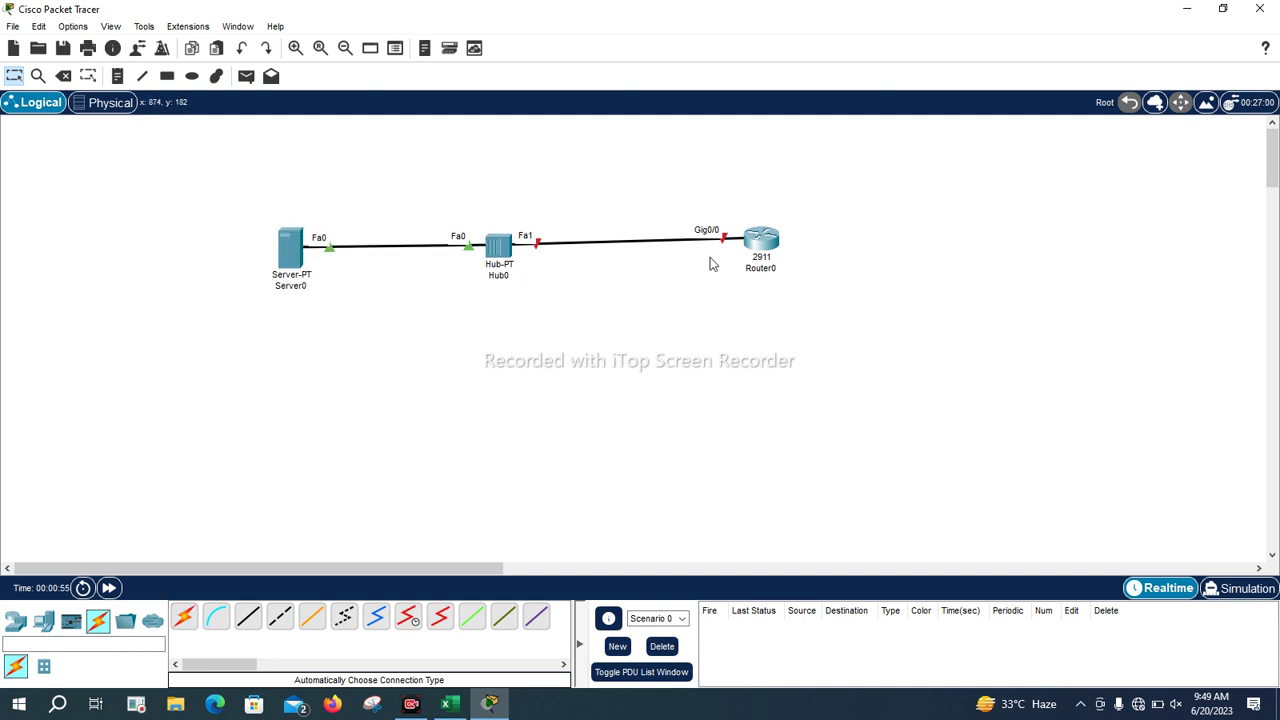
pyautogui.moveTo(772, 246); pyautogui.dragTo(768, 253)
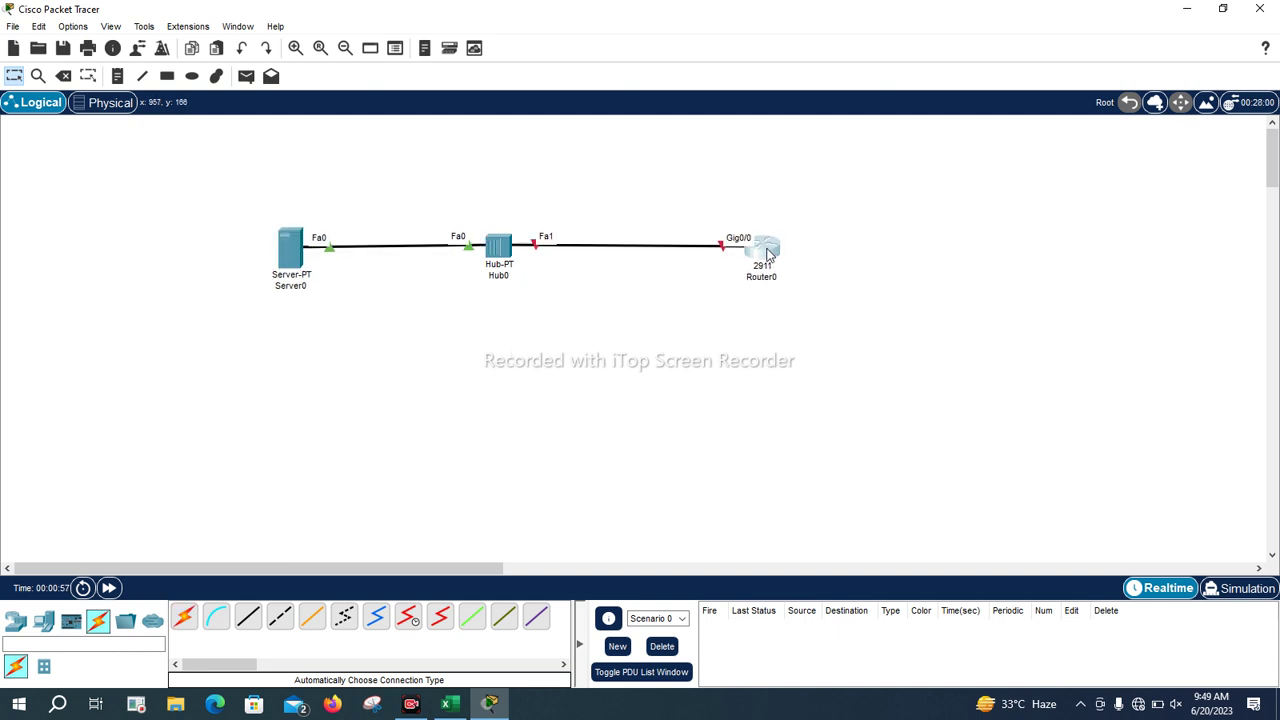
pyautogui.click(768, 253)
# In Router0's CLI, decline the initial setup dialog and enter global configuration mode
pyautogui.click(480, 103)
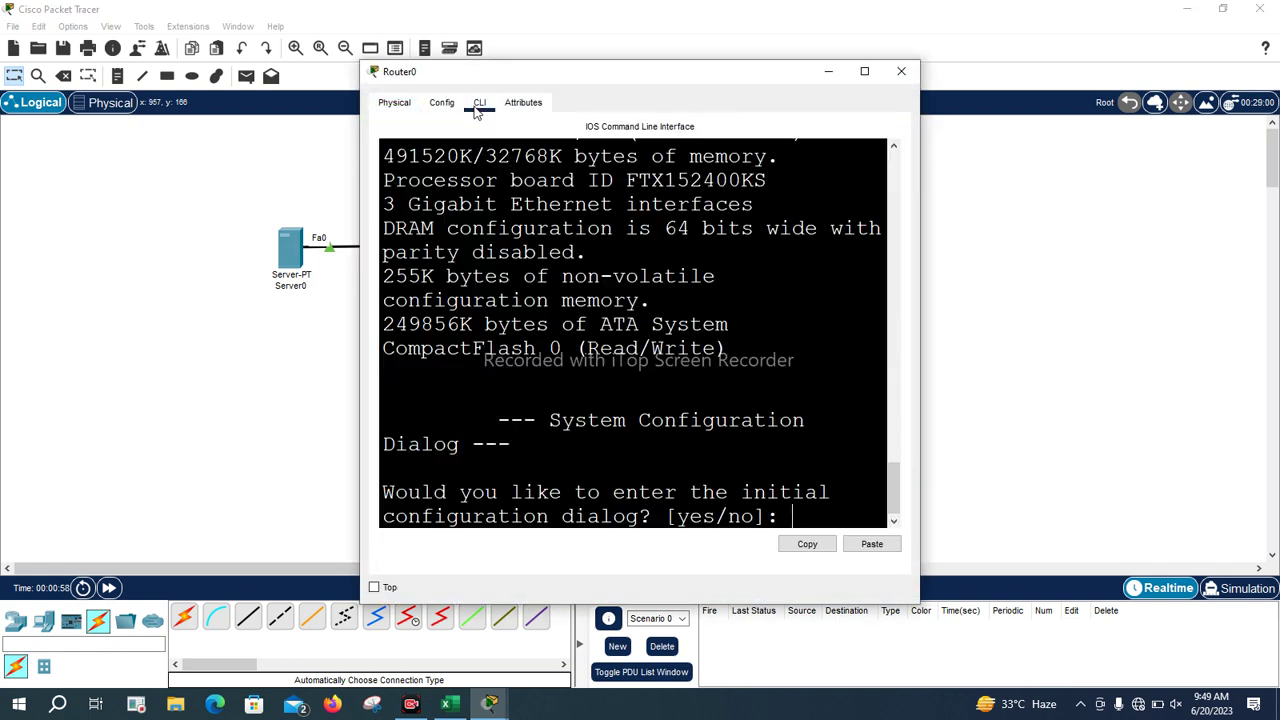
pyautogui.click(864, 71)
pyautogui.write('ni')
pyautogui.press('Return')
pyautogui.write('n')
pyautogui.press('Return')
pyautogui.press('Return')
pyautogui.press('Return')
pyautogui.press('Return')
pyautogui.press('Return')
pyautogui.press('Return')
pyautogui.write('en')
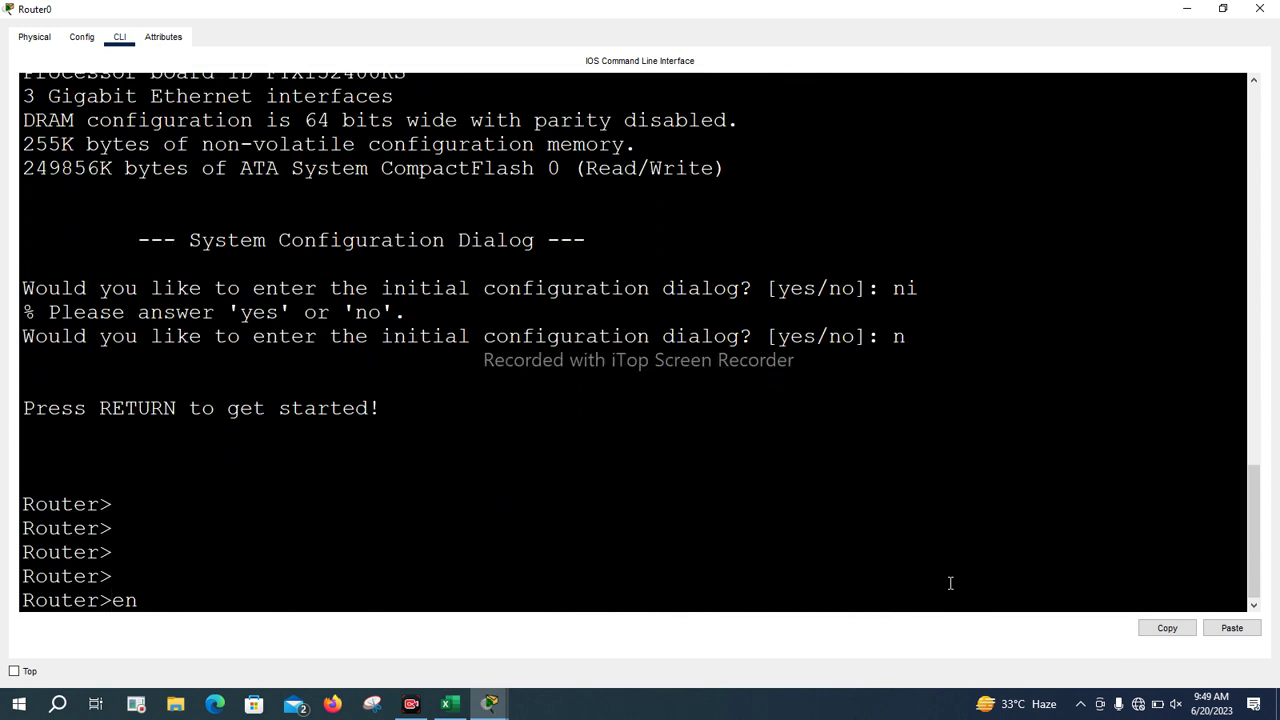
pyautogui.press('Return')
pyautogui.press('Return')
pyautogui.press('Return')
pyautogui.press('Return')
pyautogui.write('conf t')
pyautogui.press('Return')
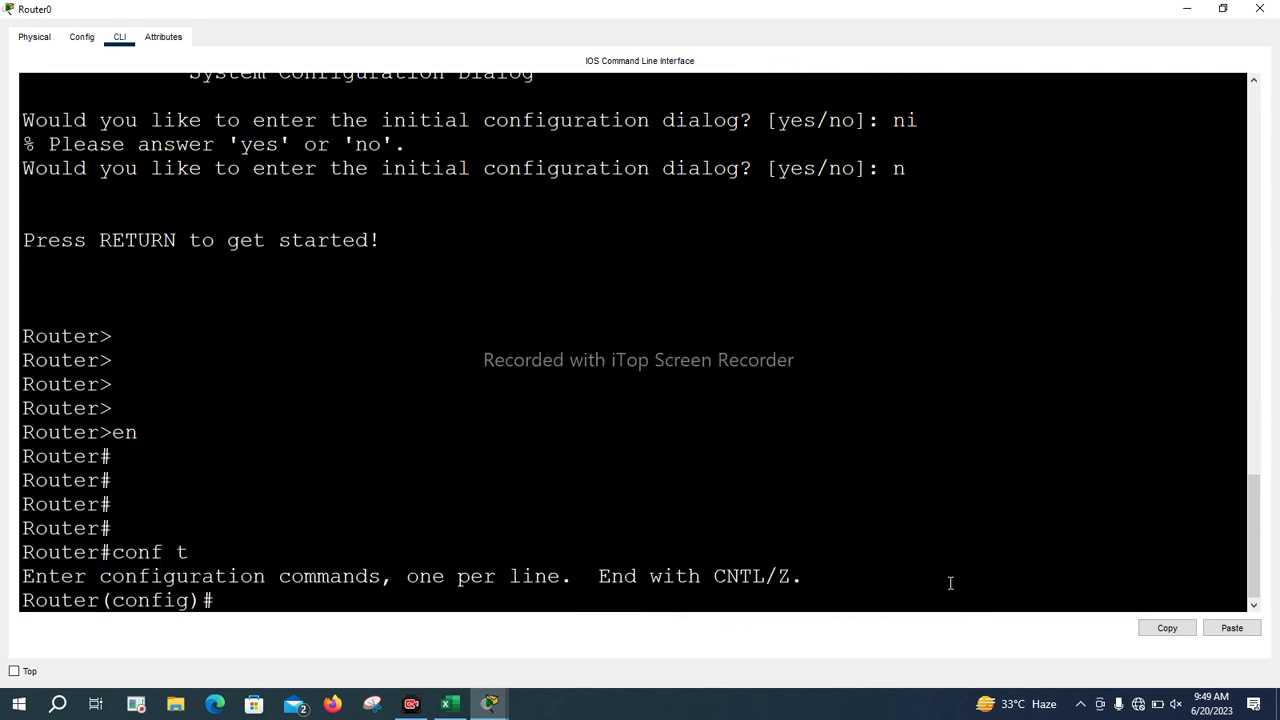
pyautogui.press('Return')
pyautogui.press('Return')
pyautogui.press('Return')
# Assign 10.0.0.1 255.0.0.0 to interface GigabitEthernet0/0
pyautogui.write('inr')
pyautogui.press('BackSpace')
pyautogui.write('t d')
pyautogui.press('BackSpace')
pyautogui.write('g ')
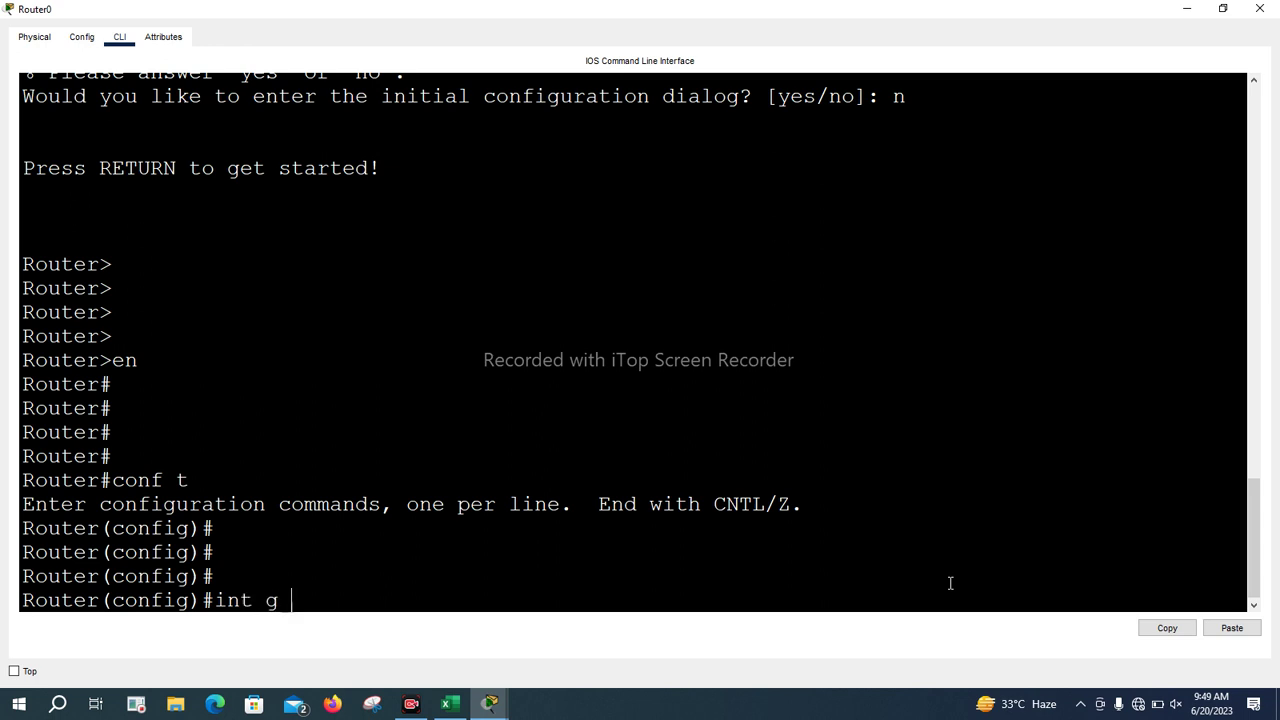
pyautogui.write('0/0/')
pyautogui.press('BackSpace')
pyautogui.press('Return')
pyautogui.press('Return')
pyautogui.press('Return')
pyautogui.write('ip add 10.0')
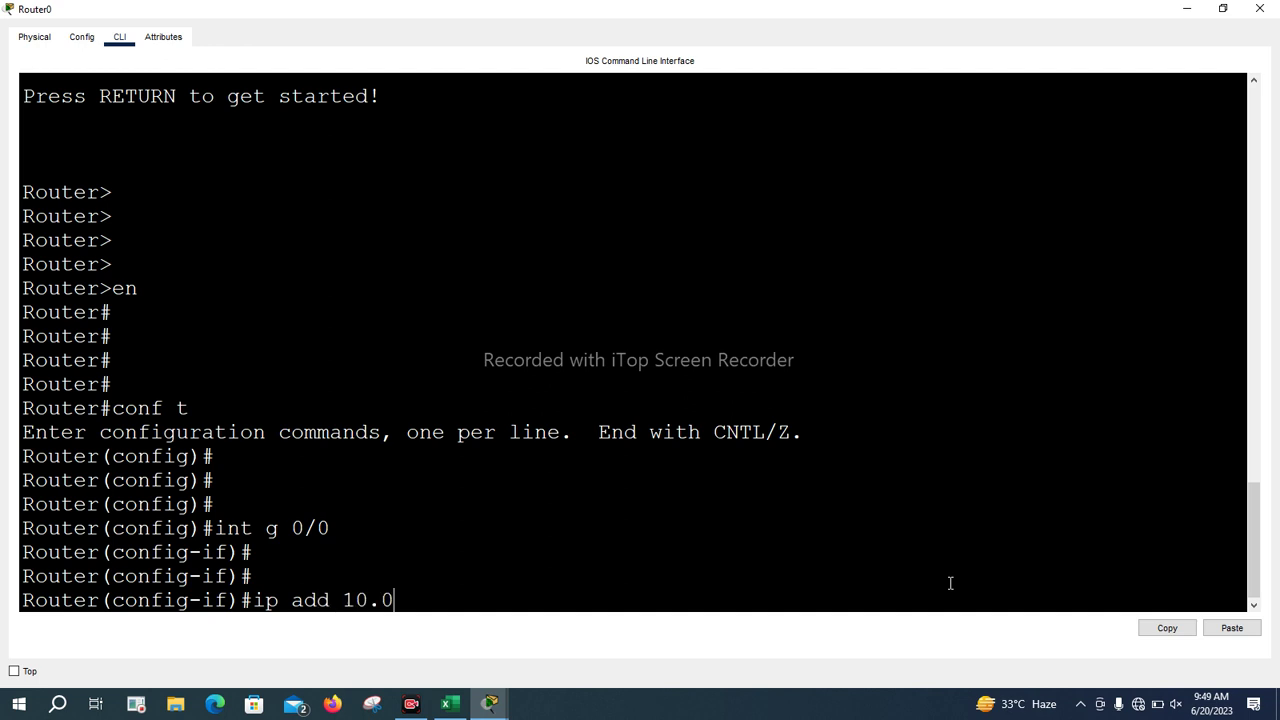
pyautogui.write('.0.1 255.0.0.0.0')
pyautogui.press('BackSpace')
pyautogui.press('BackSpace')
pyautogui.press('Return')
# Bring GigabitEthernet0/0 up with no shutdown and minimize the router window
pyautogui.write('noi')
pyautogui.press('BackSpace')
pyautogui.write('nshu')
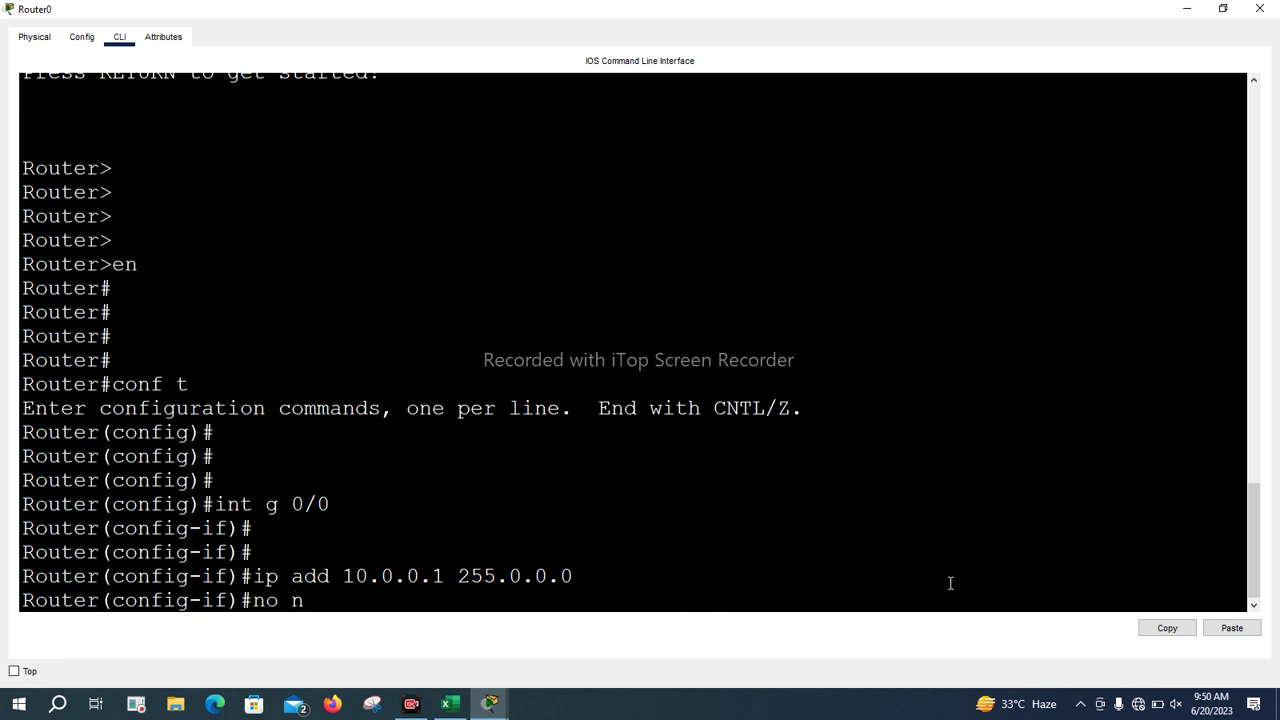
pyautogui.press('BackSpace')
pyautogui.press('BackSpace')
pyautogui.press('BackSpace')
pyautogui.press('BackSpace')
pyautogui.write('shu')
pyautogui.press('Tab')
pyautogui.press('Return')
pyautogui.press('Return')
pyautogui.press('Return')
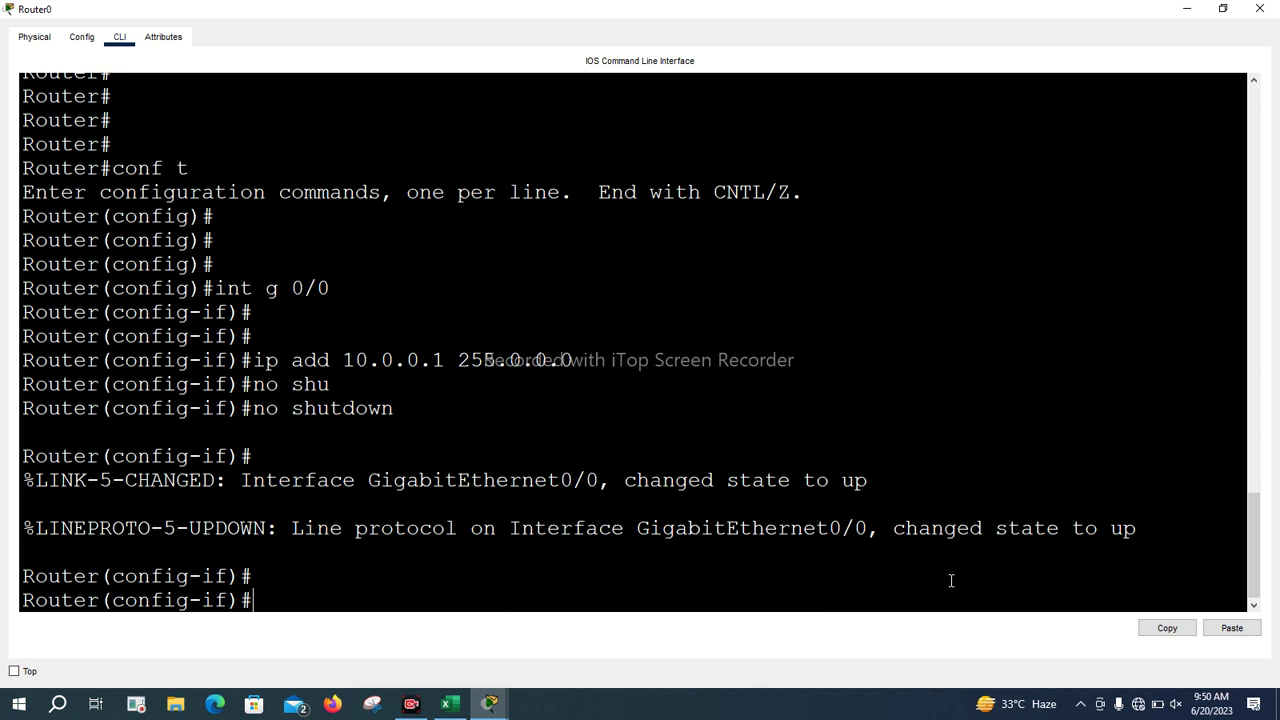
pyautogui.click(1189, 8)
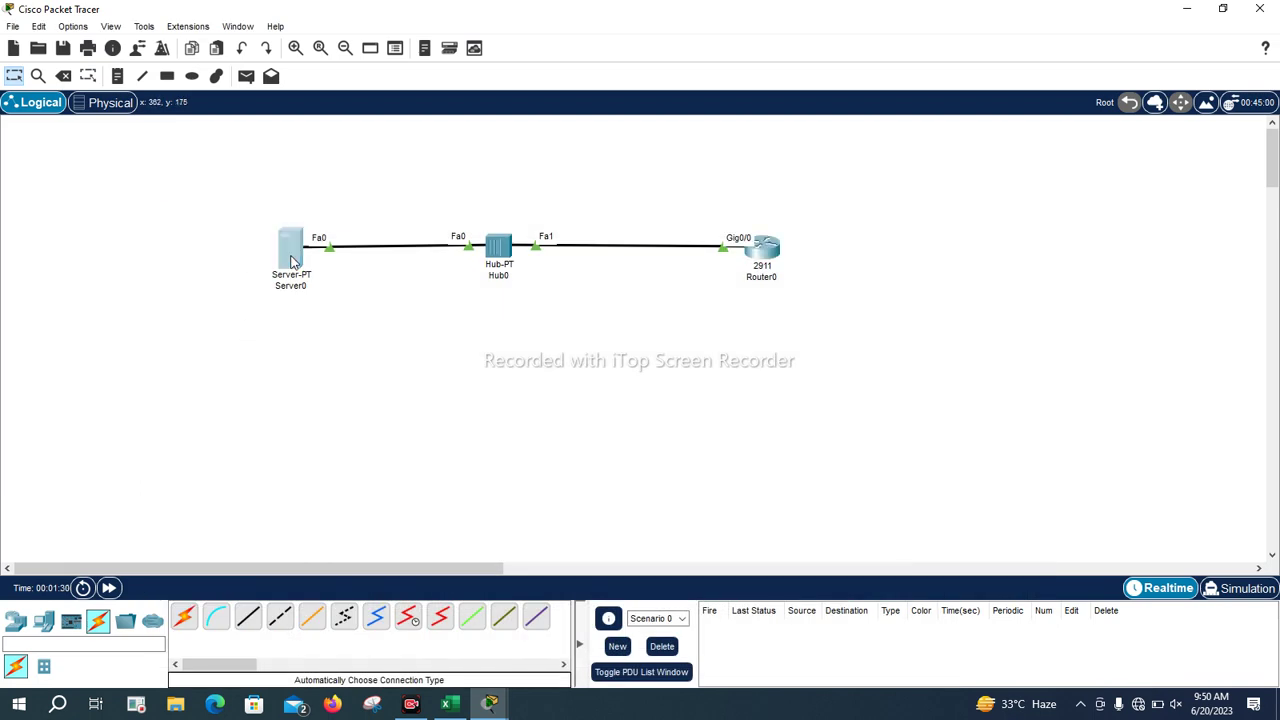
# Give Server0 static IP 10.0.0.2, mask 255.0.0.0 and gateway 10.0.0.1
pyautogui.click(292, 250)
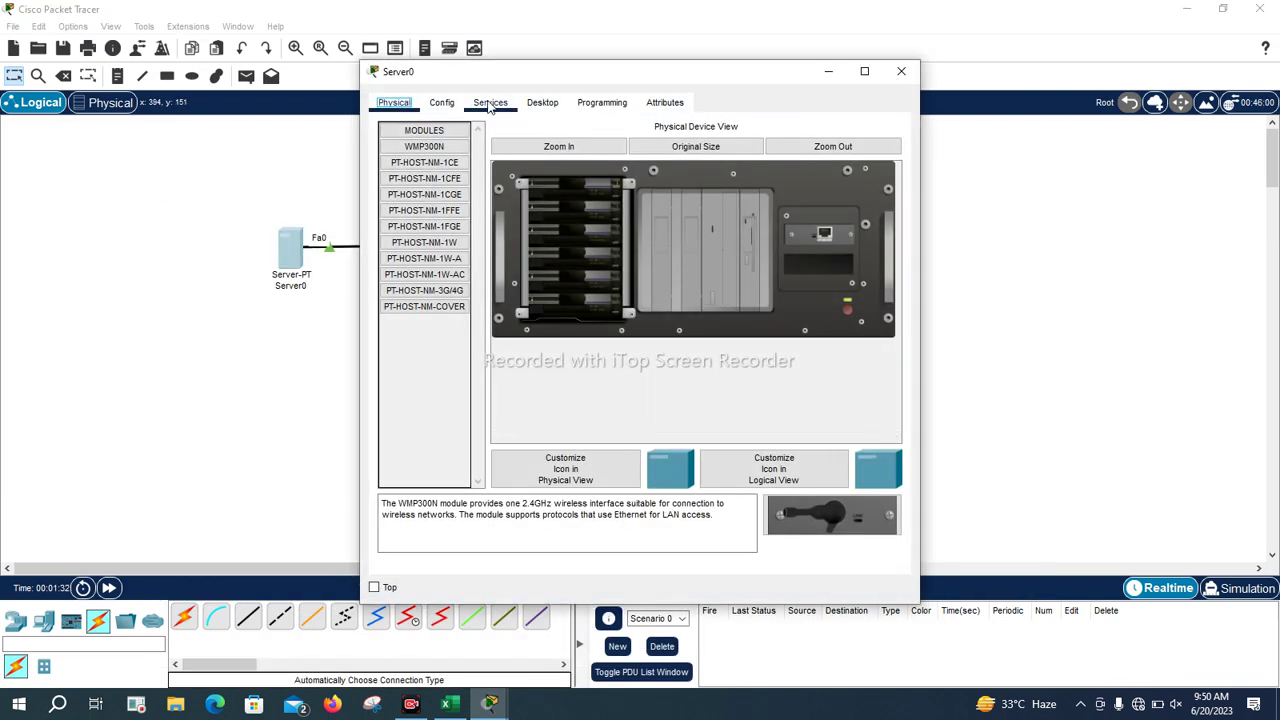
pyautogui.click(542, 102)
pyautogui.click(444, 164)
pyautogui.click(571, 196)
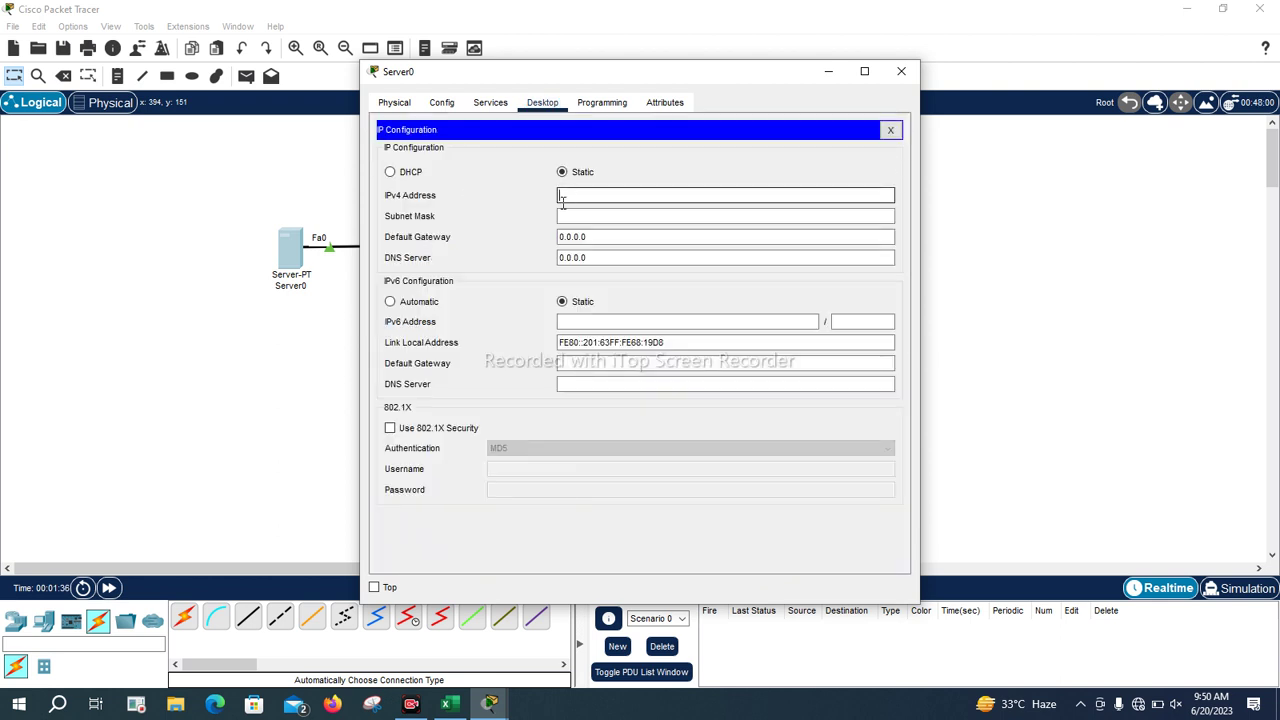
pyautogui.write('10.0.0.2')
pyautogui.press('Tab')
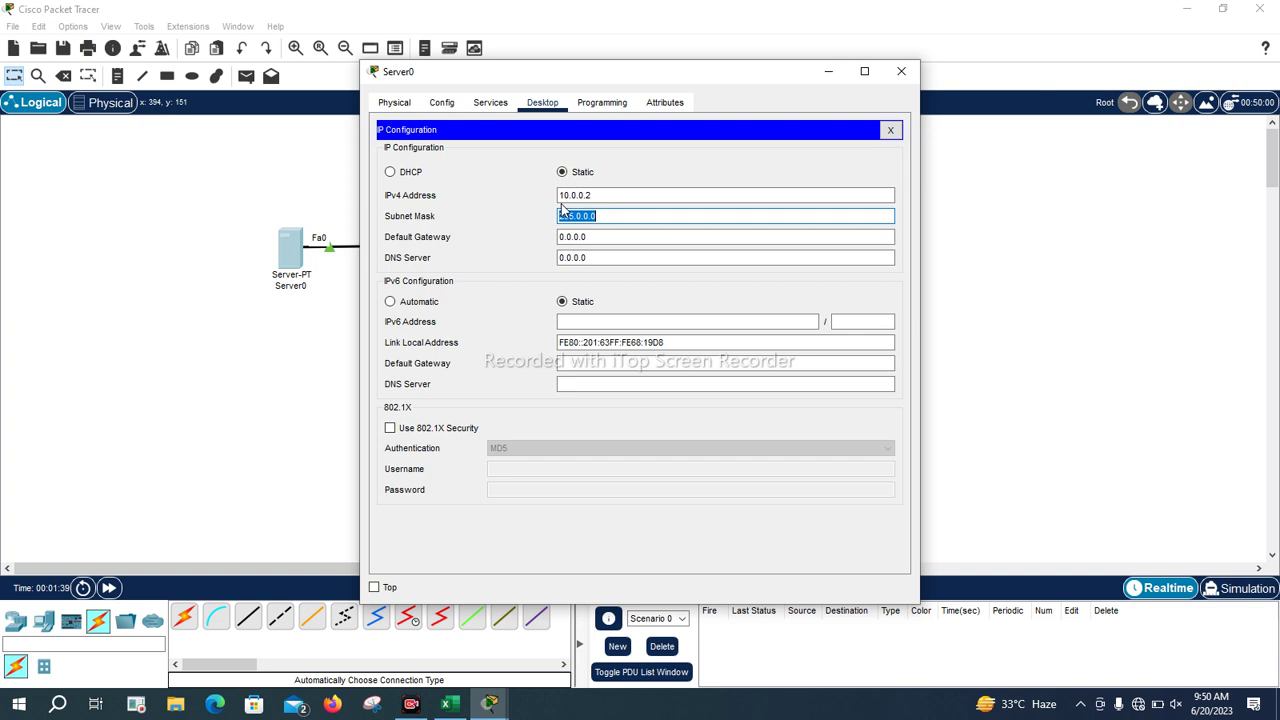
pyautogui.press('Tab')
pyautogui.write('10.0.0.1')
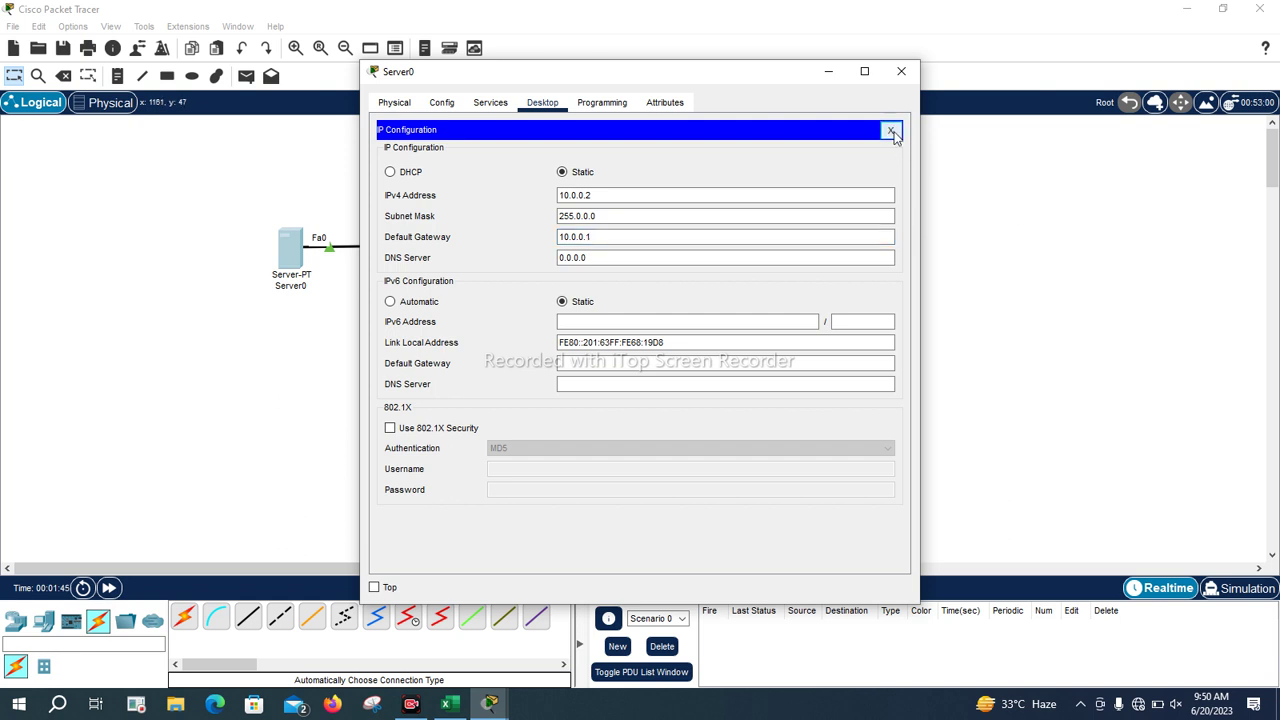
pyautogui.click(890, 130)
# Ping 10.0.0.1 from Server0's command prompt, then close the Server0 window
pyautogui.click(643, 179)
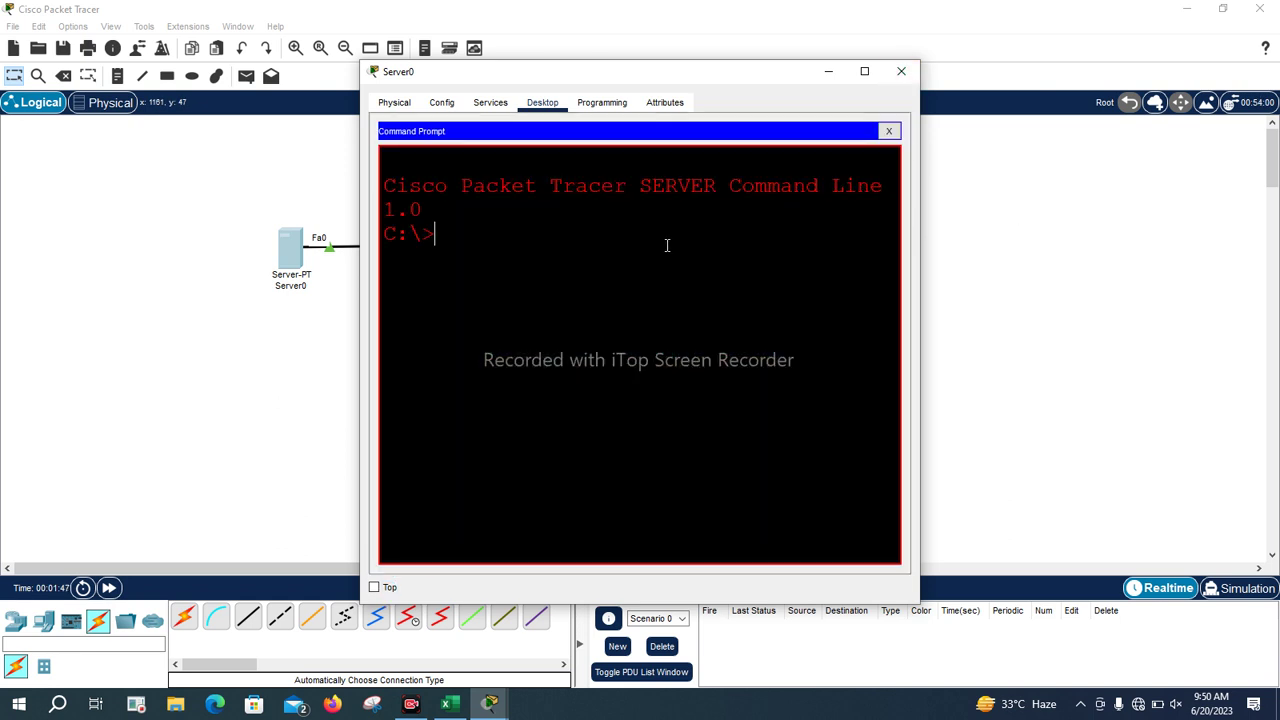
pyautogui.write('PING 10.0.0.')
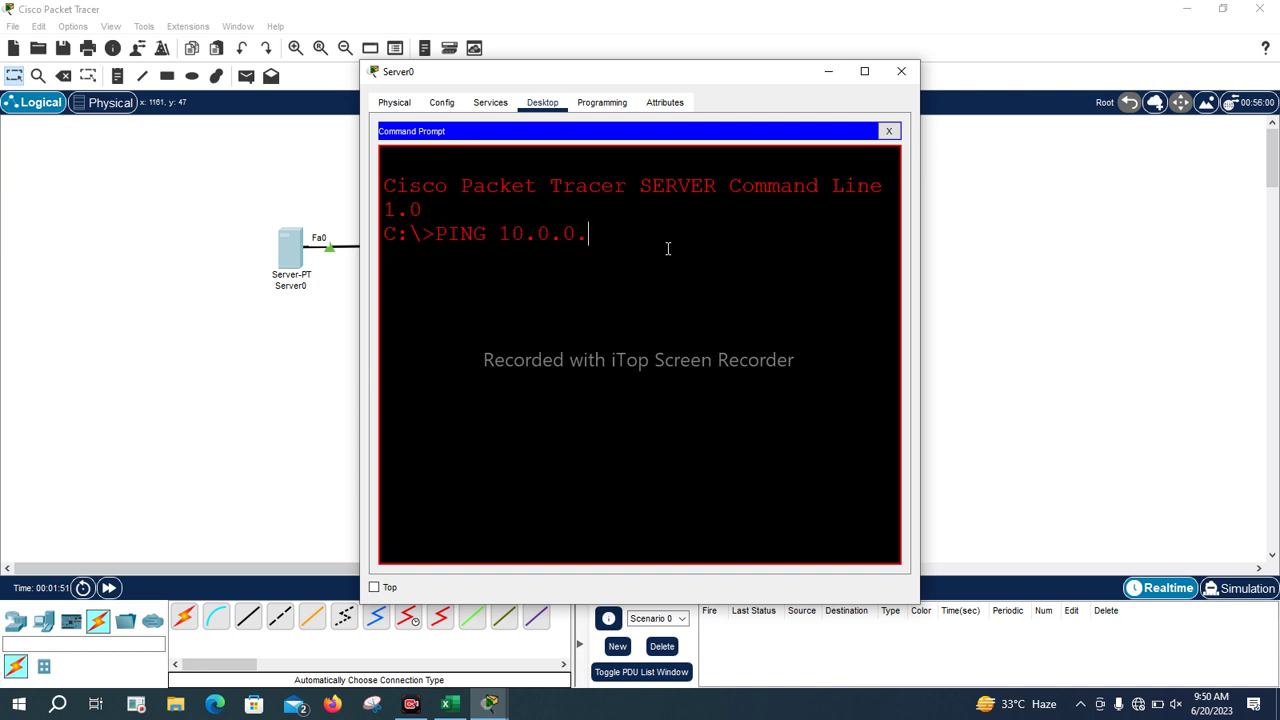
pyautogui.write('1')
pyautogui.press('Return')
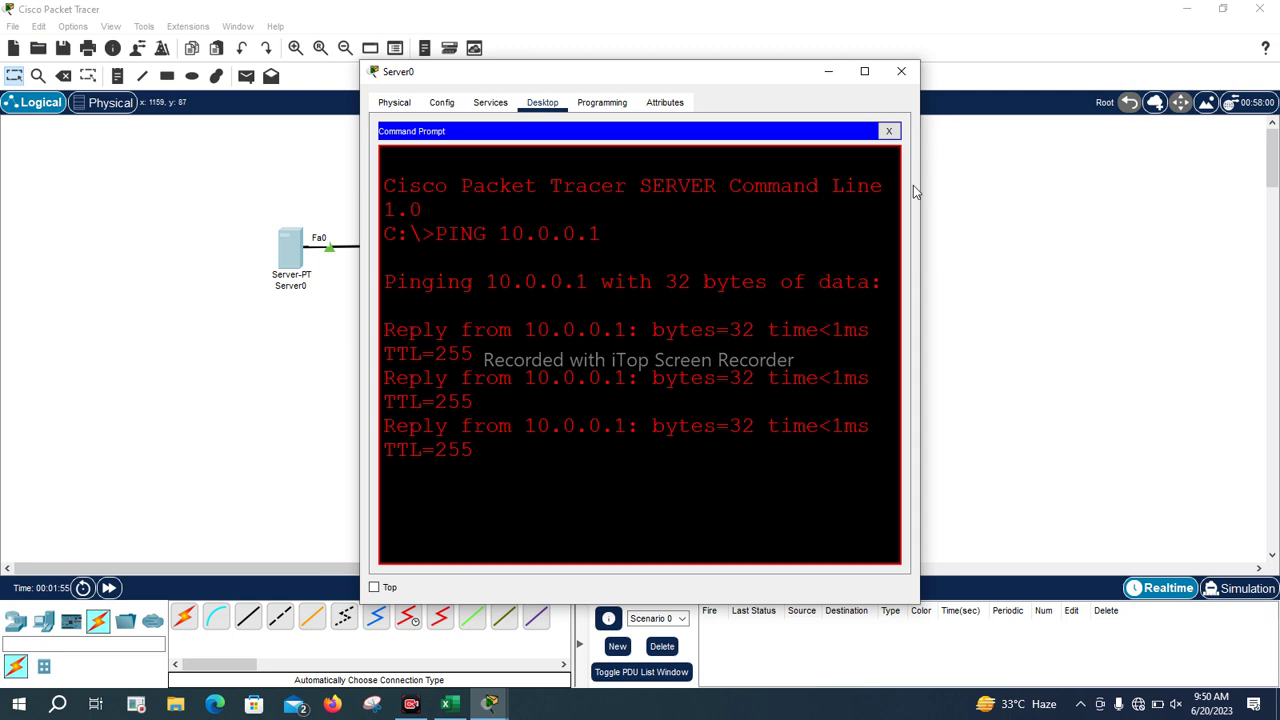
pyautogui.click(824, 76)
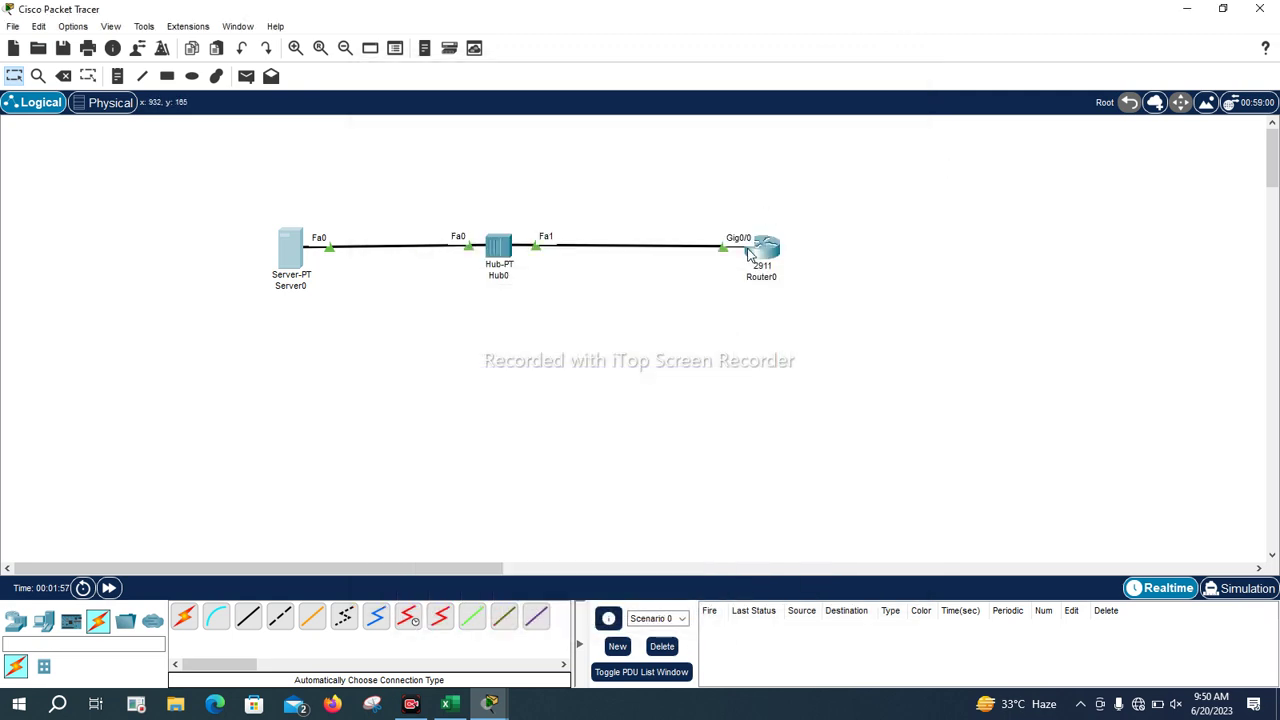
# From Router0's privileged prompt, ping the server at 10.0.0.2
pyautogui.click(757, 253)
pyautogui.click(865, 73)
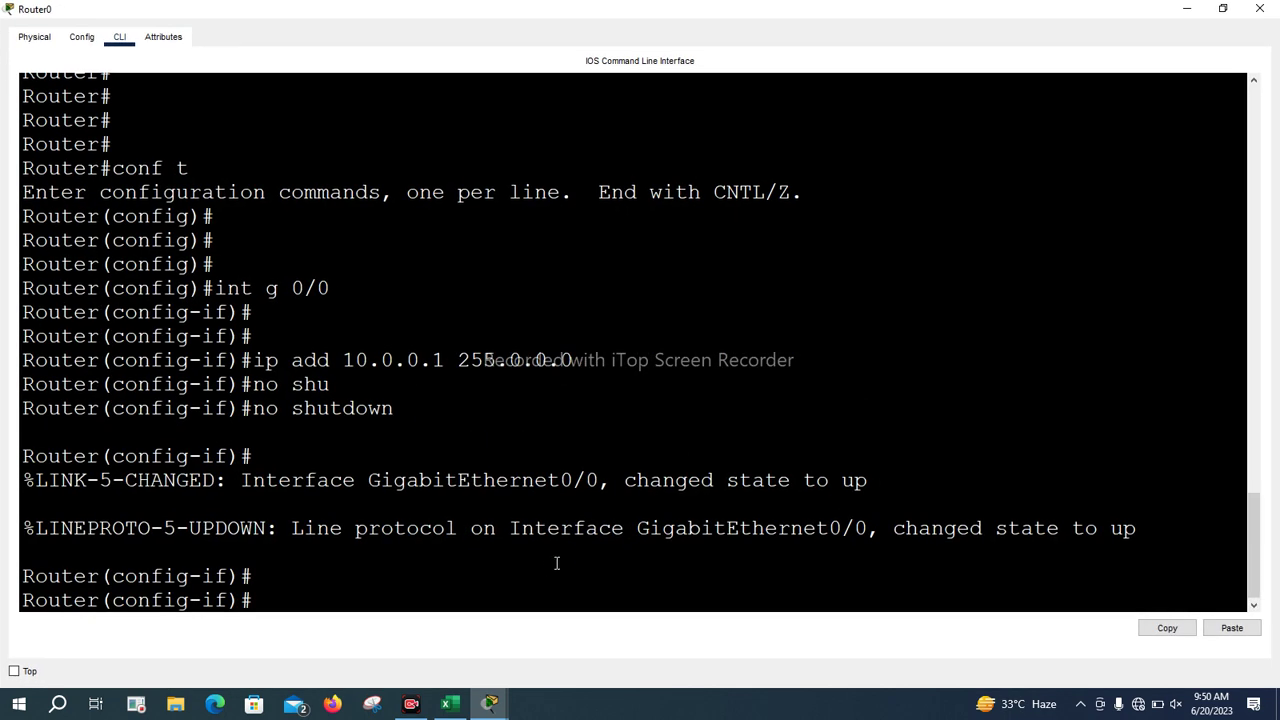
pyautogui.hotkey('ctrl', 'z')
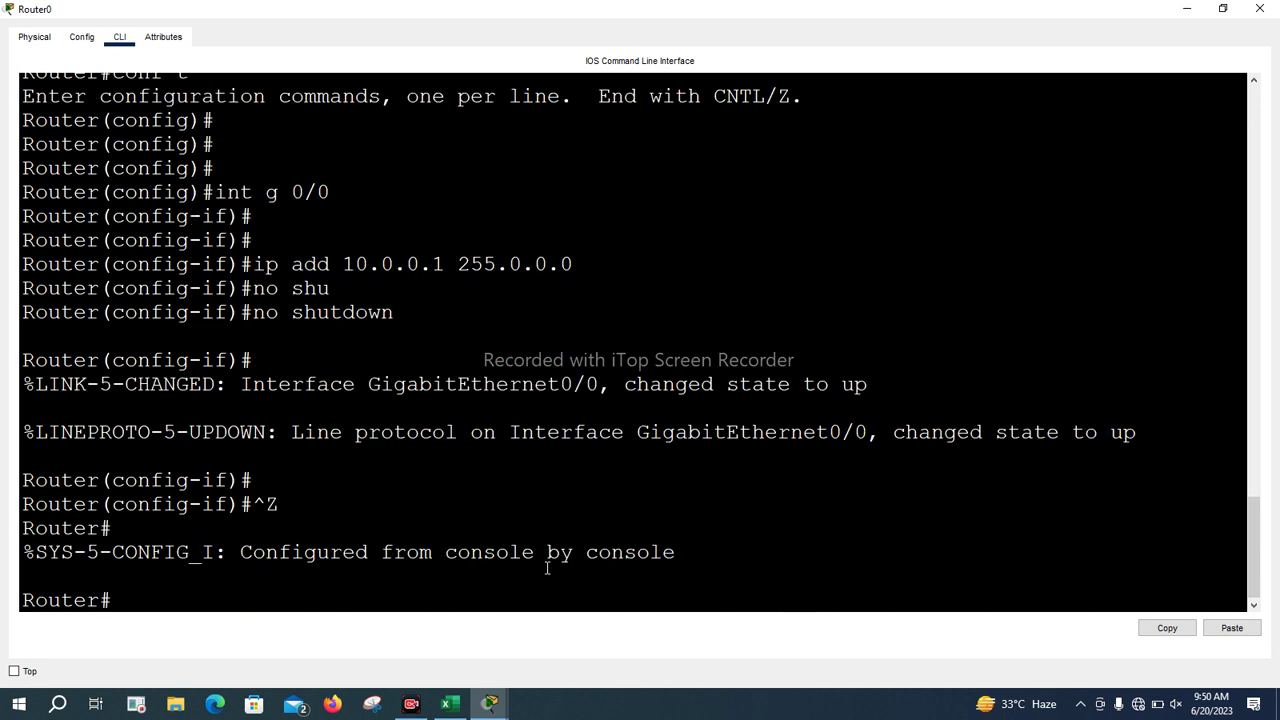
pyautogui.press('Return')
pyautogui.press('Return')
pyautogui.write('PING ')
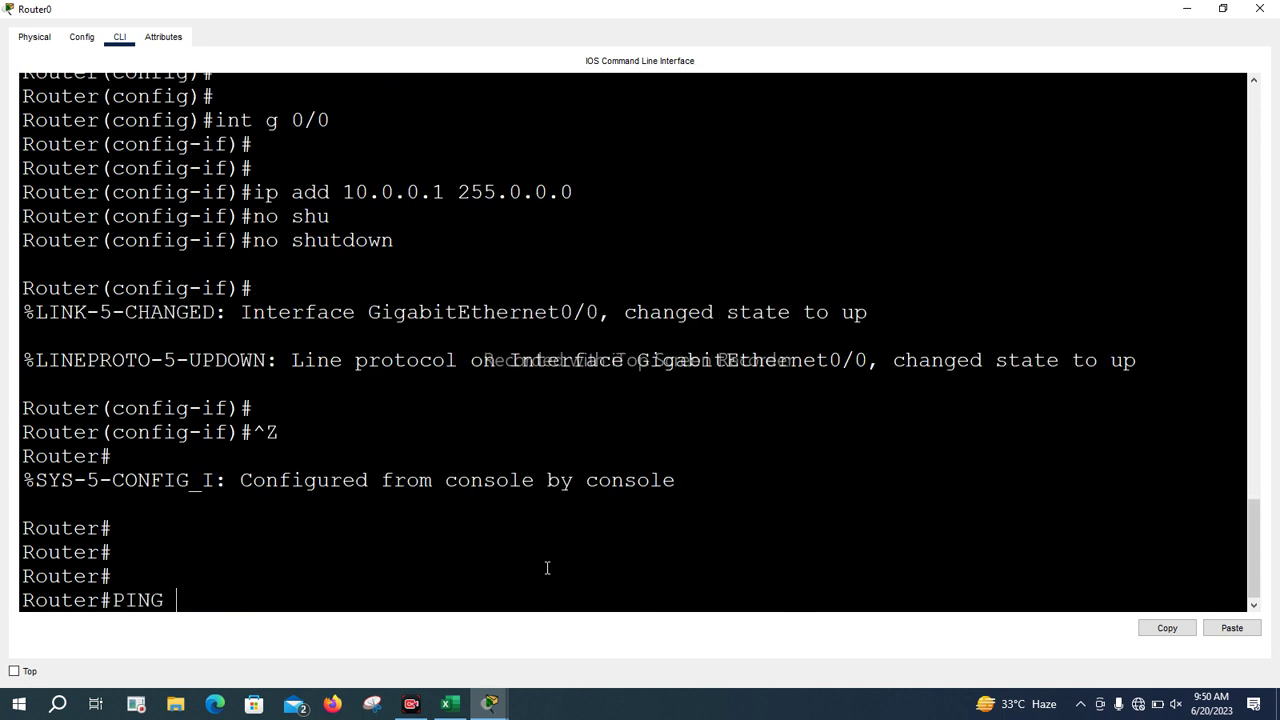
pyautogui.write('10.0.0.1')
pyautogui.press('BackSpace')
pyautogui.write('2')
pyautogui.click(739, 528)
pyautogui.press('Return')
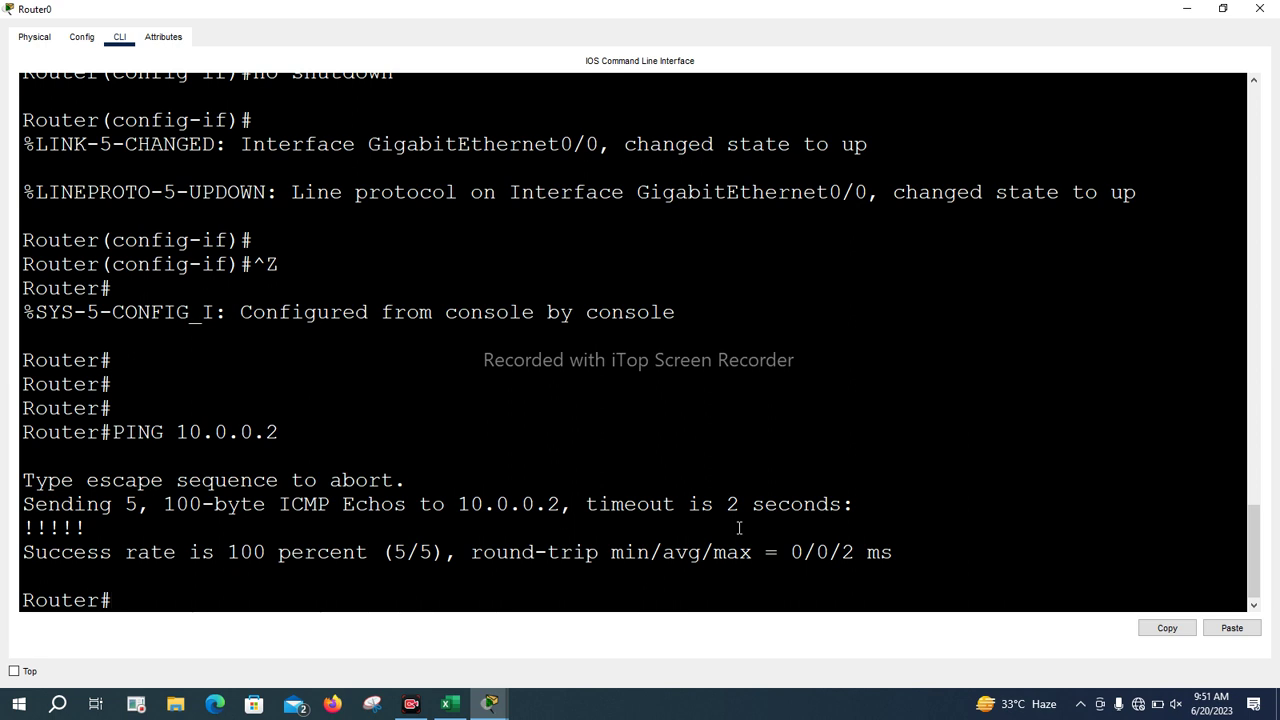
# List the router's flash with show flash: and highlight the c2900 IOS image name
pyautogui.write('show fla')
pyautogui.press('Tab')
pyautogui.press('Return')
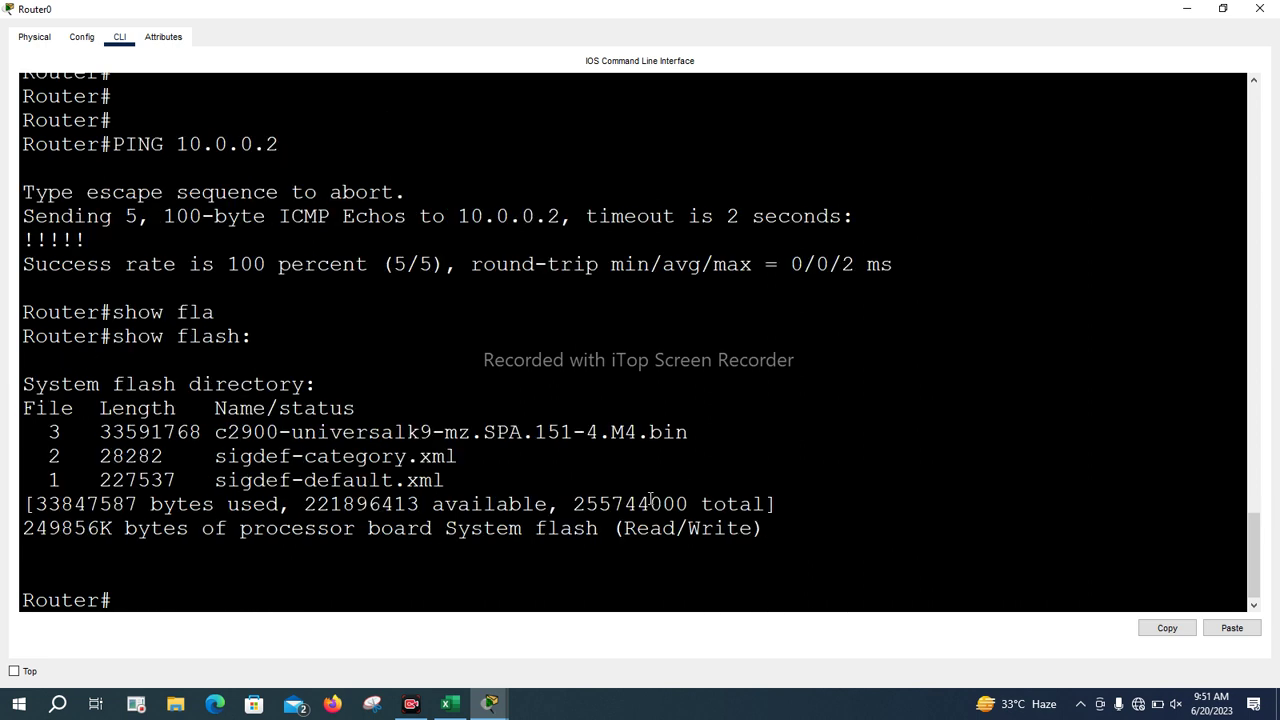
pyautogui.moveTo(634, 432); pyautogui.dragTo(212, 432)
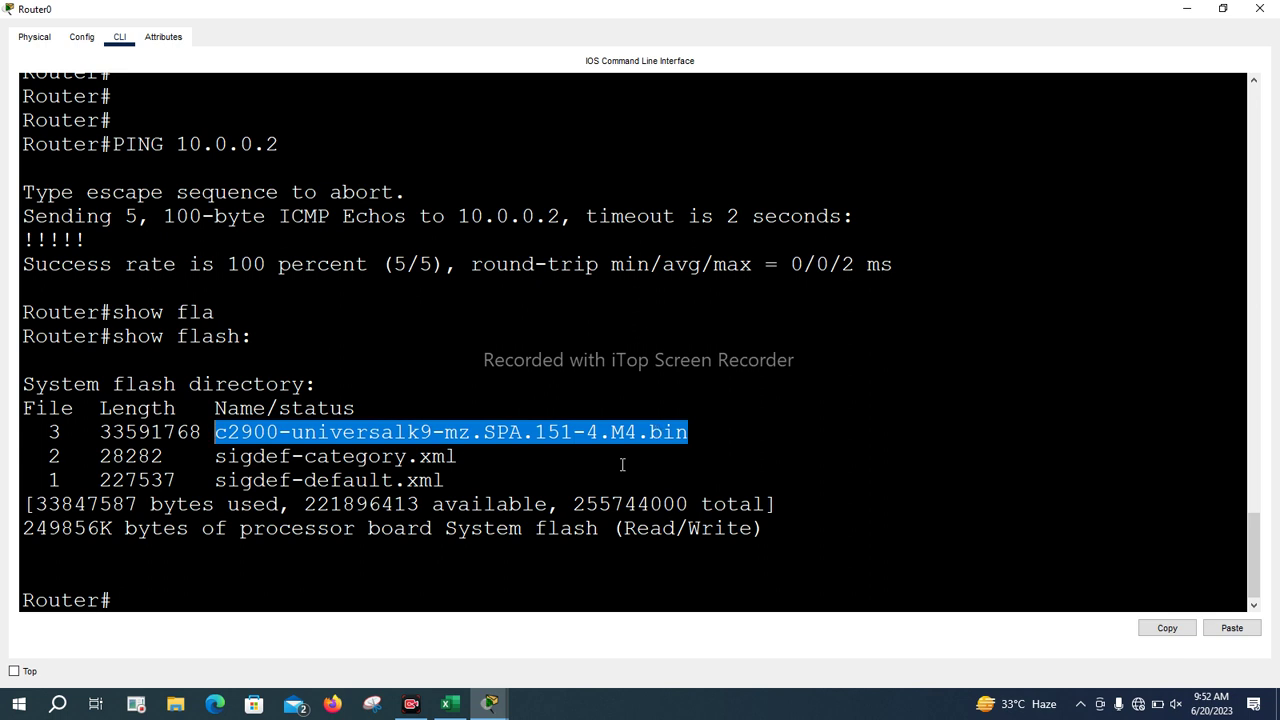
pyautogui.press('Return')
pyautogui.press('Return')
pyautogui.press('Return')
# Start a copy flash: tftp: transfer of the IOS image to the server
pyautogui.write('cop')
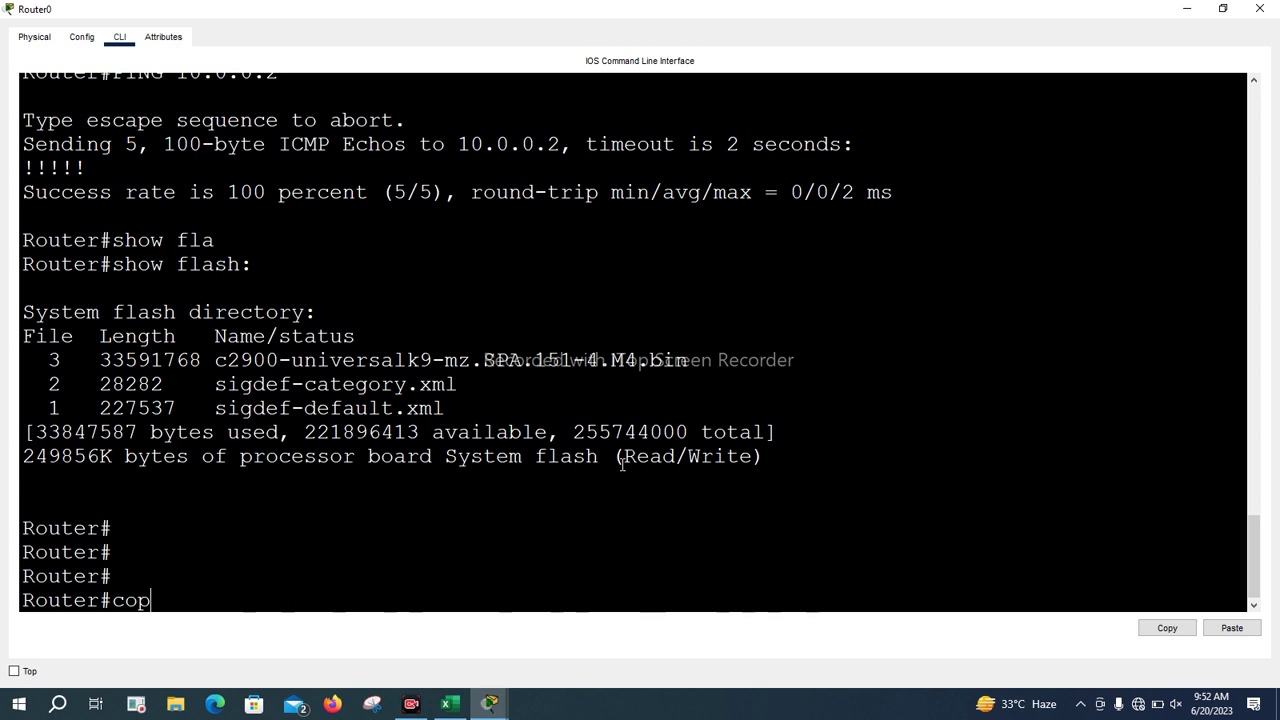
pyautogui.press('Tab')
pyautogui.write('t')
pyautogui.press('Tab')
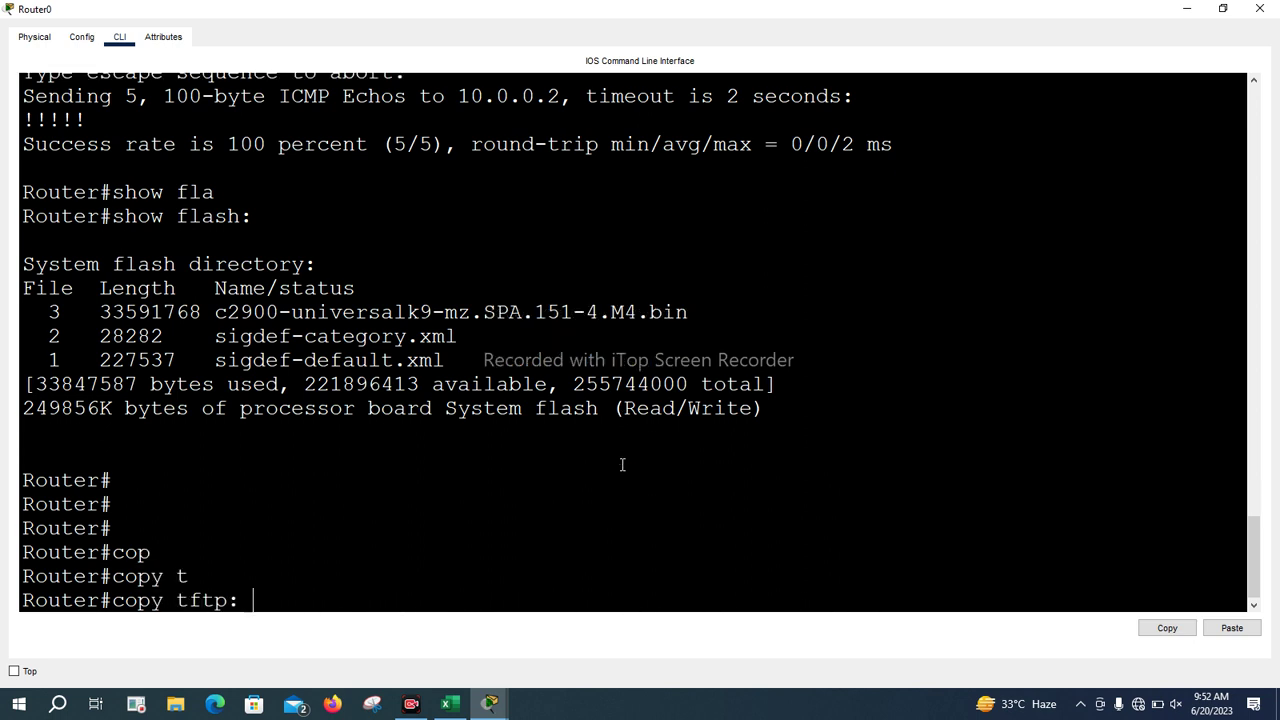
pyautogui.press('BackSpace')
pyautogui.press('BackSpace')
pyautogui.press('BackSpace')
pyautogui.press('BackSpace')
pyautogui.press('BackSpace')
pyautogui.press('BackSpace')
pyautogui.write('fl')
pyautogui.press('Tab')
pyautogui.write('t')
pyautogui.press('Tab')
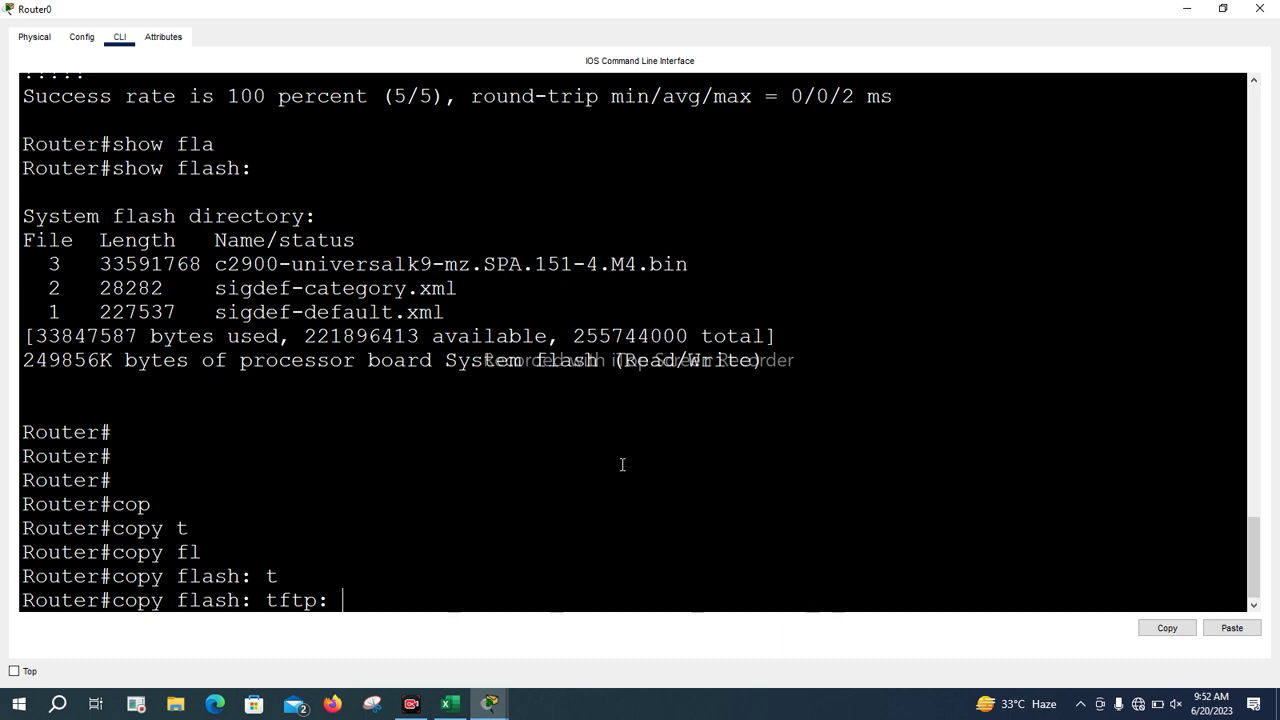
pyautogui.press('Return')
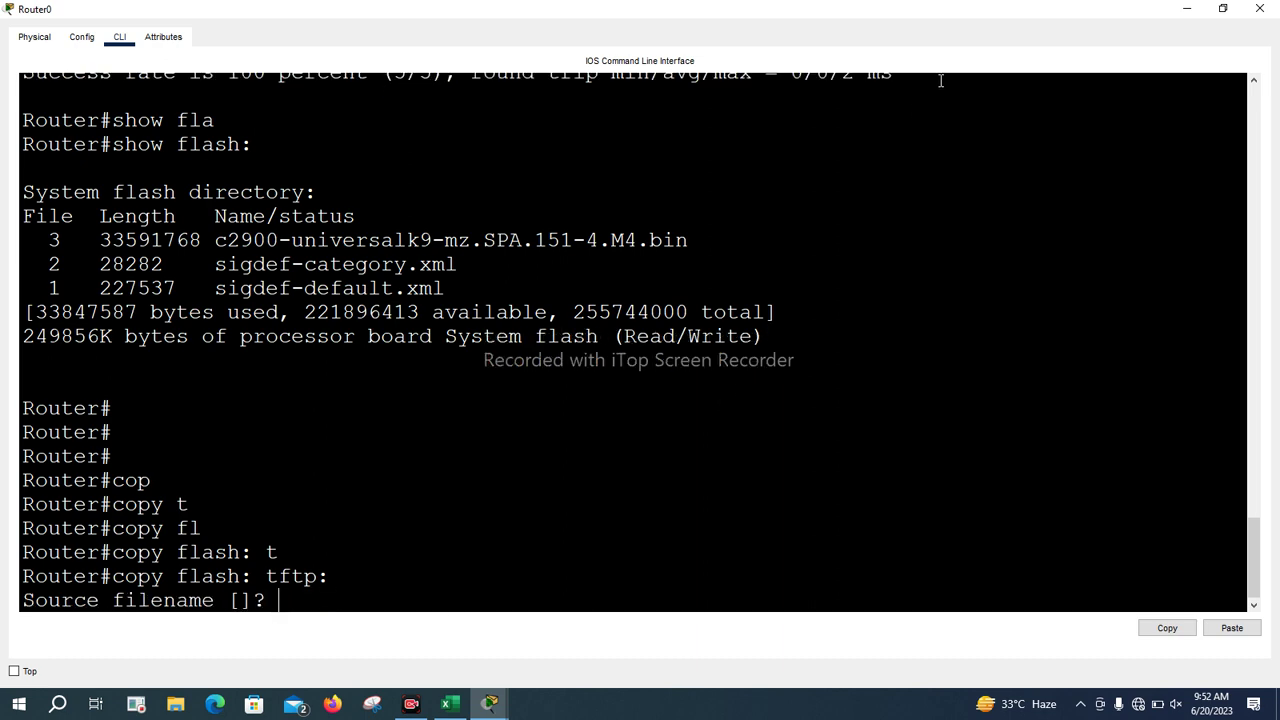
# Minimize Router0 and show Server0's TFTP service with its stored IOS image files
pyautogui.click(1187, 8)
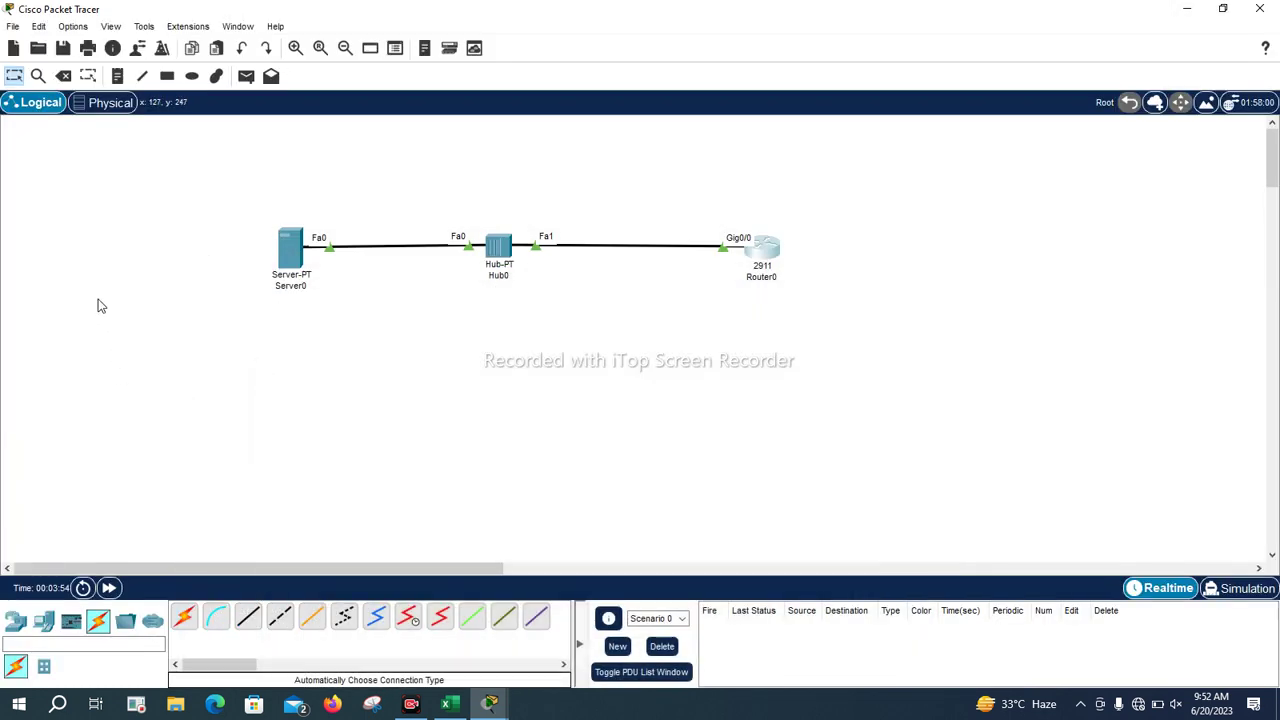
pyautogui.click(290, 245)
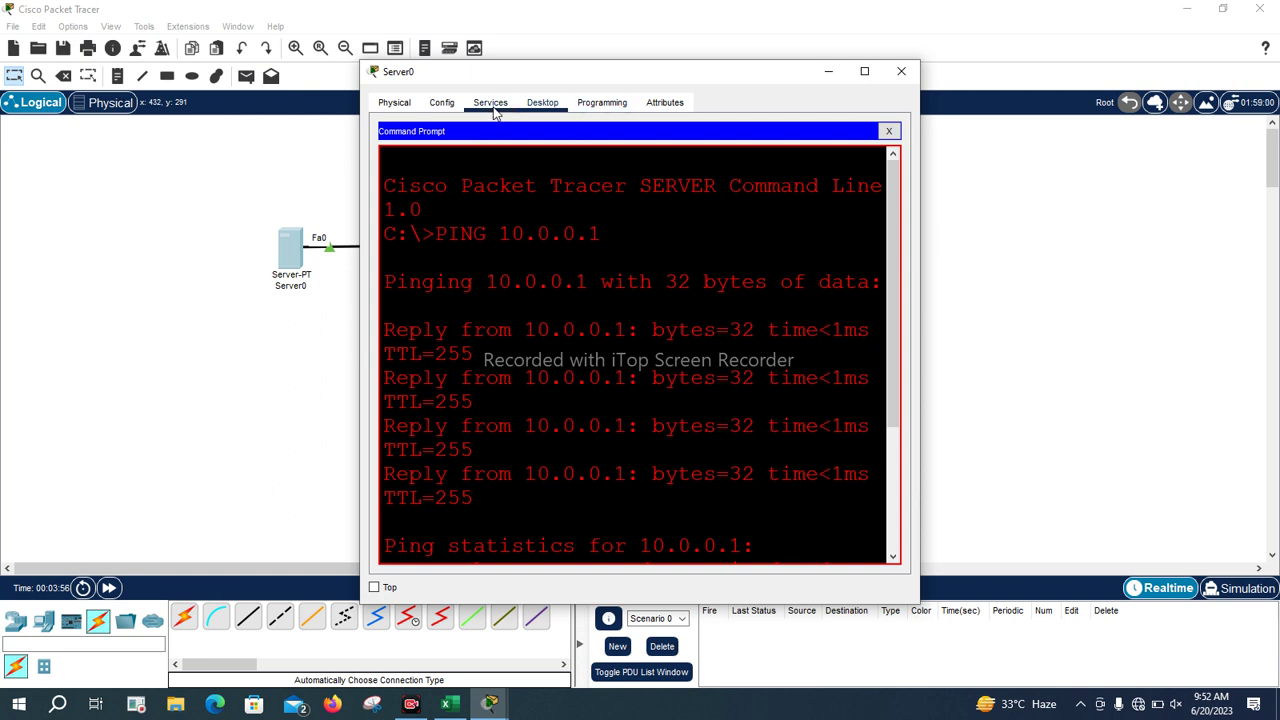
pyautogui.click(491, 104)
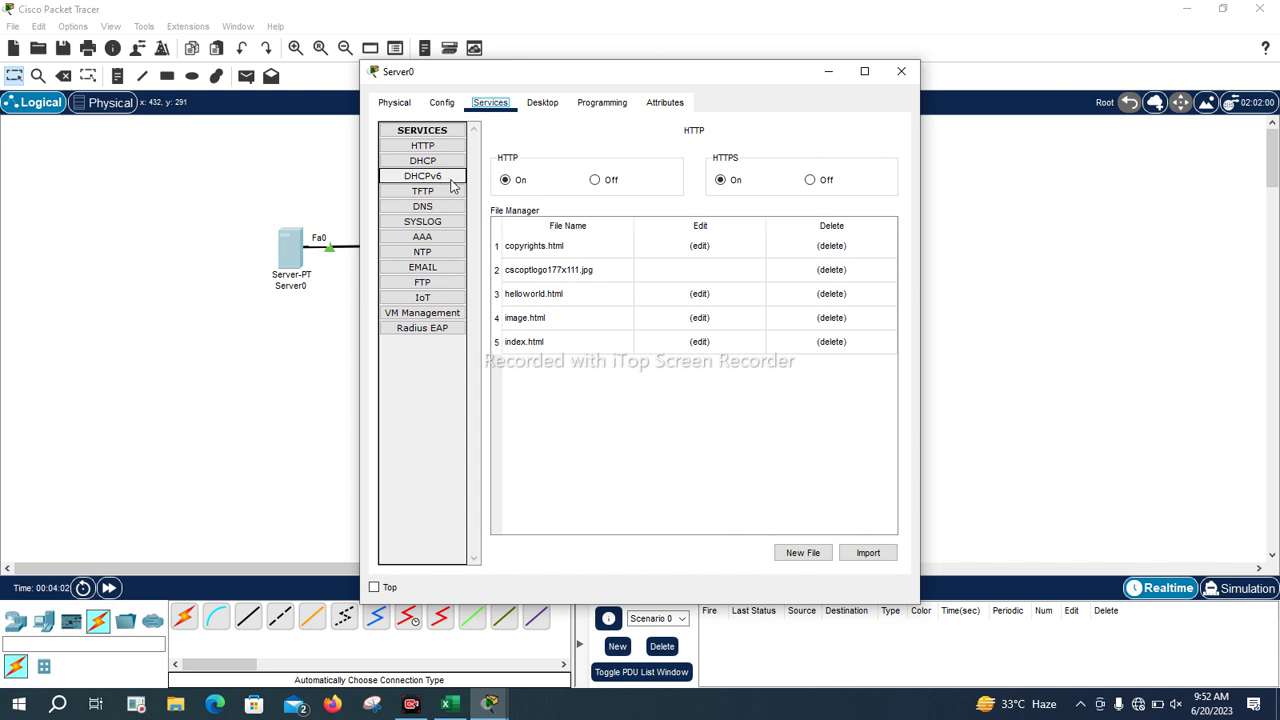
pyautogui.click(431, 196)
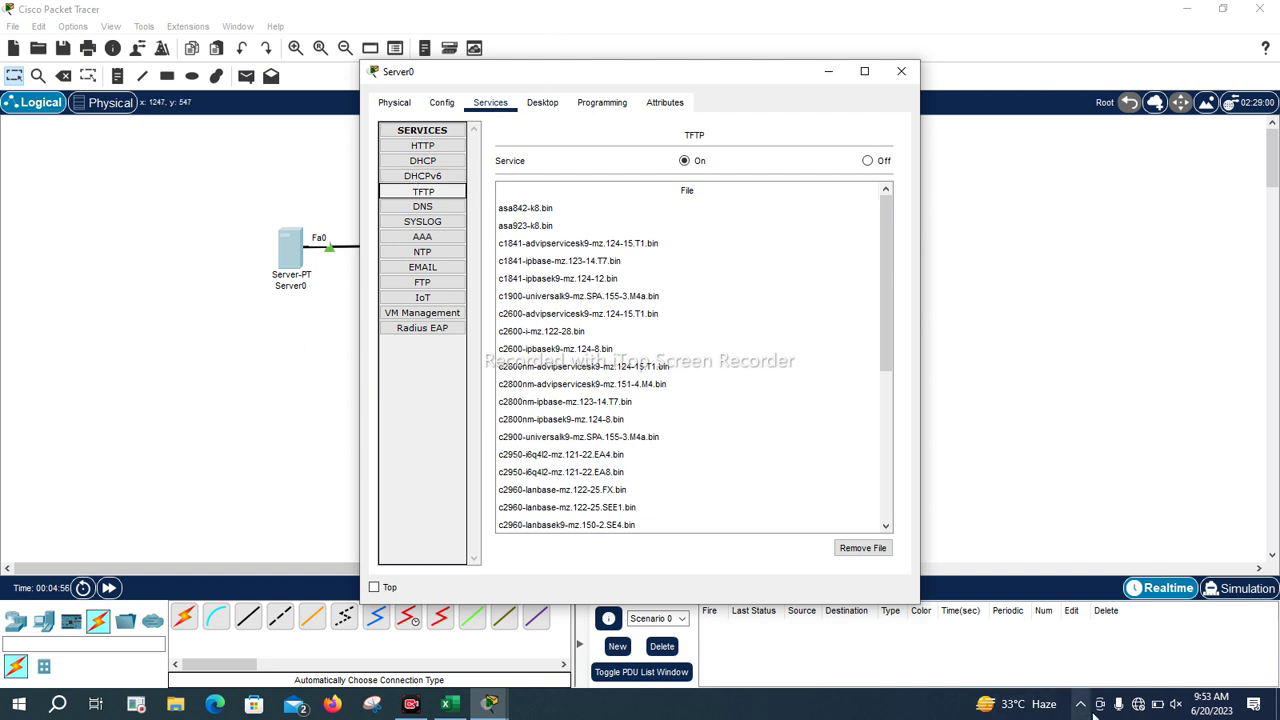
pyautogui.click(1135, 705)
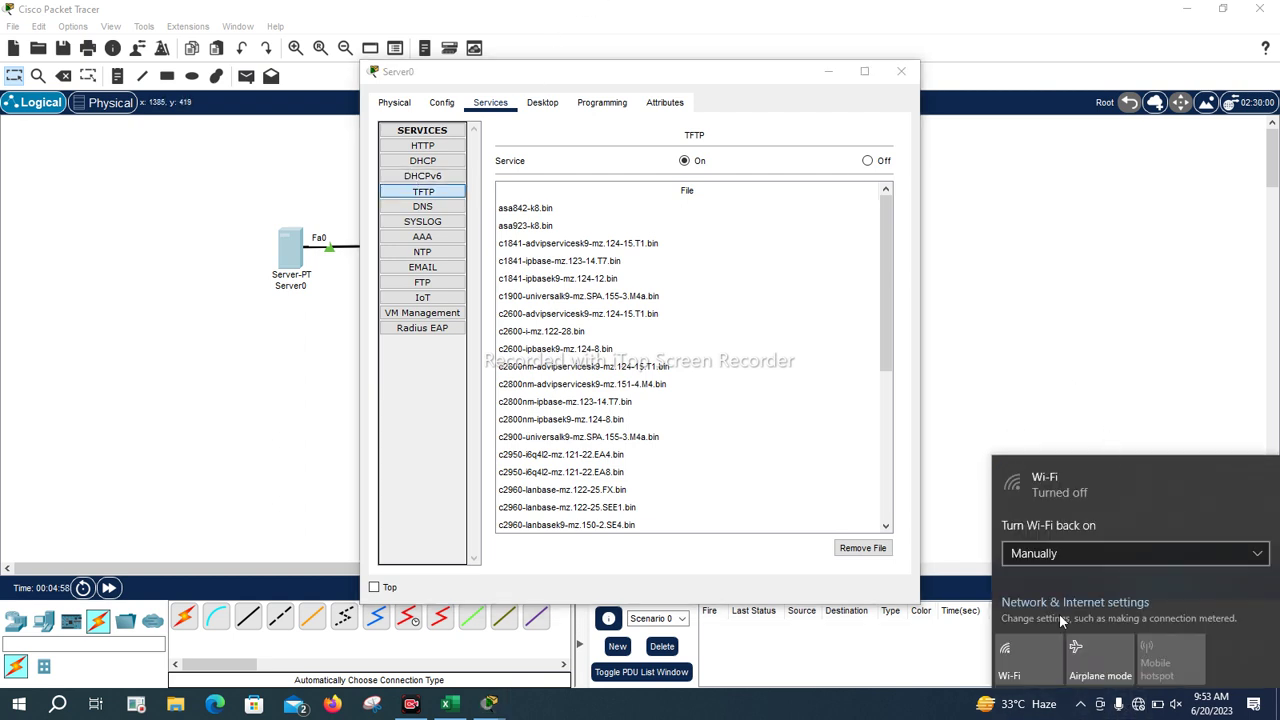
# Turn Wi-Fi back on and close the network panel
pyautogui.click(1006, 678)
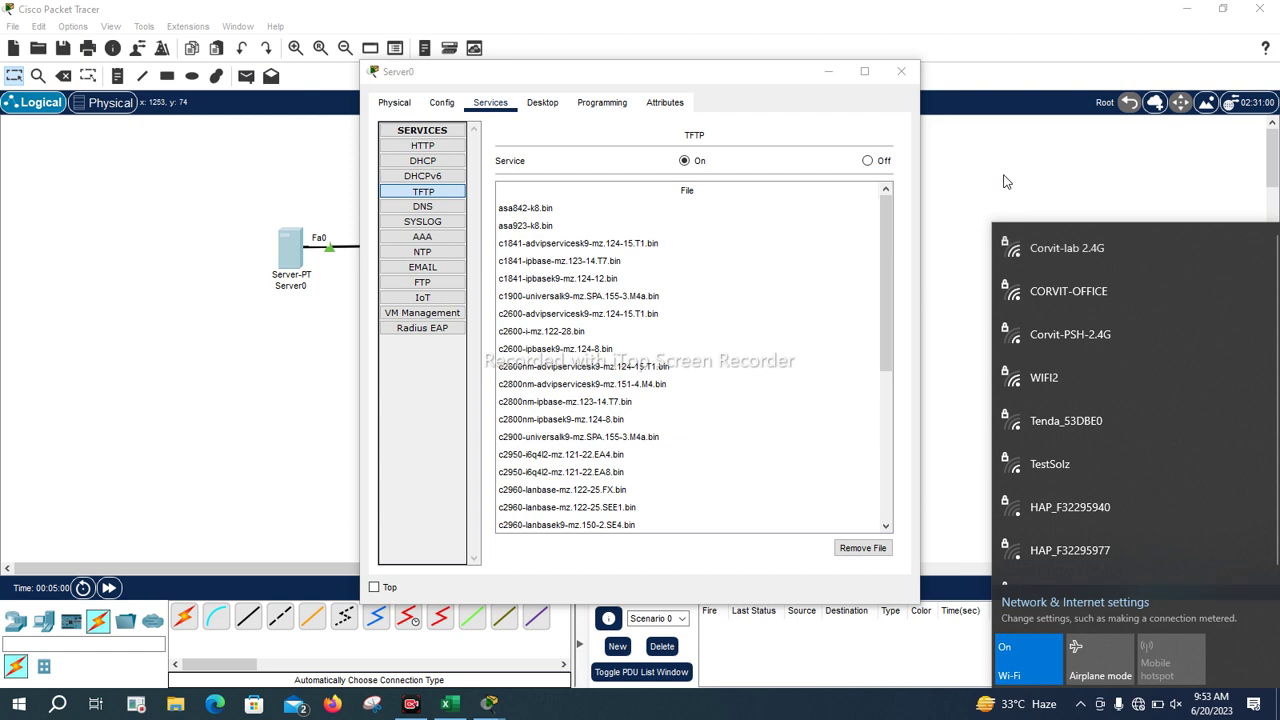
pyautogui.click(436, 652)
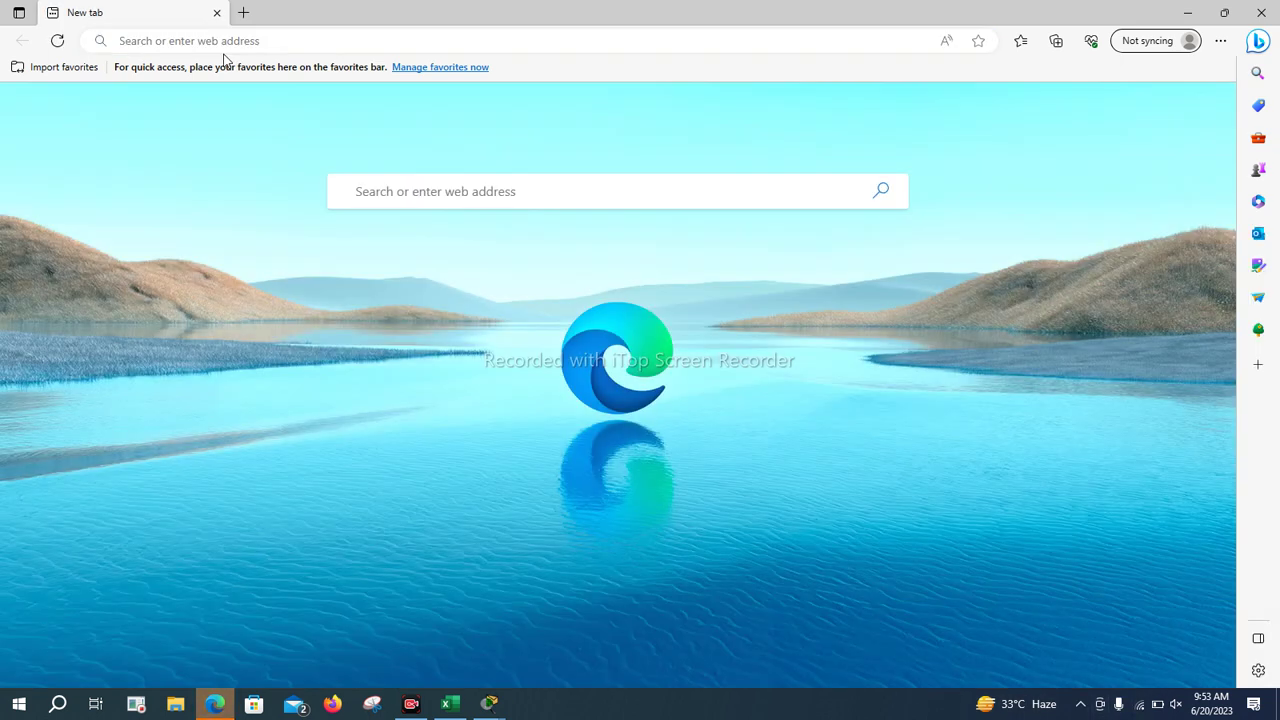
# Search Bing for 'tftp download' in Edge and retry the page after it fails
pyautogui.click(497, 194)
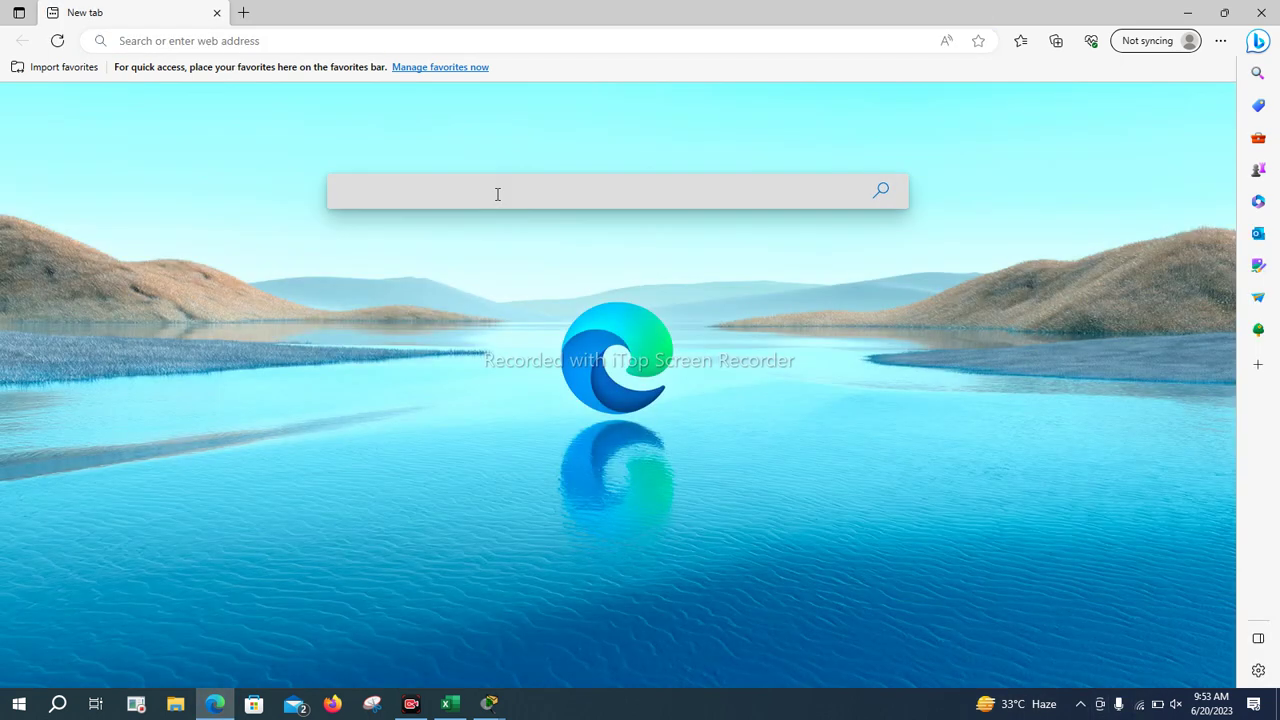
pyautogui.write('tftp download')
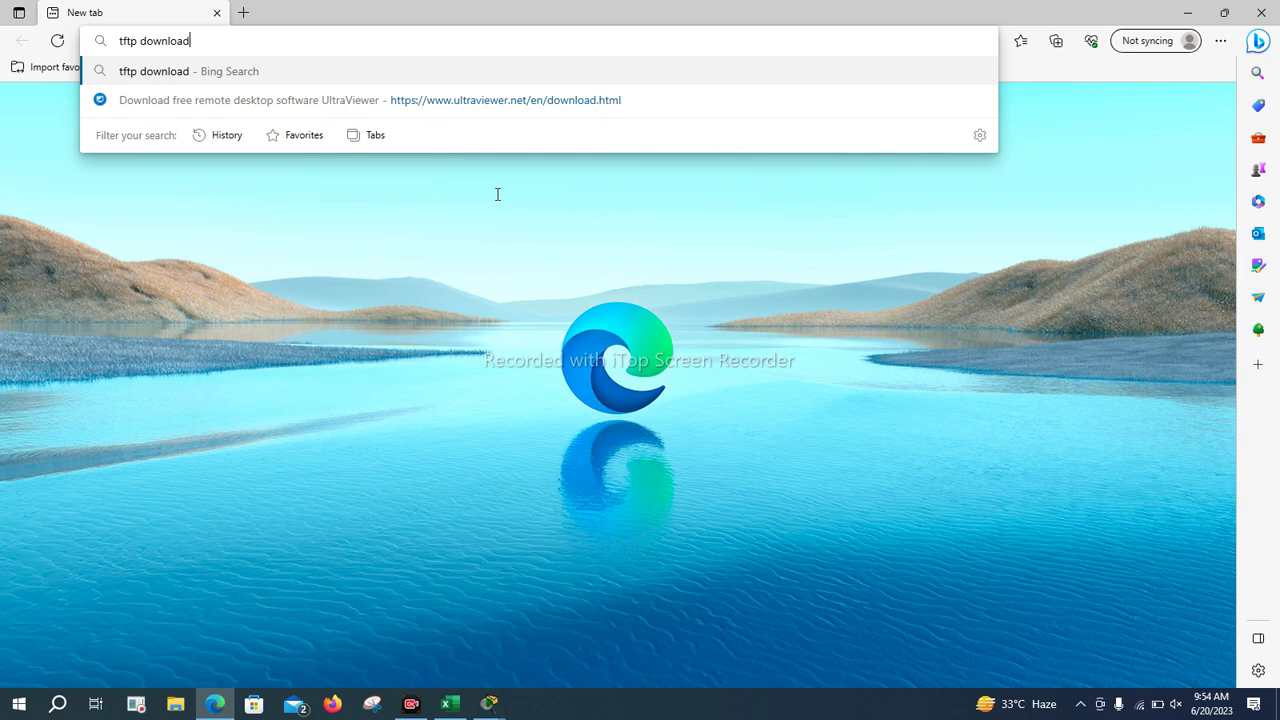
pyautogui.press('Return')
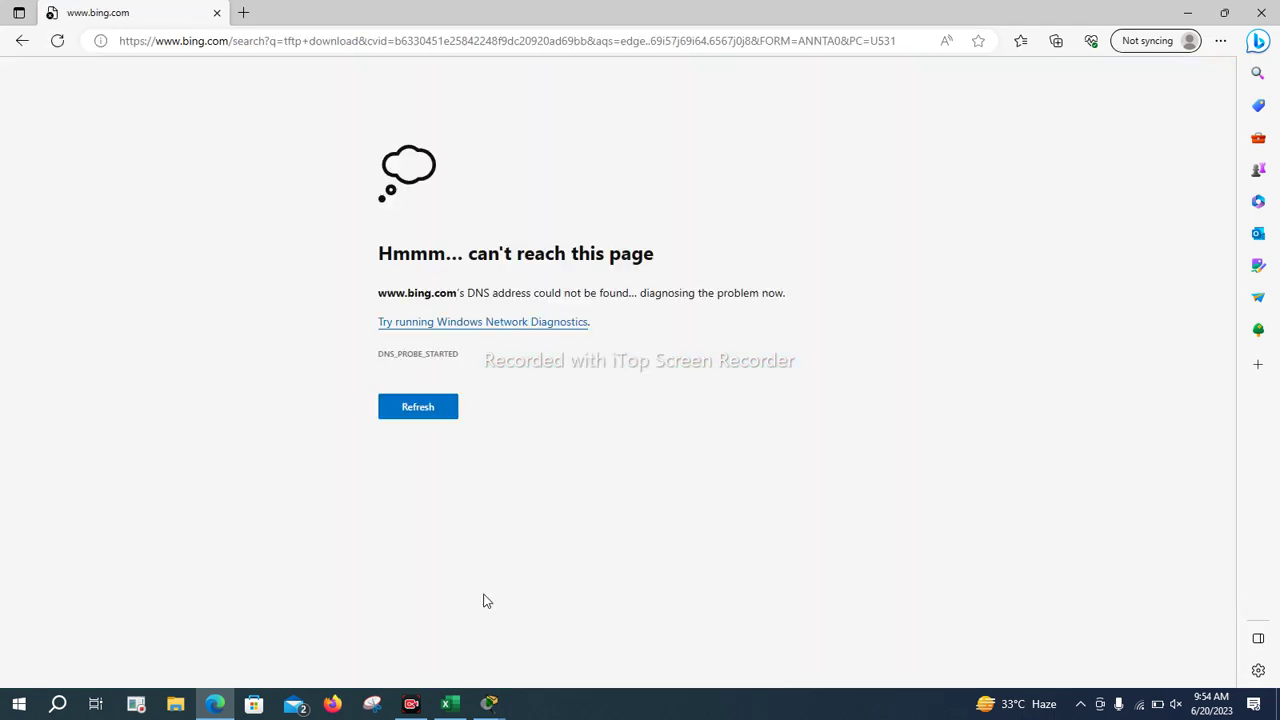
pyautogui.click(451, 409)
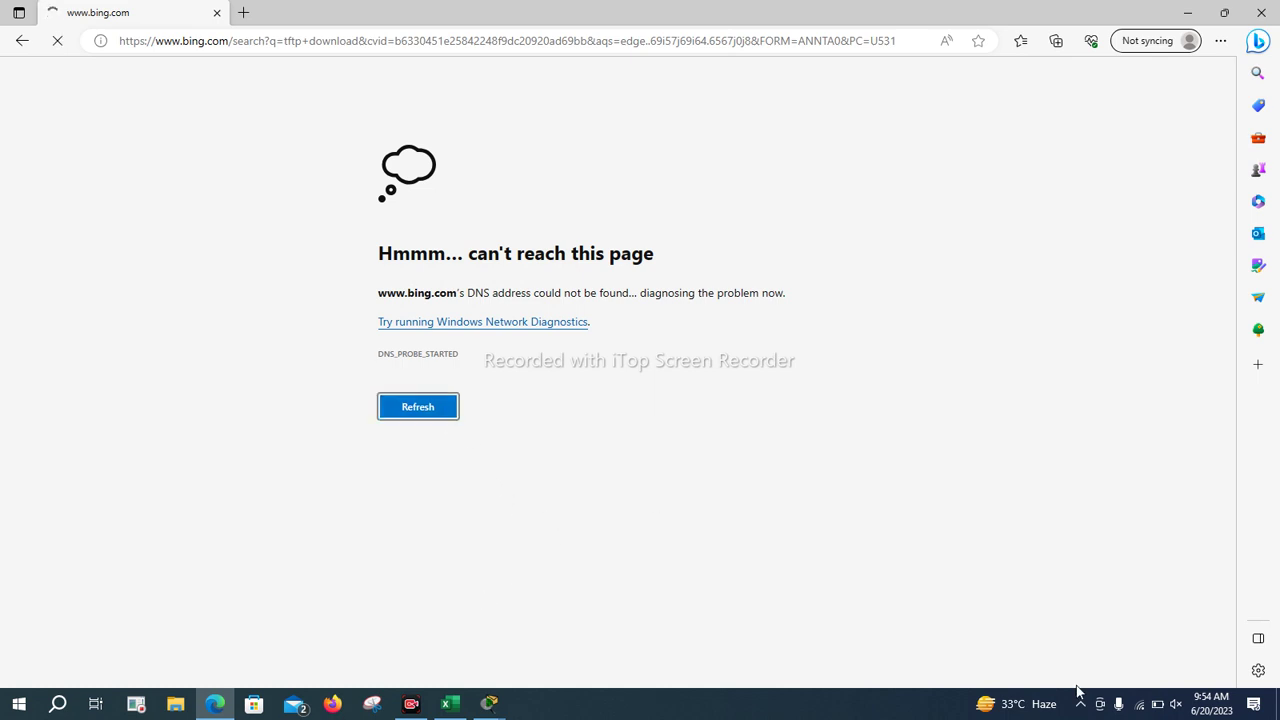
pyautogui.click(1139, 705)
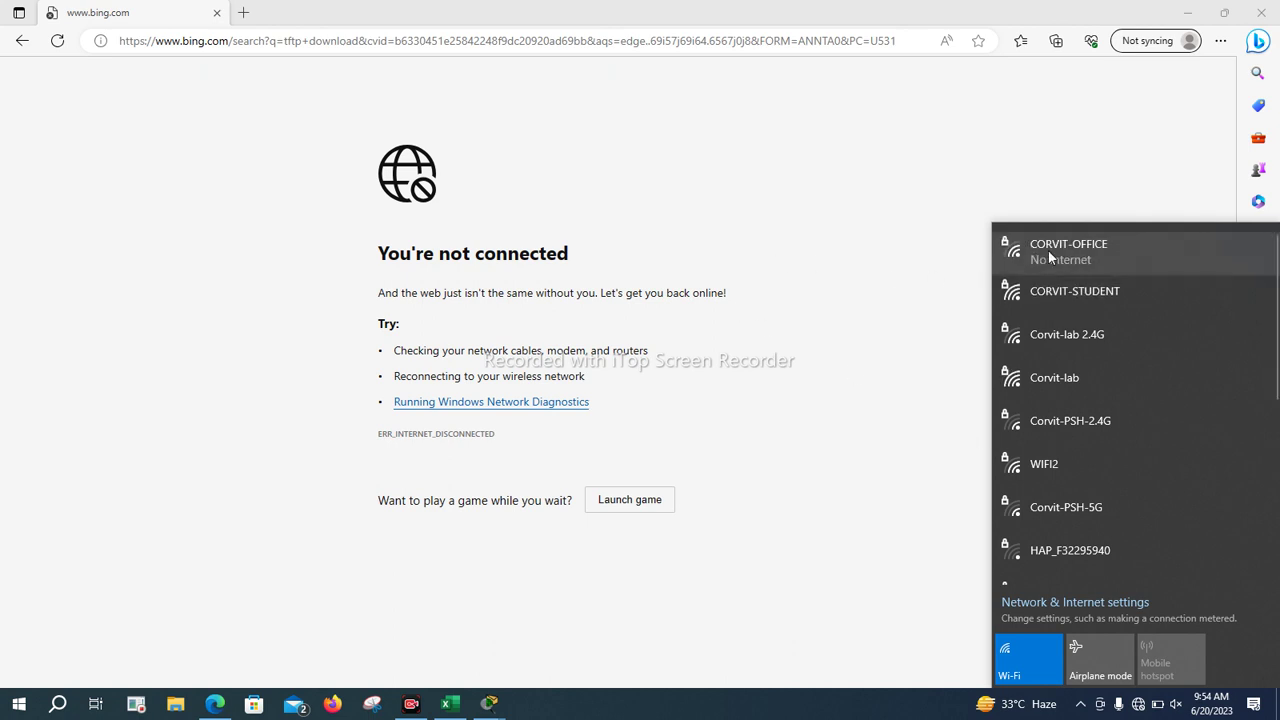
# Try joining CORVIT-STUDENT, then disconnect and reconnect CORVIT-OFFICE
pyautogui.click(1059, 250)
pyautogui.click(1081, 357)
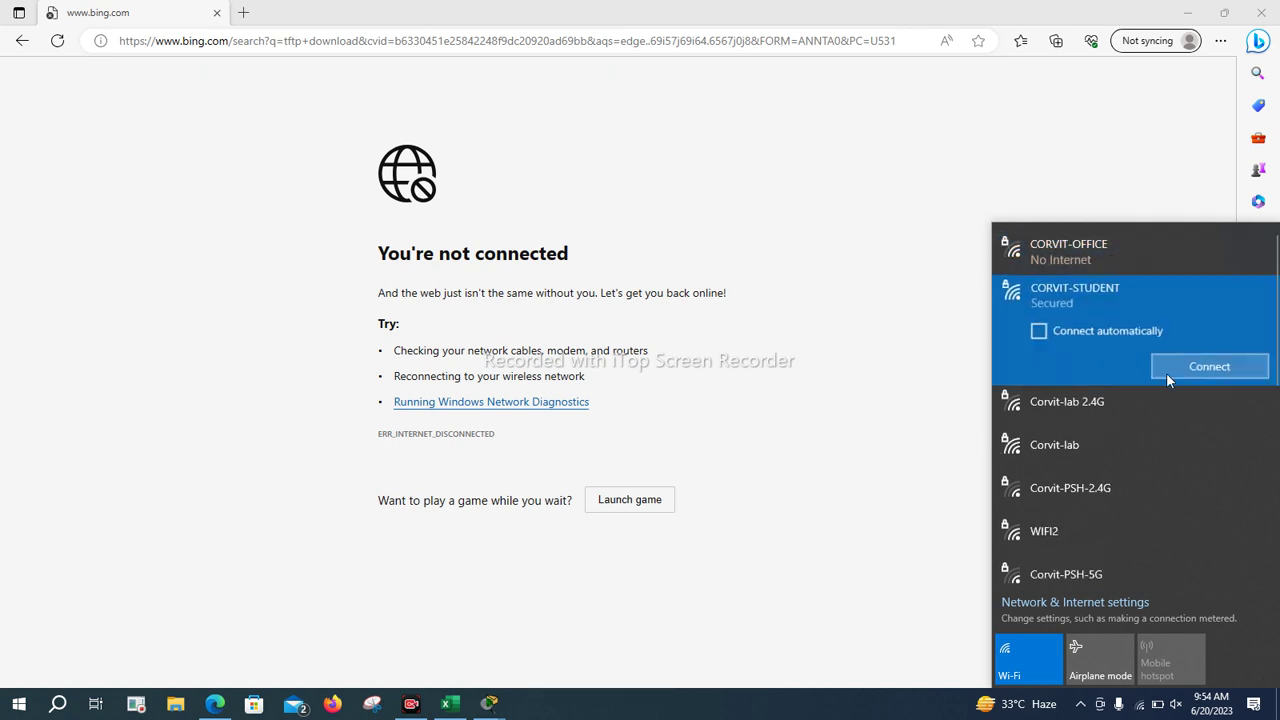
pyautogui.click(1192, 372)
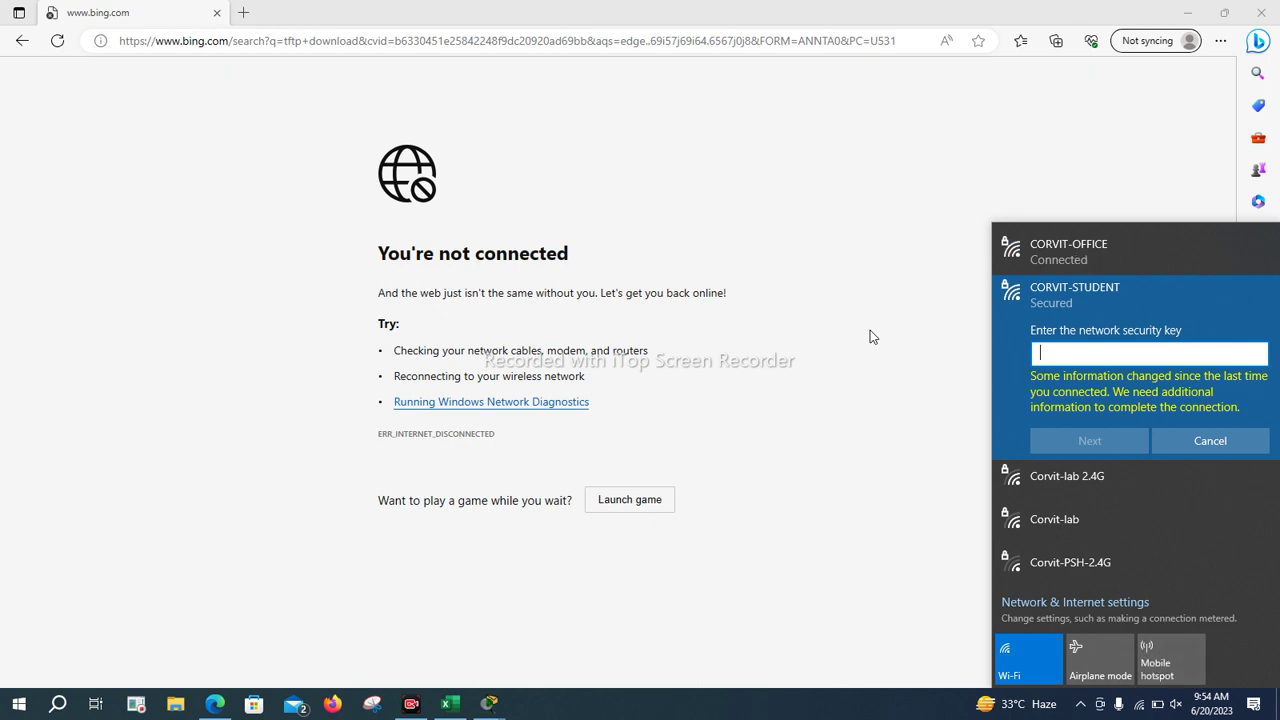
pyautogui.click(1128, 262)
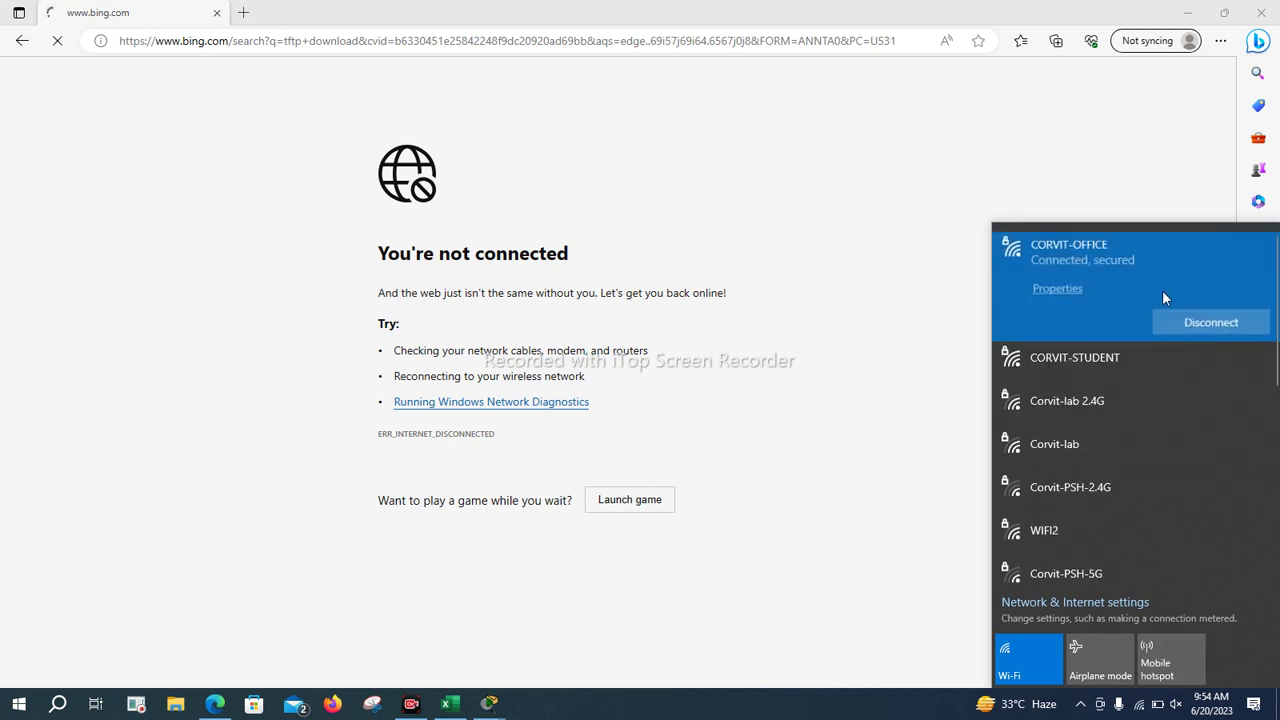
pyautogui.click(1205, 324)
pyautogui.click(1212, 322)
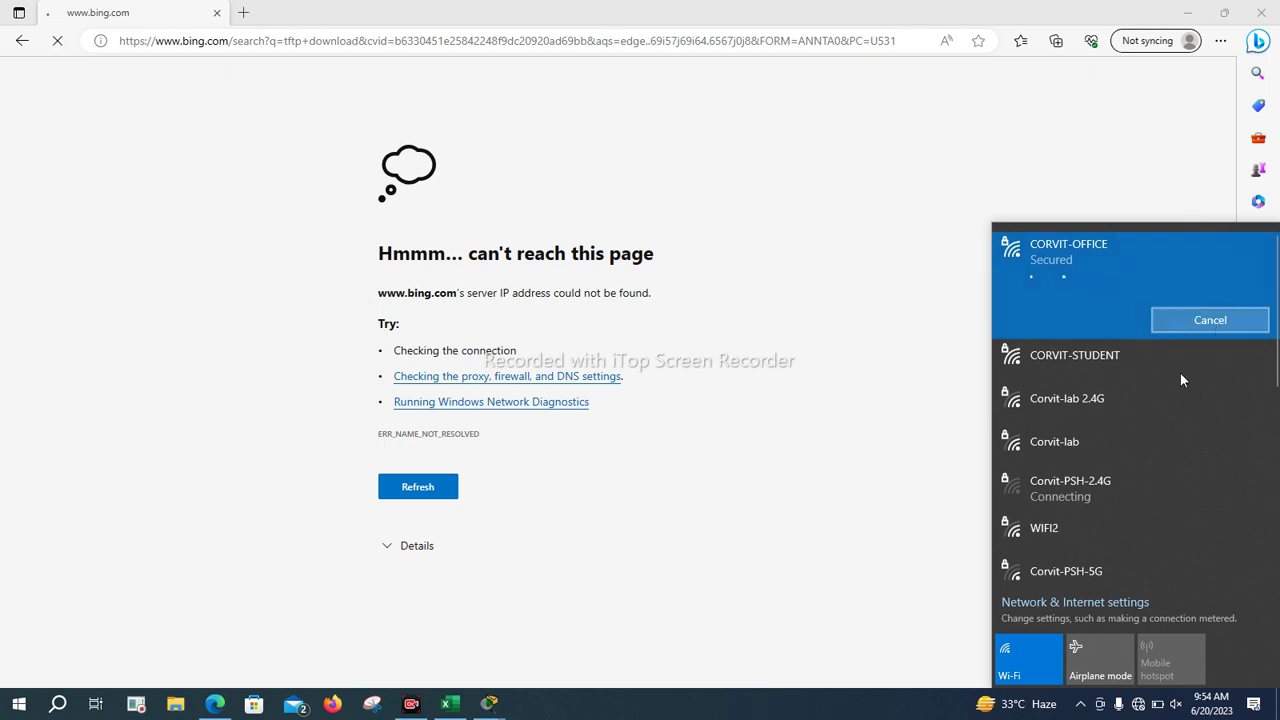
# Connect to the Corvit-lab network and reload the Bing search page
pyautogui.click(1140, 441)
pyautogui.click(1193, 452)
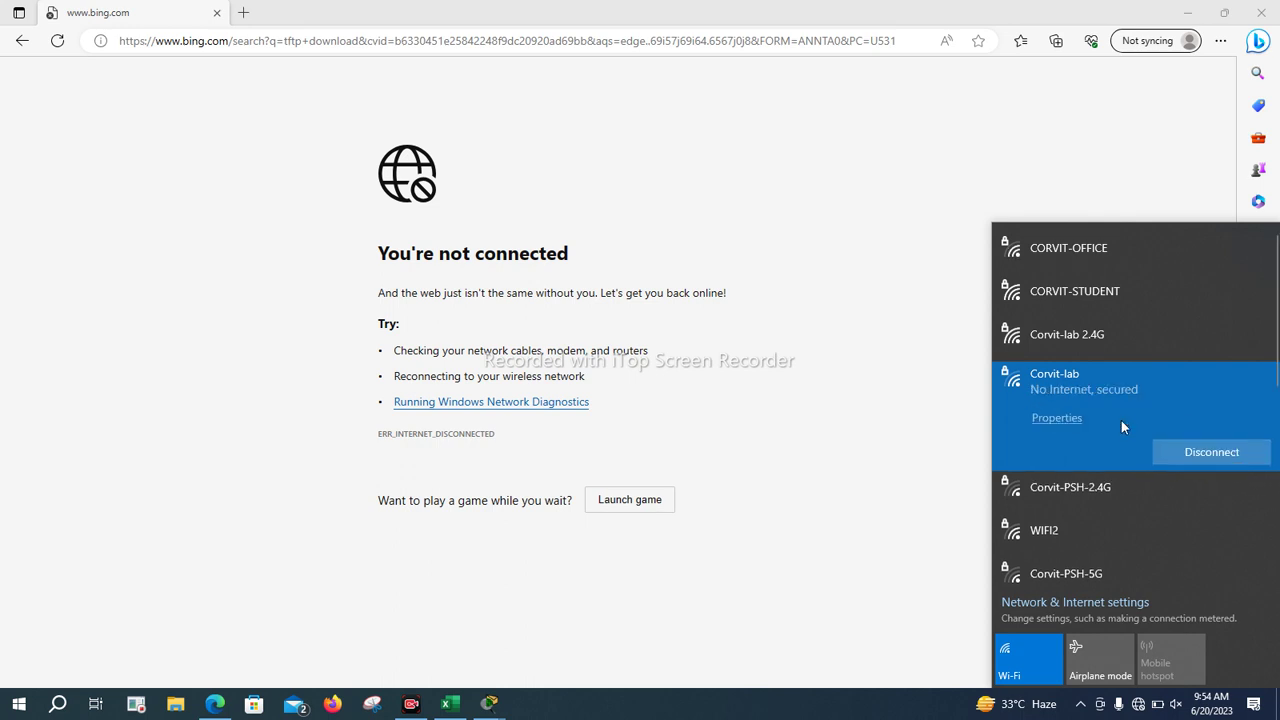
pyautogui.click(774, 310)
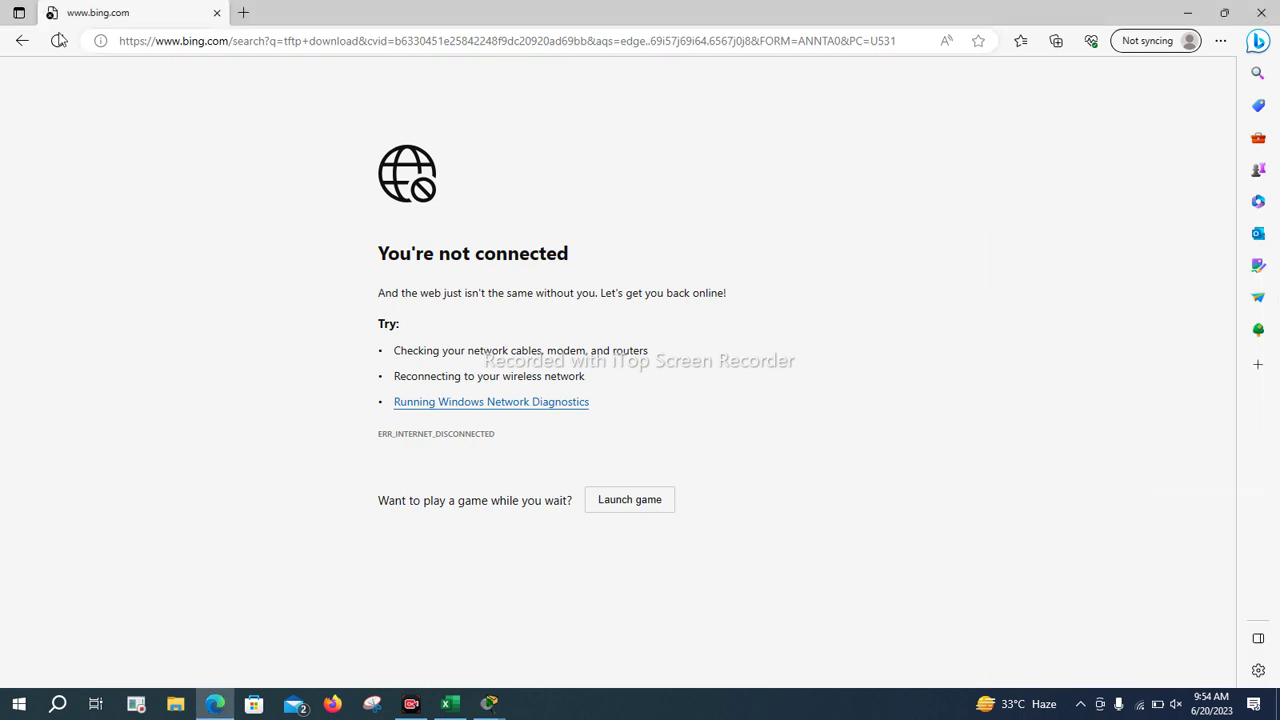
pyautogui.click(58, 43)
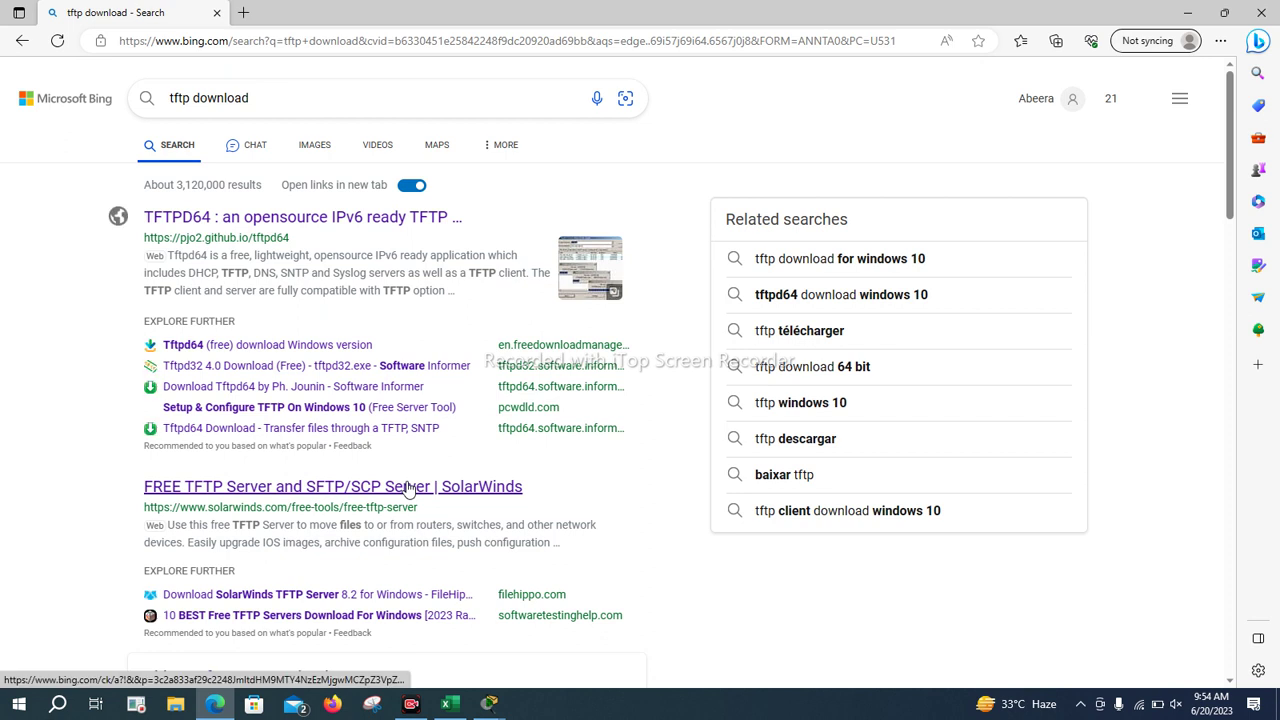
# Open the SolarWinds free TFTP Server result and scroll through its download registration form
pyautogui.click(411, 489)
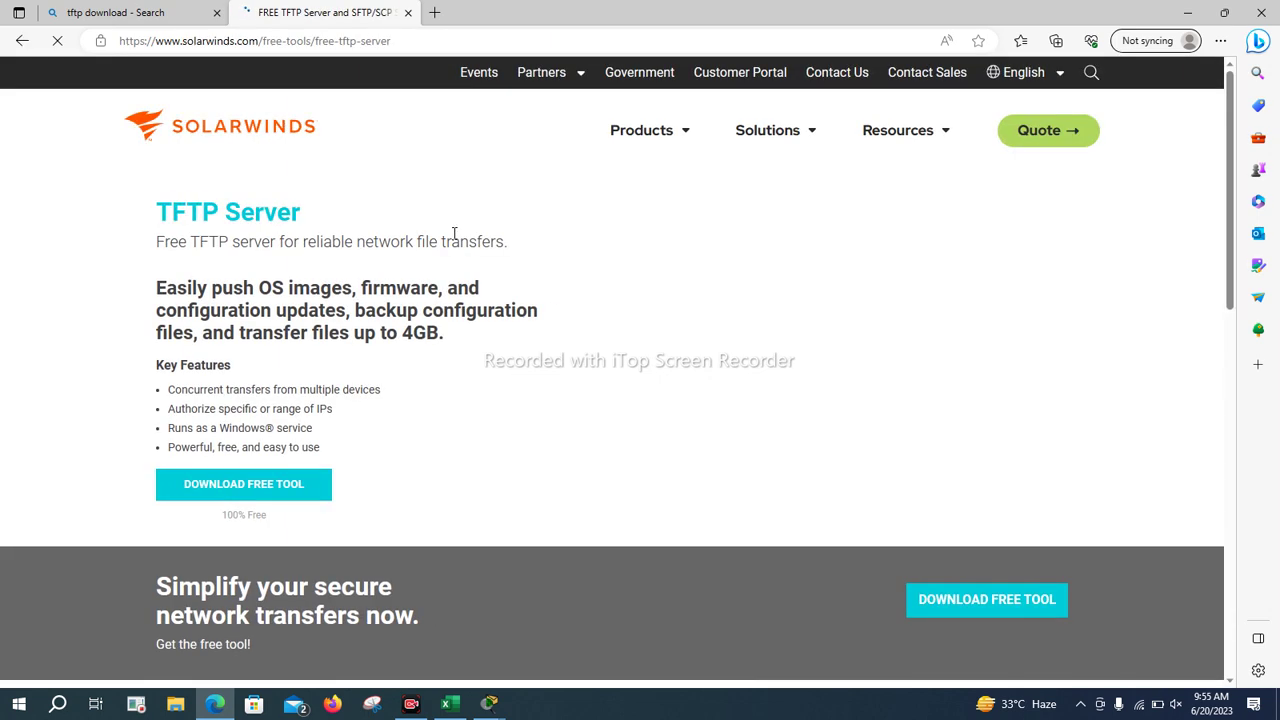
pyautogui.click(275, 492)
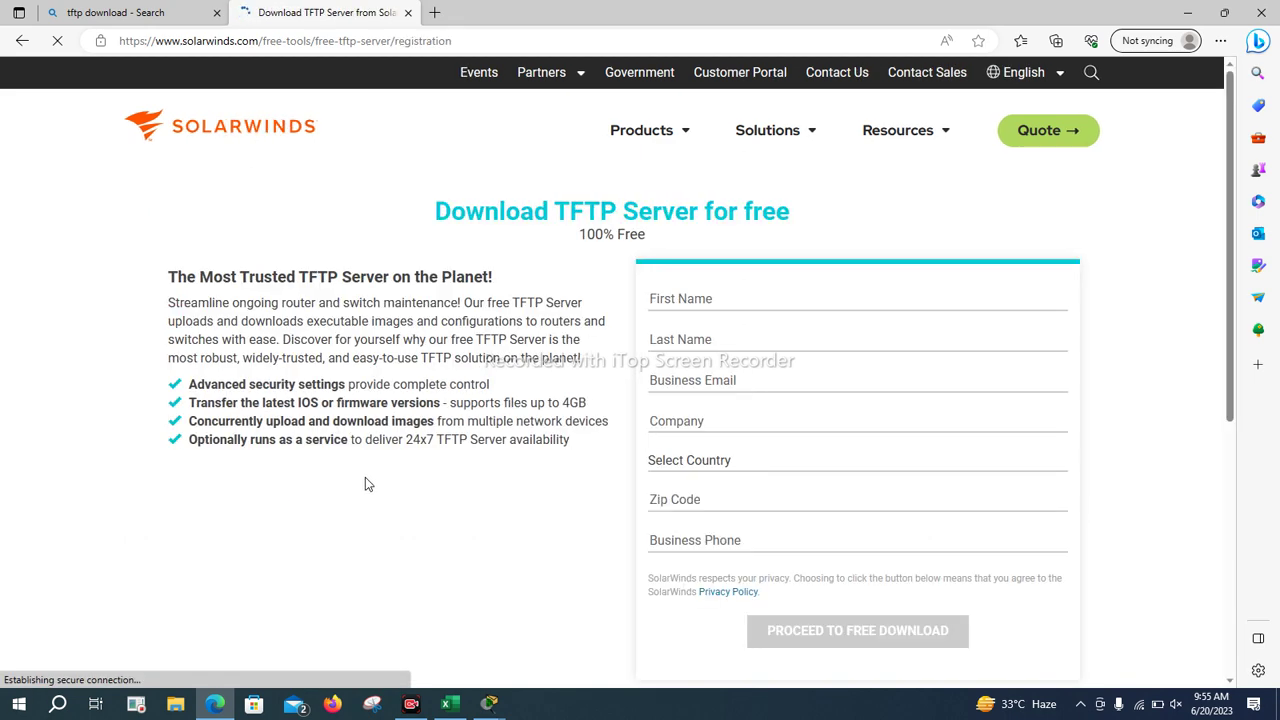
pyautogui.scroll(-1, 368, 480)
pyautogui.scroll(-2, 371, 486)
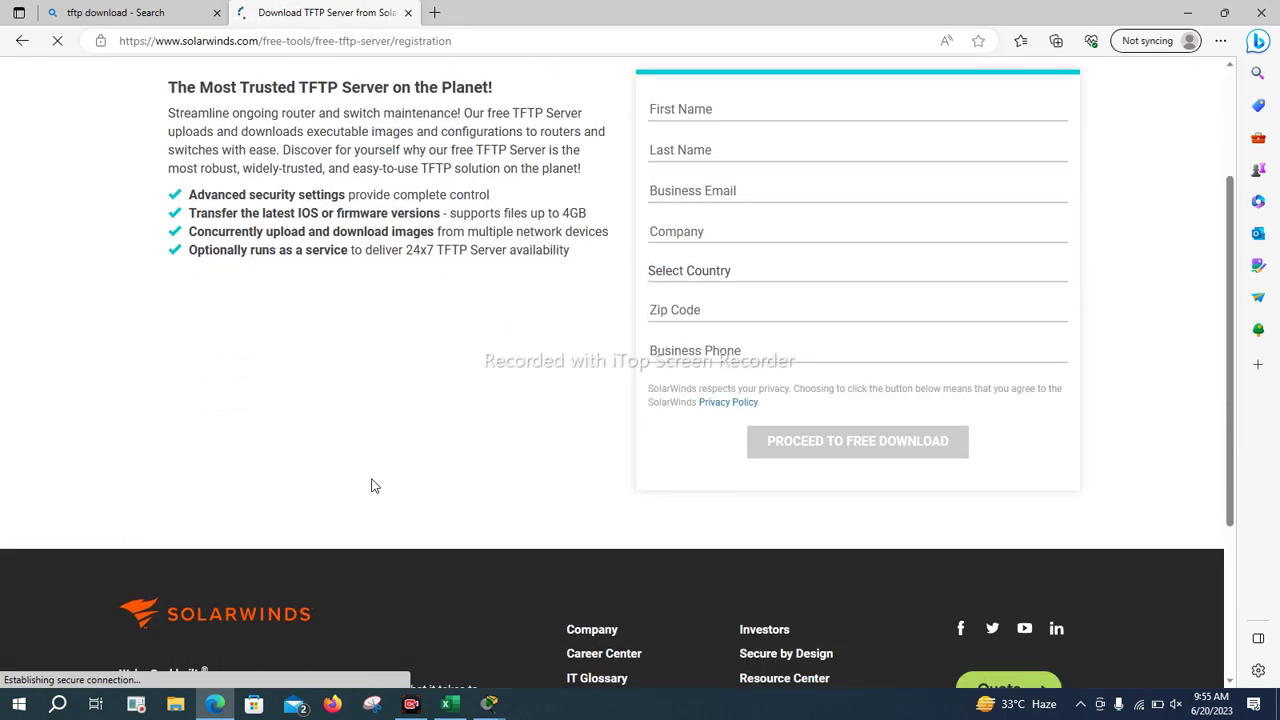
pyautogui.scroll(2, 371, 486)
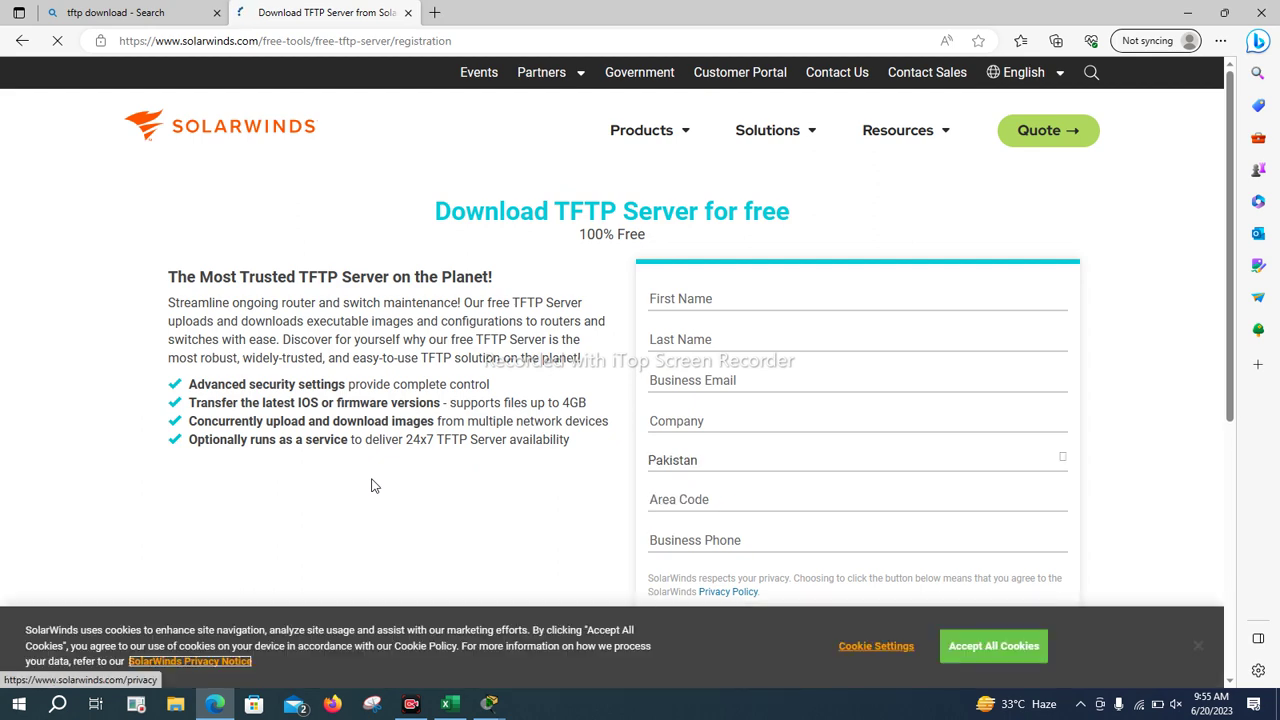
pyautogui.scroll(-2, 612, 565)
pyautogui.scroll(-2, 513, 549)
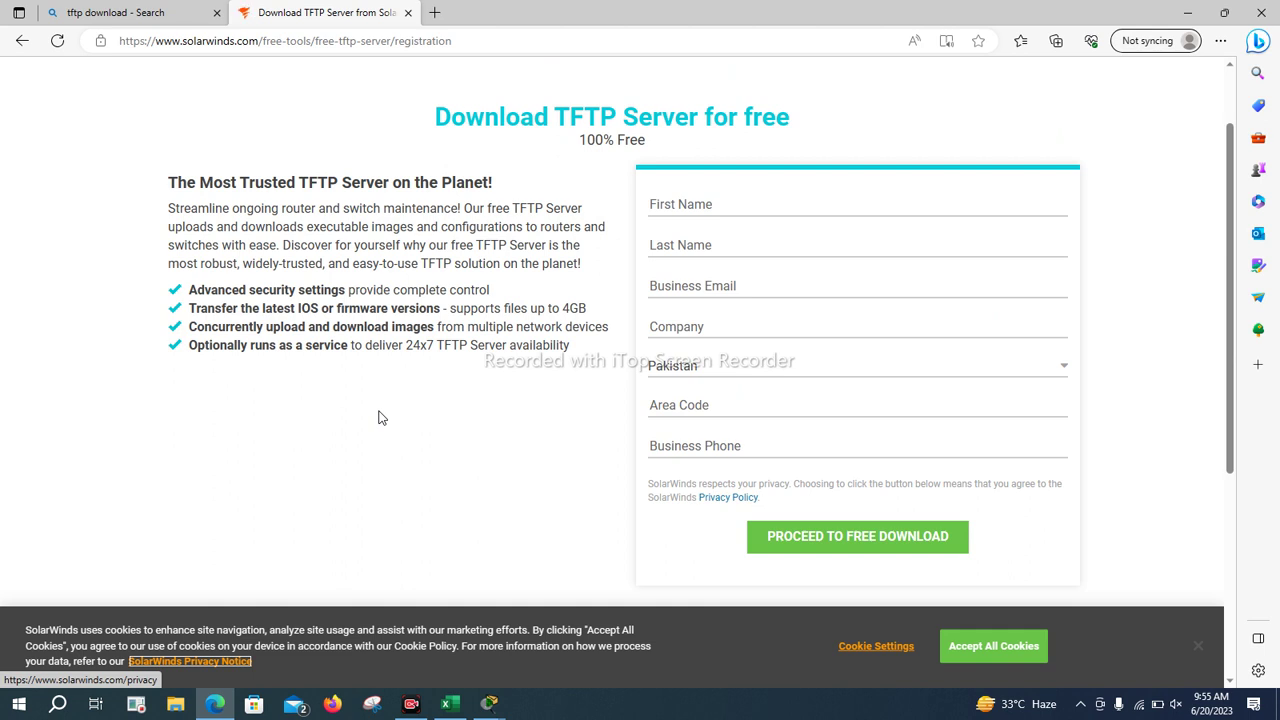
pyautogui.scroll(1, 535, 205)
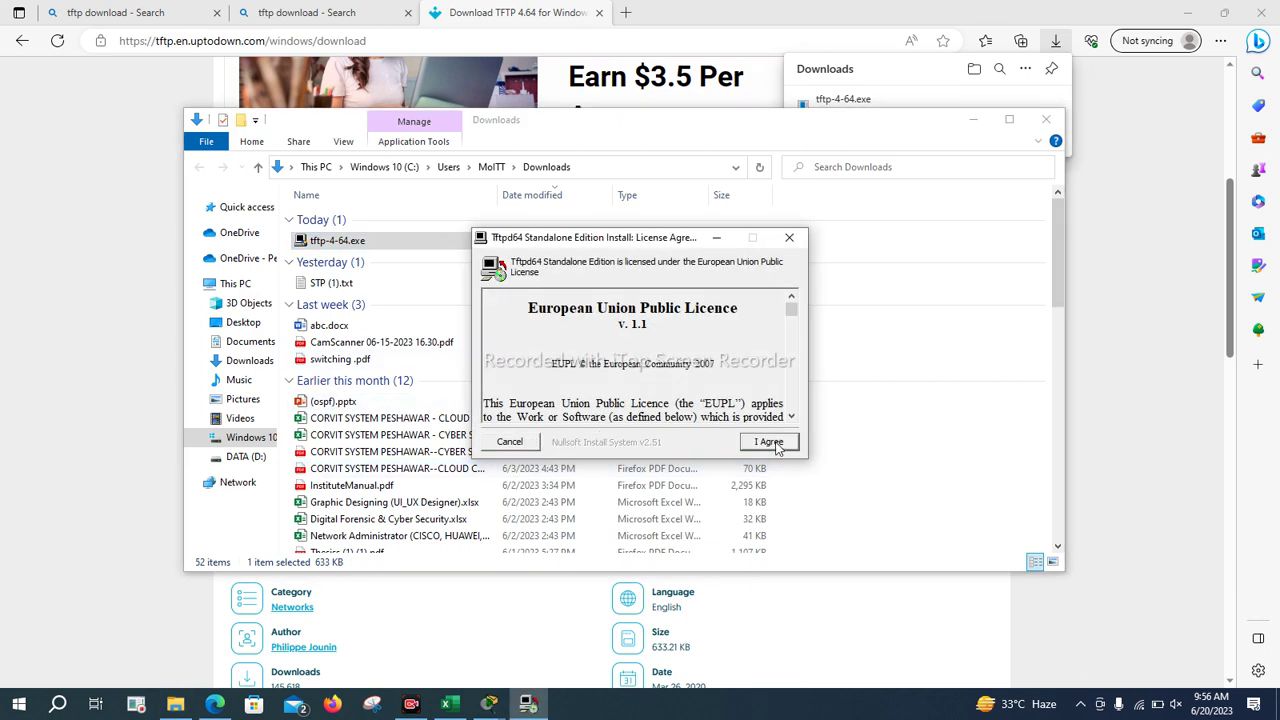
# Install Tftpd64 with the default components and location, then close the Downloads folder window
pyautogui.click(775, 445)
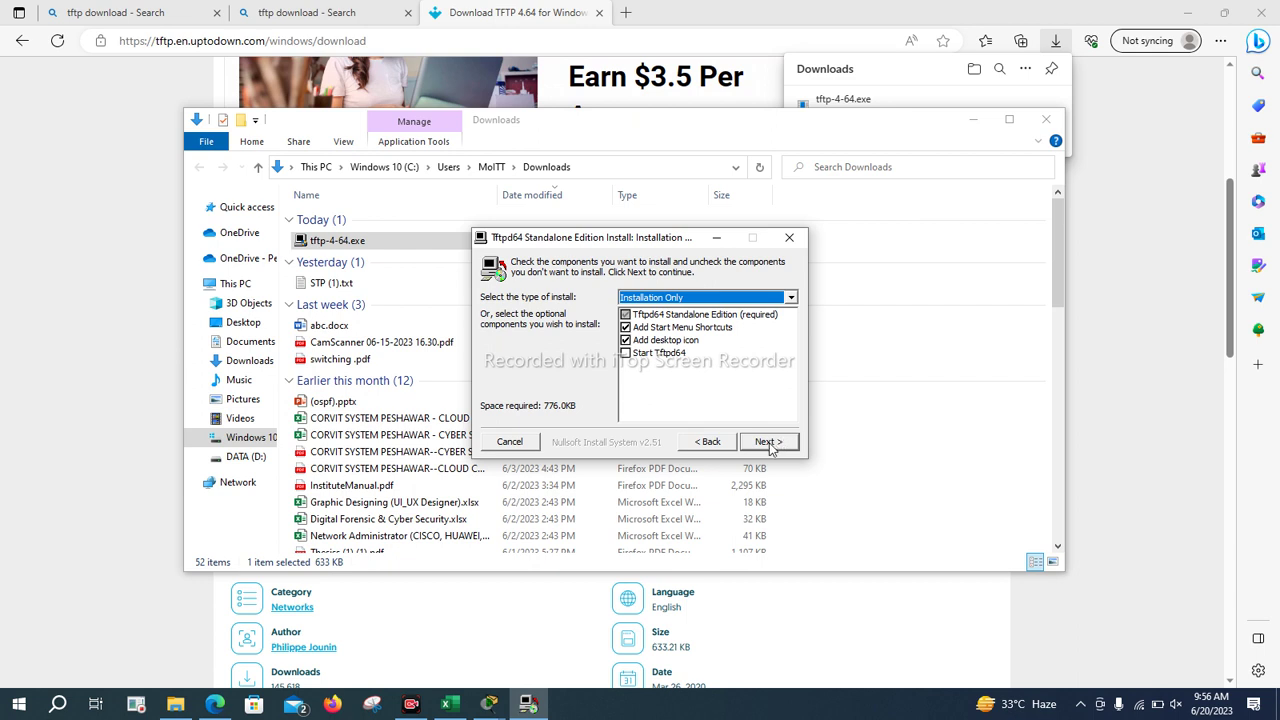
pyautogui.click(767, 442)
pyautogui.click(767, 442)
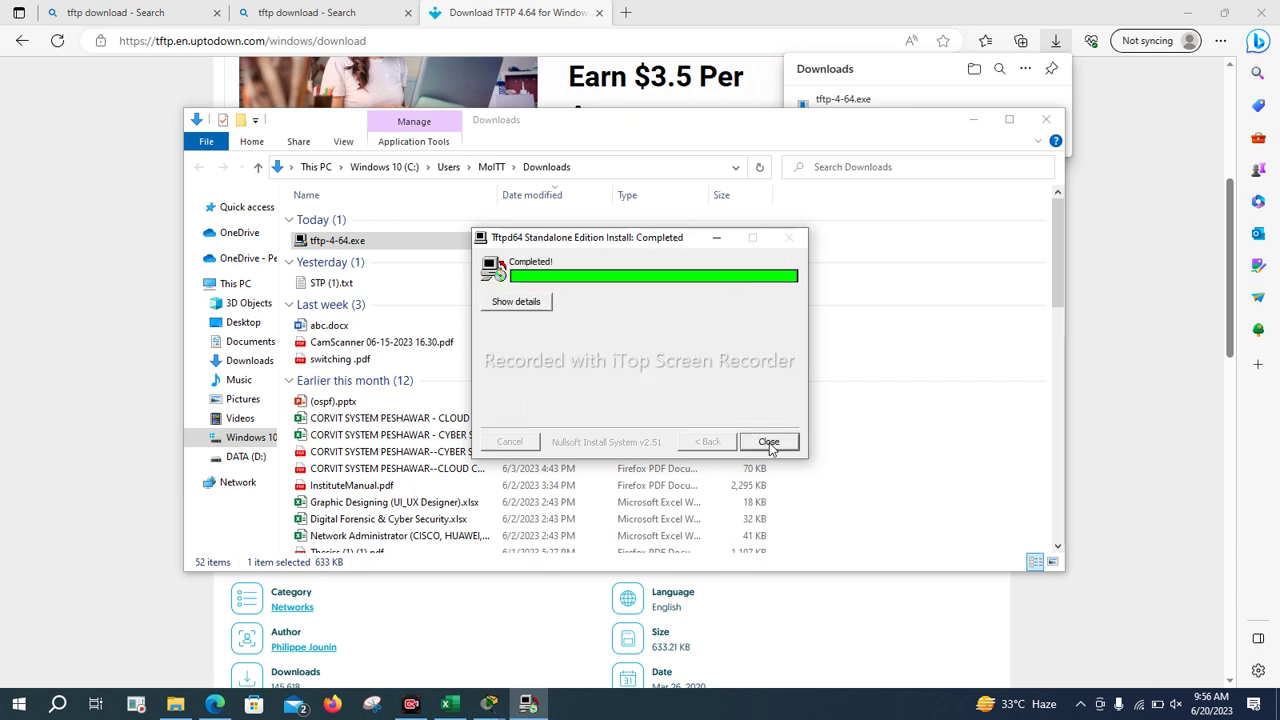
pyautogui.click(769, 442)
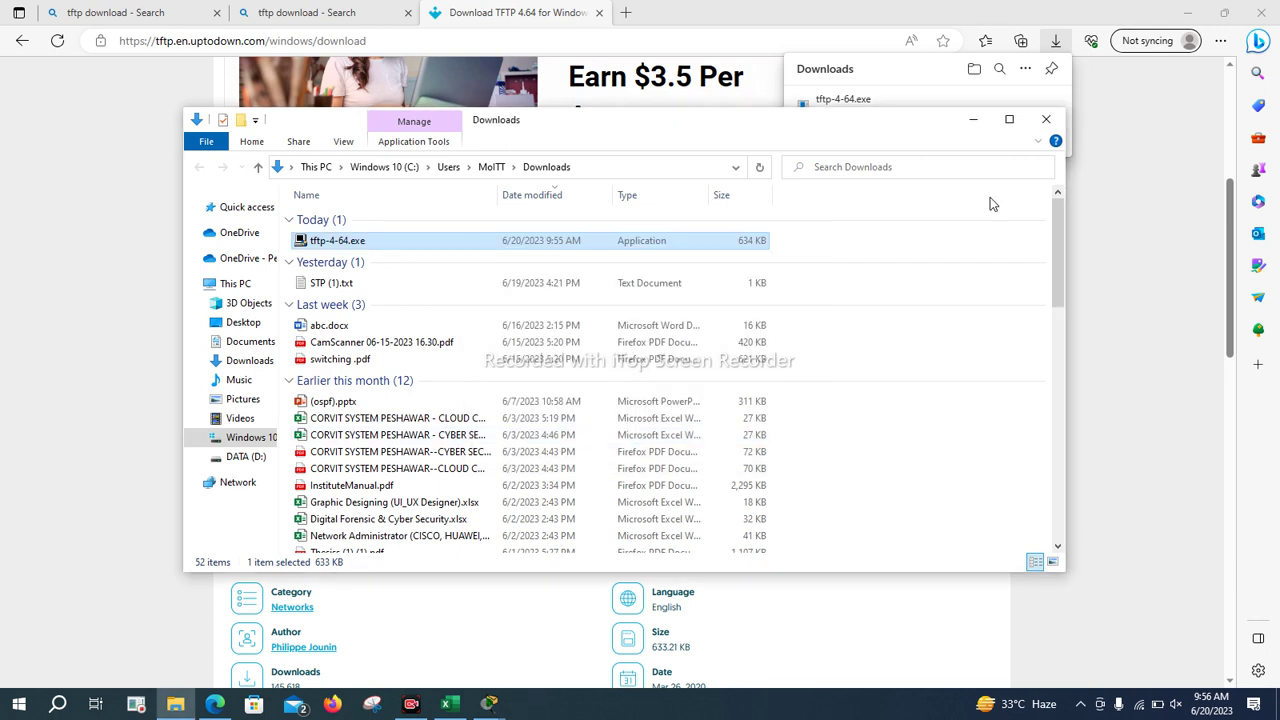
pyautogui.click(1044, 124)
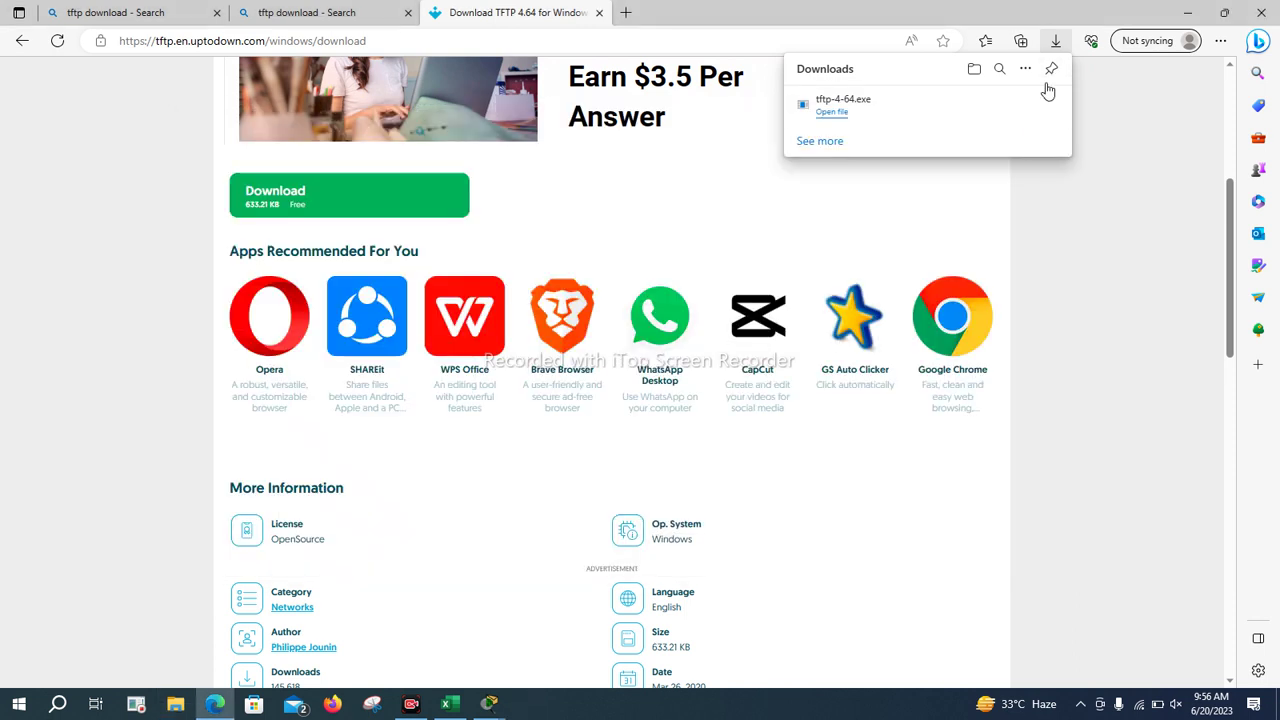
# Minimize Packet Tracer, move the Server0 window right, then launch Tftpd64 and close it again
pyautogui.hotkey('alt', 'Tab')
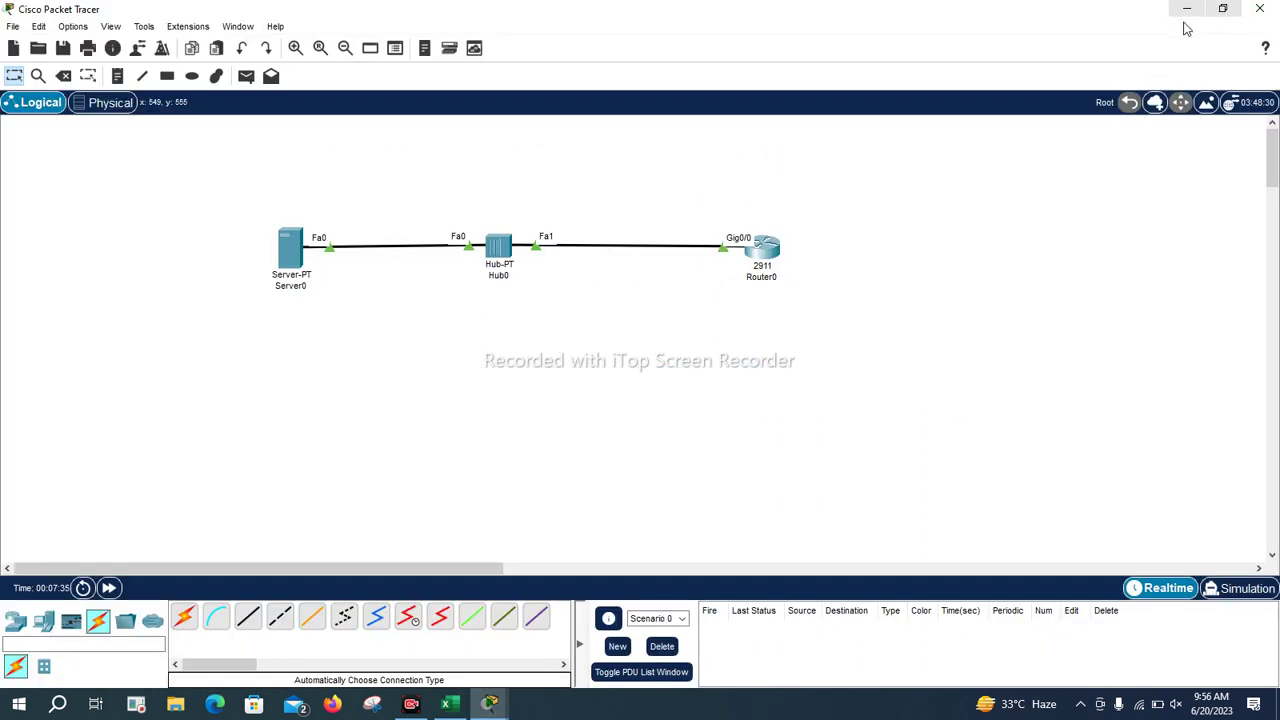
pyautogui.click(1186, 9)
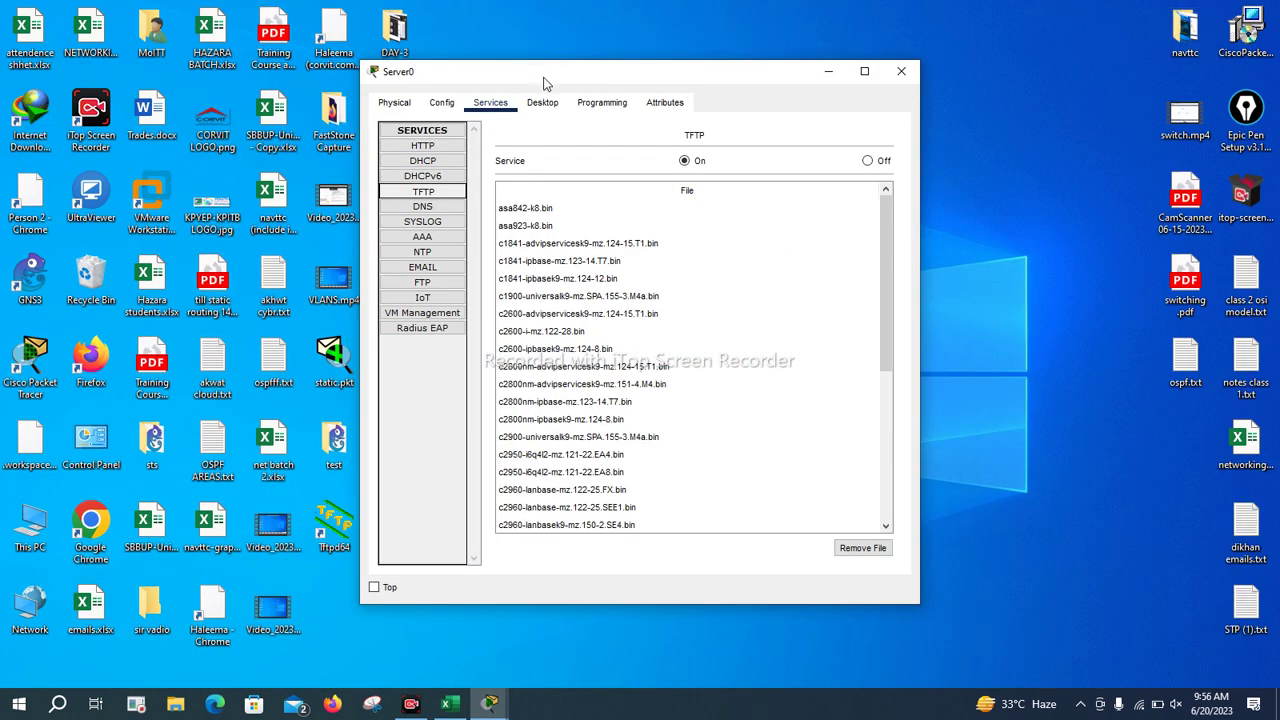
pyautogui.moveTo(626, 76); pyautogui.dragTo(801, 58)
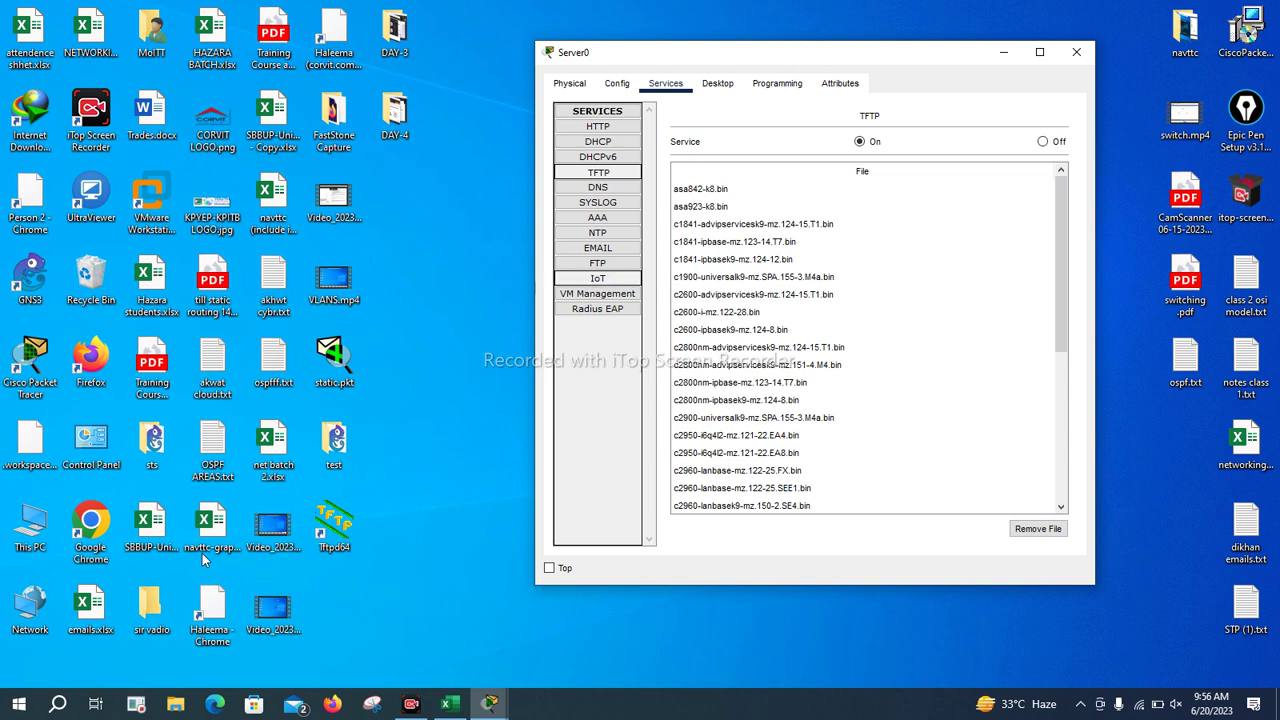
pyautogui.click(379, 588)
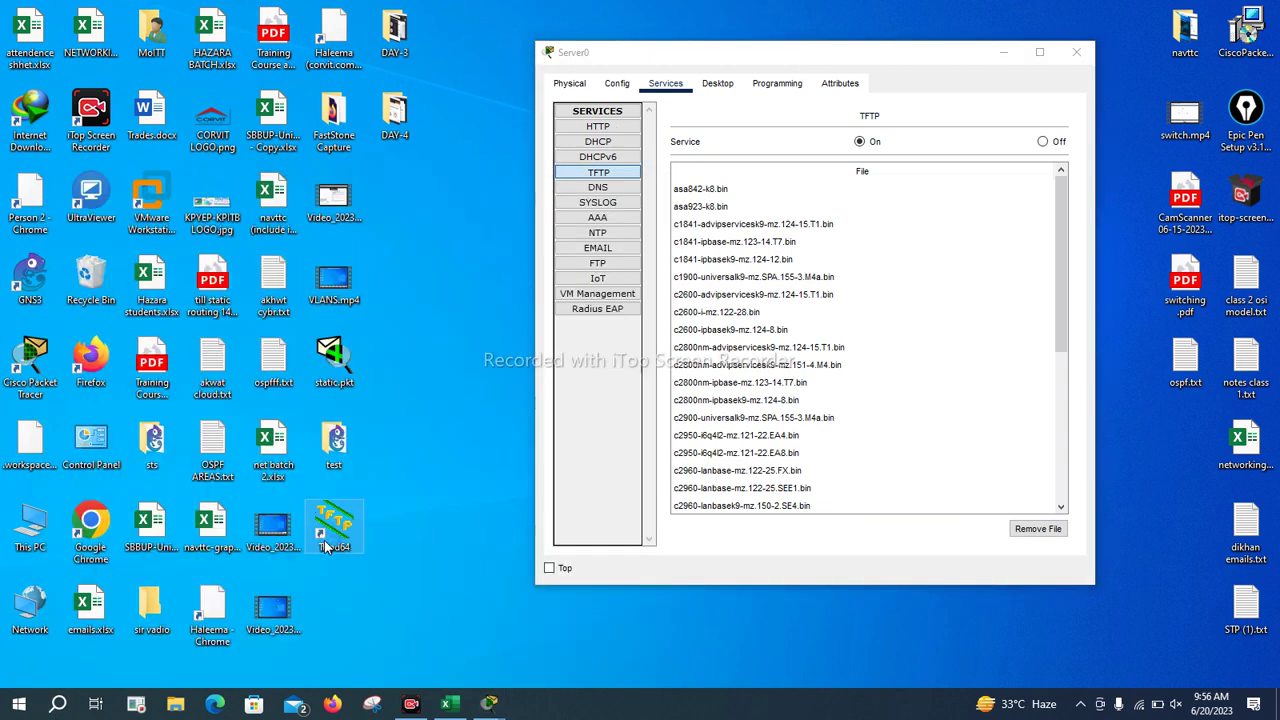
pyautogui.doubleClick(325, 545)
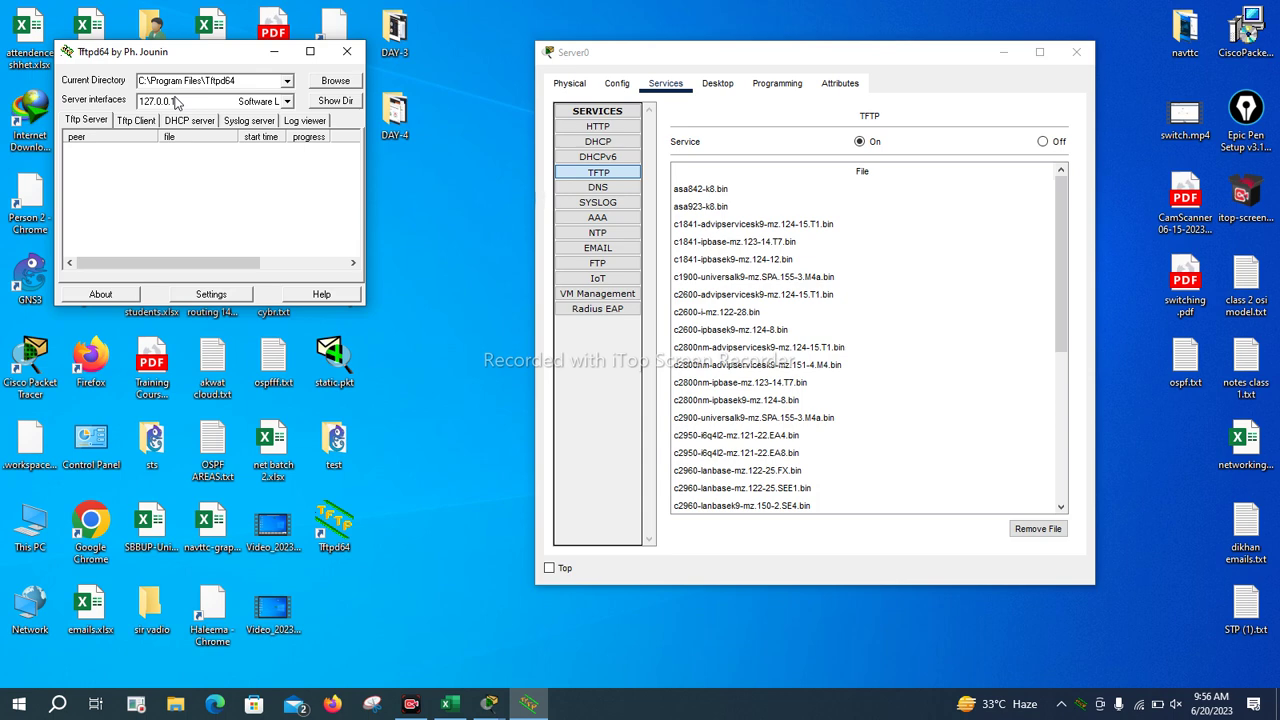
pyautogui.click(347, 51)
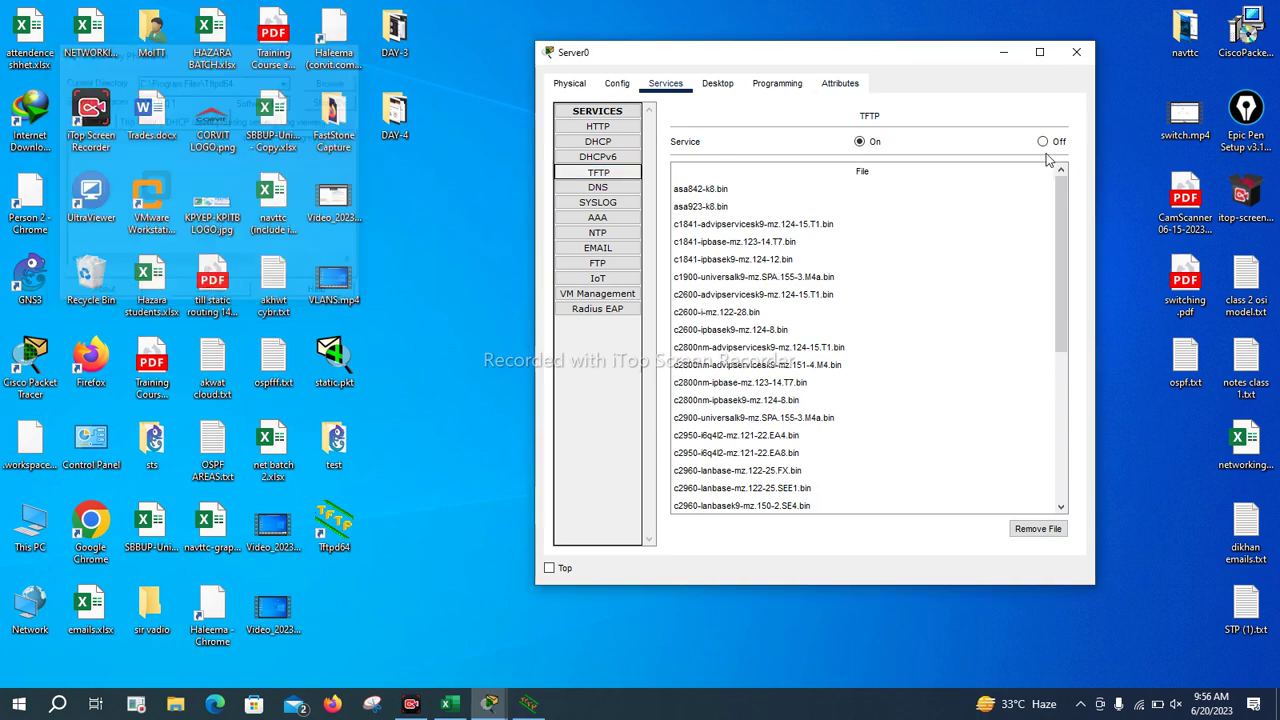
# In Router0's CLI, enter c2900-universalk9-mz.SPA.151-4.M4.bin, copied from show flash, as the copy source filename
pyautogui.click(489, 704)
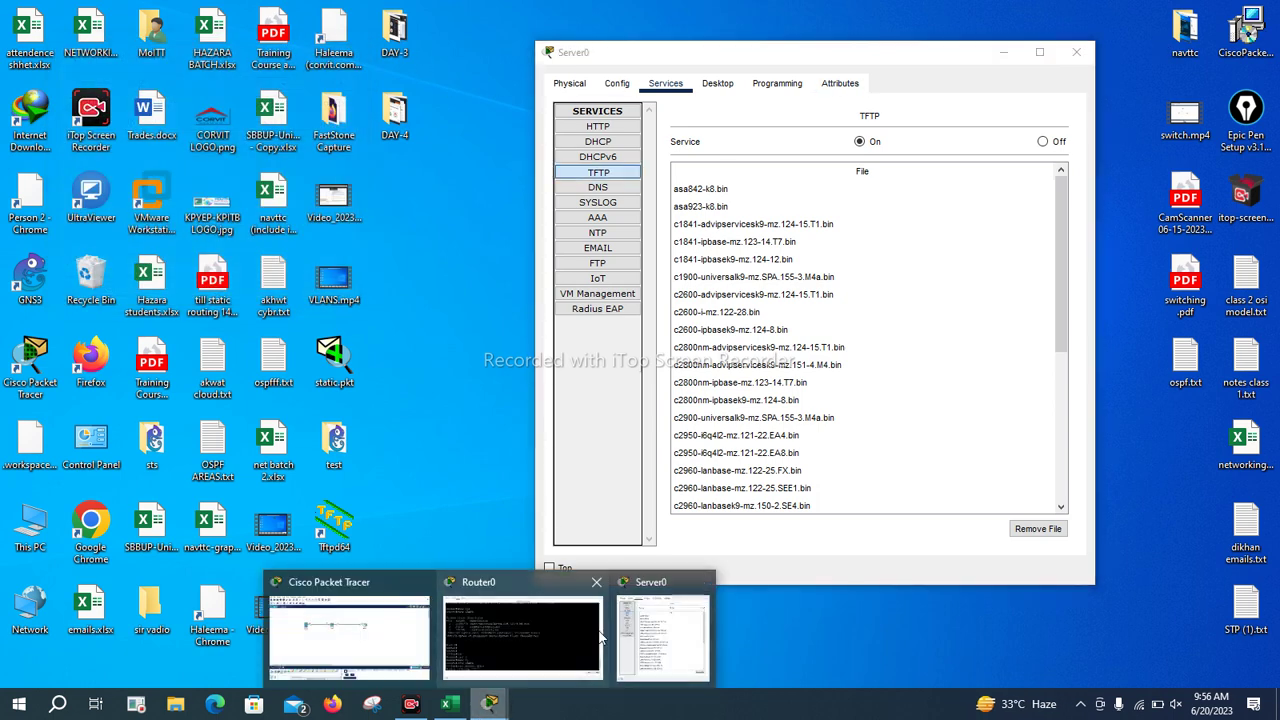
pyautogui.click(598, 637)
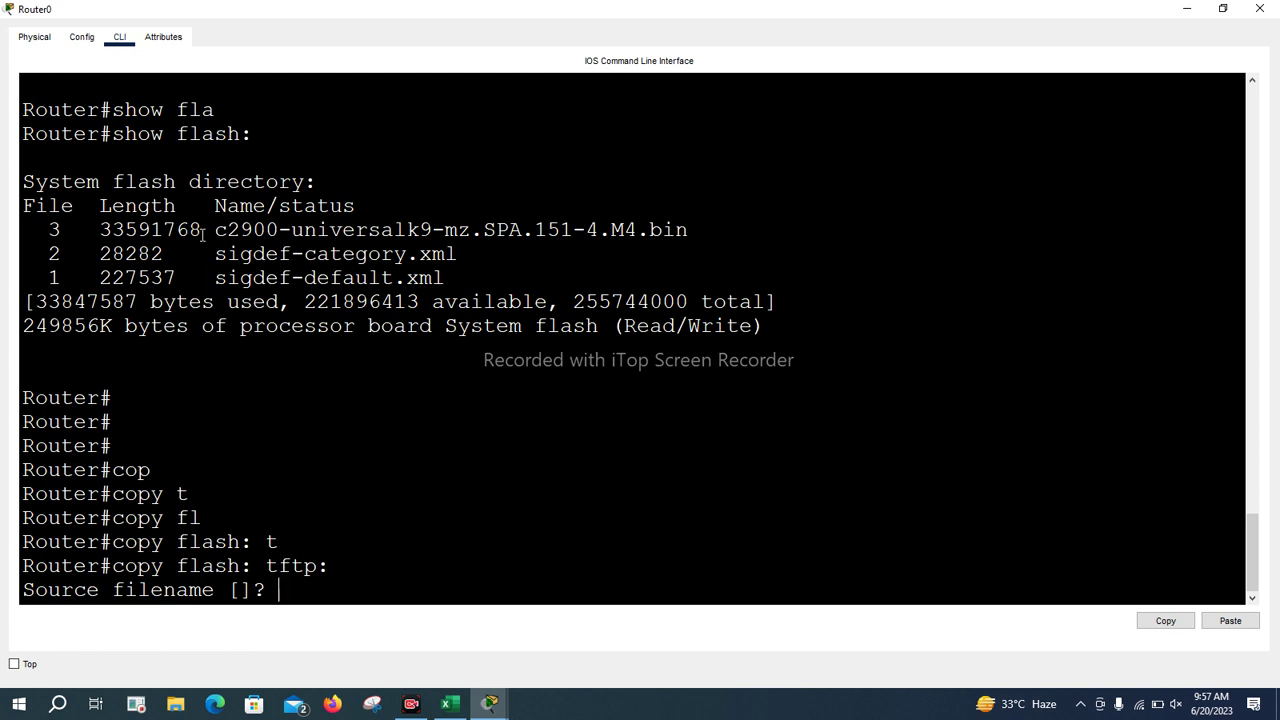
pyautogui.moveTo(214, 229); pyautogui.dragTo(684, 234)
pyautogui.rightClick(684, 236)
pyautogui.click(686, 240)
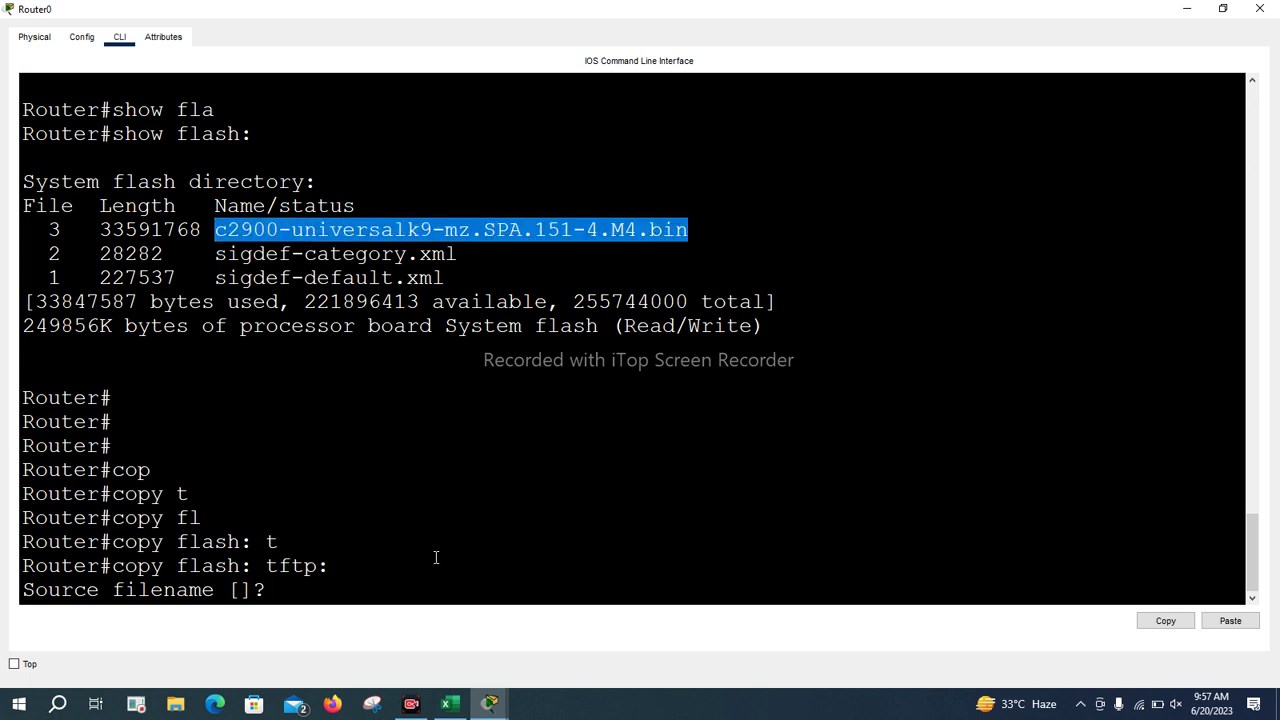
pyautogui.rightClick(437, 551)
pyautogui.click(474, 578)
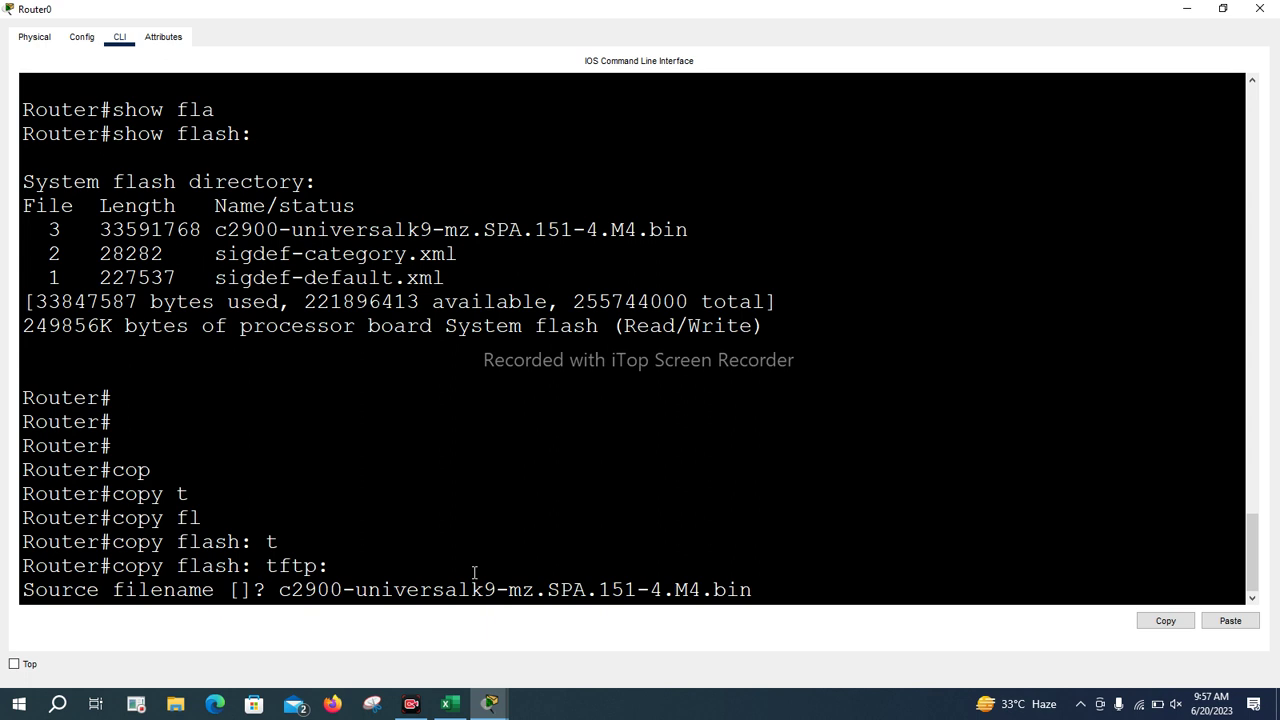
pyautogui.press('Return')
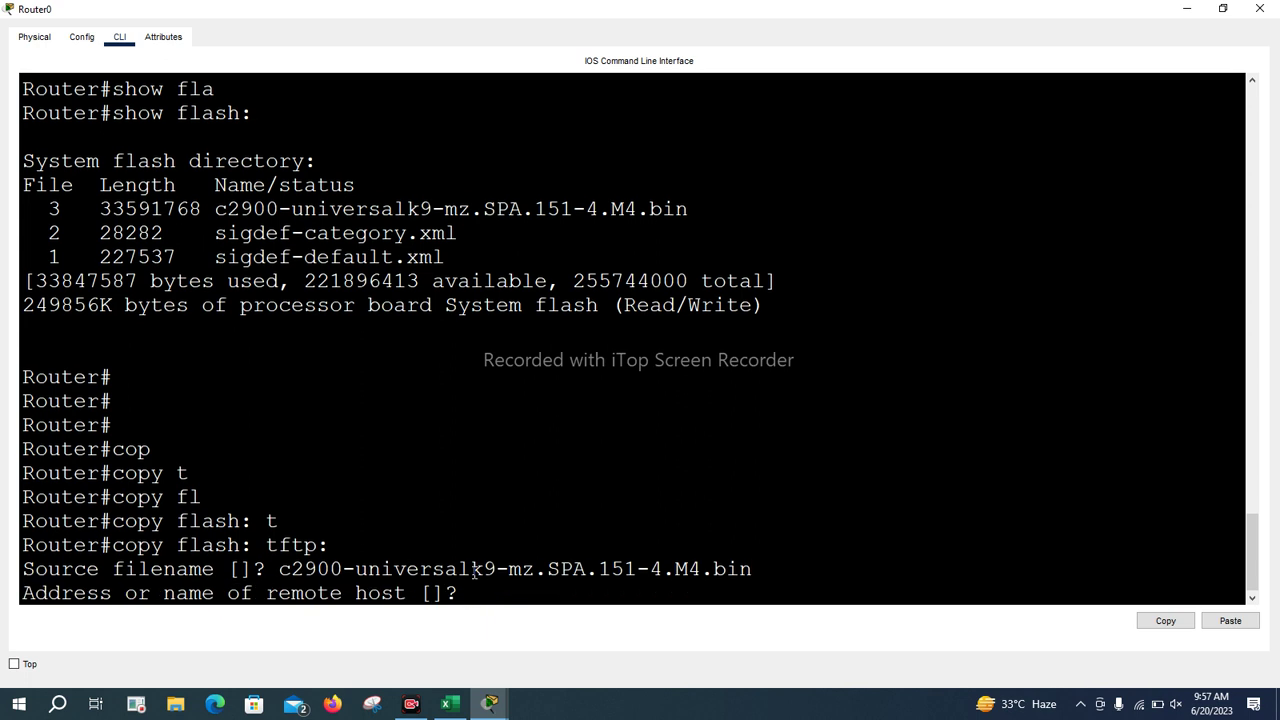
# Copy the IOS image to TFTP host 10.0.0.2 under the destination name ccna-navttc.bin
pyautogui.doubleClick(540, 570)
pyautogui.click(488, 592)
pyautogui.write('10.0.0.2')
pyautogui.press('Return')
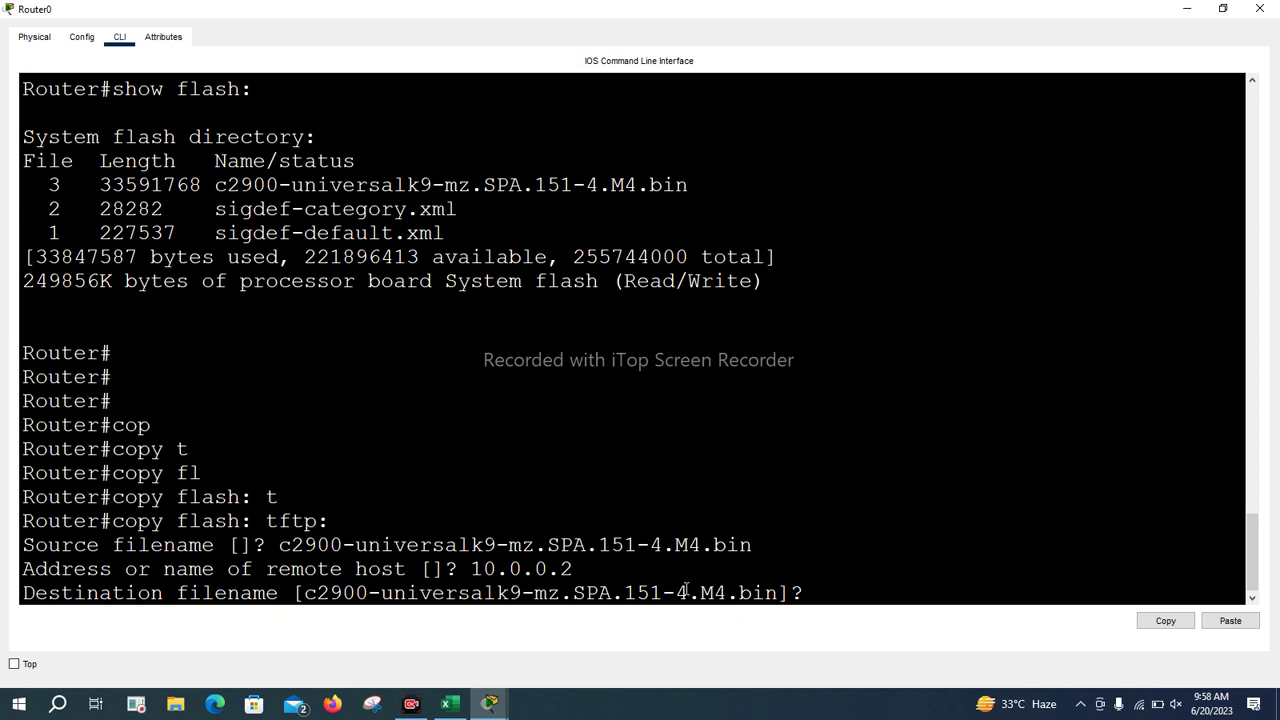
pyautogui.write('ccna-navttc.bin')
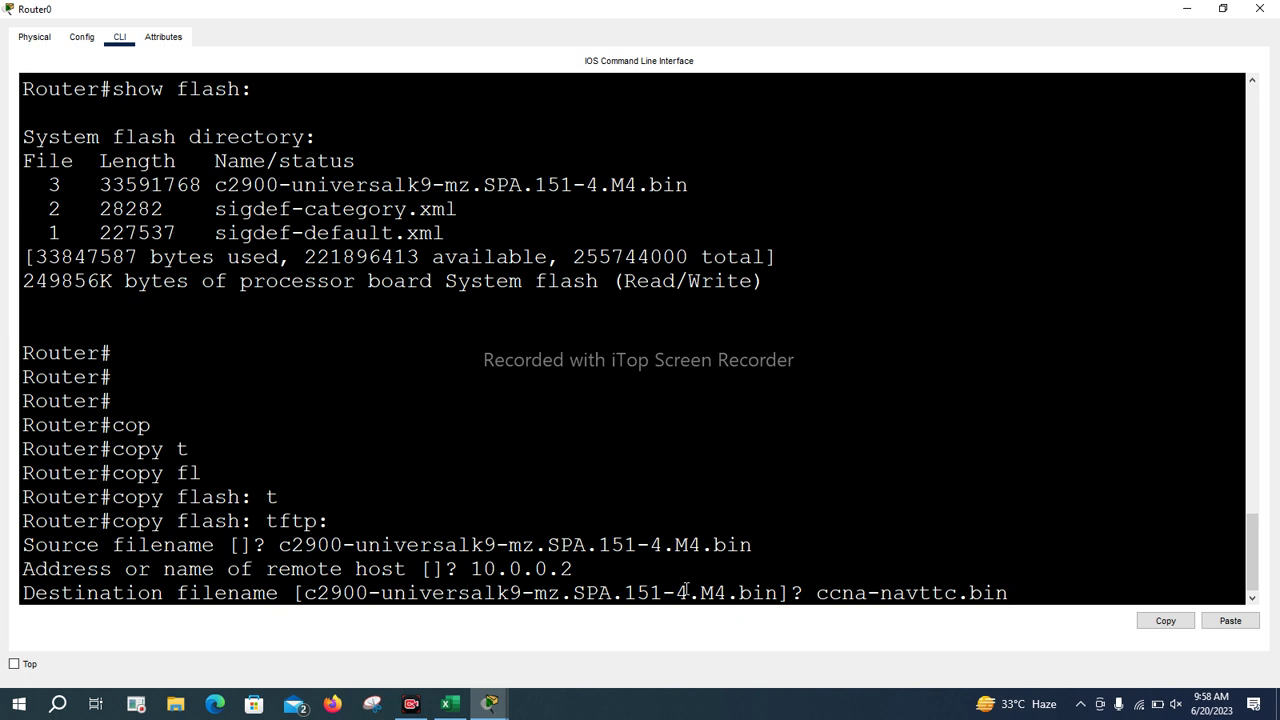
pyautogui.press('Return')
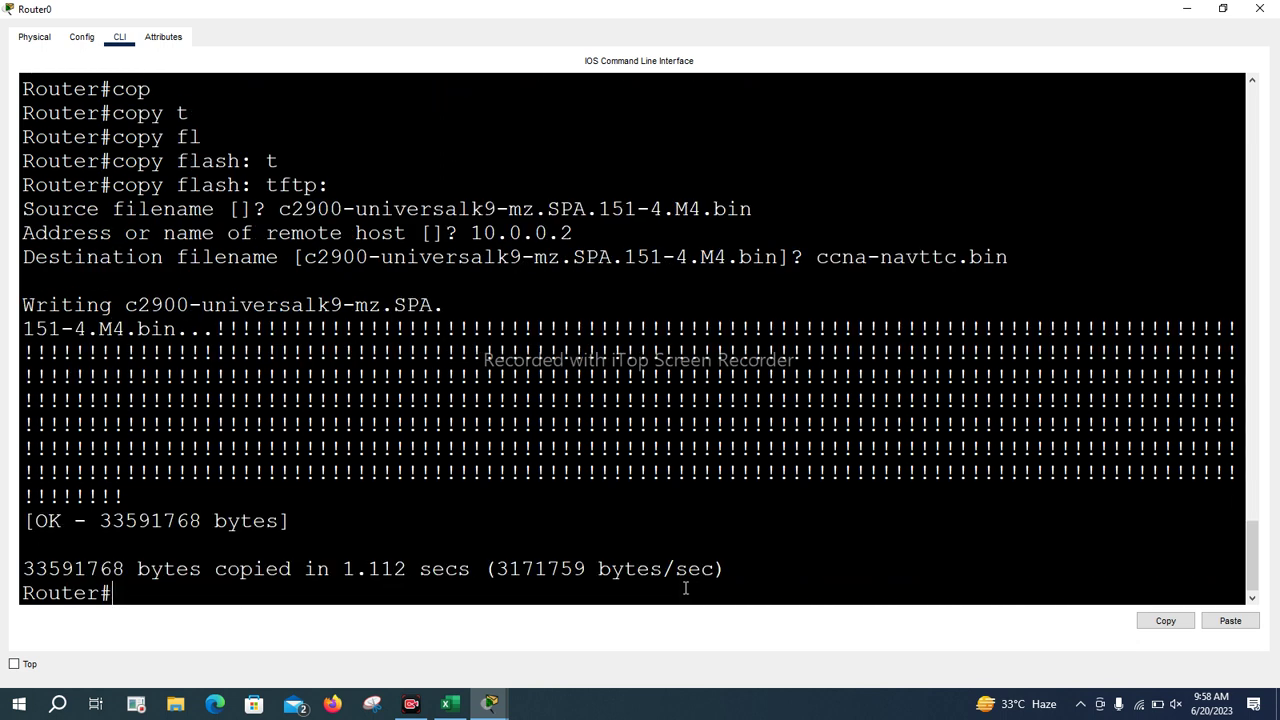
# Highlight the 33591768 bytes and 1.112 secs copy time, then minimize Router0 and restore the topology
pyautogui.moveTo(100, 521); pyautogui.dragTo(268, 519)
pyautogui.moveTo(343, 569); pyautogui.dragTo(472, 568)
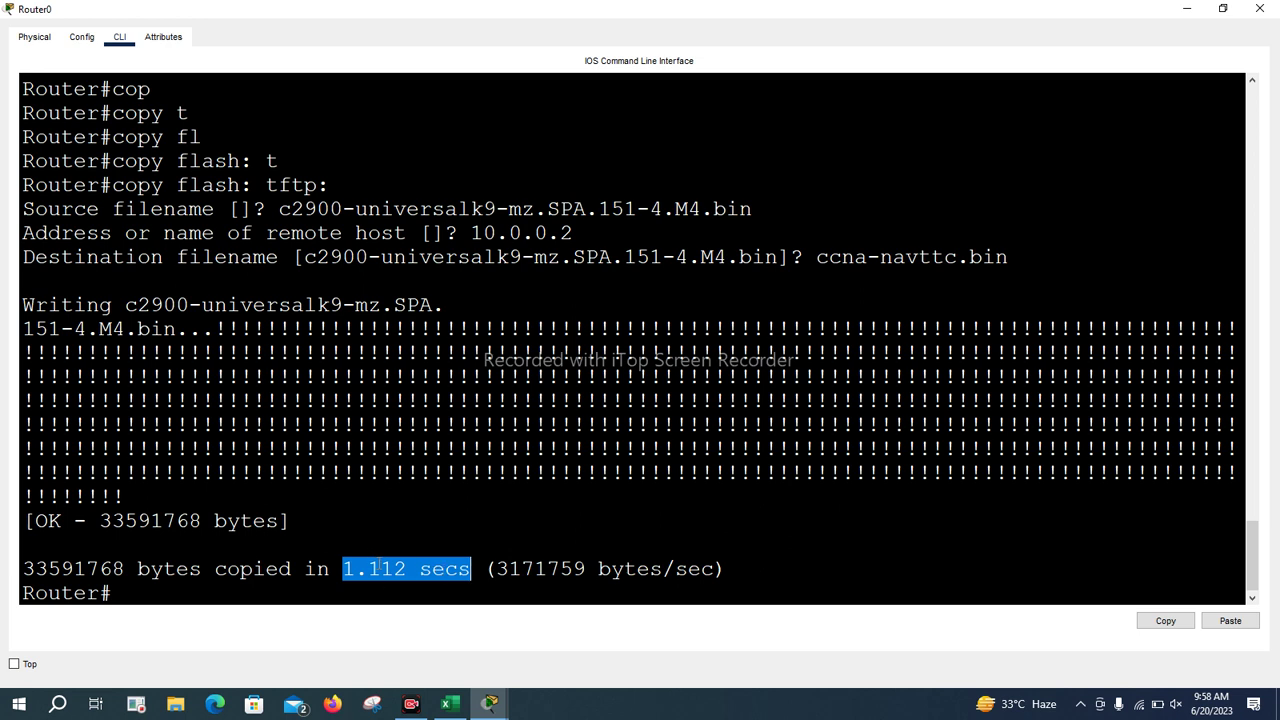
pyautogui.click(1181, 9)
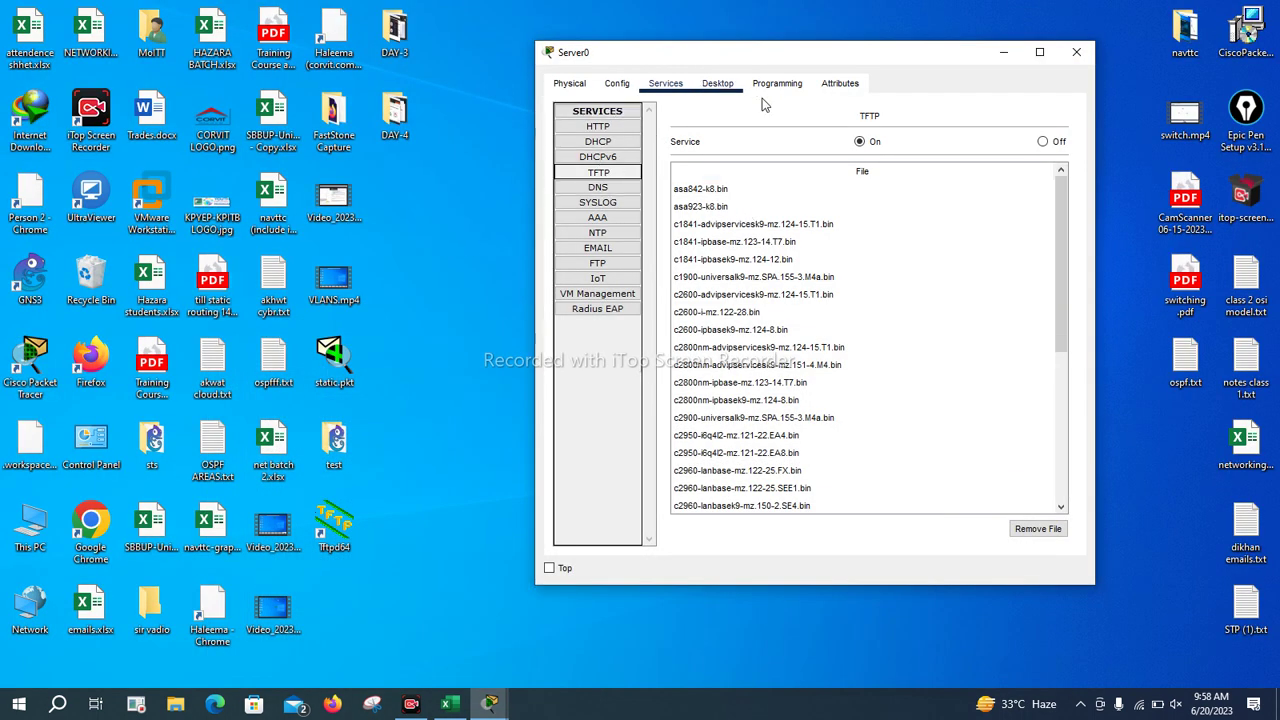
pyautogui.click(493, 704)
pyautogui.click(350, 640)
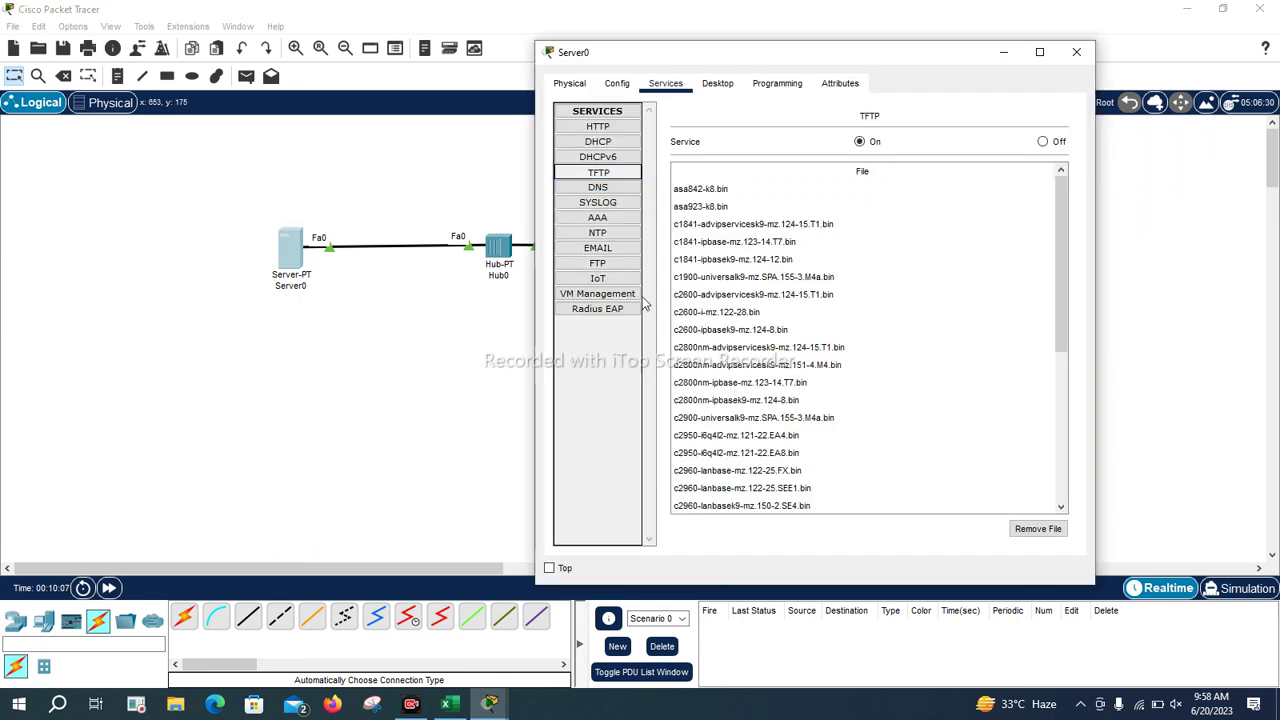
# Refresh Server0's TFTP file list to find ccna-navttc.bin, then close the Server0 window
pyautogui.scroll(-5, 740, 350)
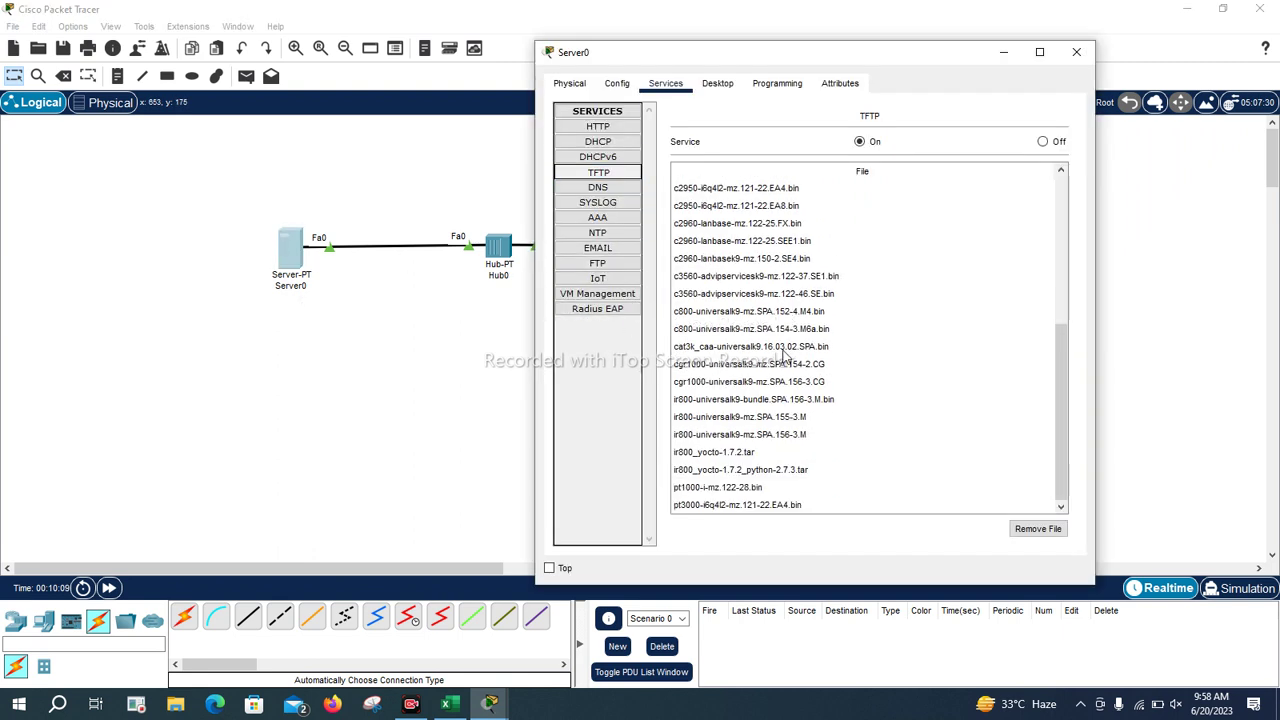
pyautogui.scroll(2, 785, 355)
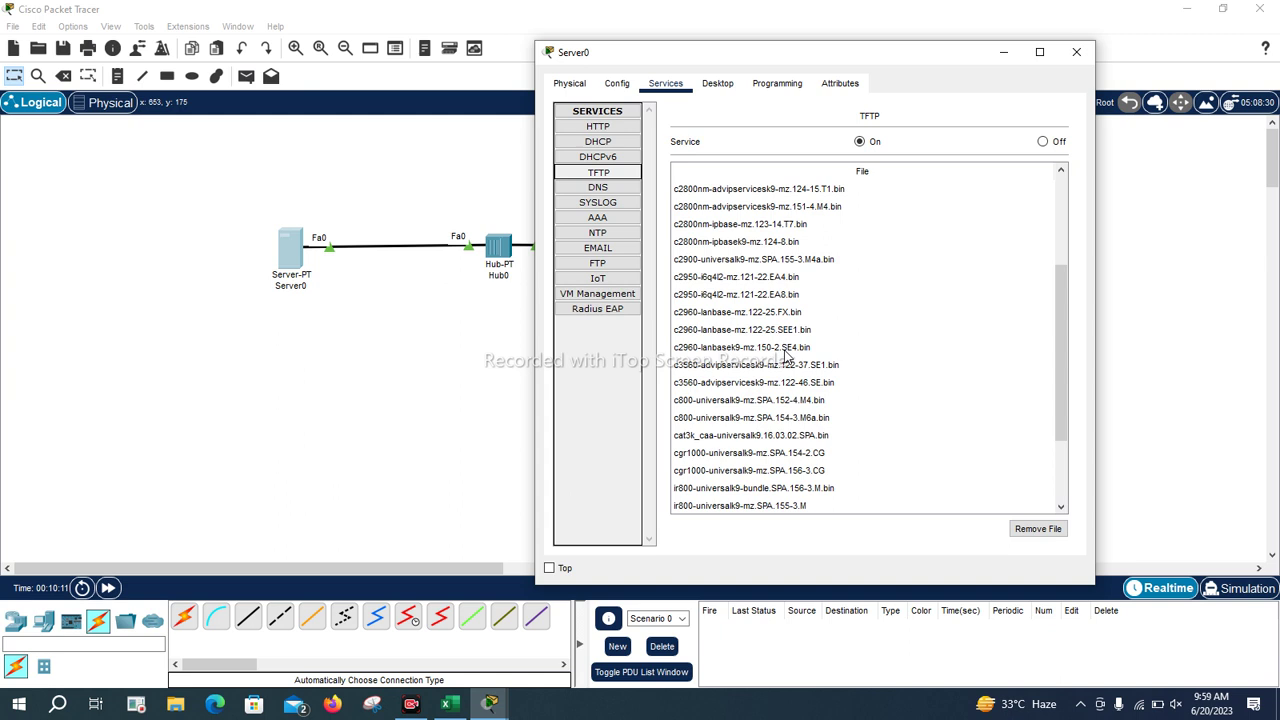
pyautogui.click(597, 177)
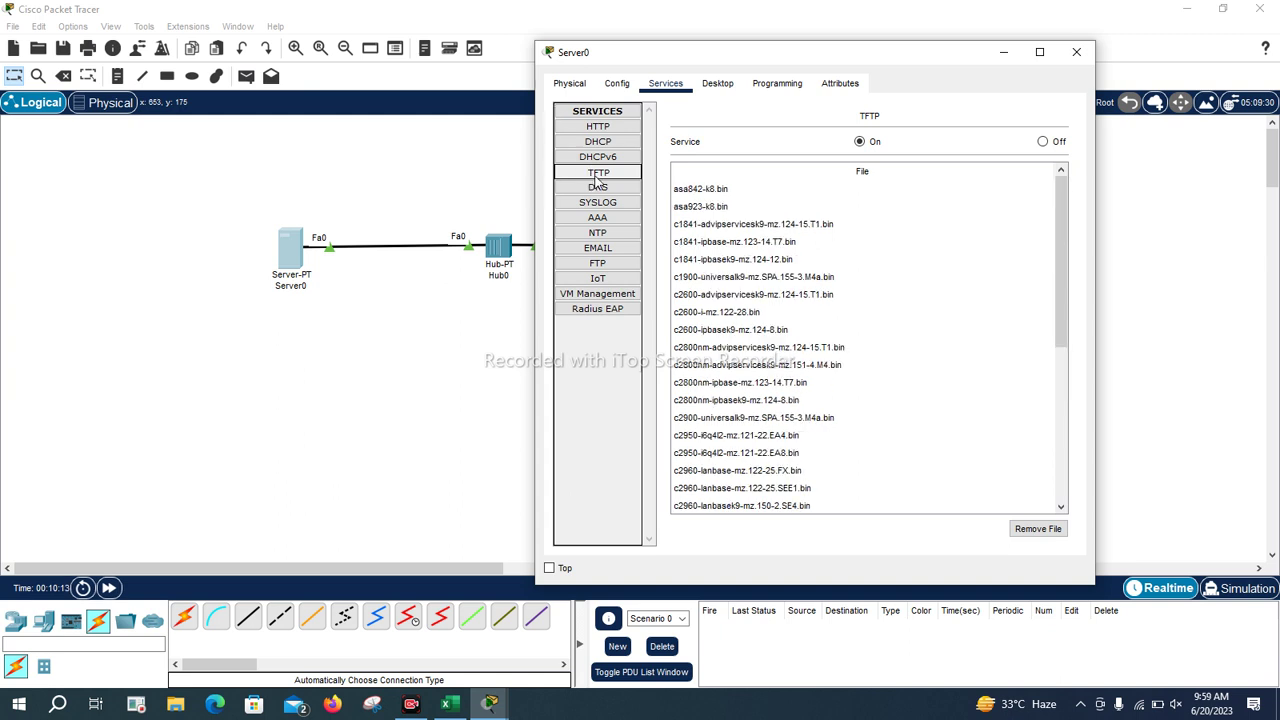
pyautogui.scroll(-3, 766, 340)
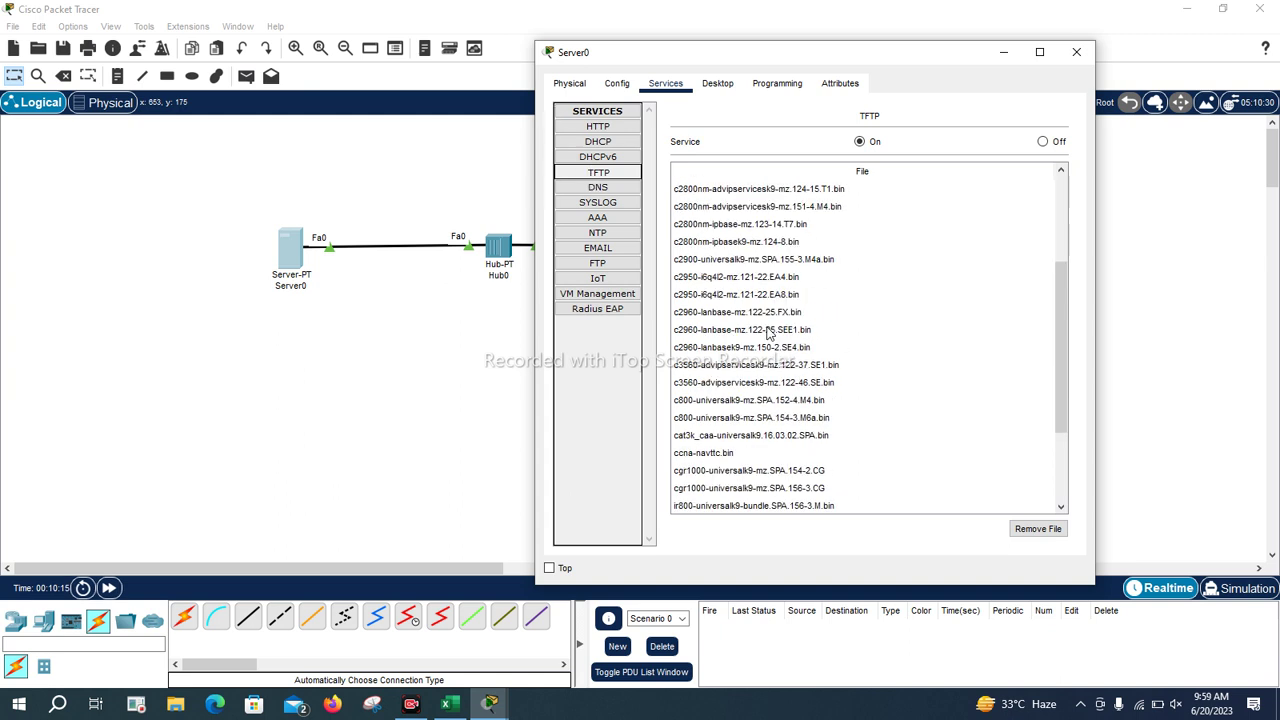
pyautogui.click(753, 455)
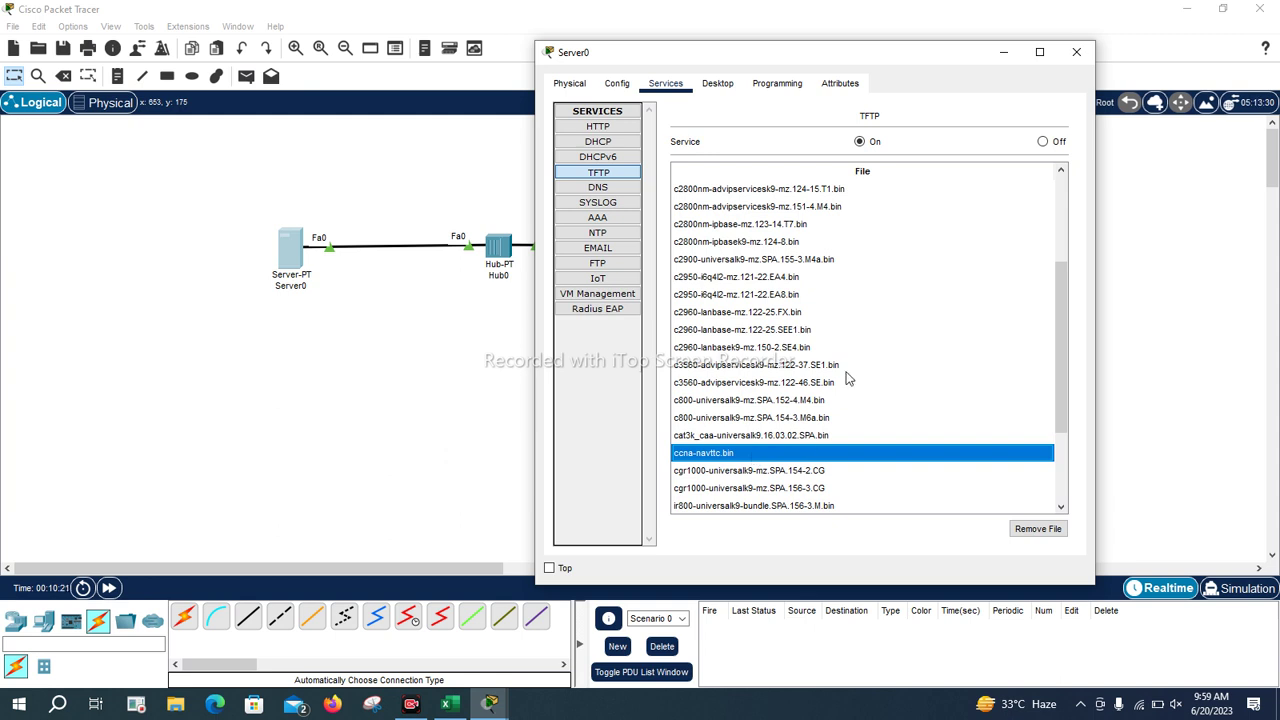
pyautogui.click(996, 53)
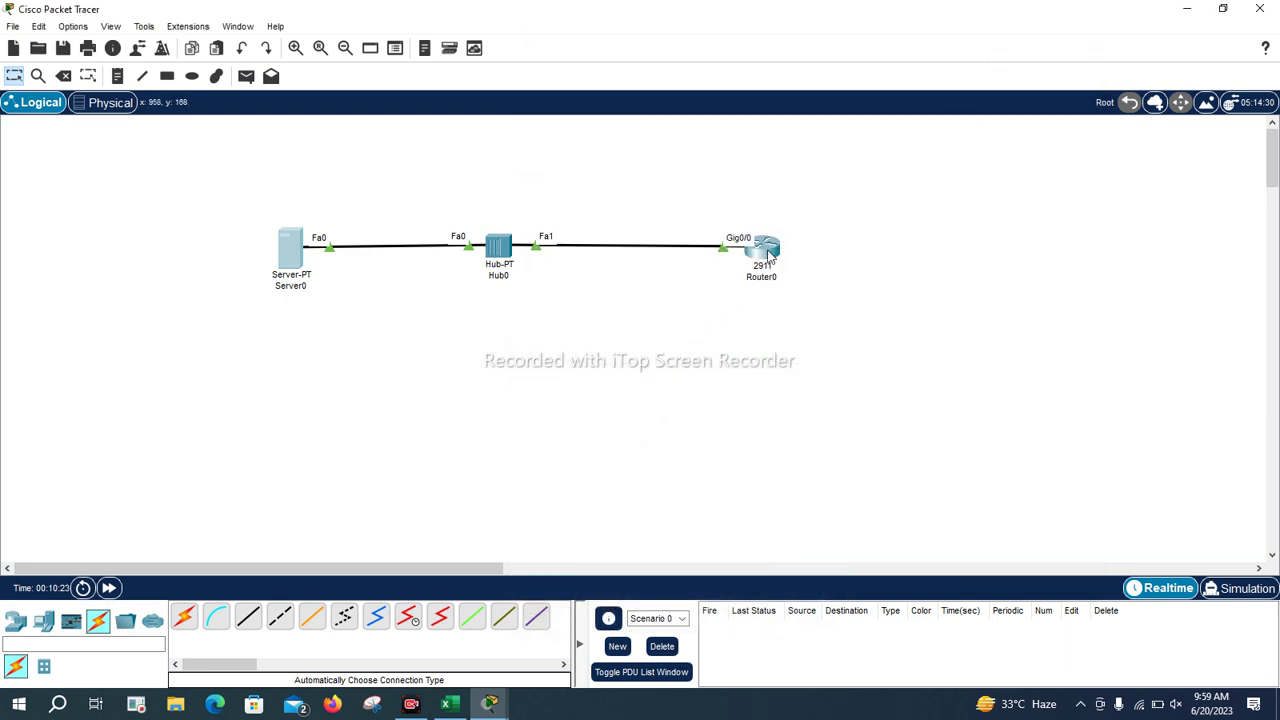
# Open and enlarge Router0's CLI, then run the delete flash: command
pyautogui.click(766, 250)
pyautogui.click(865, 72)
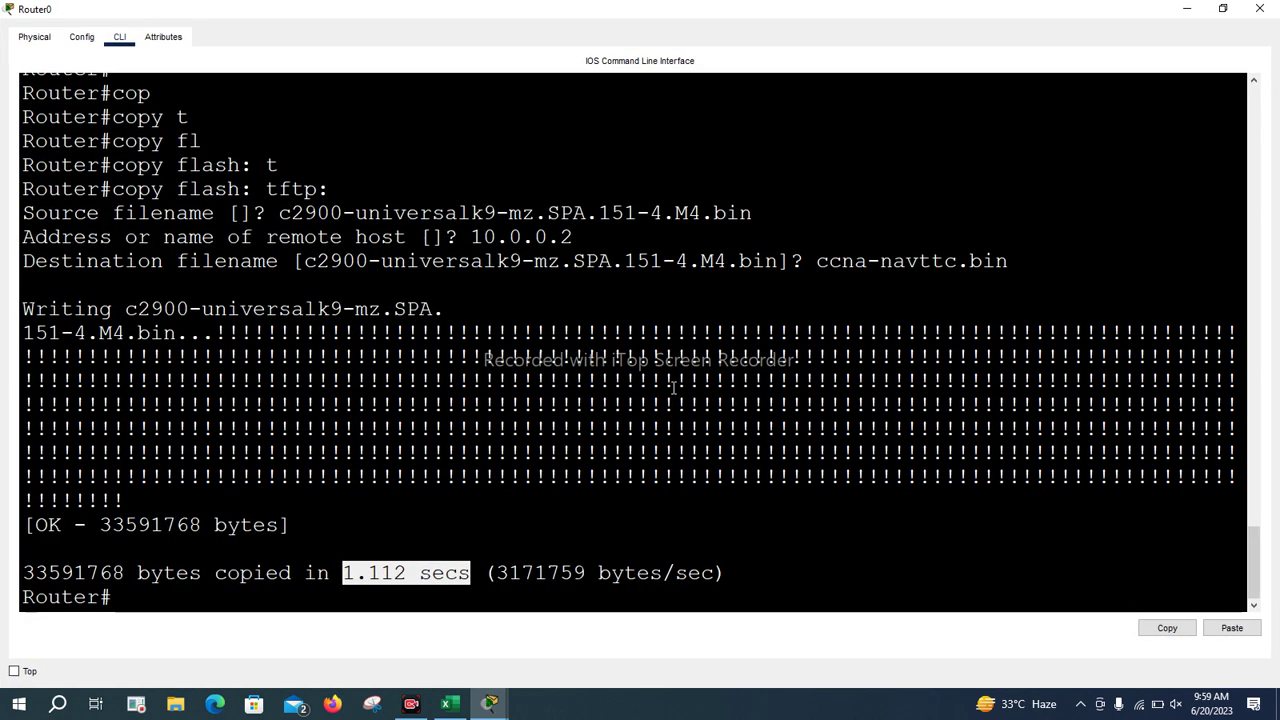
pyautogui.press('Return')
pyautogui.press('Return')
pyautogui.press('Return')
pyautogui.press('Return')
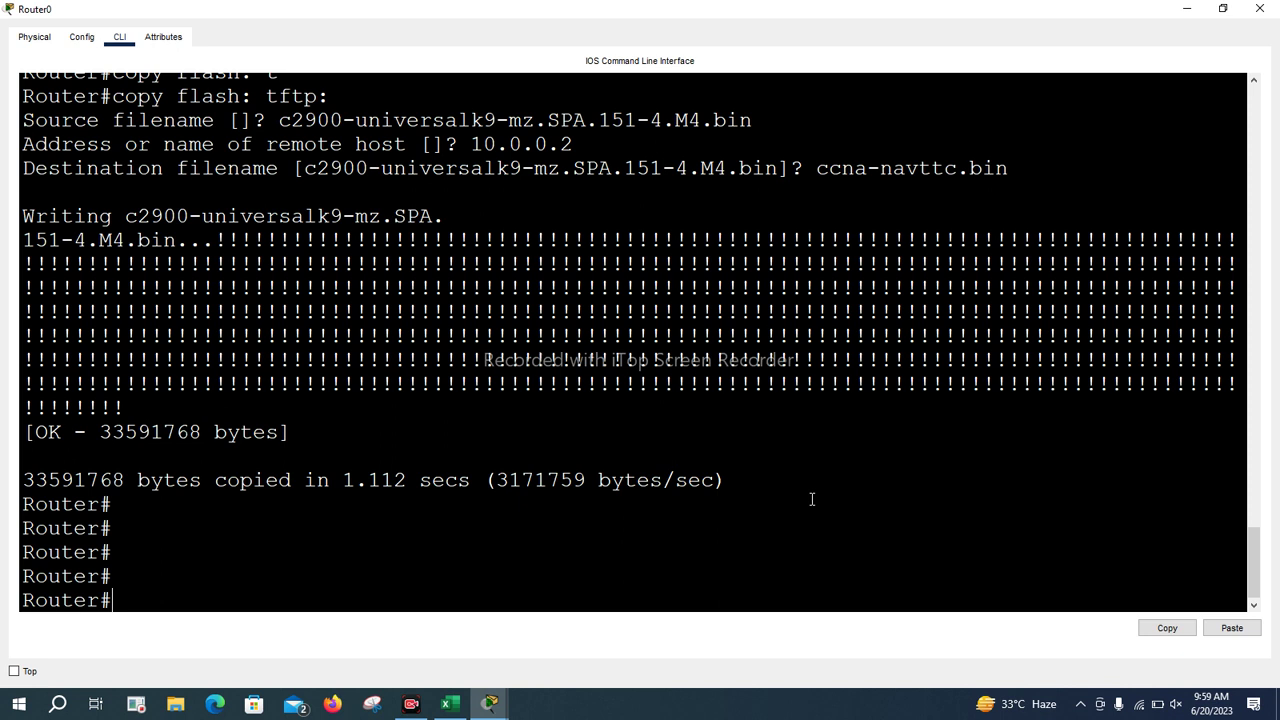
pyautogui.write('del')
pyautogui.press('Tab')
pyautogui.write('fl')
pyautogui.press('Tab')
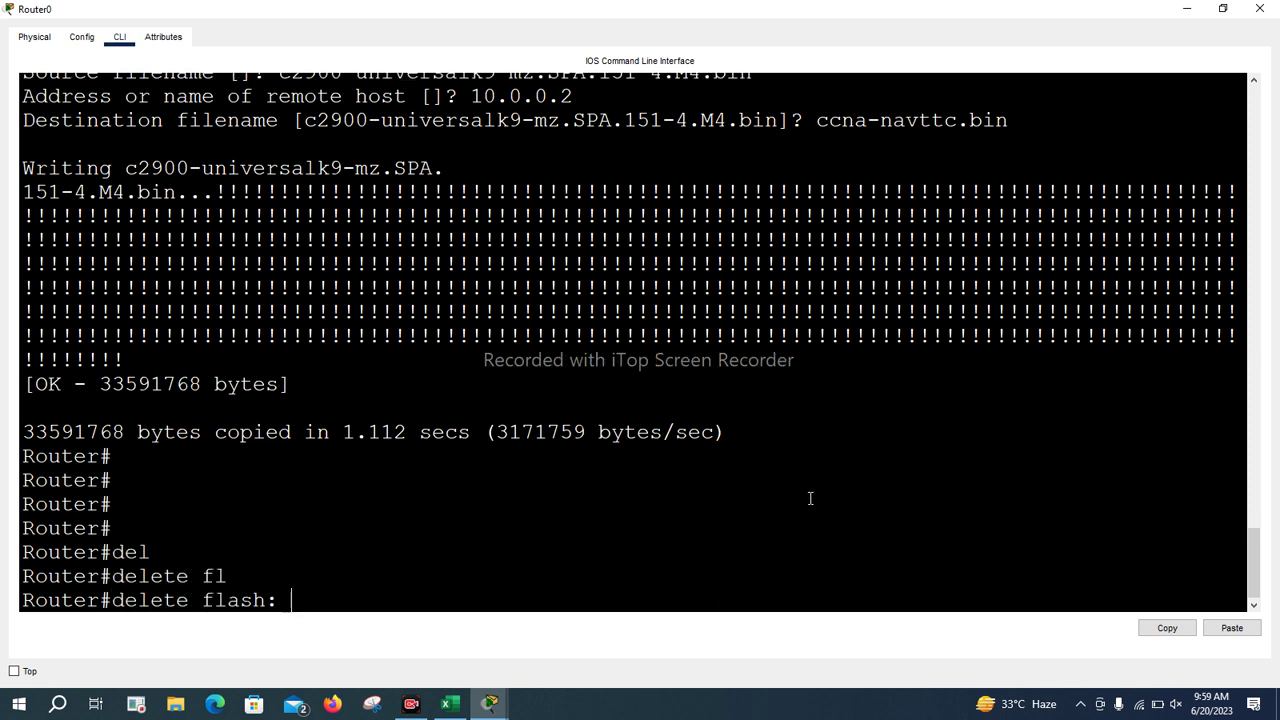
pyautogui.press('Return')
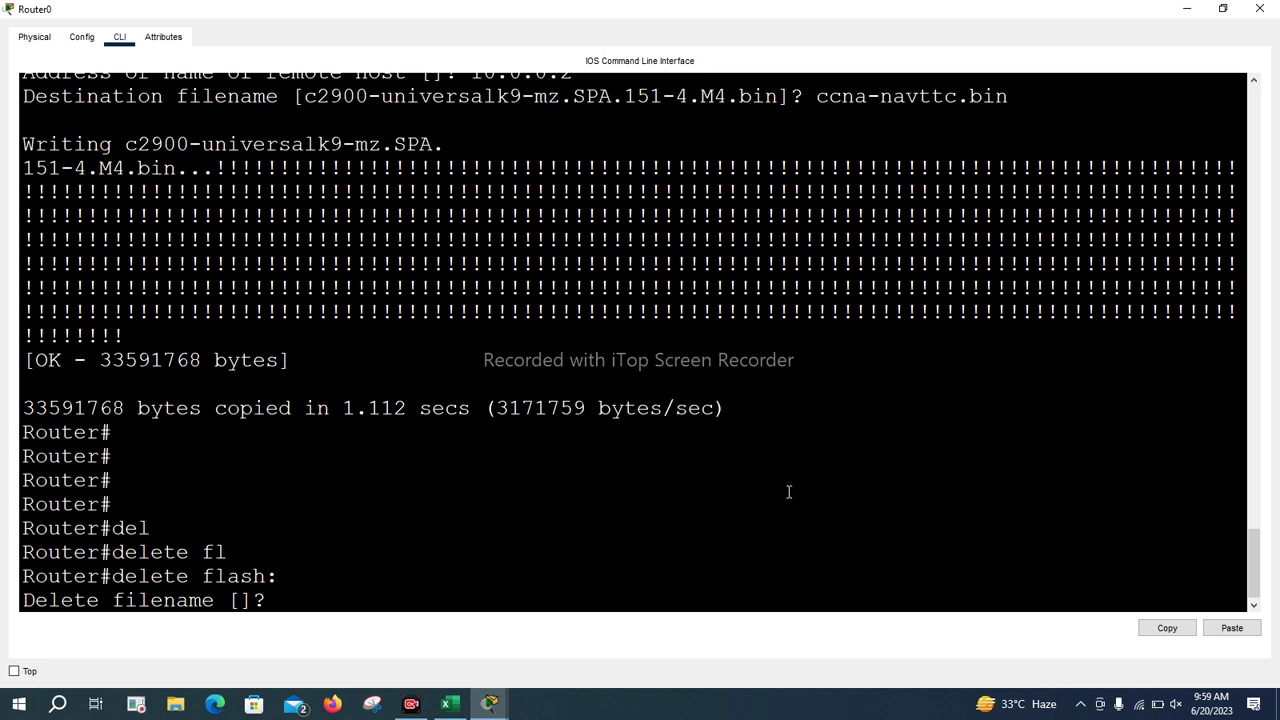
# Give c2900-universalk9-mz.SPA.151-4.M4.bin as the file to delete and confirm the deletion
pyautogui.rightClick(594, 551)
pyautogui.click(632, 578)
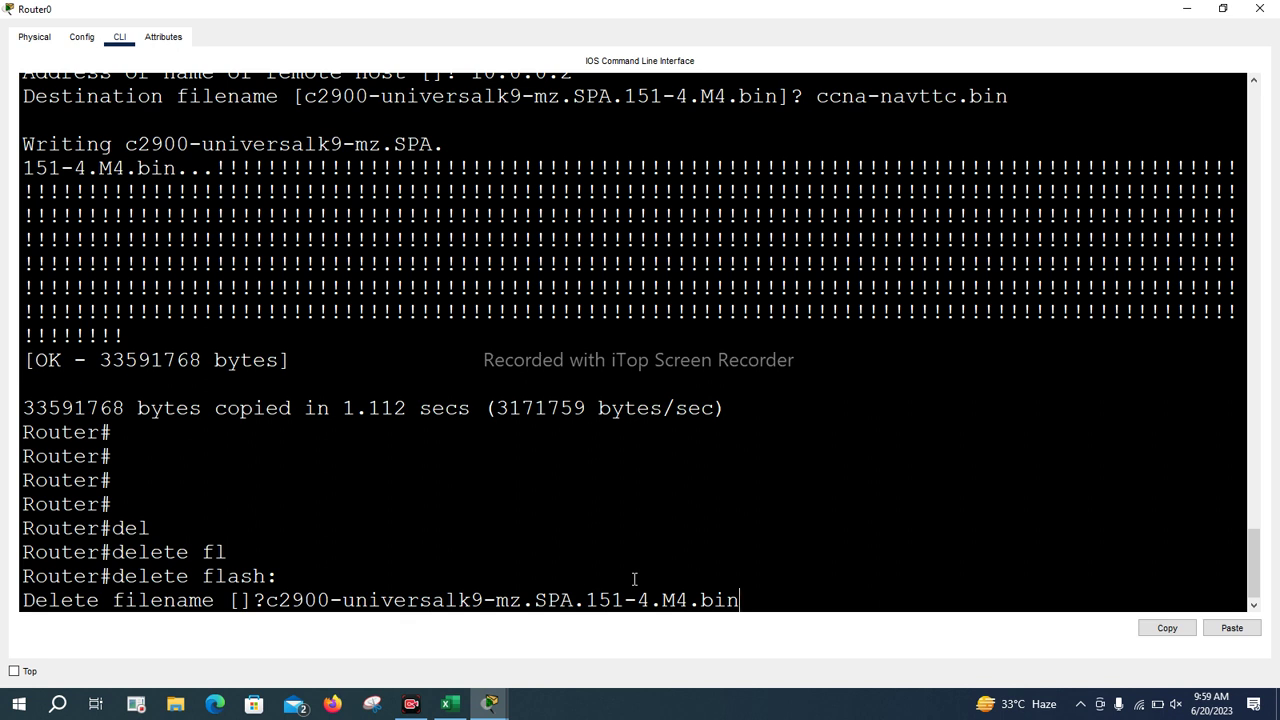
pyautogui.press('Return')
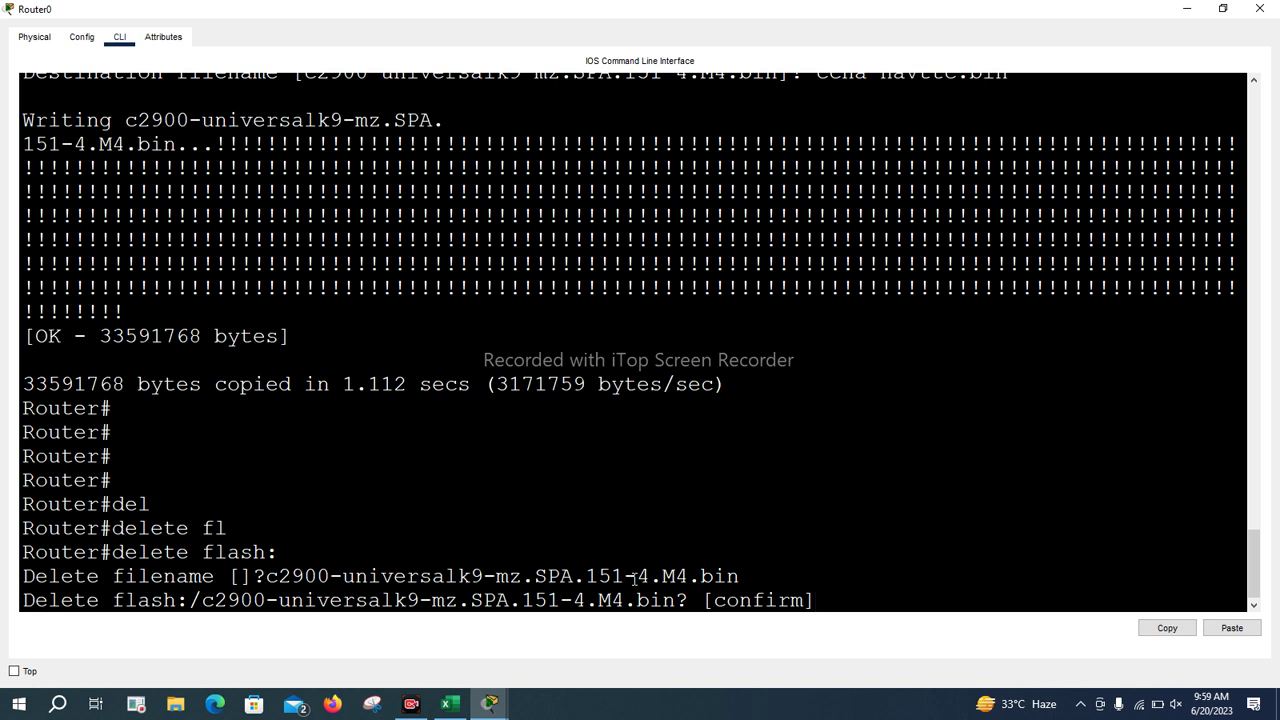
pyautogui.press('Return')
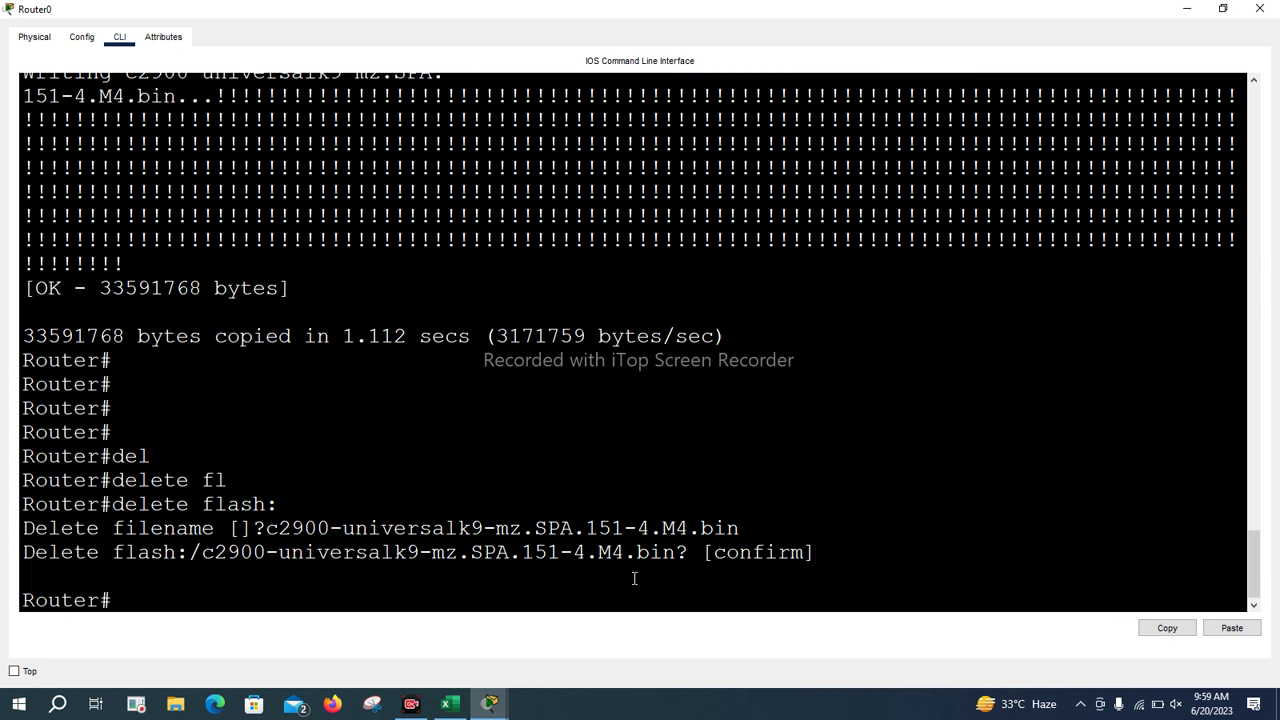
pyautogui.press('Return')
pyautogui.press('Return')
pyautogui.press('Return')
pyautogui.press('Return')
pyautogui.press('Return')
pyautogui.press('Return')
pyautogui.press('Return')
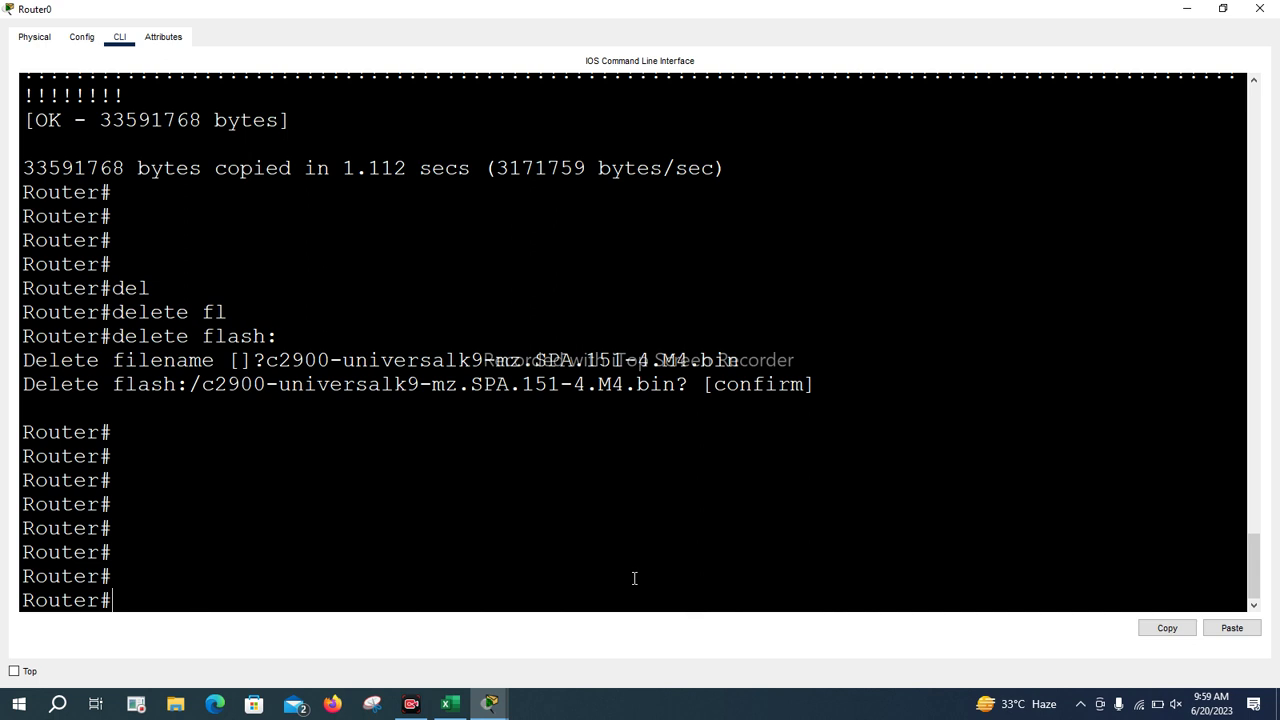
# Reload Router0, saving the modified configuration, and let it drop to the rommon prompt
pyautogui.write('re')
pyautogui.press('Tab')
pyautogui.write('l')
pyautogui.press('Tab')
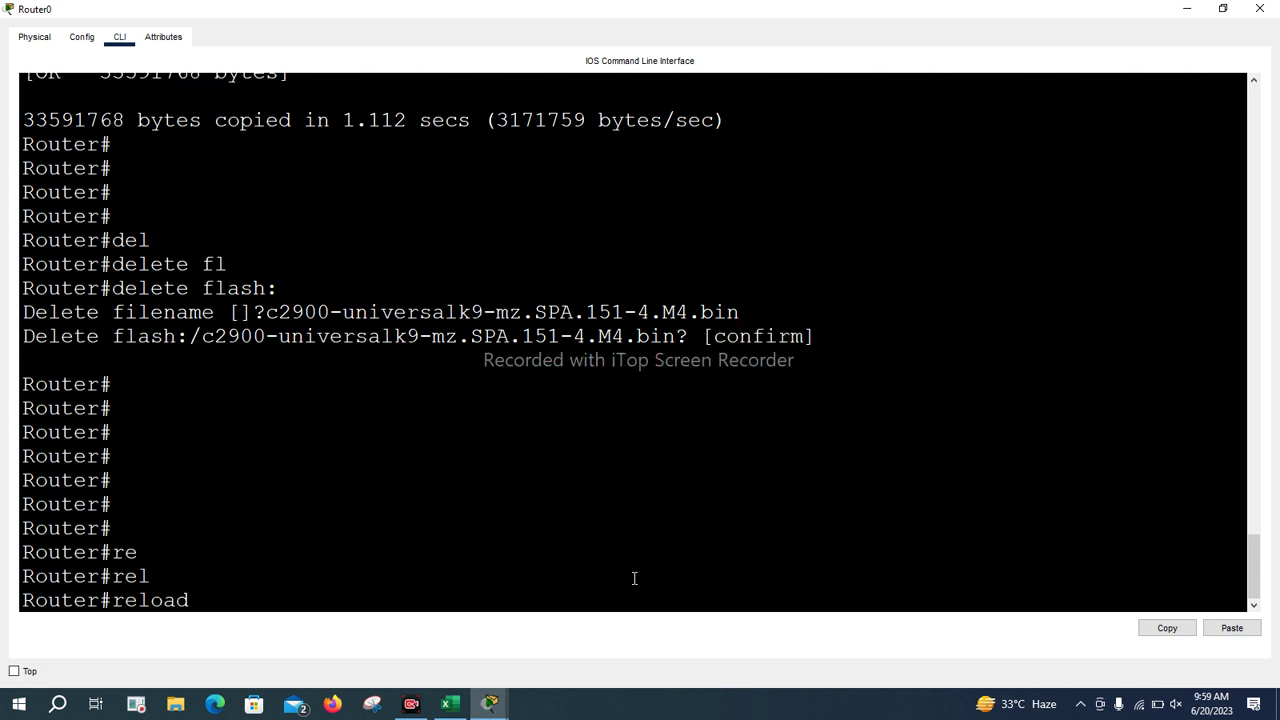
pyautogui.press('Return')
pyautogui.write('y')
pyautogui.press('Return')
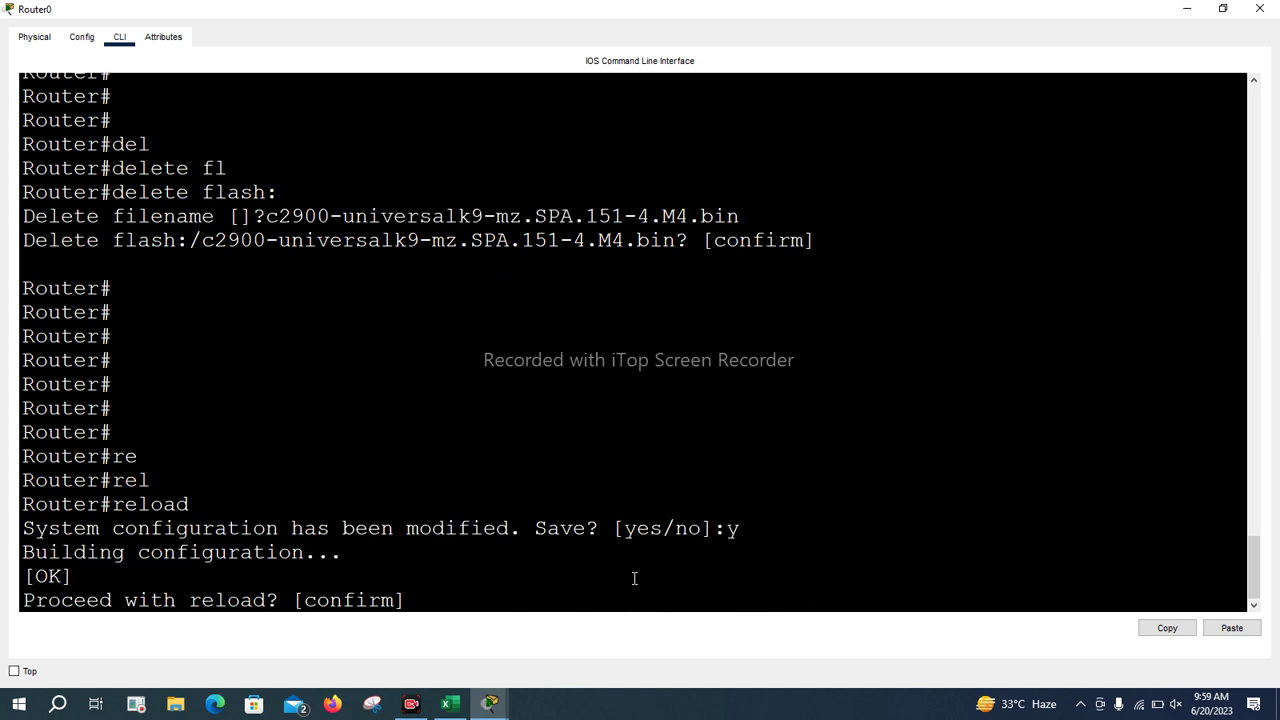
pyautogui.press('Return')
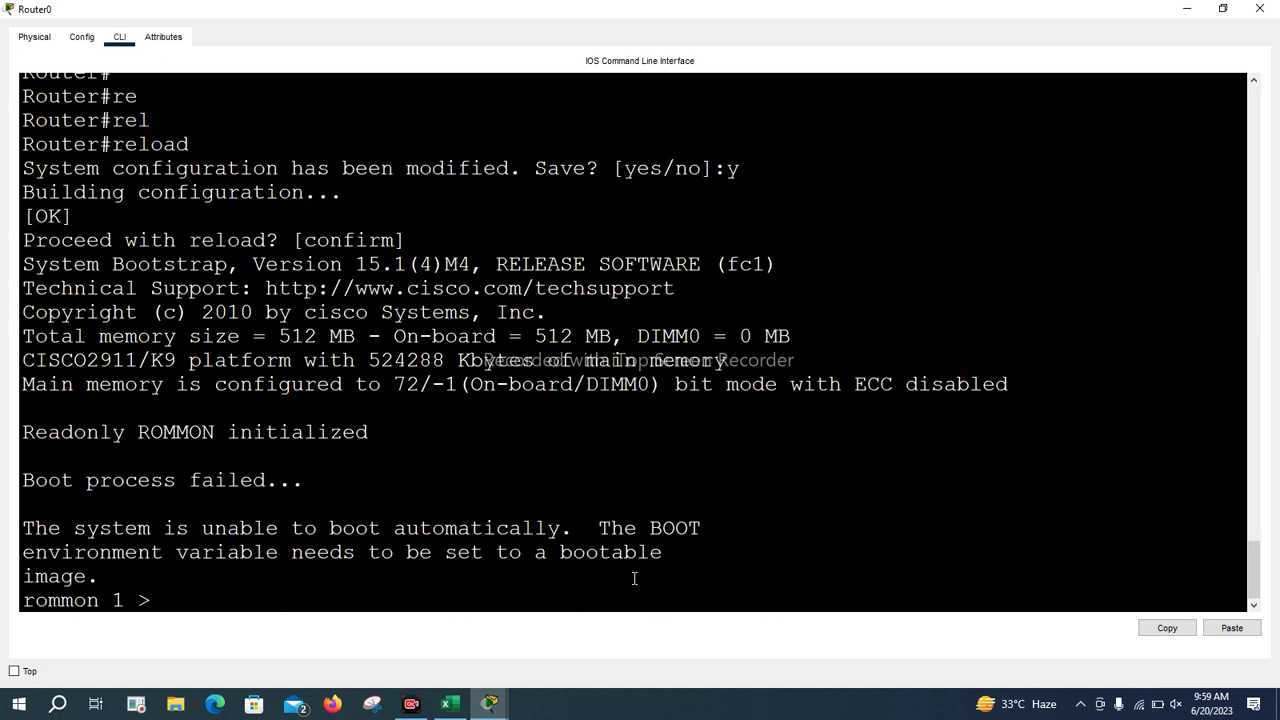
pyautogui.press('Return')
pyautogui.press('Return')
pyautogui.press('Return')
pyautogui.press('Return')
pyautogui.press('Return')
pyautogui.press('Return')
pyautogui.press('Return')
pyautogui.press('Return')
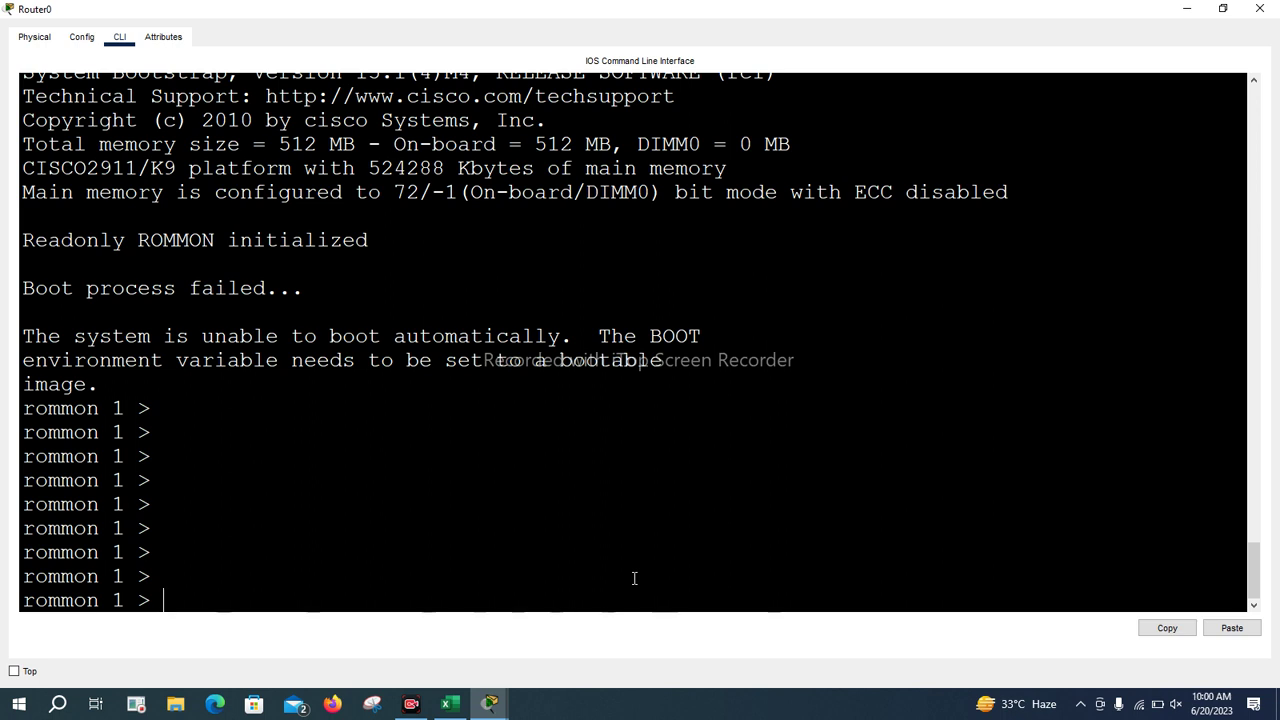
# Scroll back through the bootstrap output and highlight the boot failure message
pyautogui.scroll(1, 520, 443)
pyautogui.scroll(1, 300, 450)
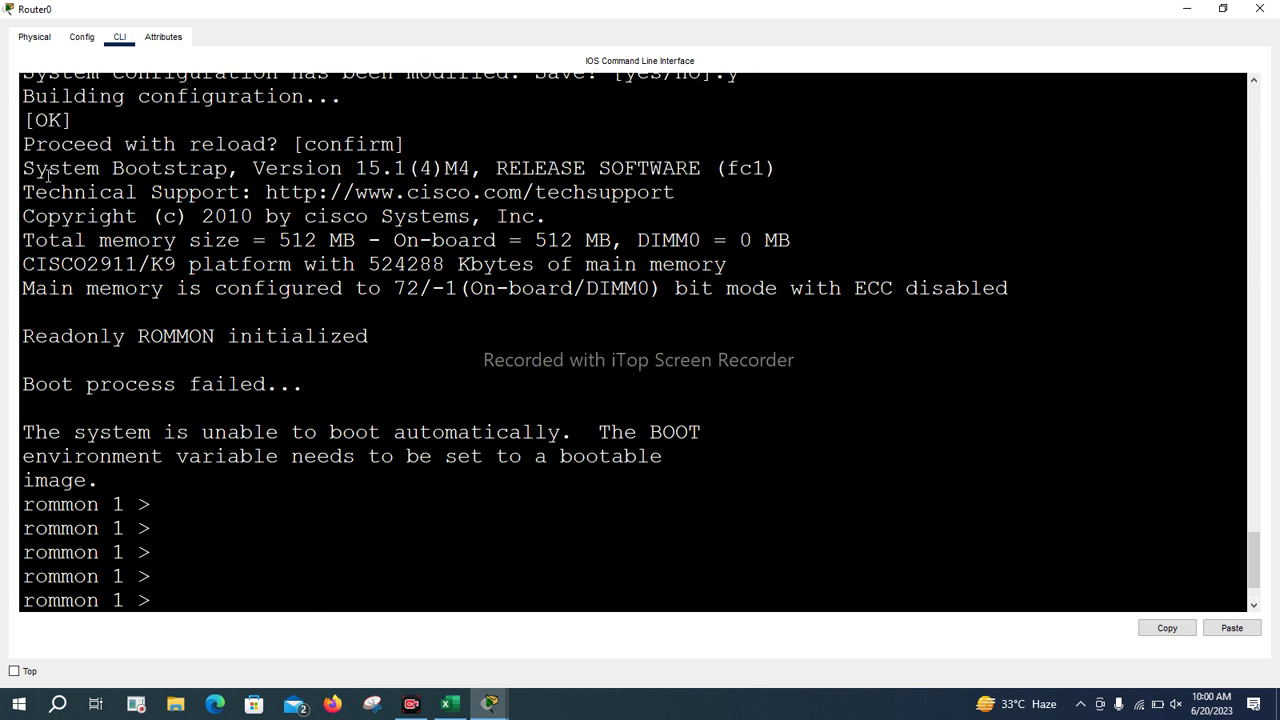
pyautogui.scroll(1, 44, 172)
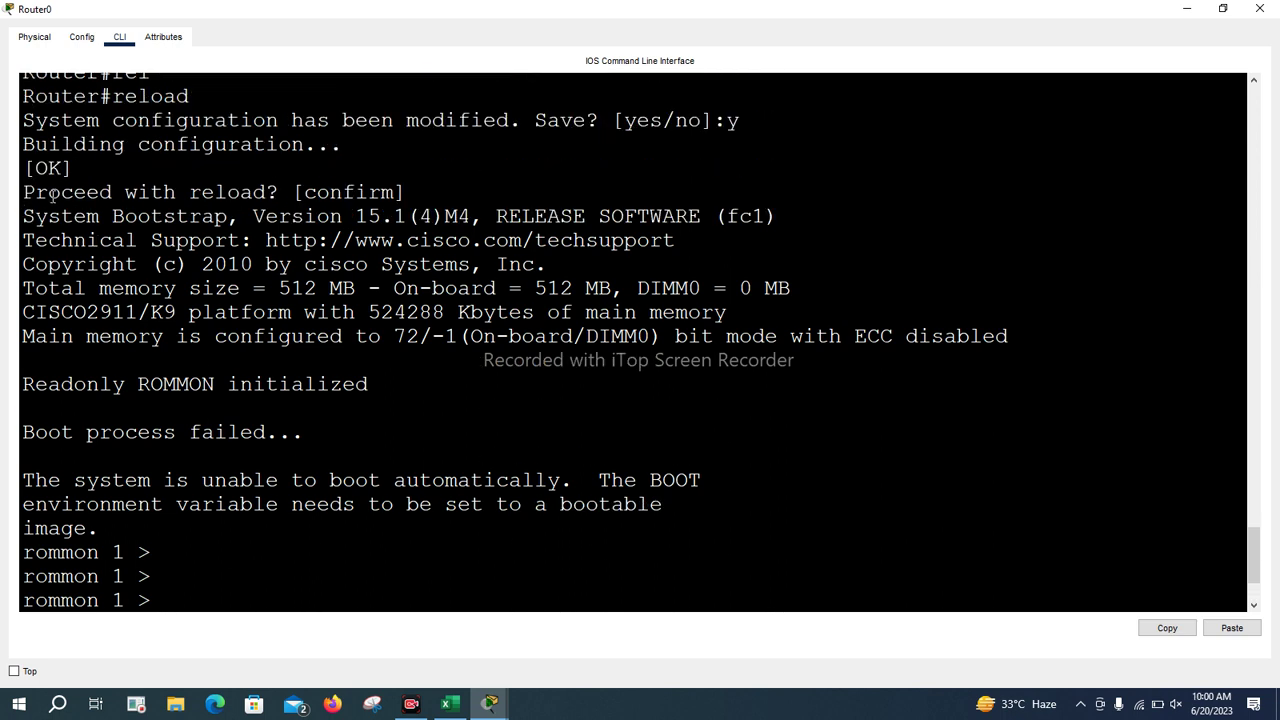
pyautogui.moveTo(25, 210); pyautogui.dragTo(667, 522)
pyautogui.click(667, 522)
pyautogui.moveTo(34, 480); pyautogui.dragTo(664, 505)
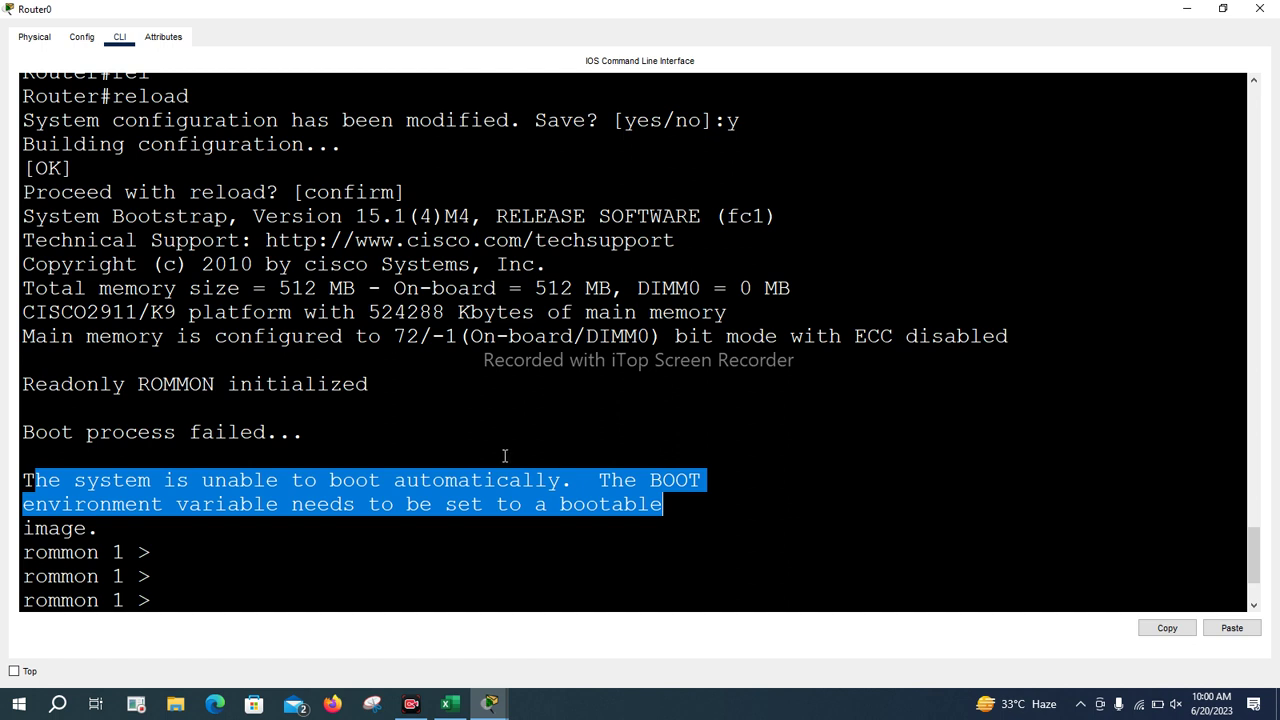
# Run tftpdnld at the rommon prompt to display its usage help
pyautogui.press('Return')
pyautogui.press('Return')
pyautogui.press('Return')
pyautogui.press('Return')
pyautogui.press('Return')
pyautogui.press('Return')
pyautogui.click(398, 566)
pyautogui.write('tftp')
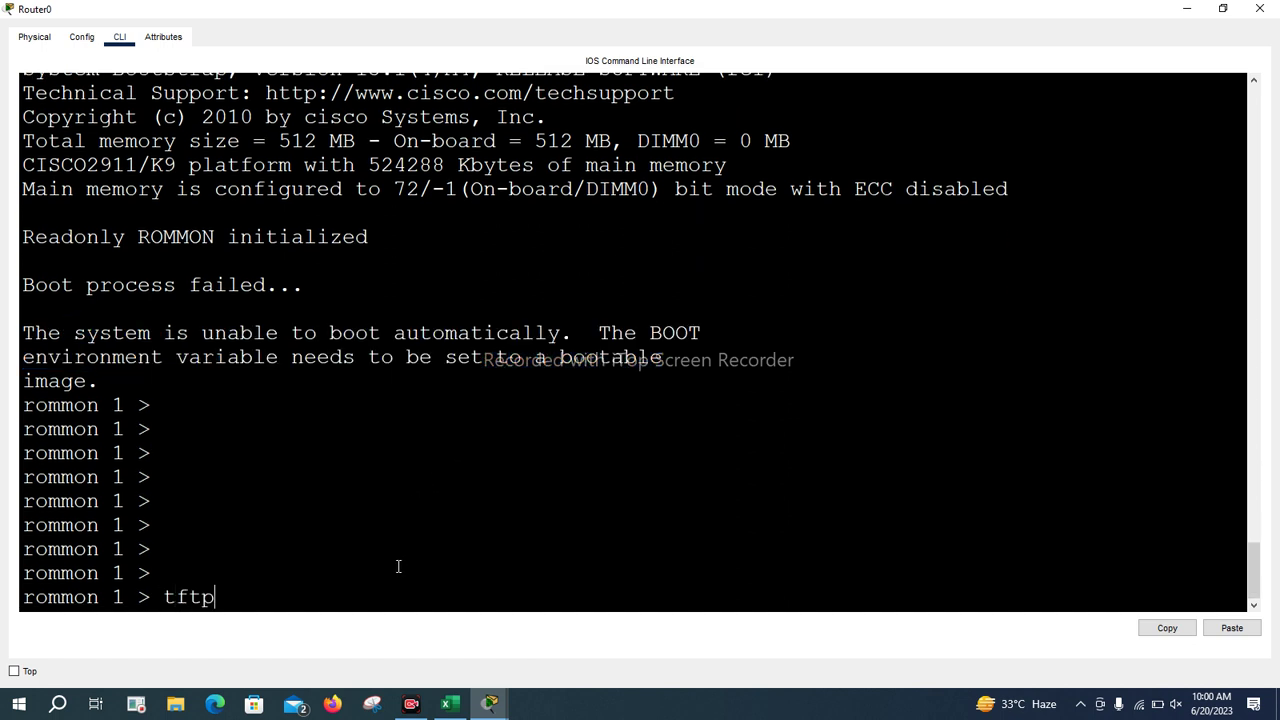
pyautogui.write('dnld')
pyautogui.press('Return')
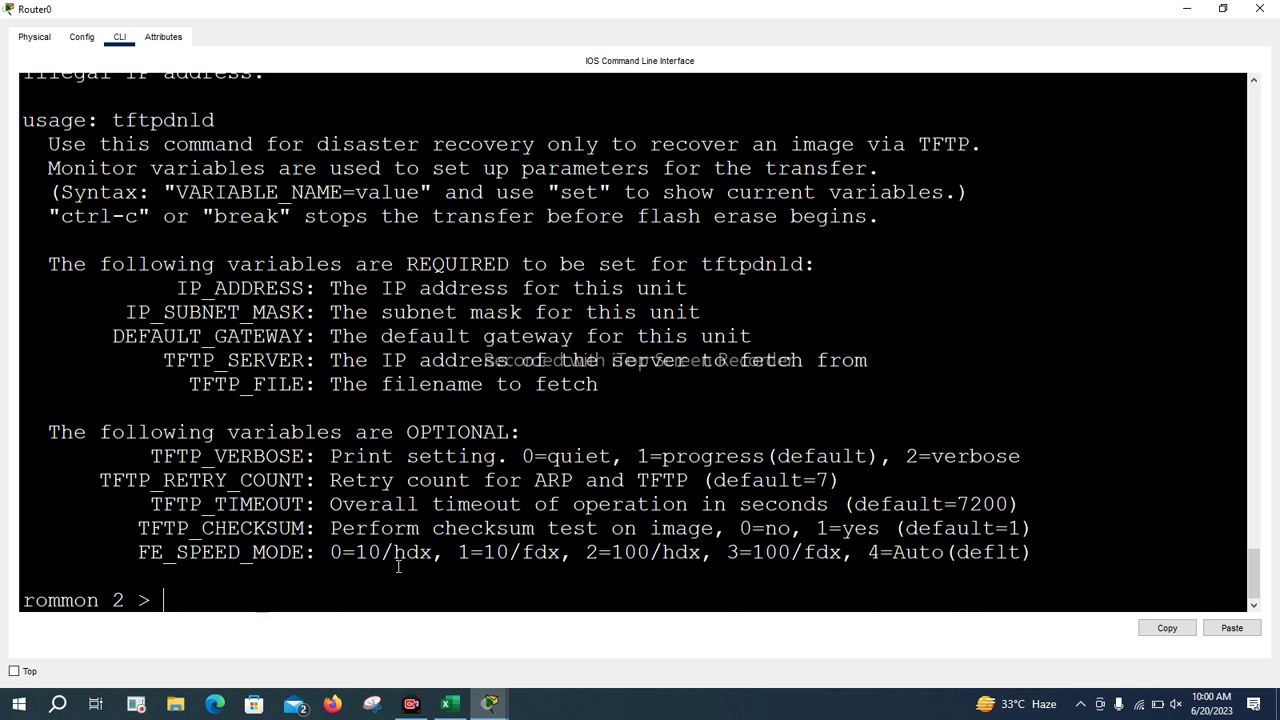
# Set IP_ADDRESS=1.2.3.4, copying the variable name from the help text
pyautogui.click(178, 288)
pyautogui.moveTo(178, 288); pyautogui.dragTo(303, 290)
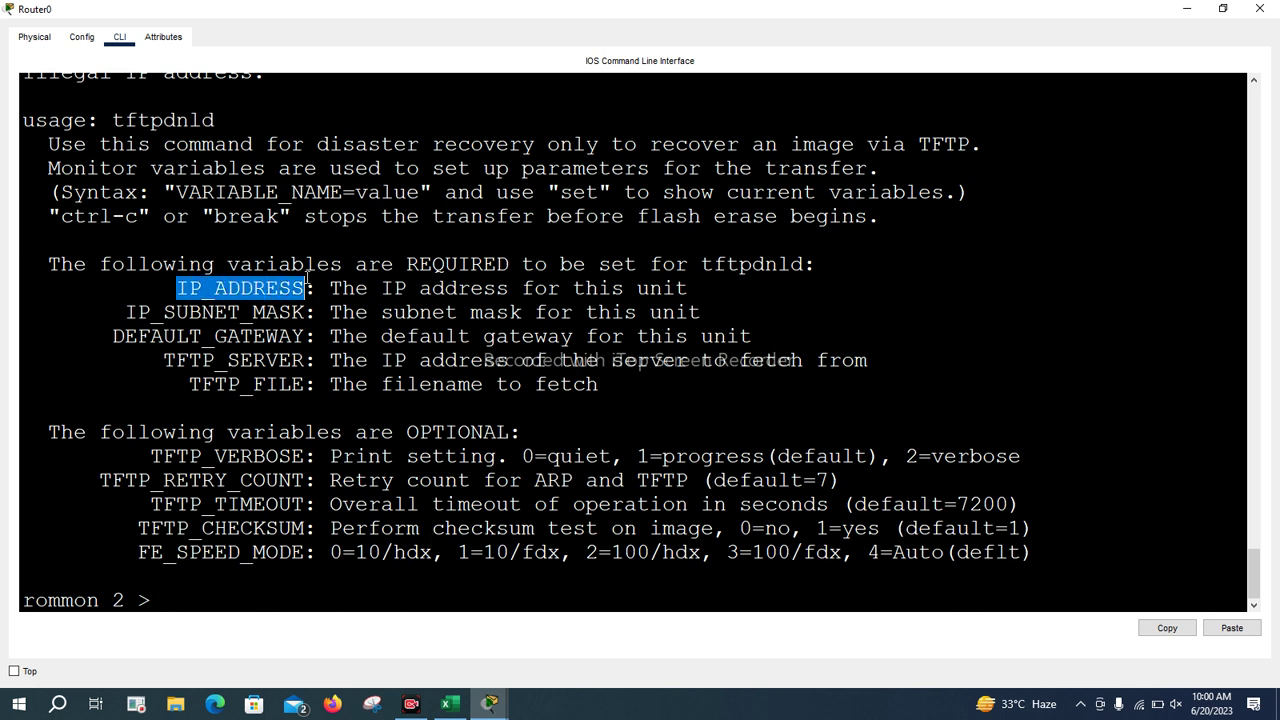
pyautogui.rightClick(292, 291)
pyautogui.click(326, 300)
pyautogui.rightClick(278, 283)
pyautogui.click(313, 310)
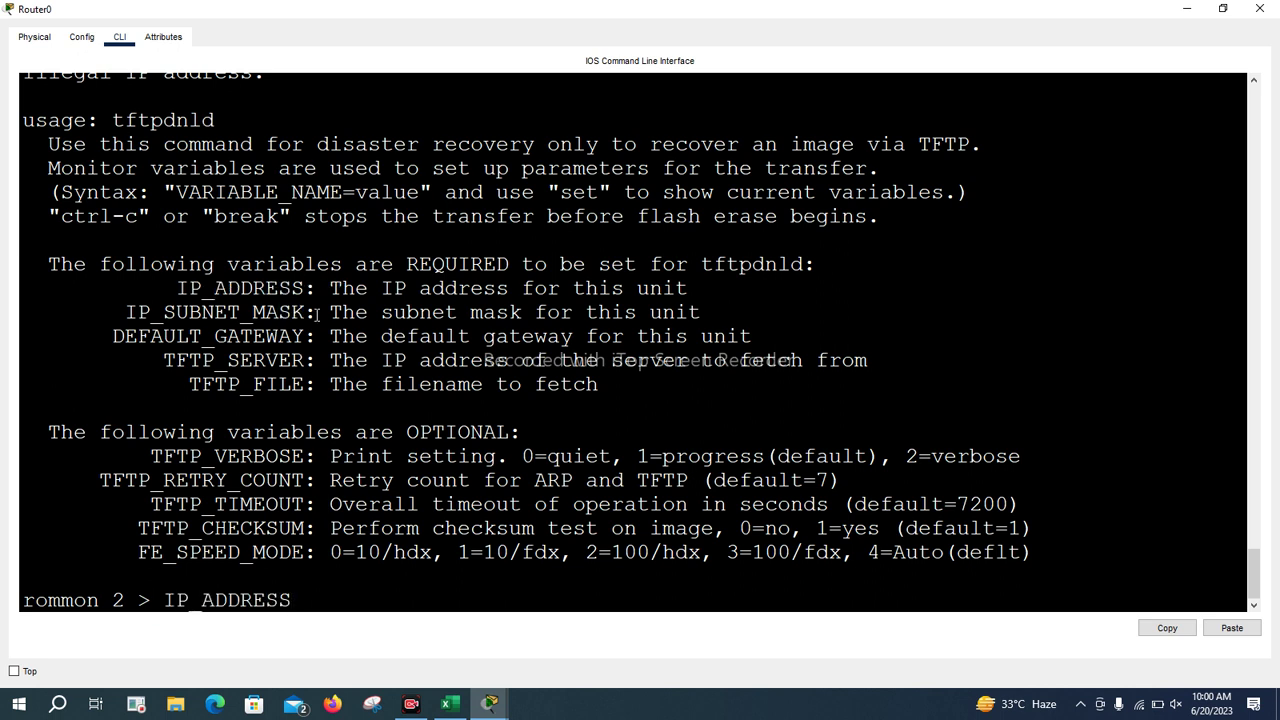
pyautogui.write('=1.1')
pyautogui.press('BackSpace')
pyautogui.write('2.3.4')
pyautogui.press('Return')
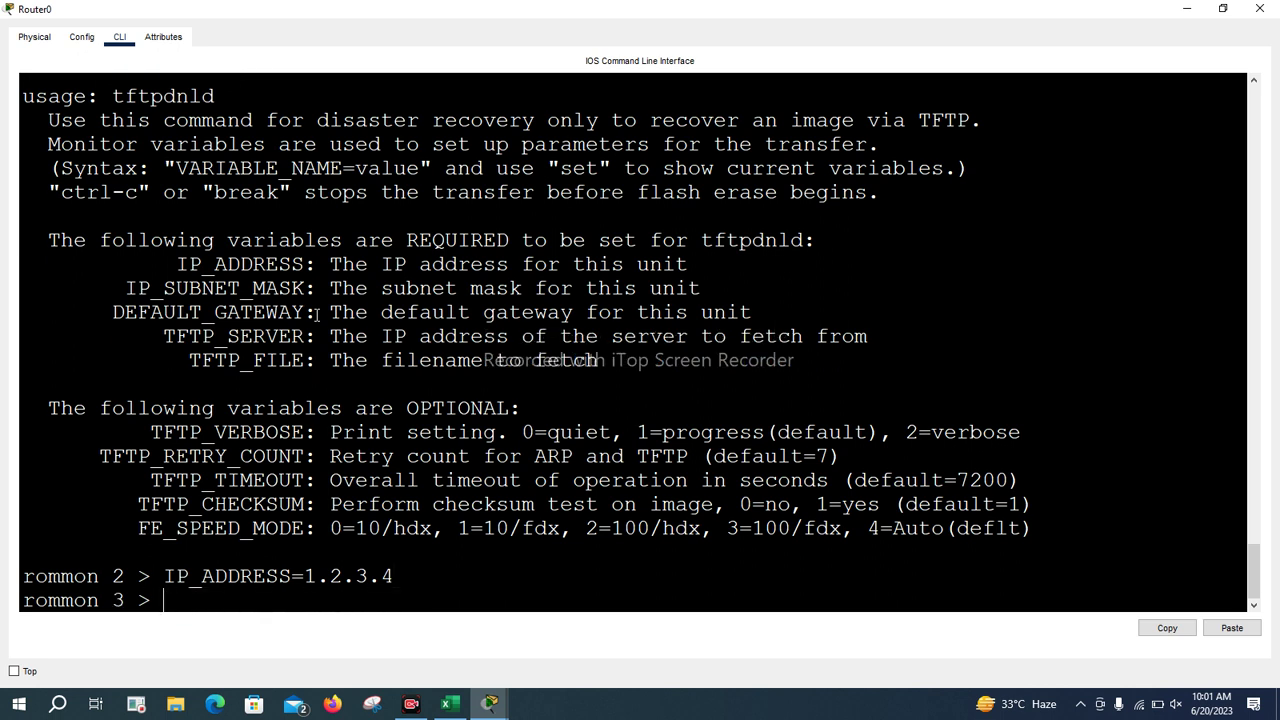
# Set IP_SUBNET_MASK=255.0.0.0 using the copied variable name
pyautogui.moveTo(125, 288); pyautogui.dragTo(305, 289)
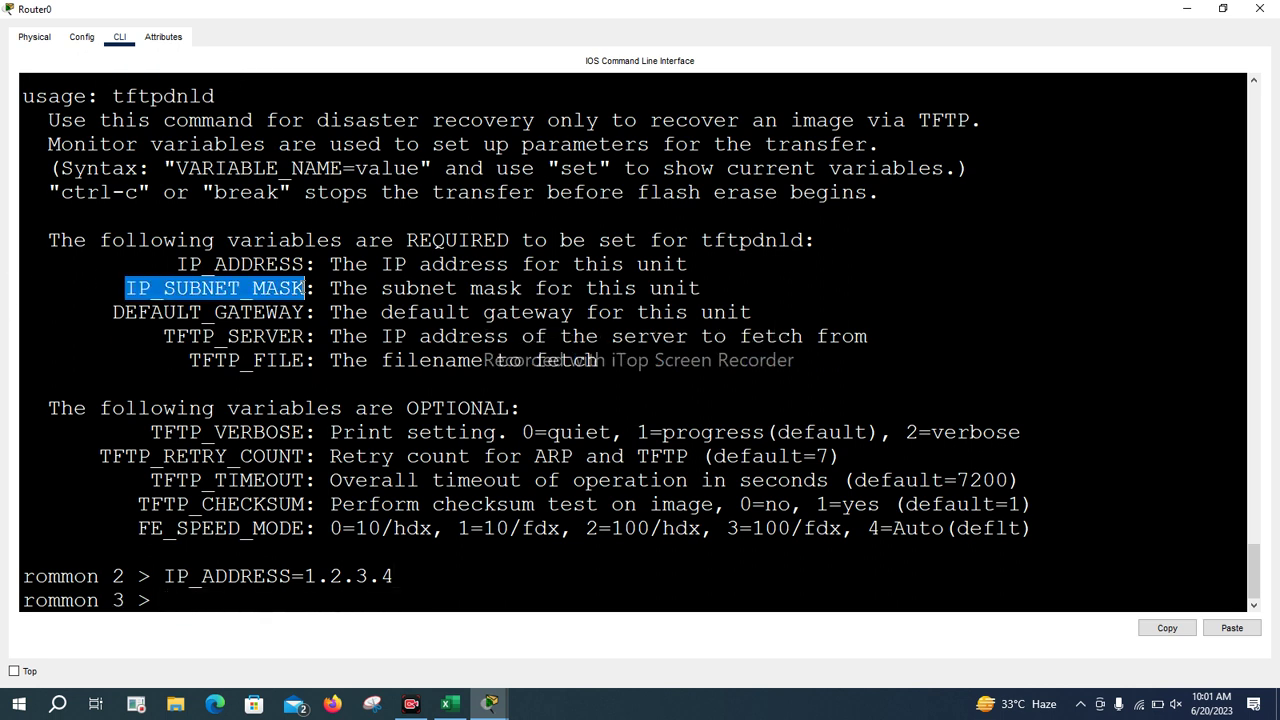
pyautogui.rightClick(282, 293)
pyautogui.rightClick(300, 300)
pyautogui.rightClick(282, 293)
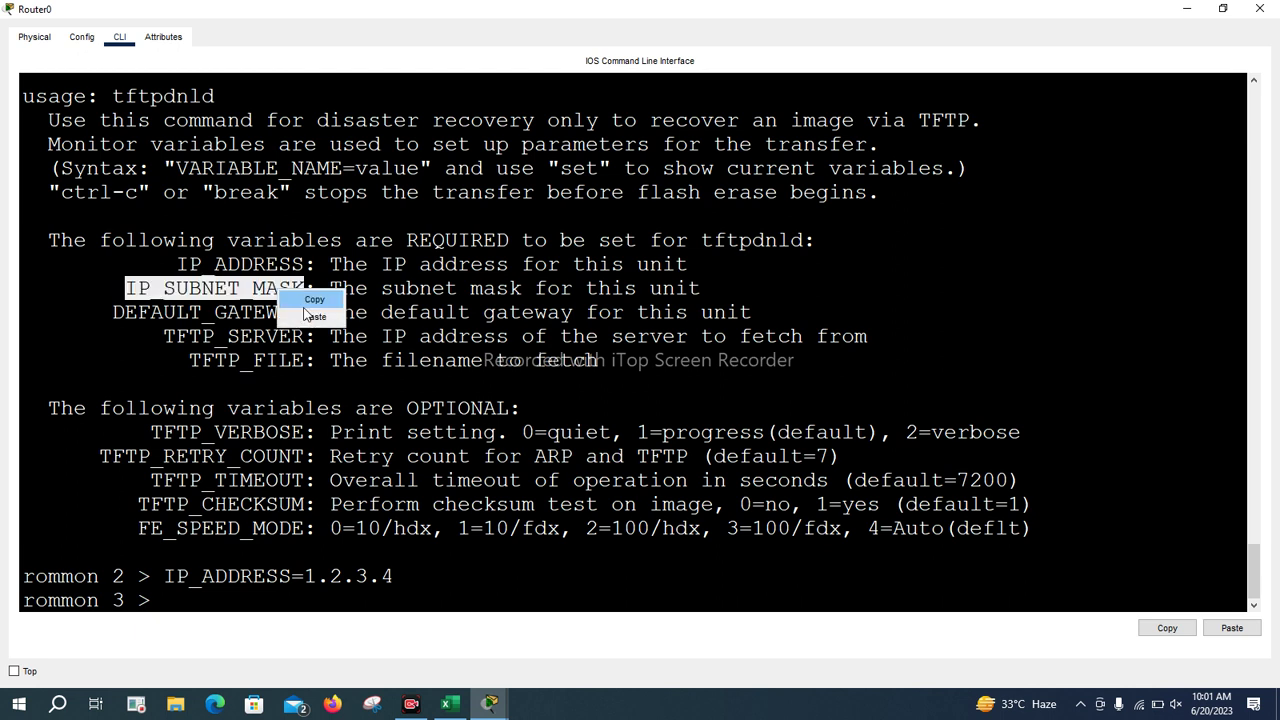
pyautogui.click(312, 316)
pyautogui.write('=')
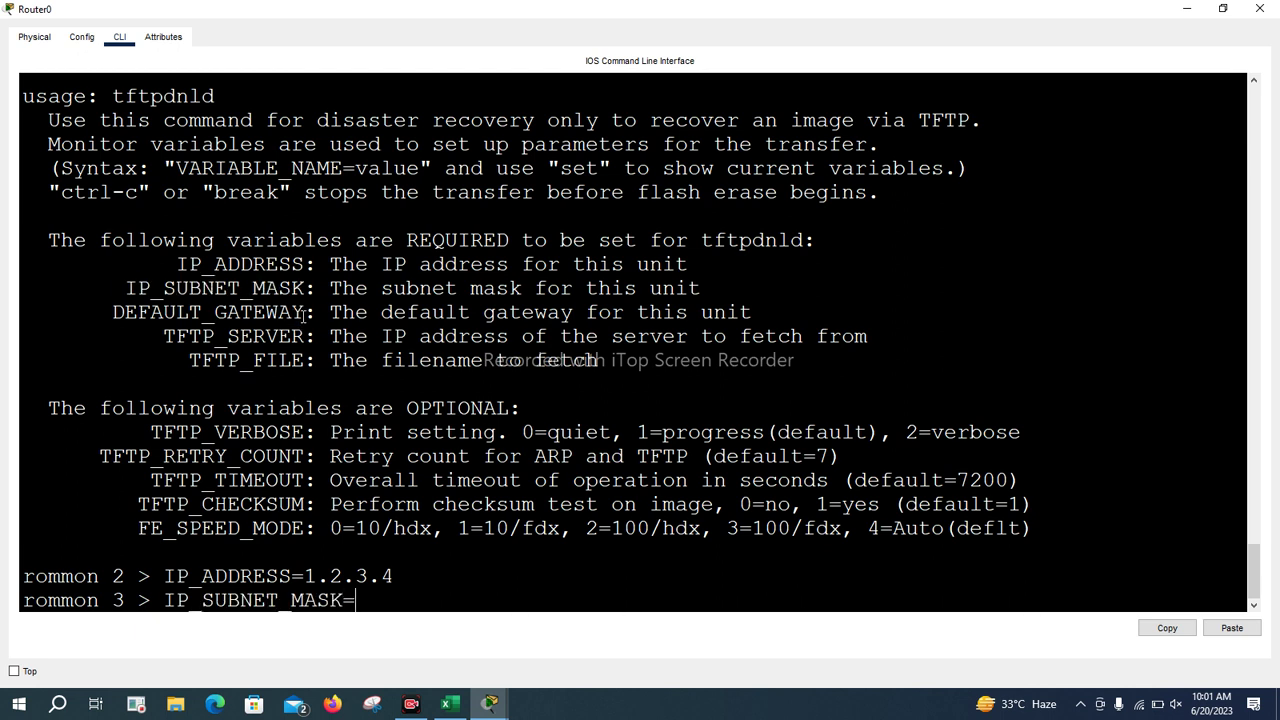
pyautogui.write('255.0.0.0')
pyautogui.press('Return')
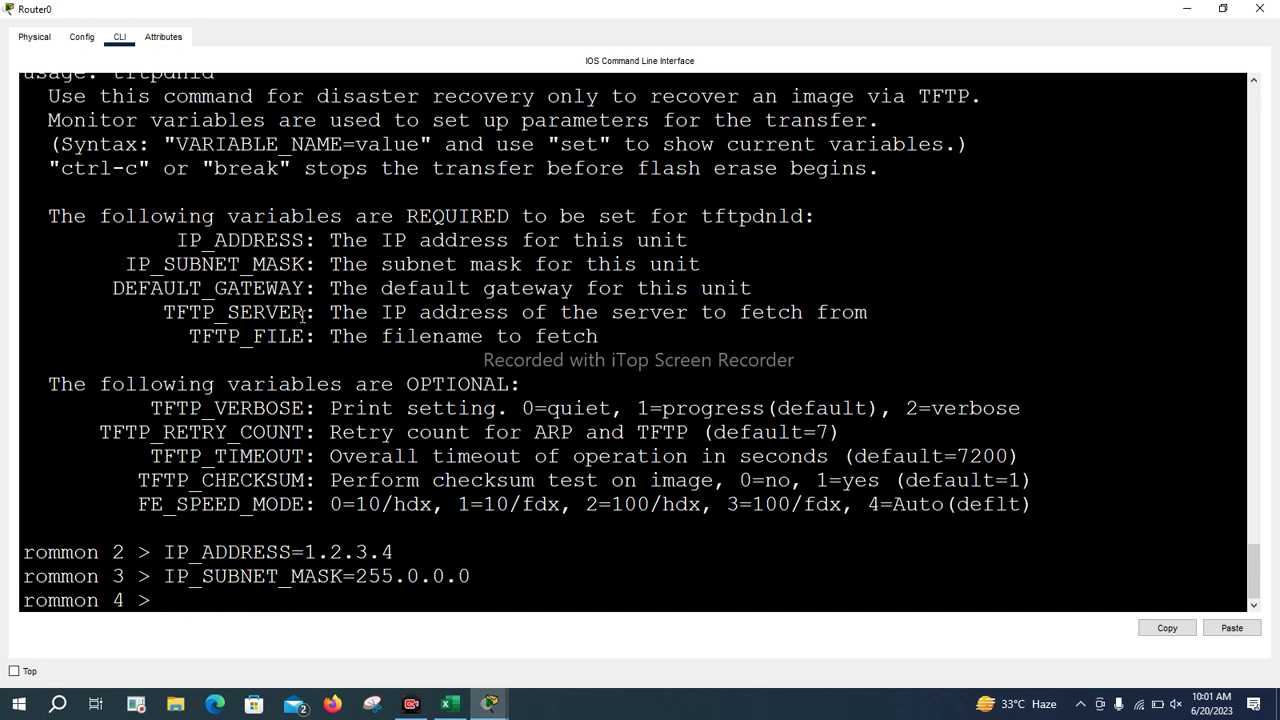
# Set DEFAULT_GATEWAY=1.1.1.10 using the copied variable name
pyautogui.moveTo(112, 288); pyautogui.dragTo(306, 288)
pyautogui.rightClick(288, 287)
pyautogui.press('Escape')
pyautogui.rightClick(261, 285)
pyautogui.click(294, 312)
pyautogui.write('=1.1.1.10')
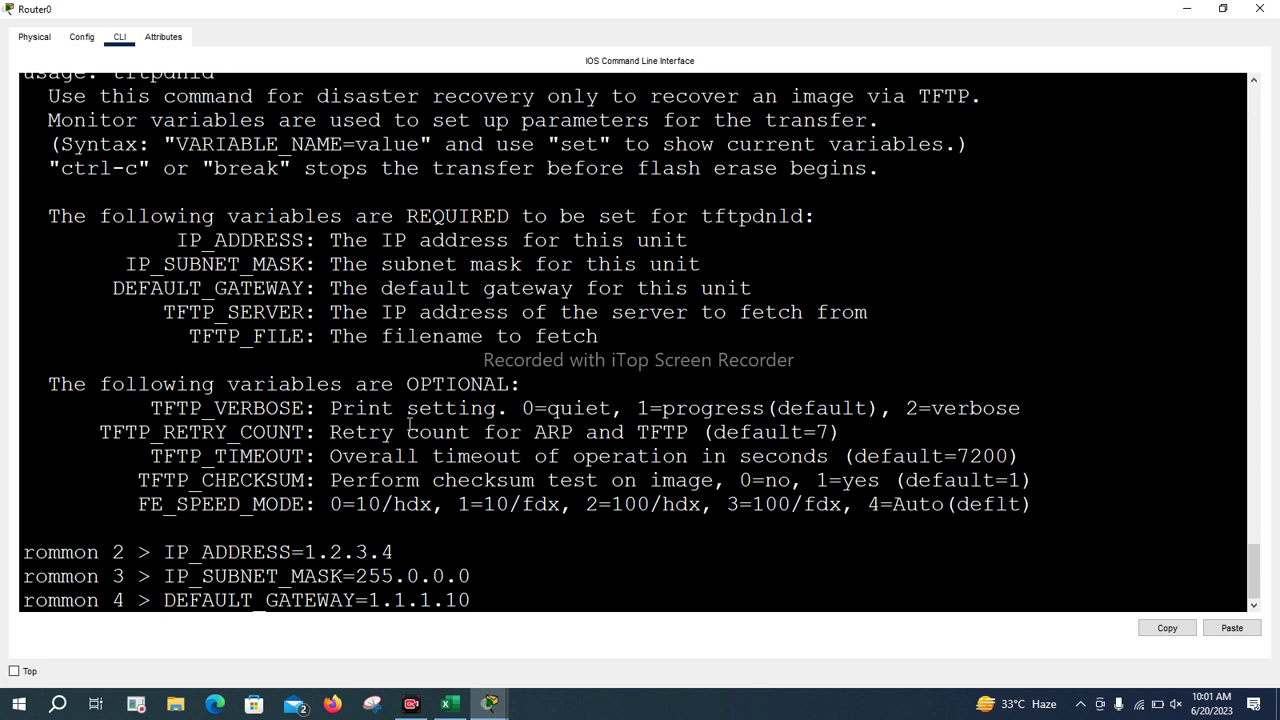
pyautogui.press('Return')
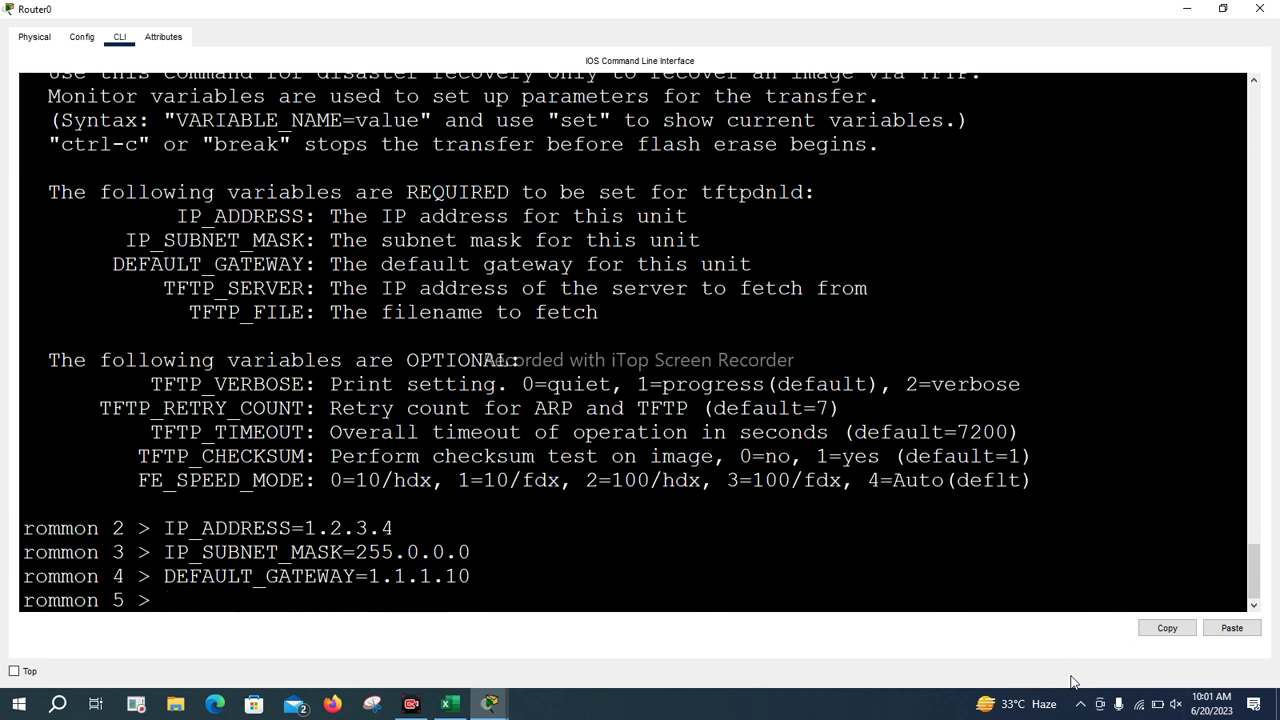
# Copy the TFTP_SERVER variable name from the help and paste it at the rommon 5 prompt
pyautogui.moveTo(164, 288); pyautogui.dragTo(306, 288)
pyautogui.rightClick(290, 298)
pyautogui.rightClick(289, 300)
pyautogui.click(318, 322)
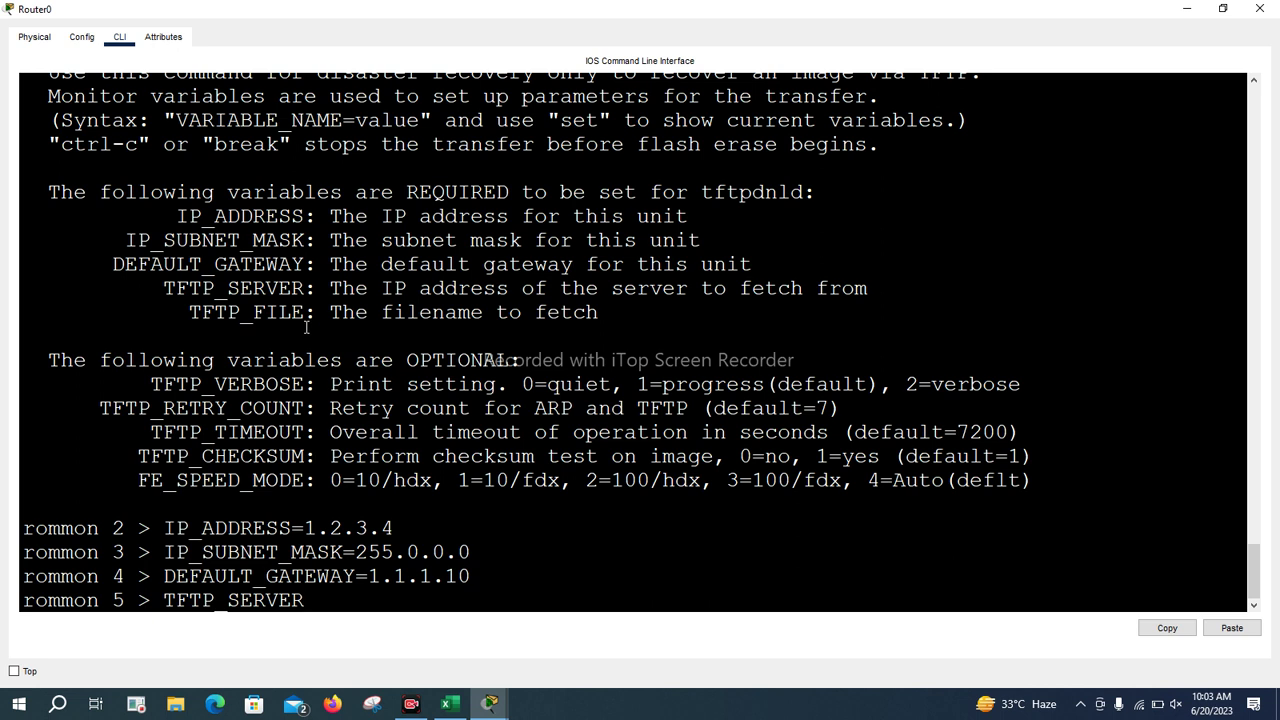
# Set TFTP_SERVER=10.0.0.2 and enter TFTP_FILE=ccna-navttc.bin at the rommon prompt
pyautogui.write('=10.0.0.2')
pyautogui.press('Return')
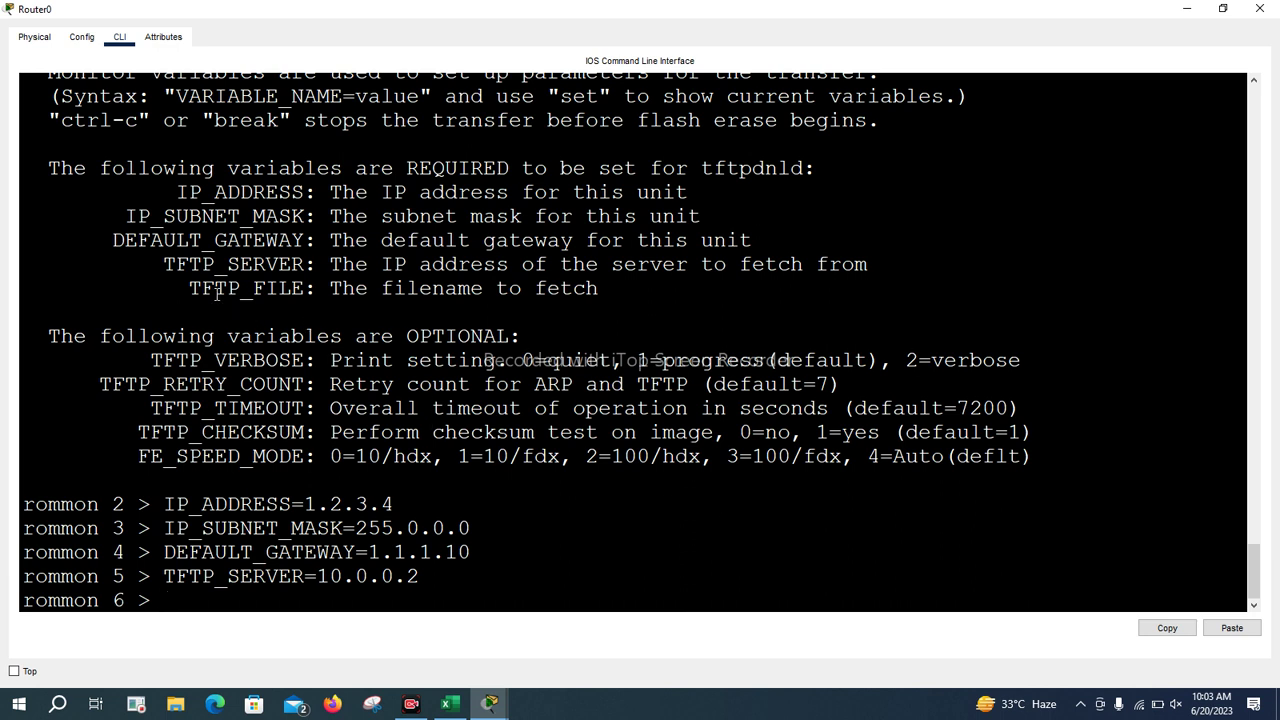
pyautogui.moveTo(190, 288); pyautogui.dragTo(304, 288)
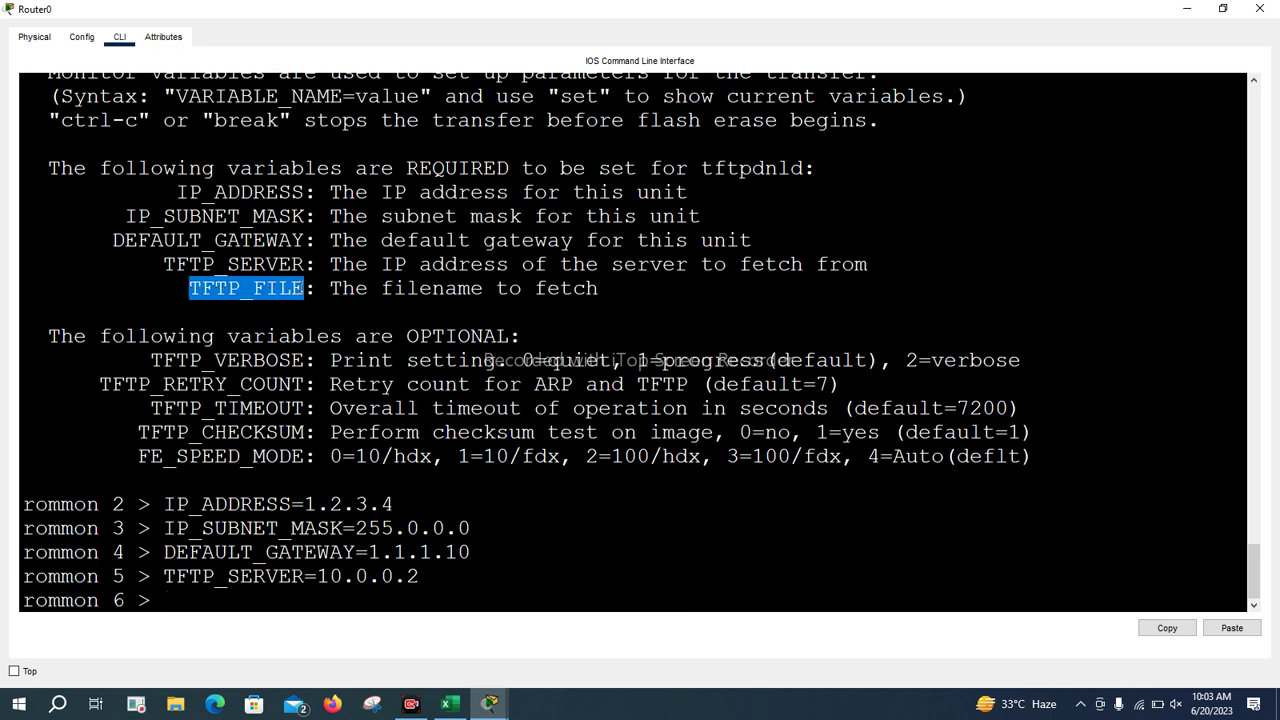
pyautogui.rightClick(302, 288)
pyautogui.click(308, 300)
pyautogui.rightClick(302, 288)
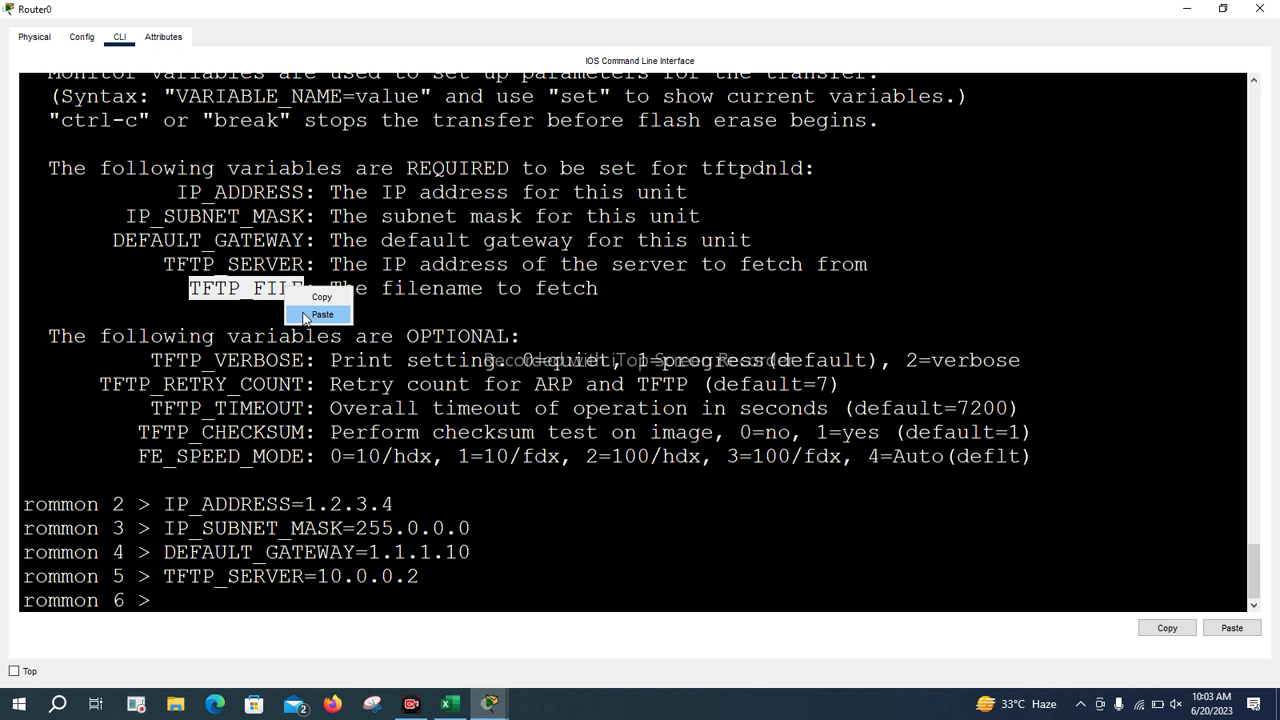
pyautogui.click(310, 313)
pyautogui.write('=')
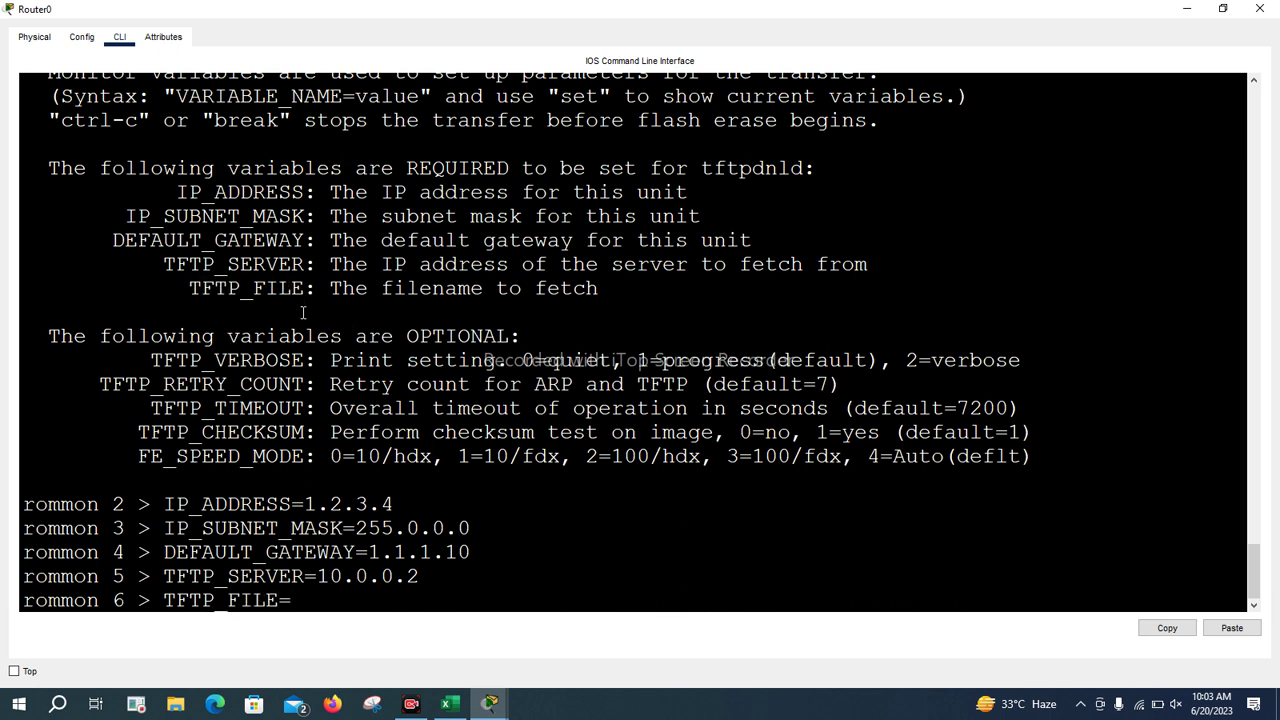
pyautogui.write('ccna-navttc')
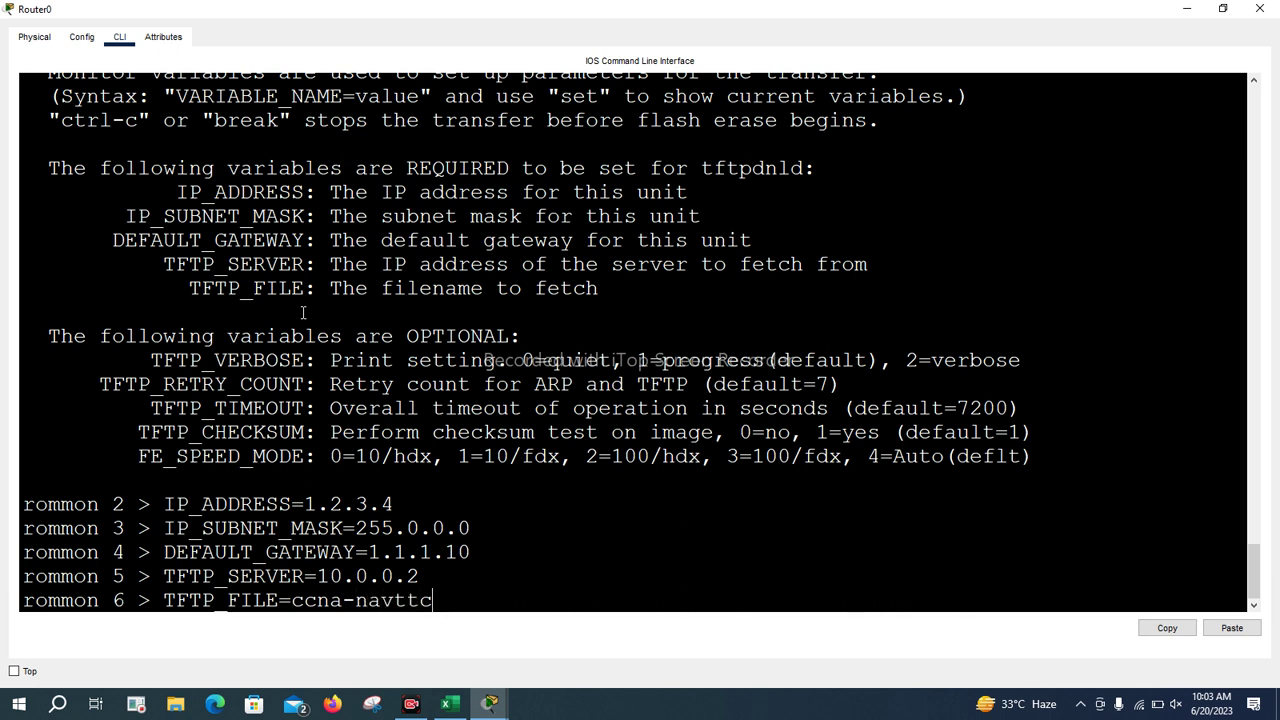
pyautogui.write('.bin')
# Mark parts of the rommon output, then minimize the Router0 CLI to show the topology
pyautogui.moveTo(402, 497); pyautogui.dragTo(451, 482)
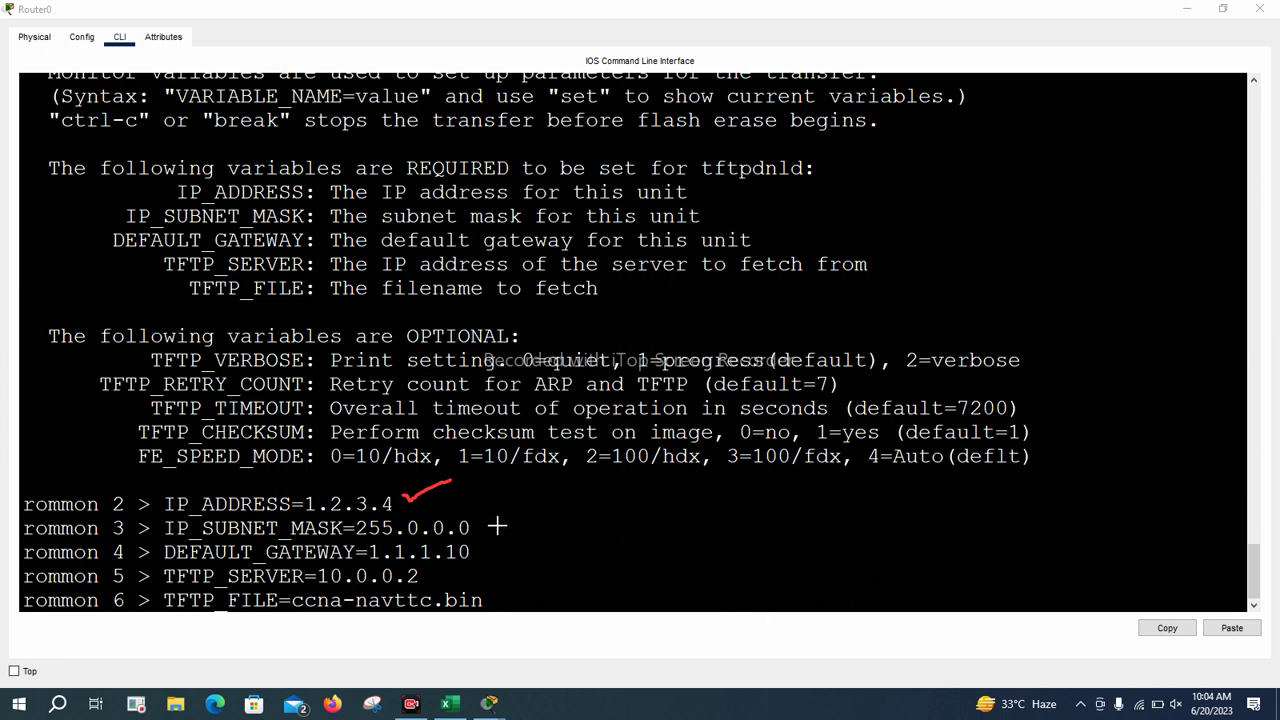
pyautogui.moveTo(487, 512); pyautogui.dragTo(588, 478)
pyautogui.moveTo(486, 551); pyautogui.dragTo(522, 536)
pyautogui.click(1187, 9)
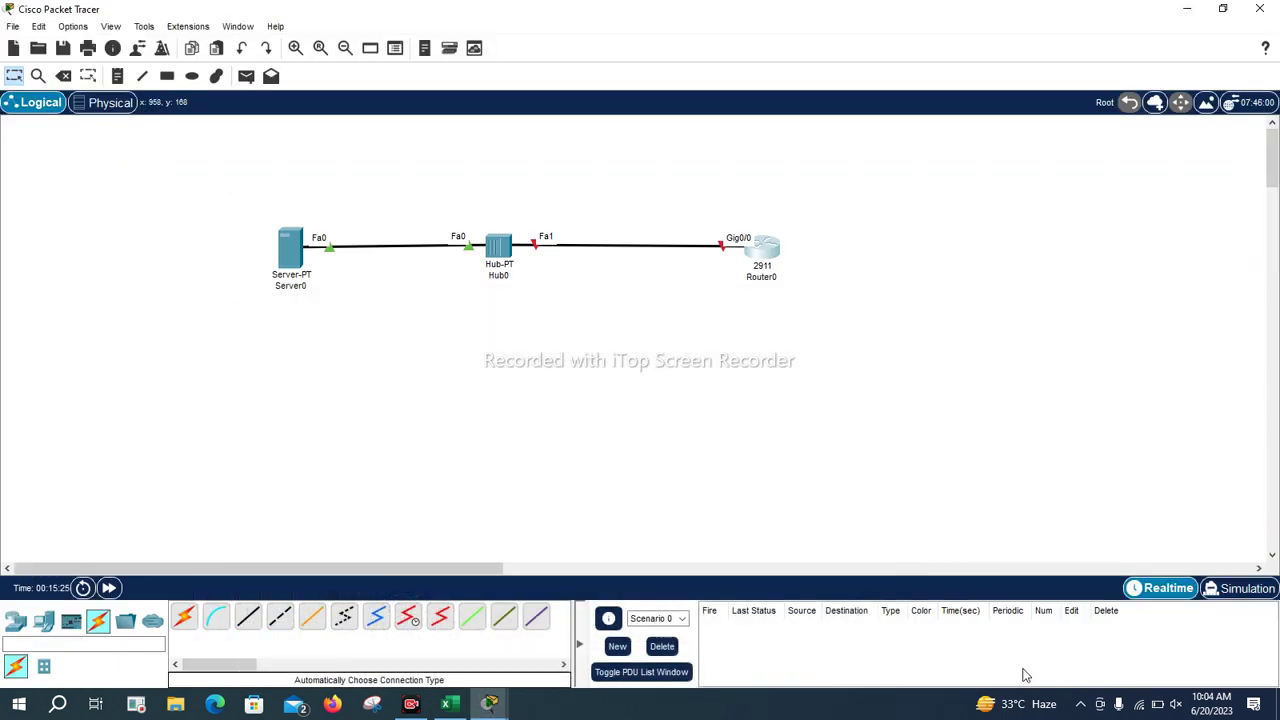
pyautogui.moveTo(268, 216); pyautogui.dragTo(266, 291)
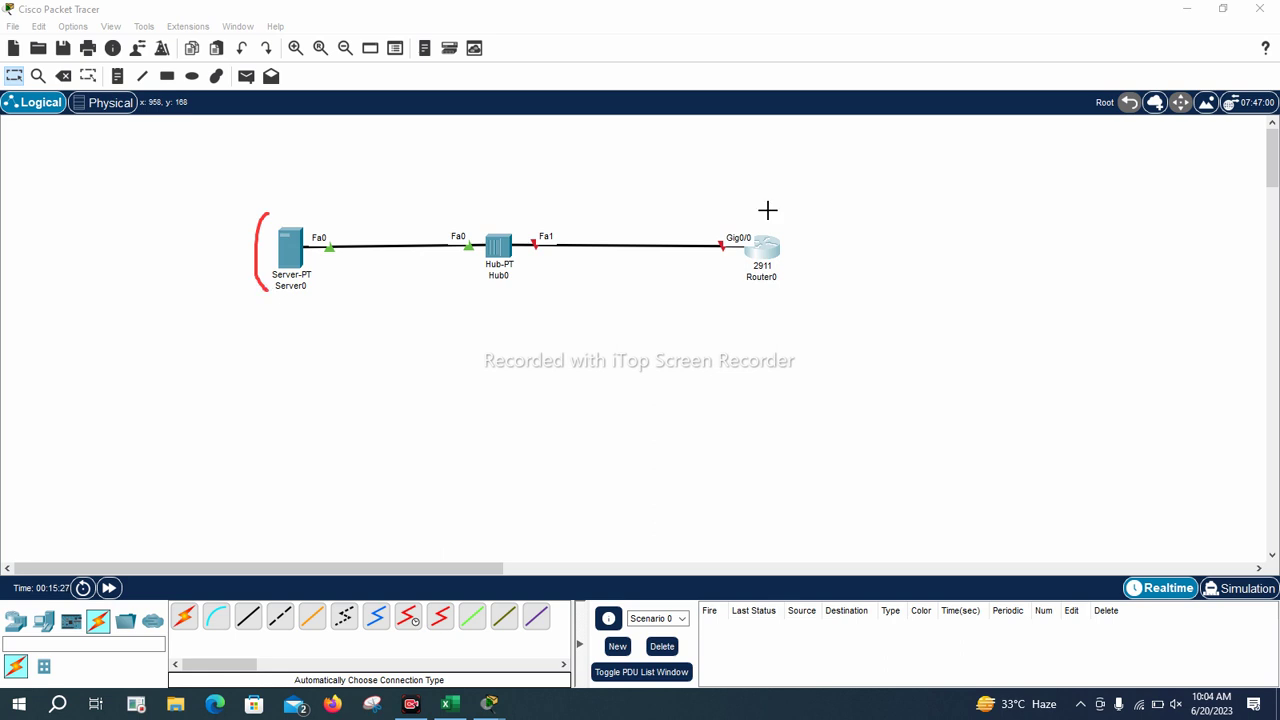
pyautogui.moveTo(778, 205); pyautogui.dragTo(785, 269)
pyautogui.moveTo(248, 328)
pyautogui.mouseDown()
pyautogui.moveTo(259, 344)
pyautogui.moveTo(292, 333)
pyautogui.mouseUp()
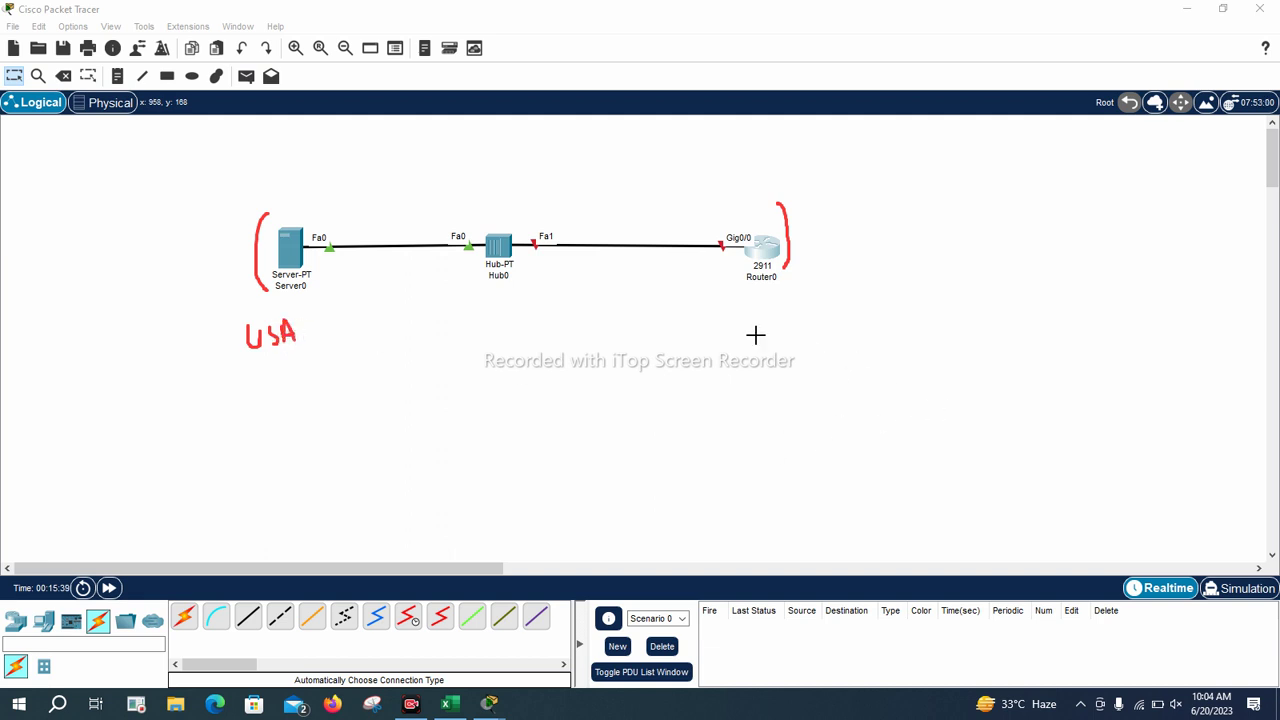
pyautogui.moveTo(737, 306)
pyautogui.mouseDown()
pyautogui.moveTo(769, 323)
pyautogui.moveTo(794, 294)
pyautogui.moveTo(797, 315)
pyautogui.mouseUp()
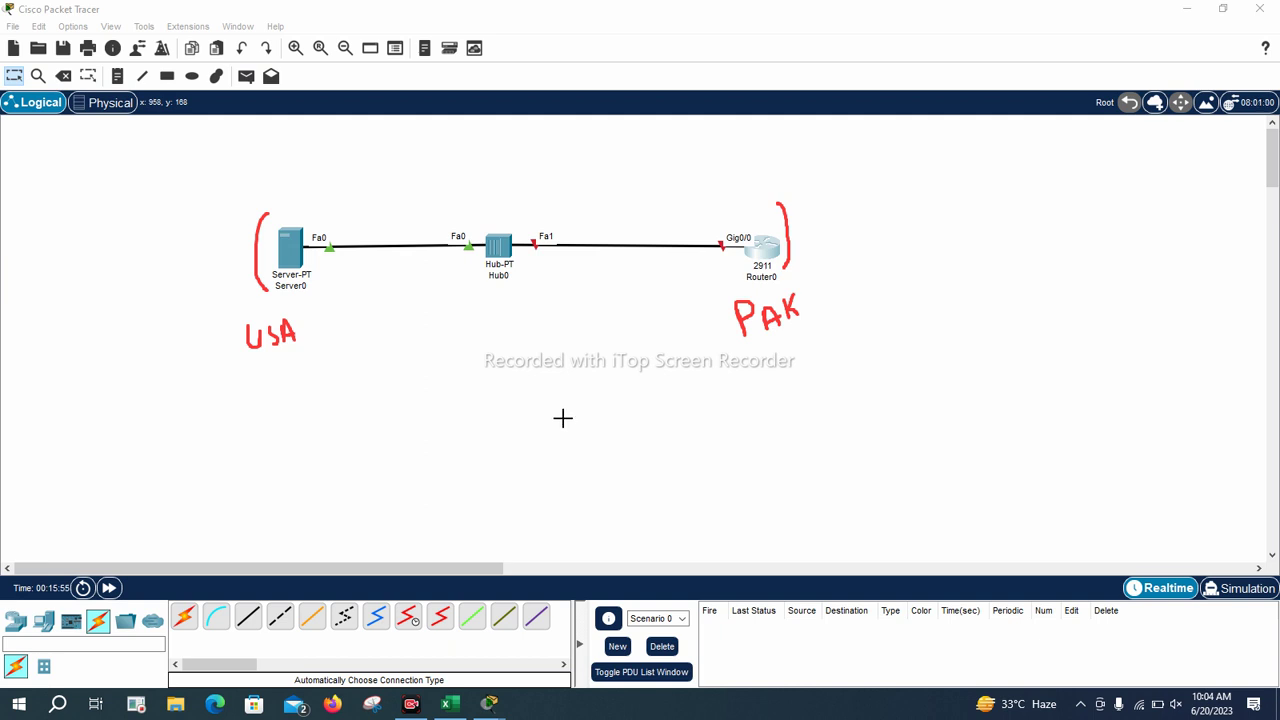
pyautogui.moveTo(243, 317); pyautogui.dragTo(300, 310)
pyautogui.moveTo(716, 291); pyautogui.dragTo(852, 290)
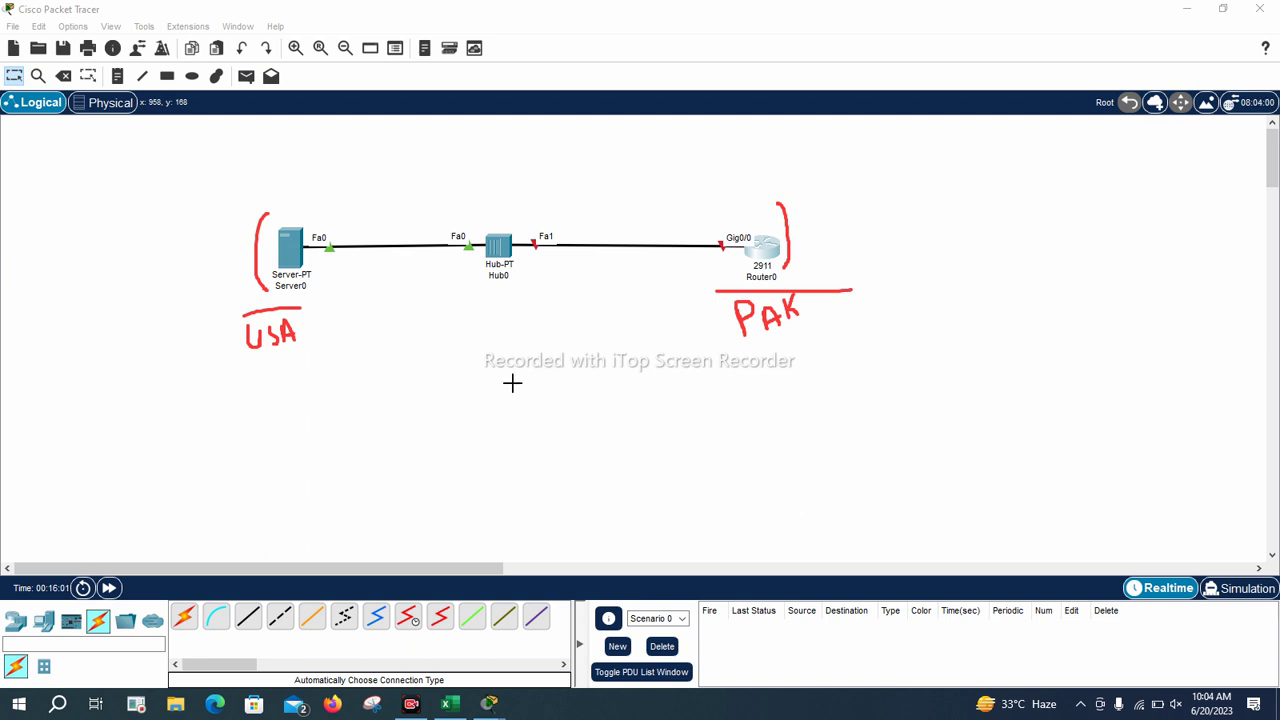
pyautogui.moveTo(545, 207)
pyautogui.mouseDown()
pyautogui.moveTo(513, 212)
pyautogui.moveTo(510, 240)
pyautogui.moveTo(545, 263)
pyautogui.moveTo(563, 248)
pyautogui.moveTo(563, 217)
pyautogui.moveTo(542, 206)
pyautogui.mouseUp()
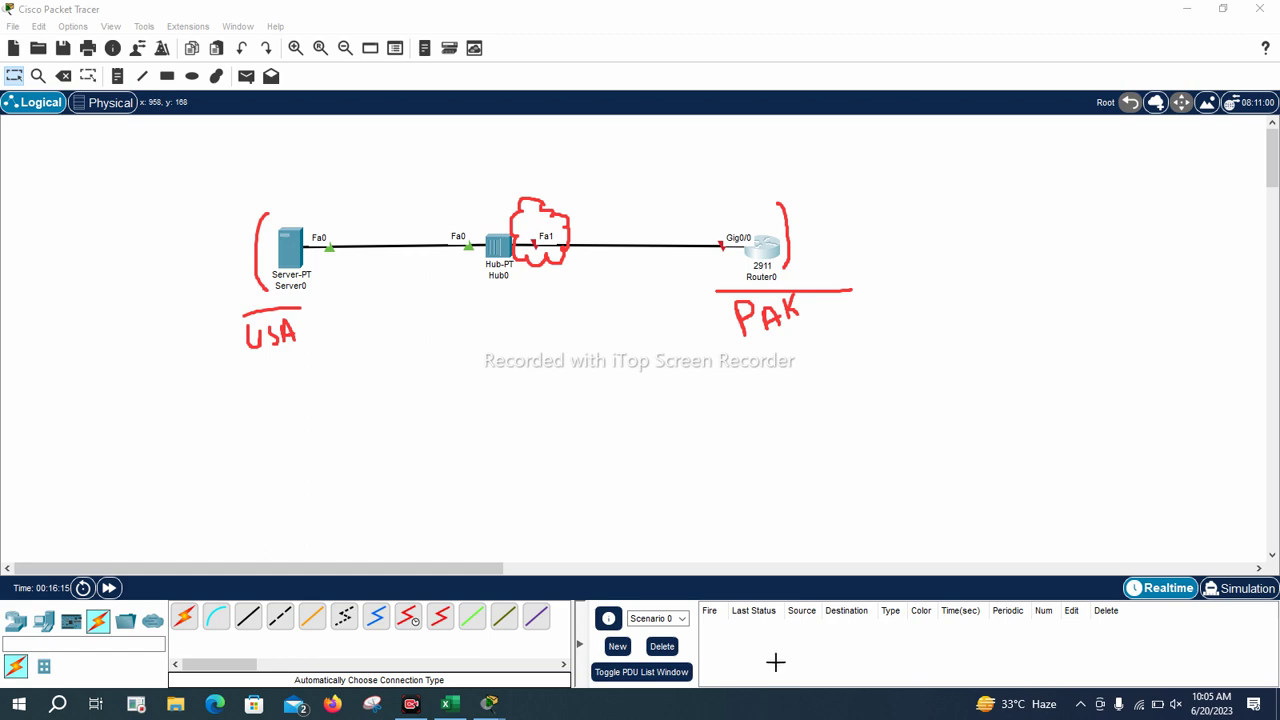
pyautogui.press('Escape')
pyautogui.moveTo(487, 710)
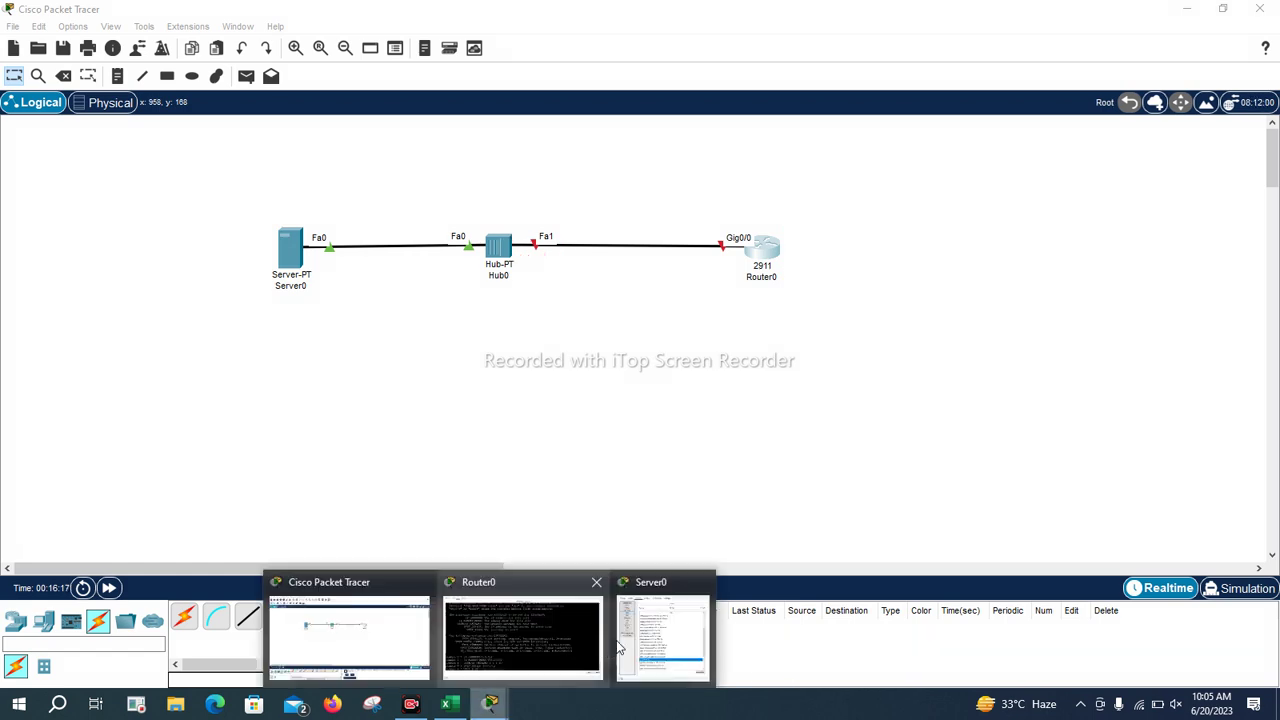
# Bring Router0's CLI window back to review the five tftpdnld variables, and focus the terminal
pyautogui.click(540, 648)
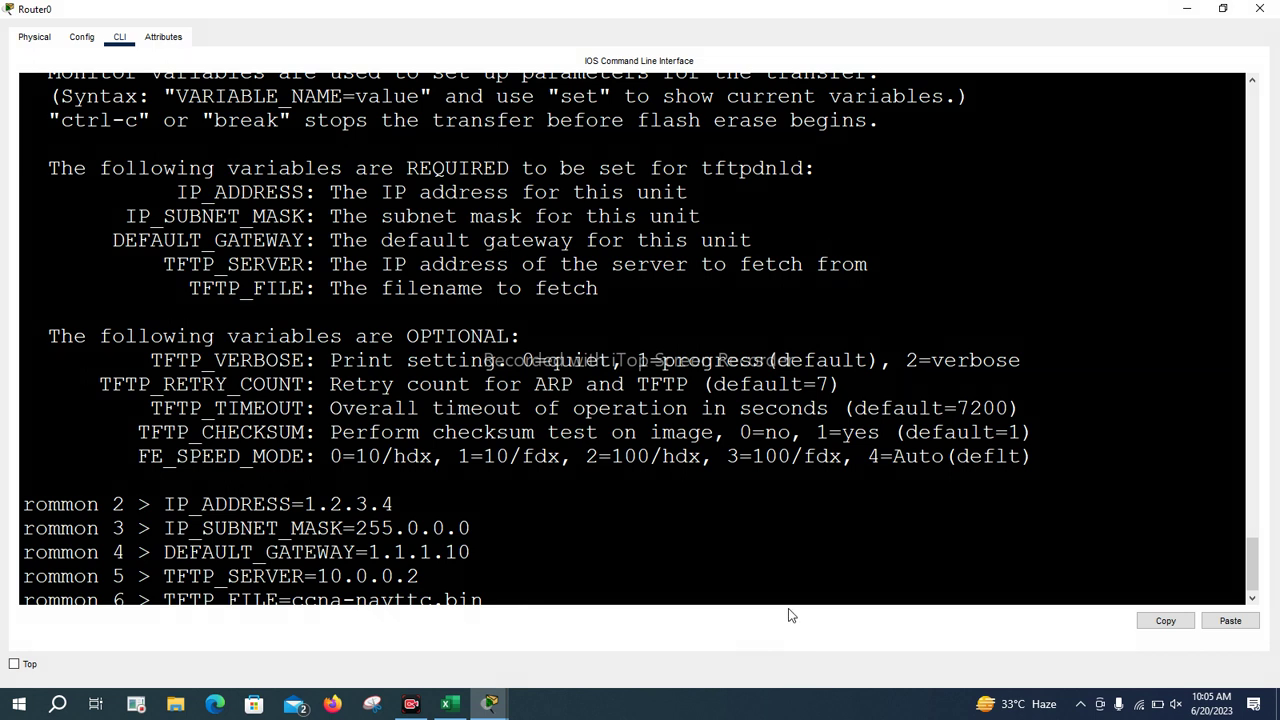
pyautogui.scroll(-1, 788, 598)
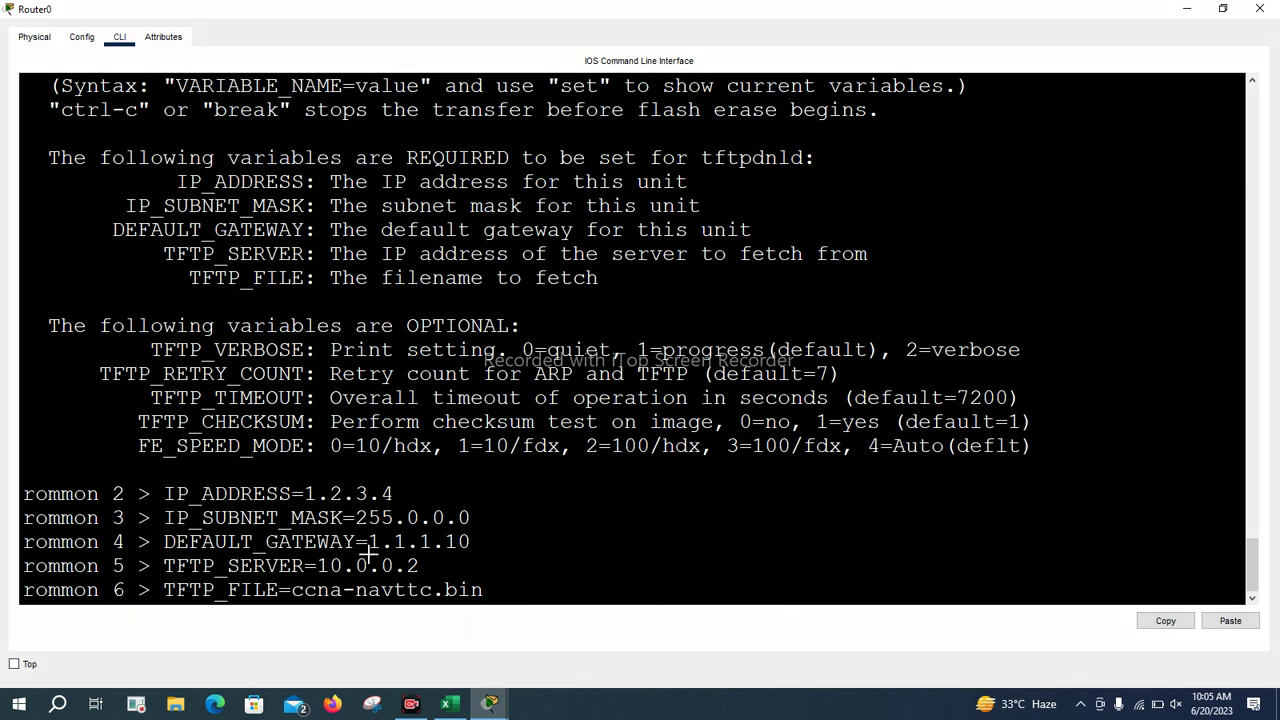
pyautogui.moveTo(437, 563); pyautogui.dragTo(520, 567)
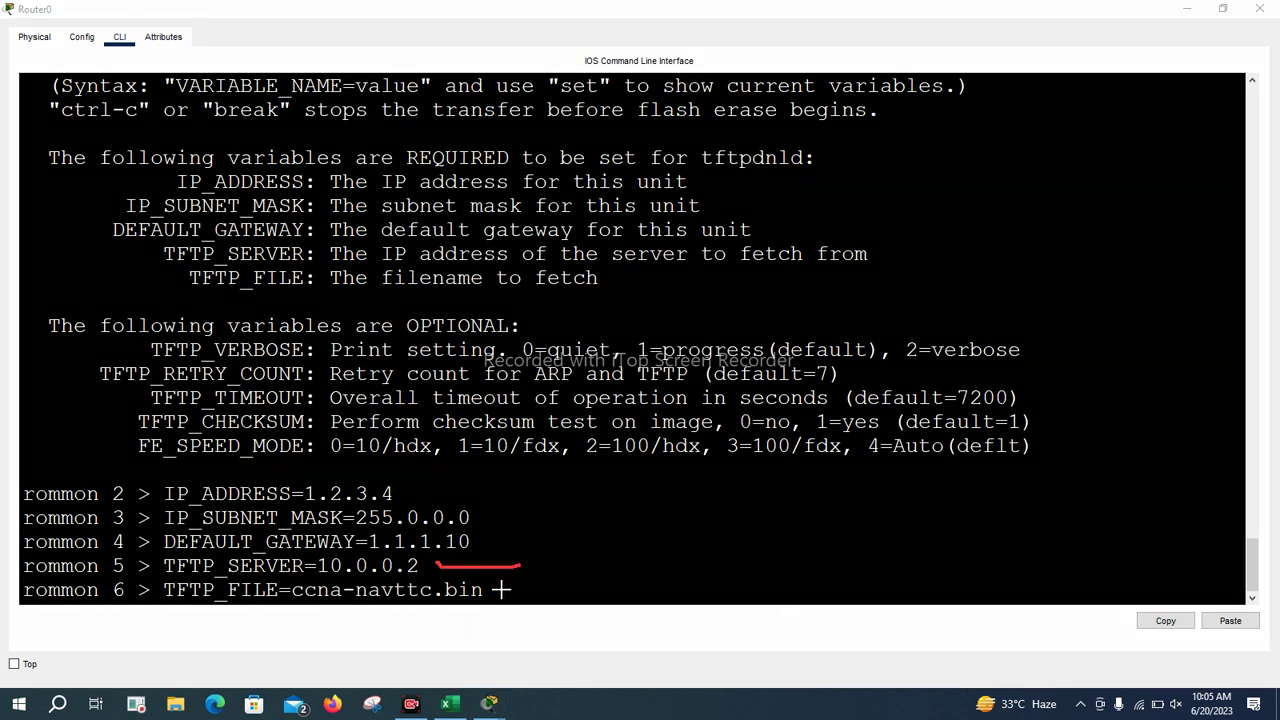
pyautogui.moveTo(496, 590); pyautogui.dragTo(568, 592)
pyautogui.click(790, 528)
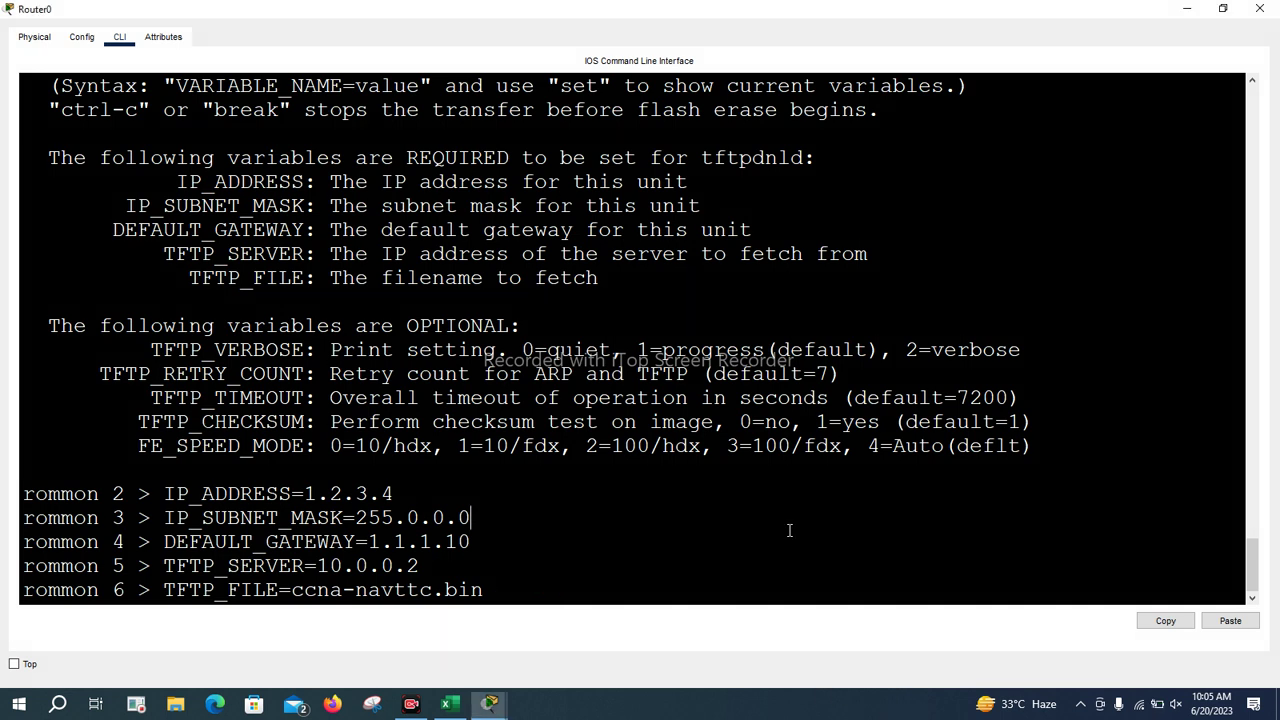
# Run tftpdnld on Router0, confirm with y, then abort the TFTP transfer with Ctrl+C
pyautogui.press('Return')
pyautogui.write('tftp')
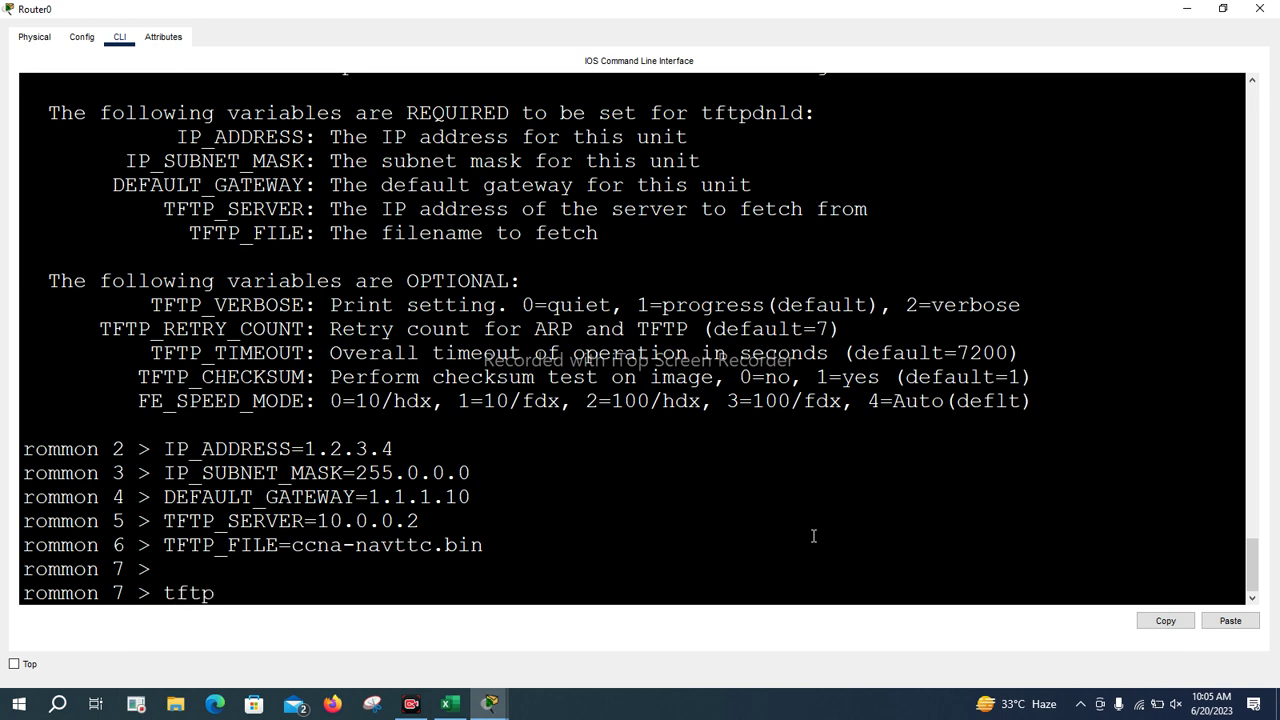
pyautogui.write('dnld')
pyautogui.press('Return')
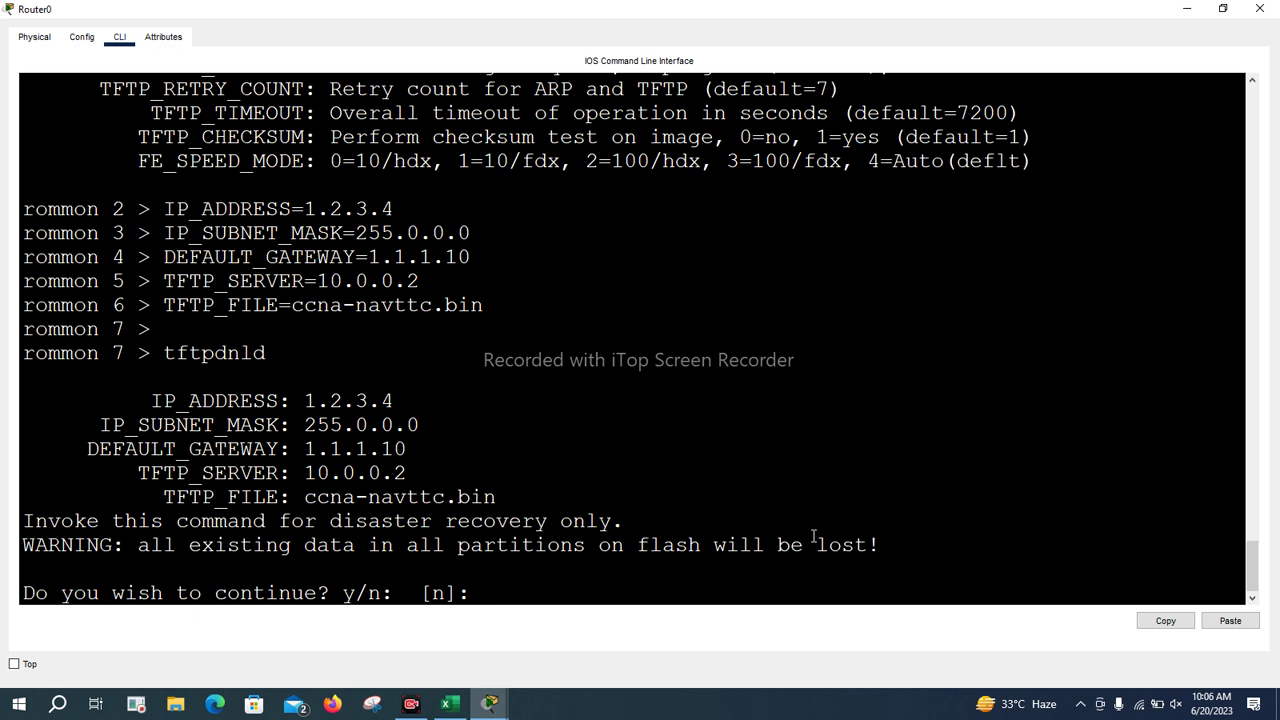
pyautogui.write('y')
pyautogui.press('Return')
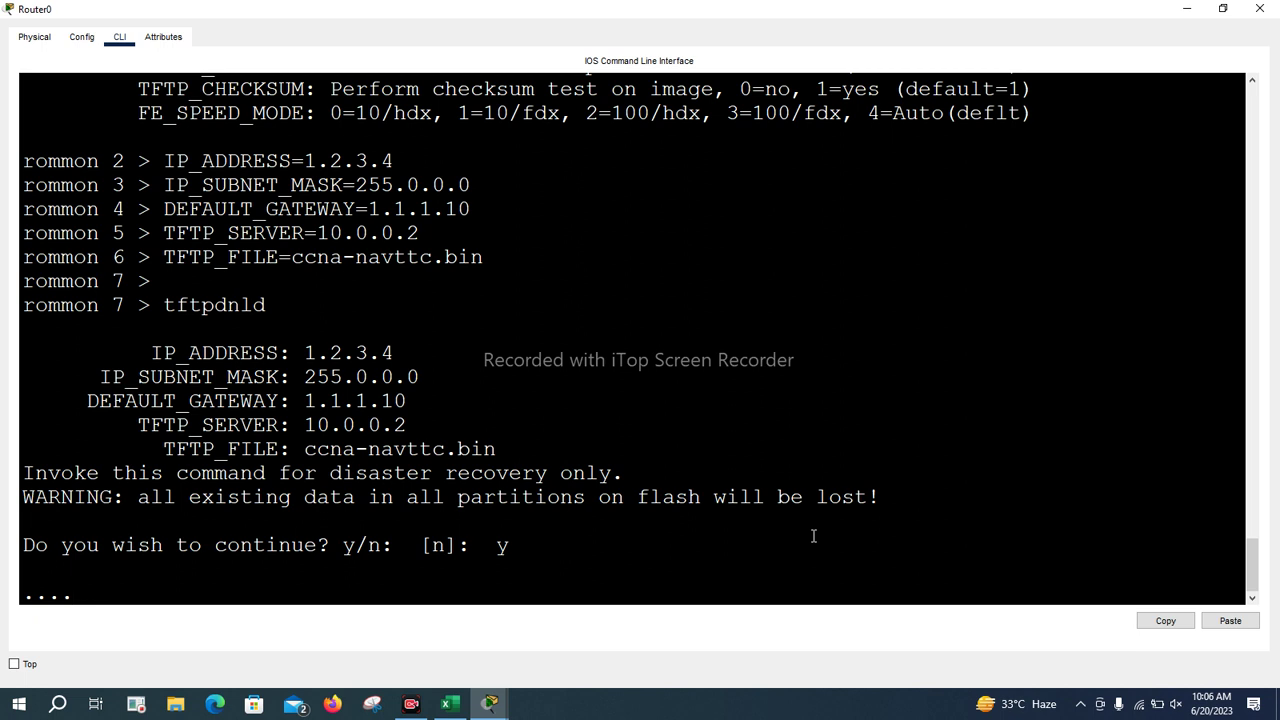
pyautogui.hotkey('ctrl', 'c')
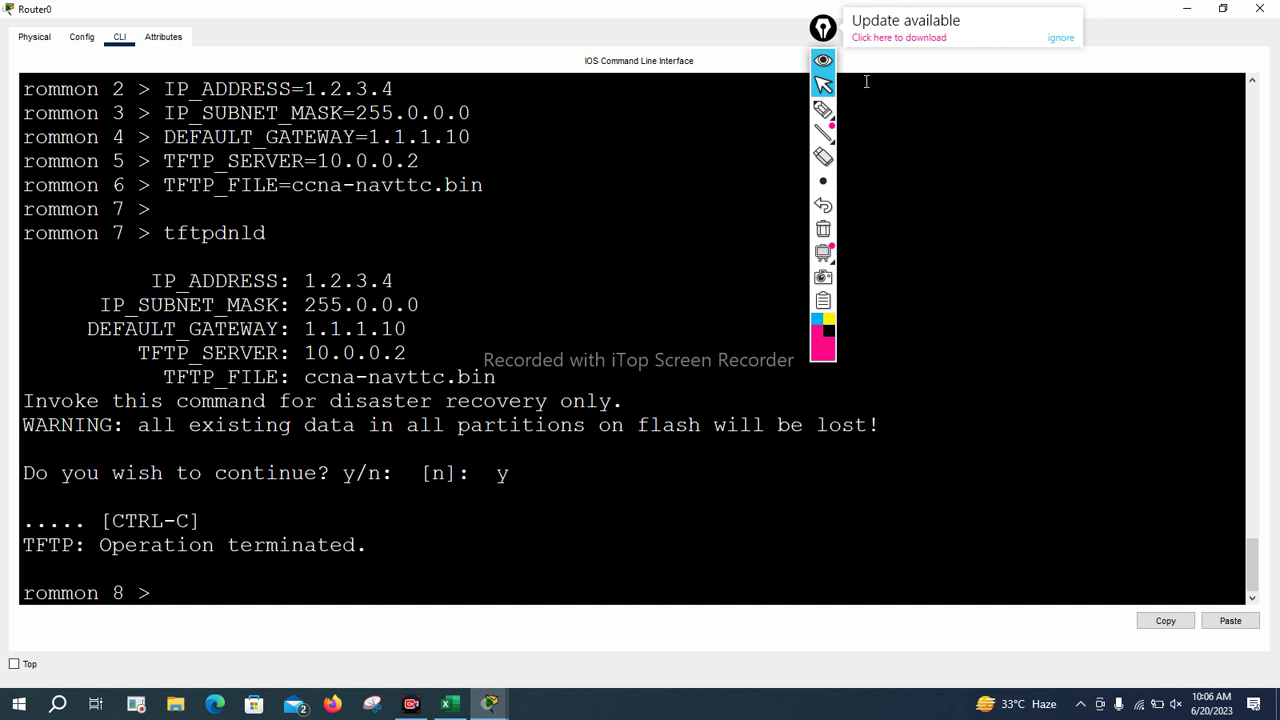
pyautogui.moveTo(823, 28); pyautogui.dragTo(1275, 35)
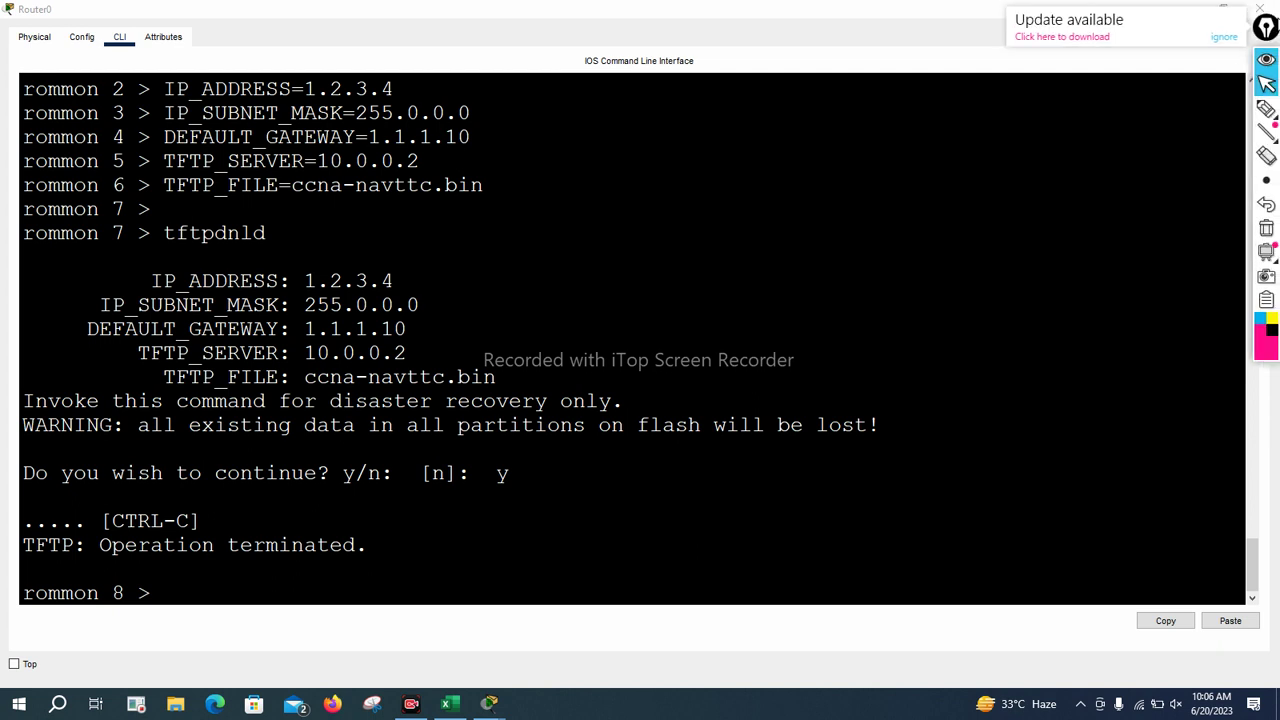
pyautogui.moveTo(141, 424); pyautogui.dragTo(851, 442)
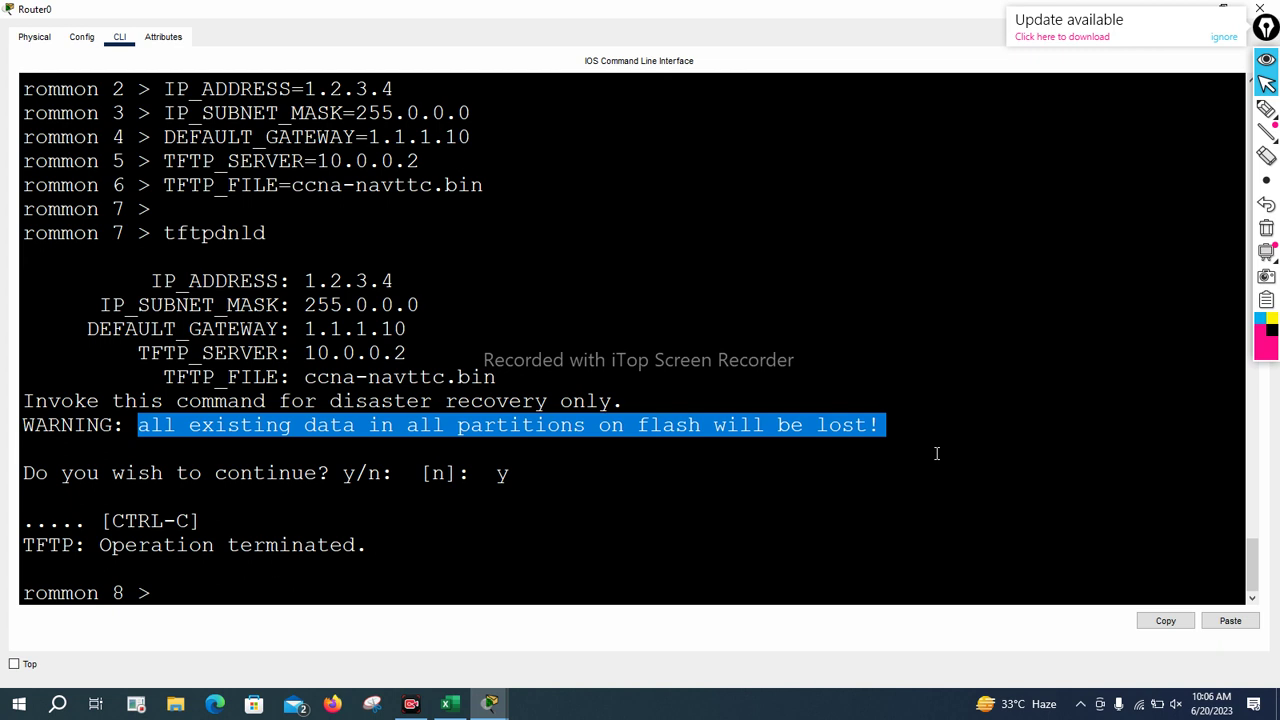
pyautogui.click(930, 488)
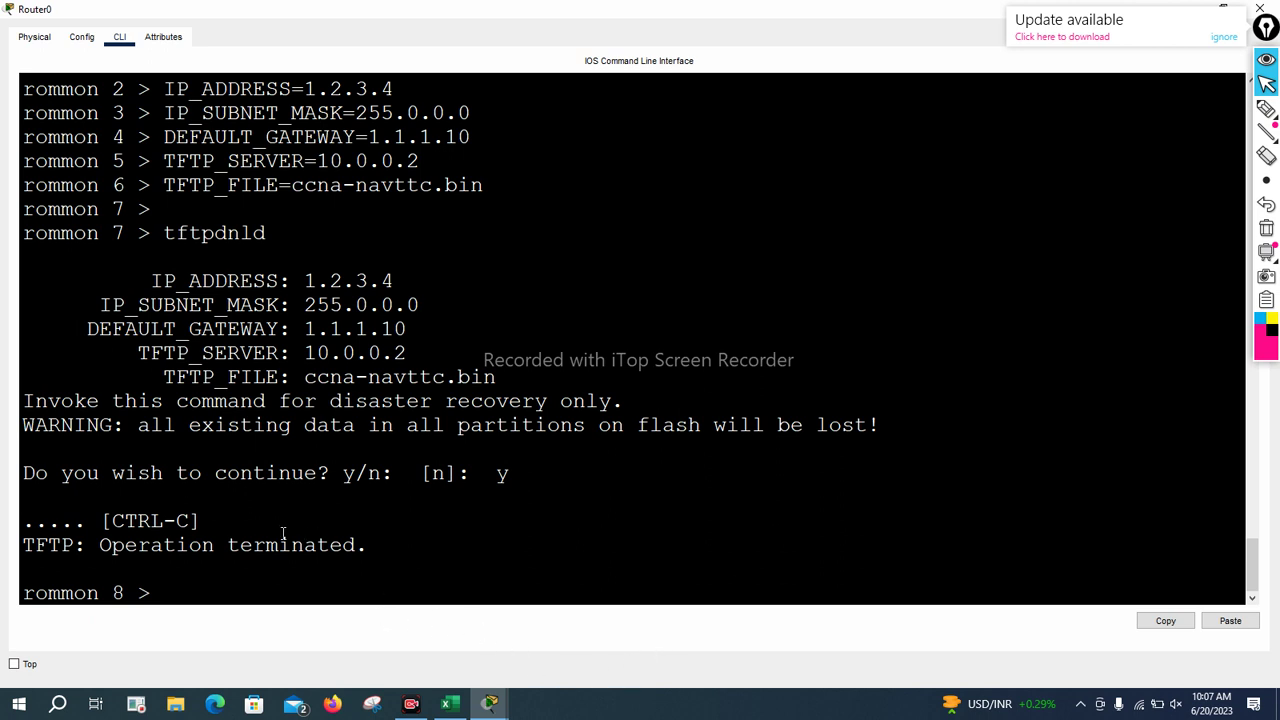
pyautogui.moveTo(84, 521); pyautogui.dragTo(369, 545)
pyautogui.click(428, 551)
pyautogui.moveTo(34, 527); pyautogui.dragTo(20, 527)
pyautogui.click(27, 522)
pyautogui.moveTo(745, 186)
pyautogui.mouseDown()
pyautogui.moveTo(762, 234)
pyautogui.moveTo(816, 220)
pyautogui.moveTo(840, 235)
pyautogui.mouseUp()
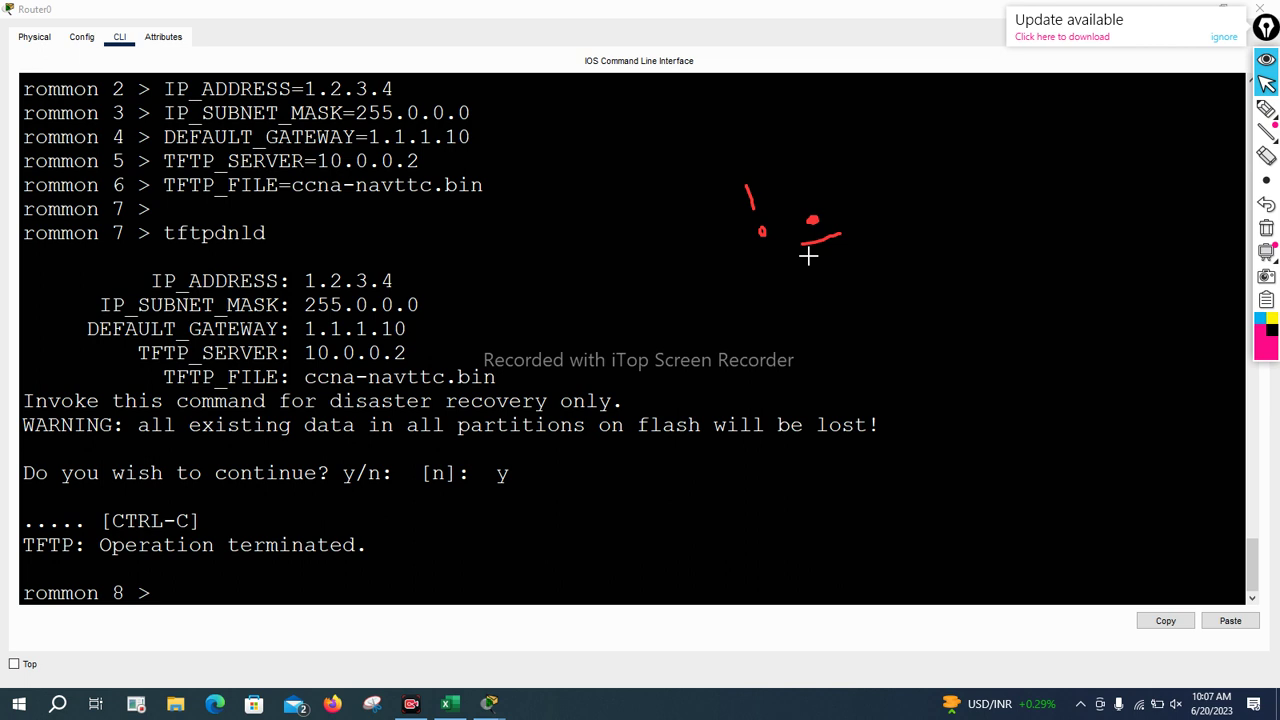
pyautogui.moveTo(751, 251)
pyautogui.mouseDown()
pyautogui.moveTo(781, 222)
pyautogui.moveTo(753, 167)
pyautogui.moveTo(732, 172)
pyautogui.moveTo(752, 248)
pyautogui.mouseUp()
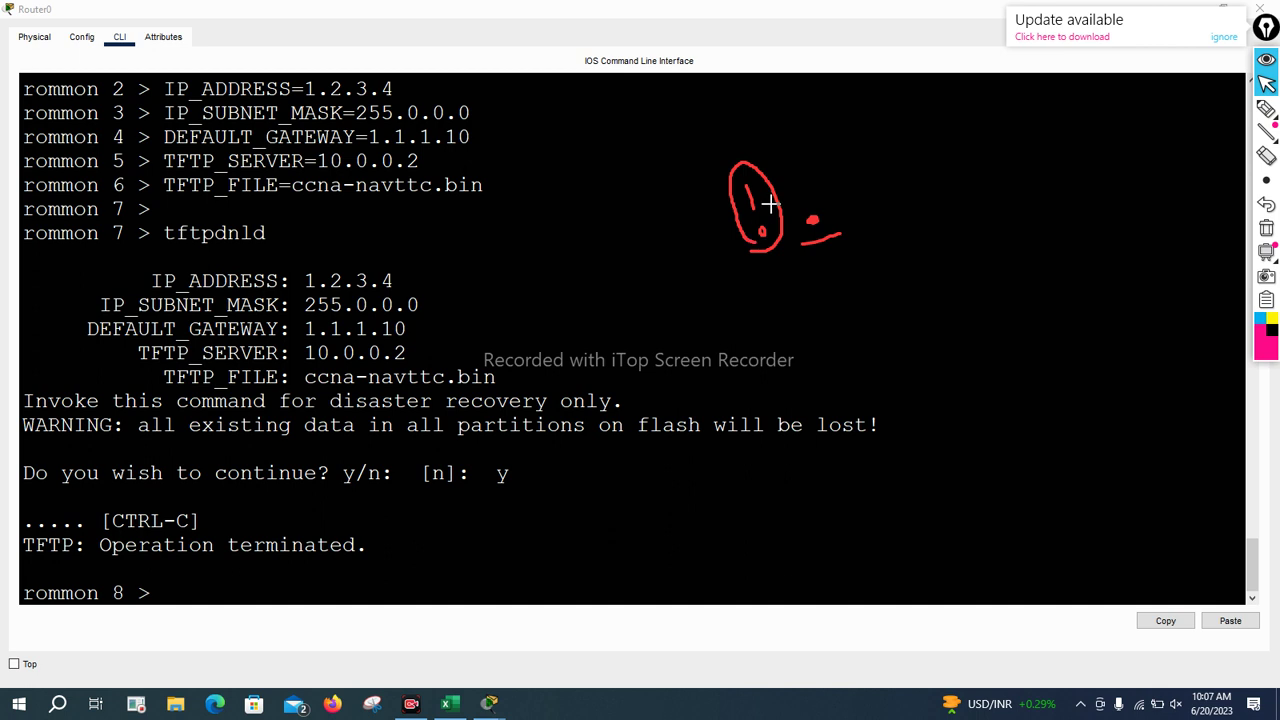
pyautogui.moveTo(746, 156); pyautogui.dragTo(779, 142)
# Rerun tftpdnld at the rommon prompt and confirm the flash download with y
pyautogui.click(715, 579)
pyautogui.write('\\')
pyautogui.press('Return')
pyautogui.press('Return')
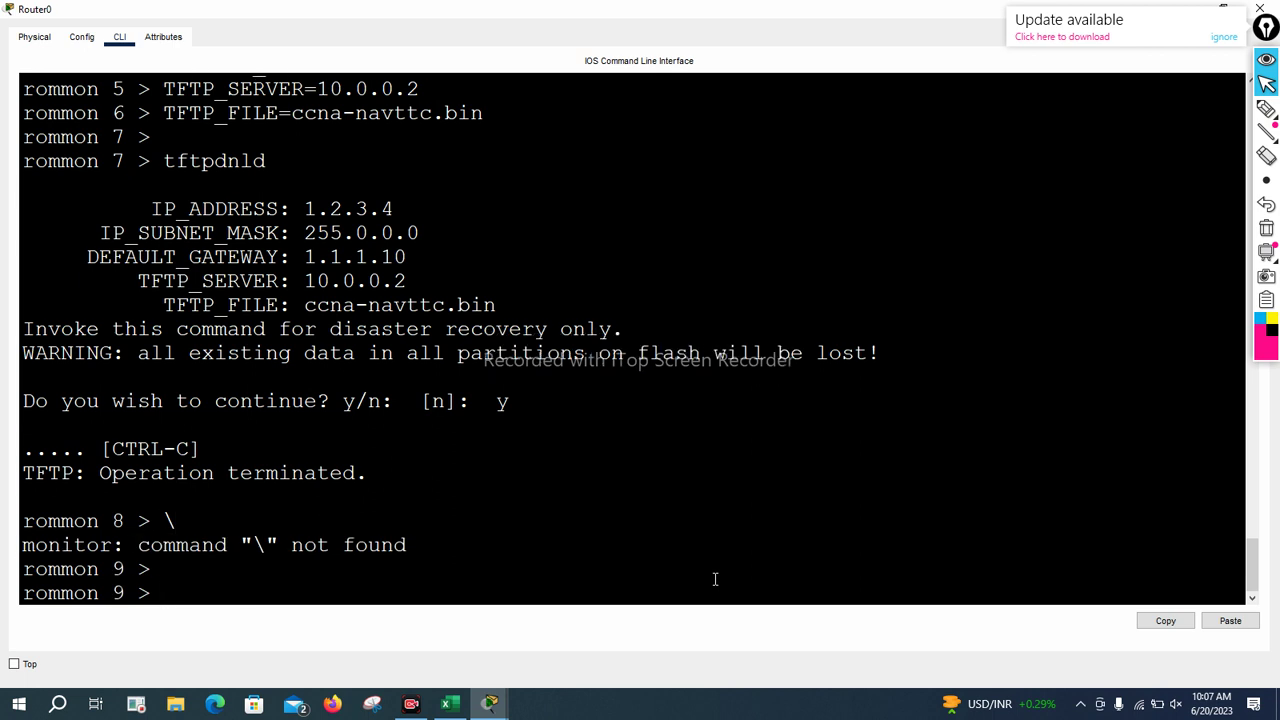
pyautogui.press('Return')
pyautogui.press('Return')
pyautogui.write('tftp')
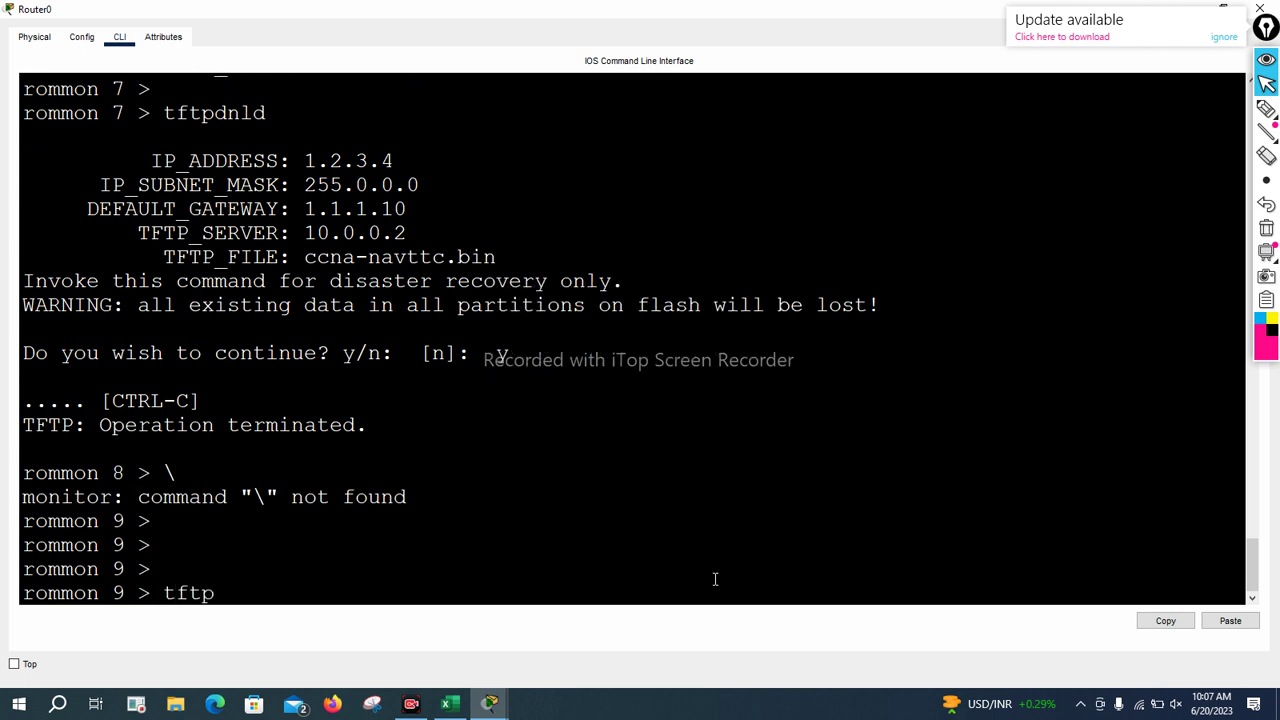
pyautogui.write('dnld')
pyautogui.press('Return')
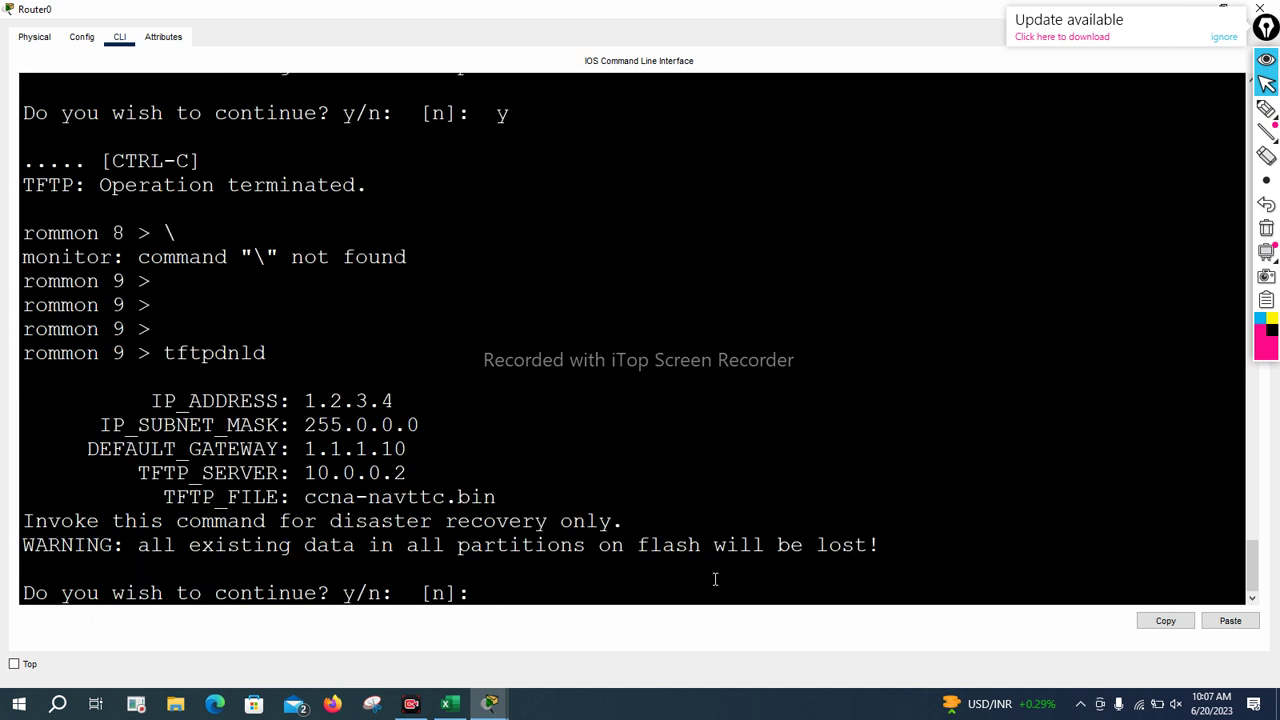
pyautogui.write('y')
pyautogui.press('Return')
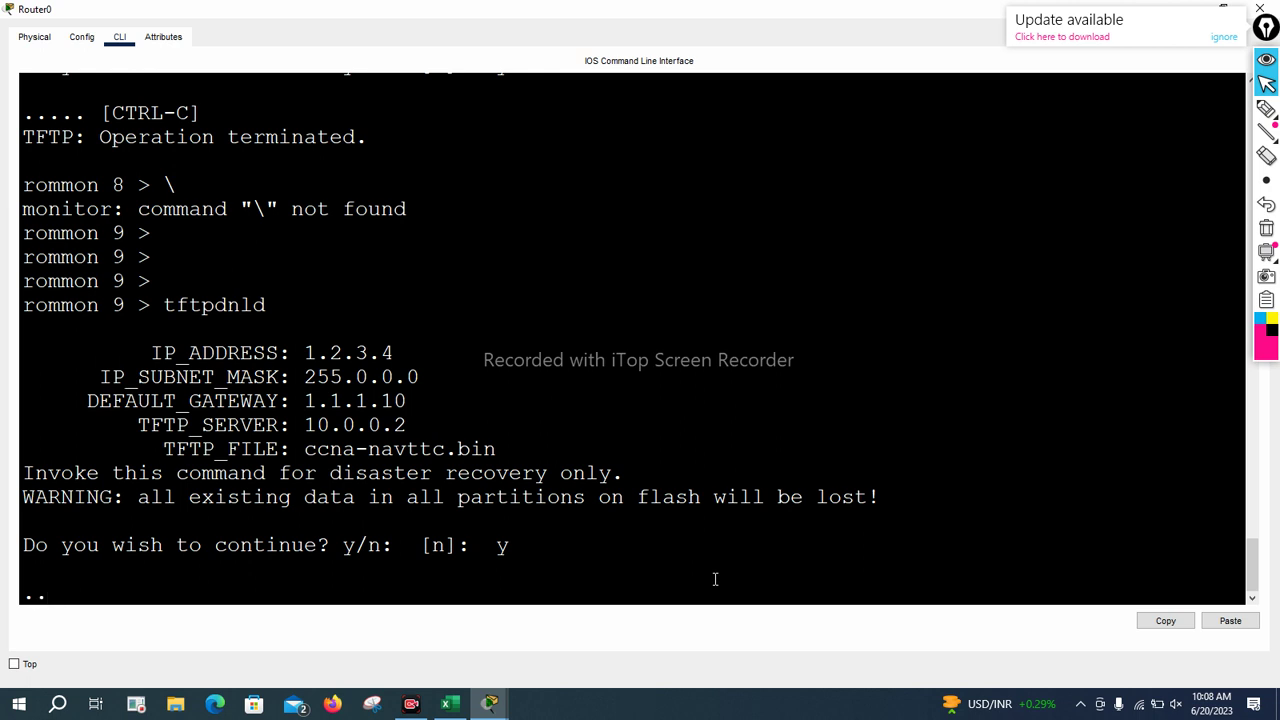
# Abort the stalled TFTP download with Ctrl+C and start typing reset at rommon 10
pyautogui.hotkey('ctrl', 'c')
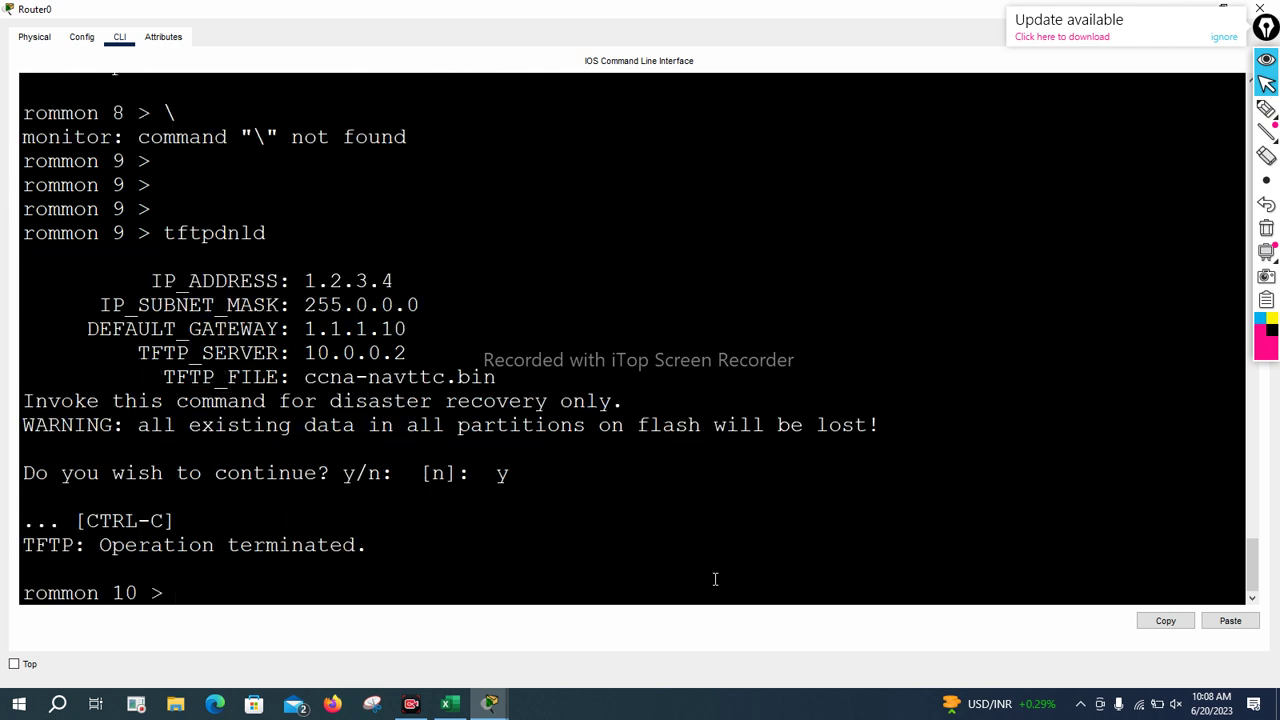
pyautogui.press('Return')
pyautogui.press('Return')
pyautogui.press('Return')
pyautogui.write('reste')
pyautogui.press('BackSpace')
pyautogui.press('BackSpace')
# Reset Router0, then run tftpdnld at the rommon prompt to display its usage help
pyautogui.write('et')
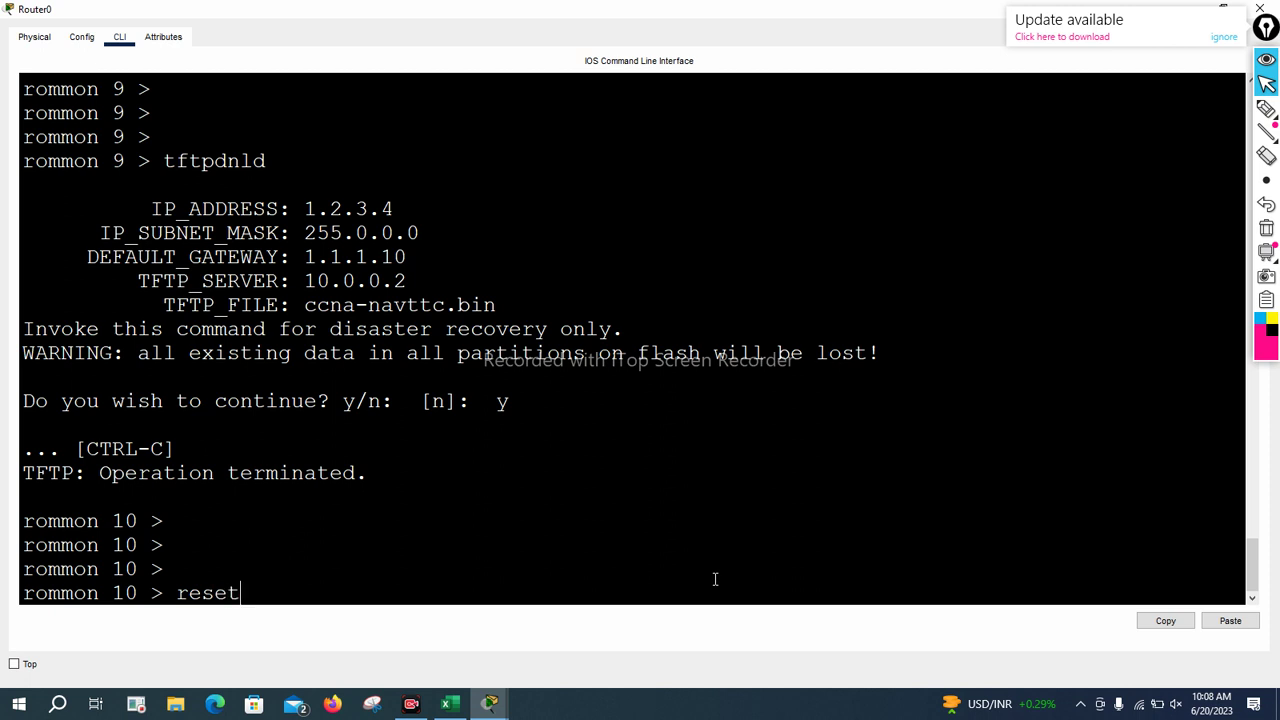
pyautogui.press('Return')
pyautogui.press('Return')
pyautogui.press('Return')
pyautogui.press('Return')
pyautogui.press('Return')
pyautogui.press('Return')
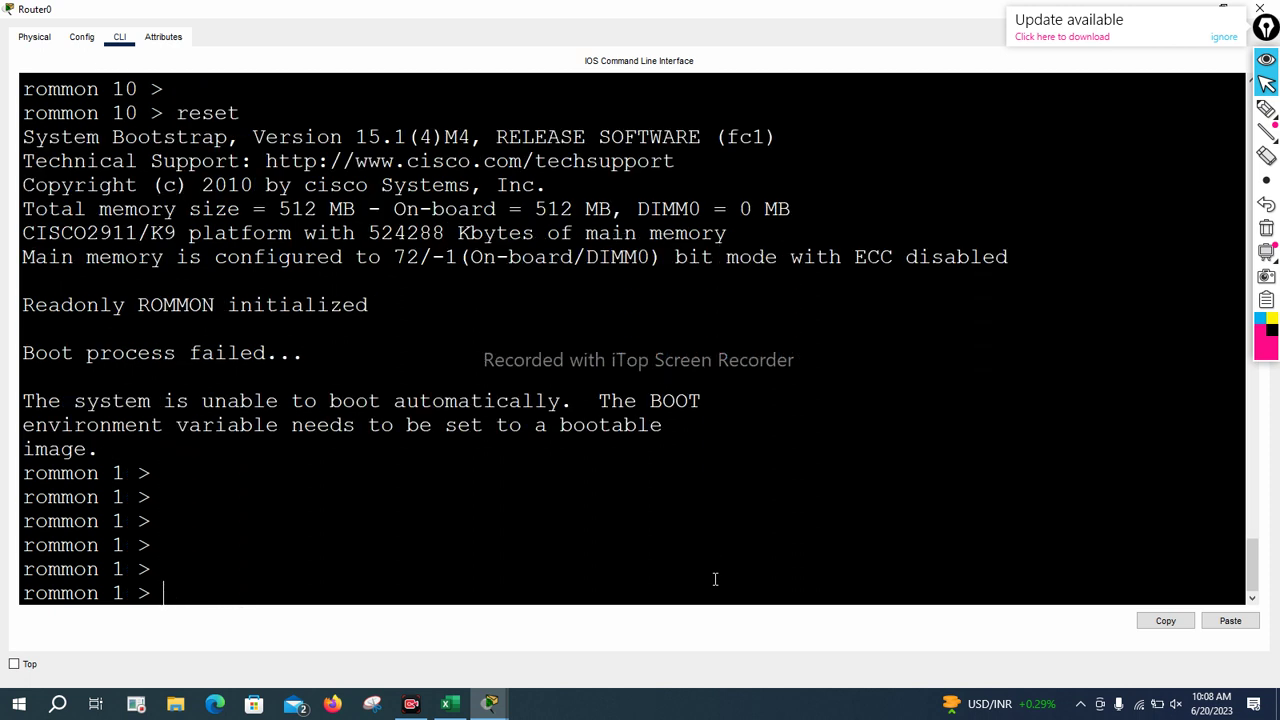
pyautogui.write('tfp')
pyautogui.press('BackSpace')
pyautogui.write('tf')
pyautogui.press('BackSpace')
pyautogui.write('pdnld')
pyautogui.press('Return')
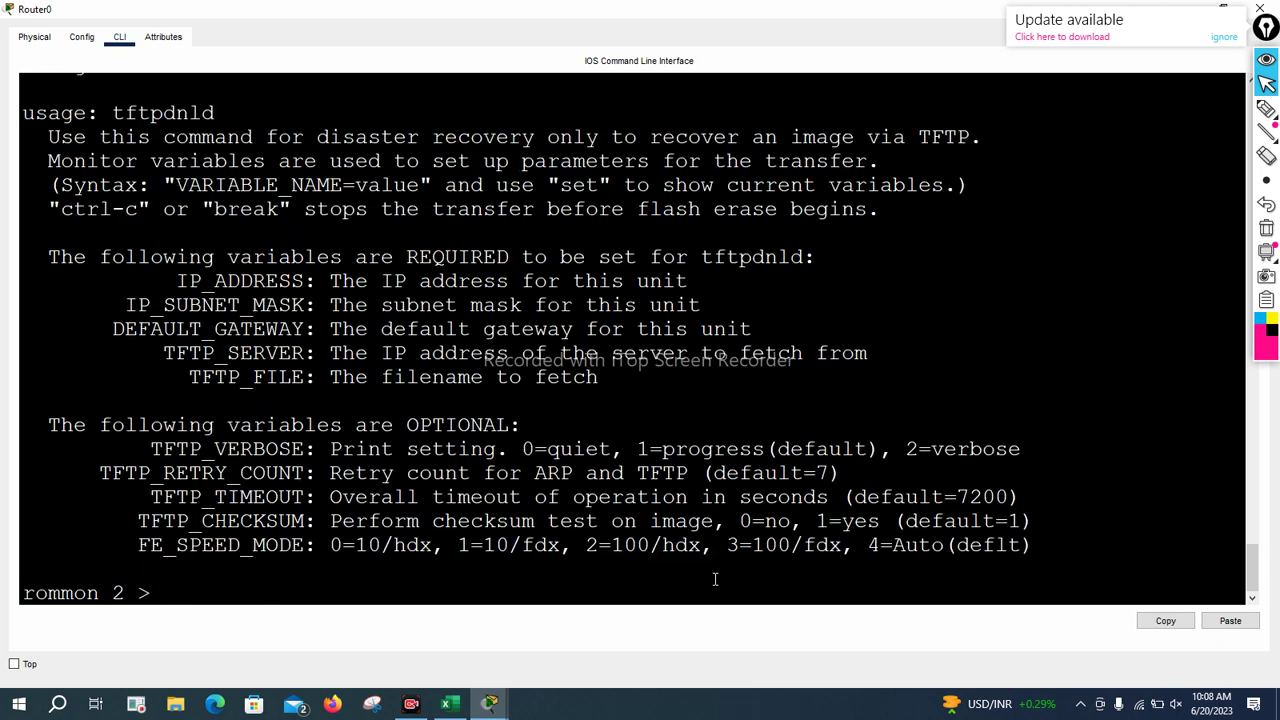
# Set IP_ADDRESS=1.1.1.10 by pasting the variable name copied from the help text
pyautogui.moveTo(181, 281); pyautogui.dragTo(302, 283)
pyautogui.rightClick(298, 285)
pyautogui.click(330, 293)
pyautogui.rightClick(300, 285)
pyautogui.click(330, 309)
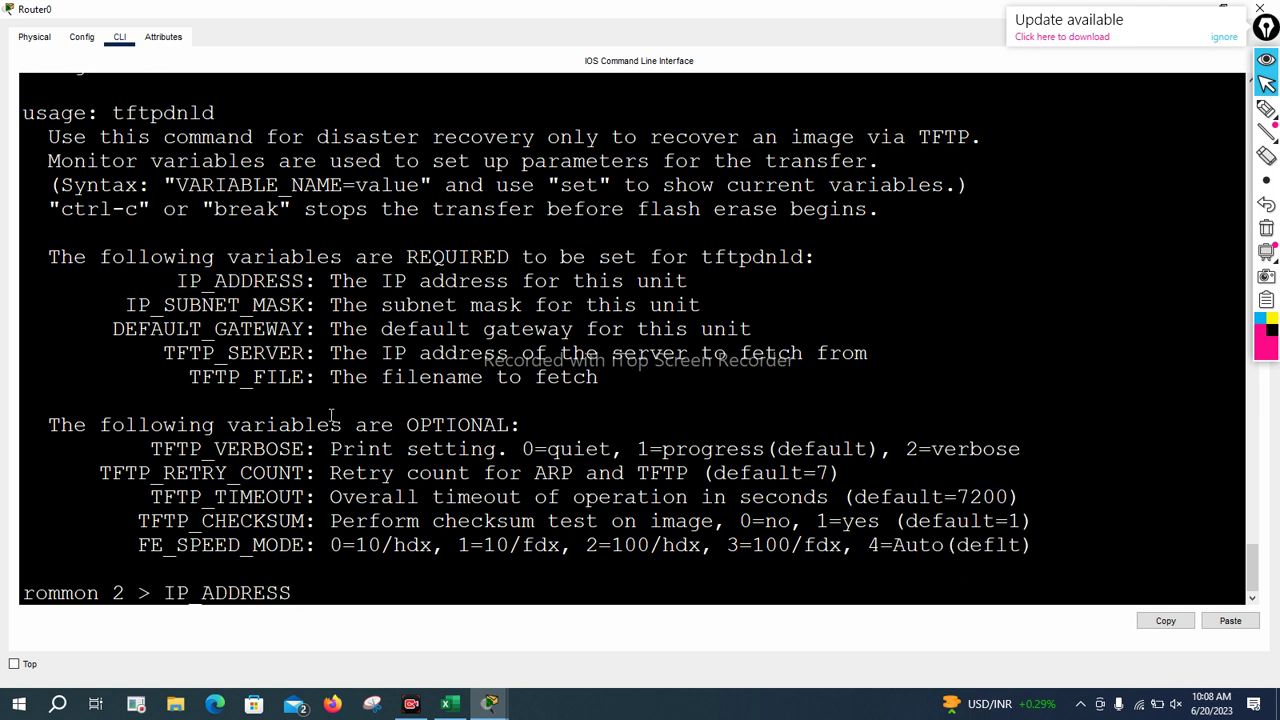
pyautogui.write('=1.1.1.10')
pyautogui.press('Return')
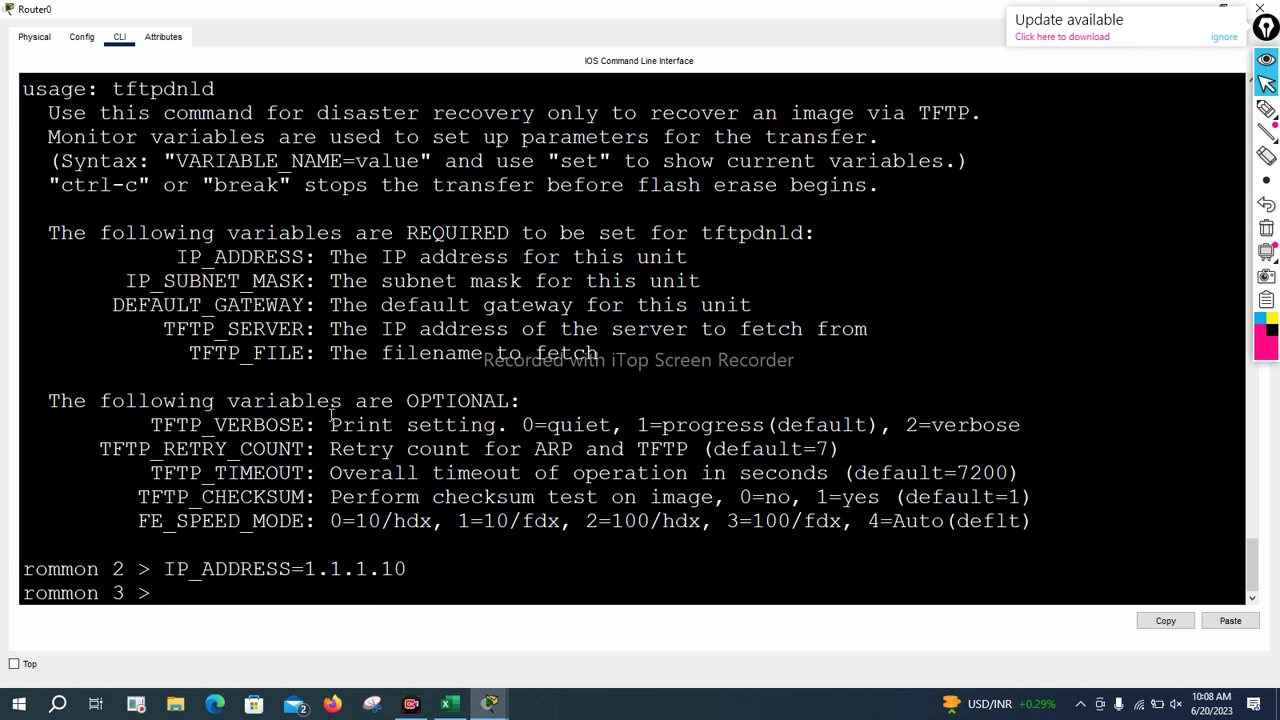
# Set IP_SUBNET_MASK=255.0.0.0 at the rommon 3 prompt
pyautogui.moveTo(125, 281); pyautogui.dragTo(300, 281)
pyautogui.rightClick(300, 281)
pyautogui.click(323, 289)
pyautogui.rightClick(287, 281)
pyautogui.click(318, 303)
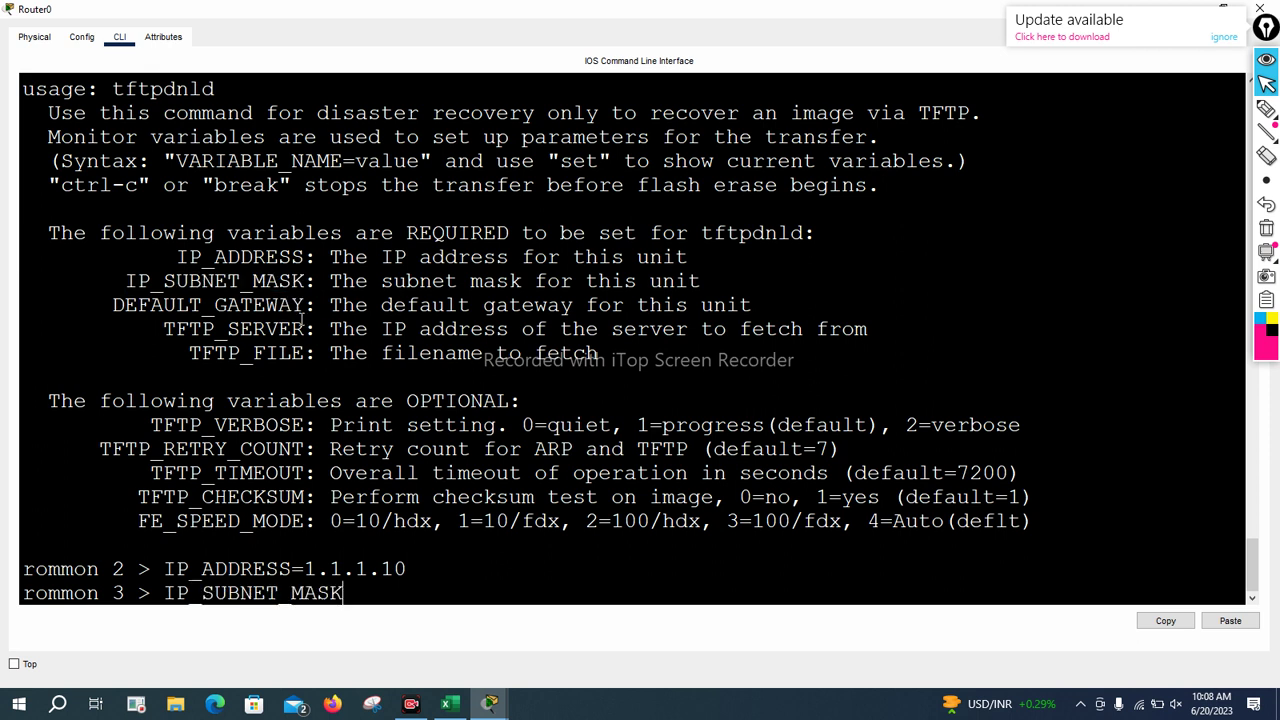
pyautogui.write('=255.0.0.0')
pyautogui.press('Return')
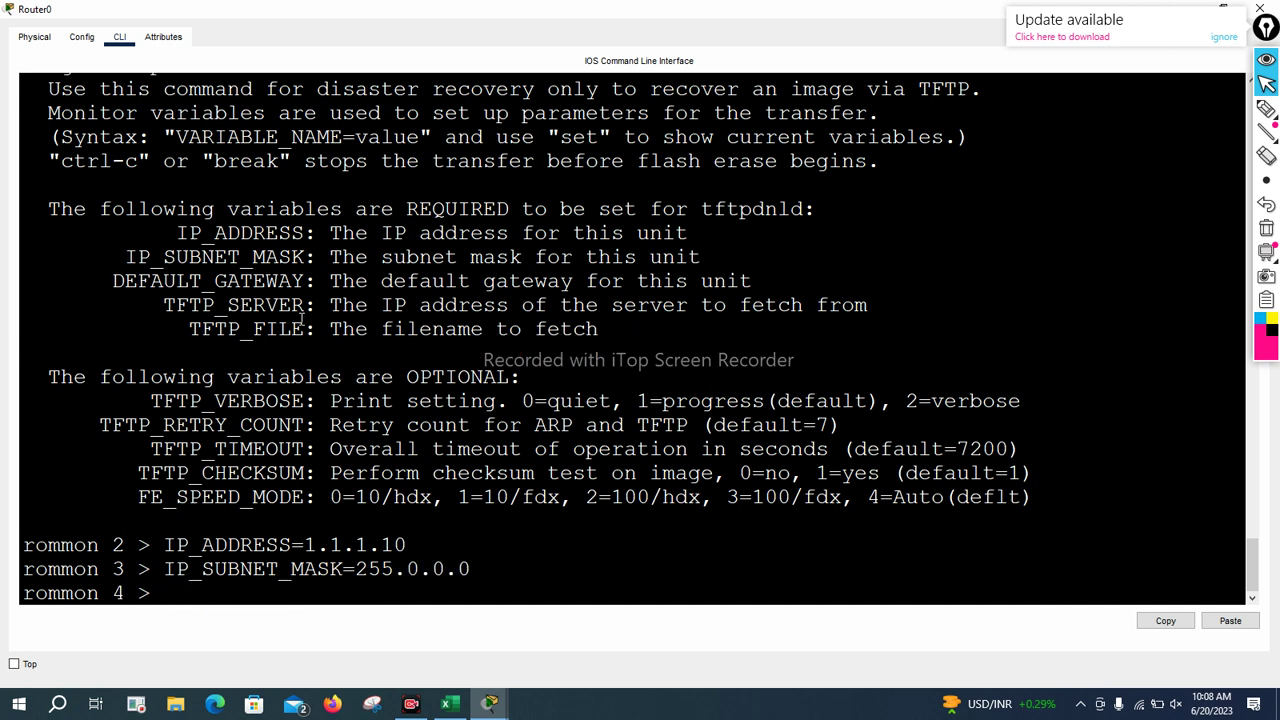
# Set DEFAULT_GATEWAY=1.1.1.5 at the rommon 4 prompt
pyautogui.moveTo(112, 281); pyautogui.dragTo(307, 283)
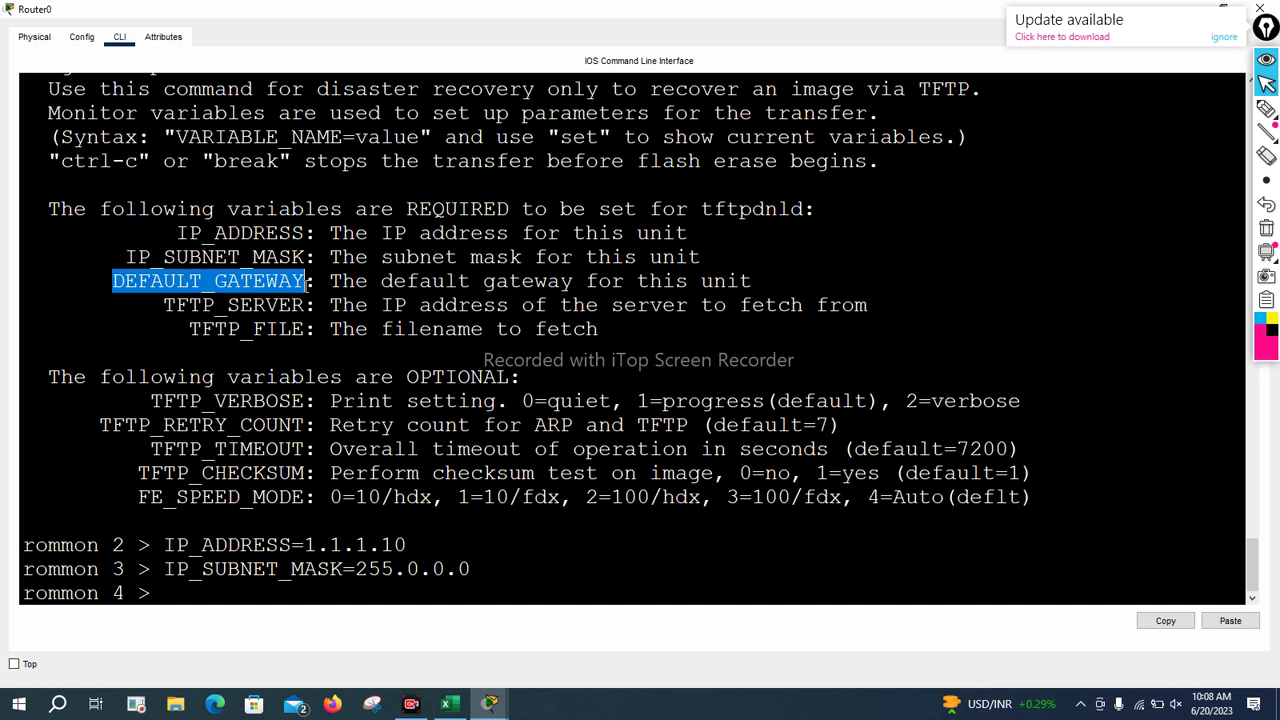
pyautogui.rightClick(287, 280)
pyautogui.click(308, 281)
pyautogui.rightClick(287, 280)
pyautogui.click(308, 281)
pyautogui.hotkey('ctrl', 'v')
pyautogui.write('=')
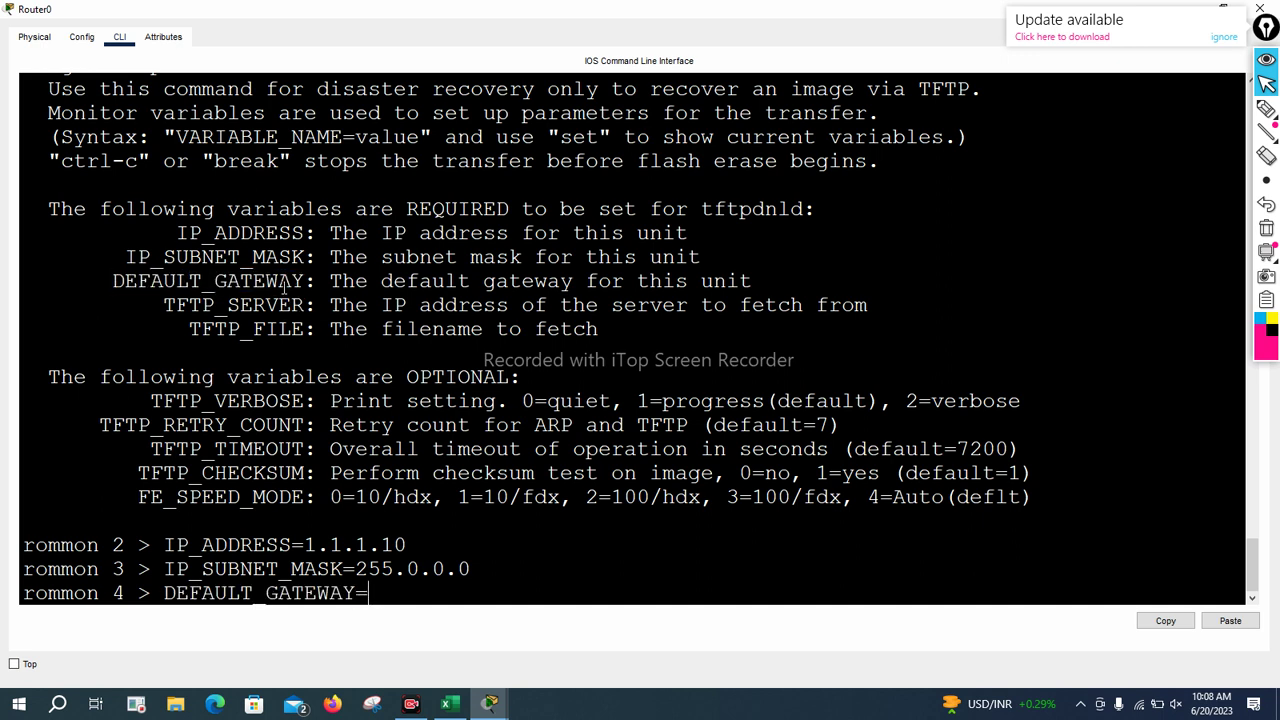
pyautogui.write('1.1.1.5')
pyautogui.press('Return')
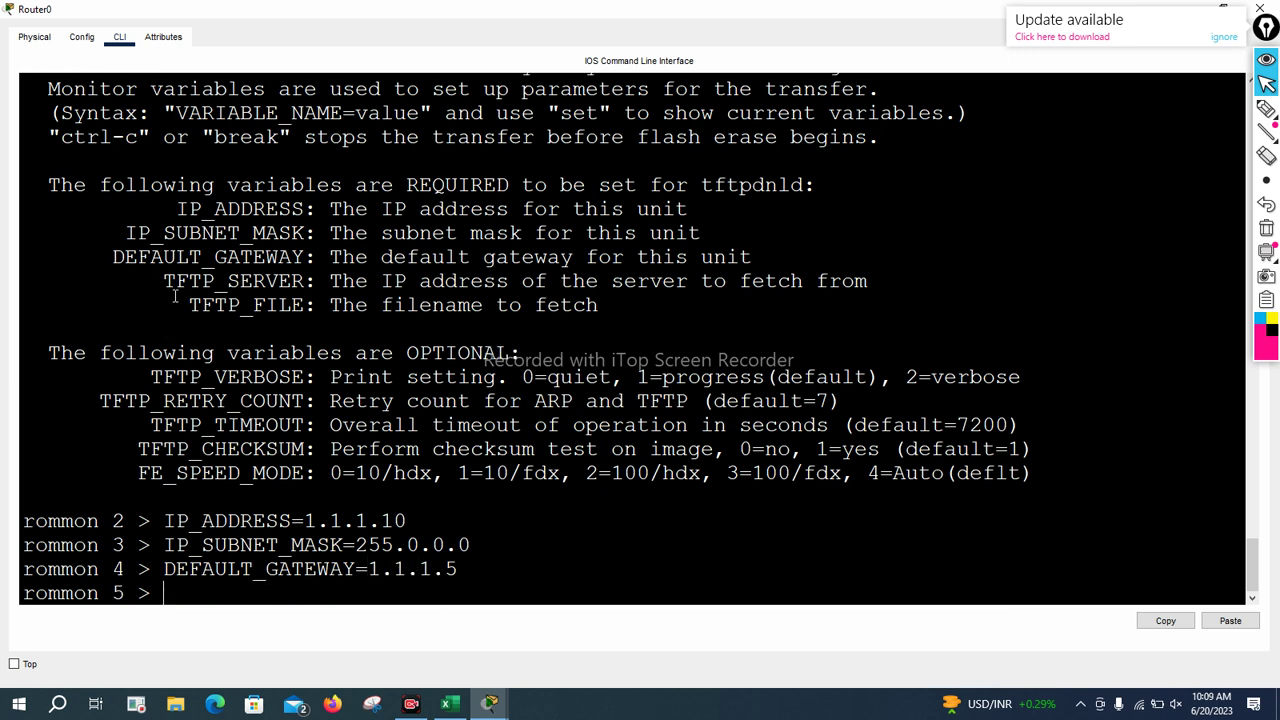
# Set TFTP_SERVER=10.0.0.2 at the rommon 5 prompt
pyautogui.moveTo(163, 284); pyautogui.dragTo(304, 284)
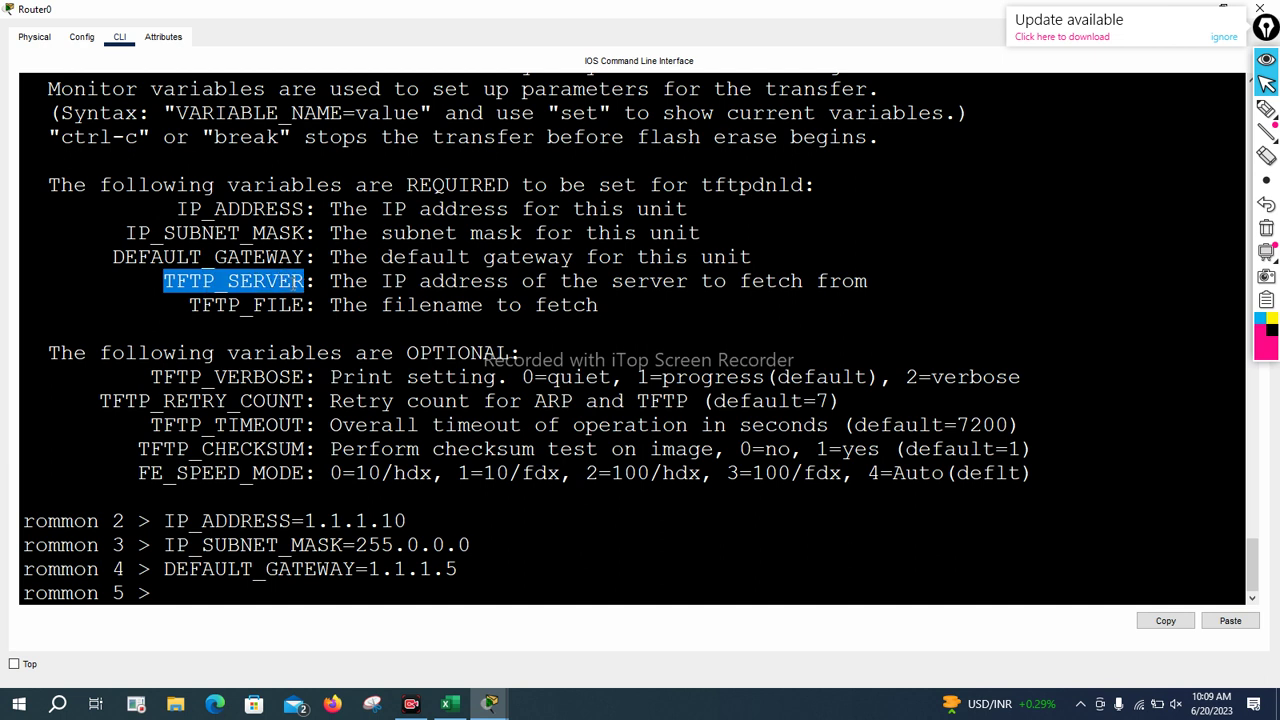
pyautogui.rightClick(305, 284)
pyautogui.click(322, 294)
pyautogui.rightClick(300, 285)
pyautogui.click(311, 309)
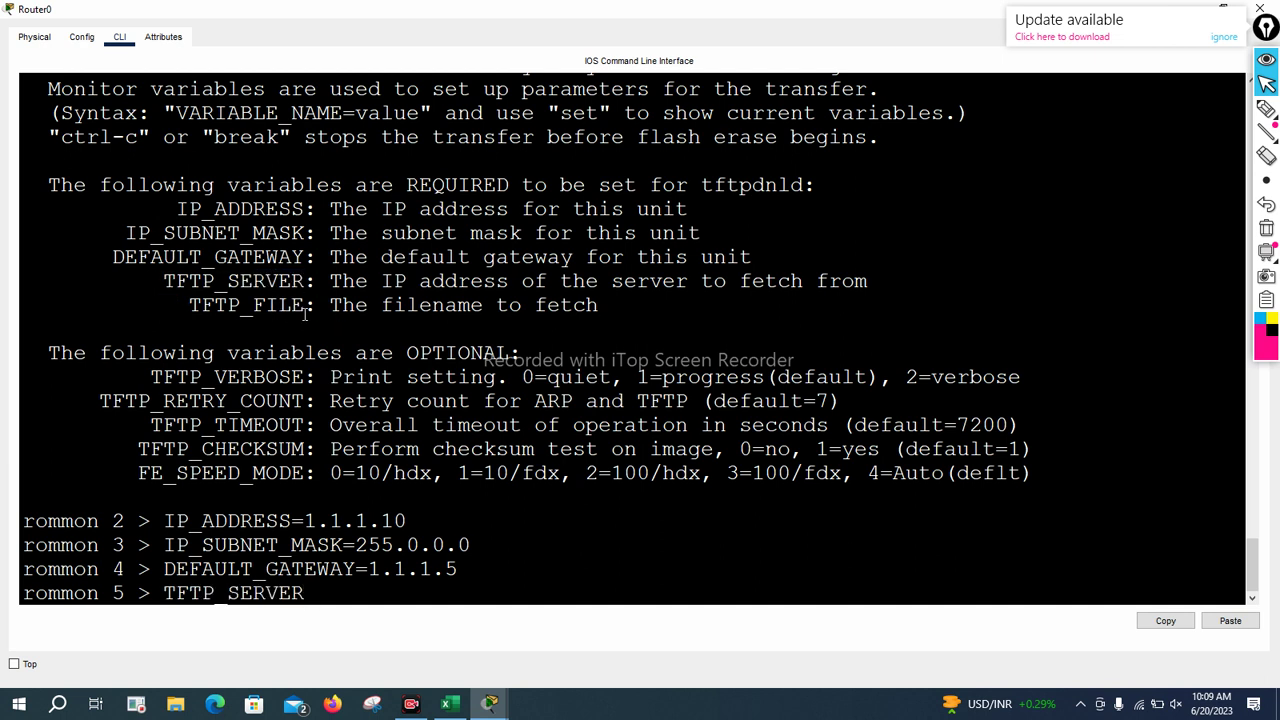
pyautogui.write('=10.0.0.2')
pyautogui.press('Return')
# Set TFTP_FILE=ccna-navttc.bin at the rommon 6 prompt
pyautogui.moveTo(190, 281); pyautogui.dragTo(300, 281)
pyautogui.rightClick(302, 280)
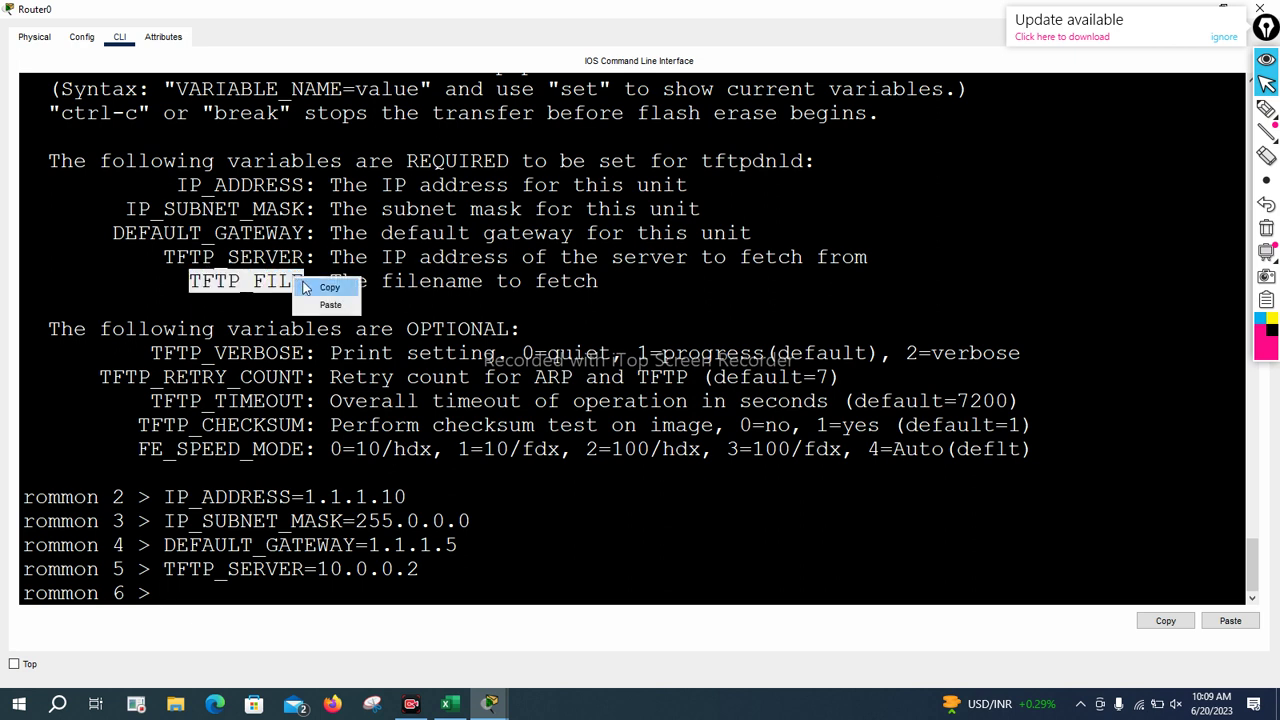
pyautogui.rightClick(299, 284)
pyautogui.click(325, 308)
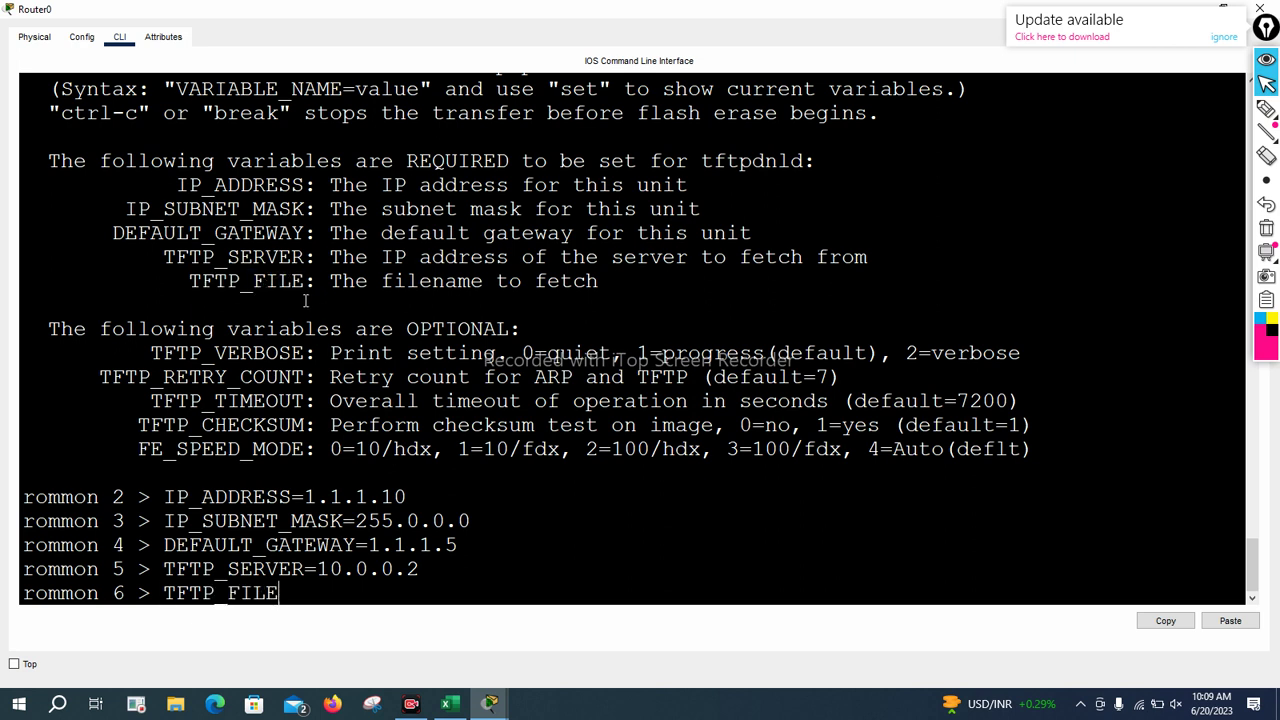
pyautogui.write('=ccna-navttc.bin')
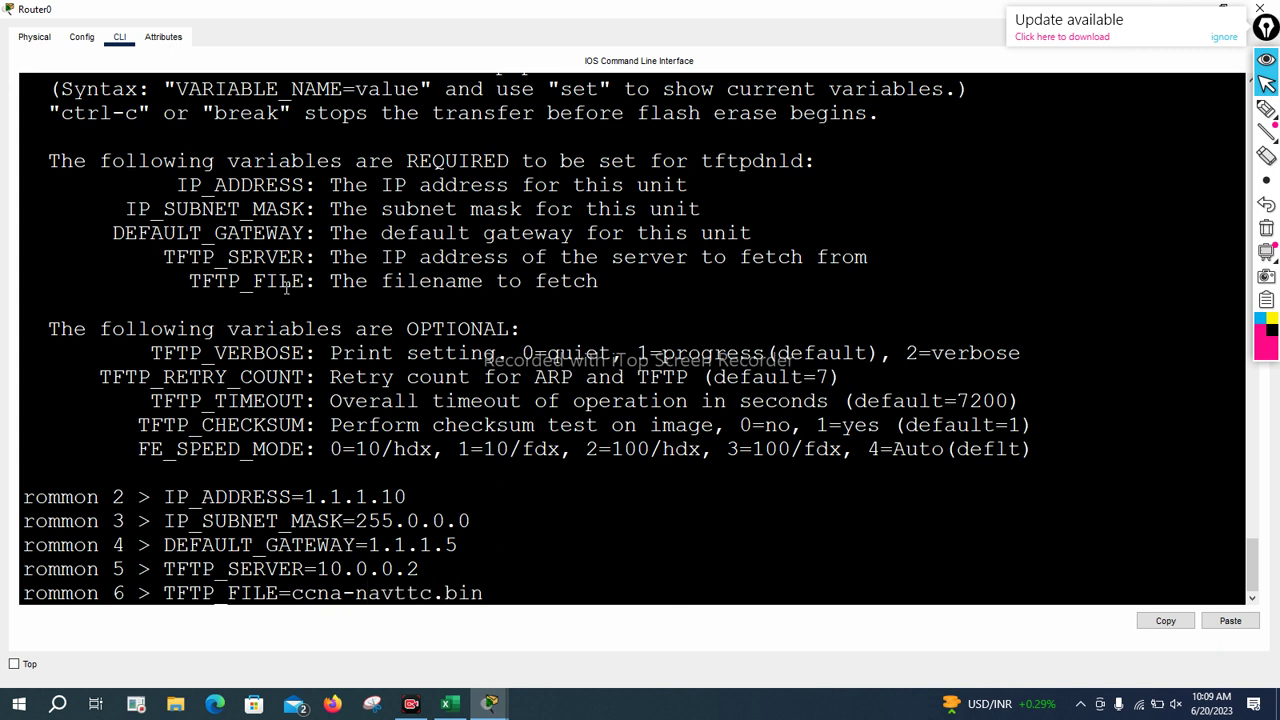
pyautogui.press('Return')
# Type the tftpdnld command at the next rommon prompt
pyautogui.write('te')
pyautogui.press('BackSpace')
pyautogui.write('ftp')
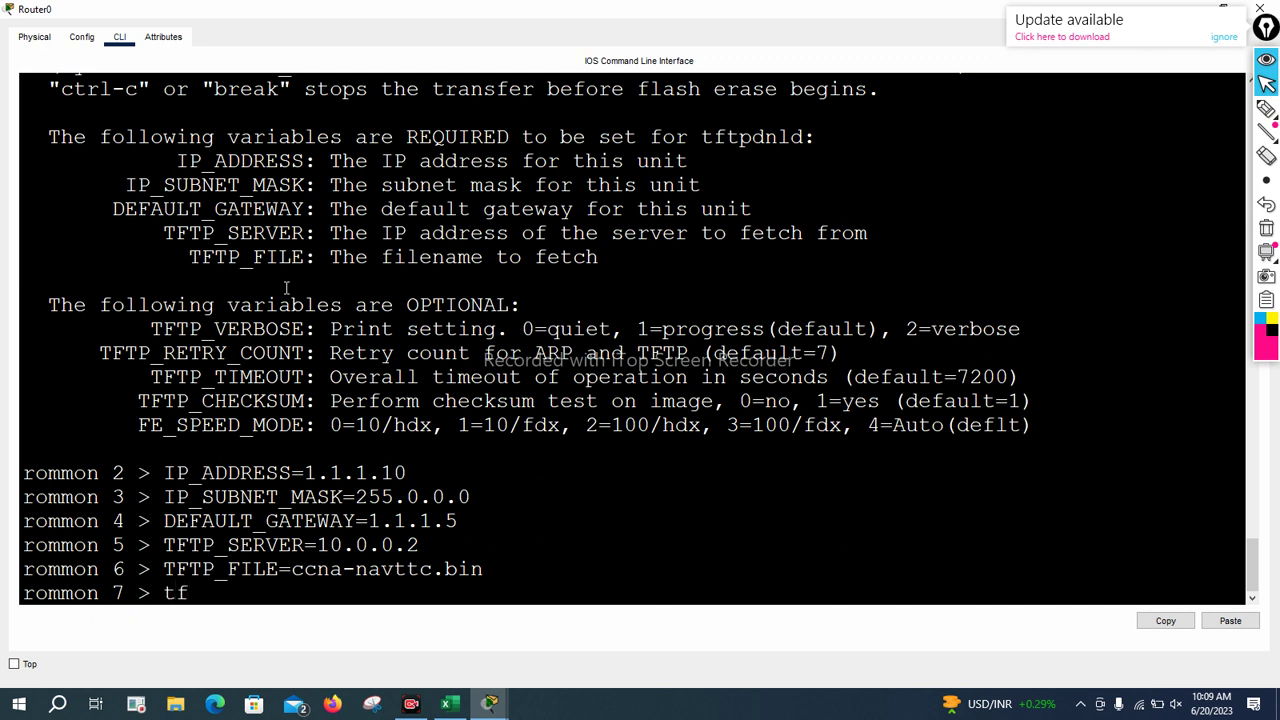
pyautogui.write('dnld')
# Run tftpdnld and confirm with y, abort the stalled transfer with Ctrl+C, then reset Router0
pyautogui.press('Return')
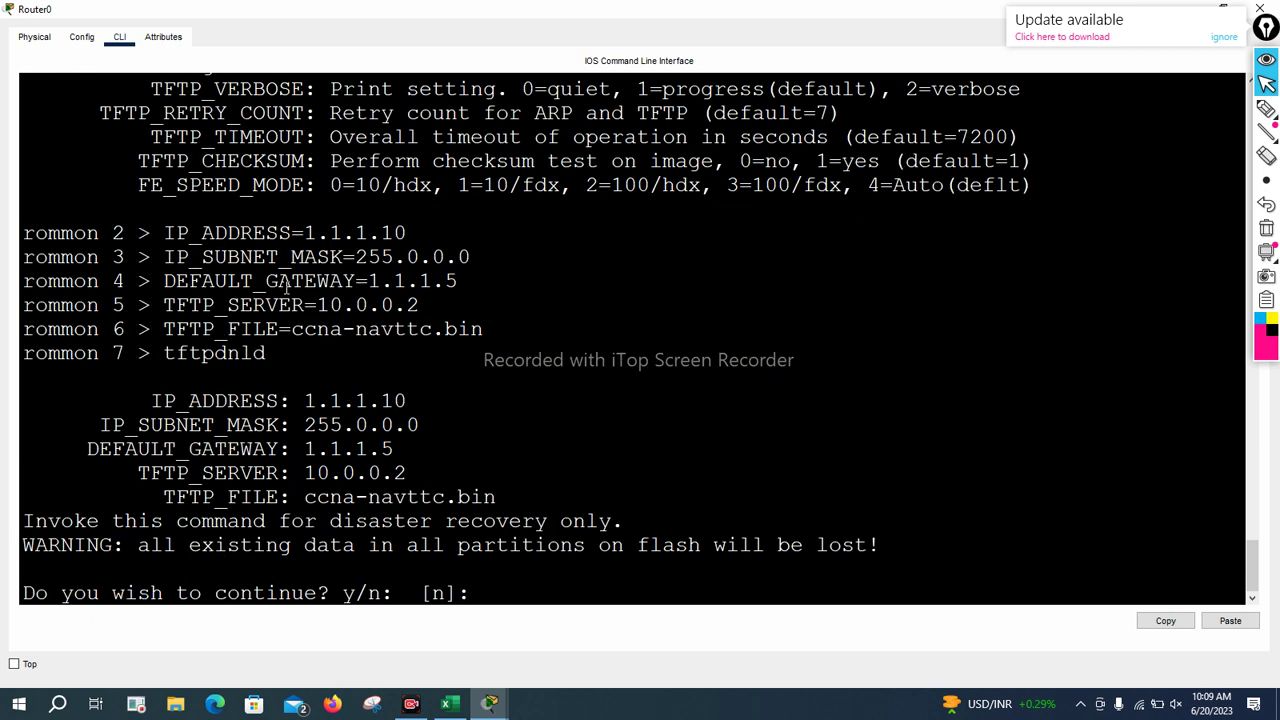
pyautogui.write('y')
pyautogui.press('Return')
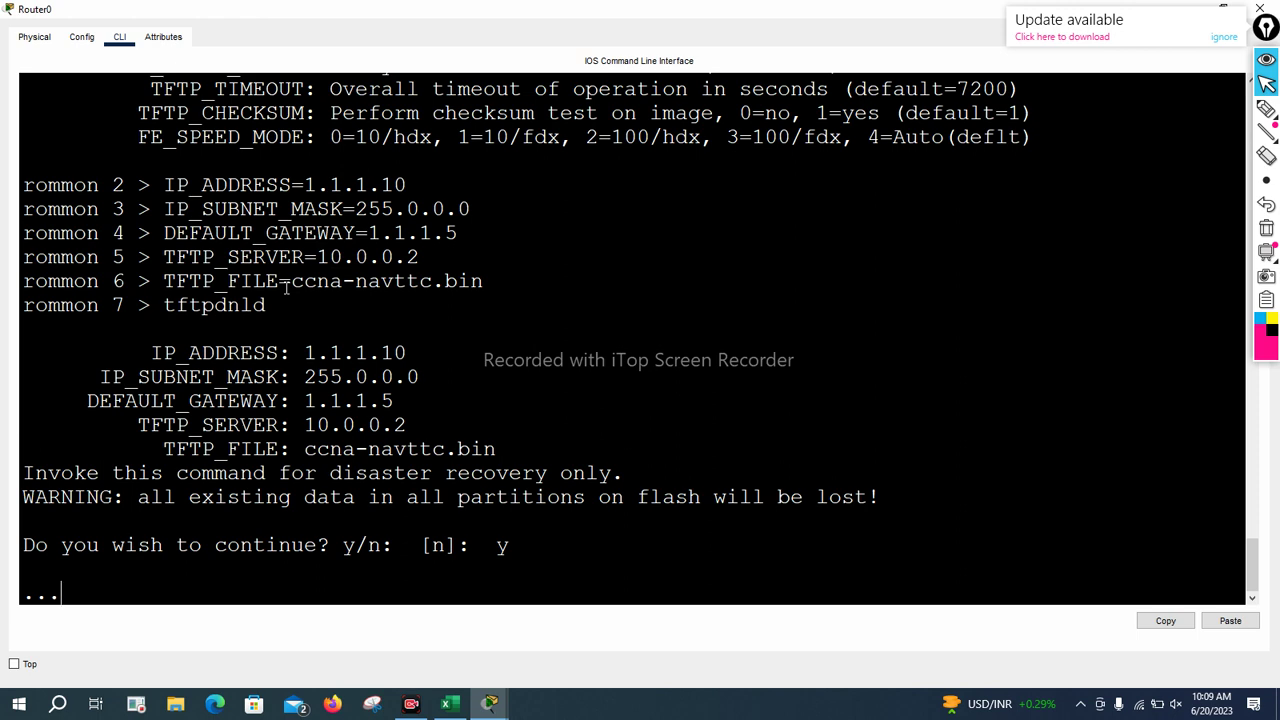
pyautogui.hotkey('ctrl', 'c')
pyautogui.write('reset')
pyautogui.press('Return')
pyautogui.press('Return')
pyautogui.press('Return')
pyautogui.press('Return')
pyautogui.press('Return')
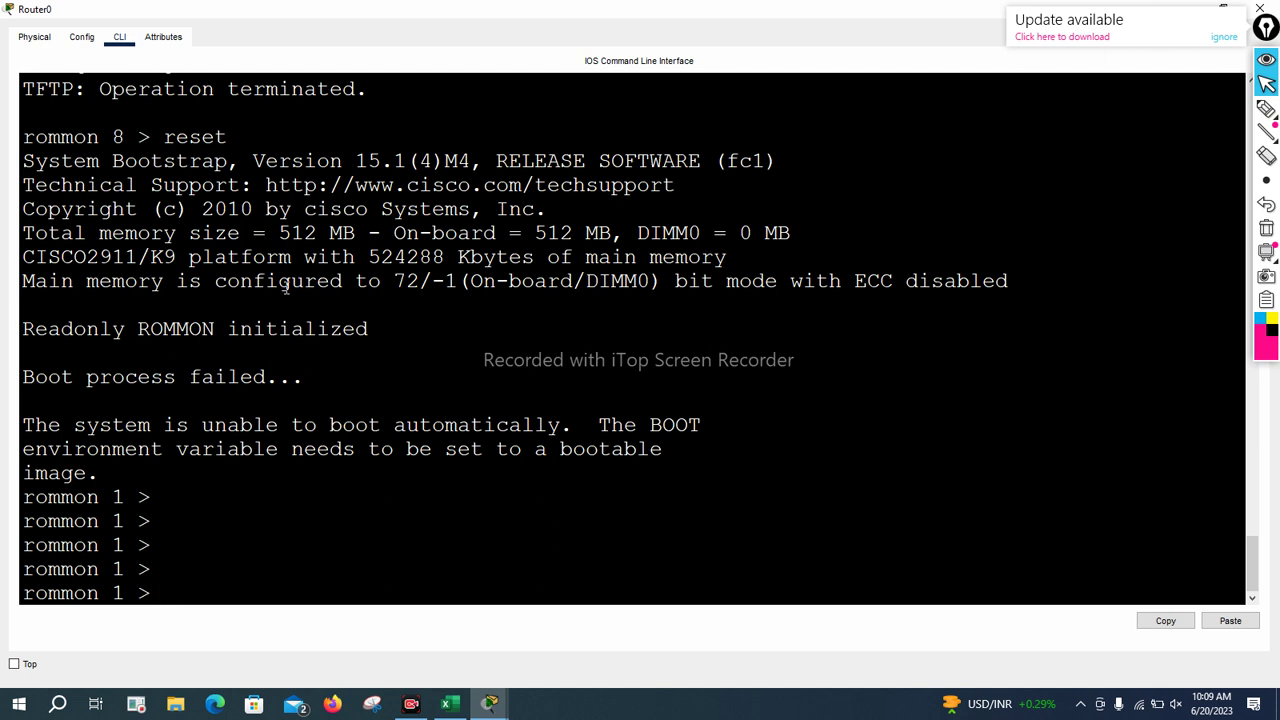
# Enter the misspelled tfptdnld (rejected), then run tftpdnld to show its usage help
pyautogui.write('tfptdnld')
pyautogui.press('Return')
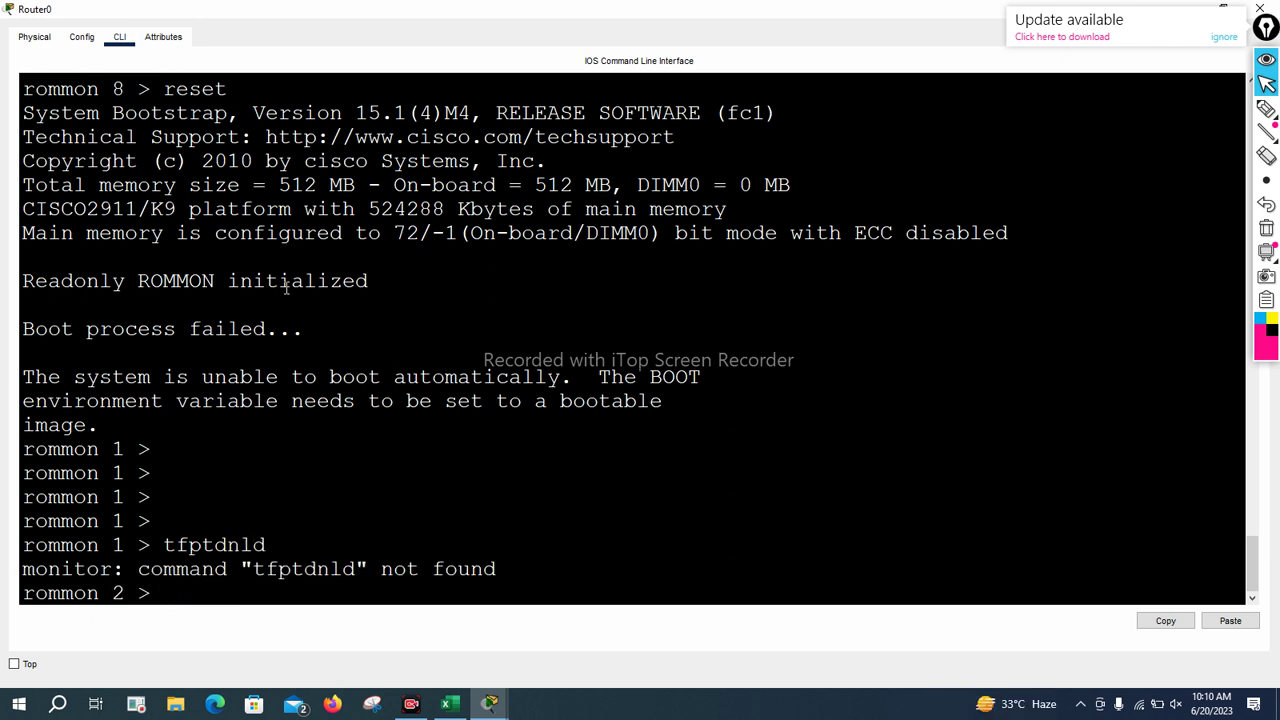
pyautogui.write('tftpdnld')
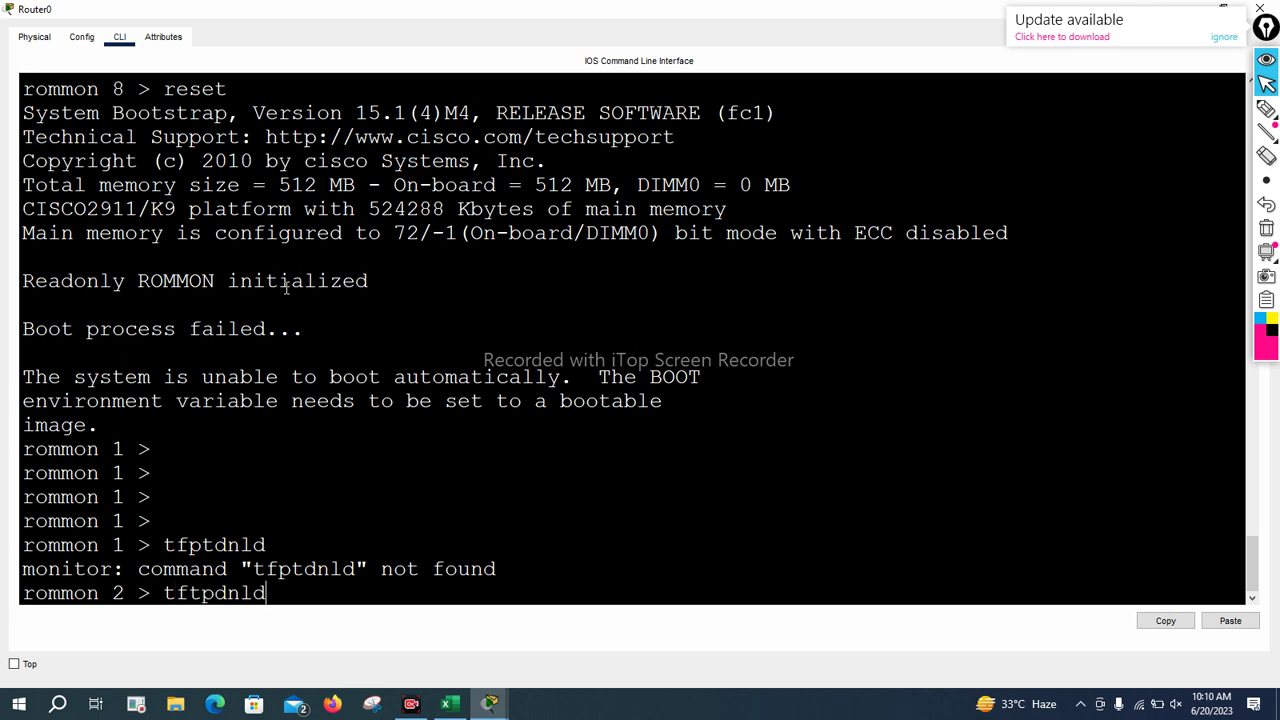
pyautogui.press('Return')
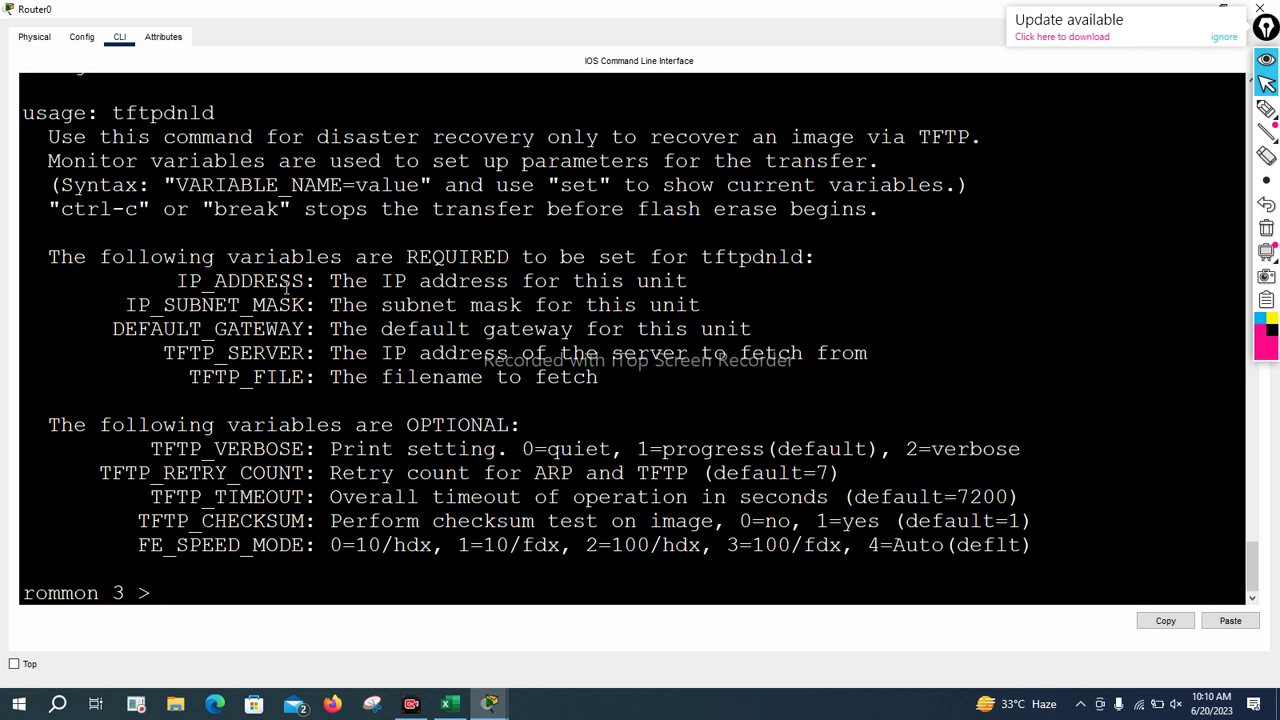
# Set IP_ADDRESS=10.0.0.10 at the rommon 3 prompt using the pasted variable name
pyautogui.moveTo(178, 281); pyautogui.dragTo(306, 283)
pyautogui.rightClick(303, 290)
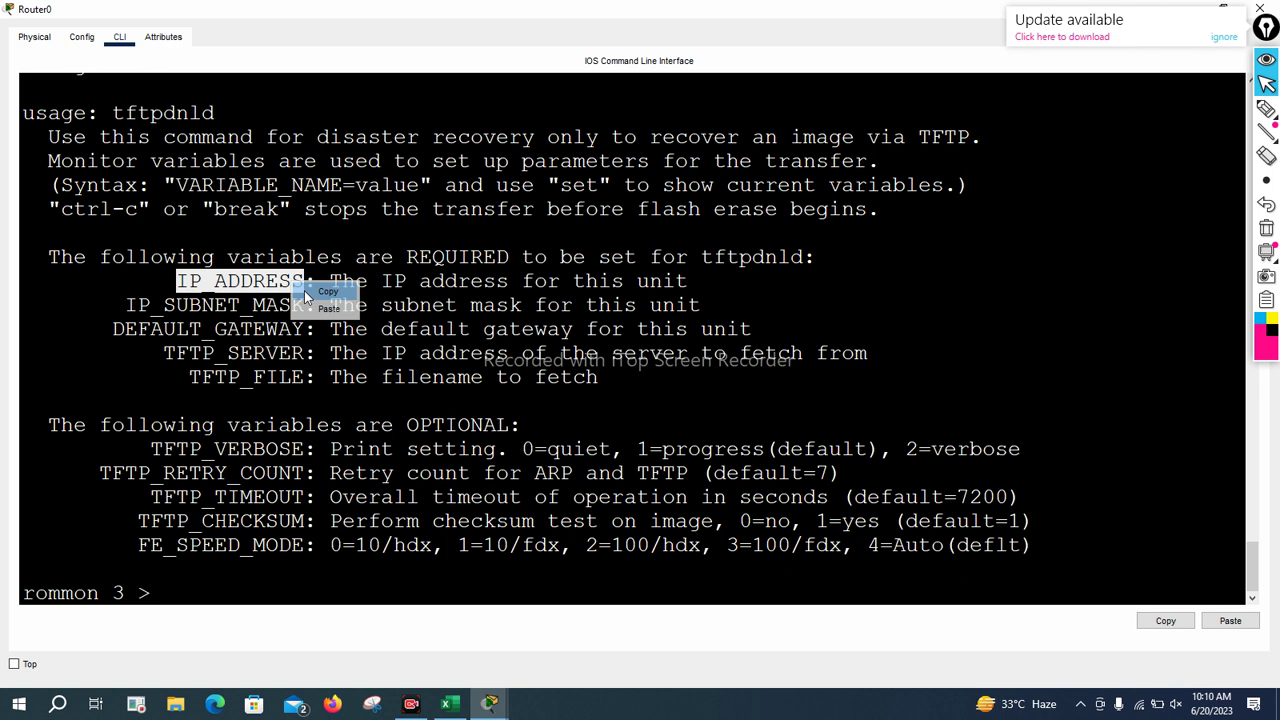
pyautogui.click(310, 307)
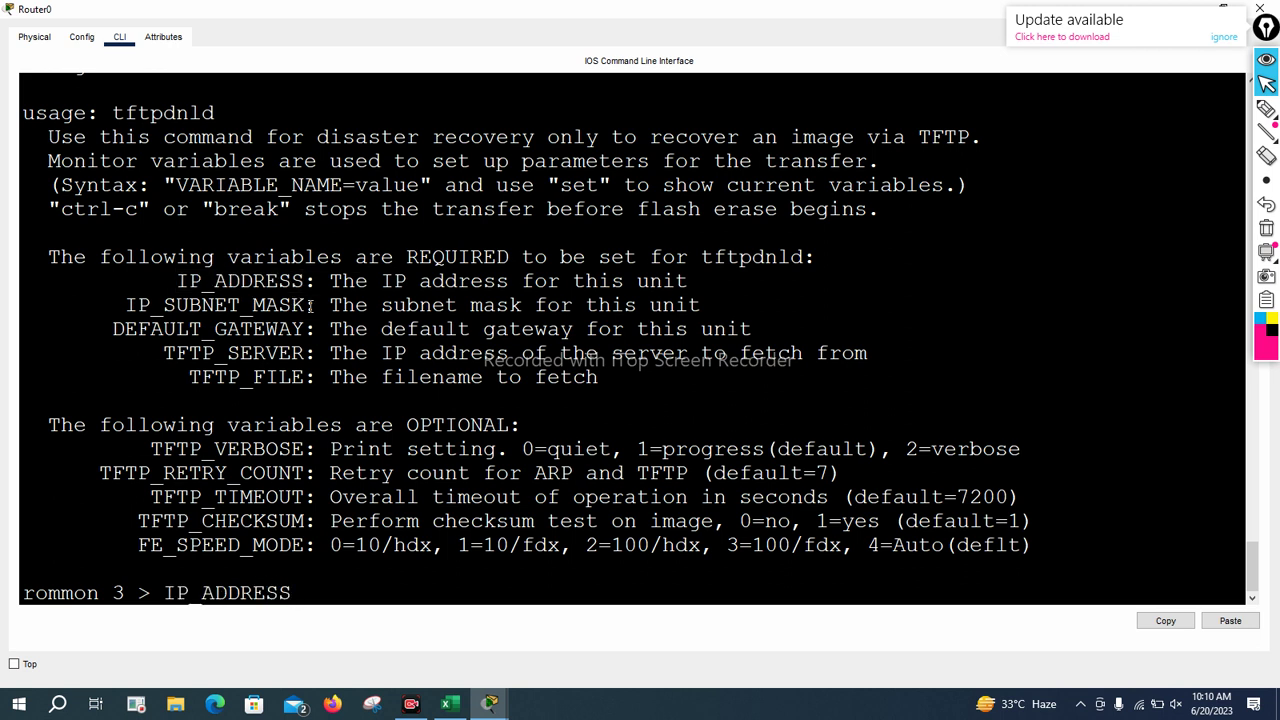
pyautogui.write('=10.0.0.10')
pyautogui.press('Return')
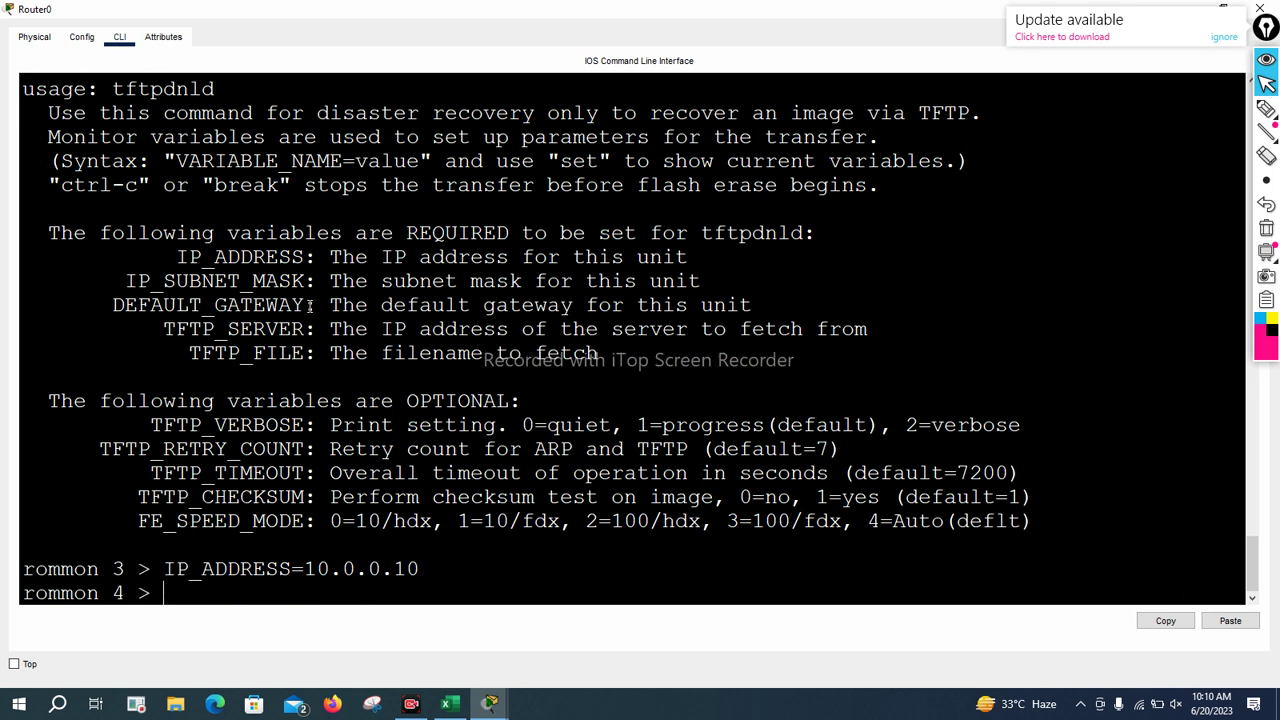
# Set IP_SUBNET_MASK=255.0.0.0 at the rommon 4 prompt
pyautogui.moveTo(126, 280); pyautogui.dragTo(310, 272)
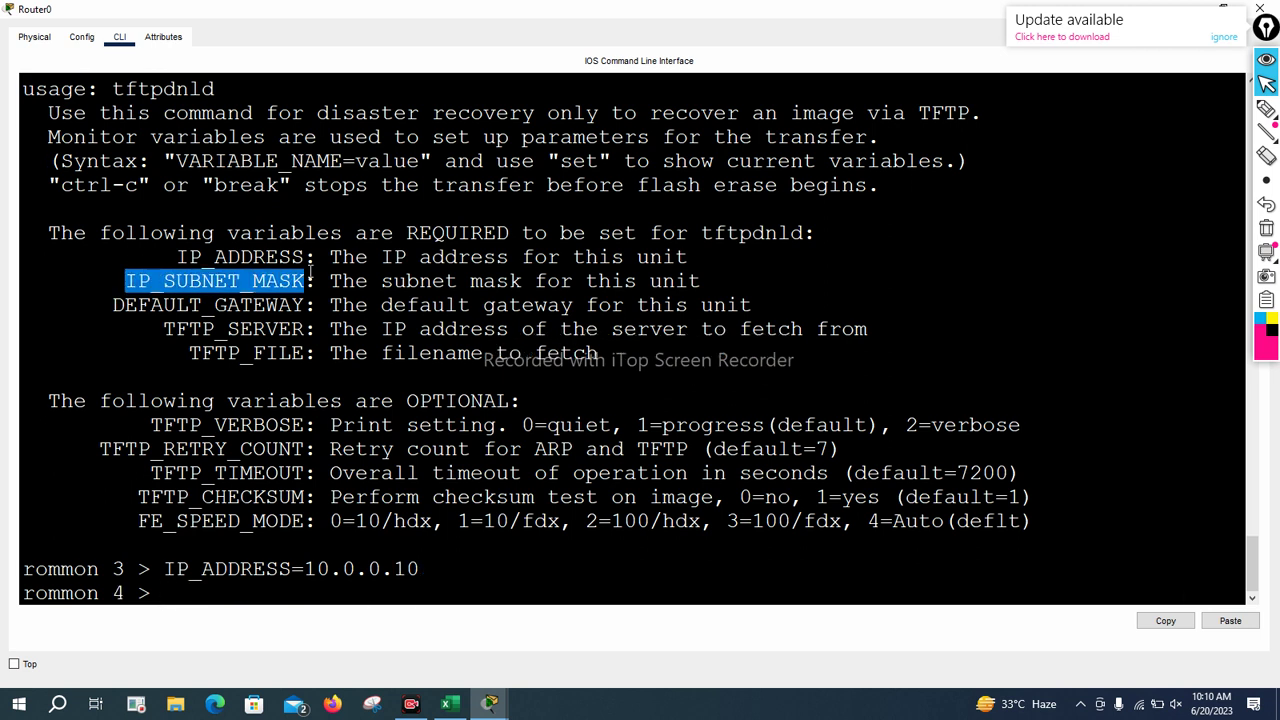
pyautogui.rightClick(306, 276)
pyautogui.click(336, 283)
pyautogui.rightClick(302, 284)
pyautogui.click(325, 306)
pyautogui.write('=')
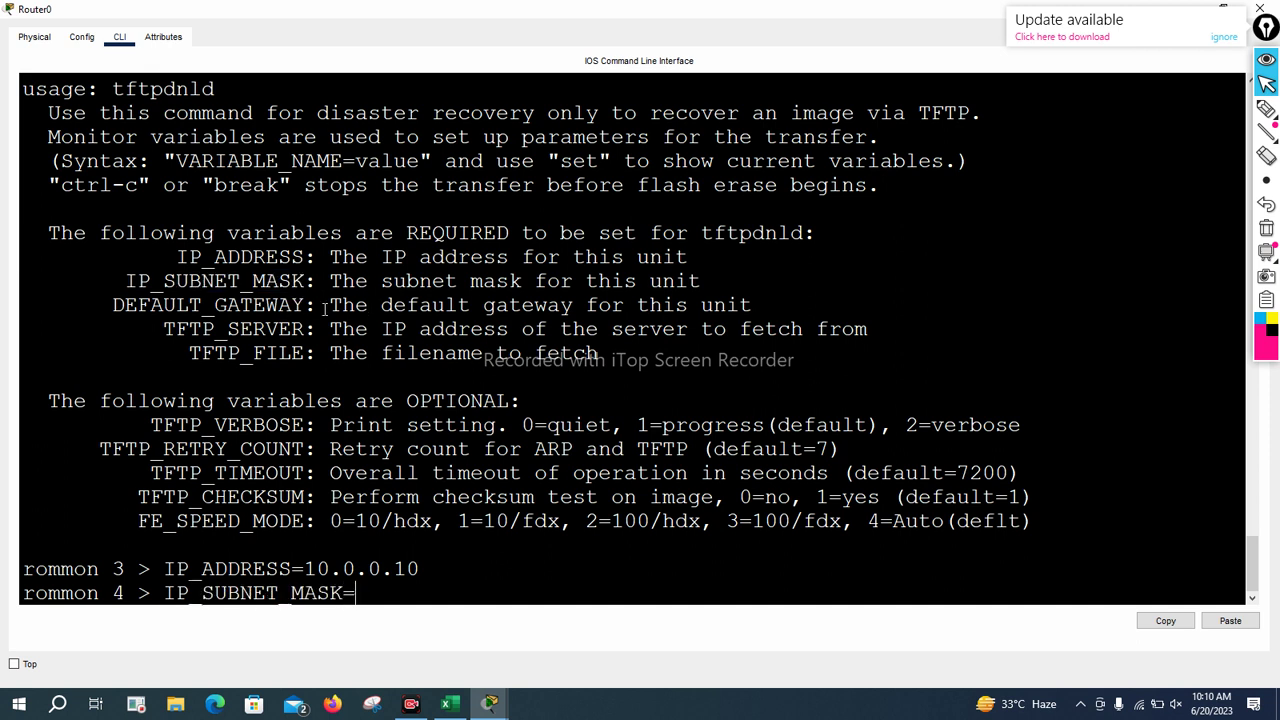
pyautogui.write('255.0.0.0')
pyautogui.press('Return')
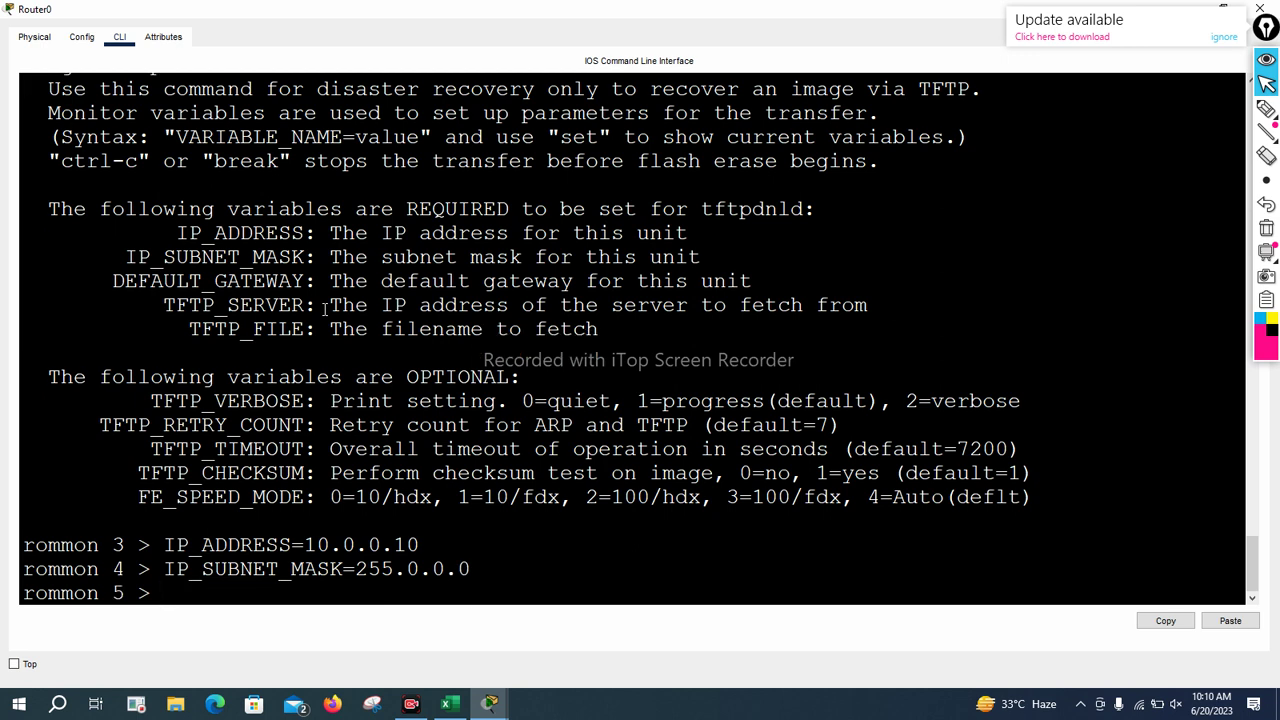
# Set DEFAULT_GATEWAY=10.0.0.5 at the rommon 5 prompt
pyautogui.moveTo(113, 281); pyautogui.dragTo(304, 281)
pyautogui.rightClick(304, 281)
pyautogui.click(314, 287)
pyautogui.rightClick(318, 285)
pyautogui.click(331, 305)
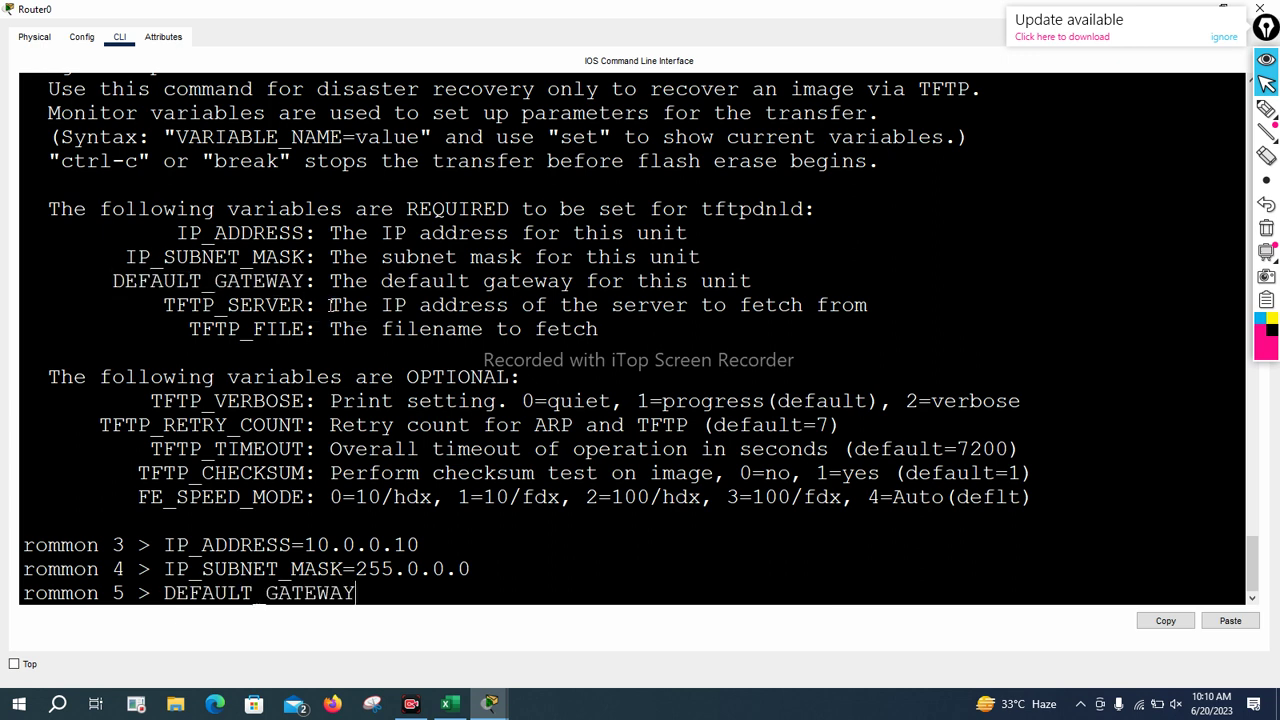
pyautogui.write('=10.0.0.')
pyautogui.write('5')
pyautogui.press('Return')
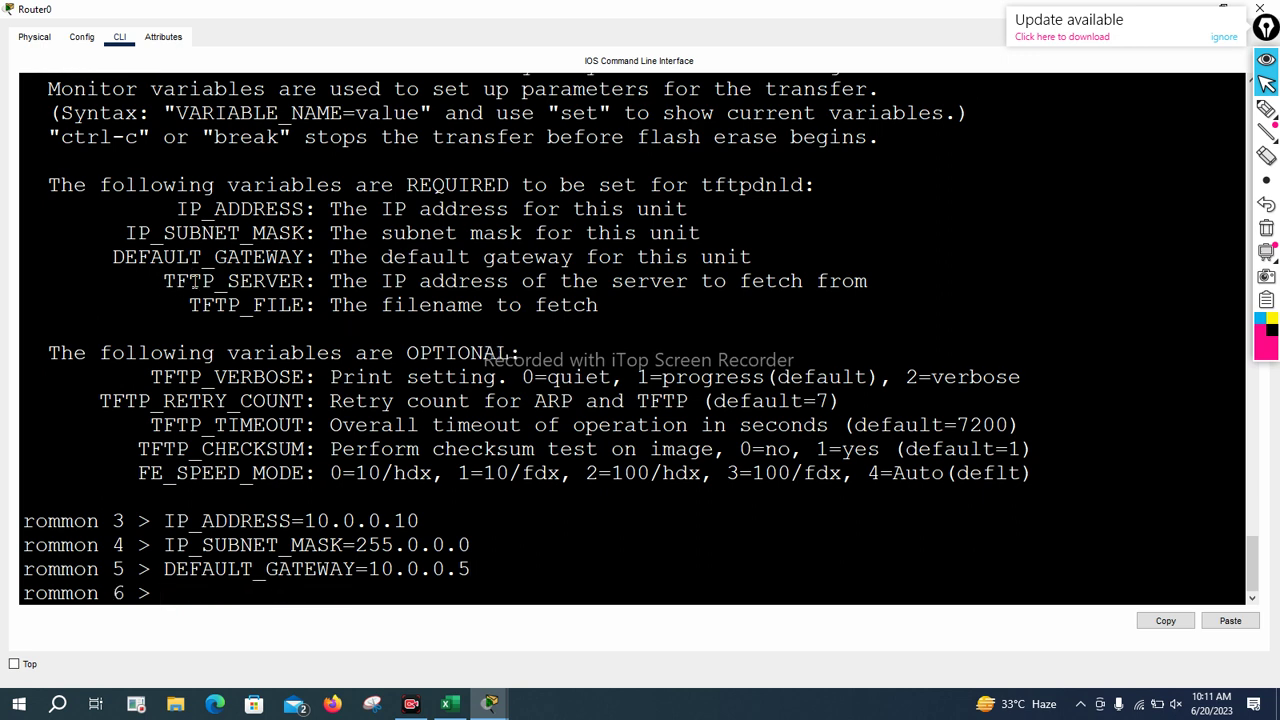
# Set TFTP_SERVER=10.0.0.2 at the rommon 6 prompt
pyautogui.moveTo(166, 280); pyautogui.dragTo(305, 283)
pyautogui.rightClick(313, 288)
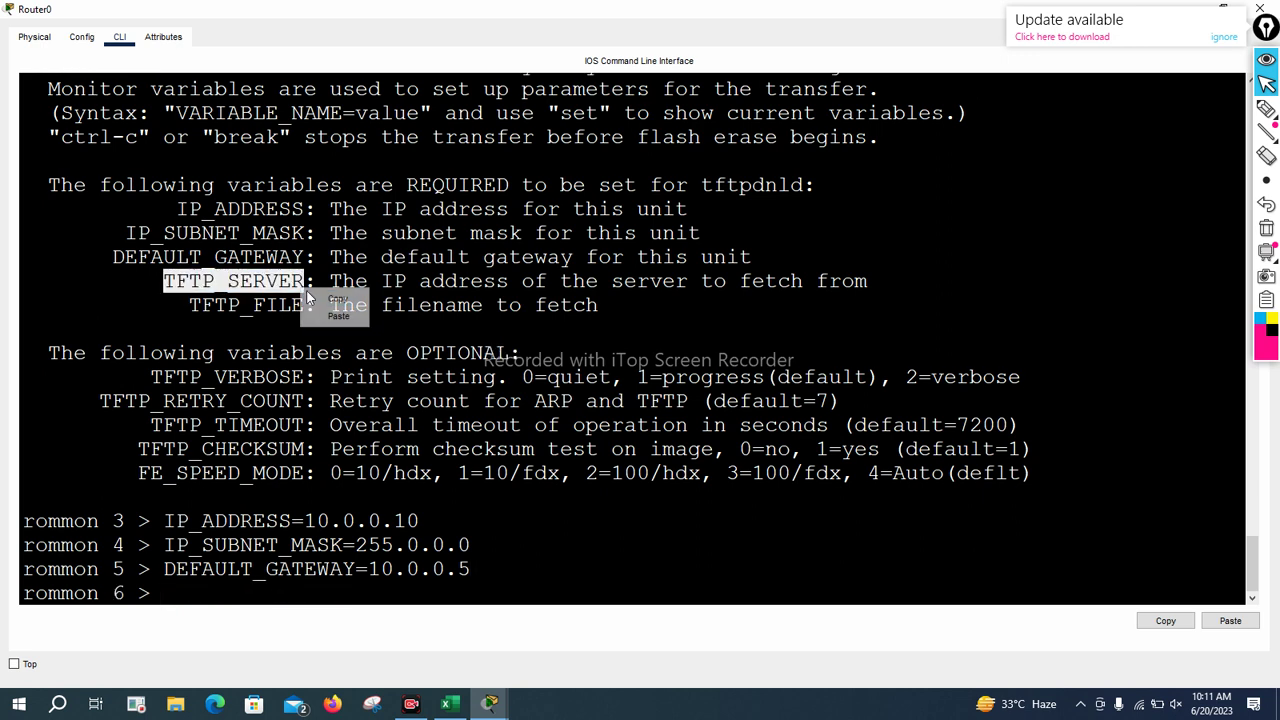
pyautogui.click(322, 312)
pyautogui.write('=')
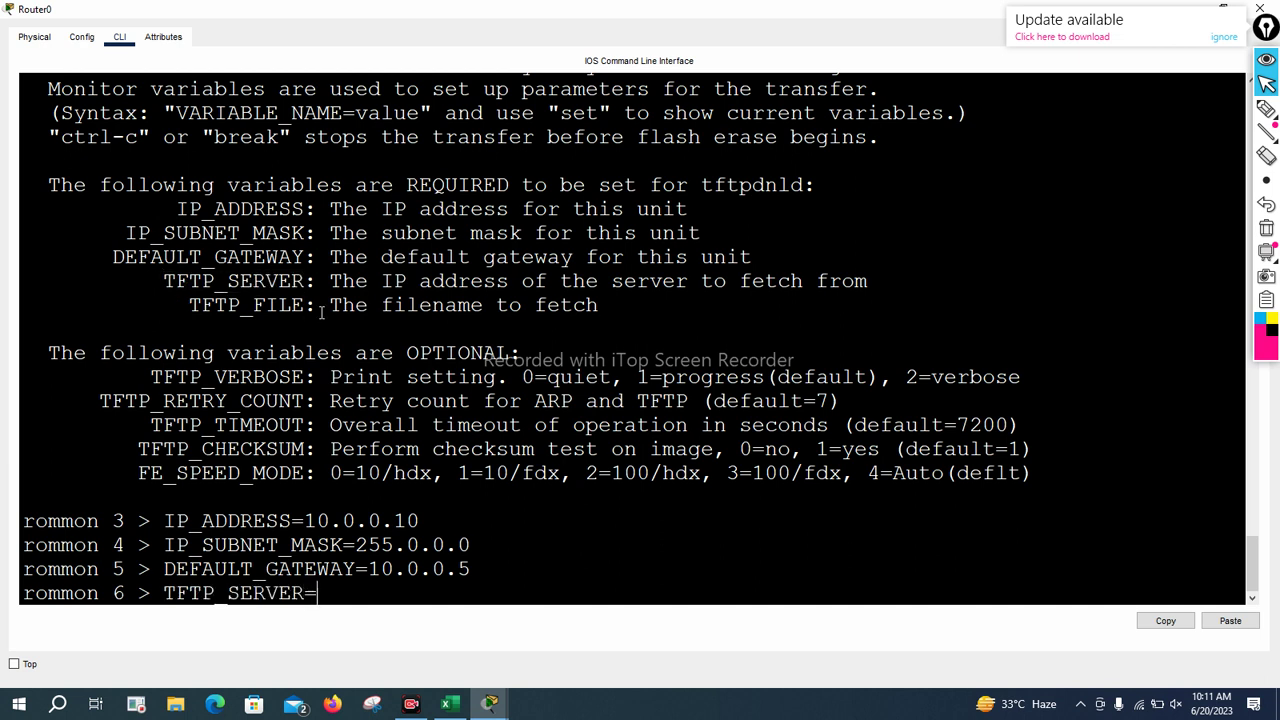
pyautogui.write('10.0.0.2')
pyautogui.press('Return')
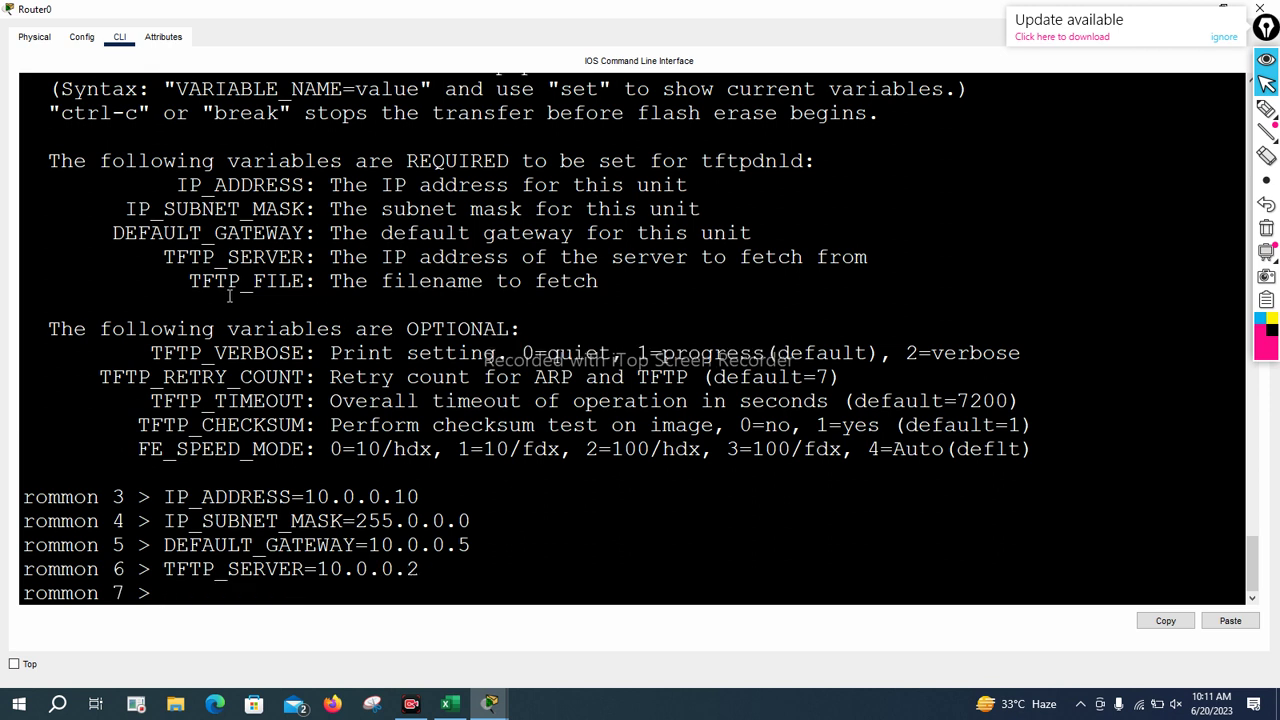
# Set TFTP_FILE=ccna-navttc.bin at the rommon 7 prompt
pyautogui.moveTo(189, 282)
pyautogui.mouseDown()
pyautogui.moveTo(310, 281)
pyautogui.moveTo(189, 281)
pyautogui.mouseUp()
pyautogui.rightClick(210, 280)
pyautogui.click(230, 285)
pyautogui.rightClick(230, 282)
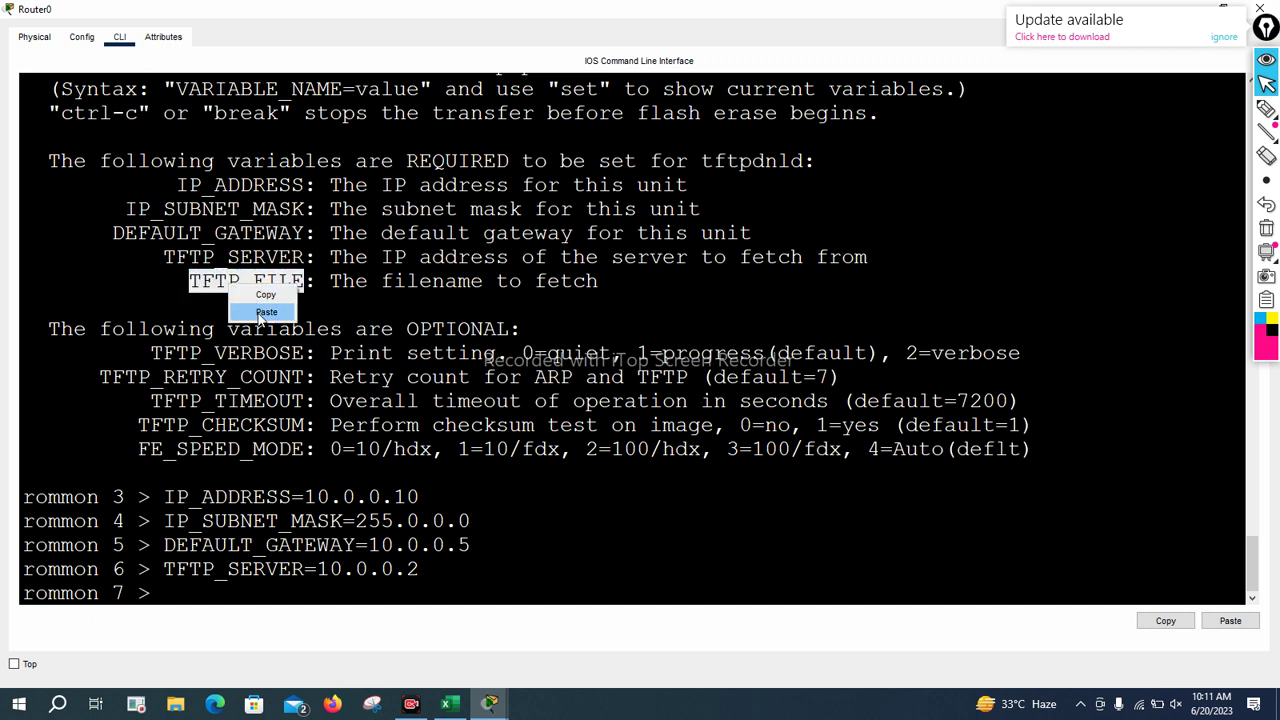
pyautogui.click(258, 313)
pyautogui.write('=')
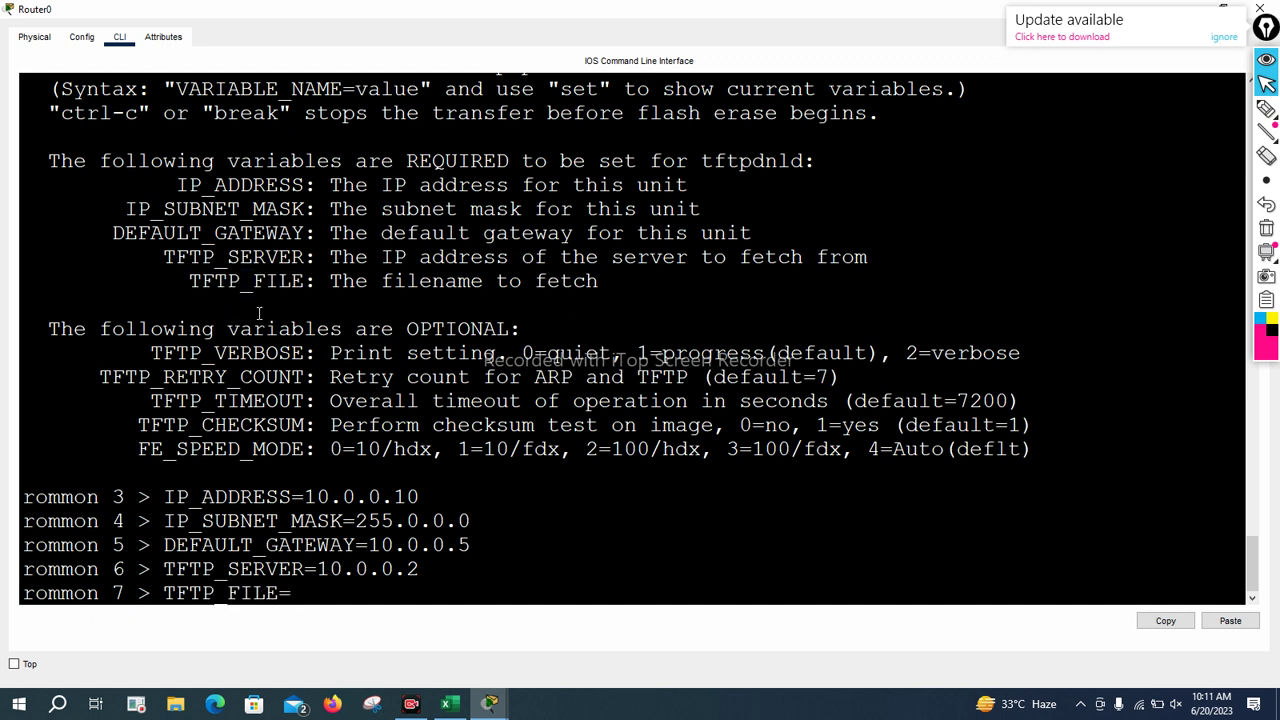
pyautogui.write('ccna-navttc')
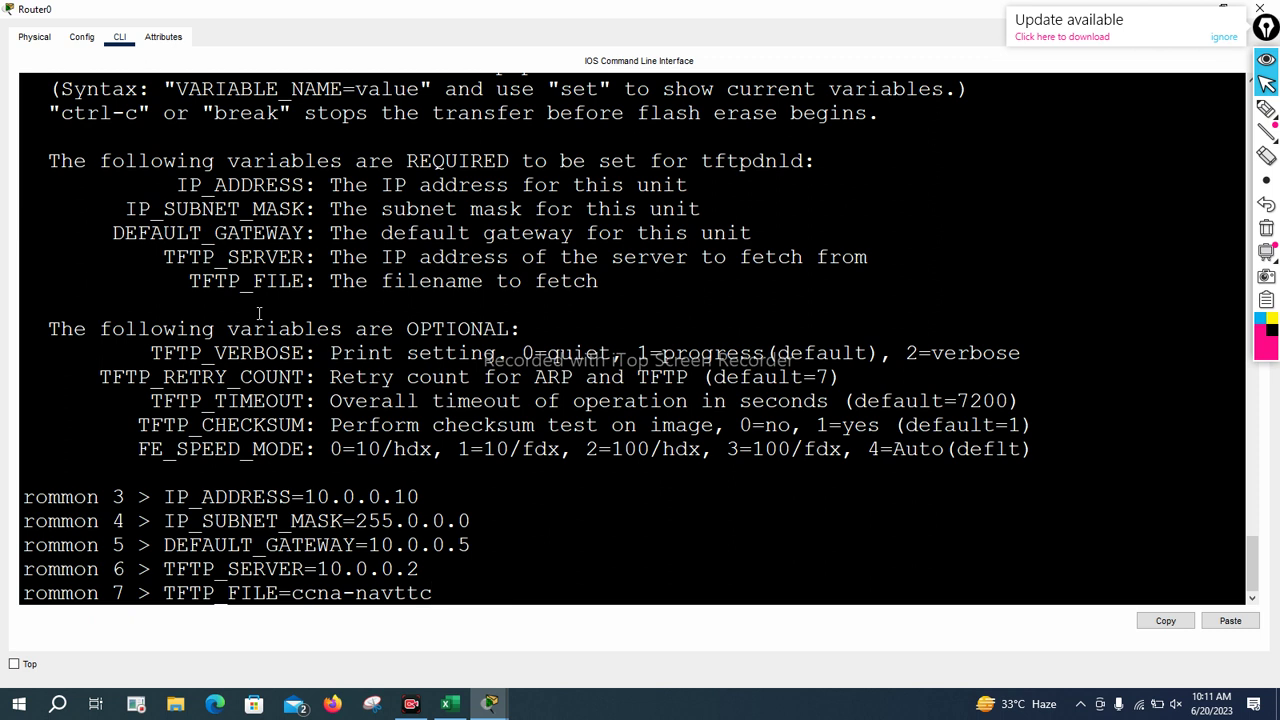
pyautogui.write('.bin')
pyautogui.press('Return')
# Run tftpdnld and confirm with y to download ccna-navttc.bin and program flash
pyautogui.write('te')
pyautogui.press('BackSpace')
pyautogui.write('ft')
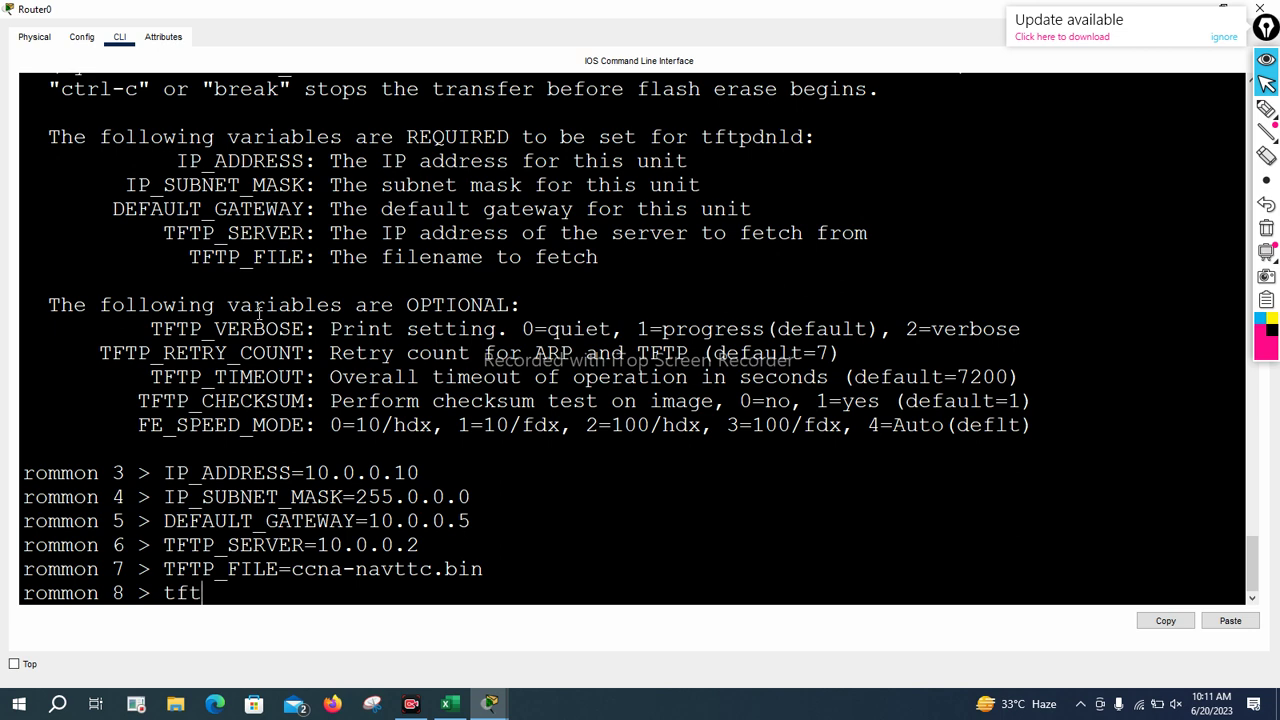
pyautogui.write('pdnld')
pyautogui.press('Return')
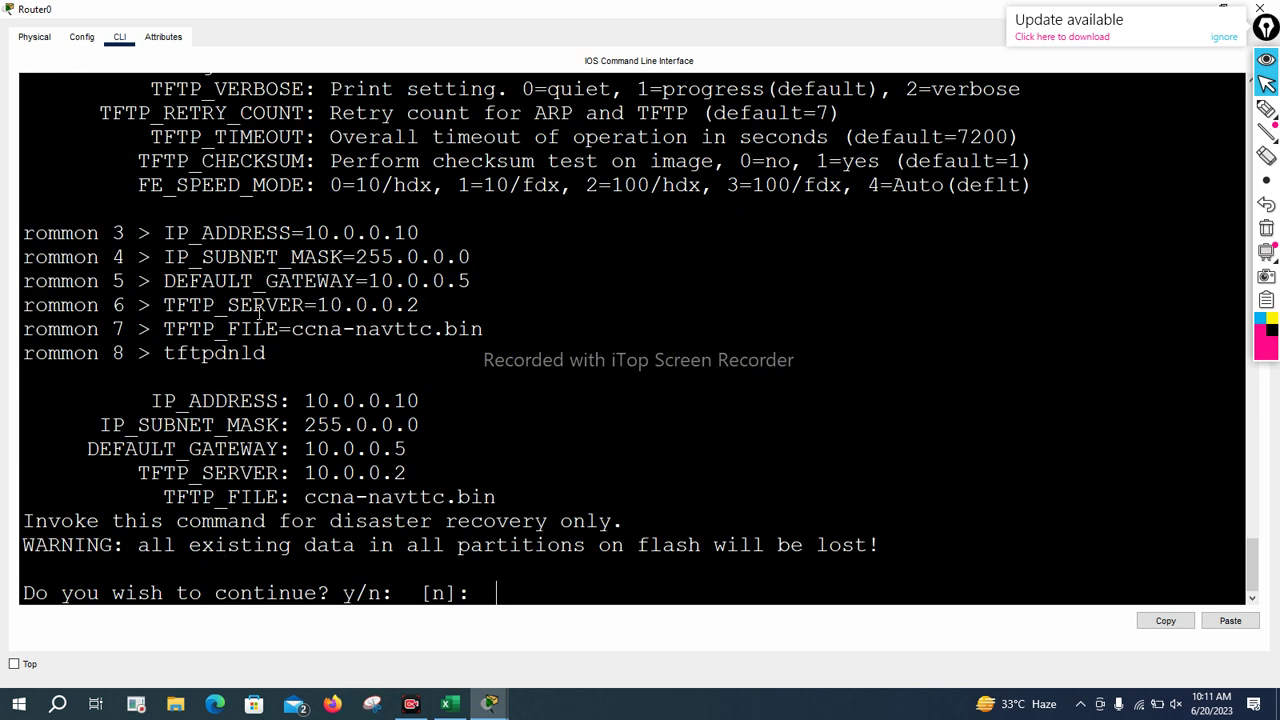
pyautogui.write('y')
pyautogui.press('Return')
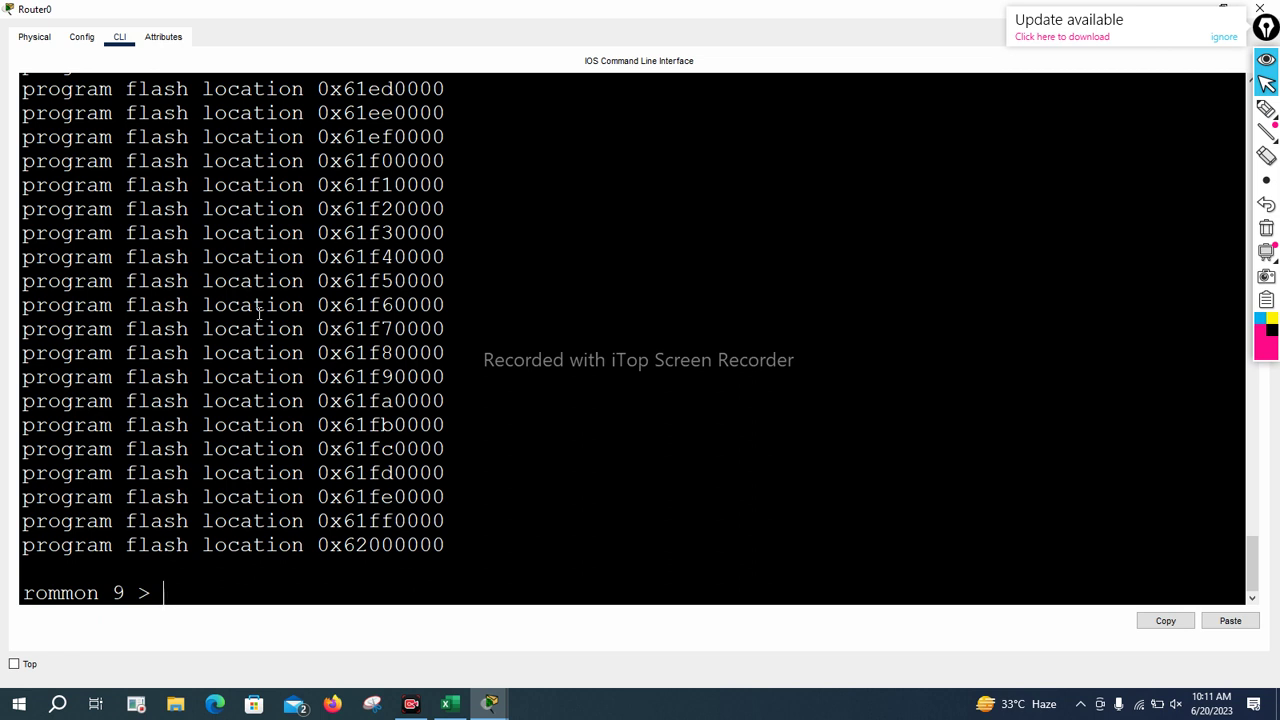
# Review the flash programming output and type reset at the rommon 9 prompt
pyautogui.scroll(19, 313, 328)
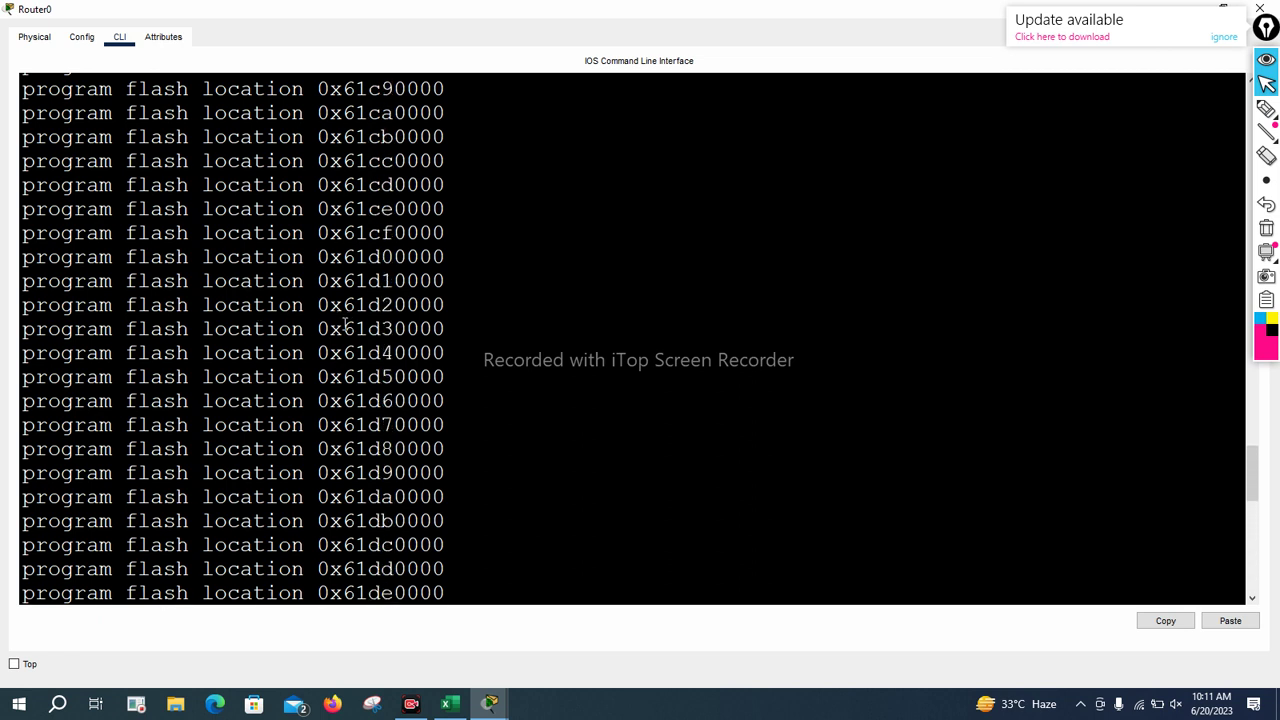
pyautogui.scroll(20, 345, 322)
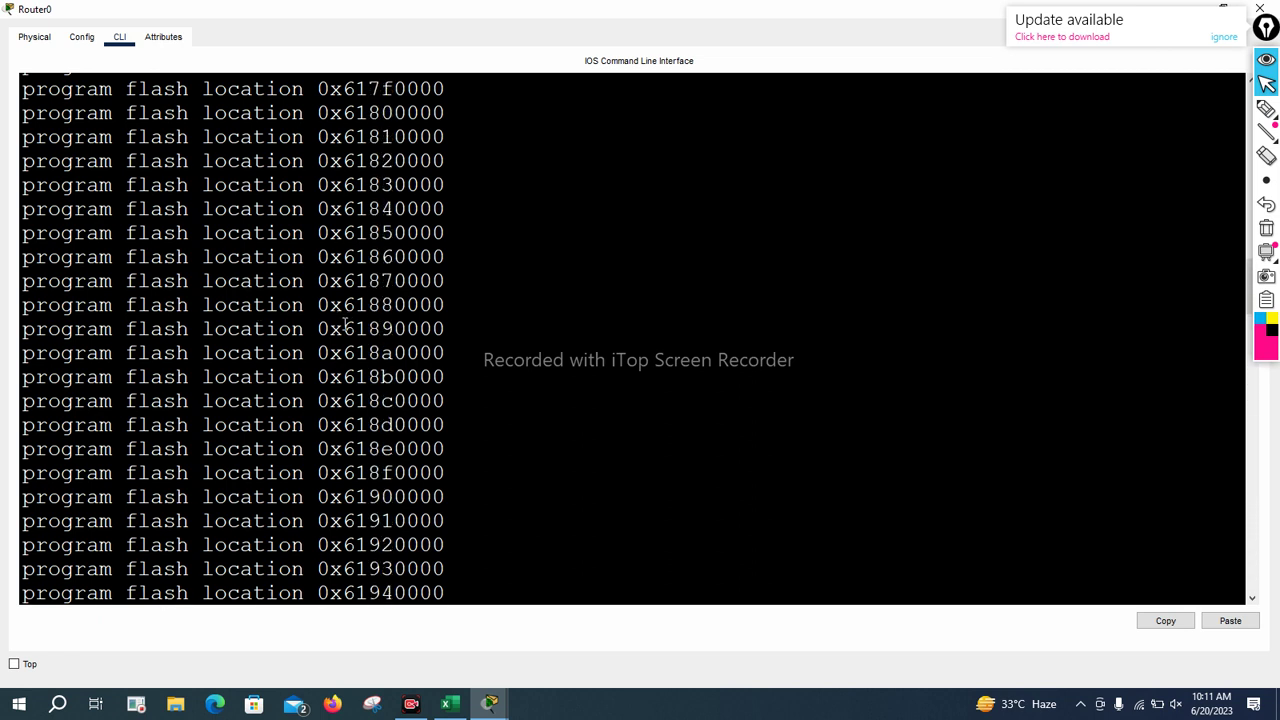
pyautogui.scroll(-17, 686, 506)
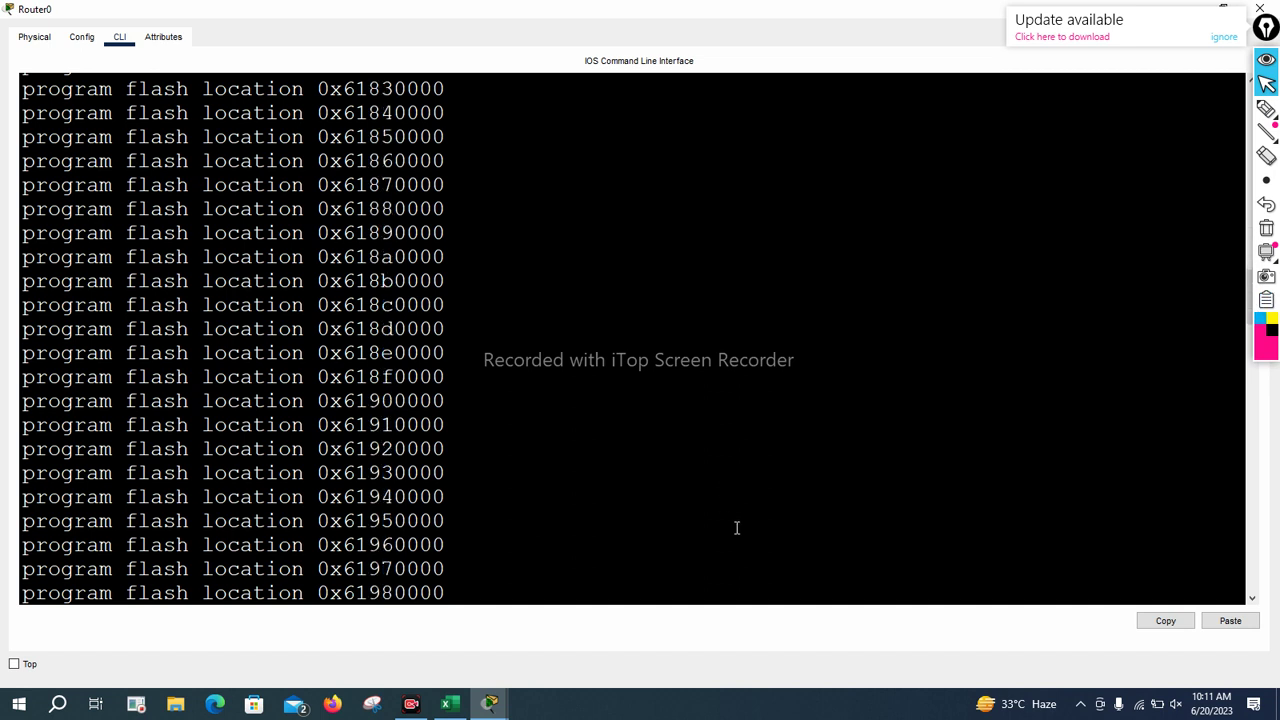
pyautogui.press('Return')
pyautogui.press('Return')
pyautogui.press('Return')
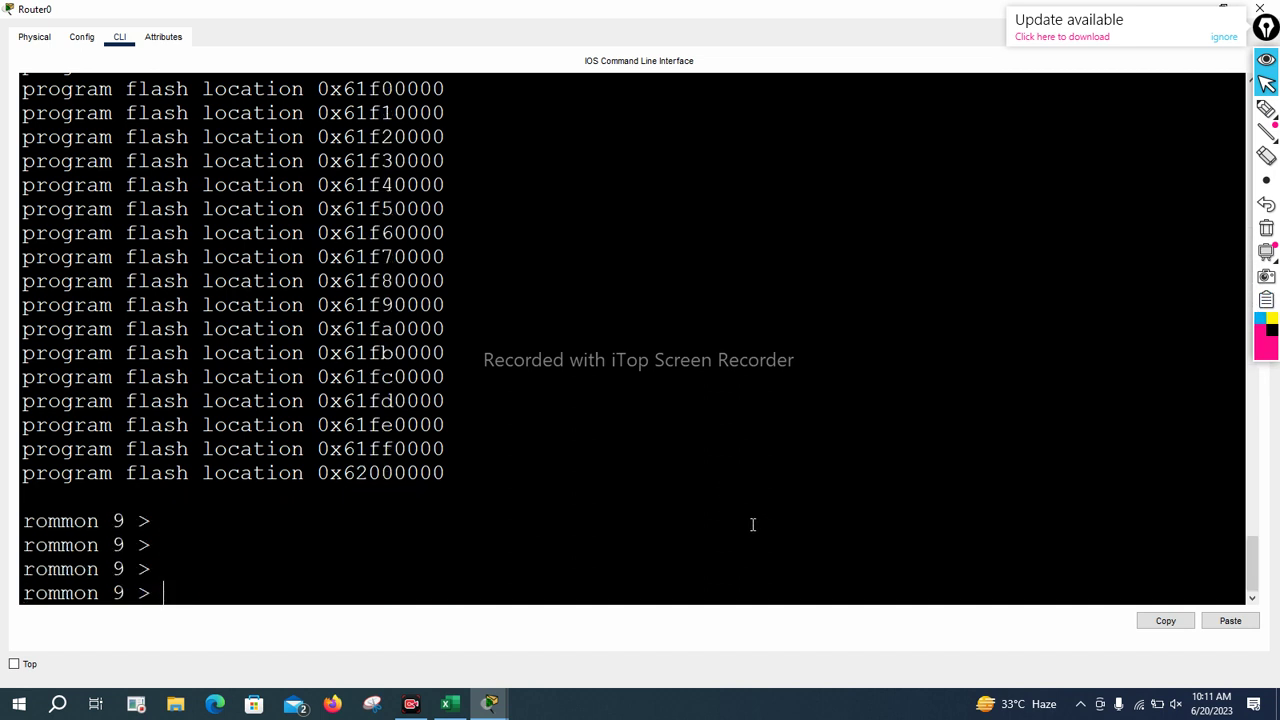
pyautogui.write('reset')
# Reboot Router0 into IOS, enter enable mode, and run show ip int br showing Gig0/0 at 10.0.0.1
pyautogui.press('Return')
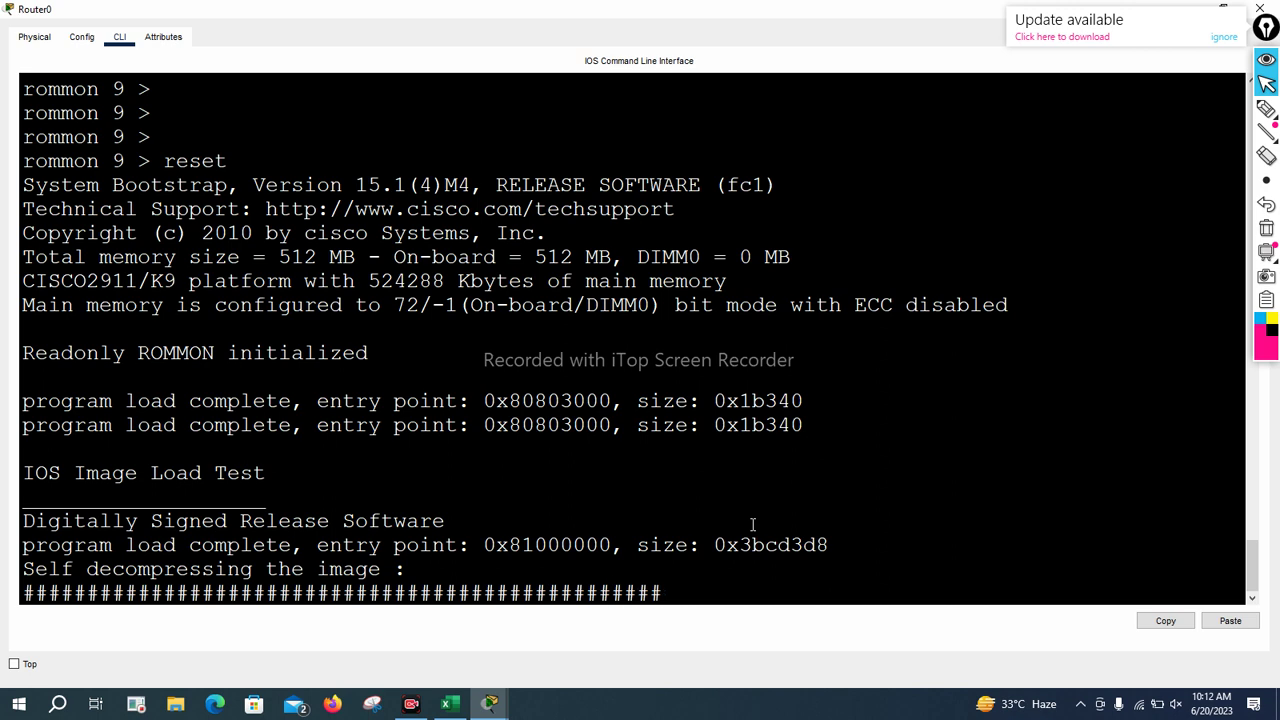
pyautogui.press('Return')
pyautogui.press('Return')
pyautogui.press('Return')
pyautogui.press('Return')
pyautogui.press('Return')
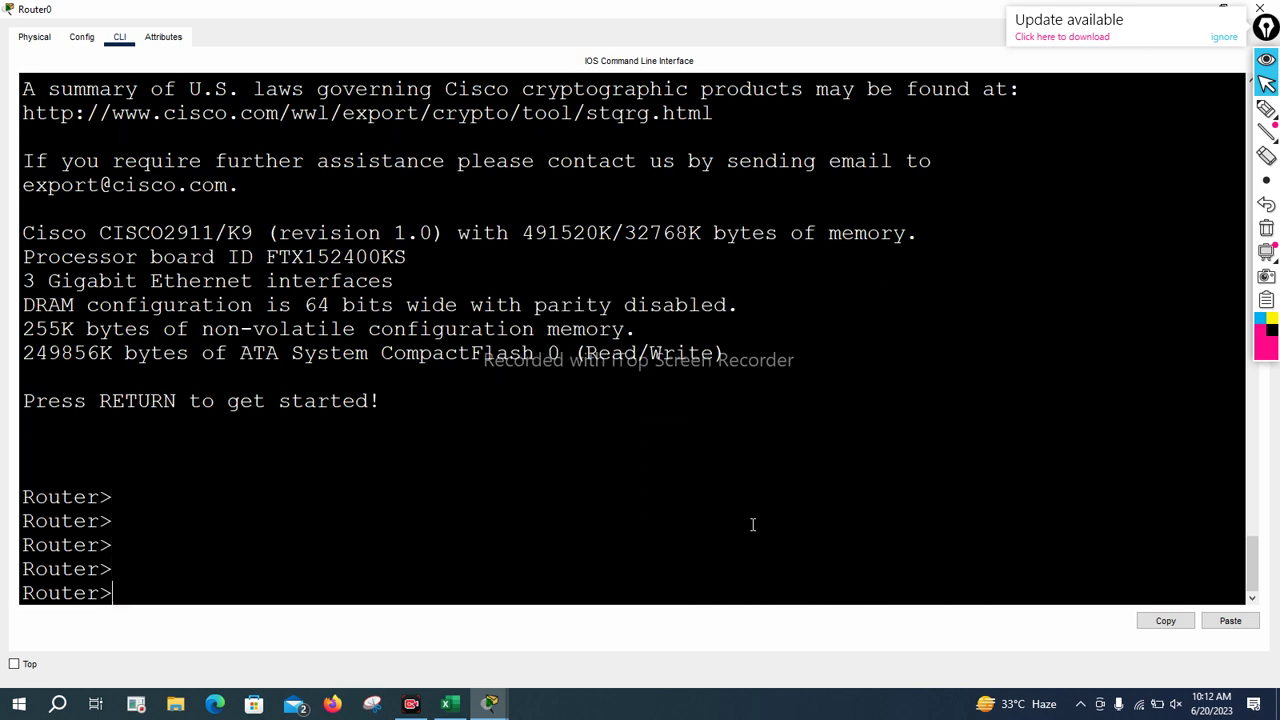
pyautogui.write('en')
pyautogui.press('Return')
pyautogui.press('Return')
pyautogui.press('Return')
pyautogui.press('Return')
pyautogui.press('Return')
pyautogui.write('sh')
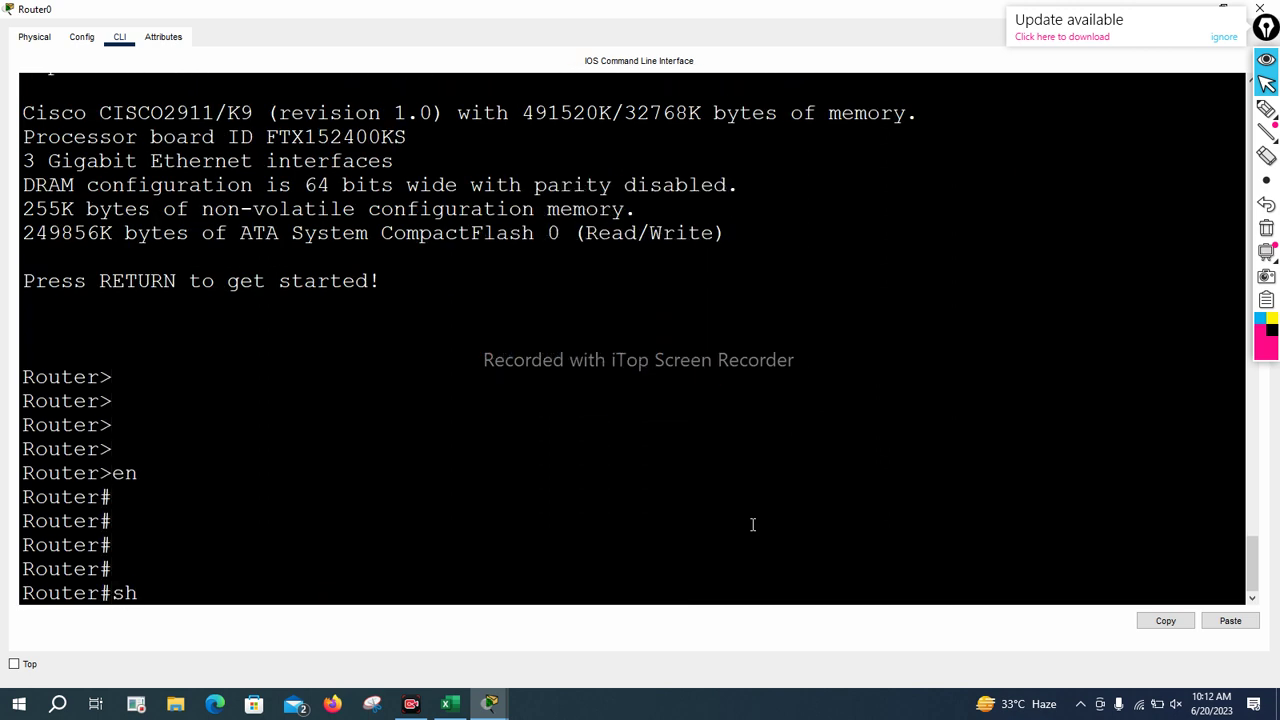
pyautogui.write('ow ip int br')
pyautogui.press('Return')
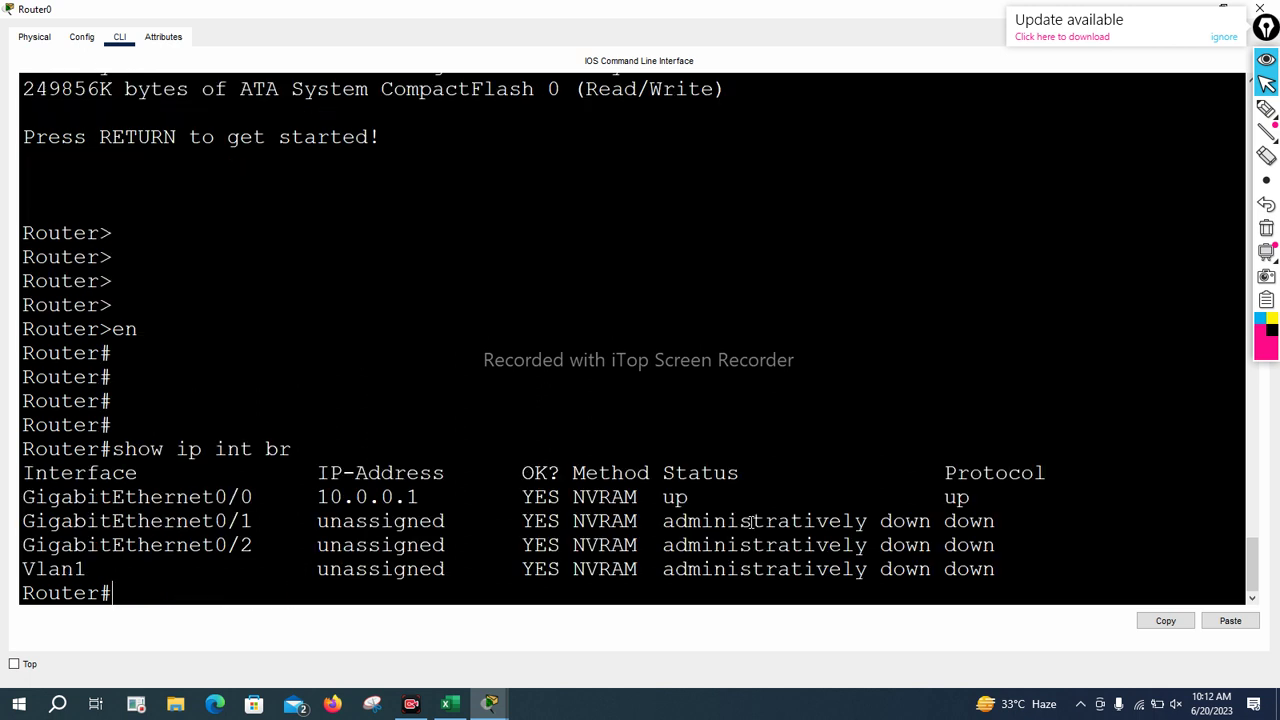
pyautogui.moveTo(318, 496); pyautogui.dragTo(431, 496)
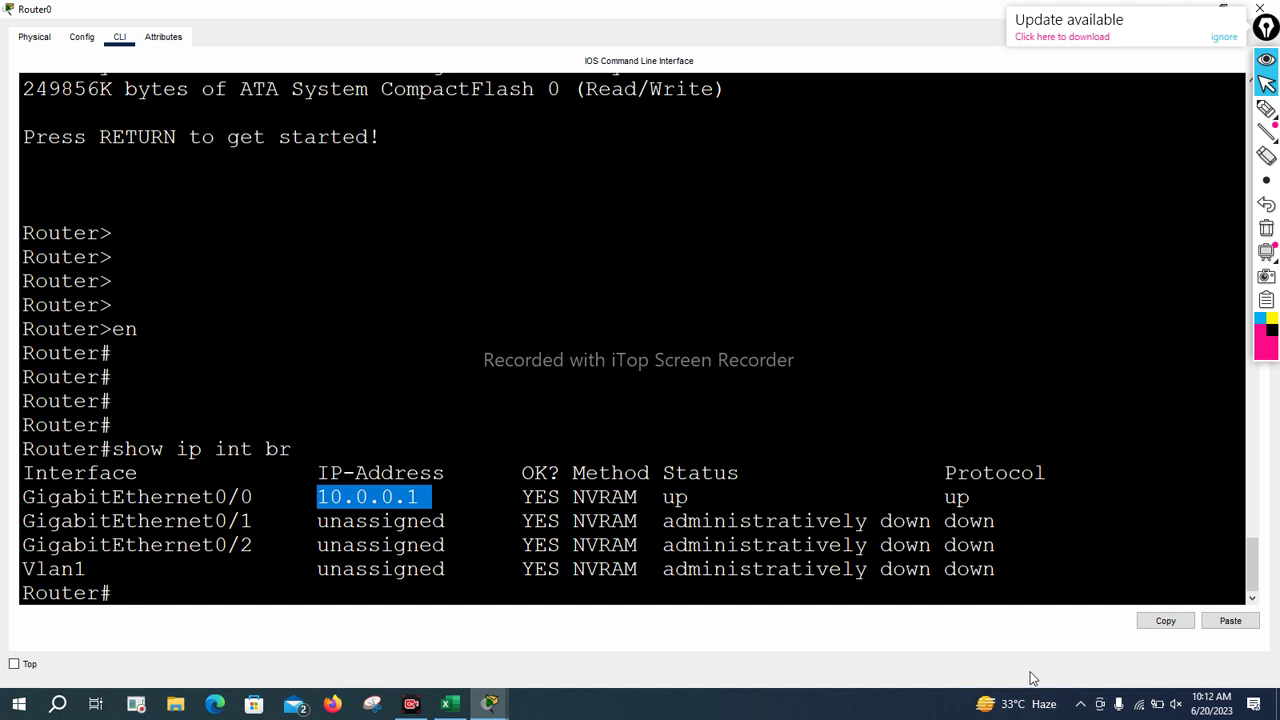
pyautogui.moveTo(316, 510)
pyautogui.mouseDown()
pyautogui.moveTo(424, 511)
pyautogui.moveTo(430, 480)
pyautogui.moveTo(300, 486)
pyautogui.moveTo(350, 522)
pyautogui.mouseUp()
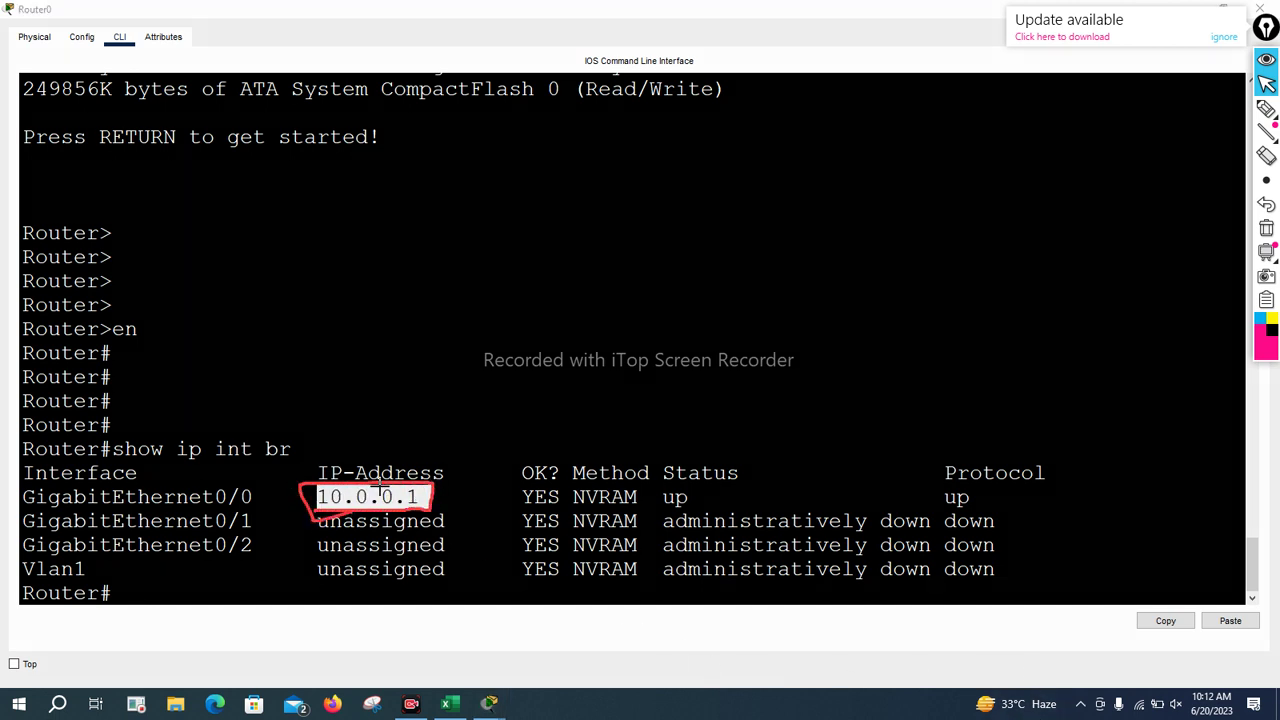
pyautogui.moveTo(382, 317); pyautogui.dragTo(396, 351)
pyautogui.click(407, 326)
pyautogui.moveTo(428, 296)
pyautogui.mouseDown()
pyautogui.moveTo(444, 320)
pyautogui.moveTo(470, 308)
pyautogui.mouseUp()
pyautogui.click(477, 291)
pyautogui.moveTo(498, 266); pyautogui.dragTo(506, 297)
pyautogui.click(540, 272)
pyautogui.moveTo(551, 248); pyautogui.dragTo(570, 280)
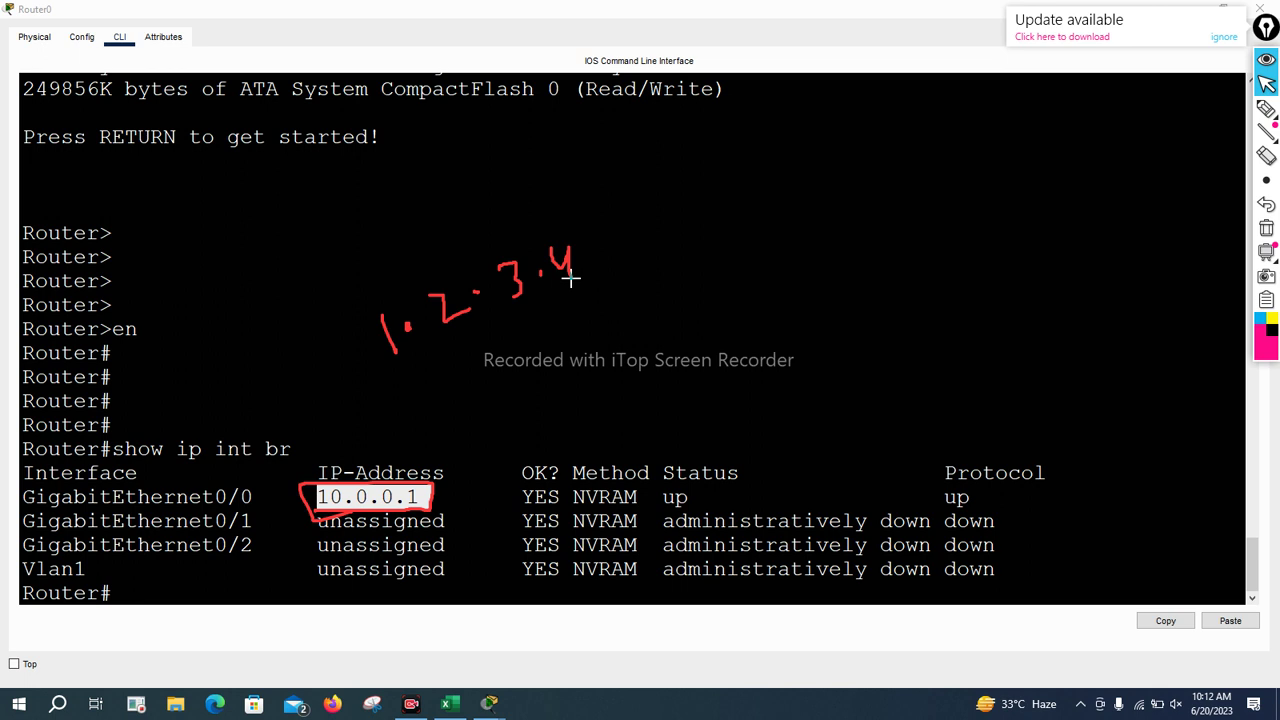
pyautogui.moveTo(701, 262)
pyautogui.mouseDown()
pyautogui.moveTo(713, 300)
pyautogui.moveTo(731, 268)
pyautogui.mouseUp()
pyautogui.moveTo(700, 345); pyautogui.dragTo(857, 291)
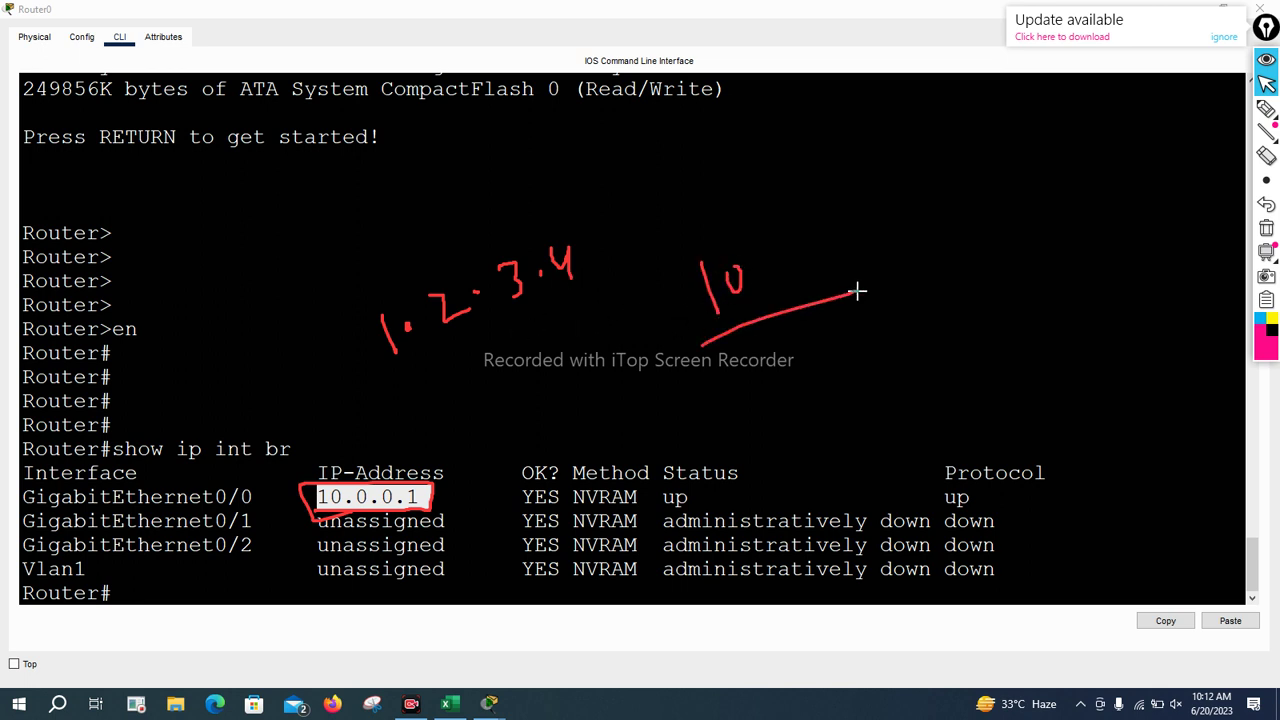
pyautogui.click(793, 257)
pyautogui.moveTo(834, 211); pyautogui.dragTo(850, 237)
pyautogui.click(876, 213)
pyautogui.moveTo(896, 195)
pyautogui.mouseDown()
pyautogui.moveTo(903, 212)
pyautogui.moveTo(920, 206)
pyautogui.mouseUp()
pyautogui.moveTo(960, 151)
pyautogui.mouseDown()
pyautogui.moveTo(972, 197)
pyautogui.moveTo(938, 189)
pyautogui.mouseUp()
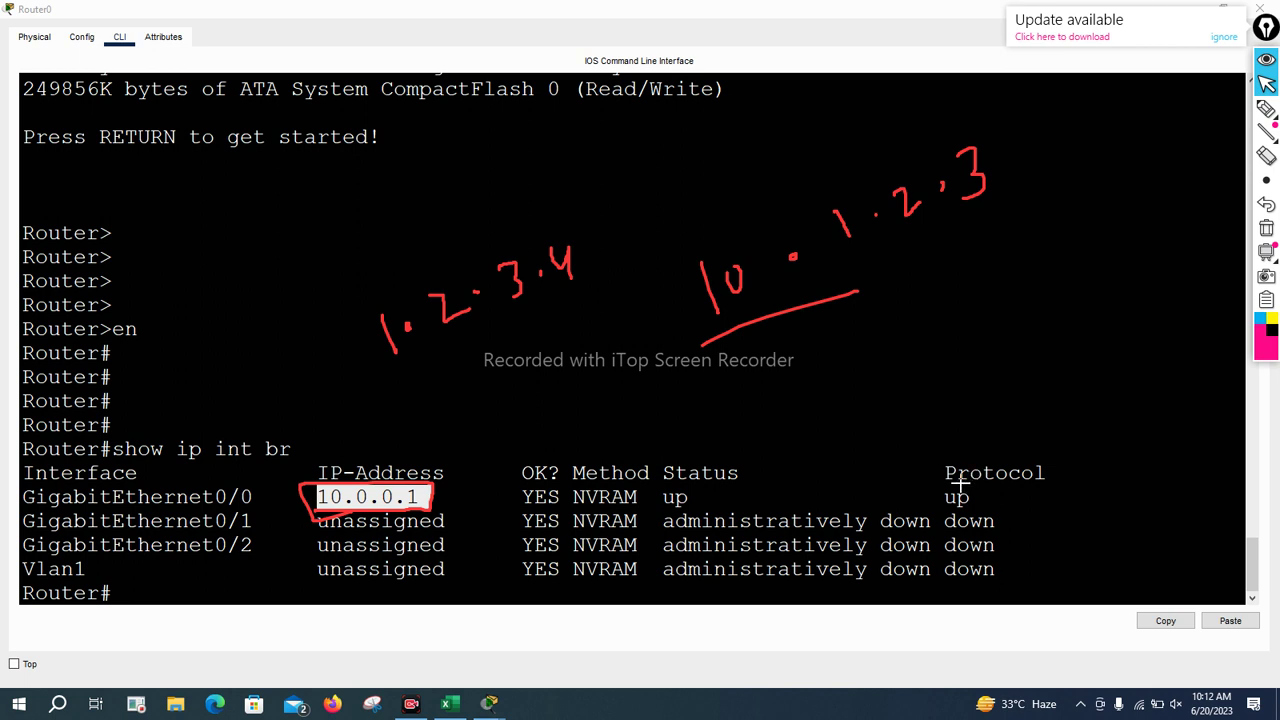
pyautogui.moveTo(706, 346); pyautogui.dragTo(916, 291)
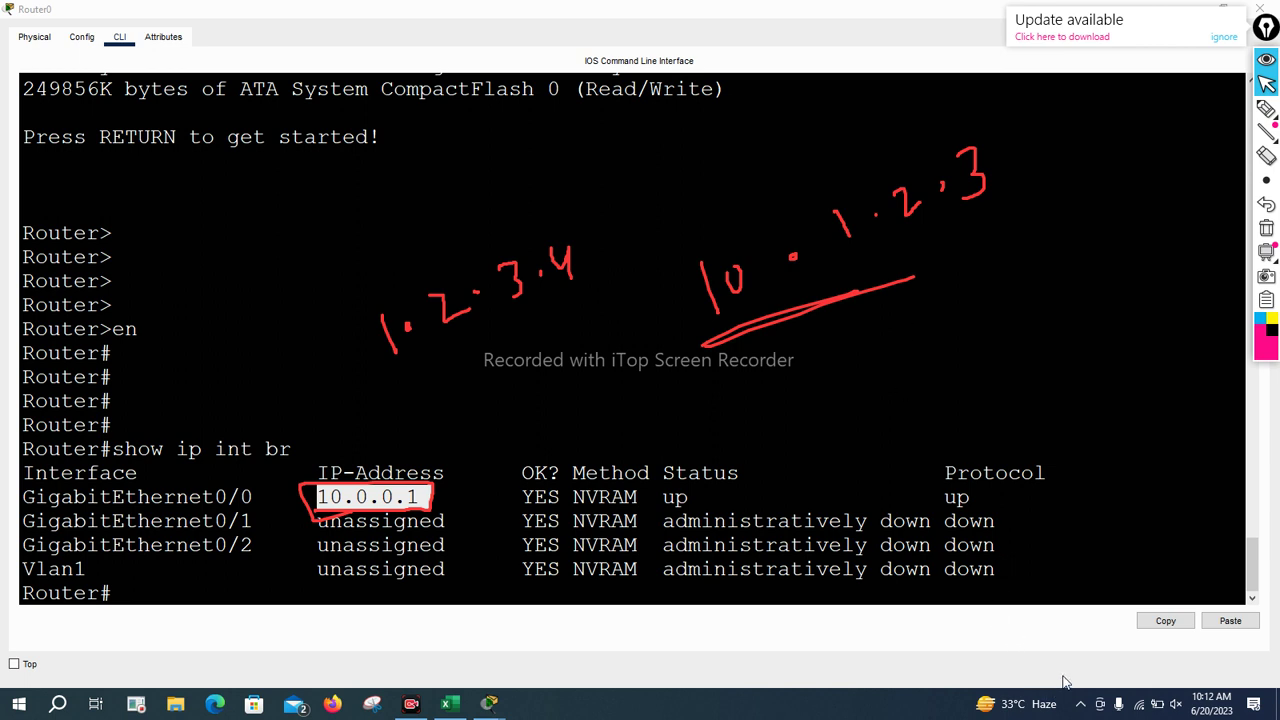
pyautogui.press('Delete')
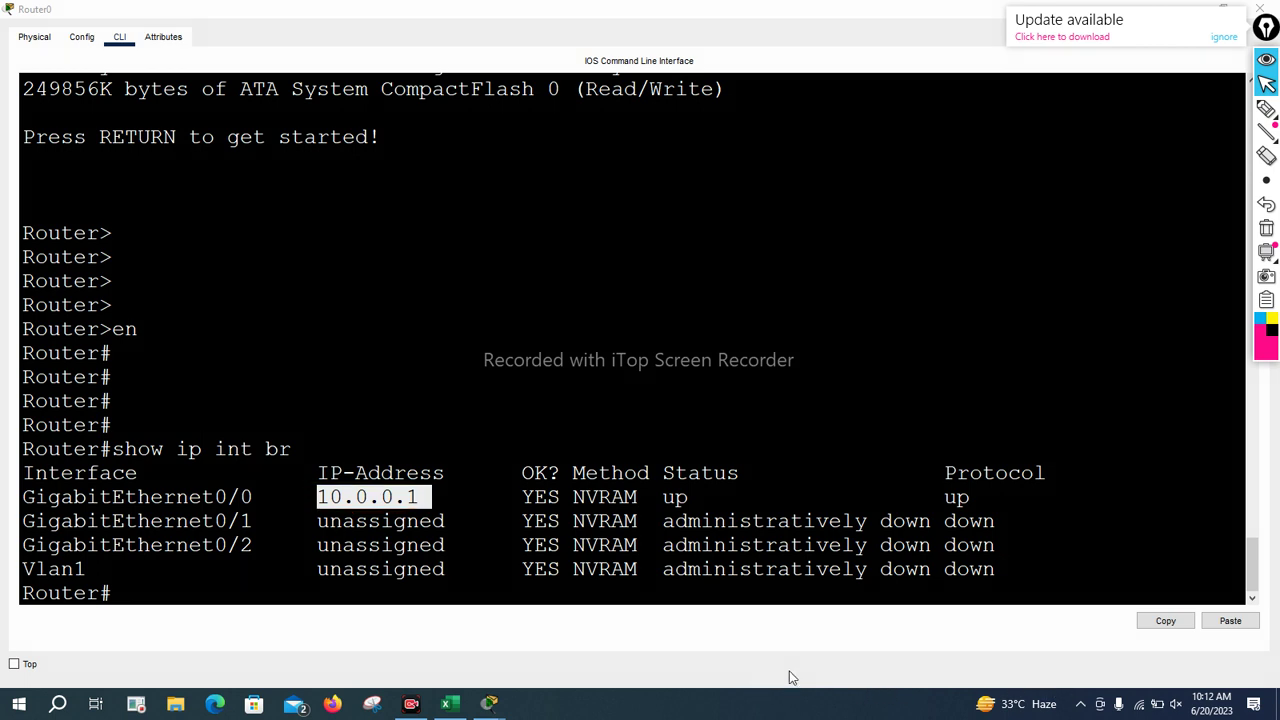
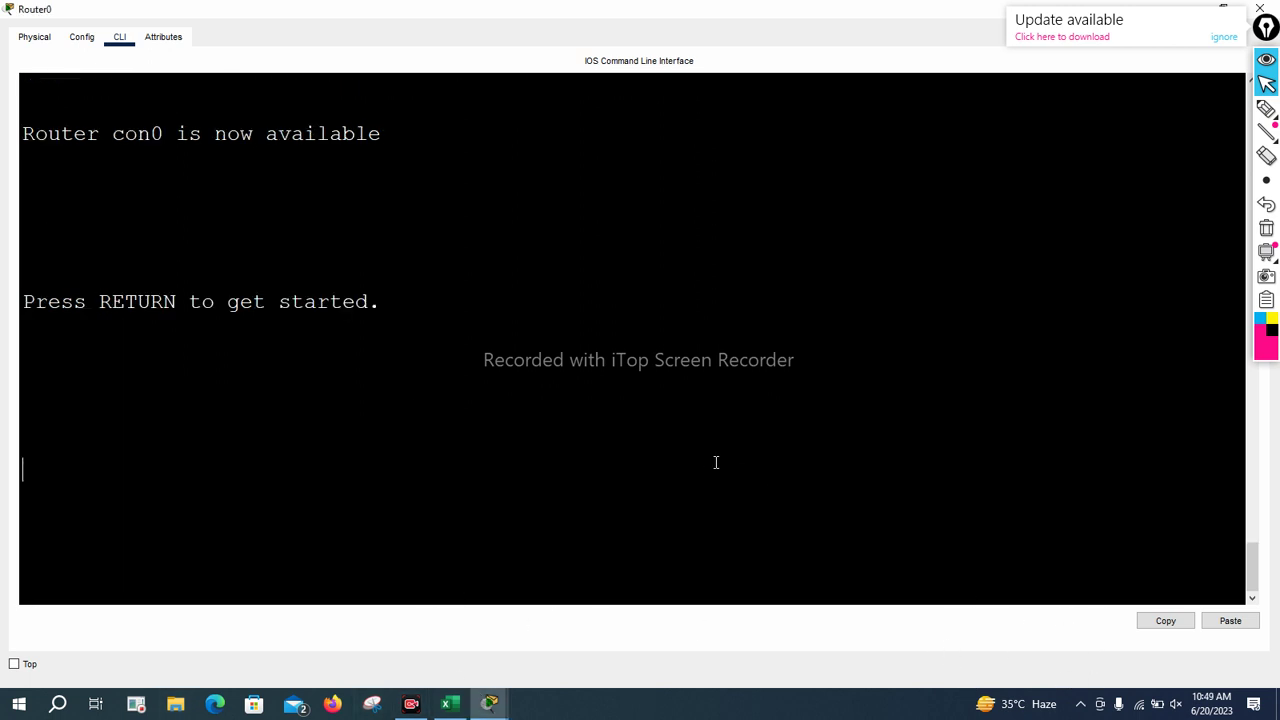
# Wake the rebooted router's console and enter global configuration mode with en and conf t
pyautogui.press('Return')
pyautogui.press('Return')
pyautogui.press('Return')
pyautogui.press('Return')
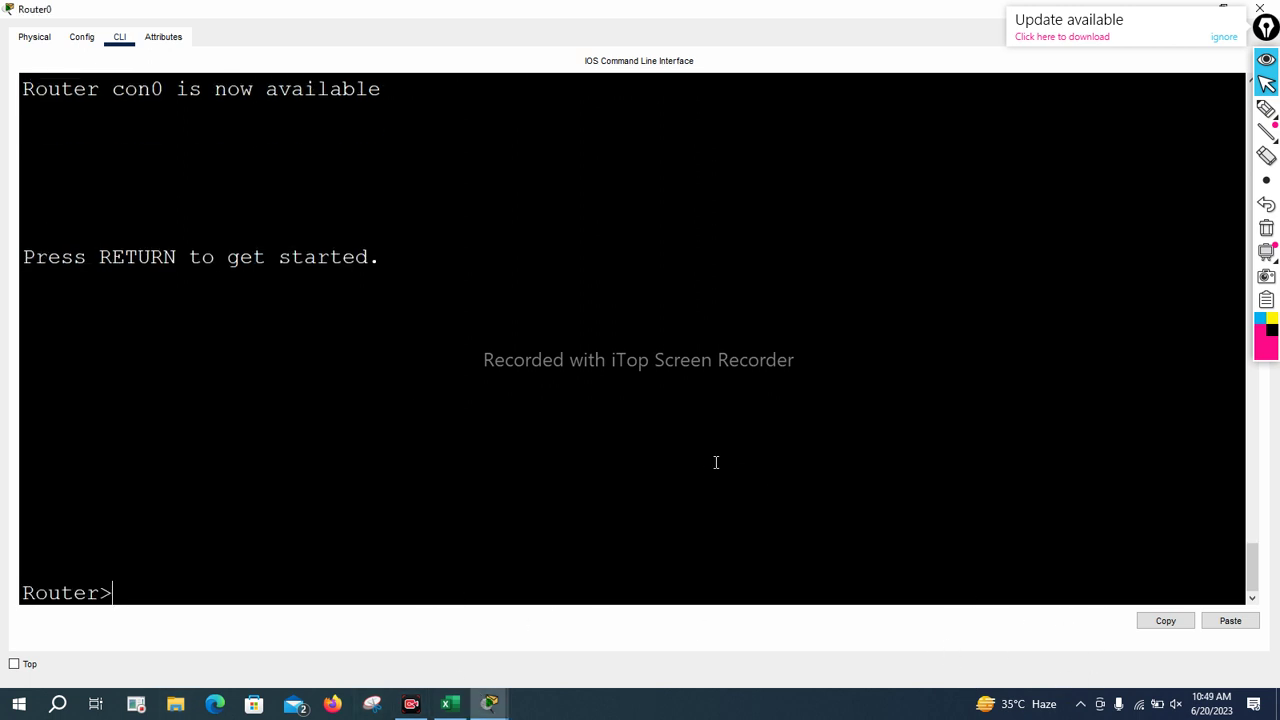
pyautogui.press('Return')
pyautogui.write('en')
pyautogui.press('Return')
pyautogui.press('Return')
pyautogui.press('Return')
pyautogui.press('Return')
pyautogui.press('Return')
pyautogui.write('conf t')
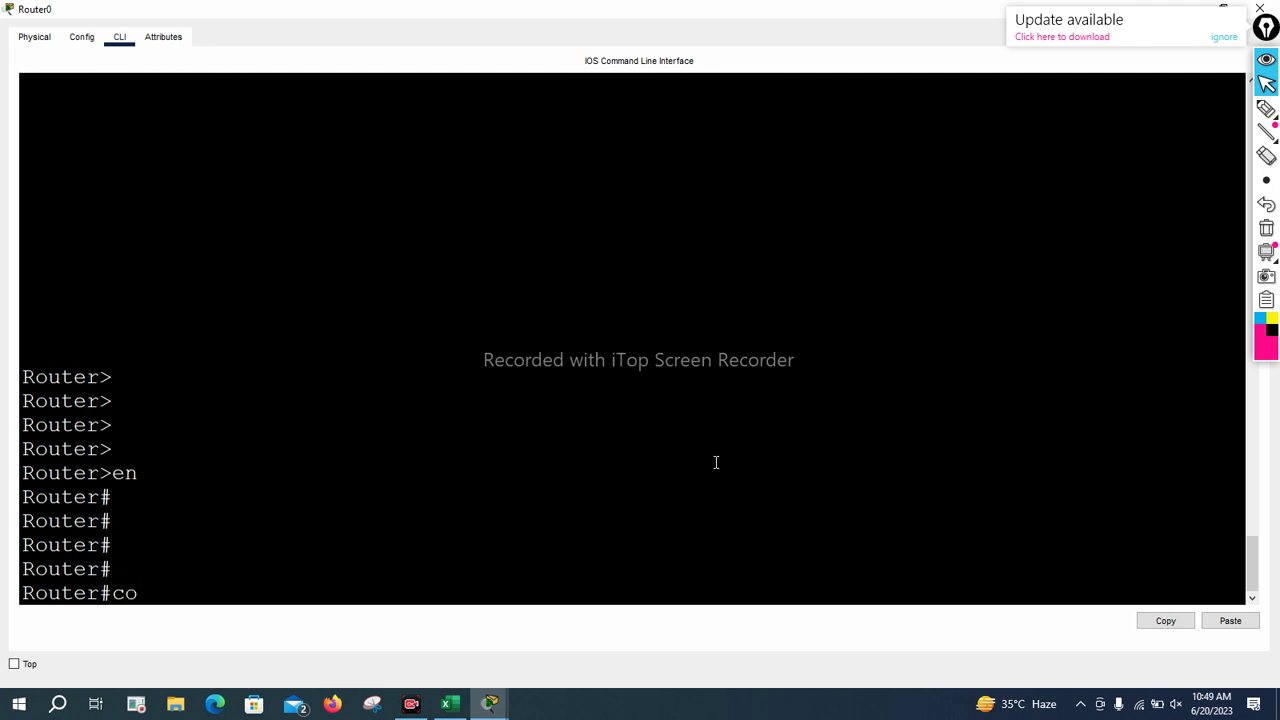
pyautogui.press('Return')
pyautogui.press('Return')
pyautogui.press('Return')
pyautogui.press('Return')
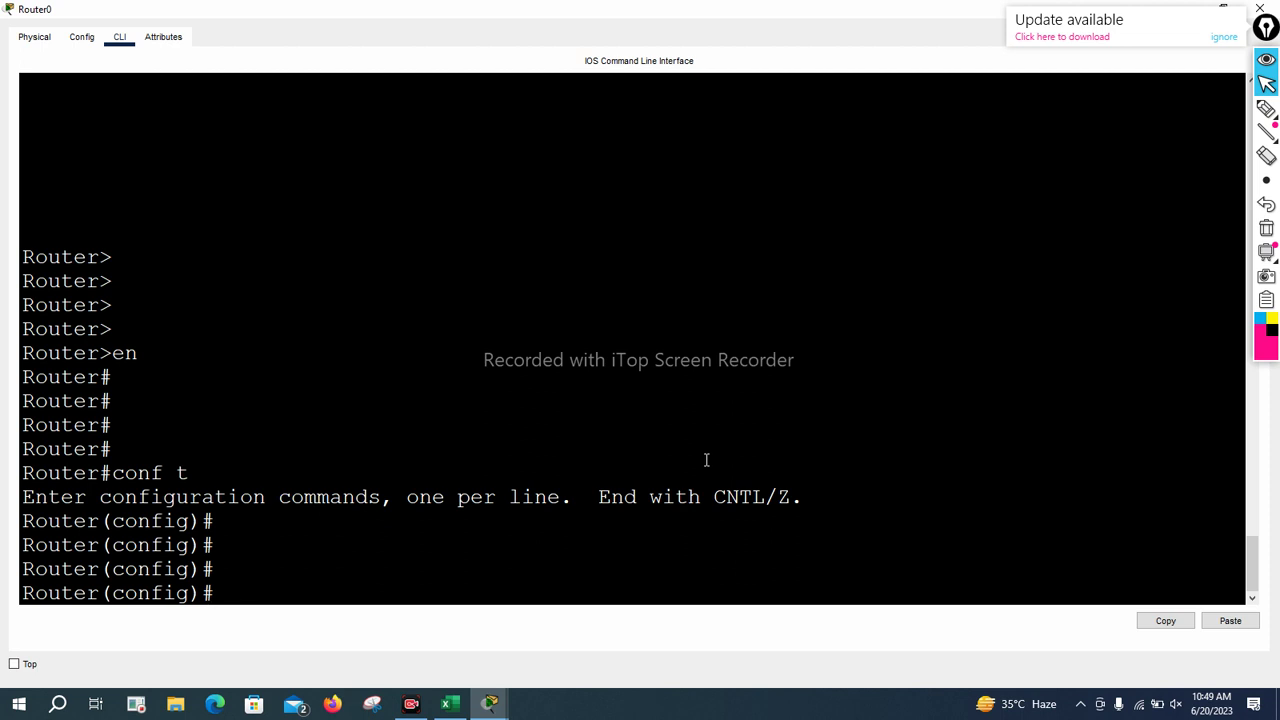
# Rename the router to R1 with the hostname command
pyautogui.write('hos')
pyautogui.press('Tab')
pyautogui.write('R1')
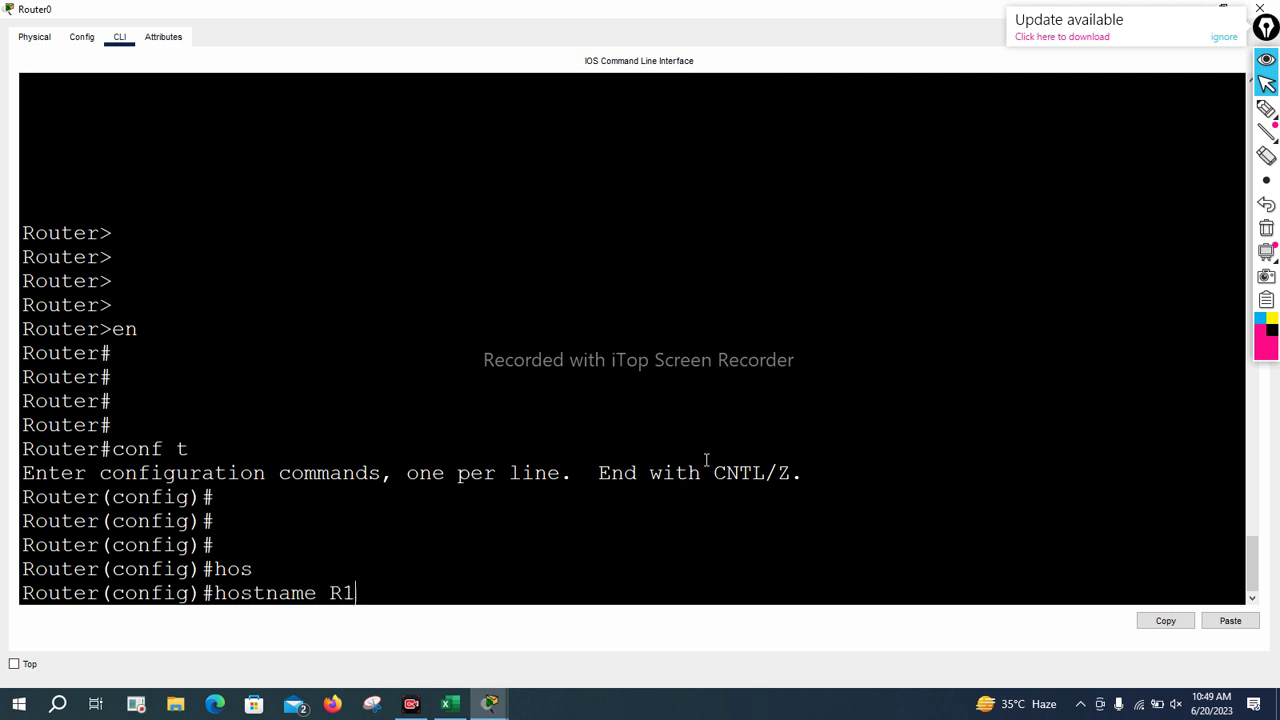
pyautogui.press('Return')
pyautogui.press('Return')
pyautogui.press('Return')
pyautogui.press('Return')
pyautogui.press('Return')
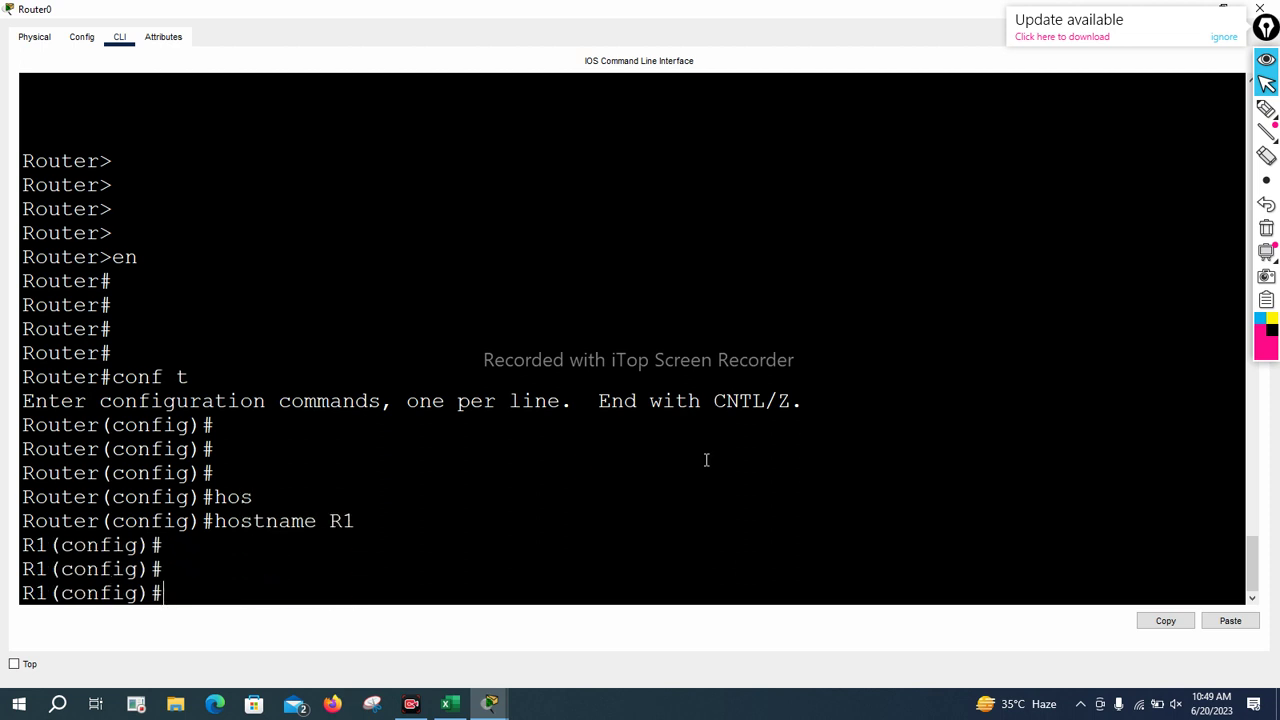
# Set the router's enable password
pyautogui.write('EN')
pyautogui.press('Tab')
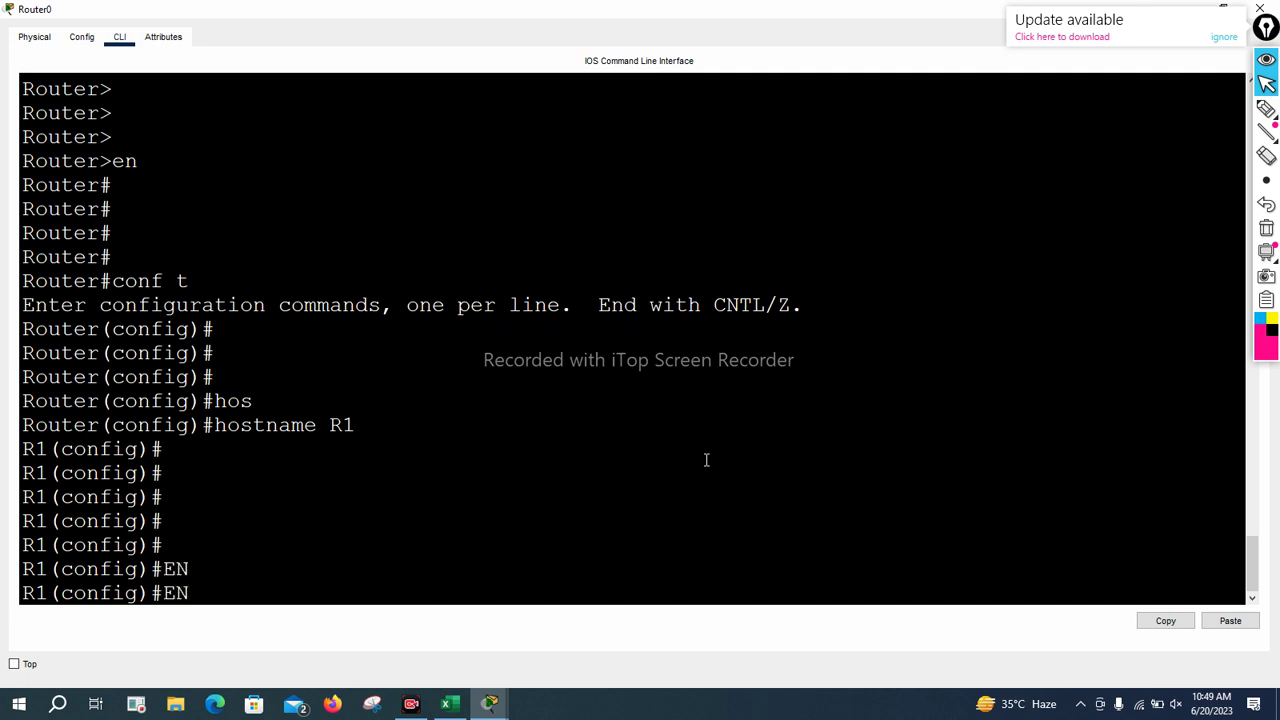
pyautogui.press('Tab')
pyautogui.write('a')
pyautogui.press('Tab')
pyautogui.write('pass')
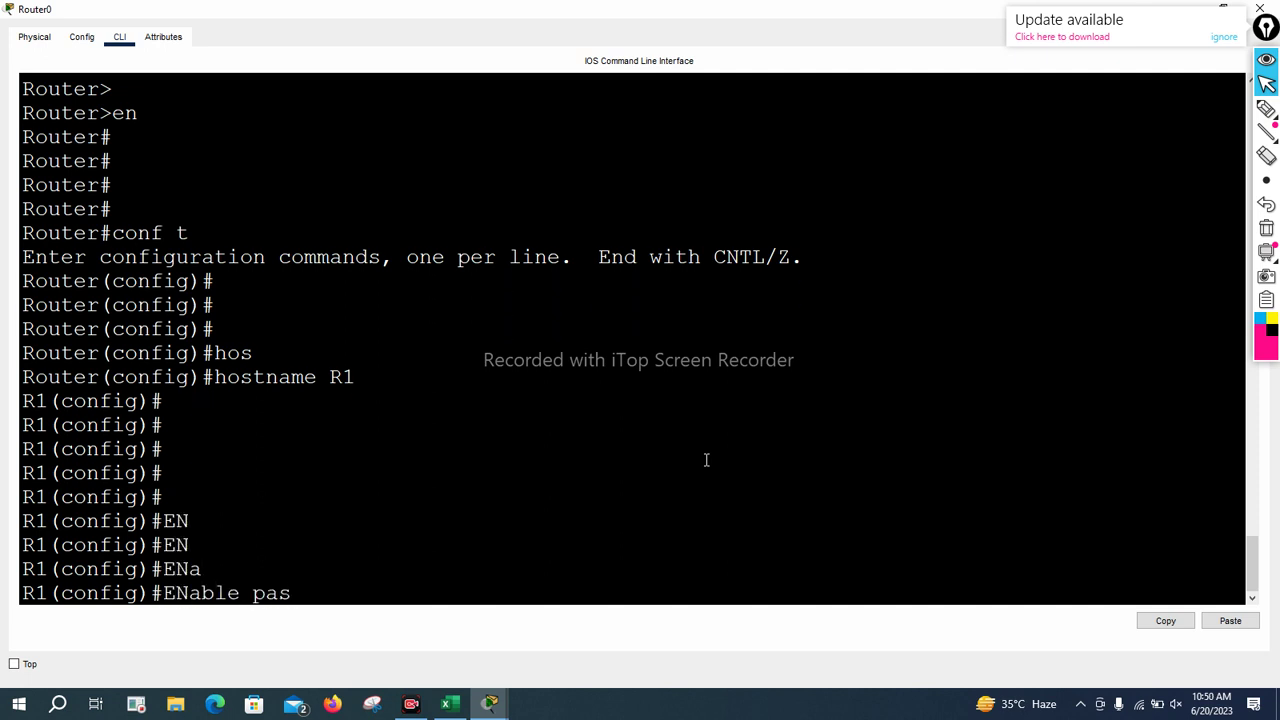
pyautogui.press('Tab')
pyautogui.write('ciscoi')
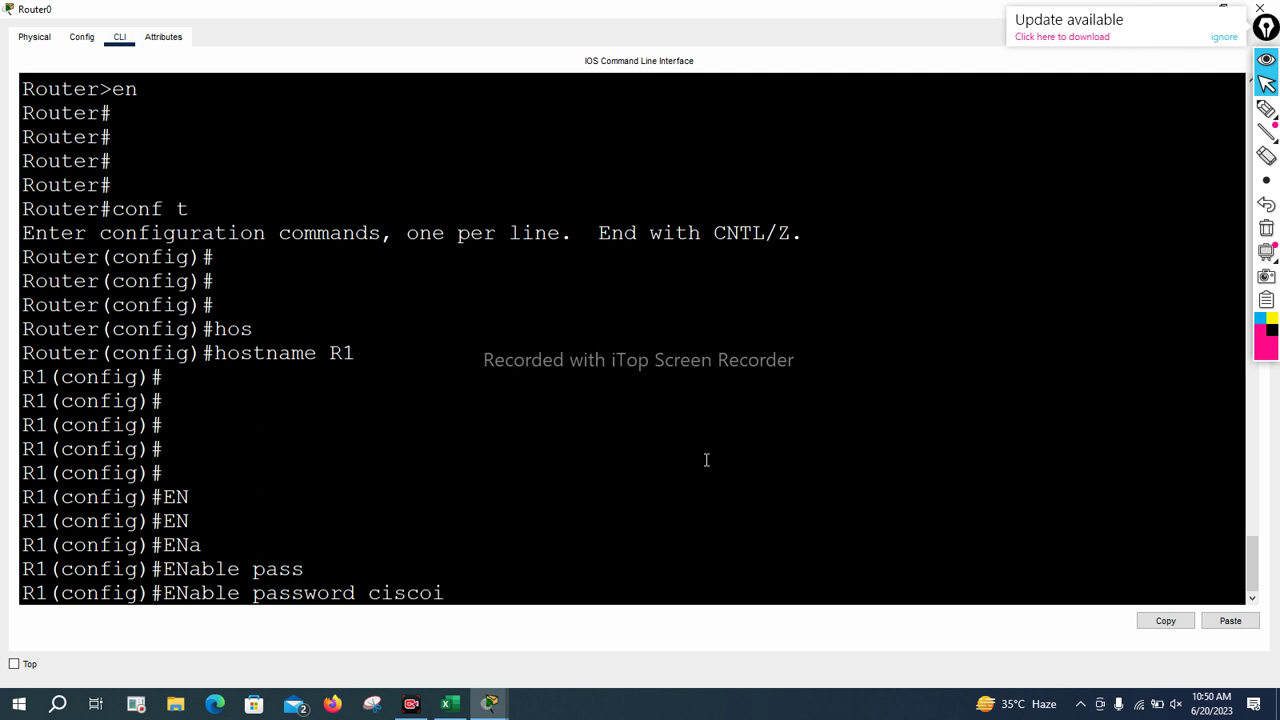
pyautogui.press('BackSpace')
pyautogui.press('Return')
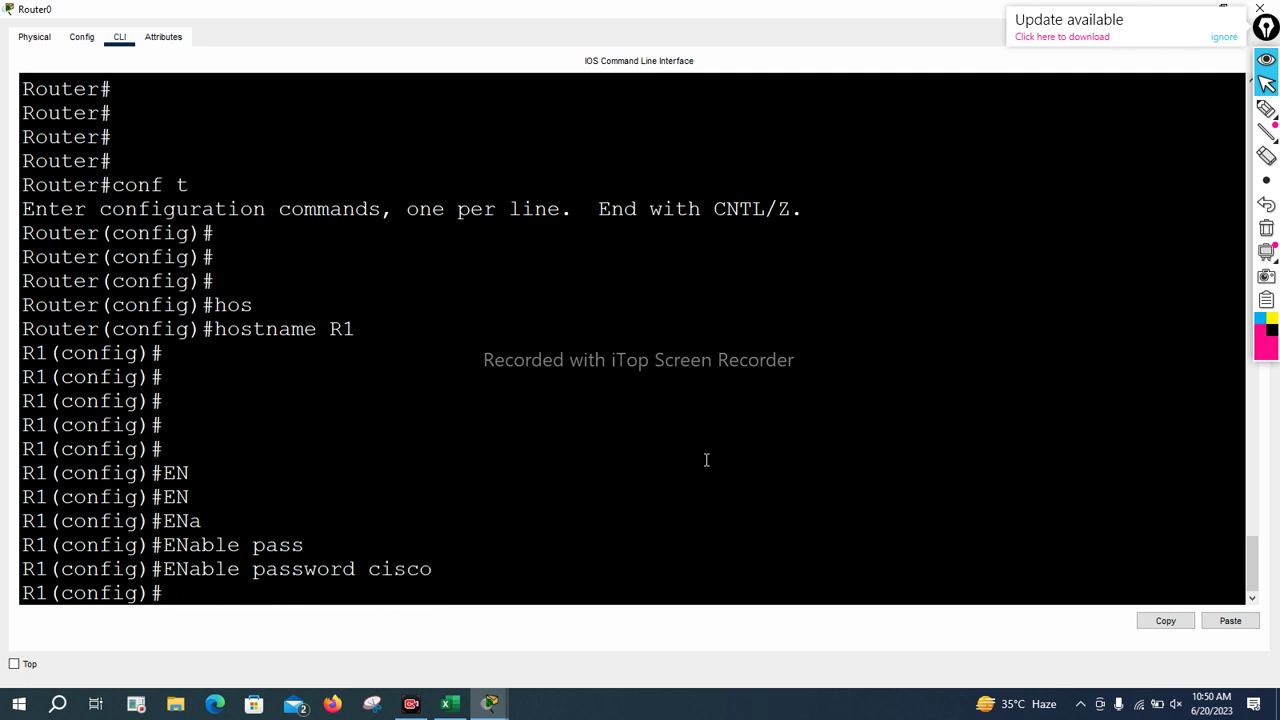
pyautogui.press('Return')
pyautogui.press('Return')
pyautogui.press('Return')
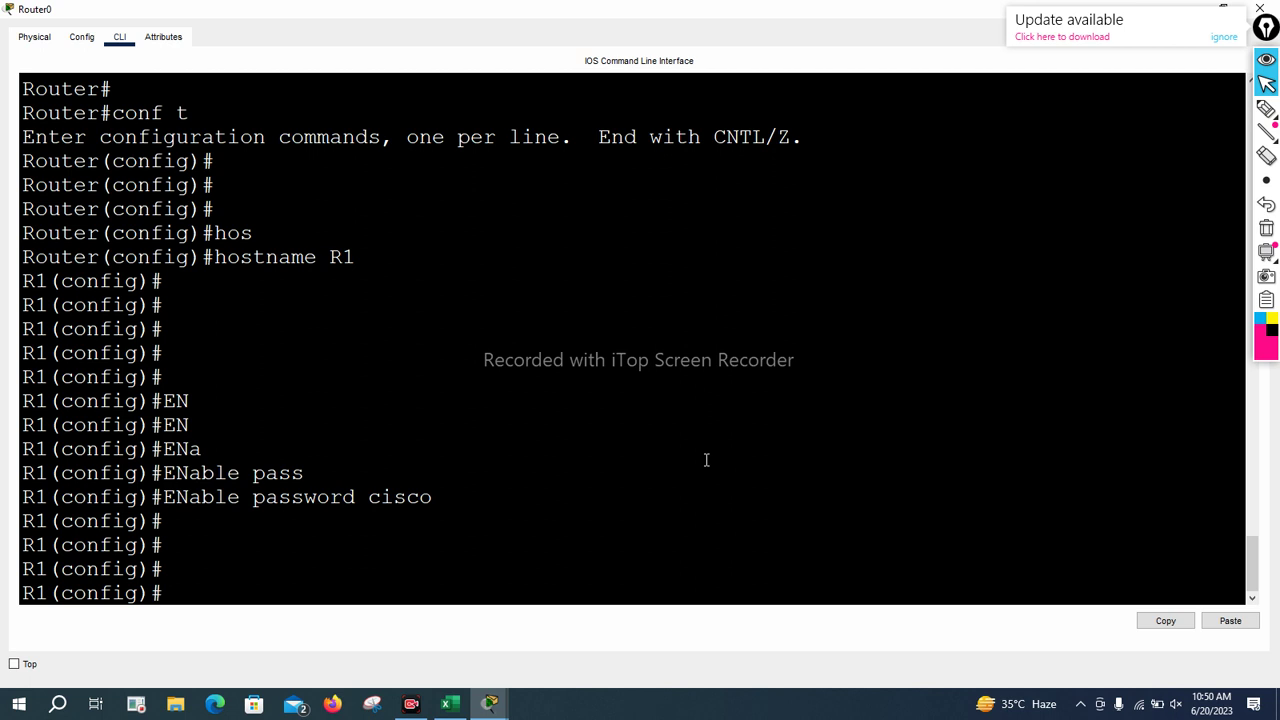
# Assign IP address 2.1.1.1 255.0.0.0 to interface GigabitEthernet0/1
pyautogui.write('int')
pyautogui.write(' g')
pyautogui.press('Tab')
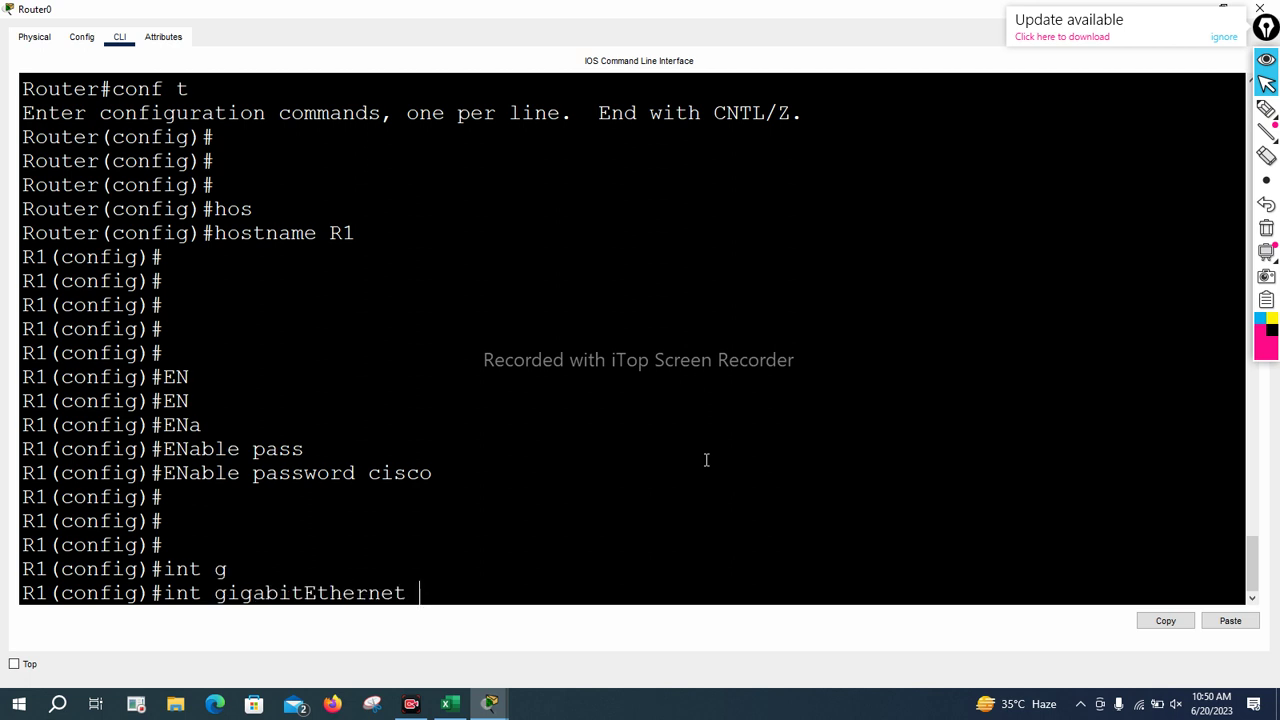
pyautogui.write('0/1')
pyautogui.press('Return')
pyautogui.write('ip add')
pyautogui.press('Tab')
pyautogui.write('2..1.')
pyautogui.press('BackSpace')
pyautogui.press('BackSpace')
pyautogui.press('BackSpace')
pyautogui.write('1.1.1 255.0.0.0')
pyautogui.press('Return')
# Bring GigabitEthernet0/1 up with no shutdown and leave interface configuration
pyautogui.write('no ')
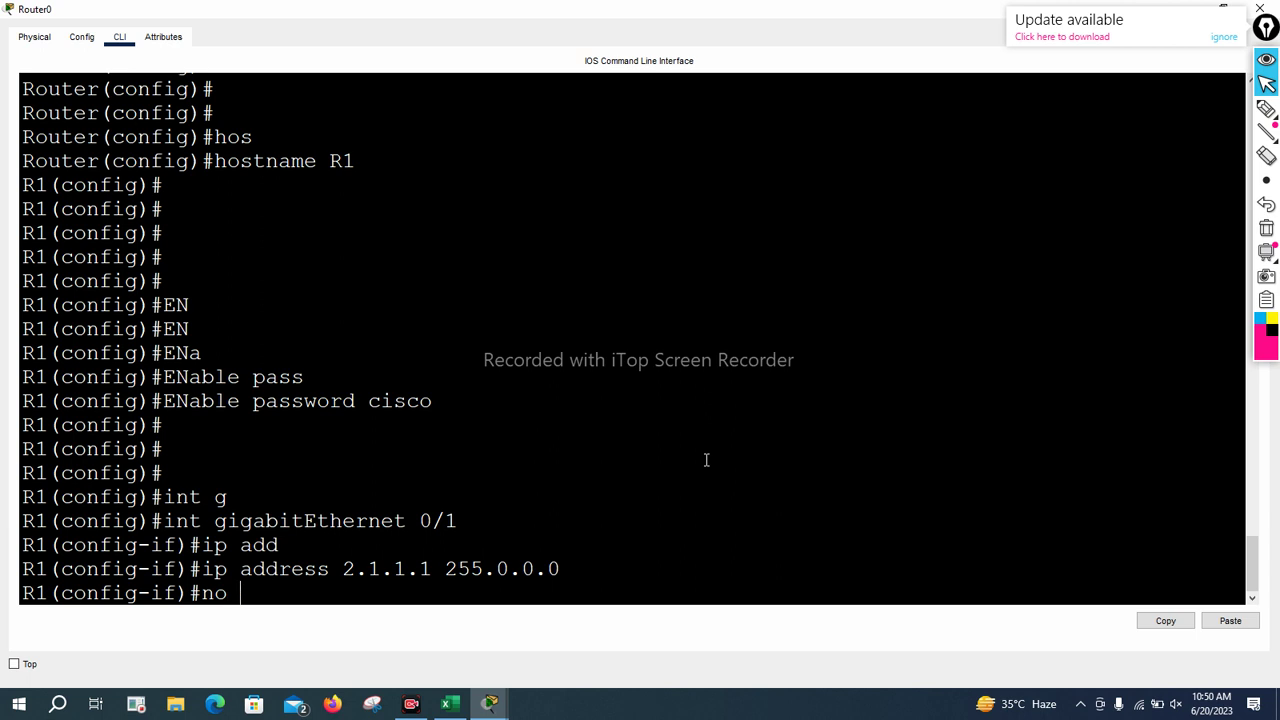
pyautogui.write('shu')
pyautogui.press('Tab')
pyautogui.press('Return')
pyautogui.press('Return')
pyautogui.press('Return')
pyautogui.press('Return')
pyautogui.press('Return')
pyautogui.write('ex')
pyautogui.press('Return')
pyautogui.press('Return')
pyautogui.press('Return')
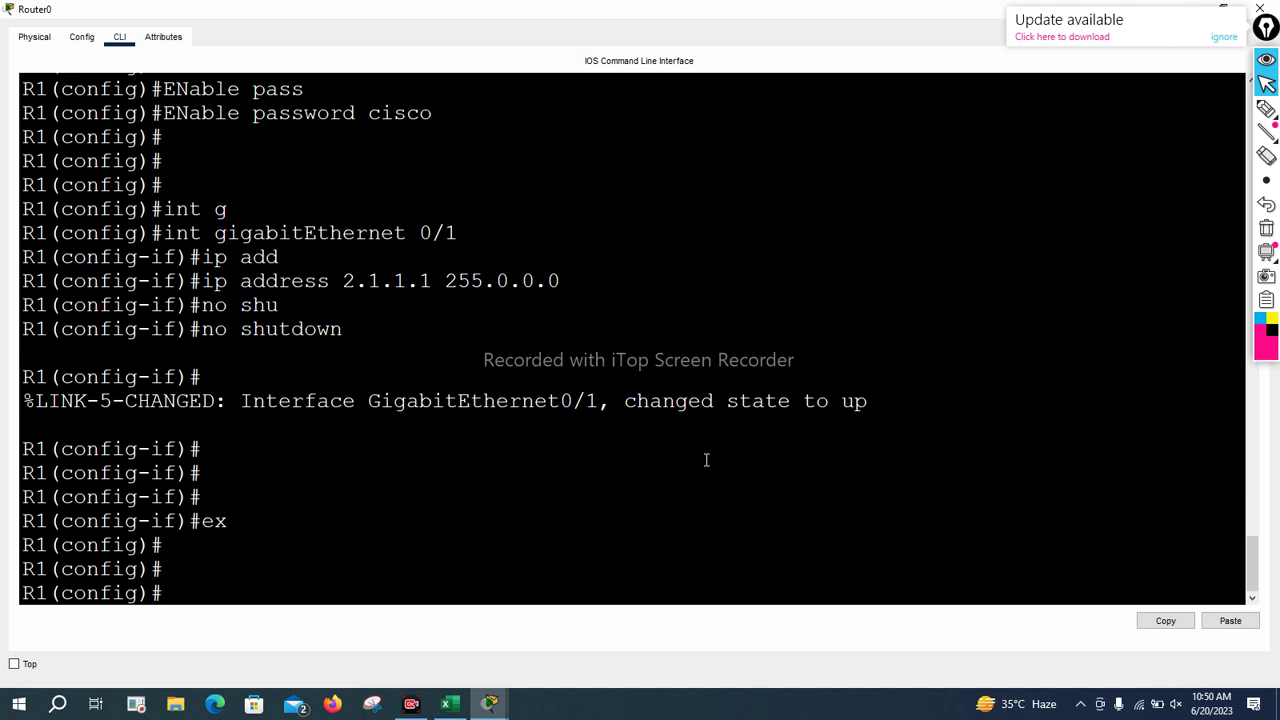
# Enable RIP routing and advertise networks 10.0.0.0 and 2.0.0.0
pyautogui.write('rou')
pyautogui.press('Tab')
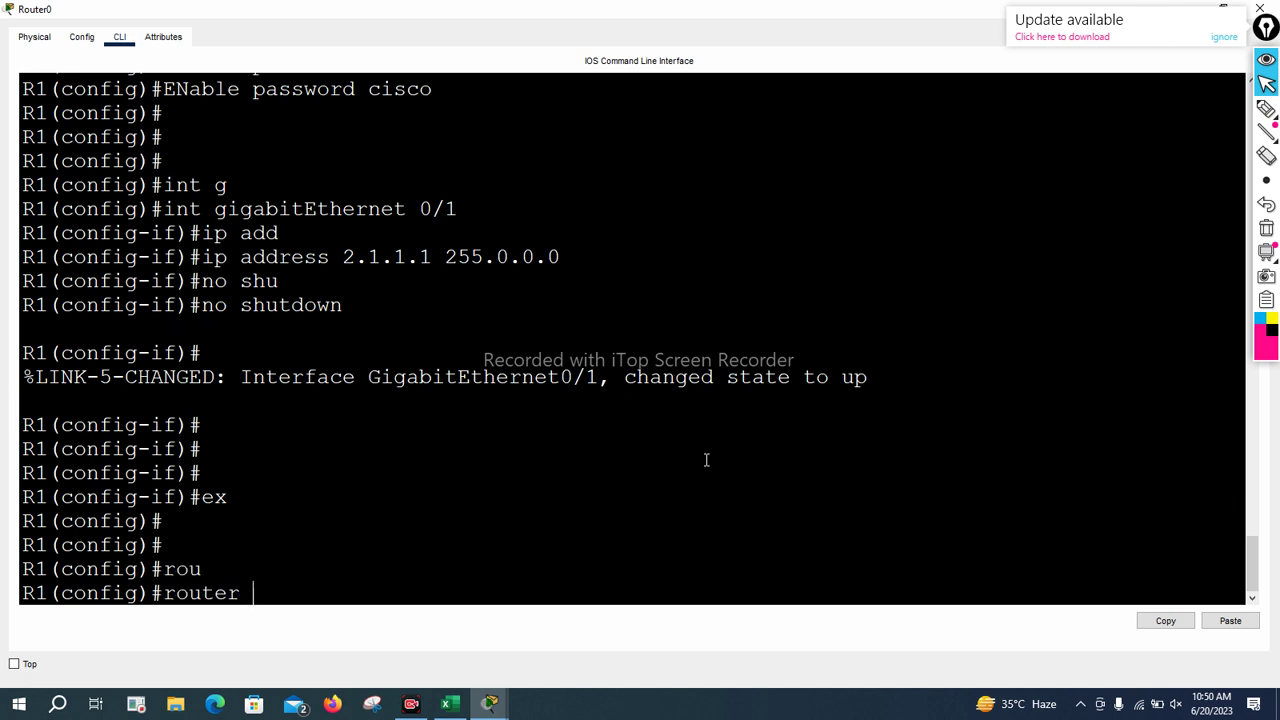
pyautogui.write('r')
pyautogui.press('Tab')
pyautogui.press('Return')
pyautogui.write('ne')
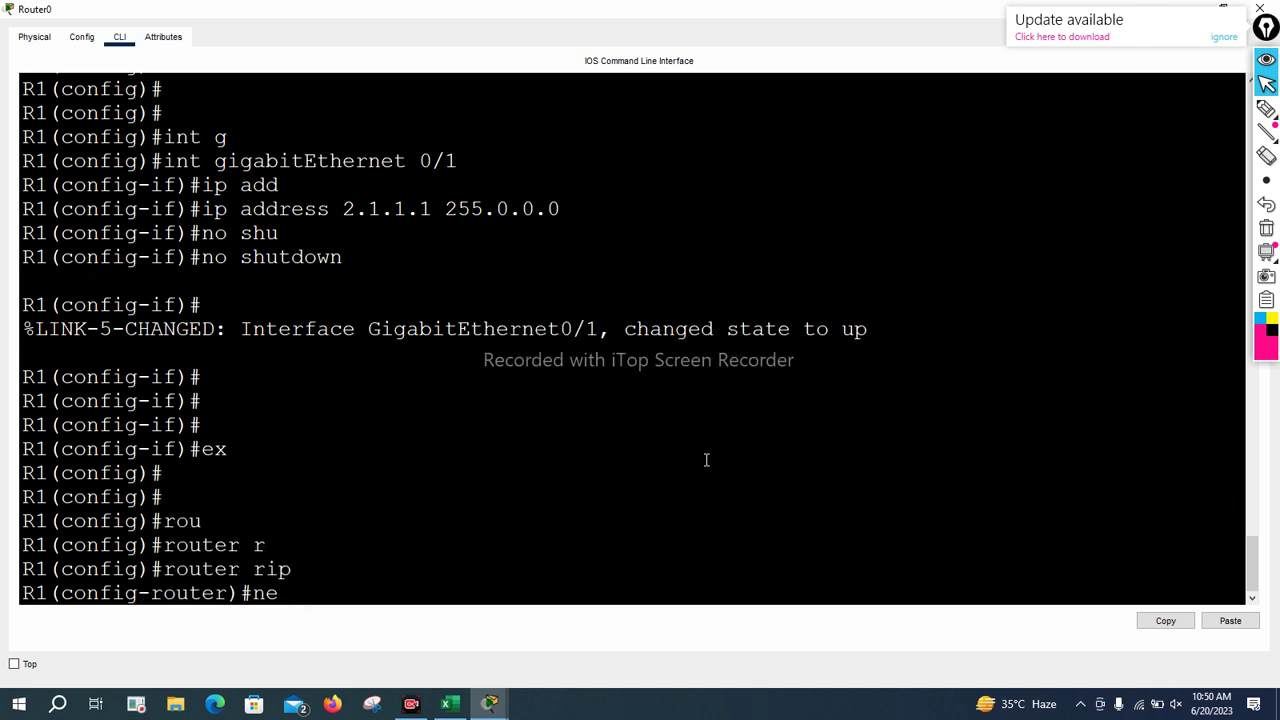
pyautogui.write('t')
pyautogui.press('Tab')
pyautogui.write('10.0.0.0')
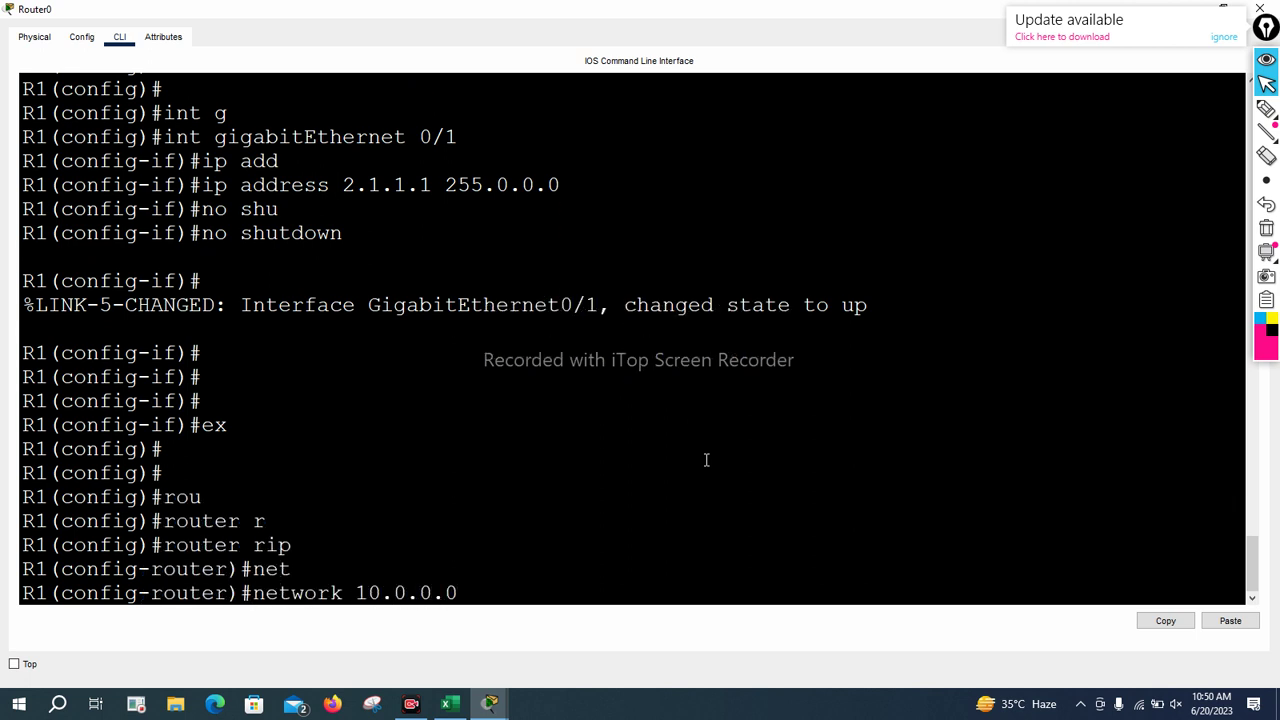
pyautogui.press('Return')
pyautogui.write('net')
pyautogui.press('Tab')
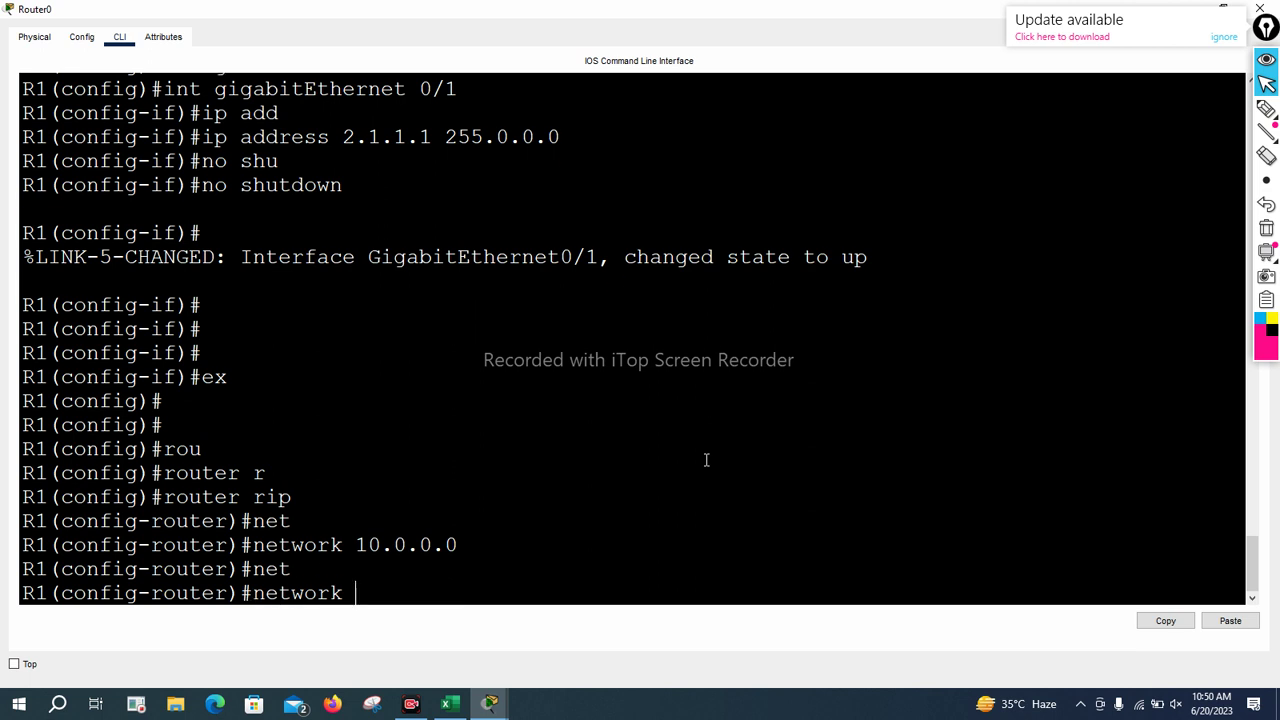
pyautogui.write('2.0.0.0')
pyautogui.press('Return')
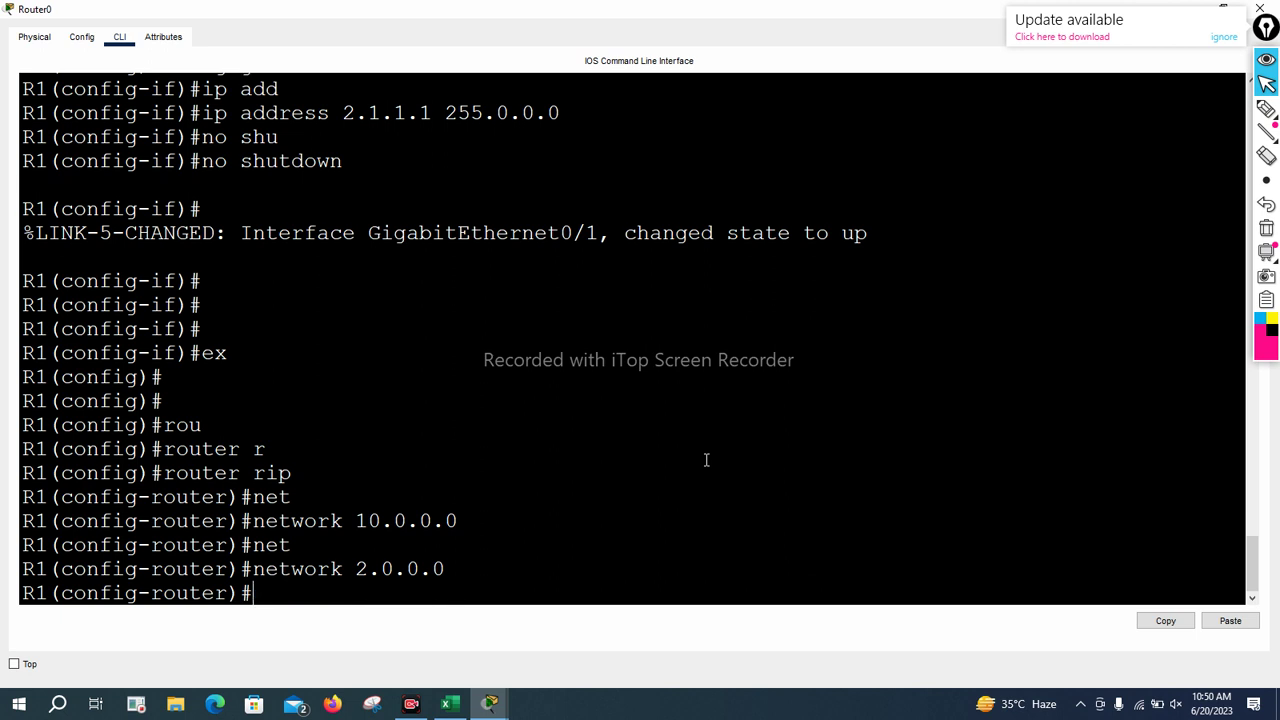
pyautogui.write('ex')
pyautogui.press('Return')
pyautogui.press('Return')
pyautogui.press('Return')
pyautogui.press('Return')
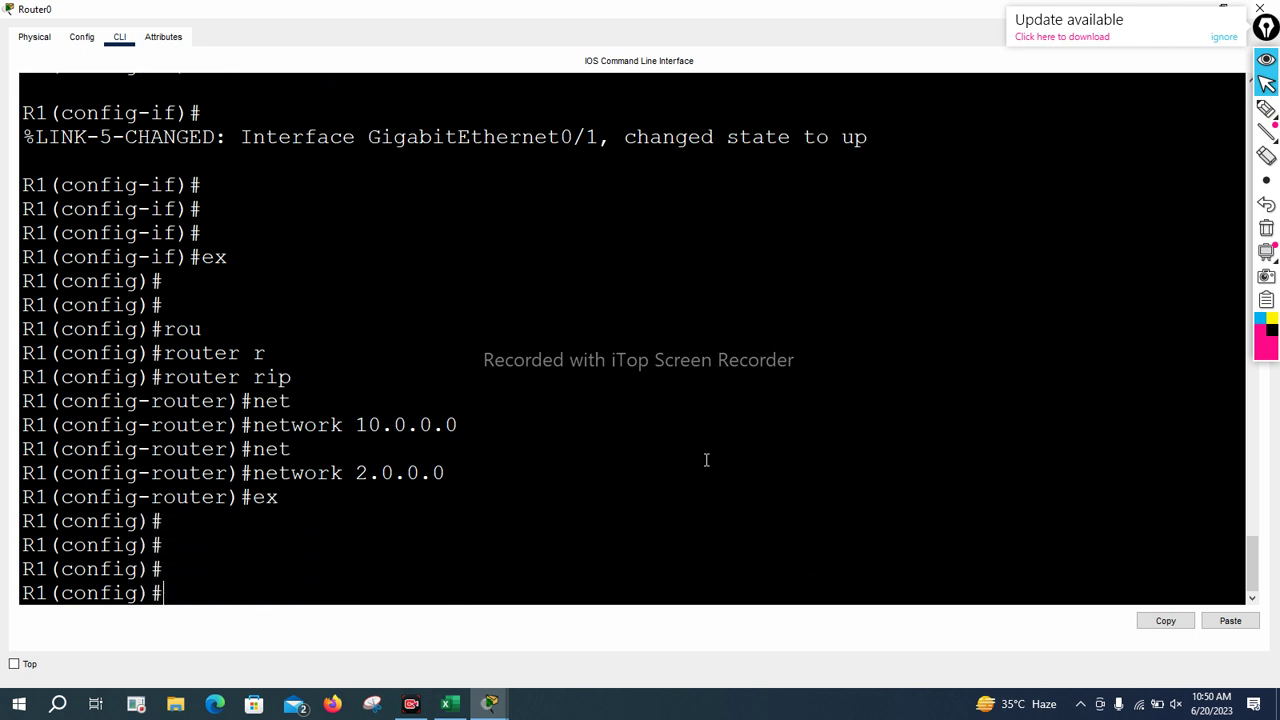
# On vty lines 0 4, remove the password and disable login
pyautogui.write('lin')
pyautogui.press('Tab')
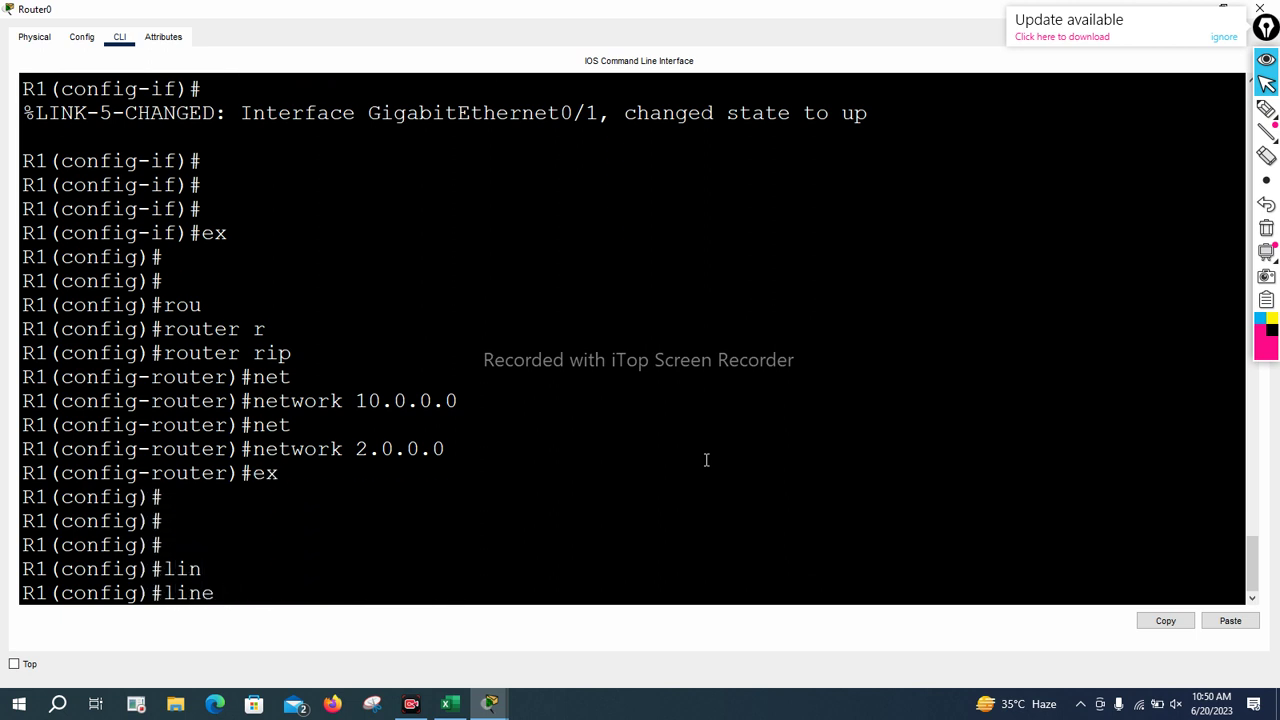
pyautogui.write('v')
pyautogui.press('Tab')
pyautogui.write('0 4')
pyautogui.press('Return')
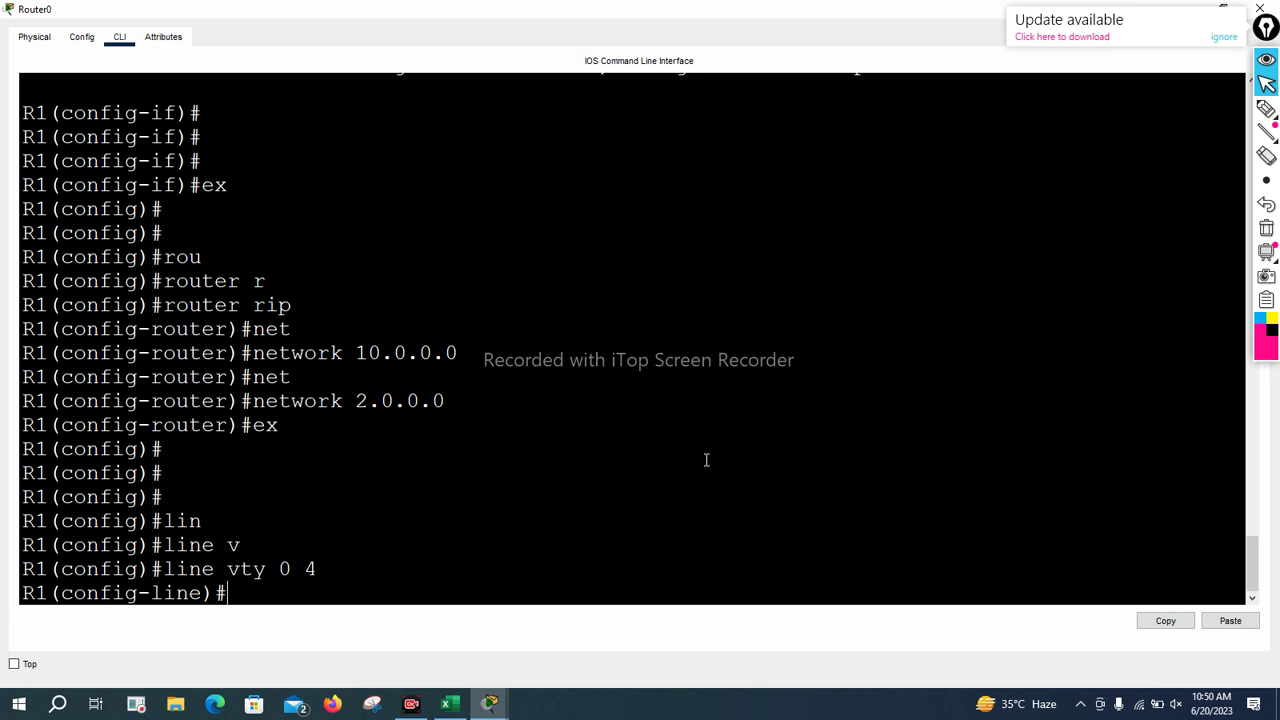
pyautogui.write('n')
pyautogui.press('BackSpace')
pyautogui.write('no')
pyautogui.press('BackSpace')
pyautogui.press('BackSpace')
pyautogui.write('pass')
pyautogui.press('Tab')
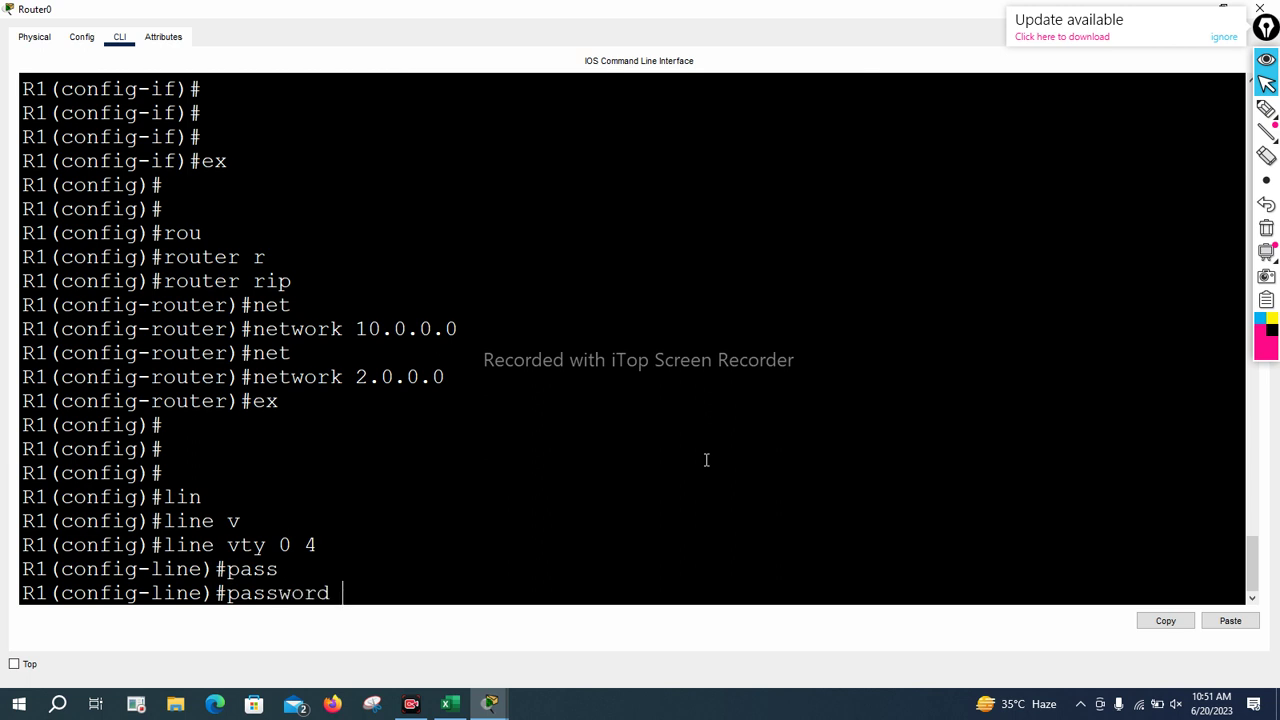
pyautogui.press('BackSpace')
pyautogui.press('BackSpace')
pyautogui.press('BackSpace')
pyautogui.press('BackSpace')
pyautogui.press('BackSpace')
pyautogui.press('BackSpace')
pyautogui.press('BackSpace')
pyautogui.press('BackSpace')
pyautogui.press('BackSpace')
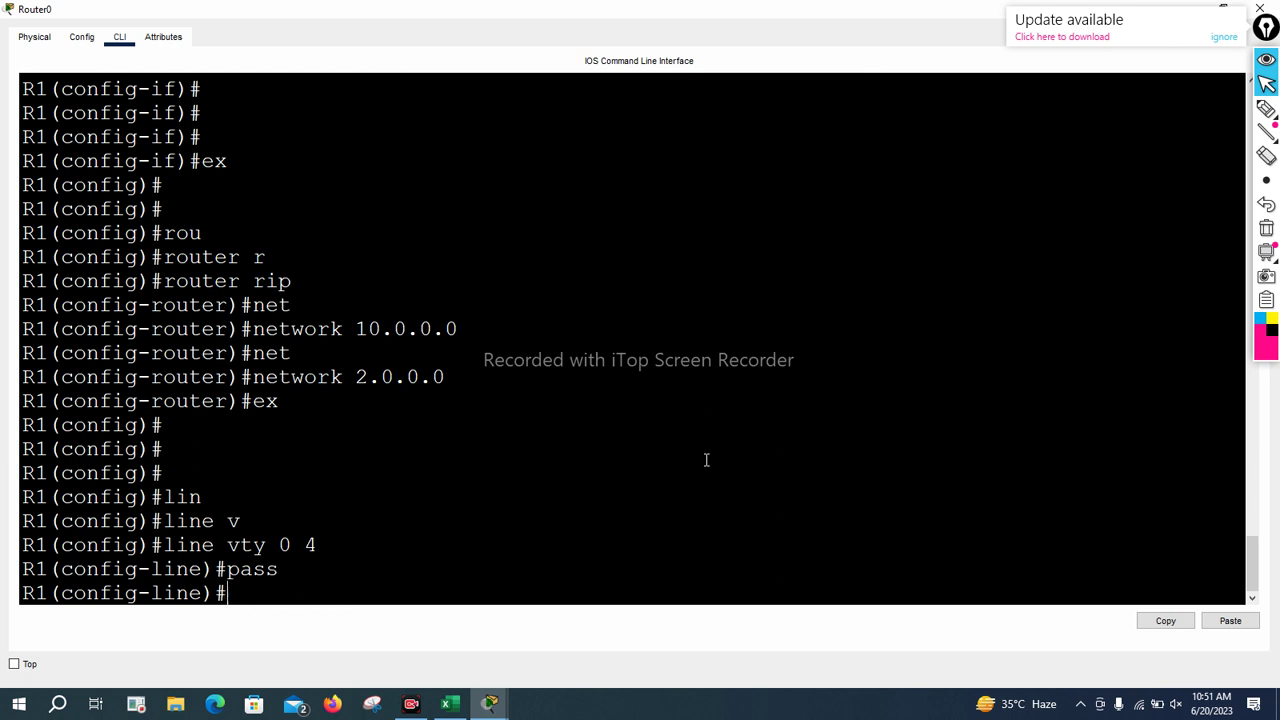
pyautogui.write('no password')
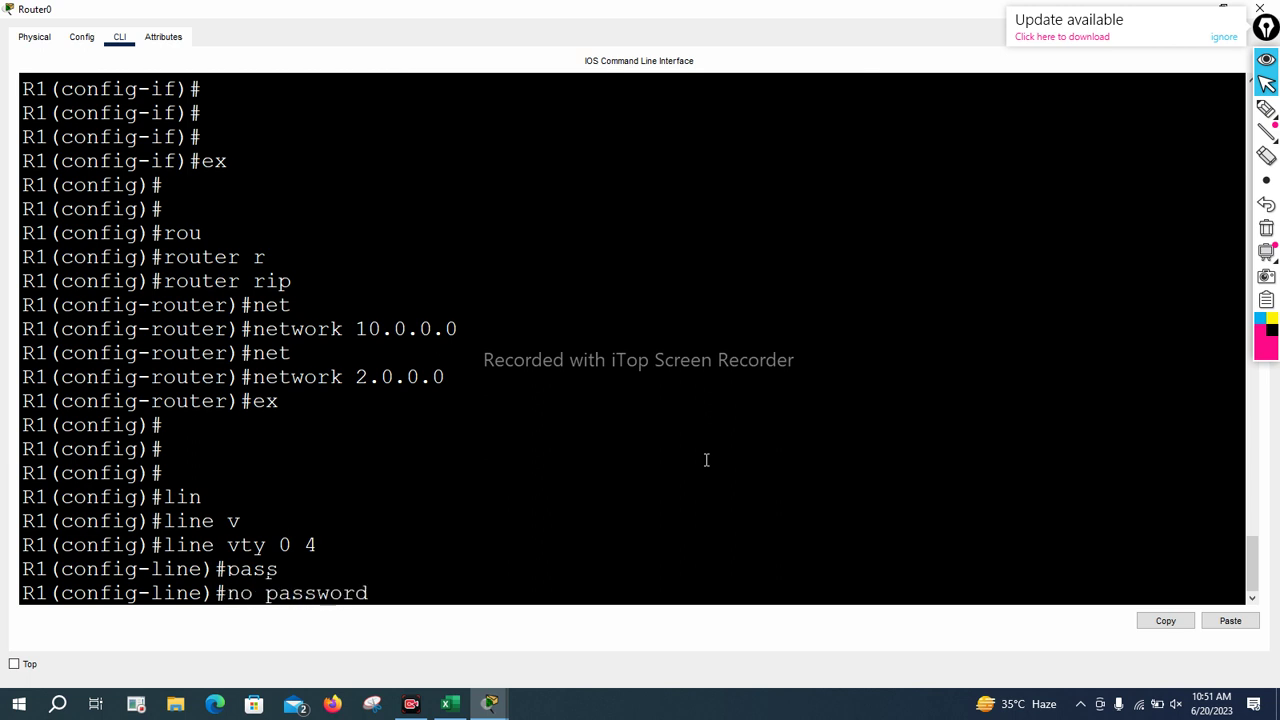
pyautogui.press('Tab')
pyautogui.press('Return')
pyautogui.write('no')
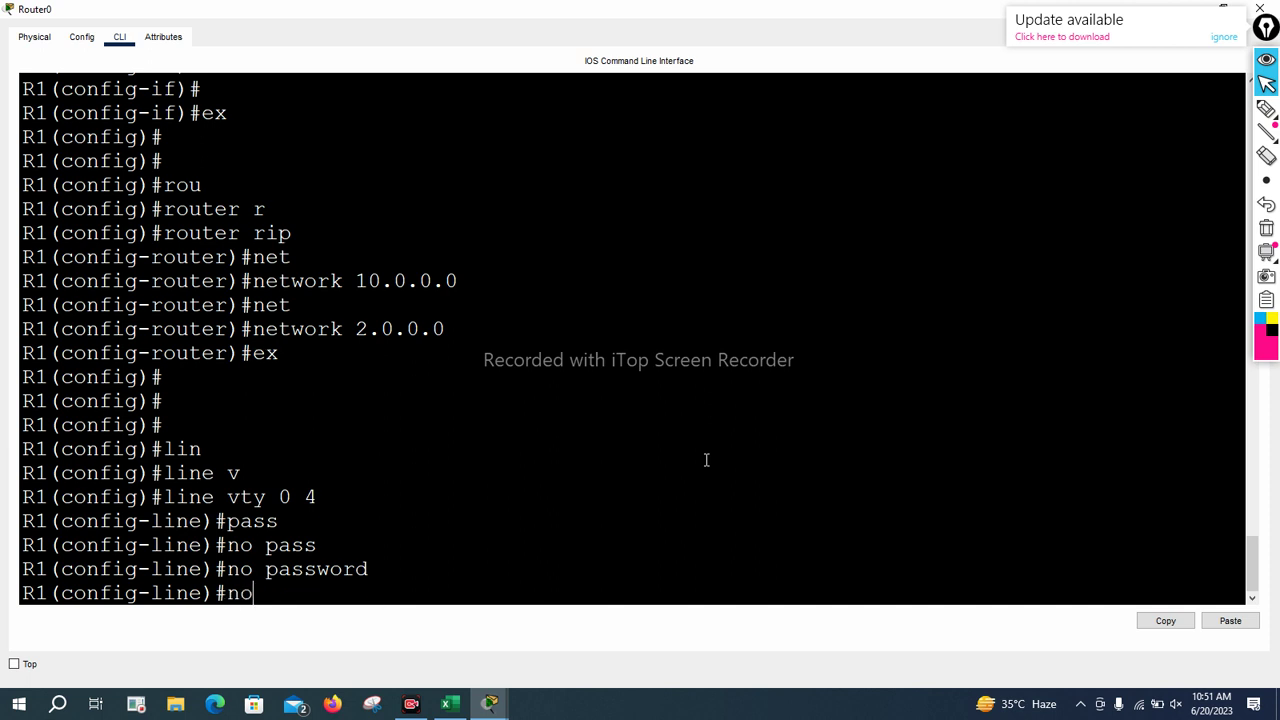
pyautogui.write(' logi')
pyautogui.press('Tab')
pyautogui.press('Return')
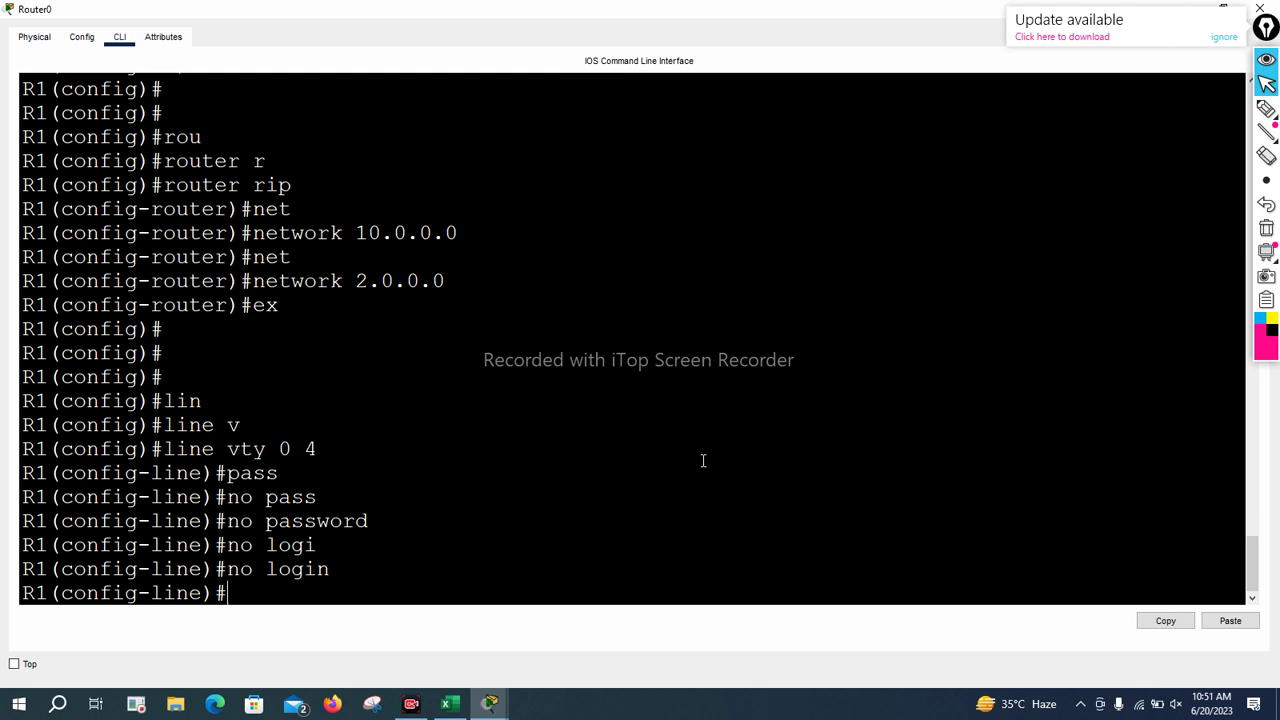
# Give the vty lines privilege level 15 and leave line configuration
pyautogui.write('pri')
pyautogui.press('Tab')
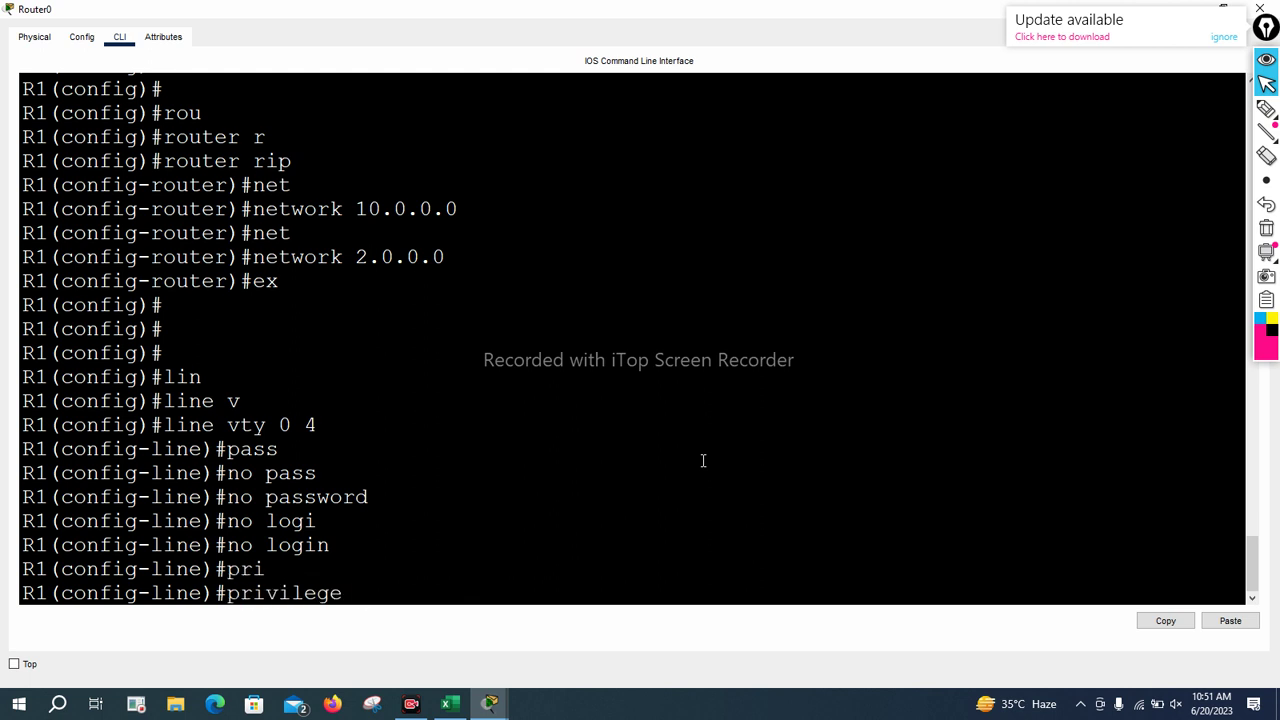
pyautogui.write('le')
pyautogui.press('Tab')
pyautogui.write('15')
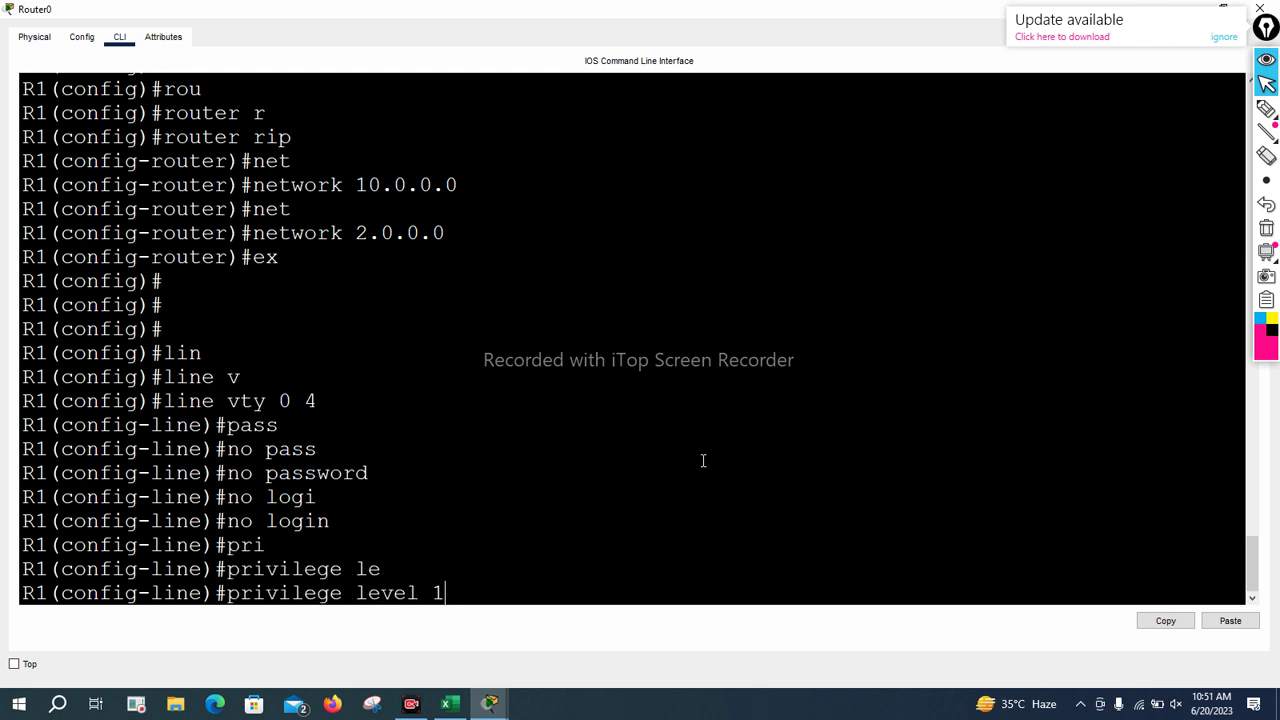
pyautogui.press('Return')
pyautogui.press('Return')
pyautogui.press('Return')
pyautogui.press('Return')
pyautogui.write('exi')
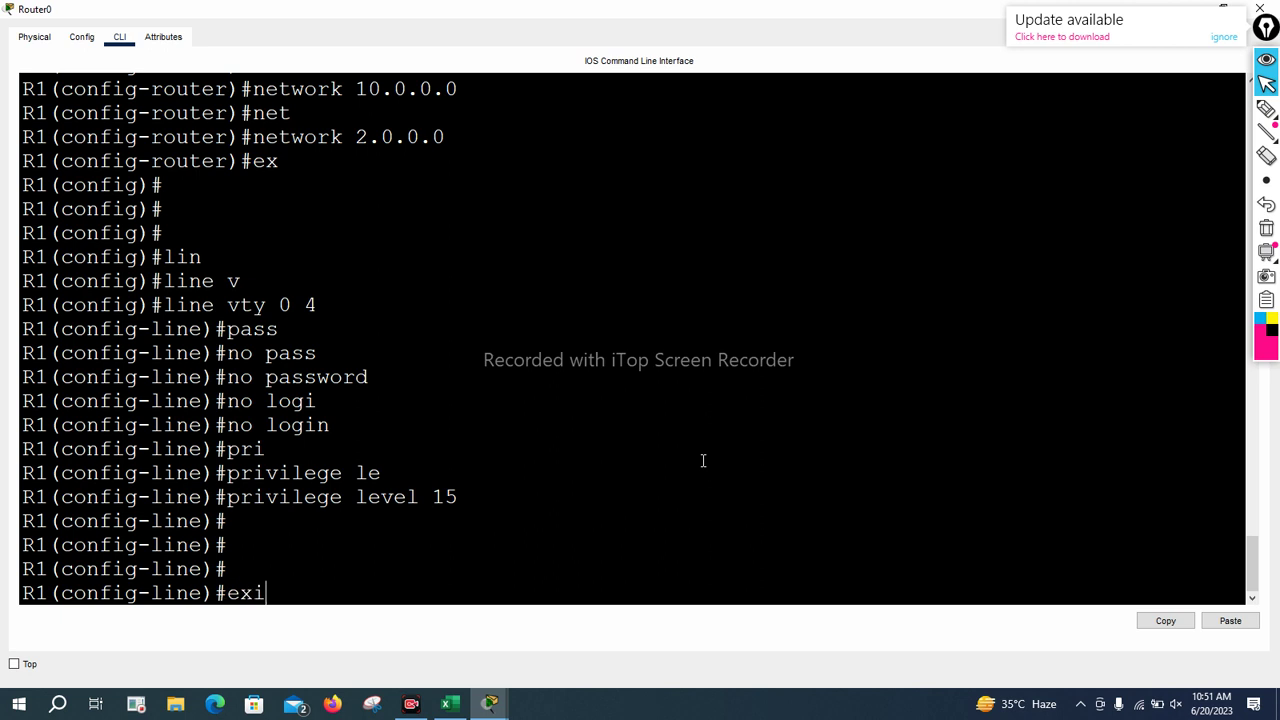
pyautogui.press('Return')
pyautogui.press('Return')
pyautogui.press('Return')
pyautogui.press('Return')
pyautogui.write('lin')
pyautogui.press('Tab')
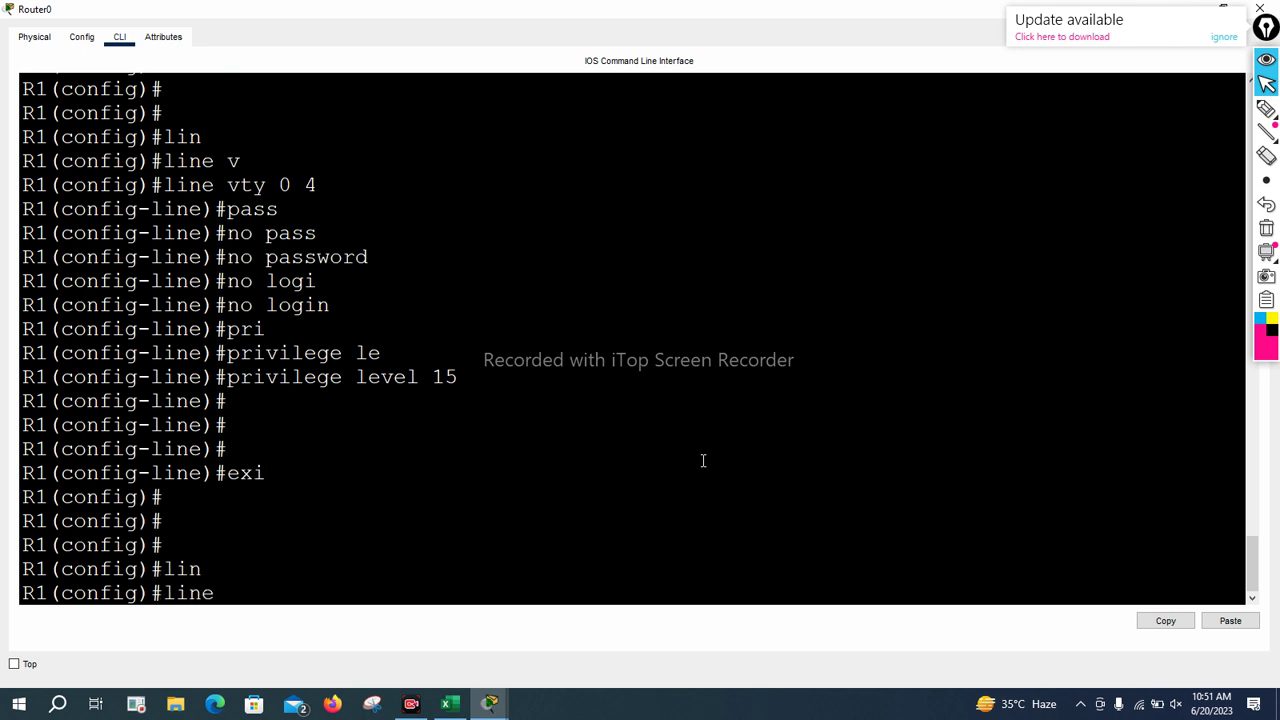
# Set a console line 0 password and require login on the console
pyautogui.write('cl')
pyautogui.press('Tab')
pyautogui.press('BackSpace')
pyautogui.write('onsole 0')
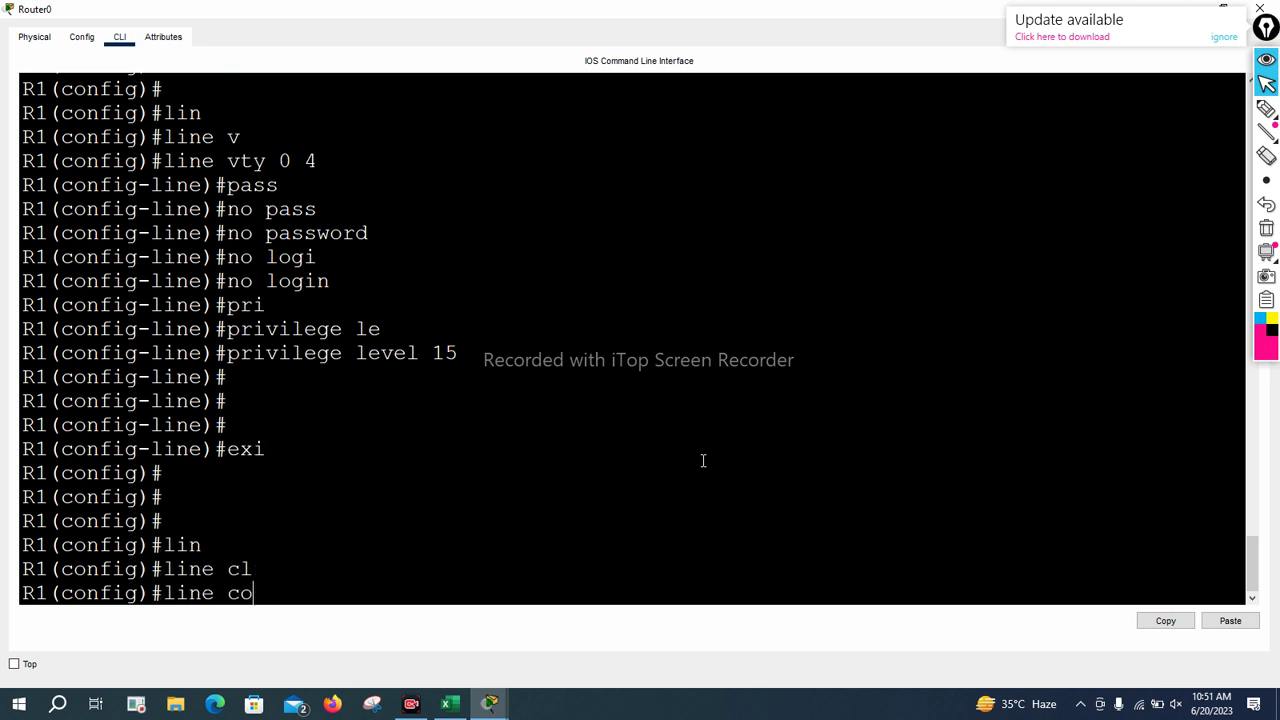
pyautogui.press('Tab')
pyautogui.write('0')
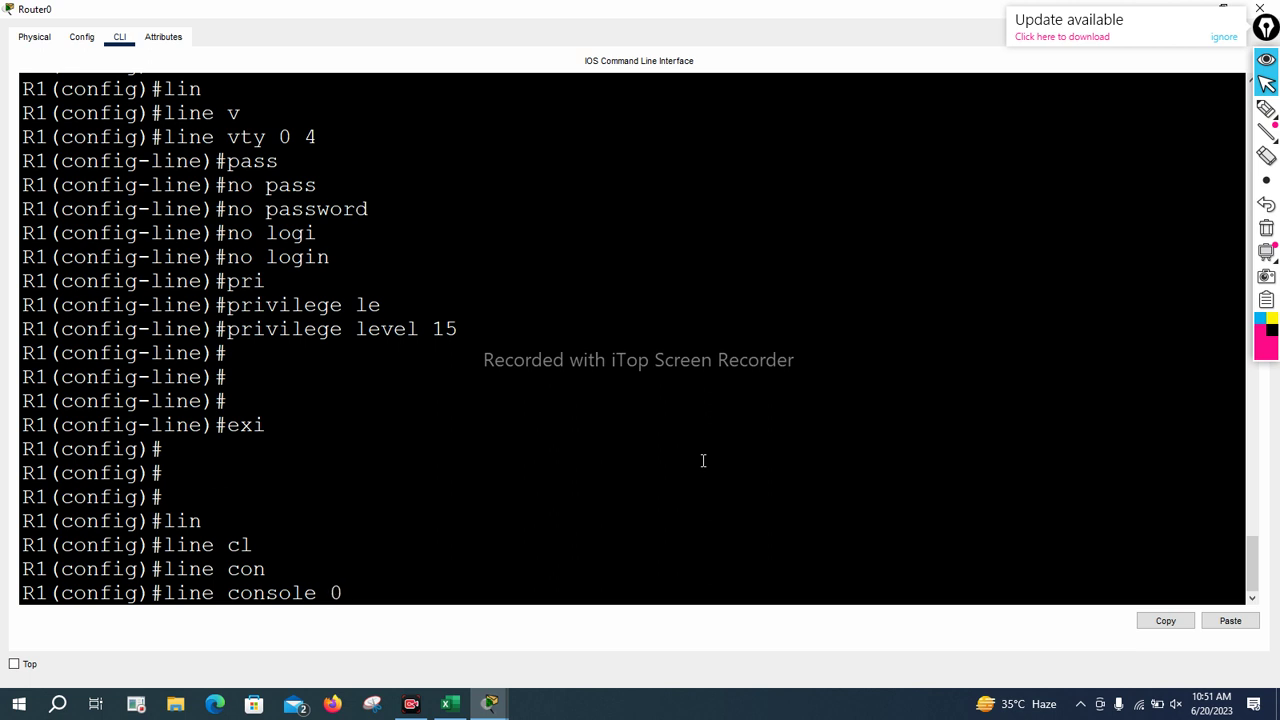
pyautogui.press('Return')
pyautogui.write('pass')
pyautogui.press('Tab')
pyautogui.write('c')
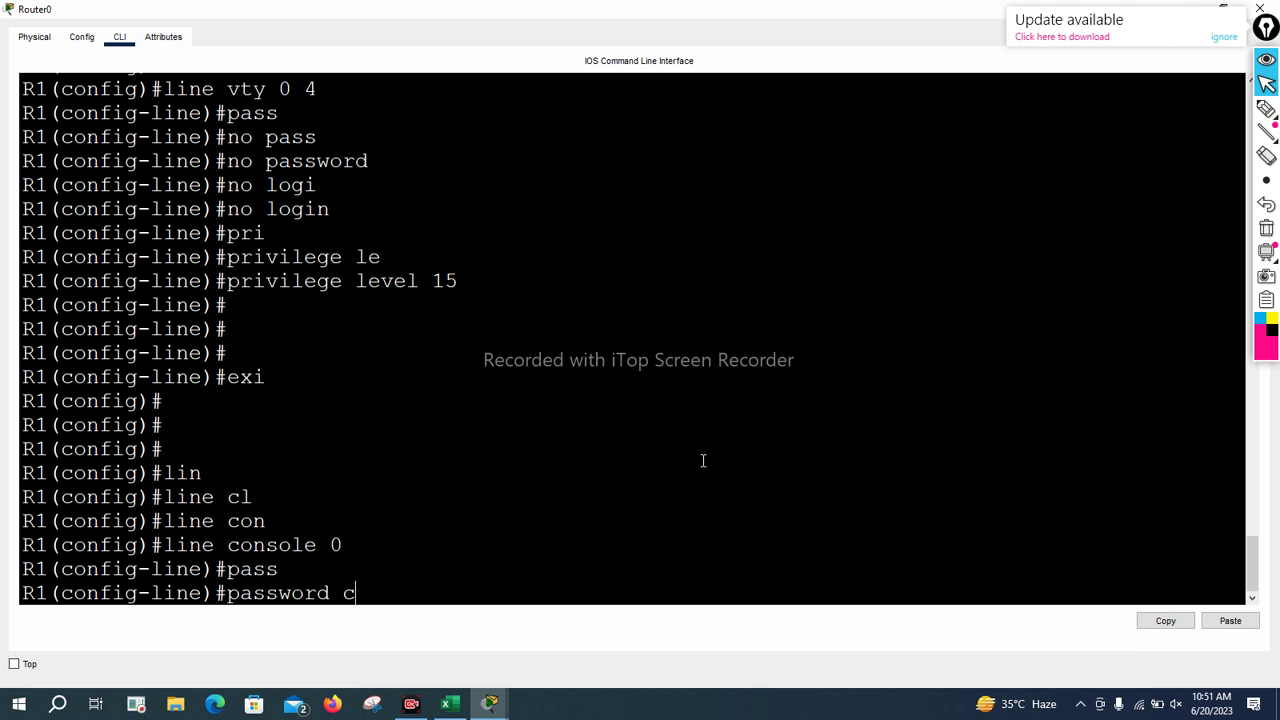
pyautogui.write('cn')
pyautogui.press('Tab')
pyautogui.write('a')
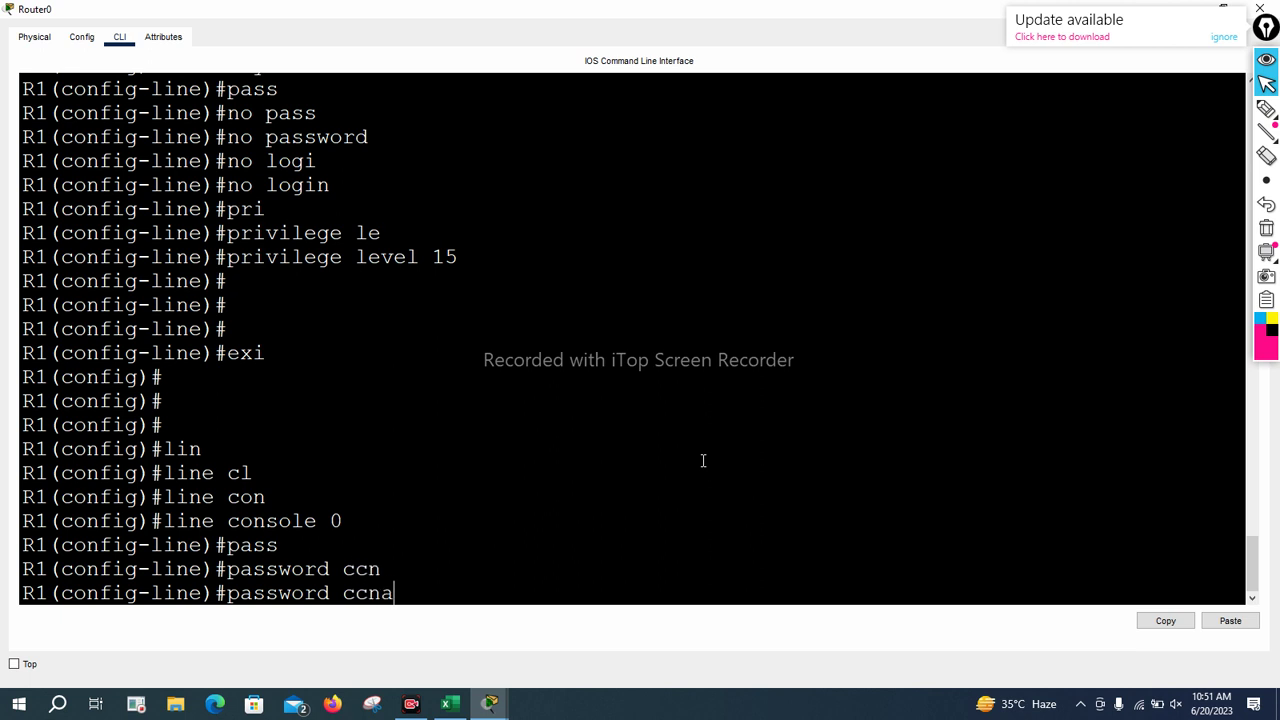
pyautogui.press('Return')
pyautogui.write('l')
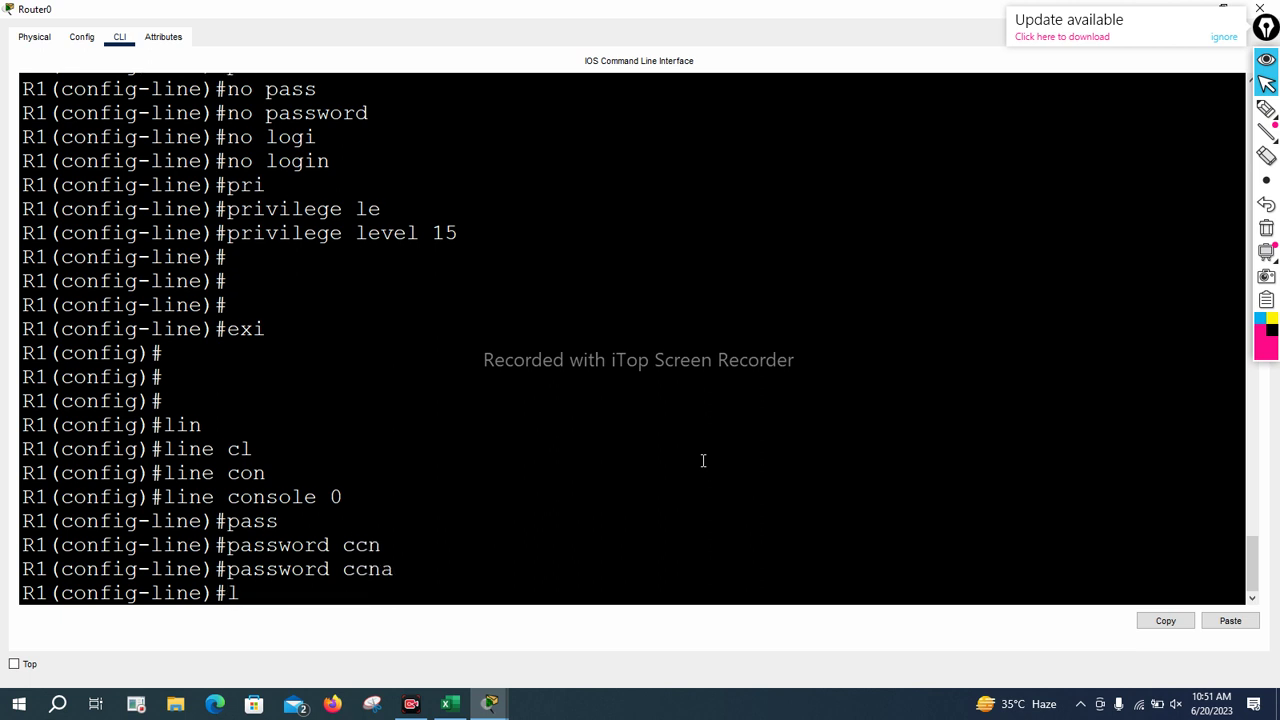
pyautogui.write('ogin')
pyautogui.press('Return')
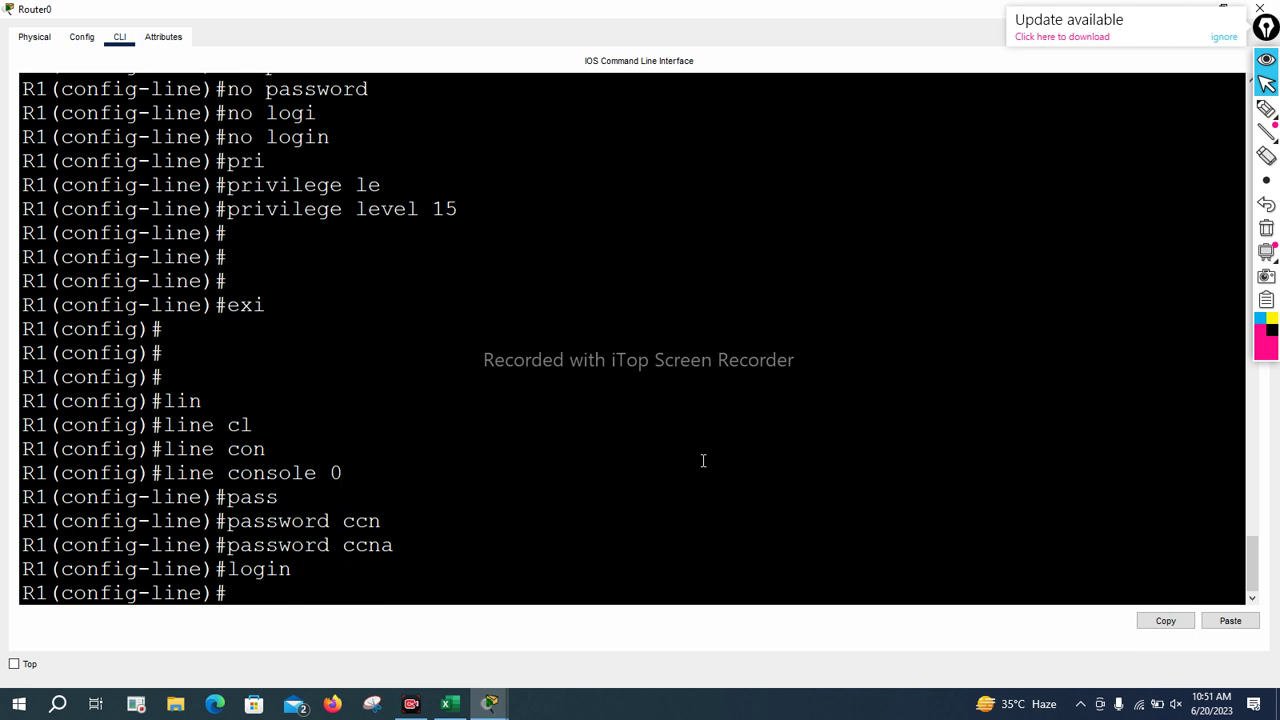
# Return to privileged mode and save the running configuration to startup with wr
pyautogui.write('ex')
pyautogui.press('Return')
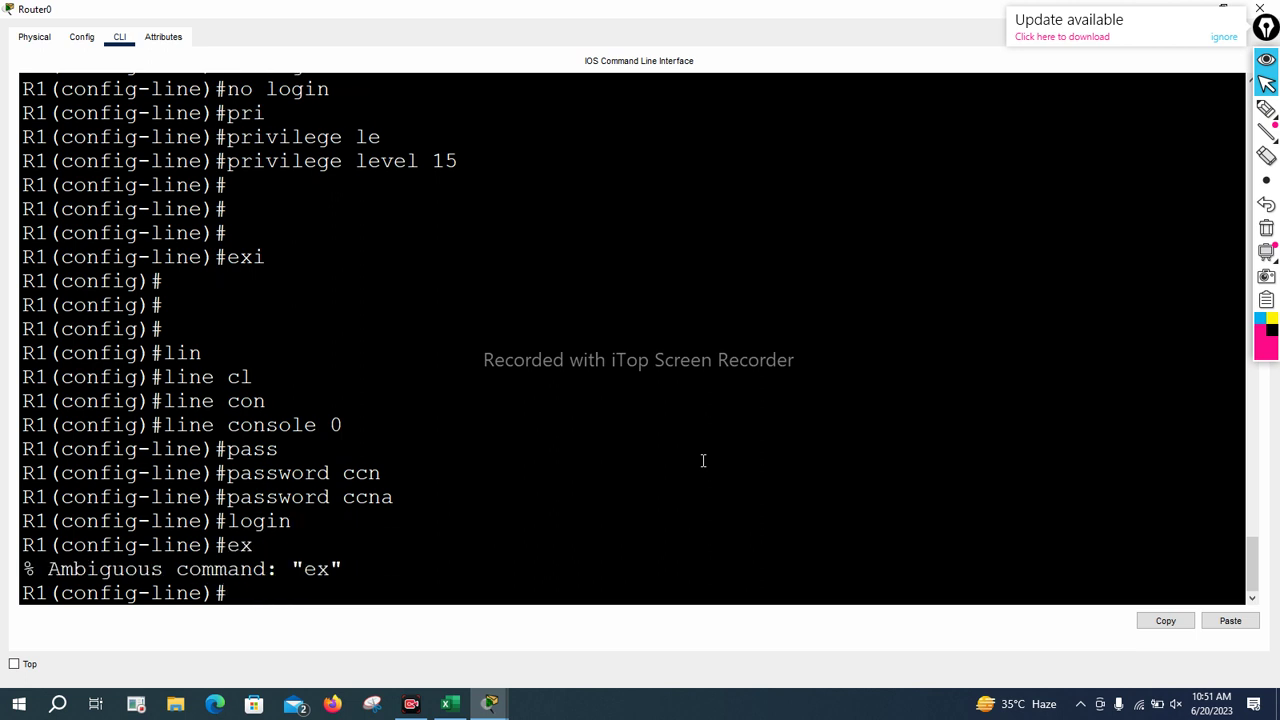
pyautogui.press('Return')
pyautogui.press('Return')
pyautogui.press('Return')
pyautogui.write('exi')
pyautogui.press('Return')
pyautogui.press('Return')
pyautogui.press('Return')
pyautogui.press('Return')
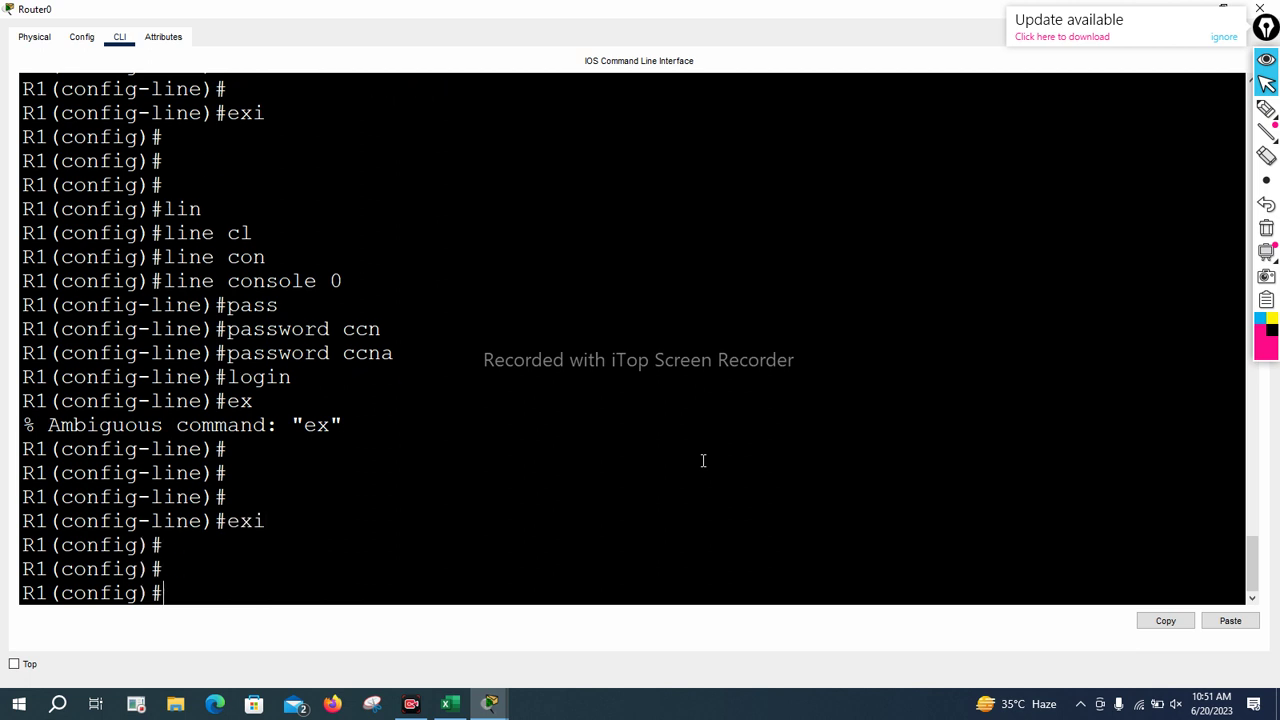
pyautogui.hotkey('ctrl', 'z')
pyautogui.press('Return')
pyautogui.press('Return')
pyautogui.press('Return')
pyautogui.write('wr')
pyautogui.press('Return')
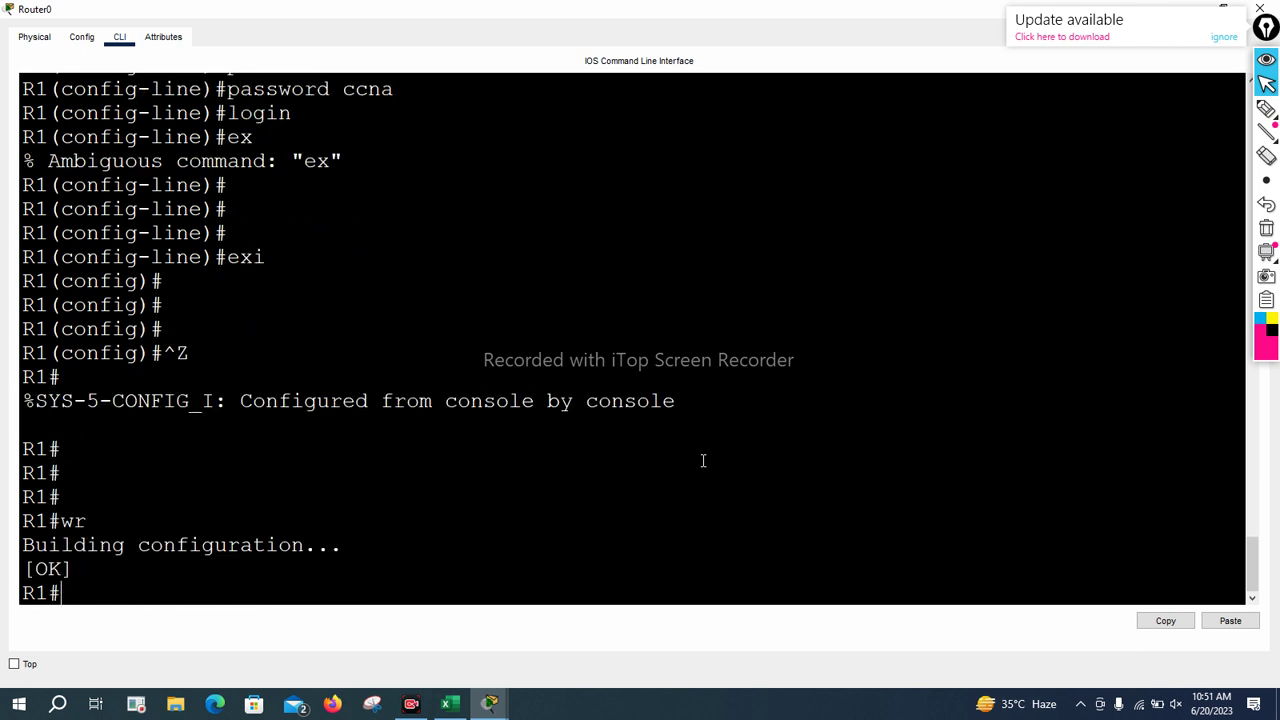
pyautogui.press('Return')
pyautogui.press('Return')
pyautogui.press('Return')
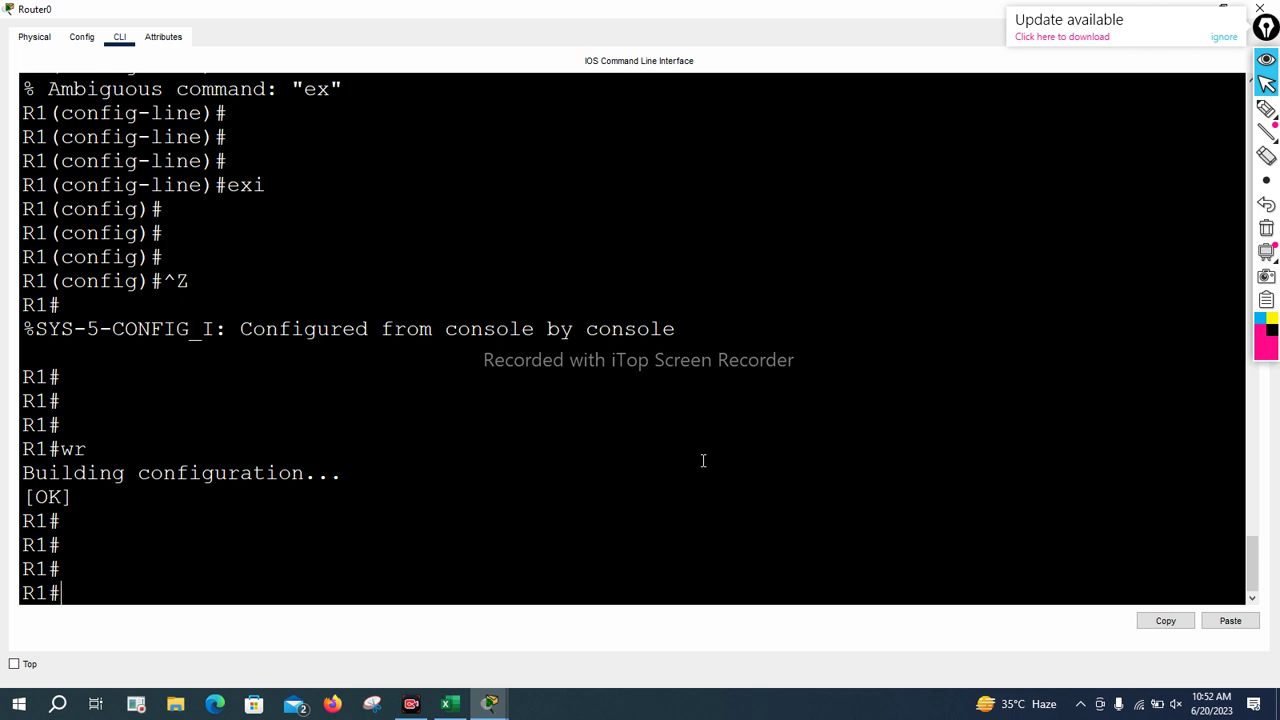
pyautogui.scroll(3, 670, 420)
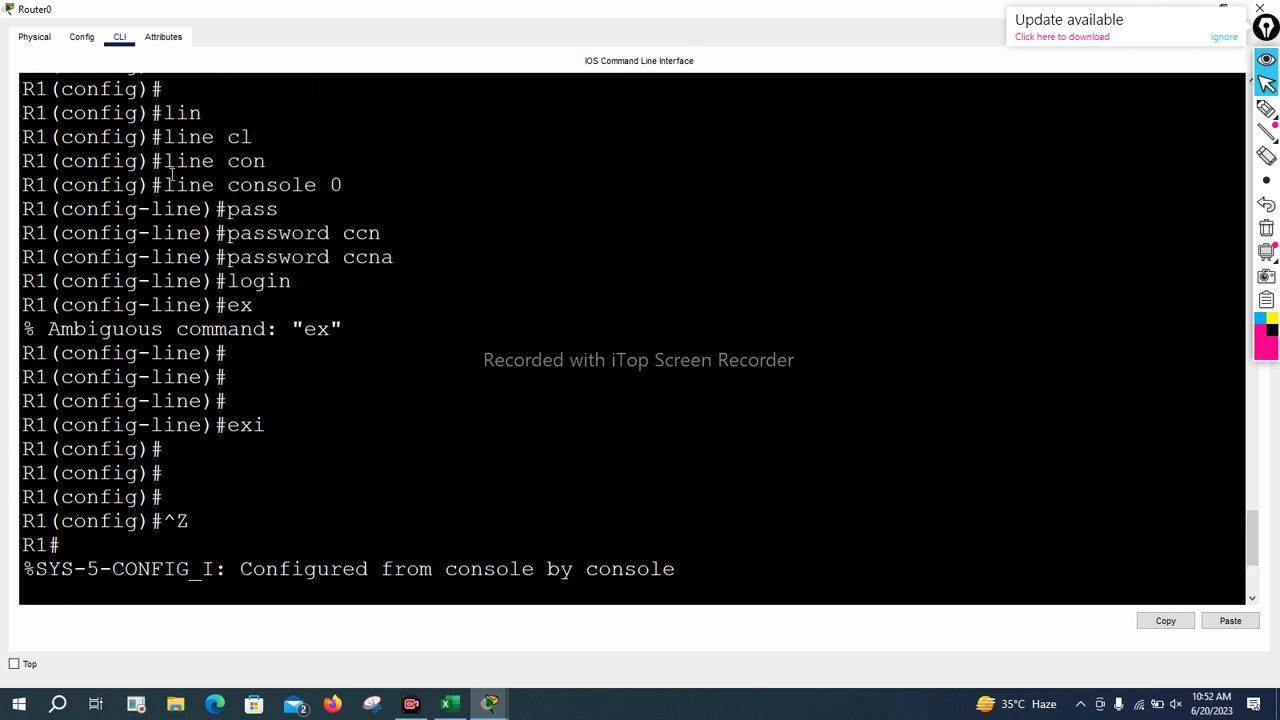
pyautogui.moveTo(166, 185); pyautogui.dragTo(363, 189)
pyautogui.moveTo(227, 233); pyautogui.dragTo(459, 242)
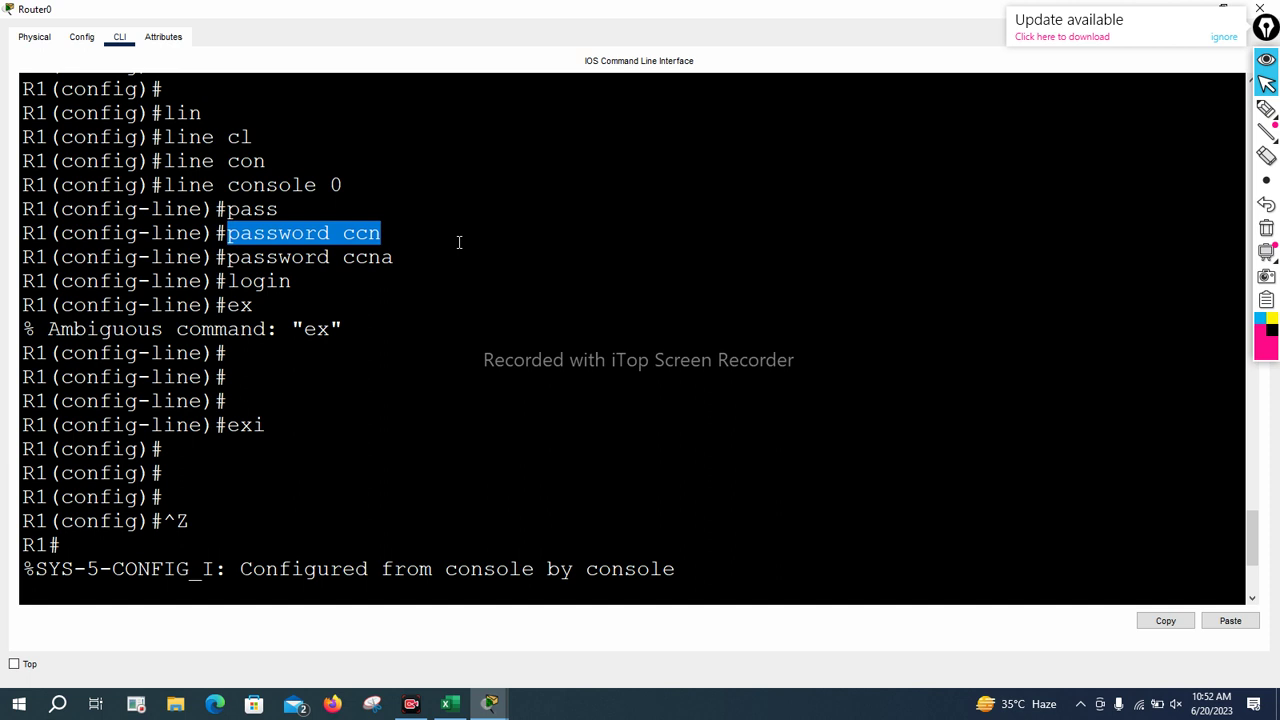
pyautogui.moveTo(255, 283); pyautogui.dragTo(344, 283)
pyautogui.click(344, 283)
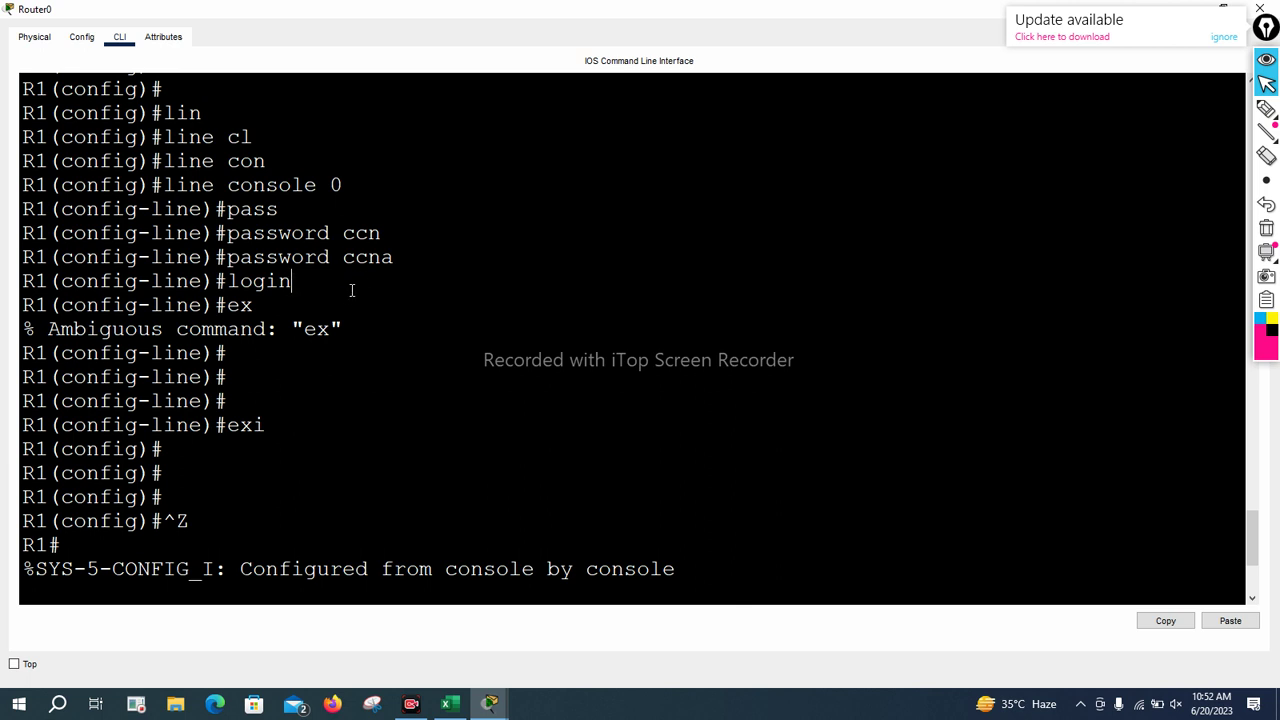
pyautogui.press('Return')
pyautogui.press('Return')
pyautogui.press('Return')
pyautogui.press('Return')
pyautogui.write('wr')
pyautogui.press('Return')
pyautogui.press('Return')
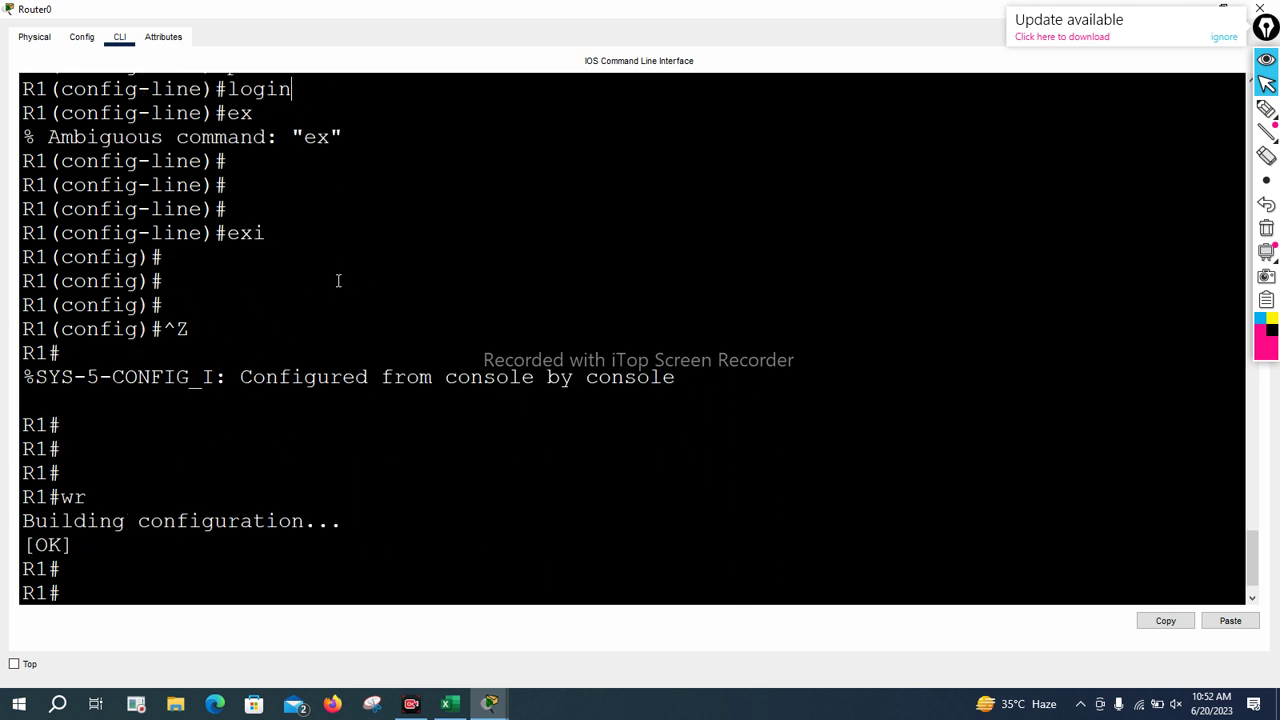
pyautogui.press('Return')
pyautogui.press('Return')
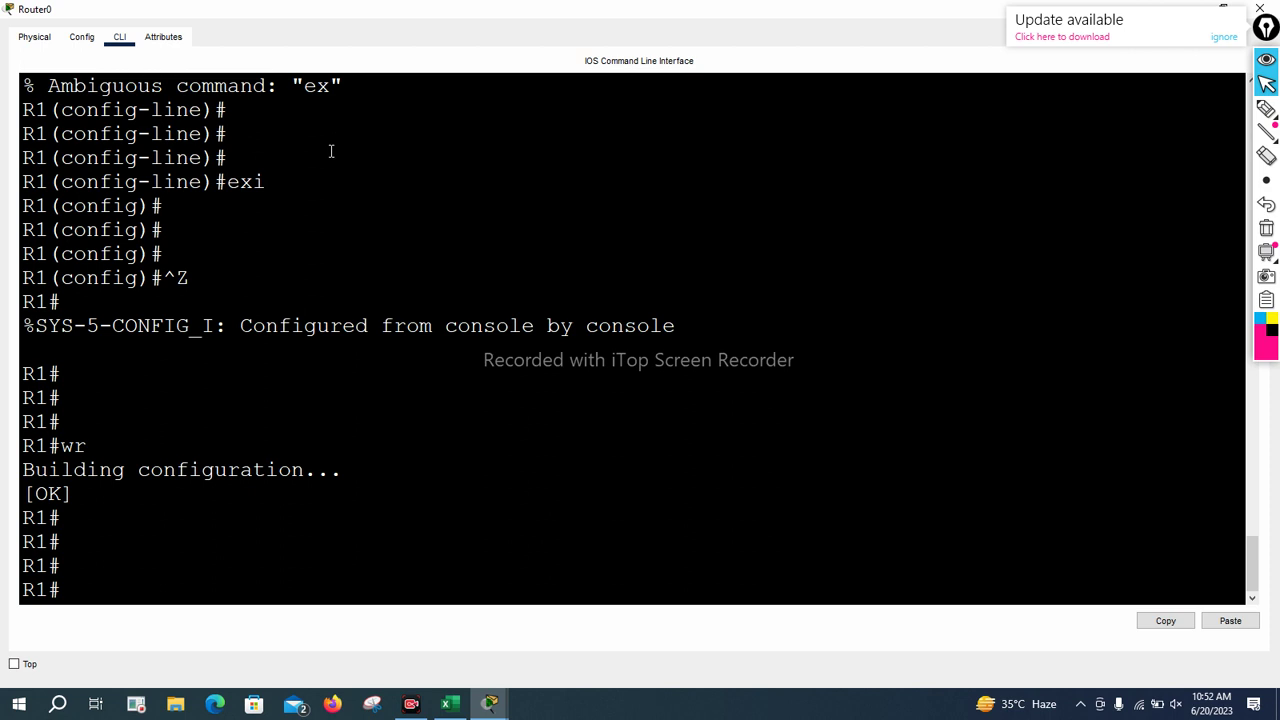
# Display the full running configuration with show running-config, paging through to the end
pyautogui.write('cop')
pyautogui.press('Tab')
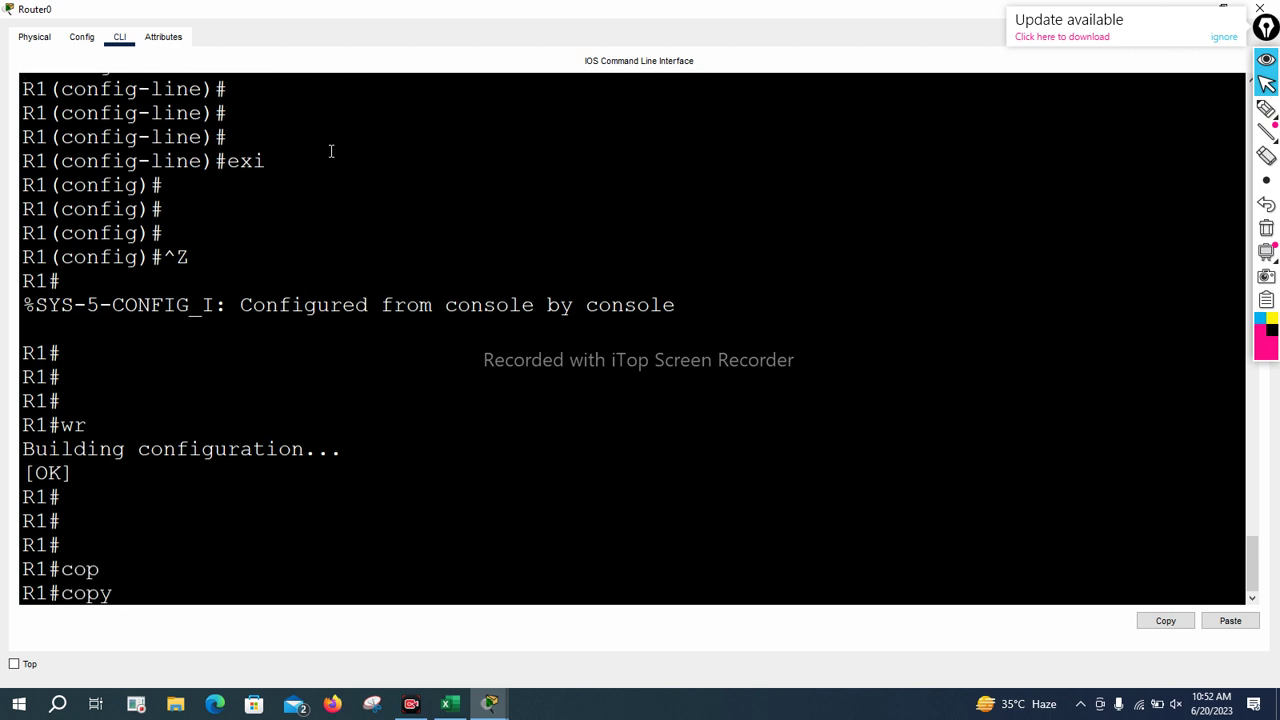
pyautogui.write('ru')
pyautogui.press('Tab')
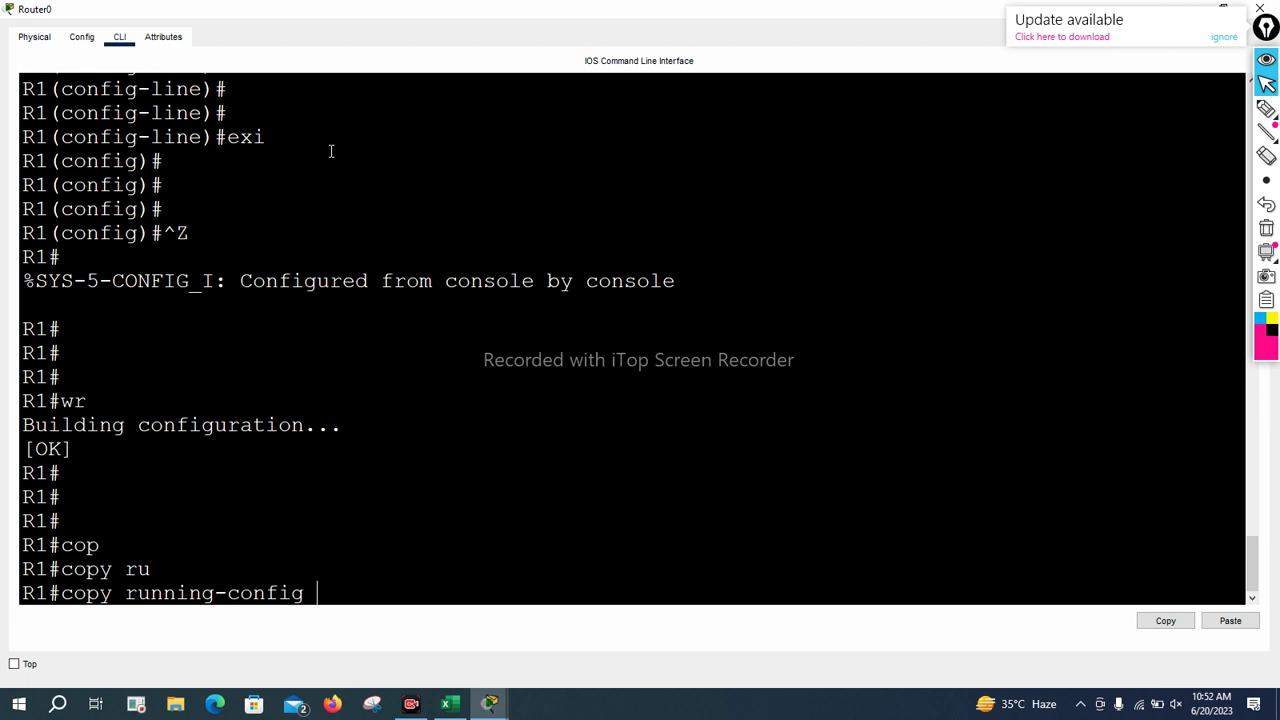
pyautogui.press('BackSpace')
pyautogui.press('BackSpace')
pyautogui.press('BackSpace')
pyautogui.press('BackSpace')
pyautogui.press('BackSpace')
pyautogui.press('BackSpace')
pyautogui.press('BackSpace')
pyautogui.press('BackSpace')
pyautogui.press('BackSpace')
pyautogui.press('BackSpace')
pyautogui.press('BackSpace')
pyautogui.press('BackSpace')
pyautogui.press('BackSpace')
pyautogui.press('BackSpace')
pyautogui.press('BackSpace')
pyautogui.press('BackSpace')
pyautogui.press('BackSpace')
pyautogui.press('BackSpace')
pyautogui.press('BackSpace')
pyautogui.press('BackSpace')
pyautogui.write('show')
pyautogui.press('BackSpace')
pyautogui.write('o')
pyautogui.press('Tab')
pyautogui.write('run')
pyautogui.press('Tab')
pyautogui.press('Return')
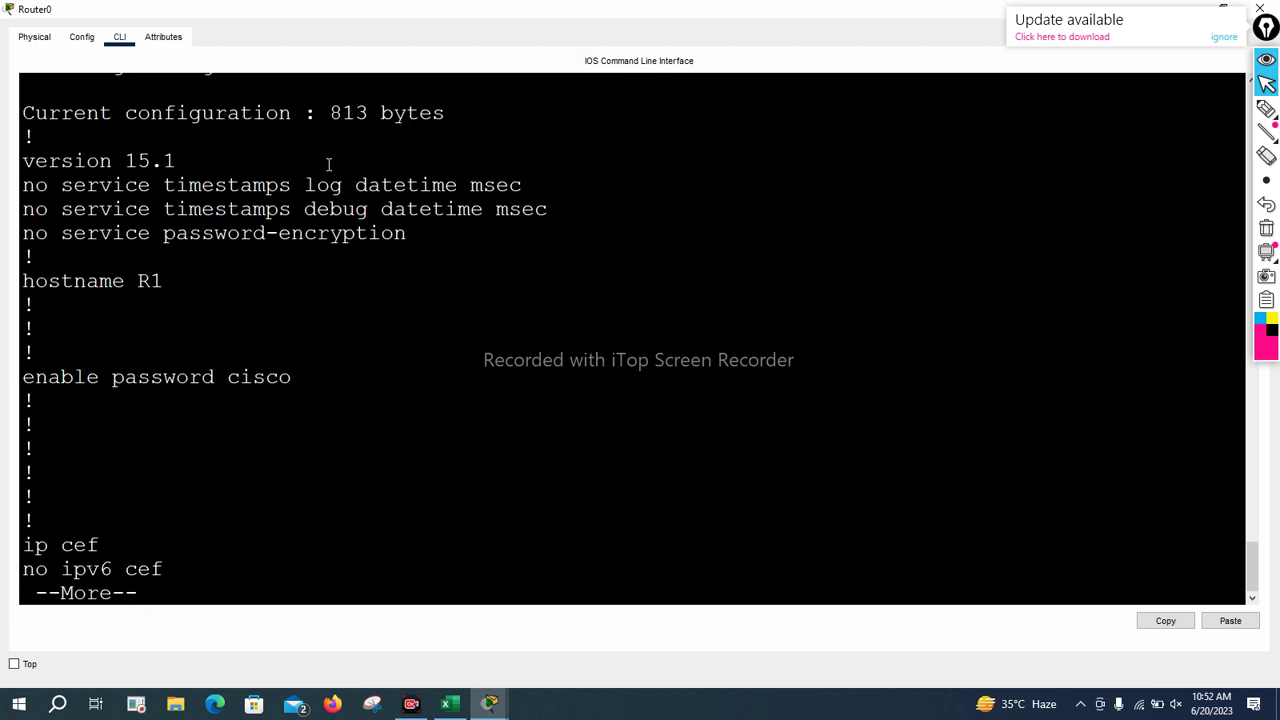
pyautogui.press('Return')
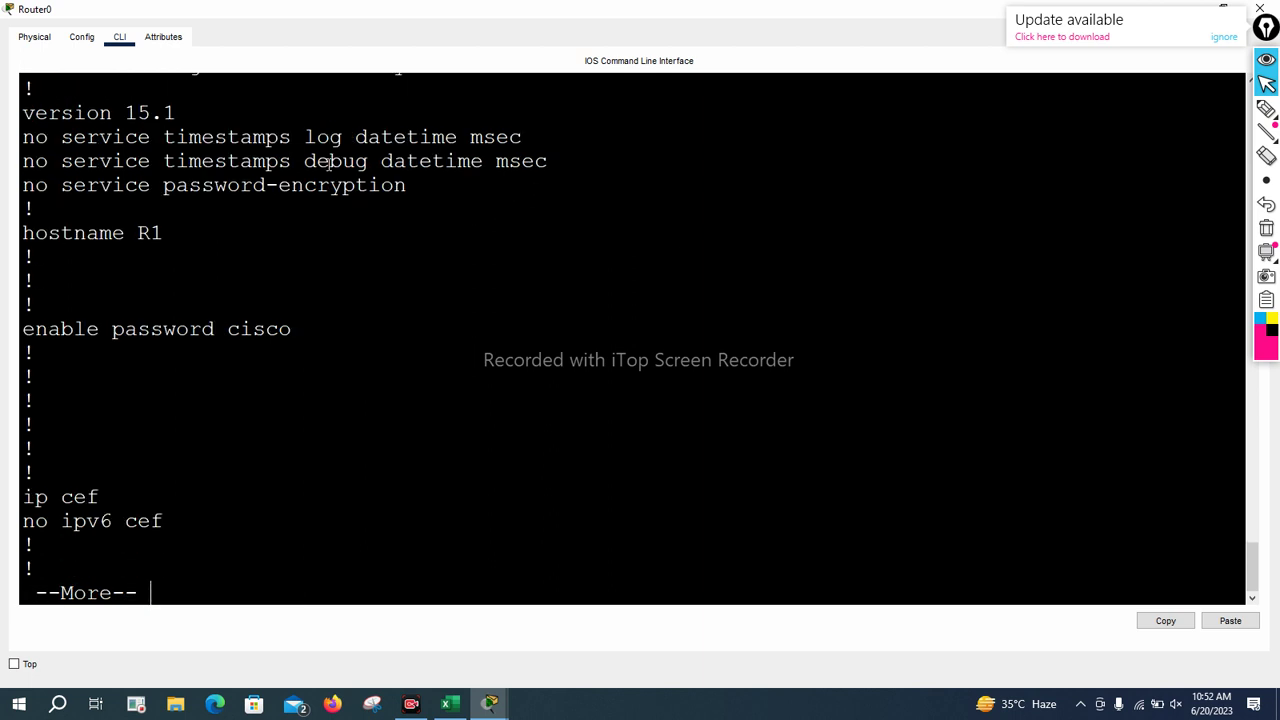
pyautogui.press('Return')
pyautogui.press('Return')
pyautogui.press('Return')
pyautogui.press('Return')
pyautogui.press('Return')
pyautogui.press('Return')
pyautogui.press('Return')
pyautogui.press('Return')
pyautogui.press('Return')
pyautogui.press('Return')
pyautogui.press('Return')
pyautogui.press('Return')
pyautogui.press('Return')
pyautogui.press('Return')
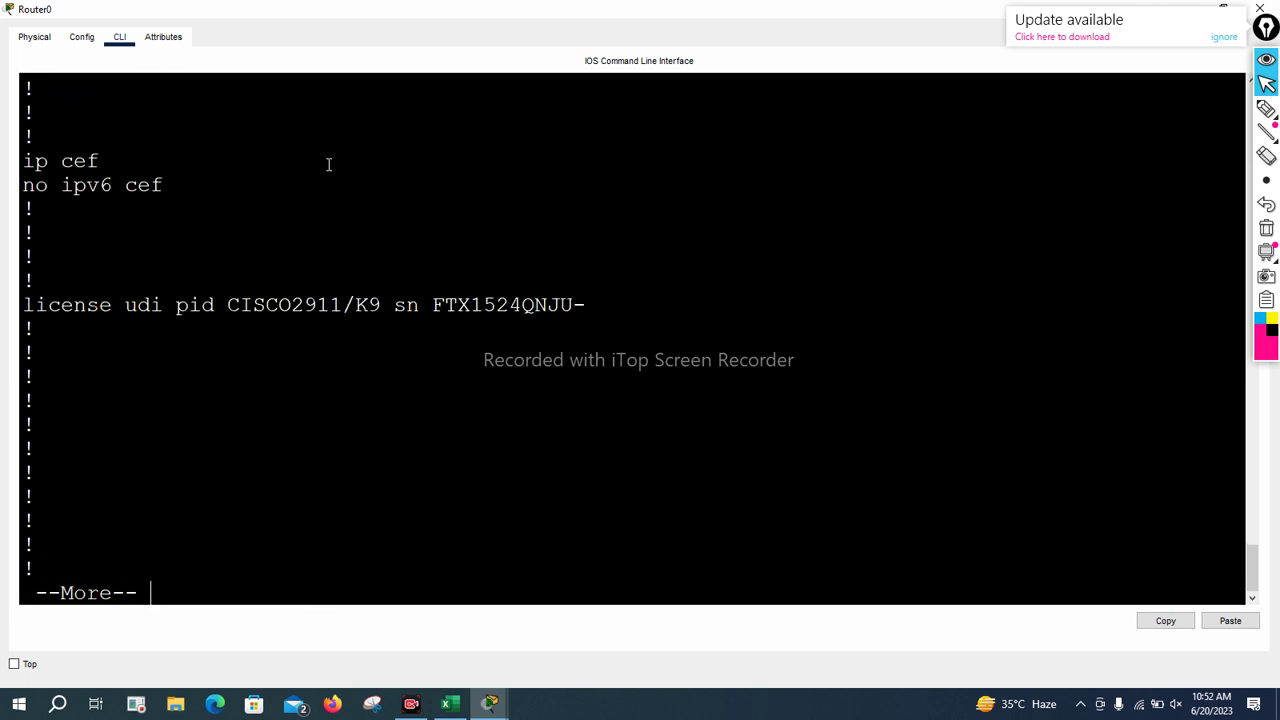
pyautogui.press('Return')
pyautogui.press('Return')
pyautogui.press('Return')
pyautogui.press('Return')
pyautogui.press('Return')
pyautogui.press('Return')
pyautogui.press('Return')
pyautogui.press('Return')
pyautogui.press('Return')
pyautogui.press('Return')
pyautogui.press('Return')
pyautogui.press('Return')
pyautogui.press('Return')
pyautogui.press('Return')
pyautogui.press('Return')
pyautogui.press('Return')
pyautogui.press('Return')
pyautogui.press('Return')
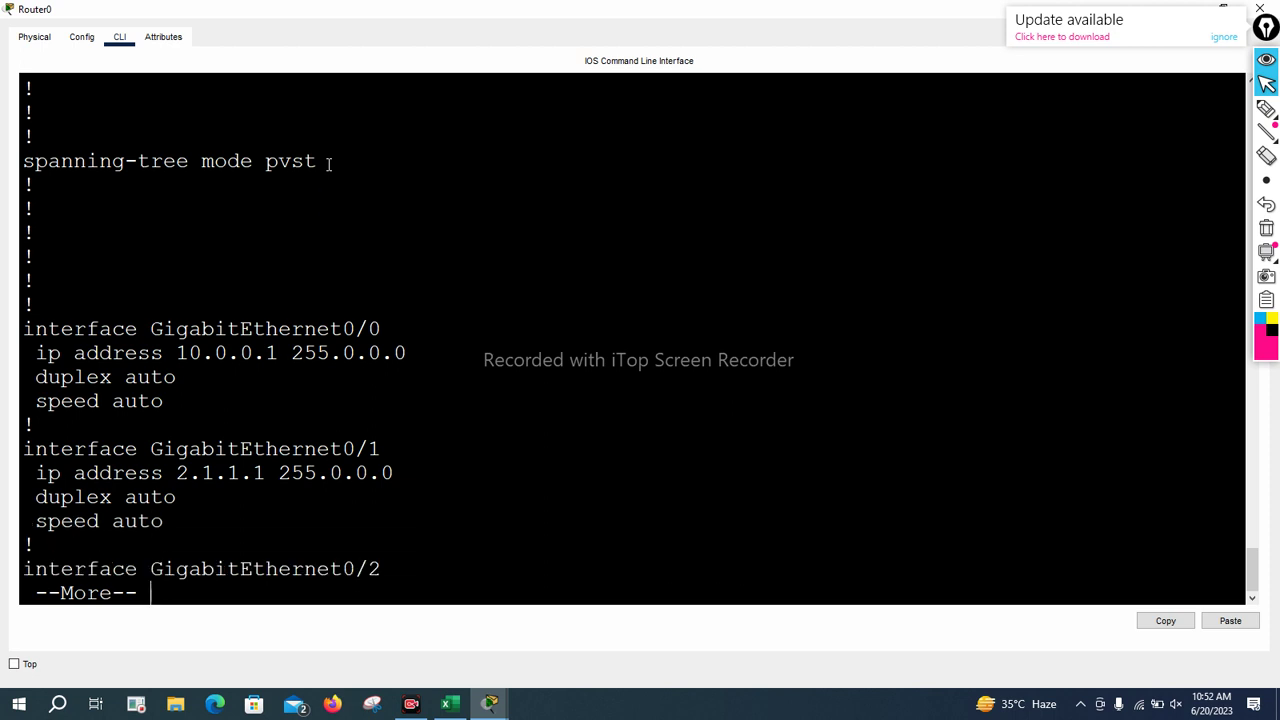
pyautogui.press('Return')
pyautogui.press('Return')
pyautogui.press('Return')
pyautogui.press('Return')
pyautogui.press('Return')
pyautogui.press('Return')
pyautogui.press('Return')
pyautogui.press('Return')
pyautogui.press('Return')
pyautogui.press('Return')
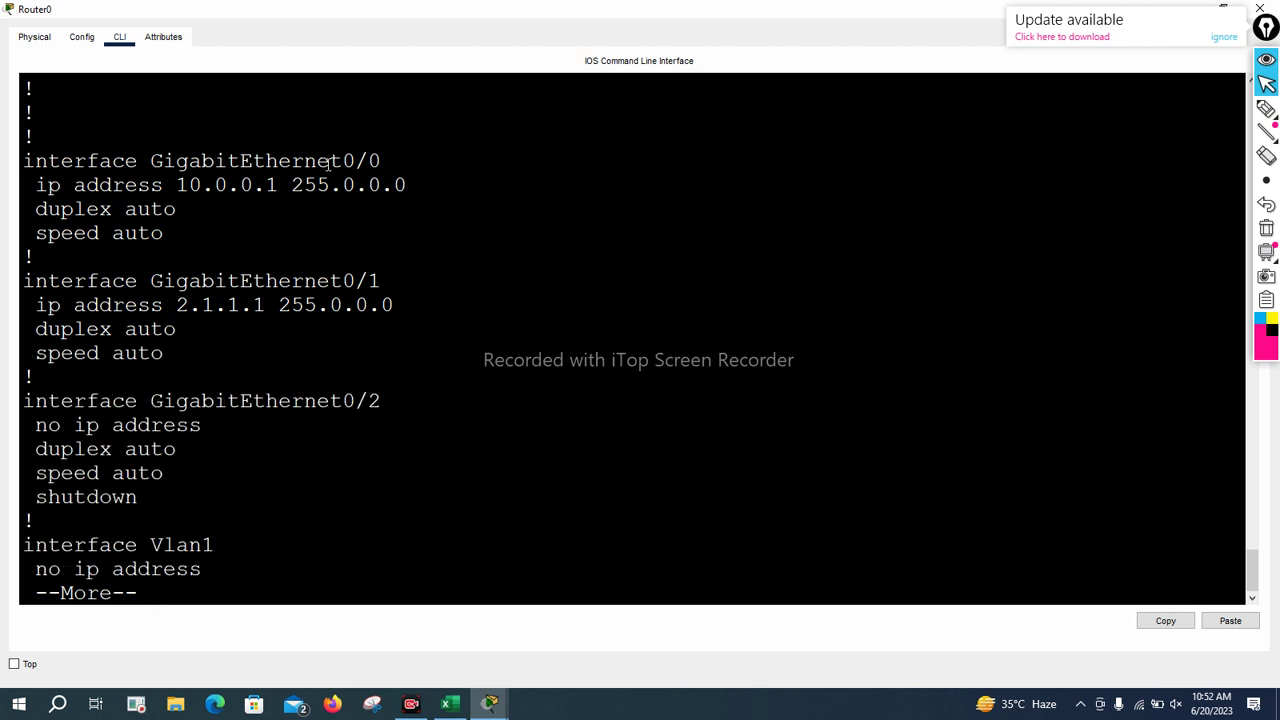
pyautogui.press('Return')
pyautogui.press('Return')
pyautogui.press('Return')
pyautogui.press('Return')
pyautogui.press('Return')
pyautogui.press('Return')
pyautogui.press('Return')
pyautogui.press('Return')
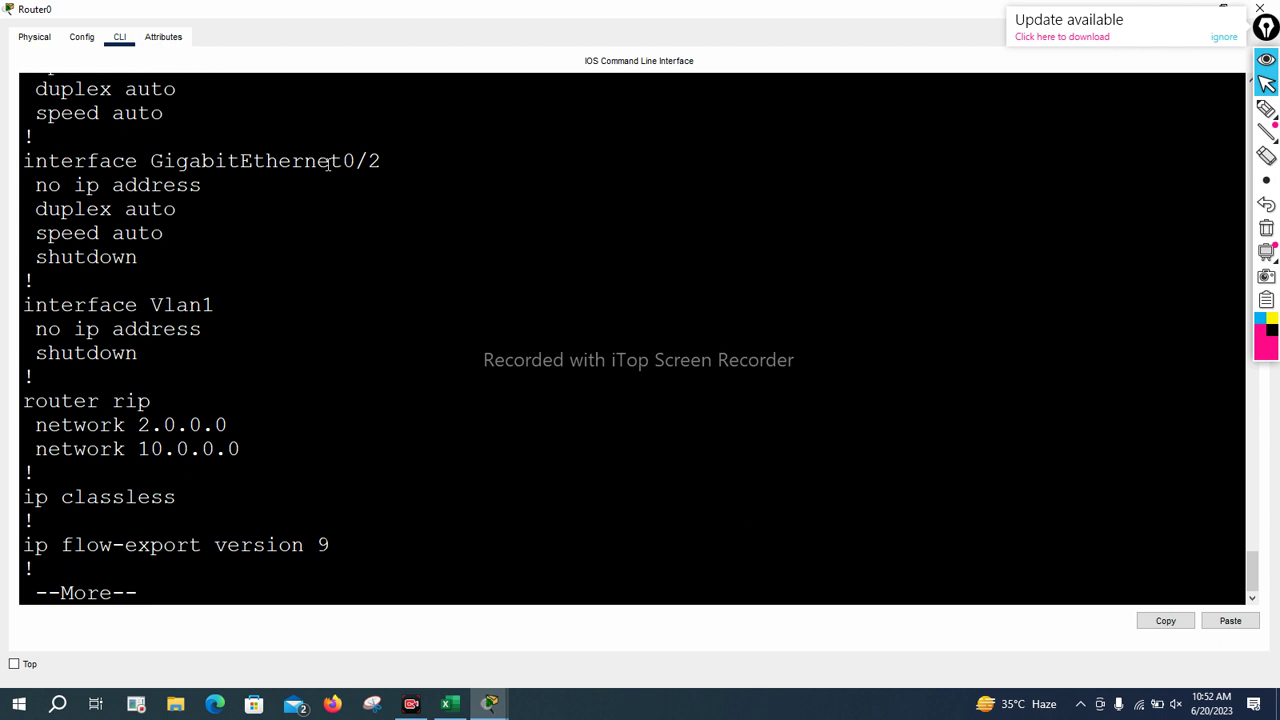
pyautogui.press('Return')
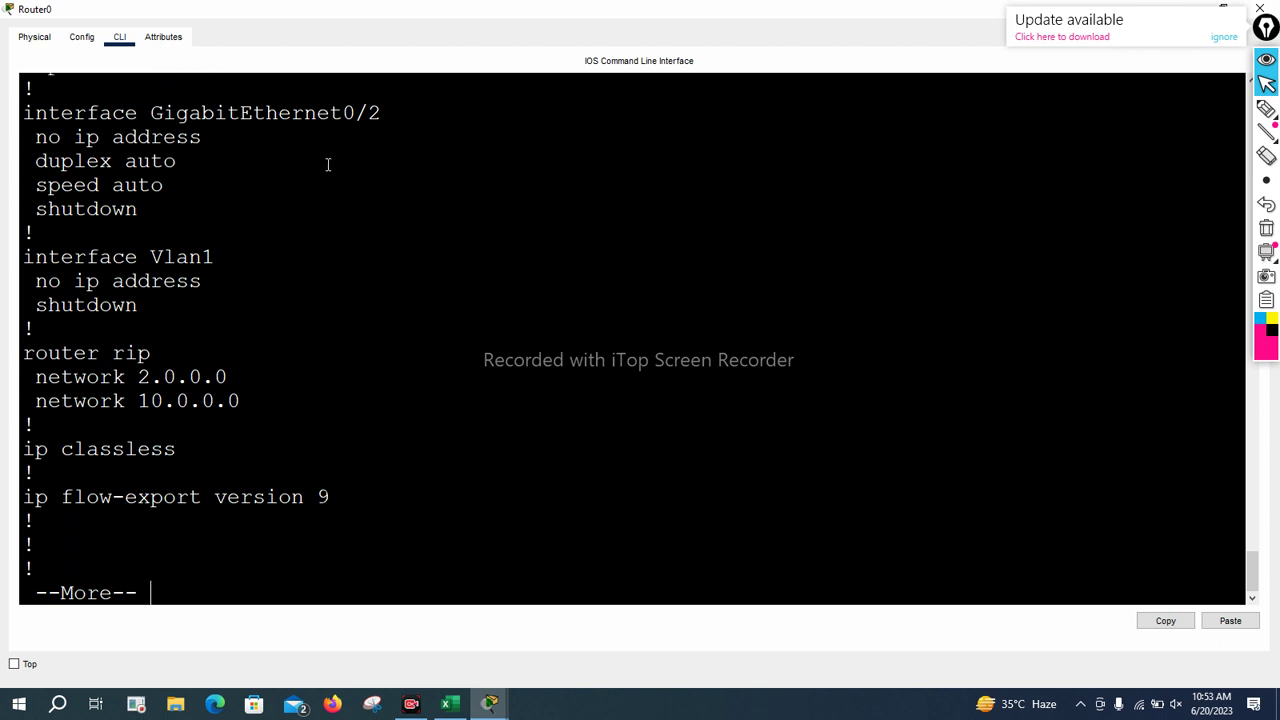
pyautogui.press('Return')
pyautogui.press('Return')
pyautogui.press('Return')
pyautogui.press('Return')
pyautogui.press('Return')
pyautogui.press('Return')
pyautogui.press('Return')
pyautogui.press('Return')
pyautogui.press('Return')
pyautogui.press('Return')
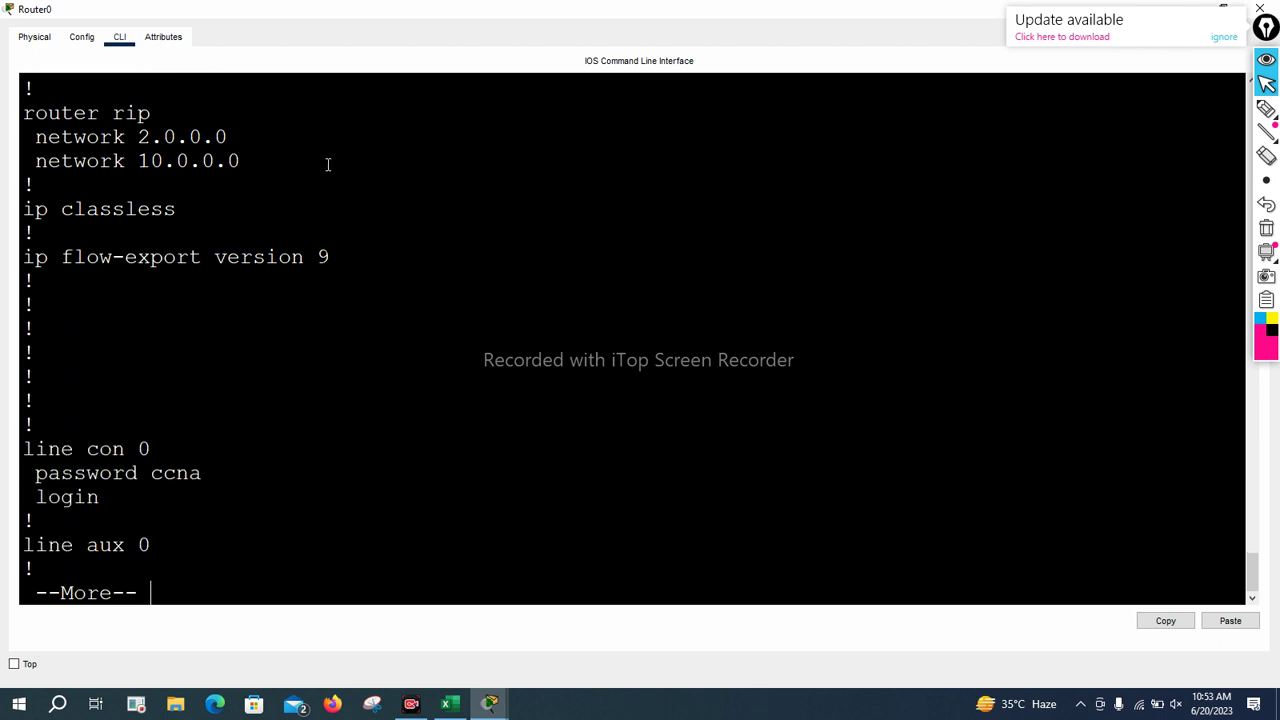
pyautogui.press('Return')
pyautogui.press('space')
pyautogui.press('Return')
pyautogui.press('Return')
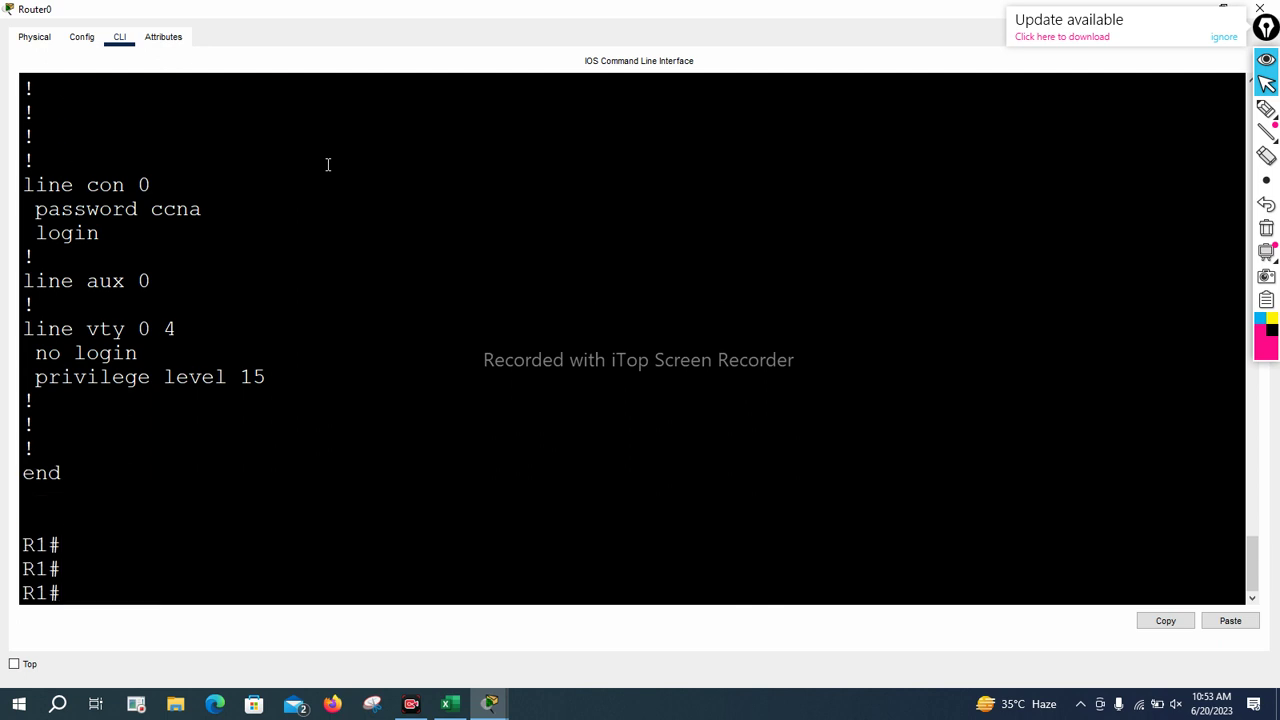
pyautogui.press('Return')
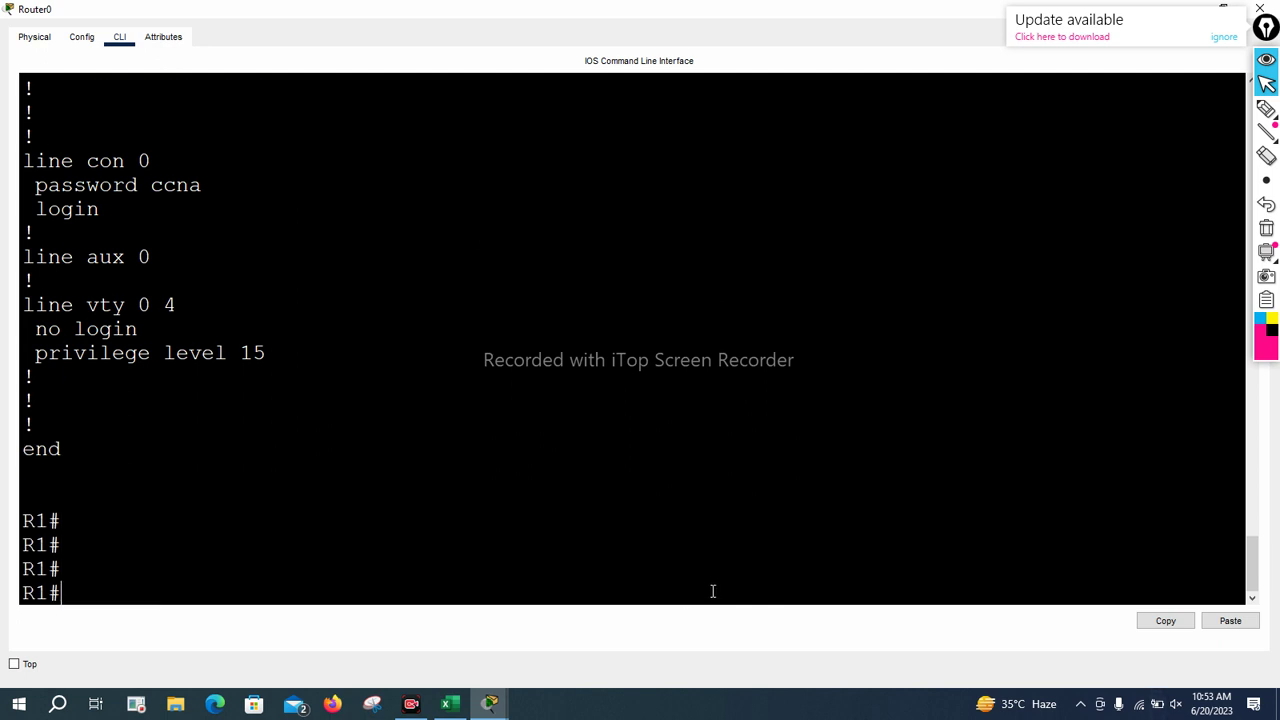
# Highlight the line vty and line aux 0 sections of the output for review
pyautogui.moveTo(266, 357); pyautogui.dragTo(16, 293)
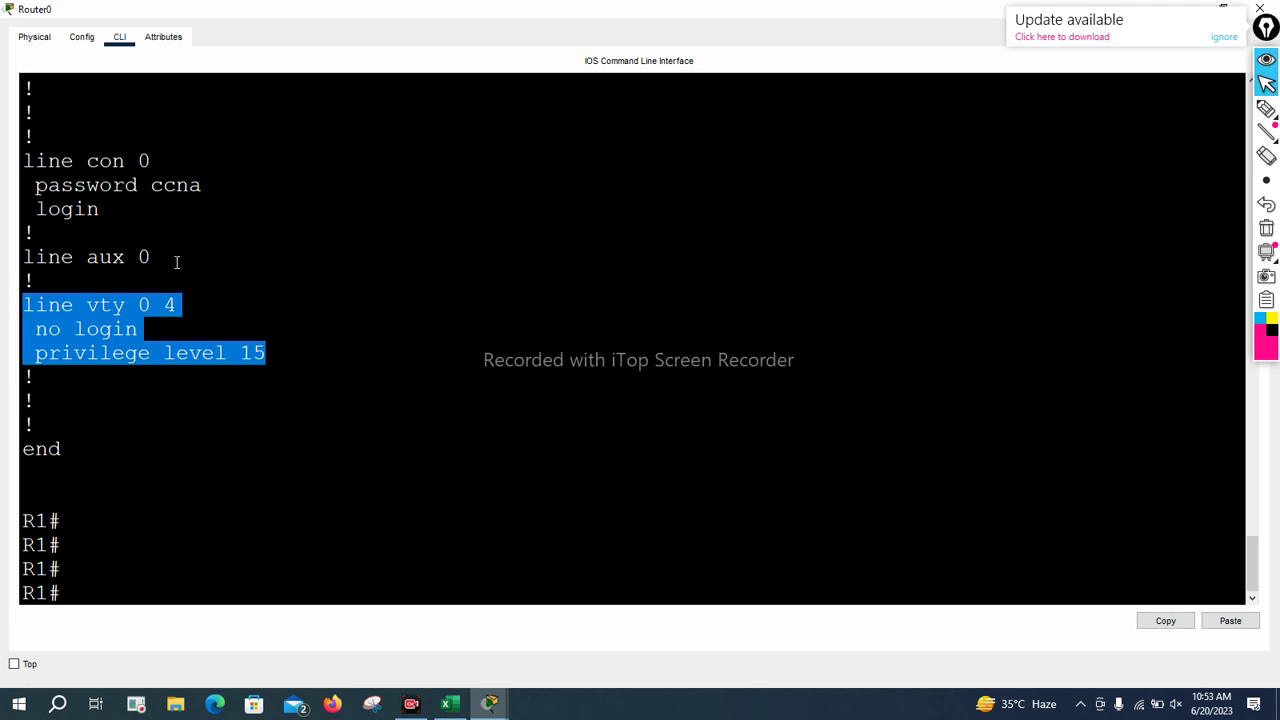
pyautogui.moveTo(174, 260); pyautogui.dragTo(8, 237)
pyautogui.click(983, 588)
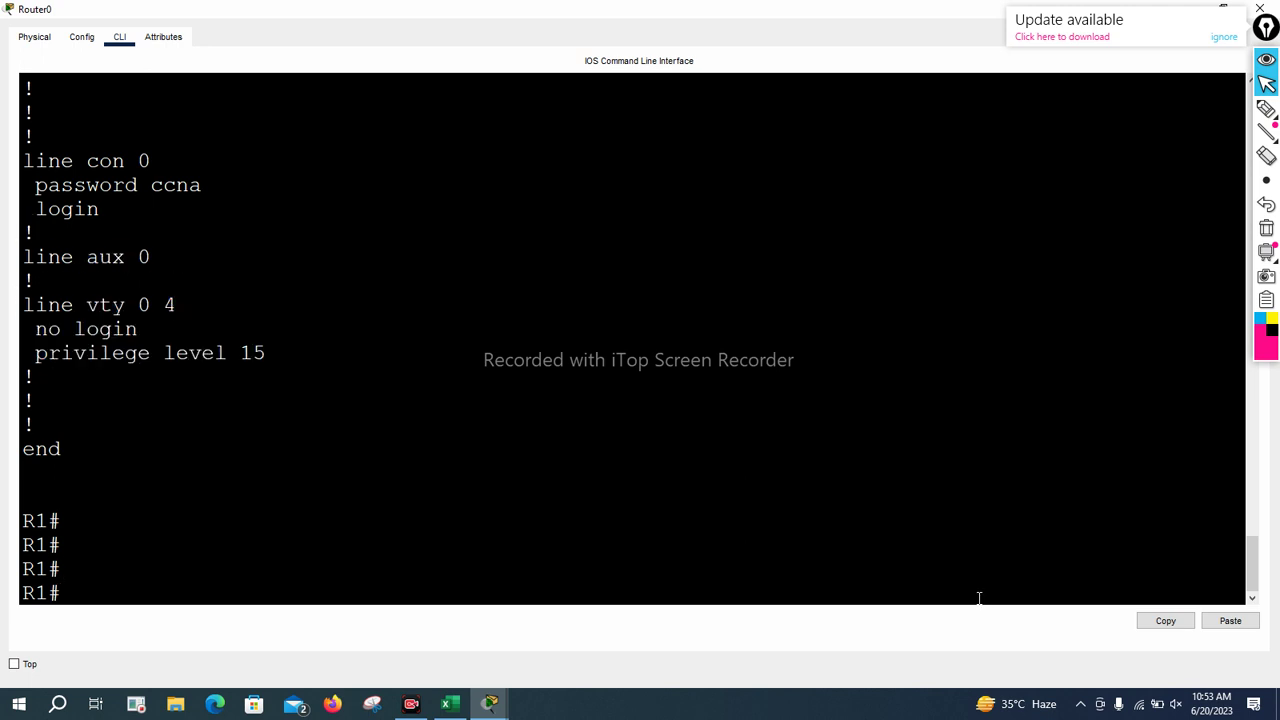
pyautogui.press('Return')
pyautogui.press('Return')
pyautogui.press('Return')
# List the saved startup configuration with show startup-config and page through it
pyautogui.write('show star')
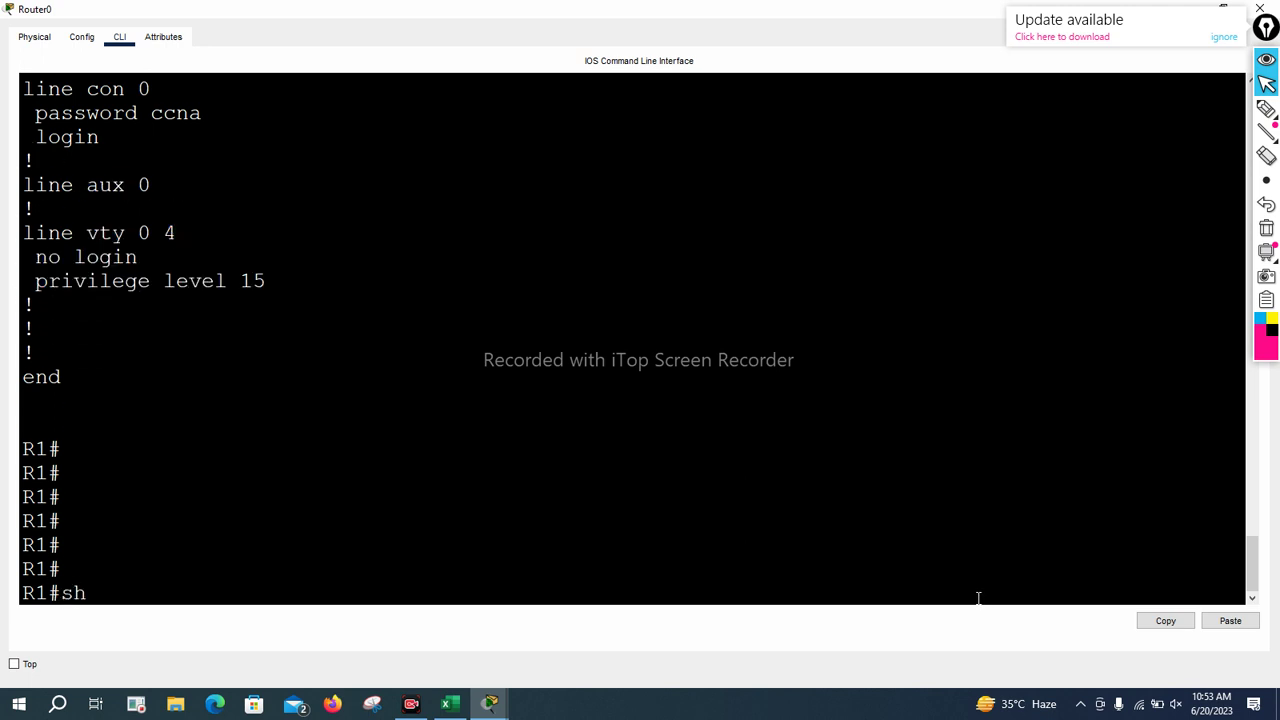
pyautogui.press('Tab')
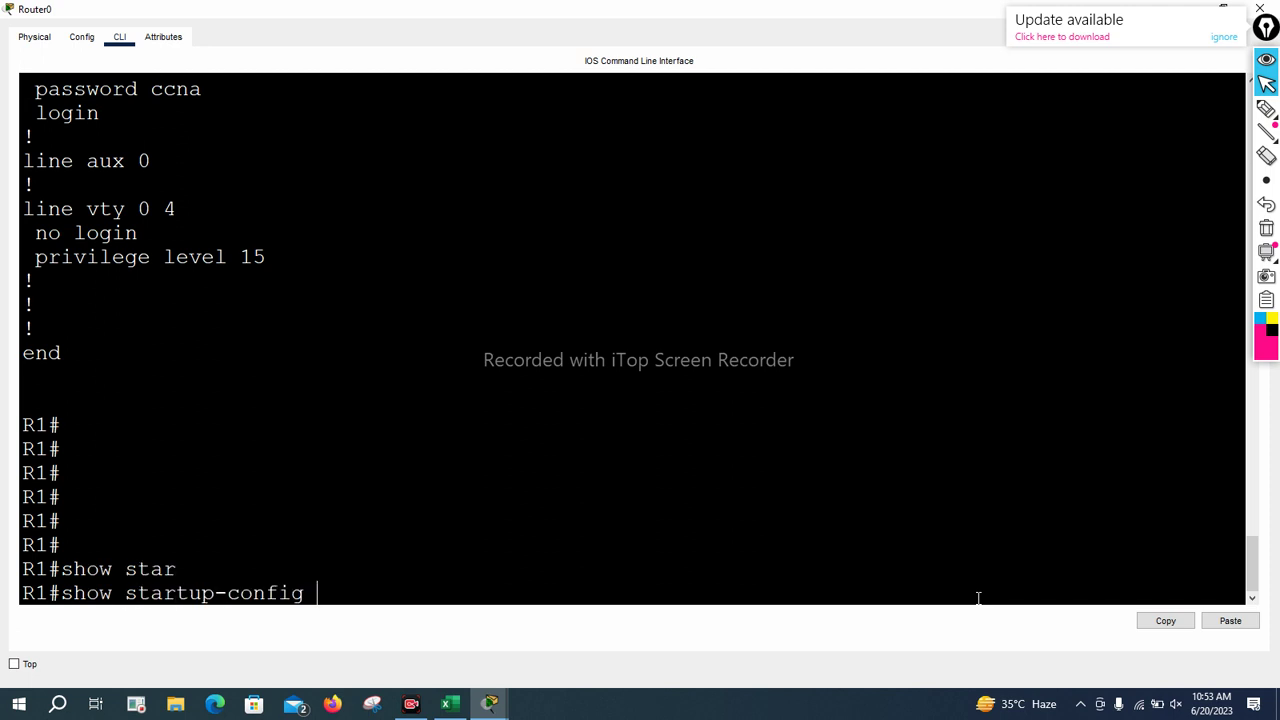
pyautogui.press('Return')
pyautogui.press('Return')
pyautogui.press('Return')
pyautogui.press('Return')
pyautogui.press('Return')
pyautogui.press('Return')
pyautogui.press('Return')
pyautogui.press('Return')
pyautogui.press('Return')
pyautogui.press('Return')
pyautogui.press('Return')
pyautogui.press('Return')
pyautogui.press('Return')
pyautogui.press('Return')
pyautogui.press('Return')
pyautogui.press('Return')
pyautogui.press('Return')
pyautogui.press('Return')
pyautogui.press('Return')
pyautogui.press('Return')
pyautogui.press('Return')
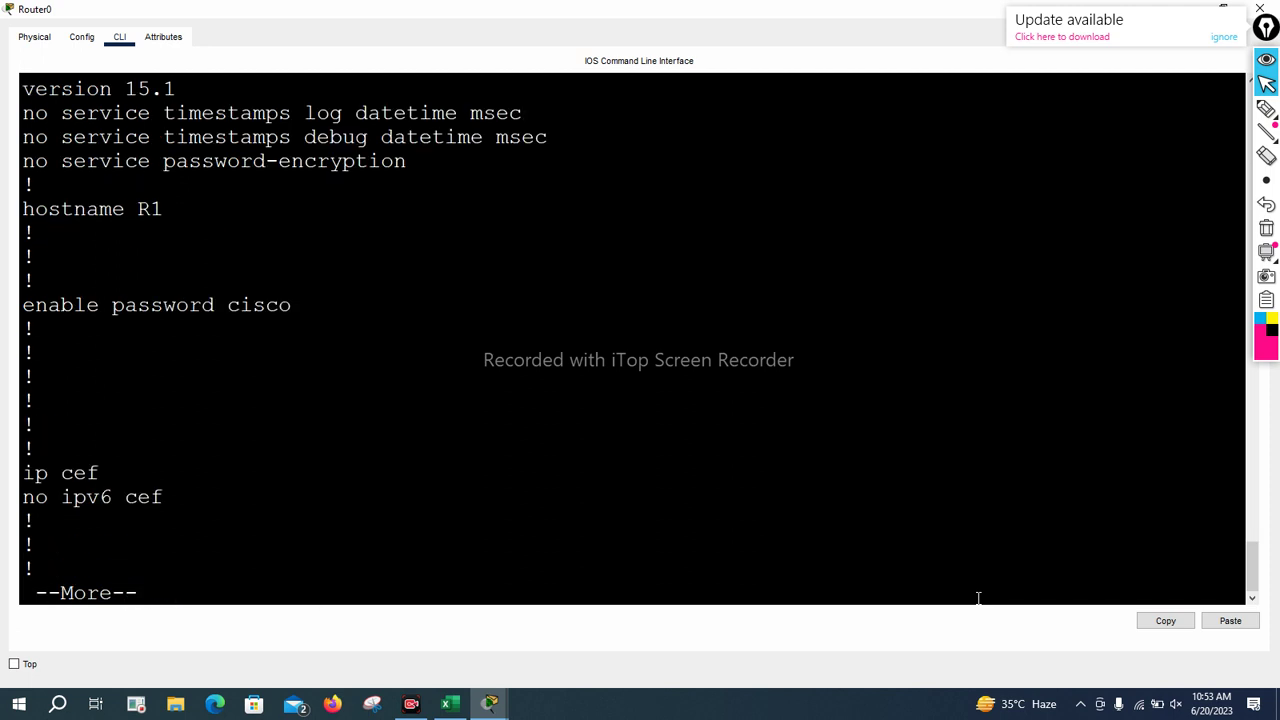
pyautogui.press('Return')
pyautogui.press('Return')
pyautogui.press('Return')
pyautogui.press('Return')
pyautogui.press('Return')
pyautogui.press('Return')
pyautogui.press('Return')
pyautogui.press('Return')
pyautogui.press('Return')
pyautogui.press('Return')
pyautogui.press('Return')
pyautogui.press('Return')
pyautogui.press('Return')
pyautogui.press('Return')
pyautogui.press('Return')
pyautogui.press('Return')
pyautogui.press('Return')
pyautogui.press('Return')
pyautogui.press('Return')
pyautogui.press('Return')
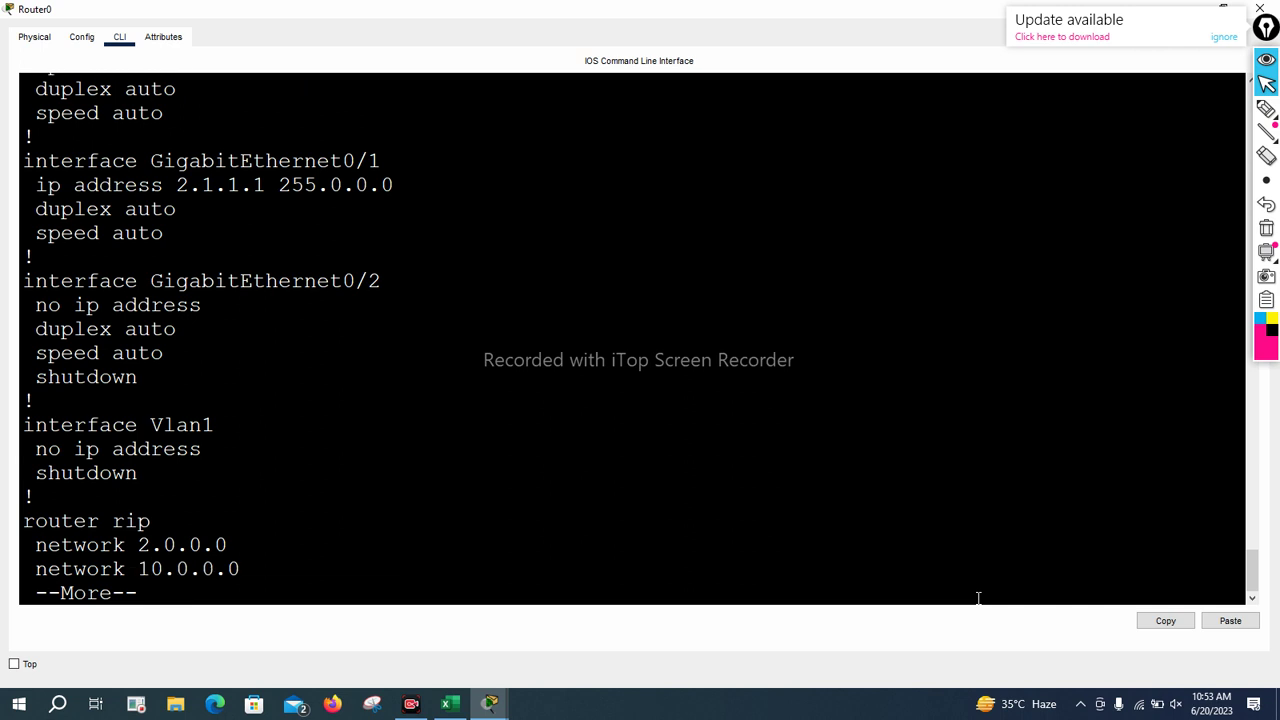
pyautogui.press('Return')
pyautogui.press('Return')
pyautogui.press('Return')
pyautogui.press('Return')
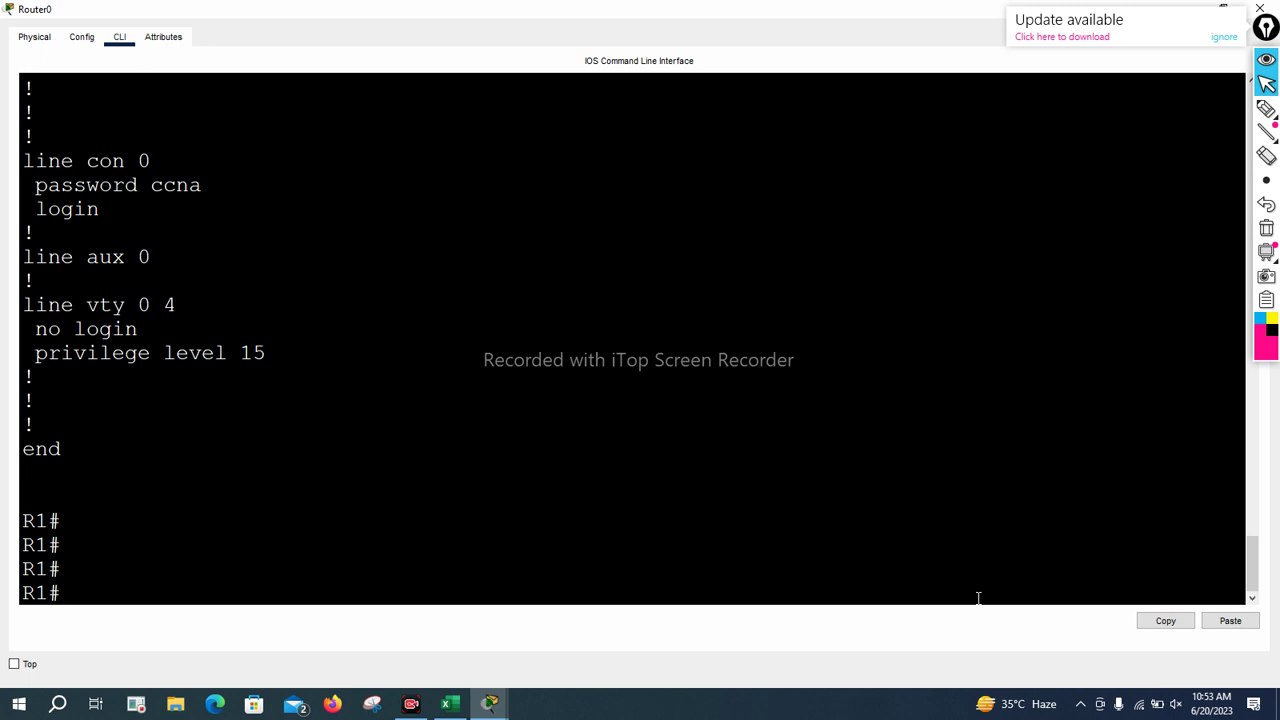
# Enter the copy running-config tftp: command using tab completion
pyautogui.write('cop')
pyautogui.press('BackSpace')
pyautogui.press('?')
pyautogui.write('p')
pyautogui.press('Tab')
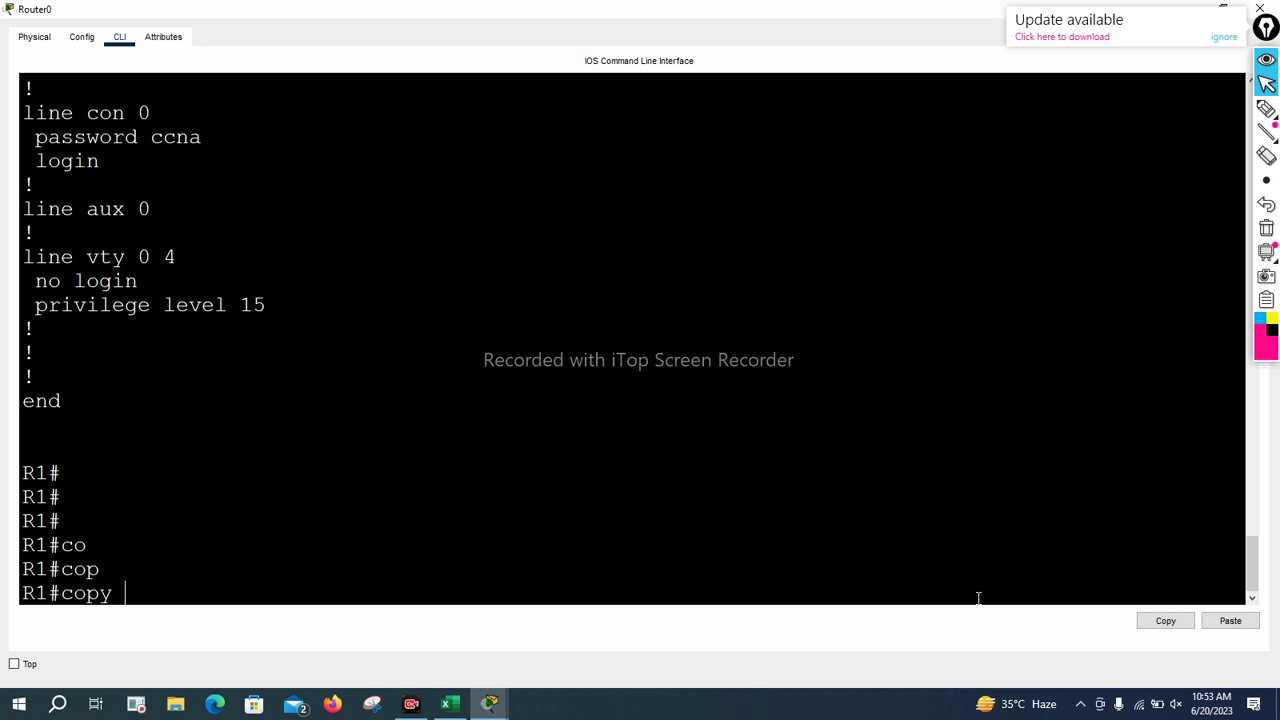
pyautogui.write('run')
pyautogui.press('Tab')
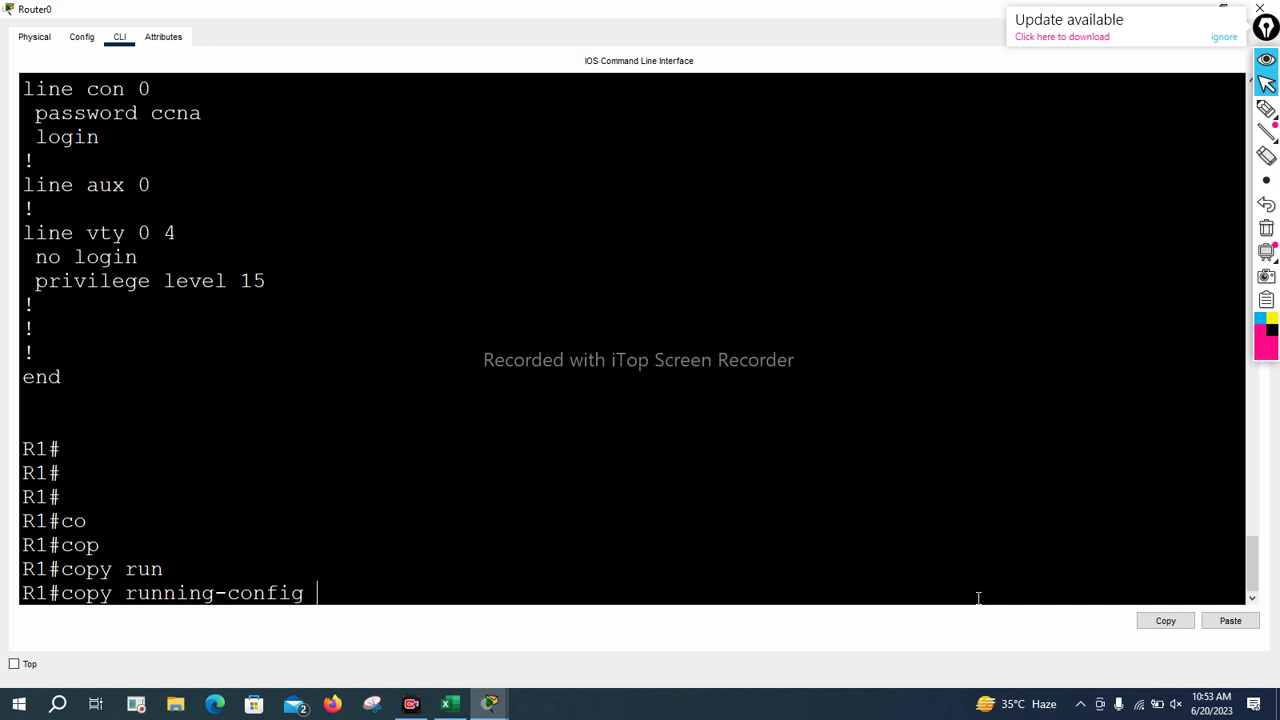
pyautogui.write('tf')
pyautogui.press('Tab')
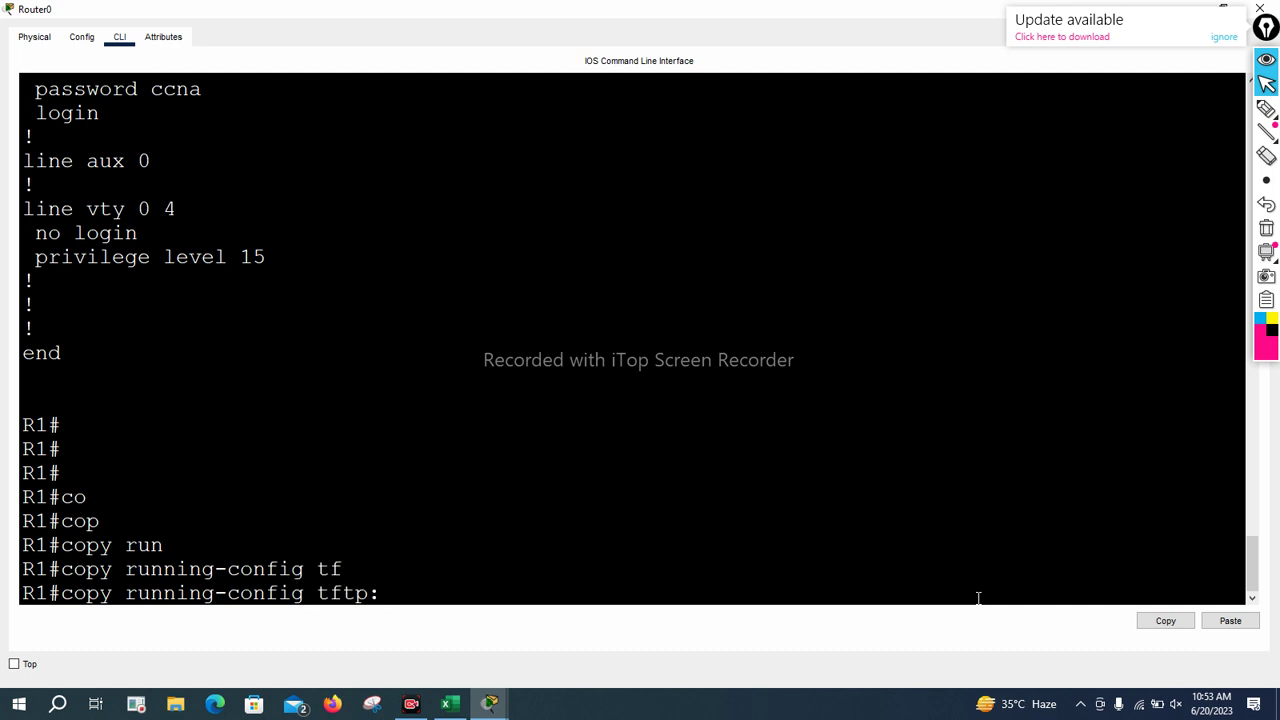
pyautogui.press('Return')
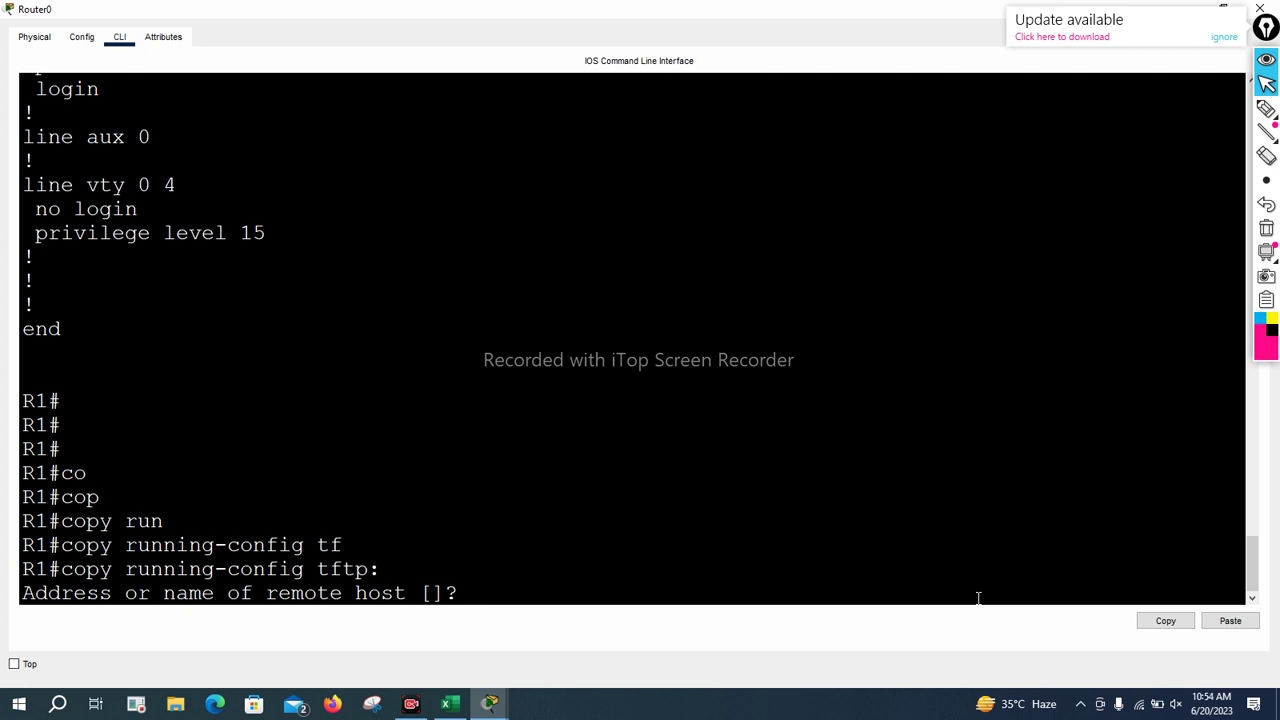
# Give remote host 1.1.1.2 and filename config-20-06-023; the copy stalls while writing
pyautogui.write('1.1.1.2')
pyautogui.press('Return')
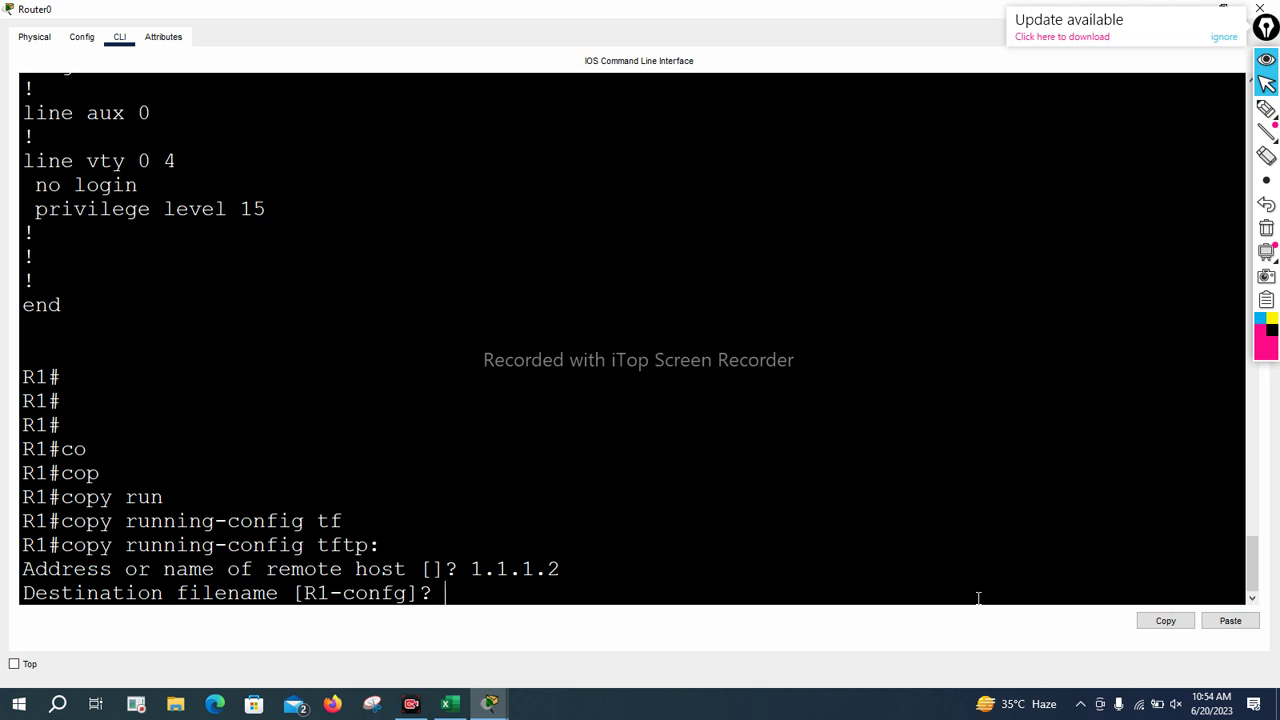
pyautogui.write('config-20-0')
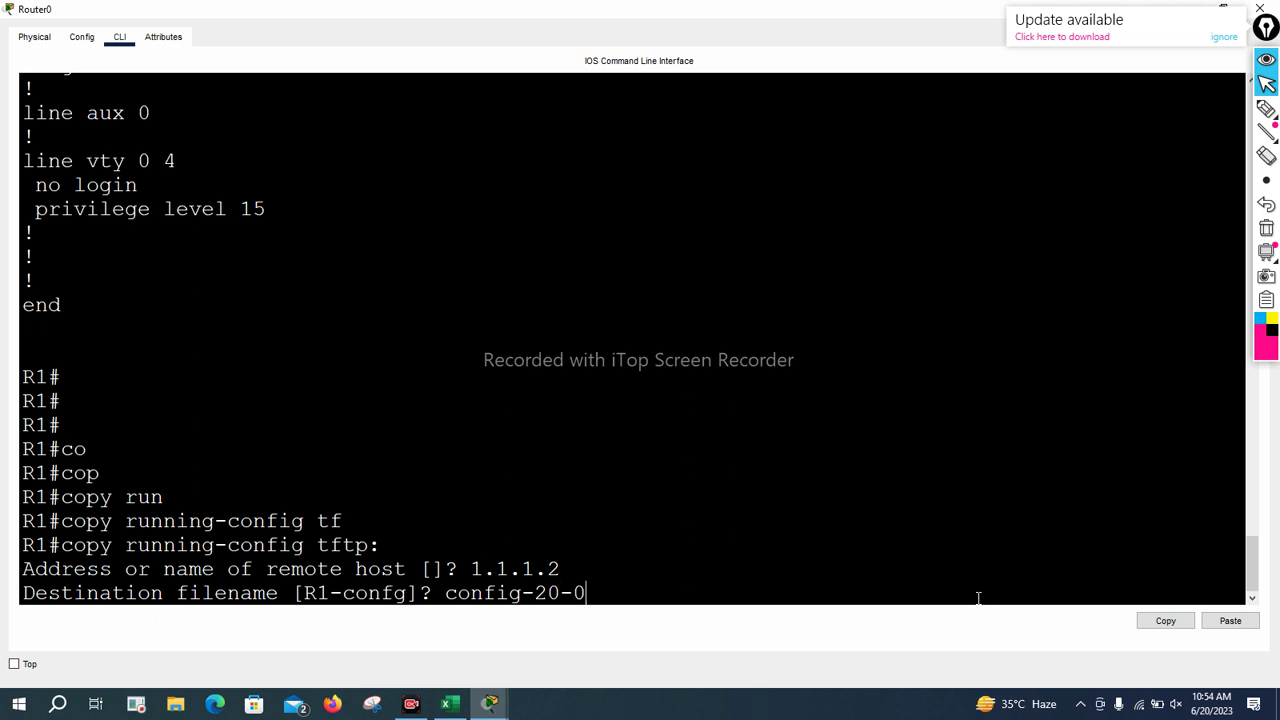
pyautogui.write('6-023')
pyautogui.press('Return')
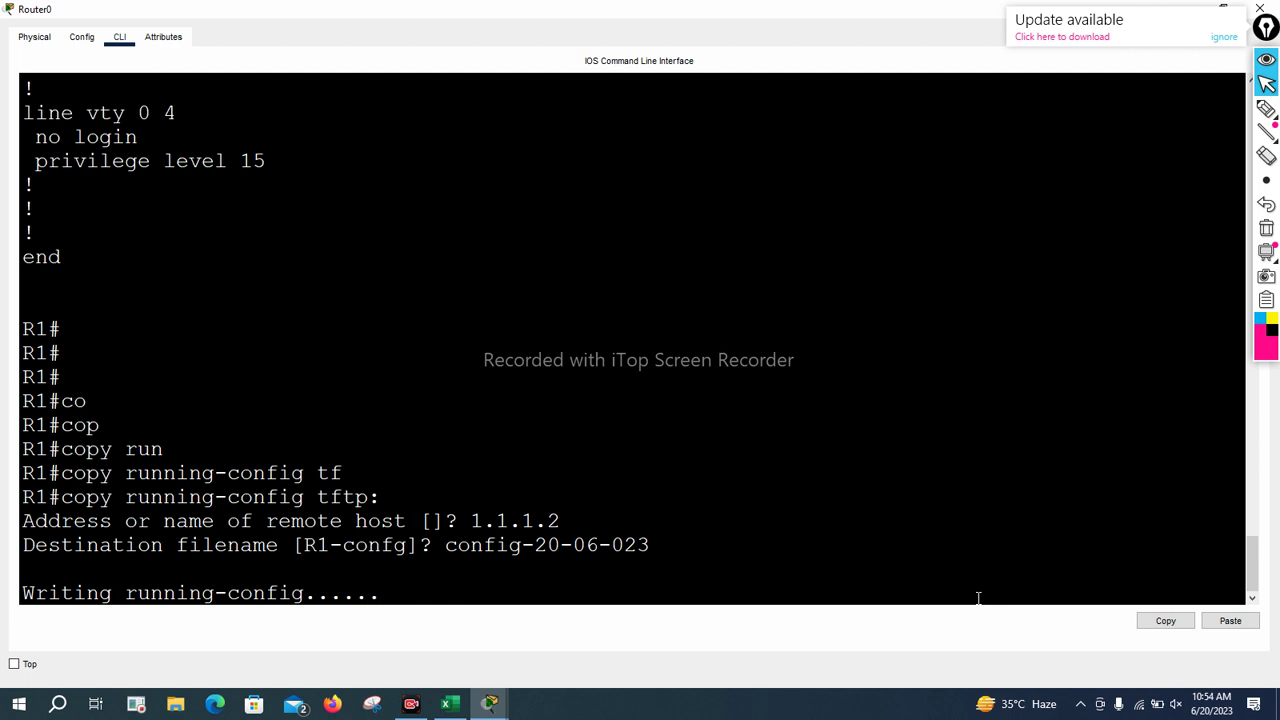
pyautogui.moveTo(470, 520); pyautogui.dragTo(603, 517)
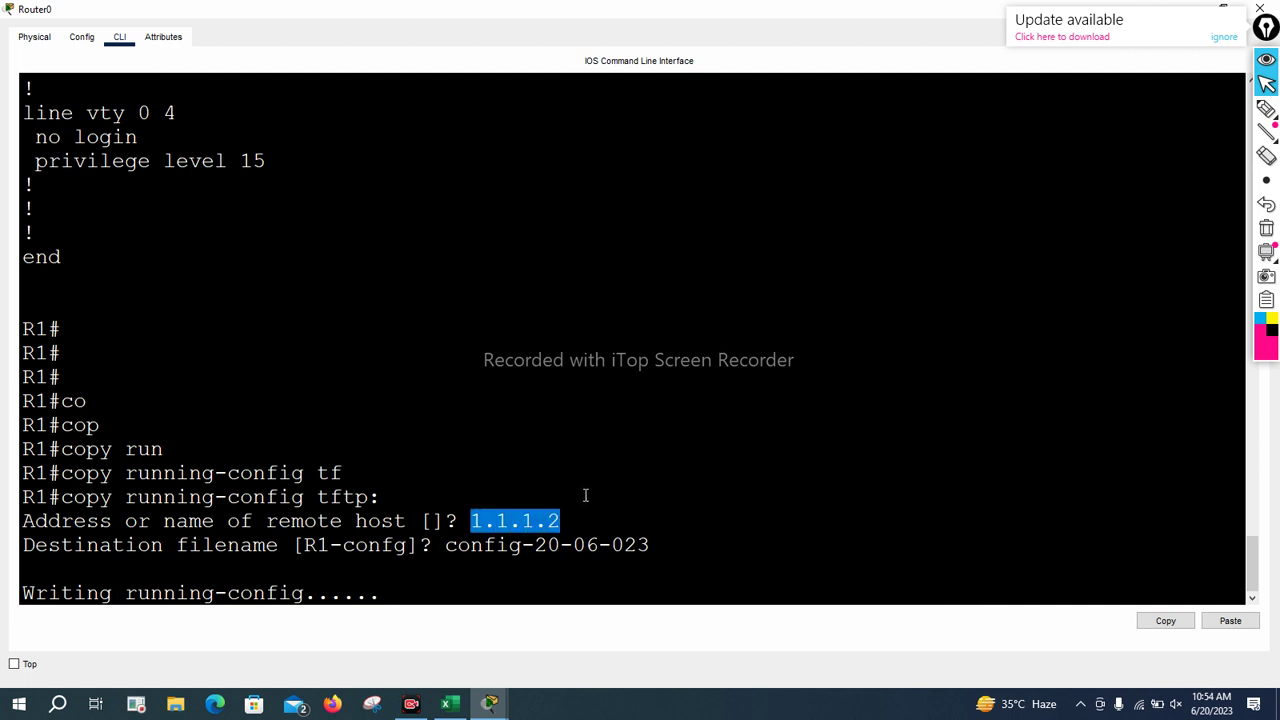
pyautogui.click(585, 493)
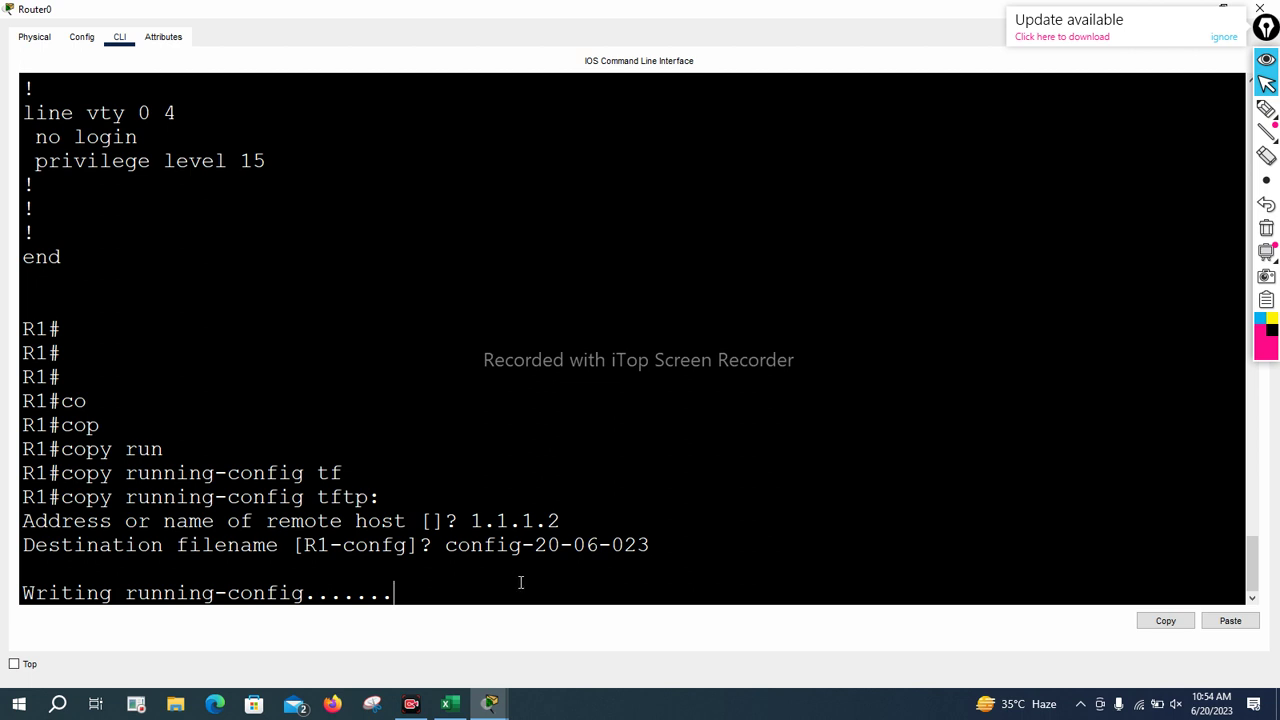
pyautogui.press('Return')
pyautogui.press('Return')
pyautogui.press('Return')
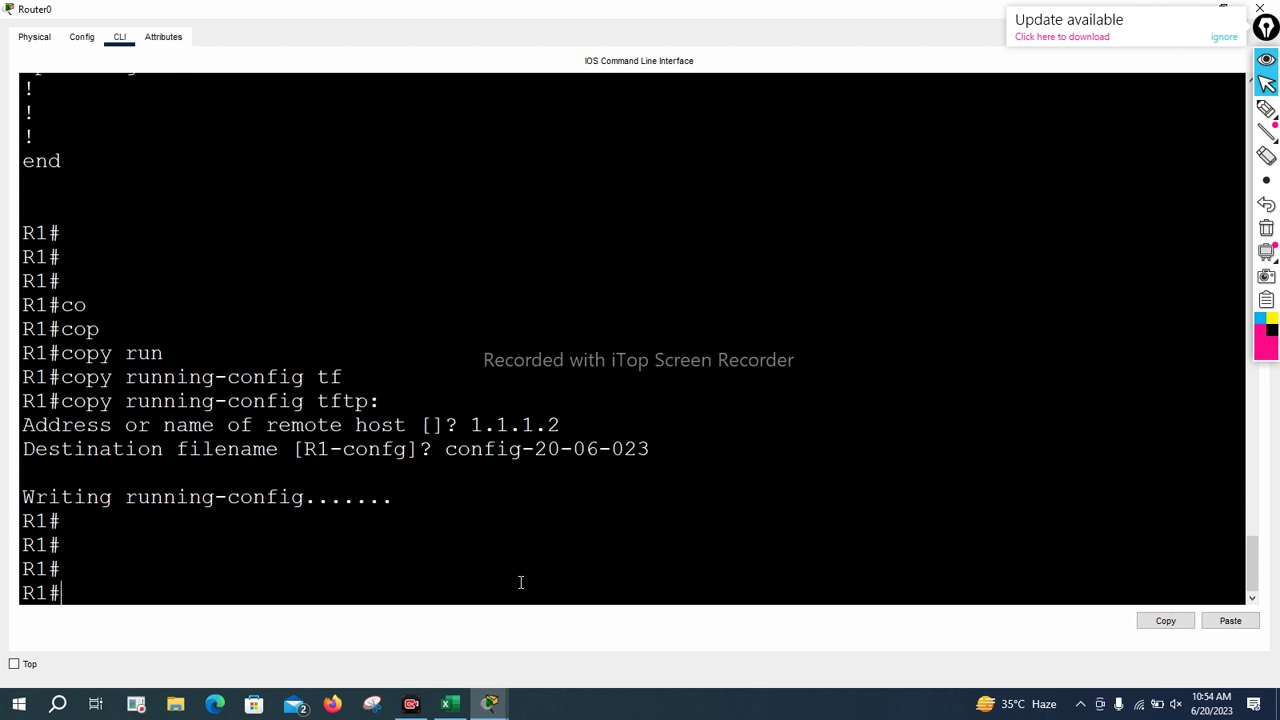
# Rerun copy running-config tftp: from history with remote host 10.0.0.2
pyautogui.write('show startup-config')
pyautogui.press('Up')
pyautogui.press('Down')
pyautogui.press('Down')
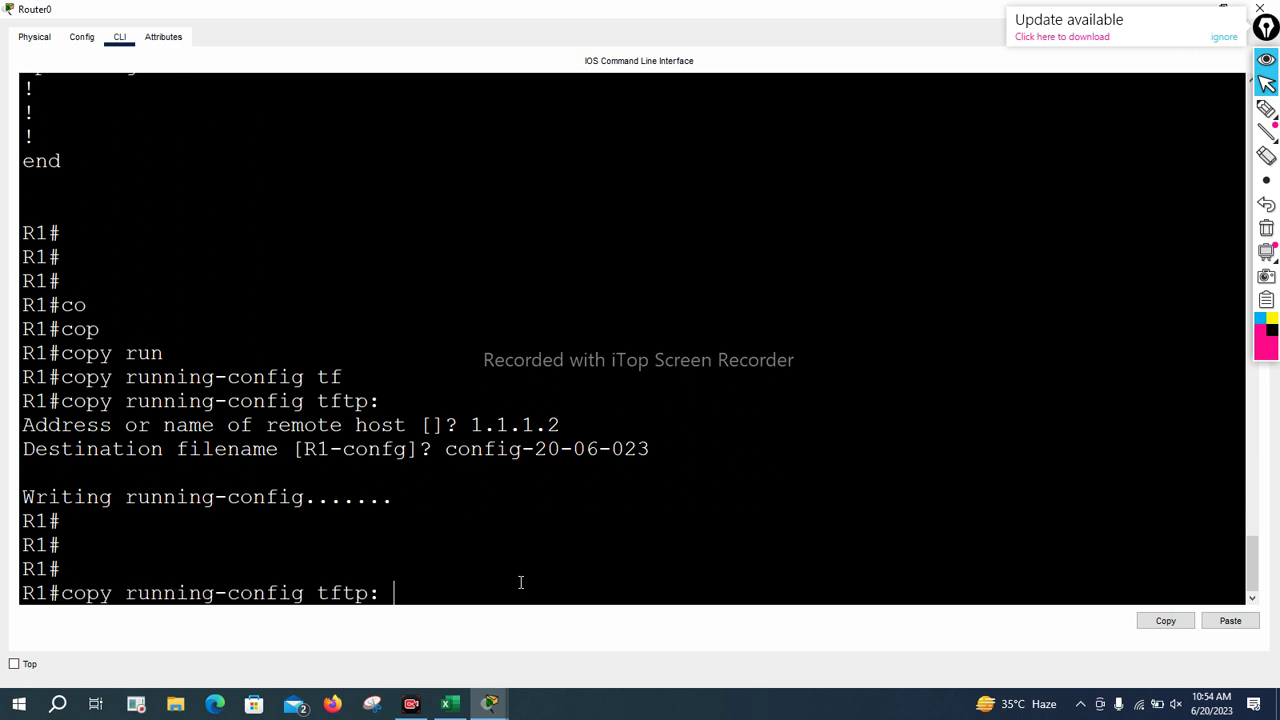
pyautogui.press('Return')
pyautogui.write('10.0.0.2')
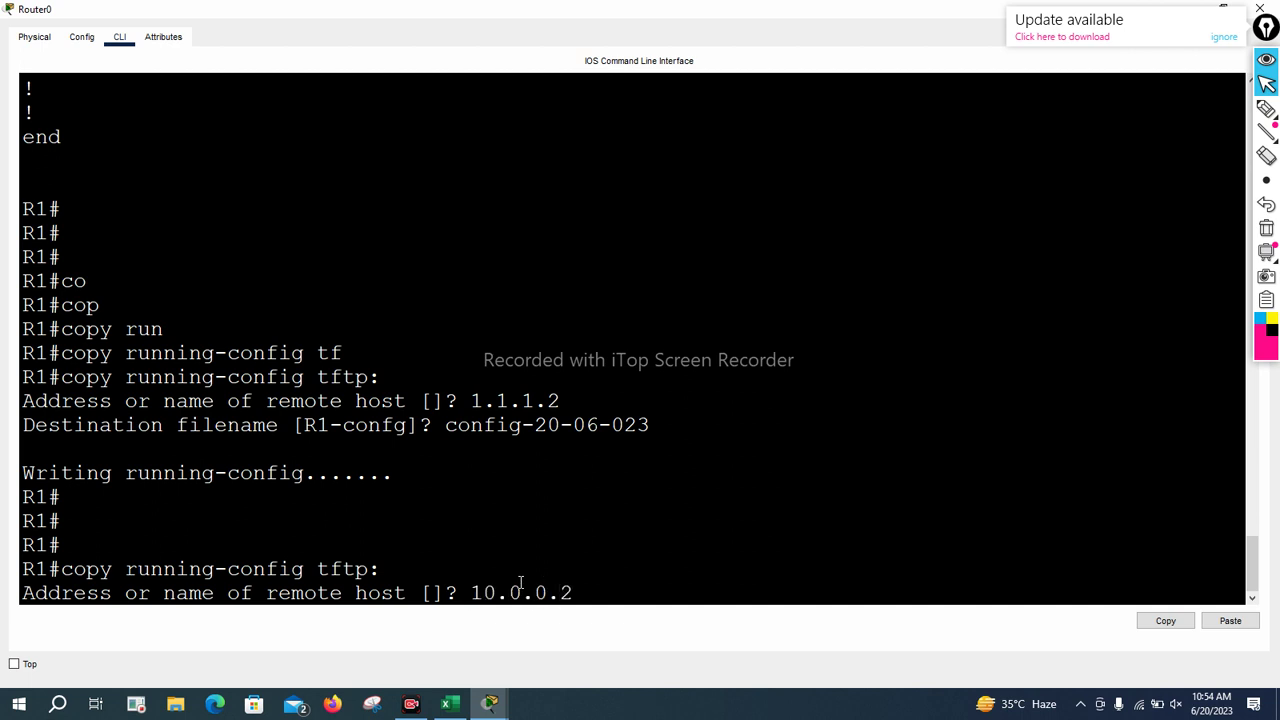
pyautogui.press('Return')
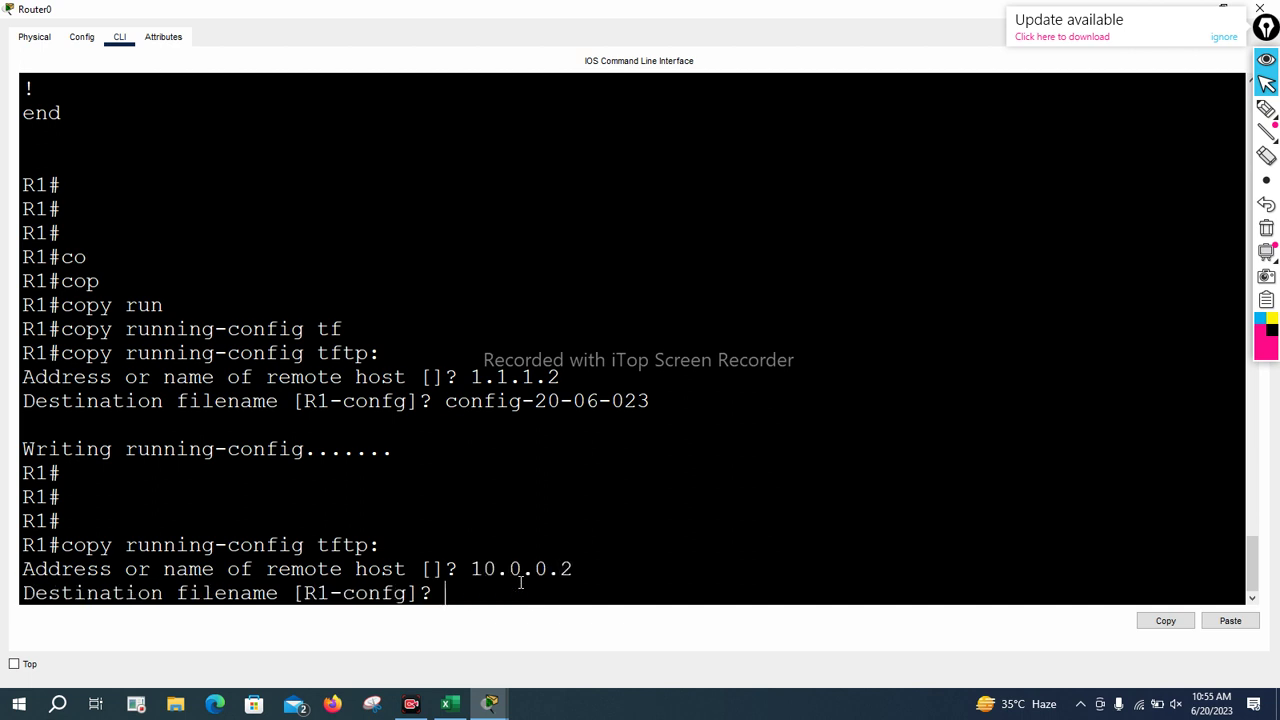
# Paste config-20-06-023 as the destination filename and start the backup
pyautogui.moveTo(447, 401); pyautogui.dragTo(650, 401)
pyautogui.rightClick(627, 406)
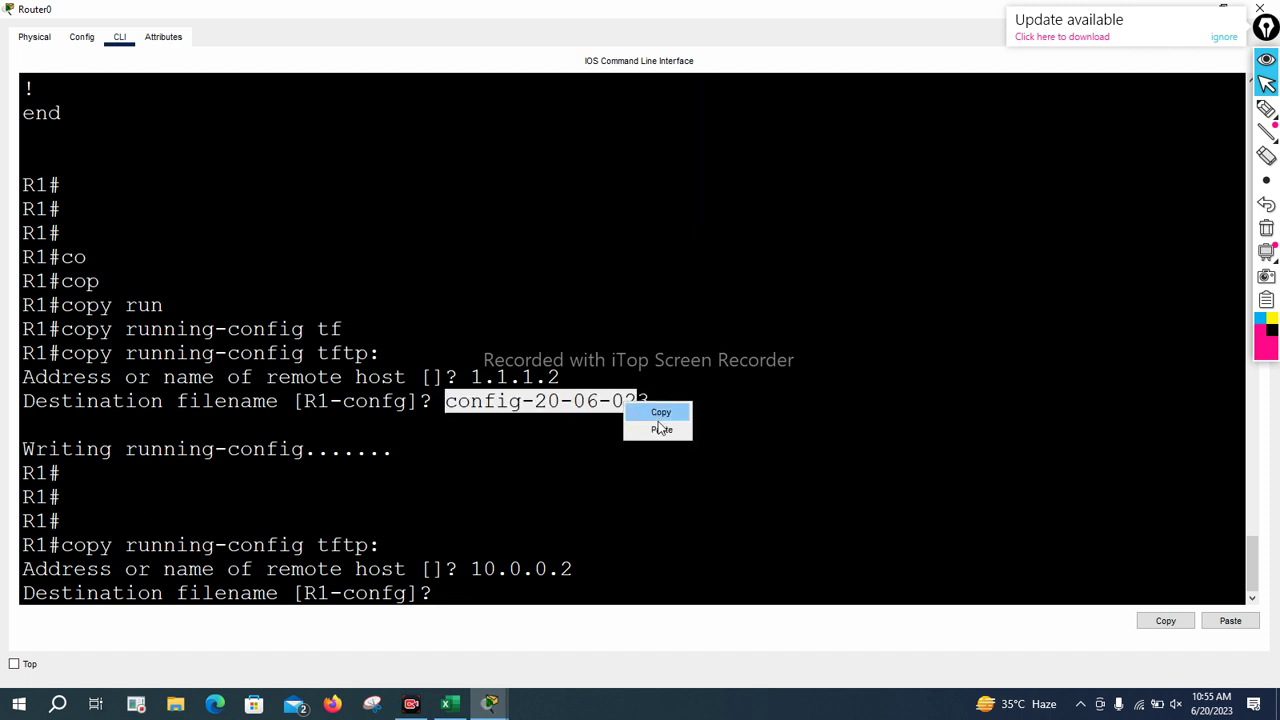
pyautogui.click(660, 412)
pyautogui.write('TFTP_FILE')
pyautogui.press('BackSpace')
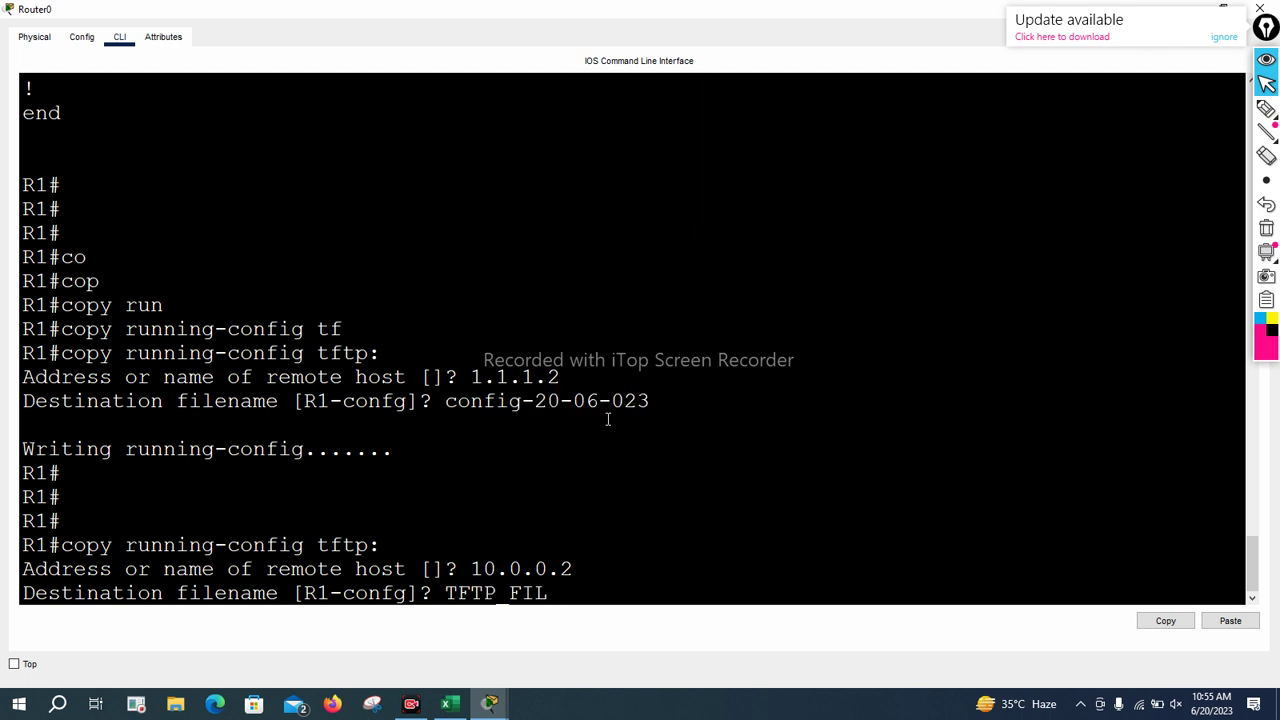
pyautogui.press('BackSpace')
pyautogui.press('BackSpace')
pyautogui.press('BackSpace')
pyautogui.press('BackSpace')
pyautogui.press('BackSpace')
pyautogui.press('BackSpace')
pyautogui.press('BackSpace')
pyautogui.press('BackSpace')
pyautogui.moveTo(447, 401); pyautogui.dragTo(677, 408)
pyautogui.hotkey('ctrl', 'c')
pyautogui.rightClick(600, 398)
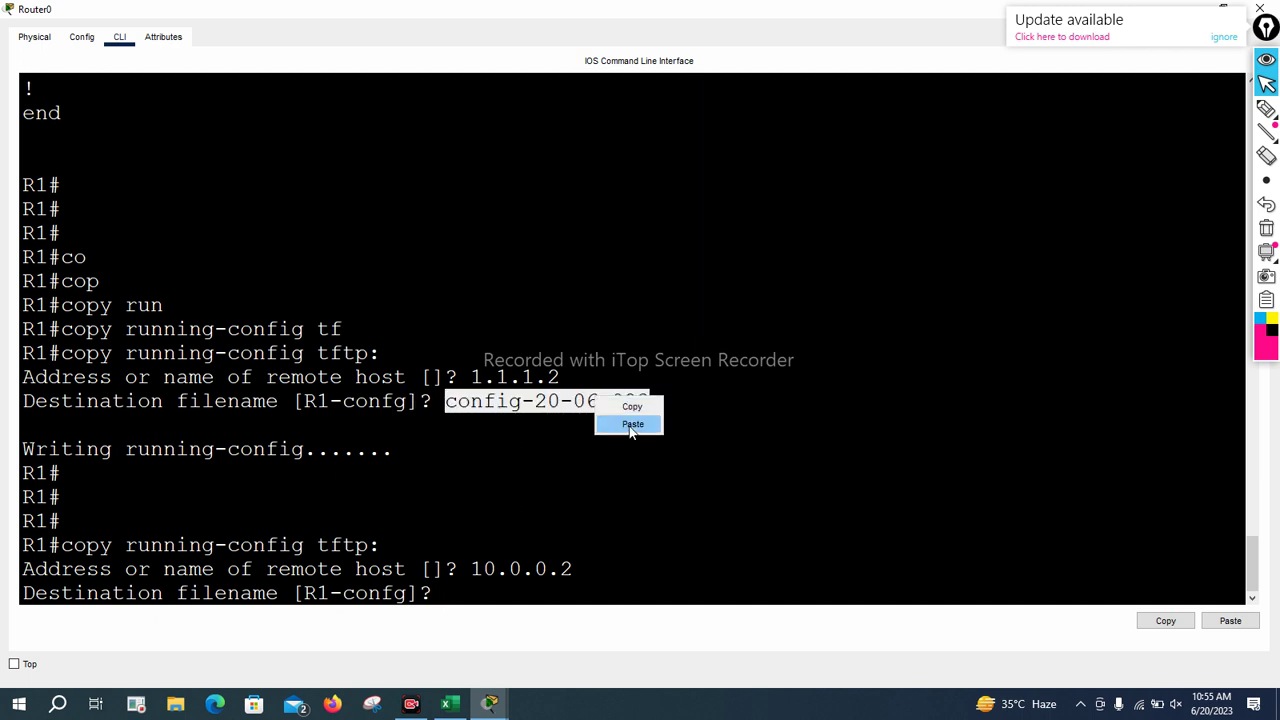
pyautogui.click(632, 424)
pyautogui.rightClick(603, 400)
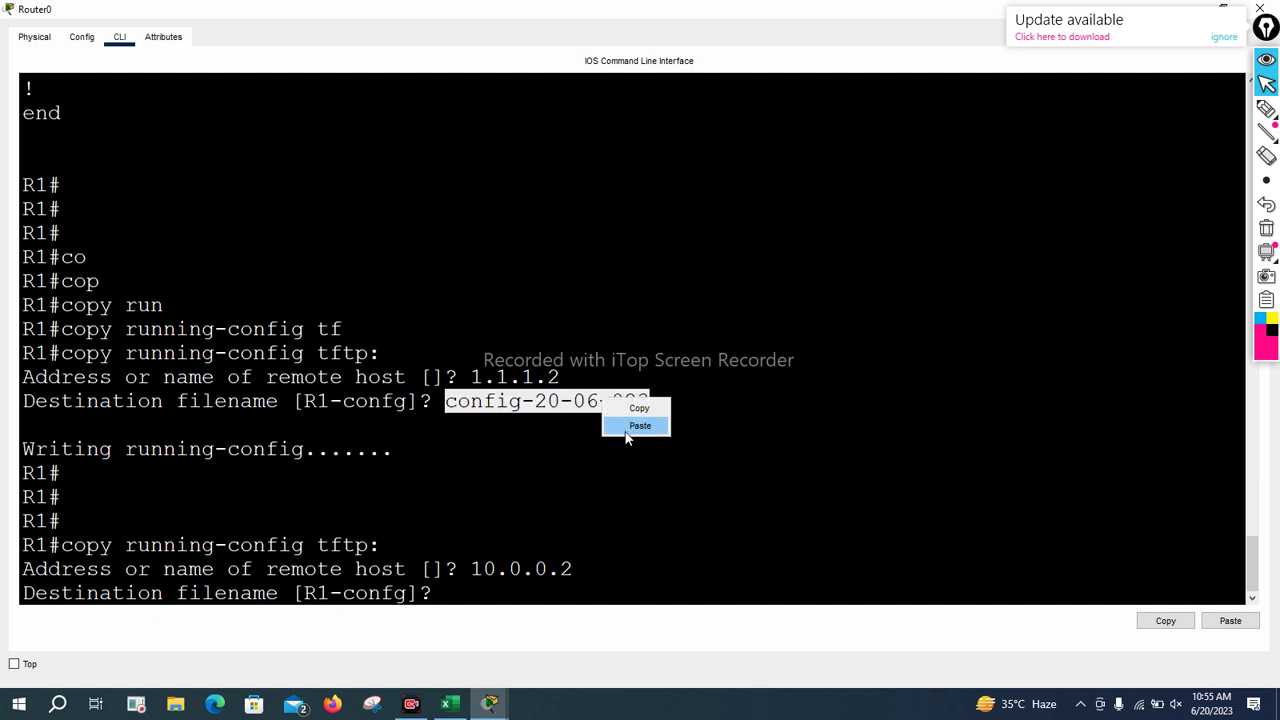
pyautogui.click(630, 426)
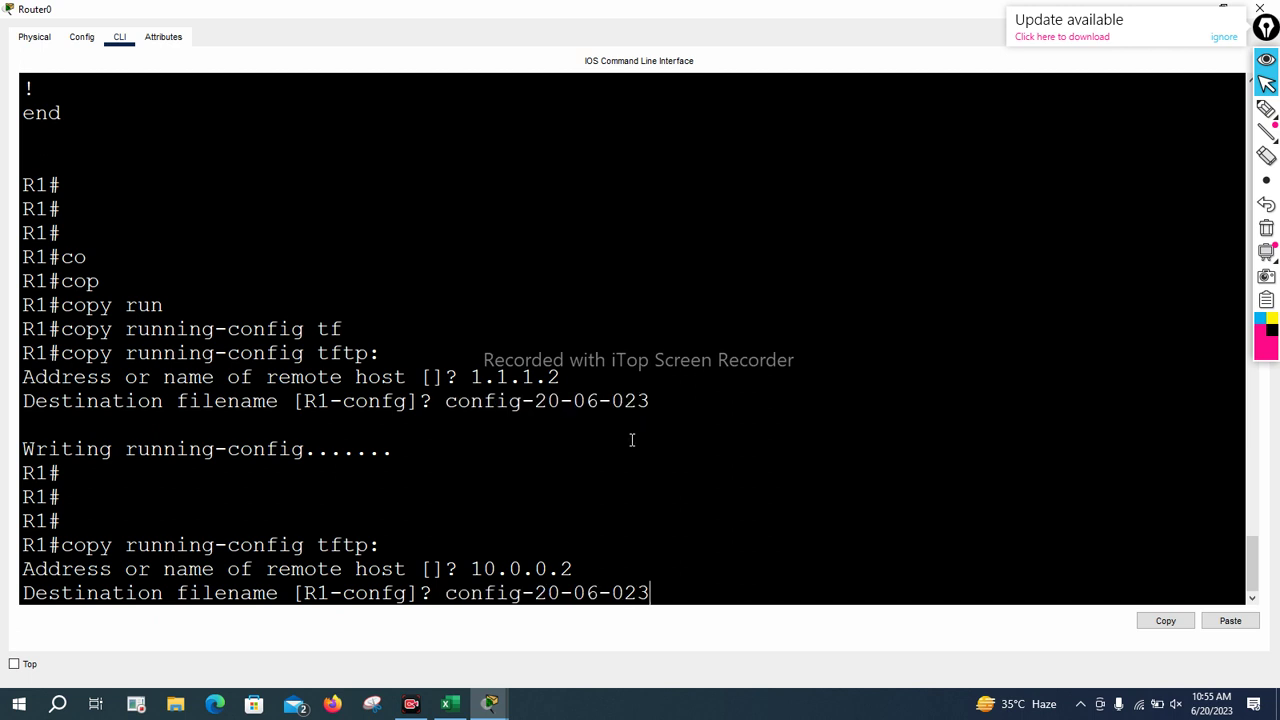
pyautogui.press('Return')
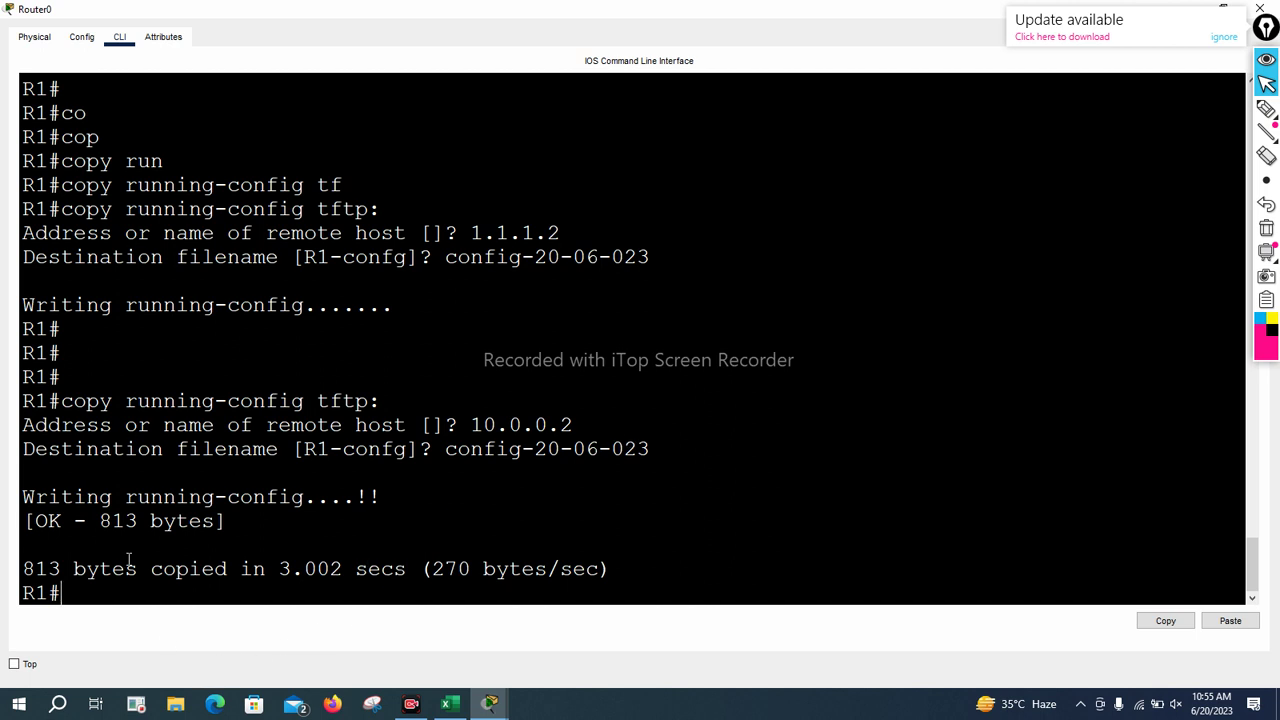
# Highlight the transfer results: 813 bytes, 3.002 secs, 270 bytes/sec
pyautogui.moveTo(97, 521); pyautogui.dragTo(216, 521)
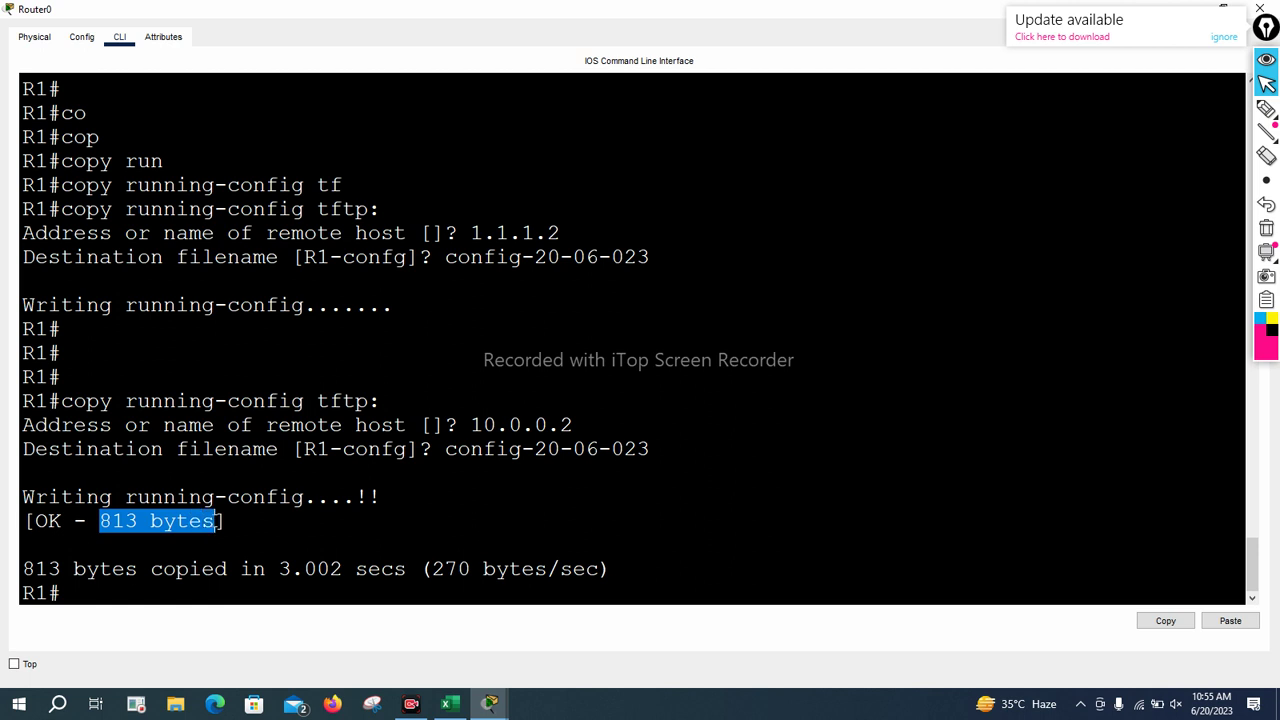
pyautogui.moveTo(279, 569); pyautogui.dragTo(410, 569)
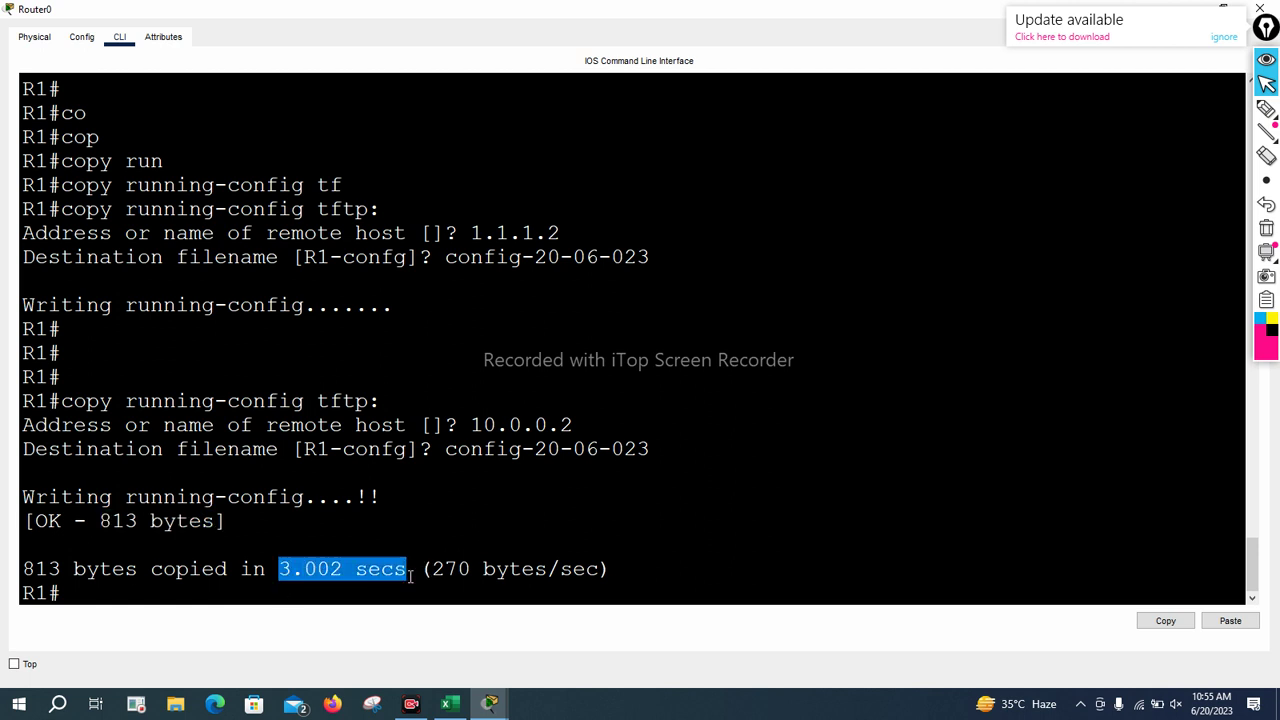
pyautogui.moveTo(431, 569); pyautogui.dragTo(596, 583)
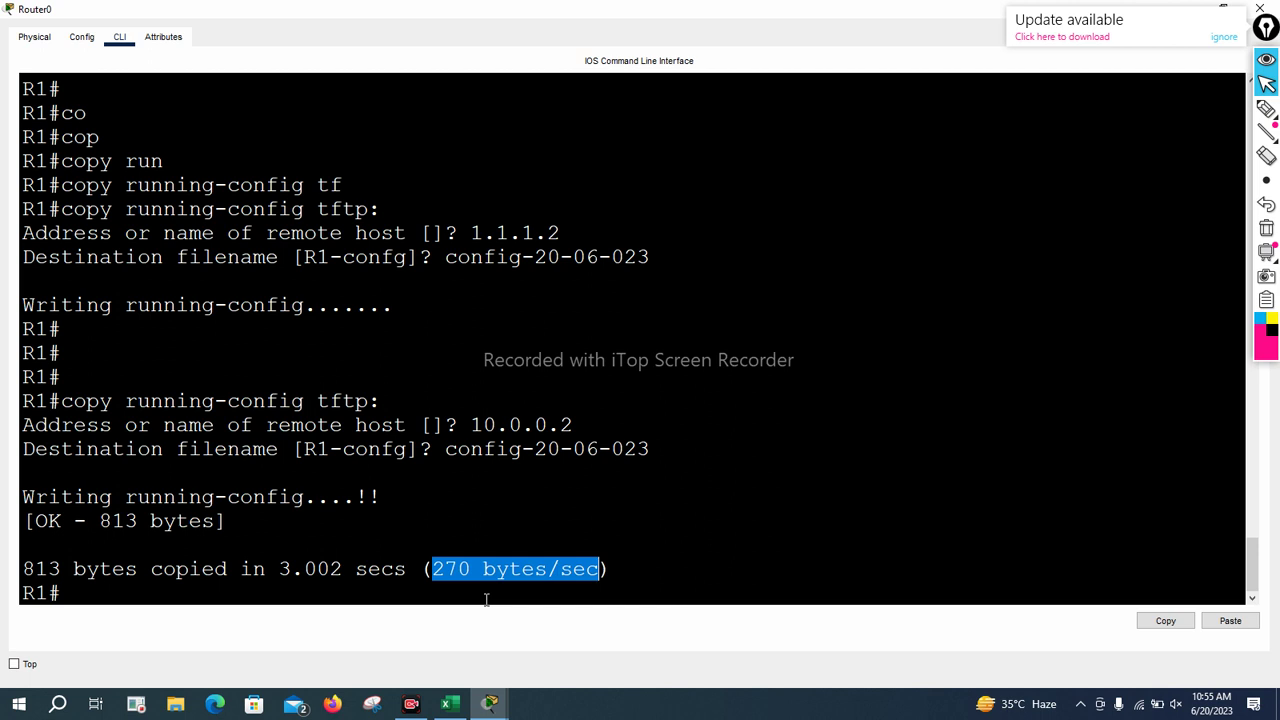
pyautogui.click(674, 565)
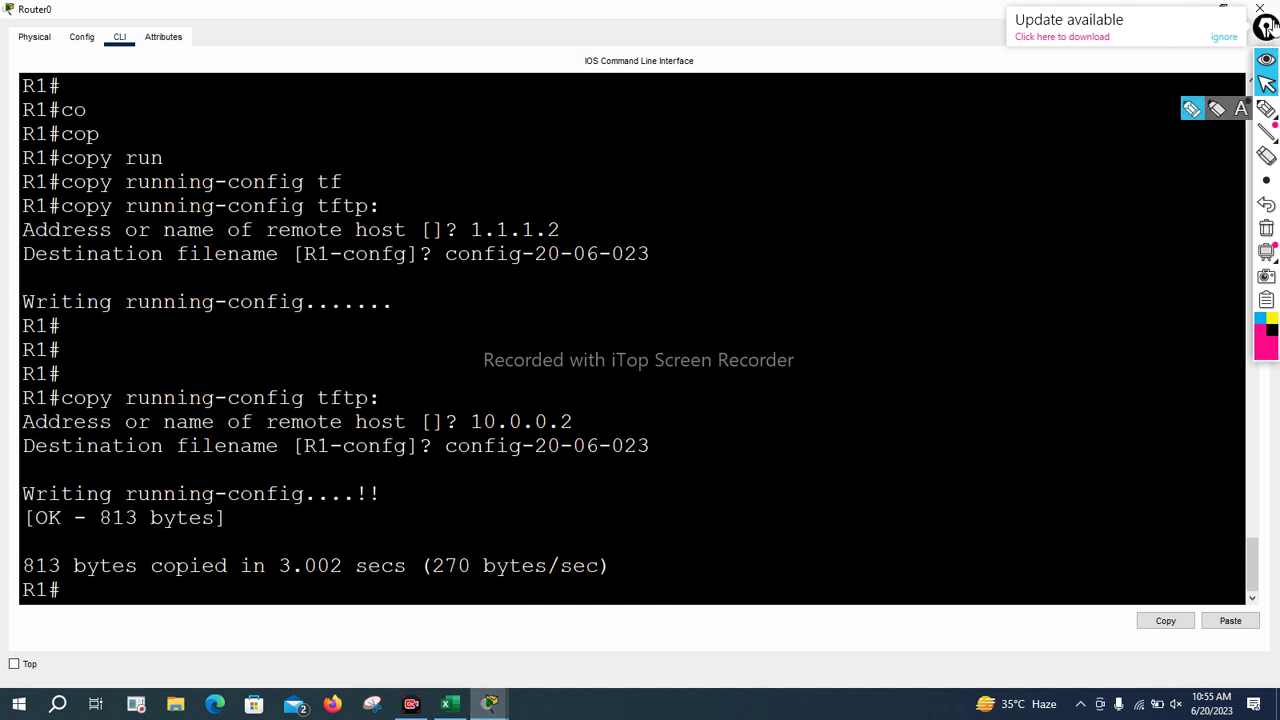
pyautogui.moveTo(1266, 28); pyautogui.dragTo(1266, 195)
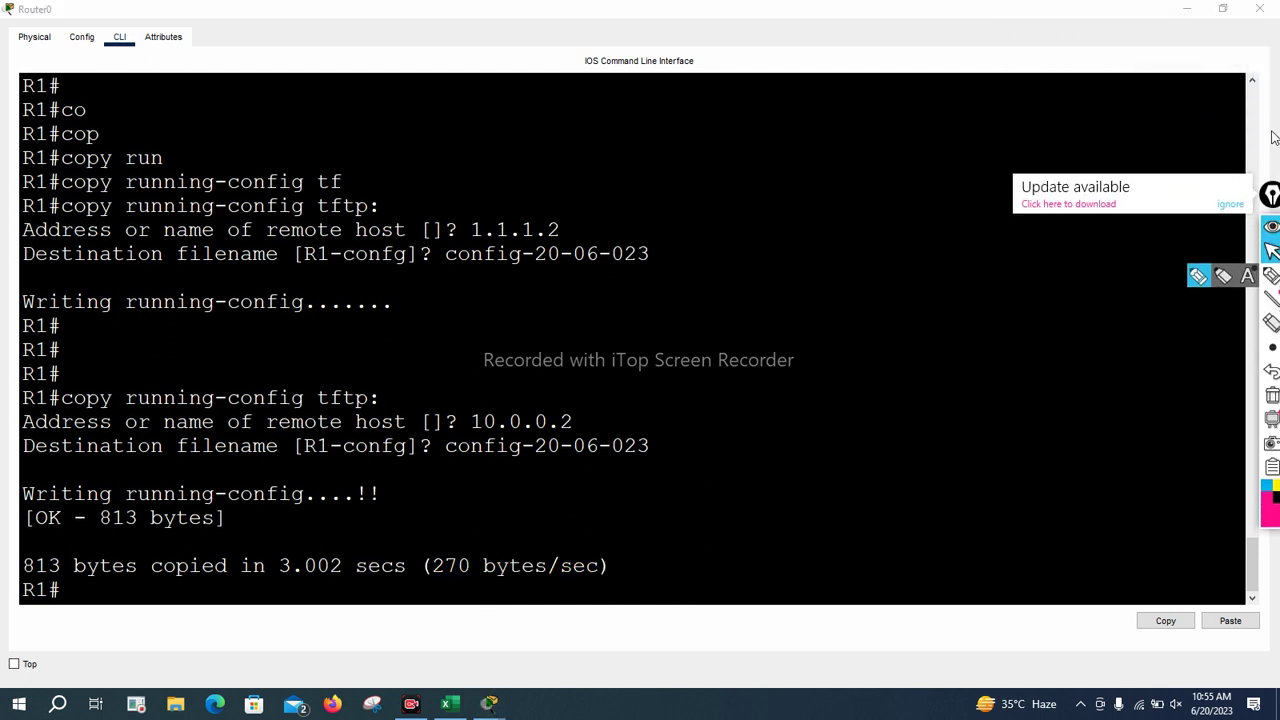
# Close the router terminal and confirm config-20-06-023 in Server0's TFTP file list
pyautogui.click(1259, 8)
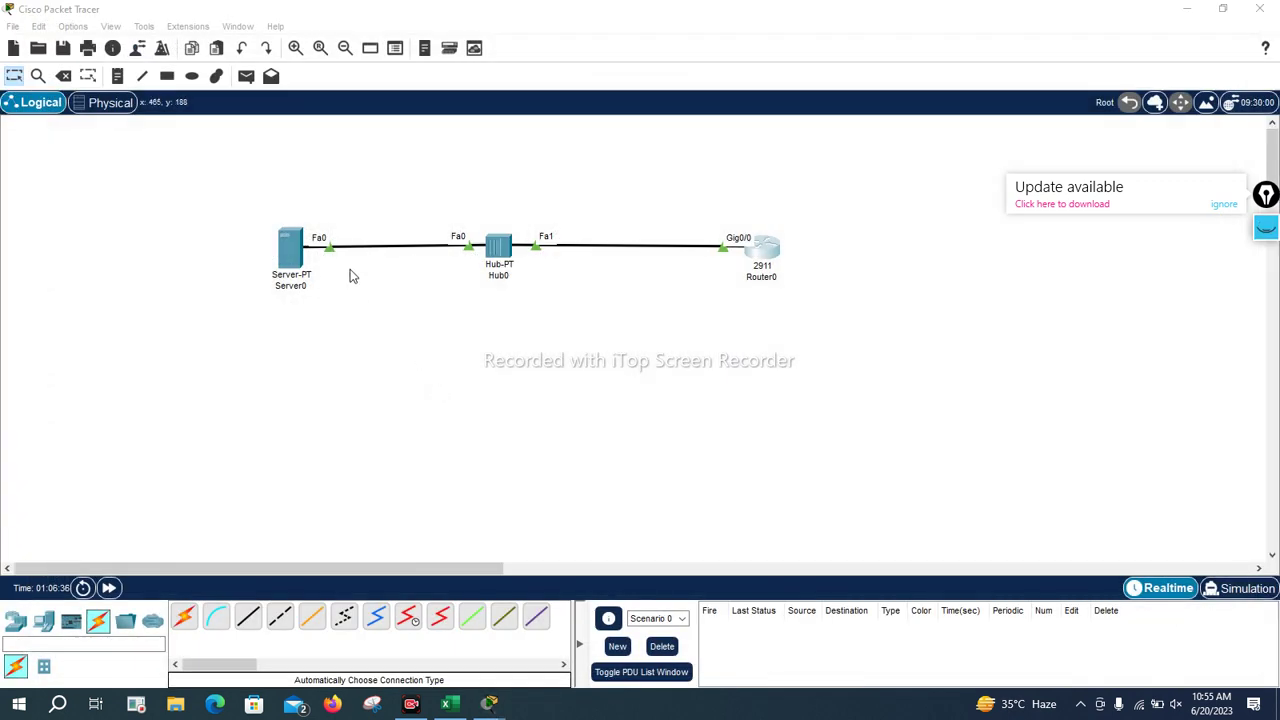
pyautogui.click(297, 252)
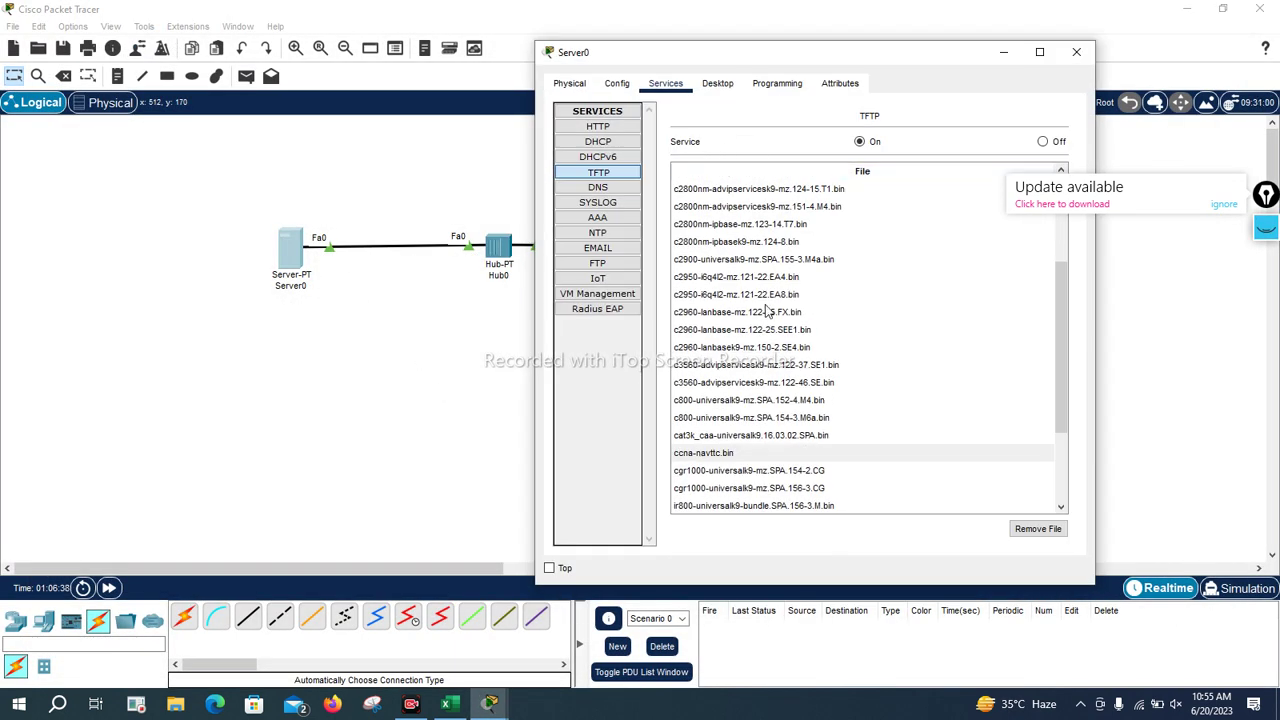
pyautogui.click(580, 175)
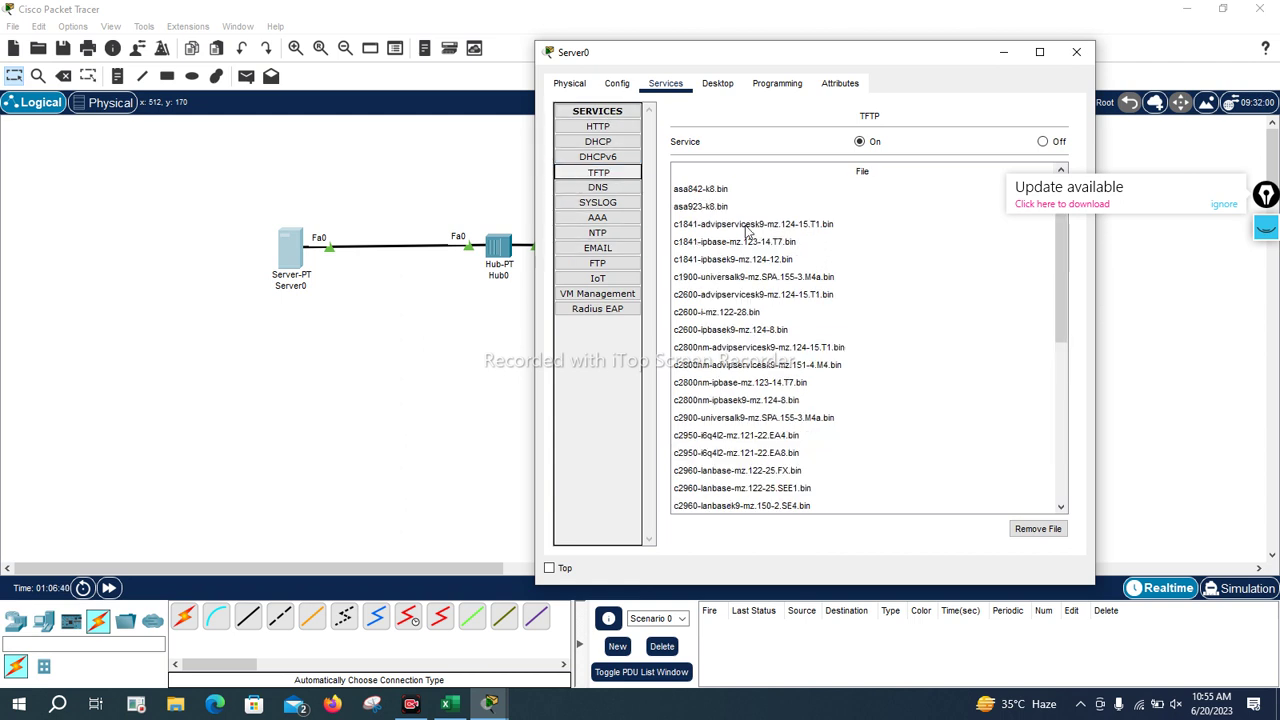
pyautogui.scroll(-4, 820, 334)
pyautogui.scroll(-1, 822, 335)
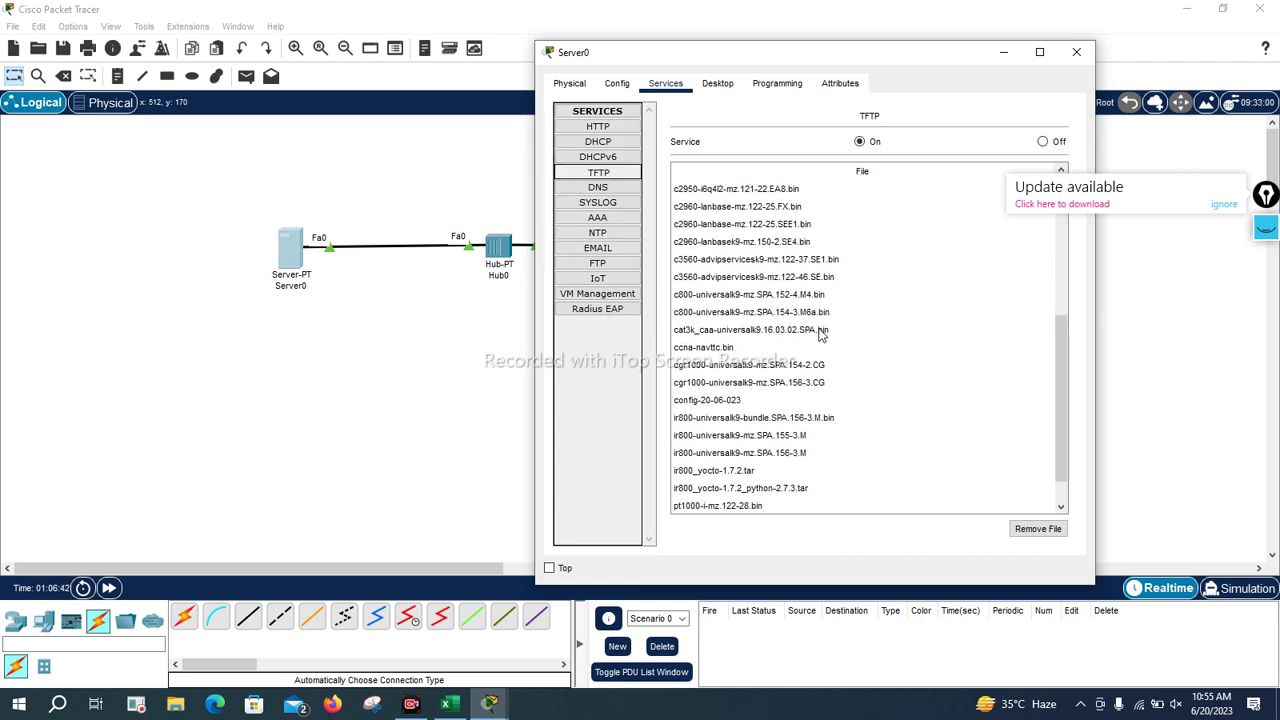
pyautogui.click(760, 403)
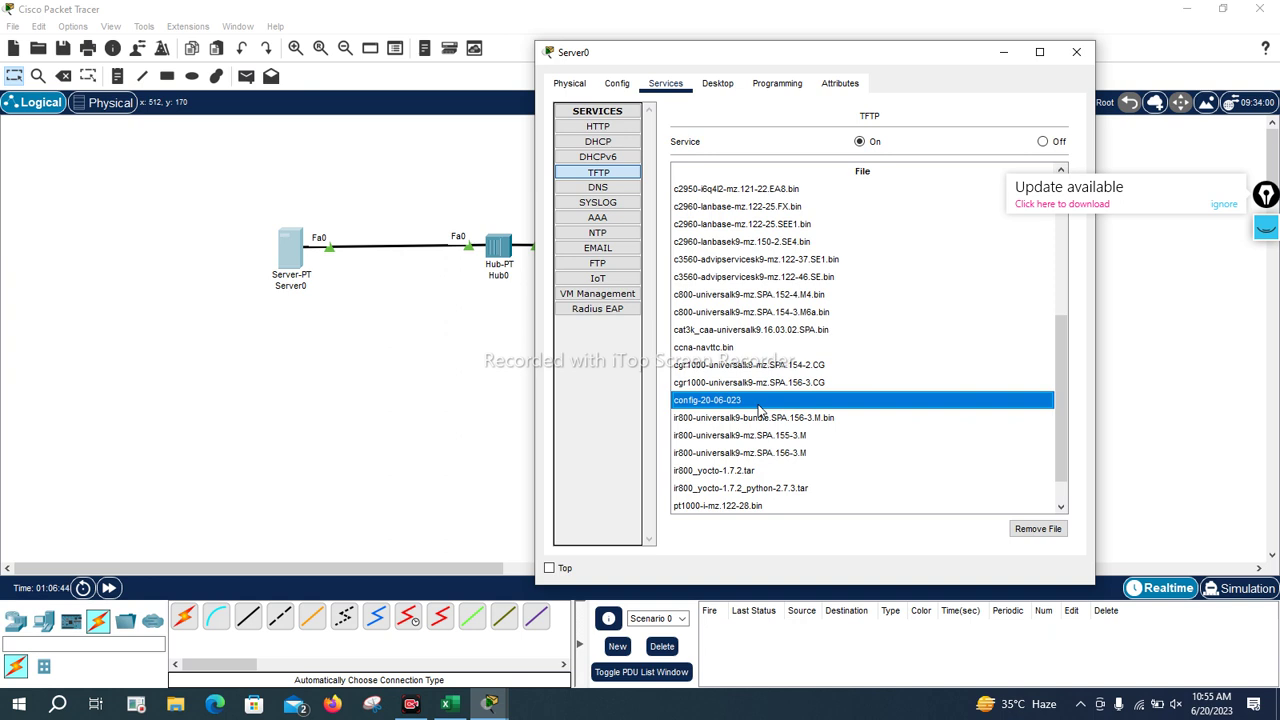
pyautogui.click(1004, 54)
pyautogui.moveTo(694, 178); pyautogui.dragTo(823, 337)
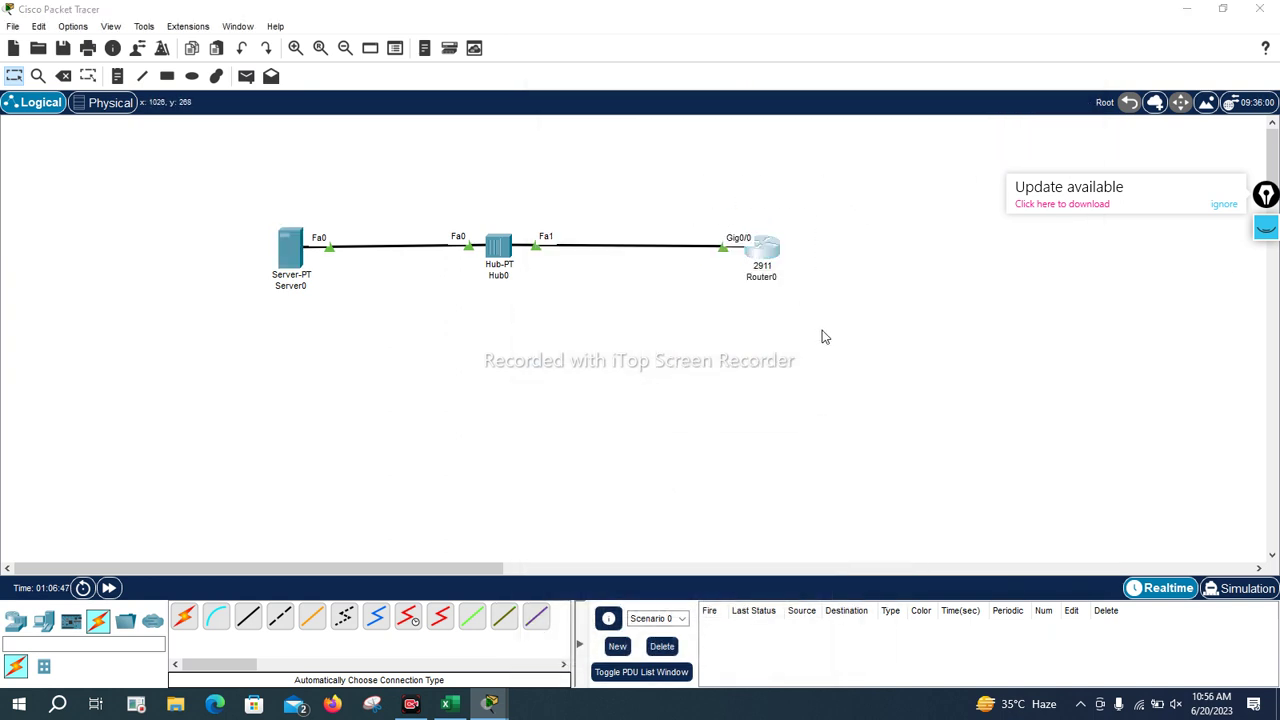
# Delete Router0 and place a new 2911 router on the canvas
pyautogui.press('Delete')
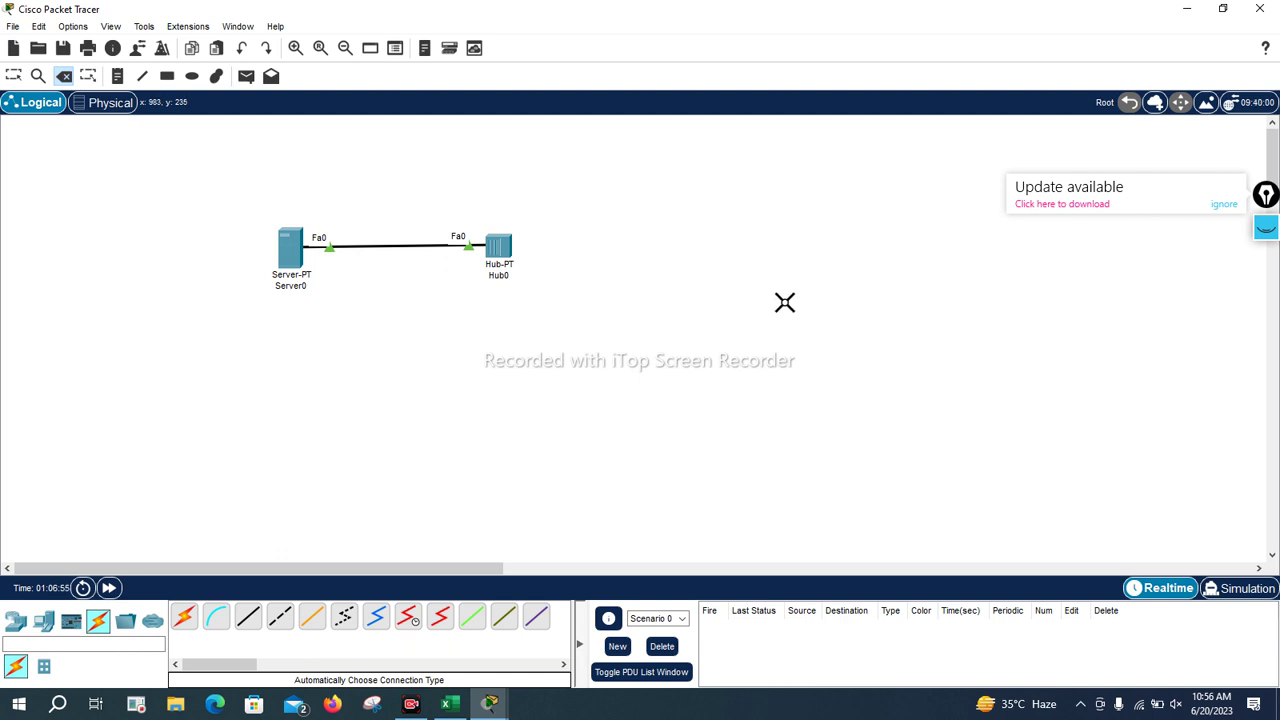
pyautogui.press('Escape')
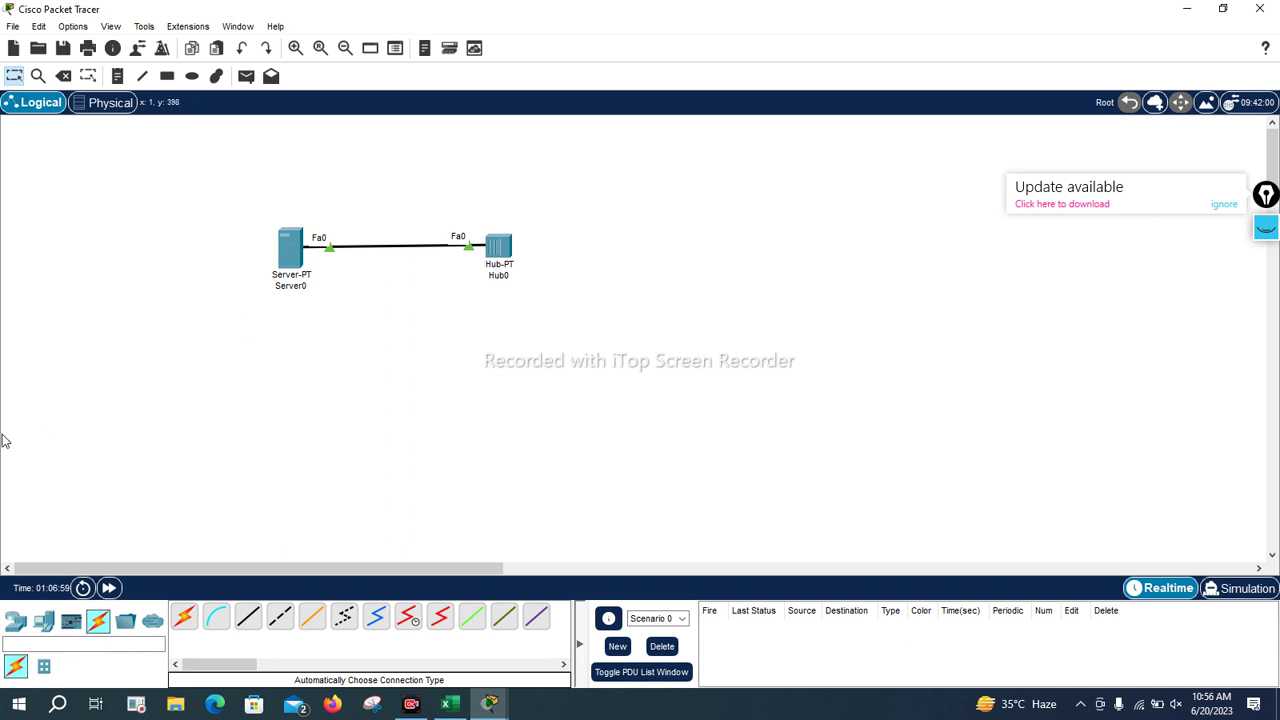
pyautogui.click(15, 621)
pyautogui.click(316, 632)
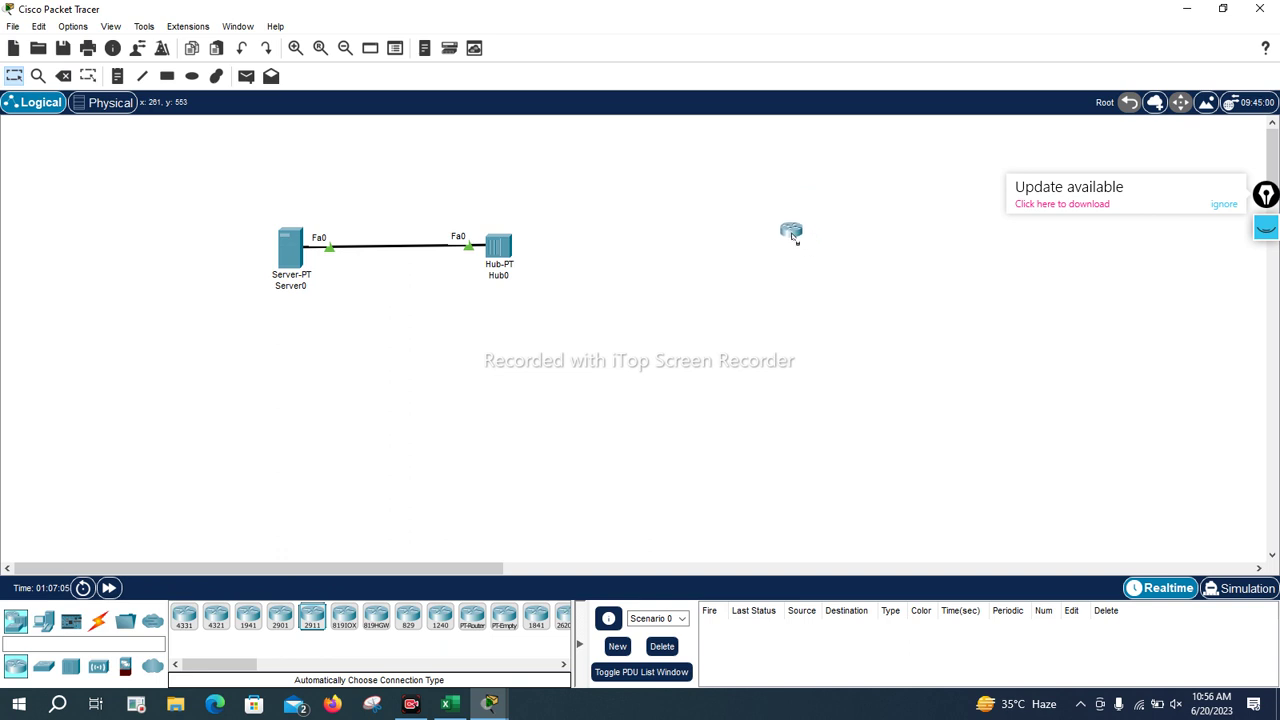
pyautogui.click(796, 248)
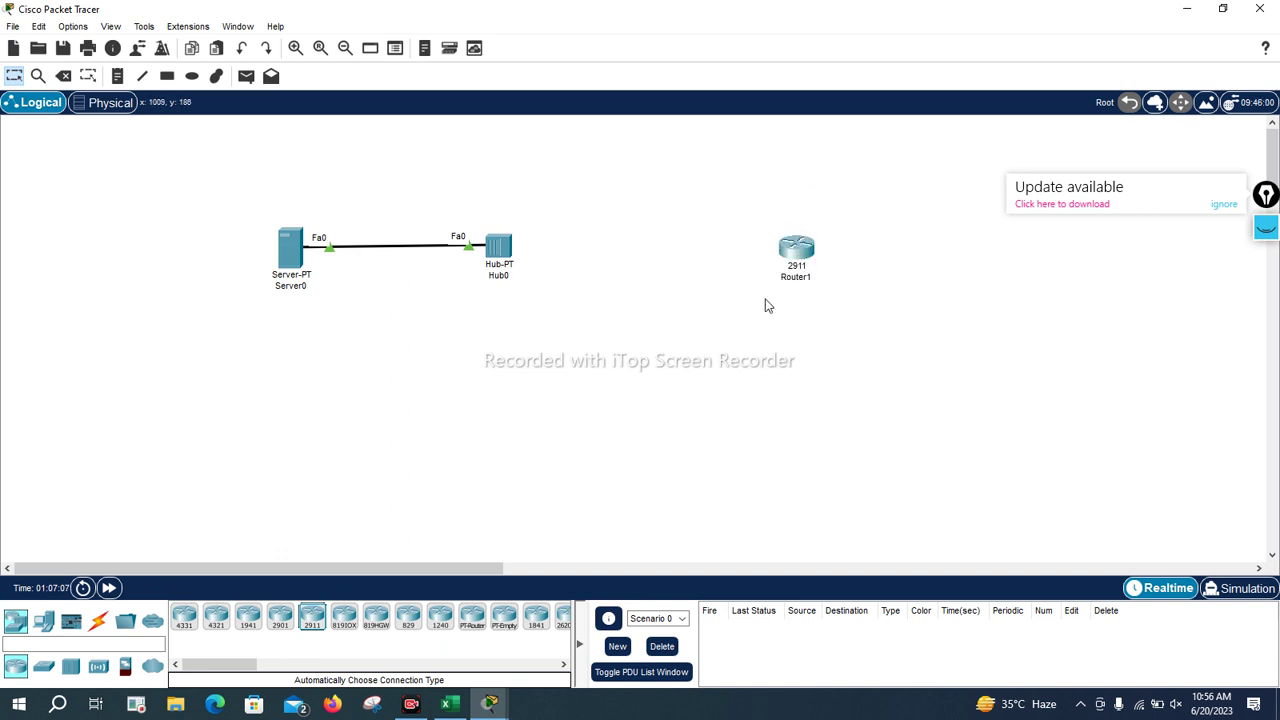
# Cable Hub0 to Router1's Gig0/0 port with the automatic cable type
pyautogui.click(116, 618)
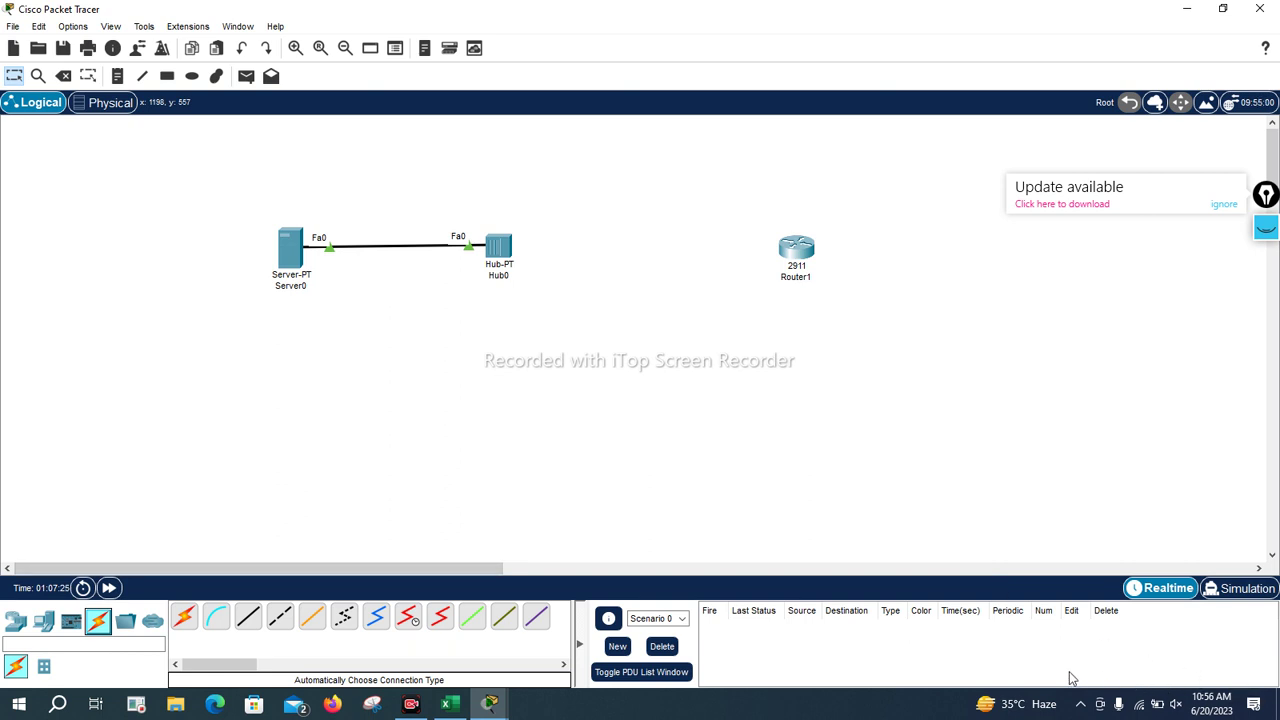
pyautogui.click(15, 621)
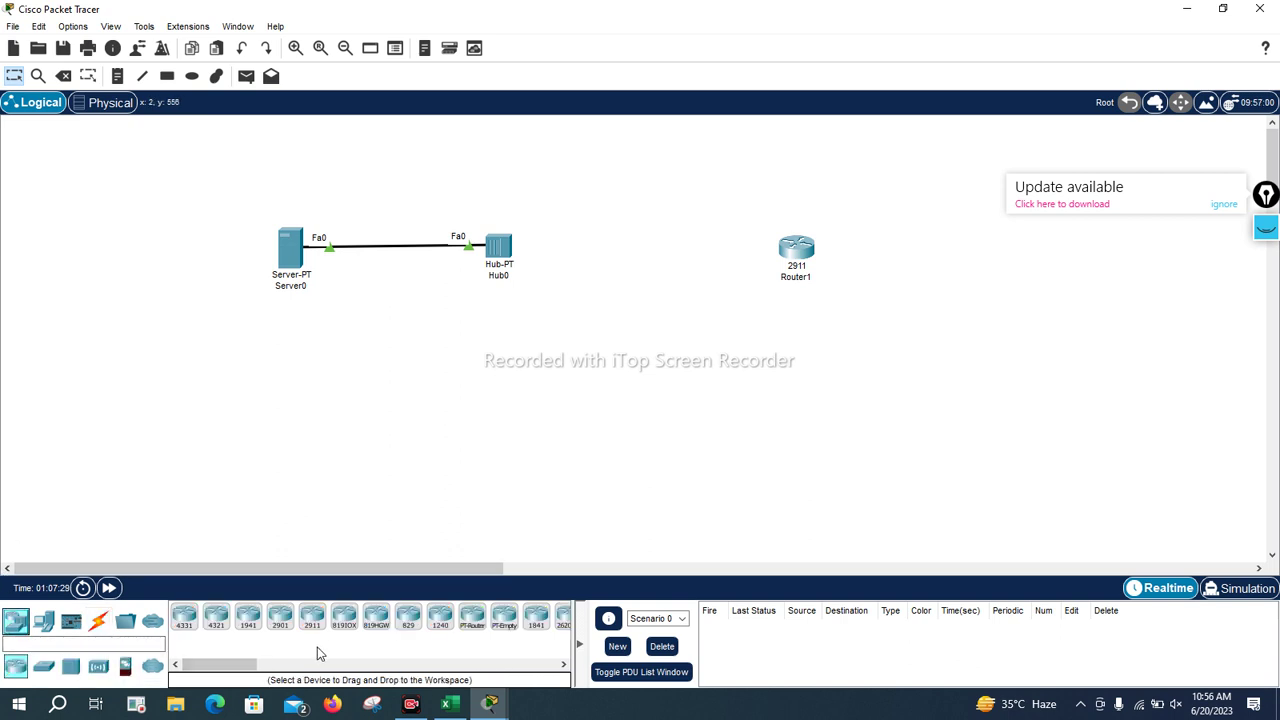
pyautogui.click(98, 621)
pyautogui.click(184, 616)
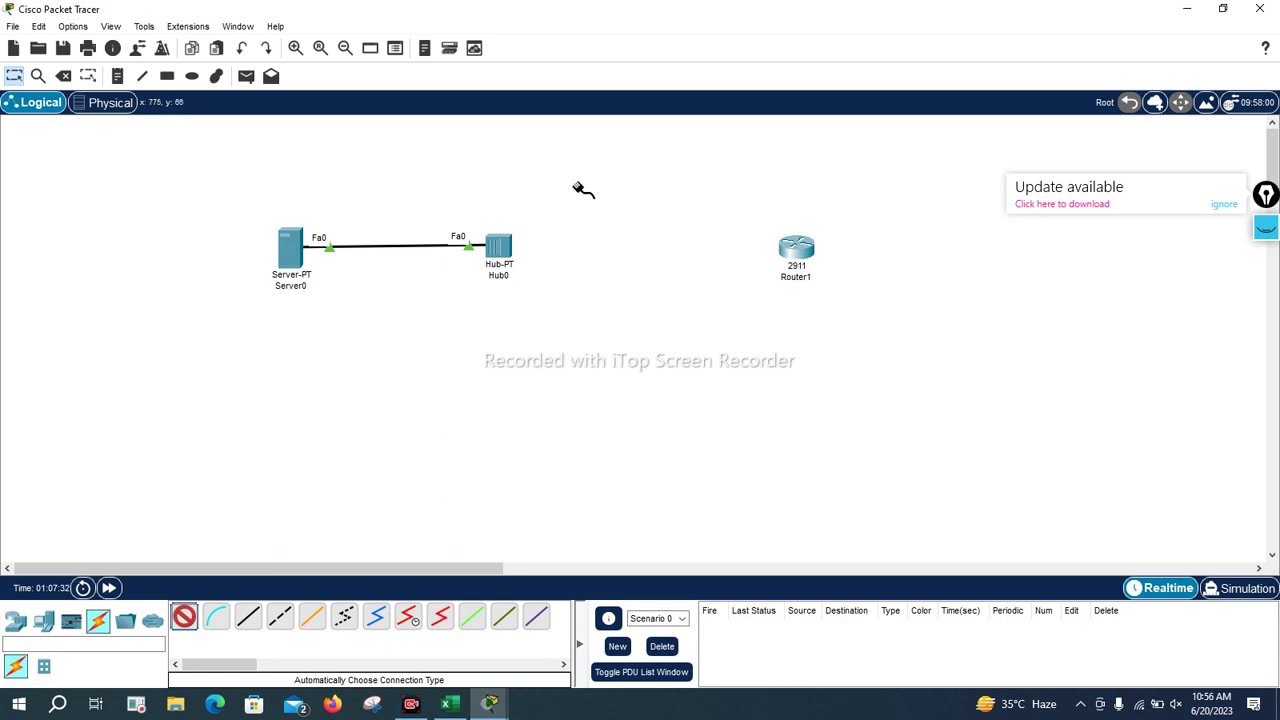
pyautogui.click(797, 250)
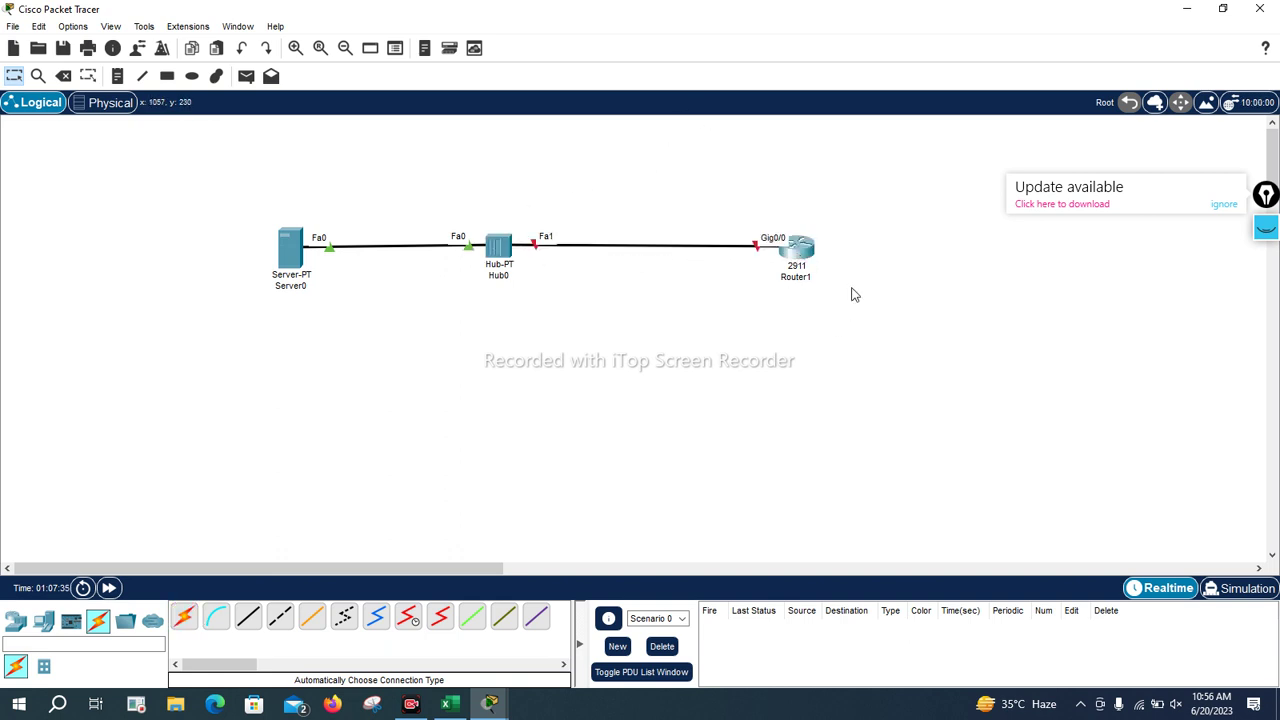
# On Router1's CLI, decline the initial dialog and enter configuration for GigabitEthernet0/0
pyautogui.click(802, 252)
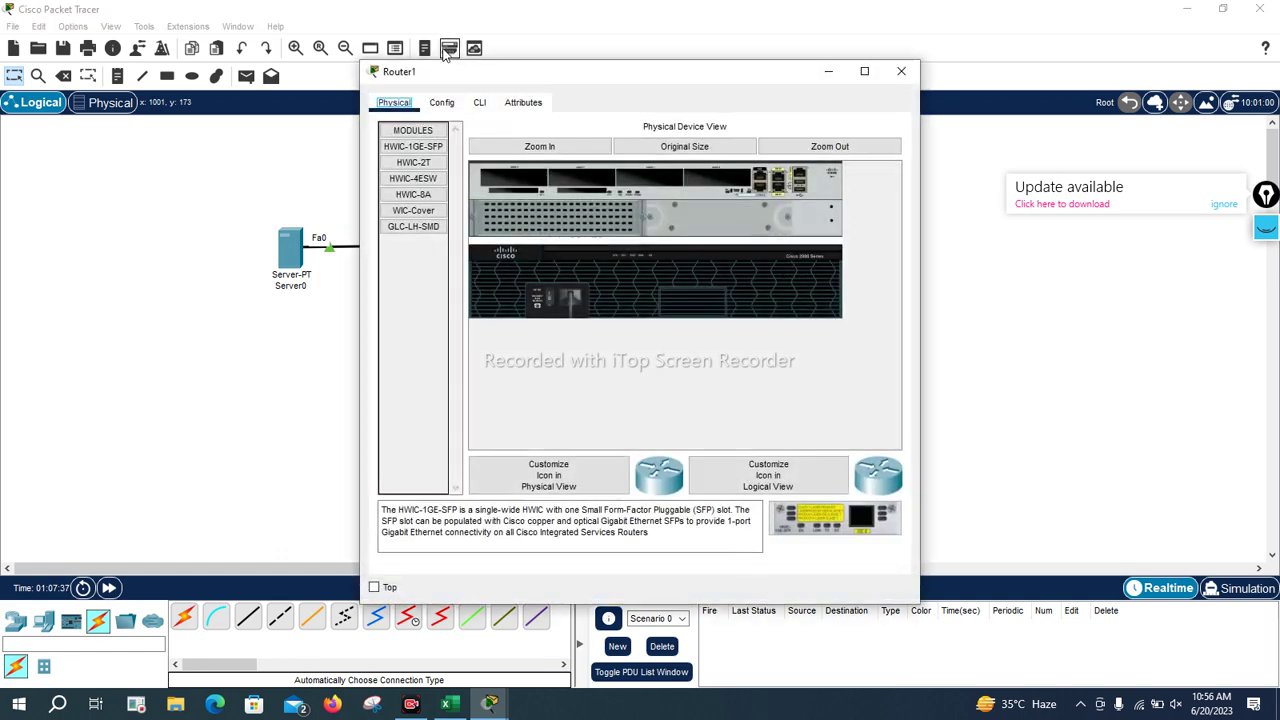
pyautogui.click(480, 102)
pyautogui.click(866, 73)
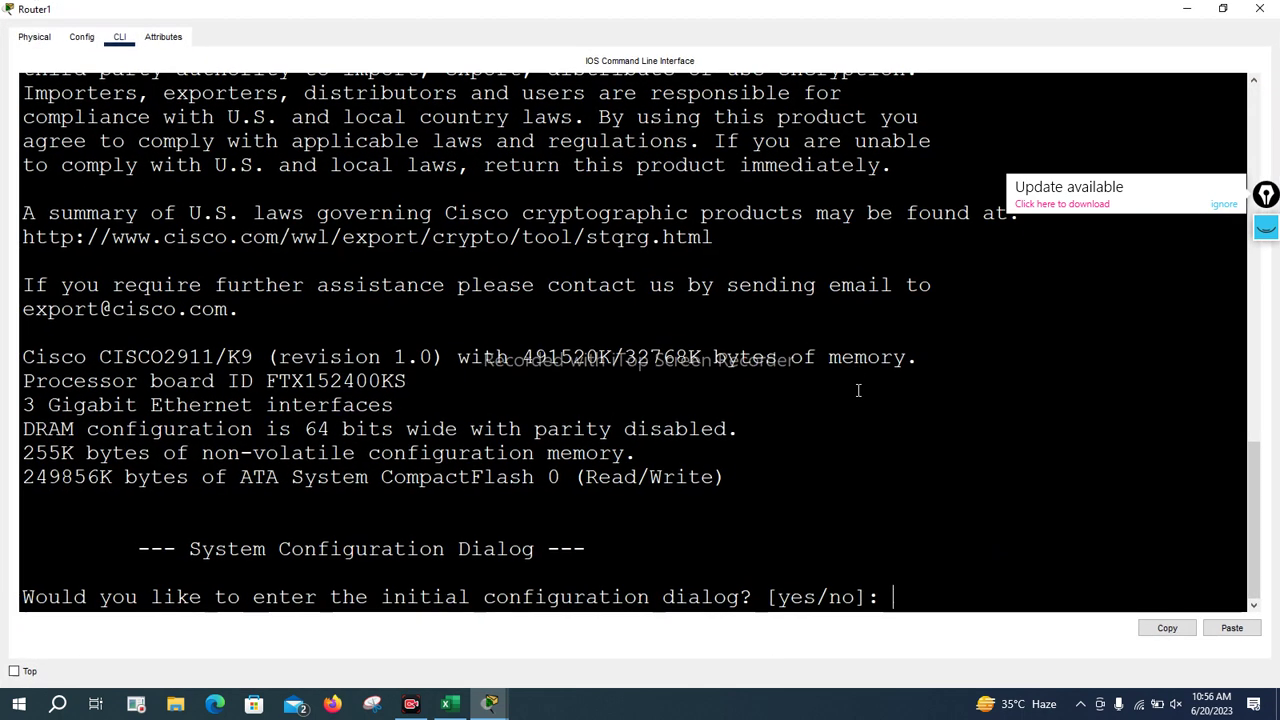
pyautogui.write('n')
pyautogui.press('Return')
pyautogui.press('Return')
pyautogui.press('Return')
pyautogui.press('Return')
pyautogui.press('Return')
pyautogui.write('en')
pyautogui.press('Return')
pyautogui.press('Return')
pyautogui.press('Return')
pyautogui.press('Return')
pyautogui.write('conf t')
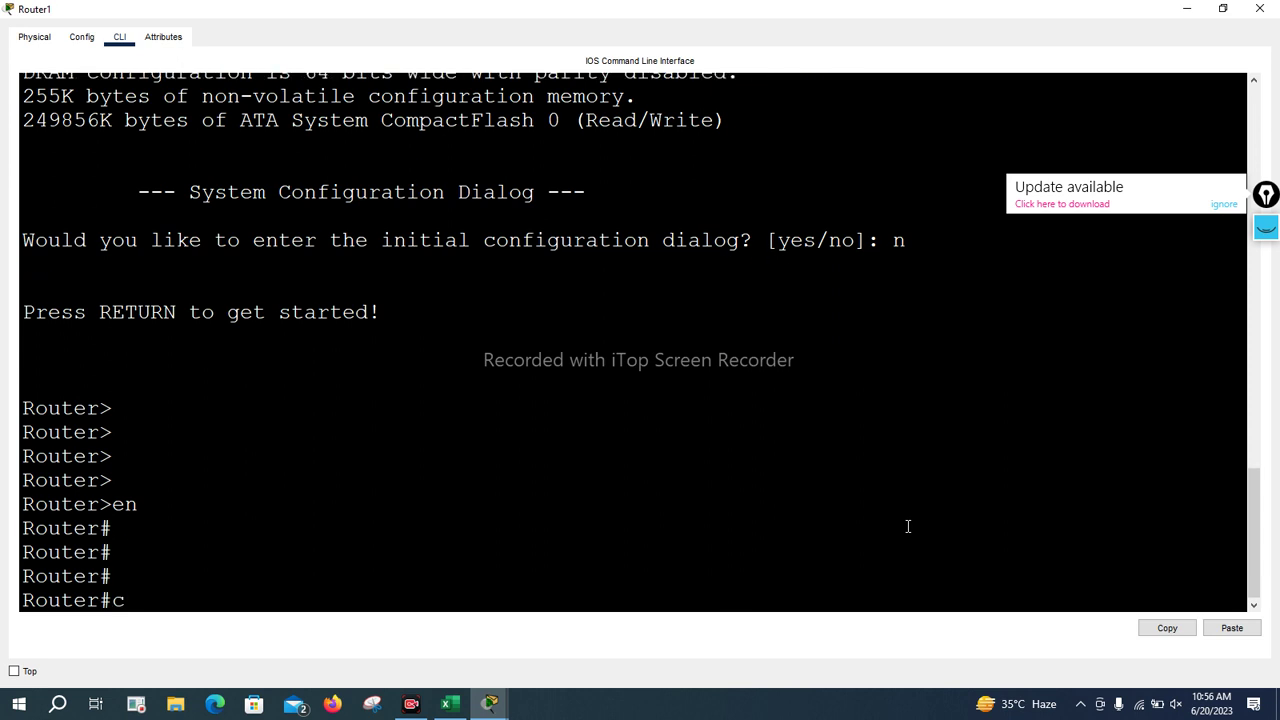
pyautogui.press('Return')
pyautogui.press('Return')
pyautogui.press('Return')
pyautogui.press('Return')
pyautogui.write('i')
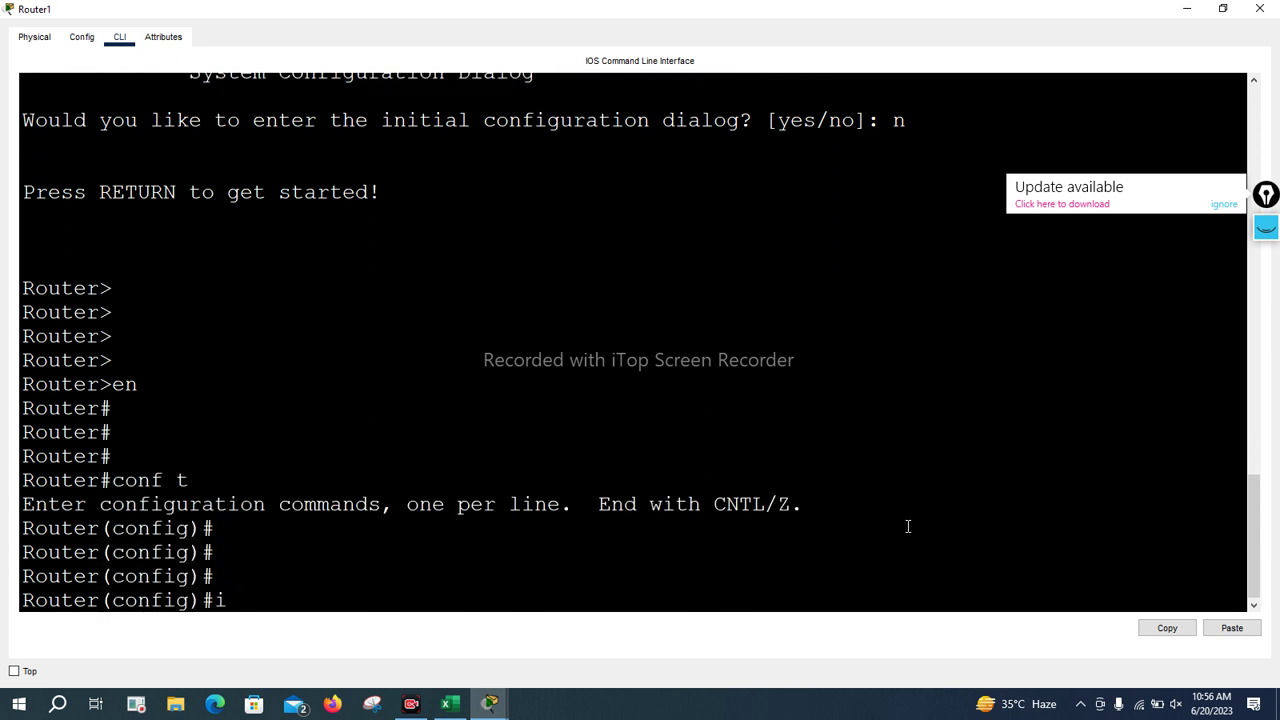
pyautogui.write('nt g 0/0')
pyautogui.press('Return')
# Assign GigabitEthernet0/0 the address 10.0.0.1 with mask 255.0.0.0
pyautogui.write('o')
pyautogui.press('BackSpace')
pyautogui.write('ip add')
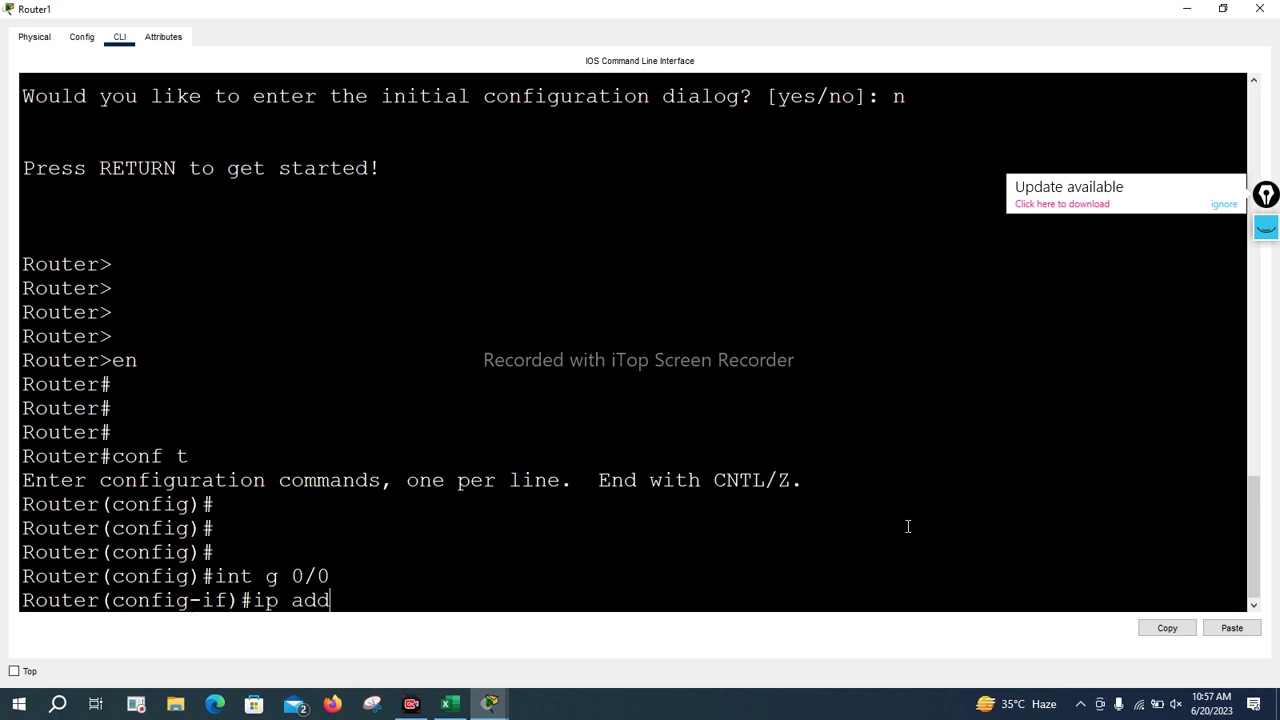
pyautogui.press('Tab')
pyautogui.write('10.0.0.2')
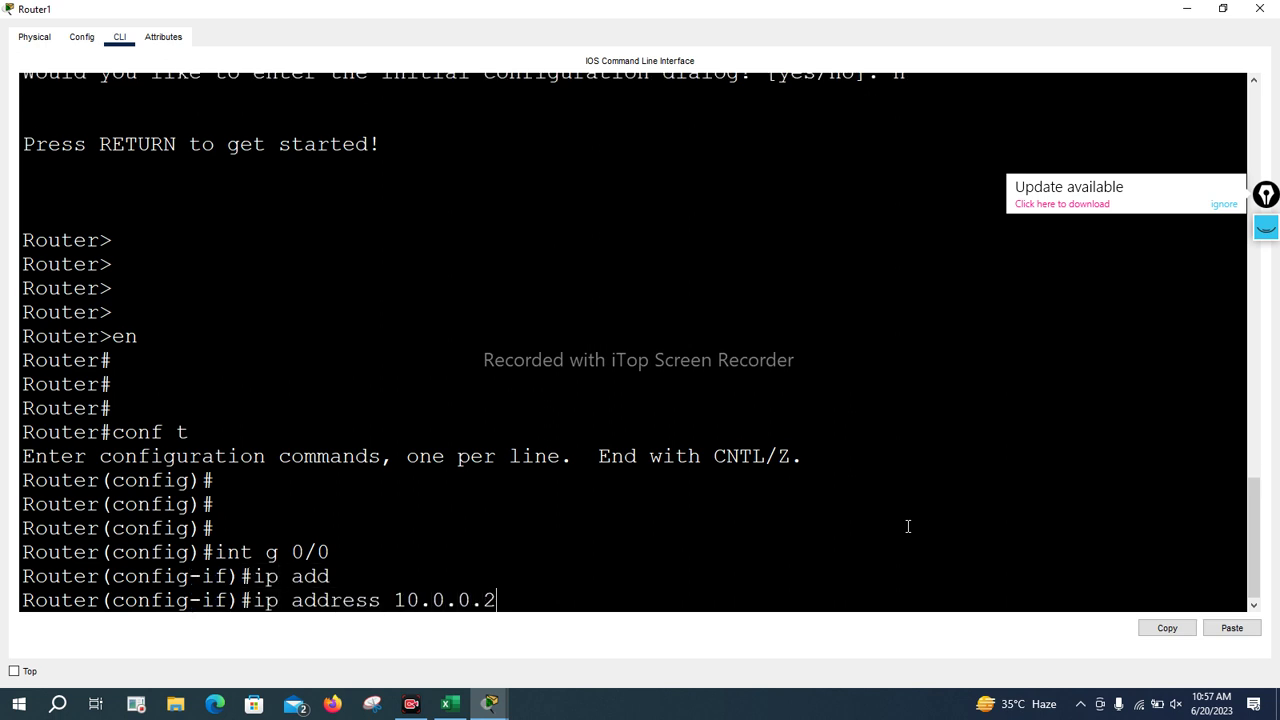
pyautogui.press('BackSpace')
pyautogui.write('1')
pyautogui.press('Return')
pyautogui.press('Up')
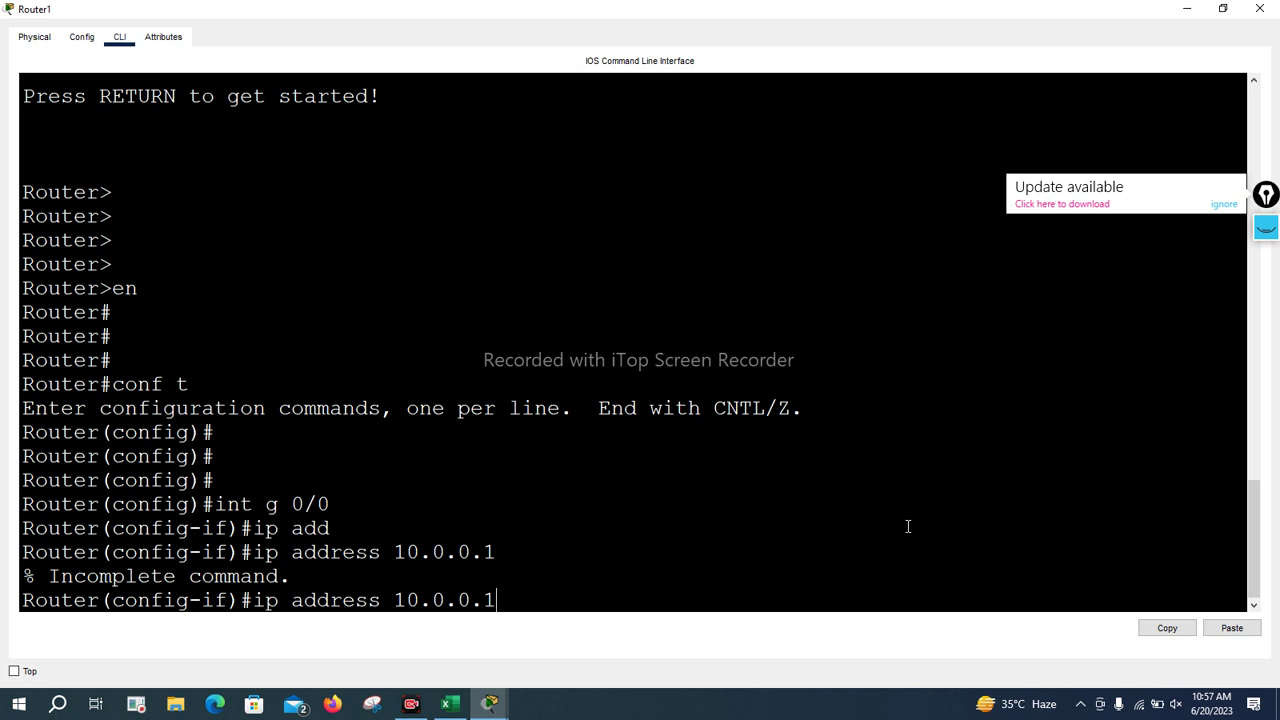
pyautogui.write('255.0.0.0')
pyautogui.press('Return')
# Bring the interface up with no shutdown, exit config mode, and ping 10.0.0.2
pyautogui.write('no shu')
pyautogui.press('Return')
pyautogui.write('no shutdown')
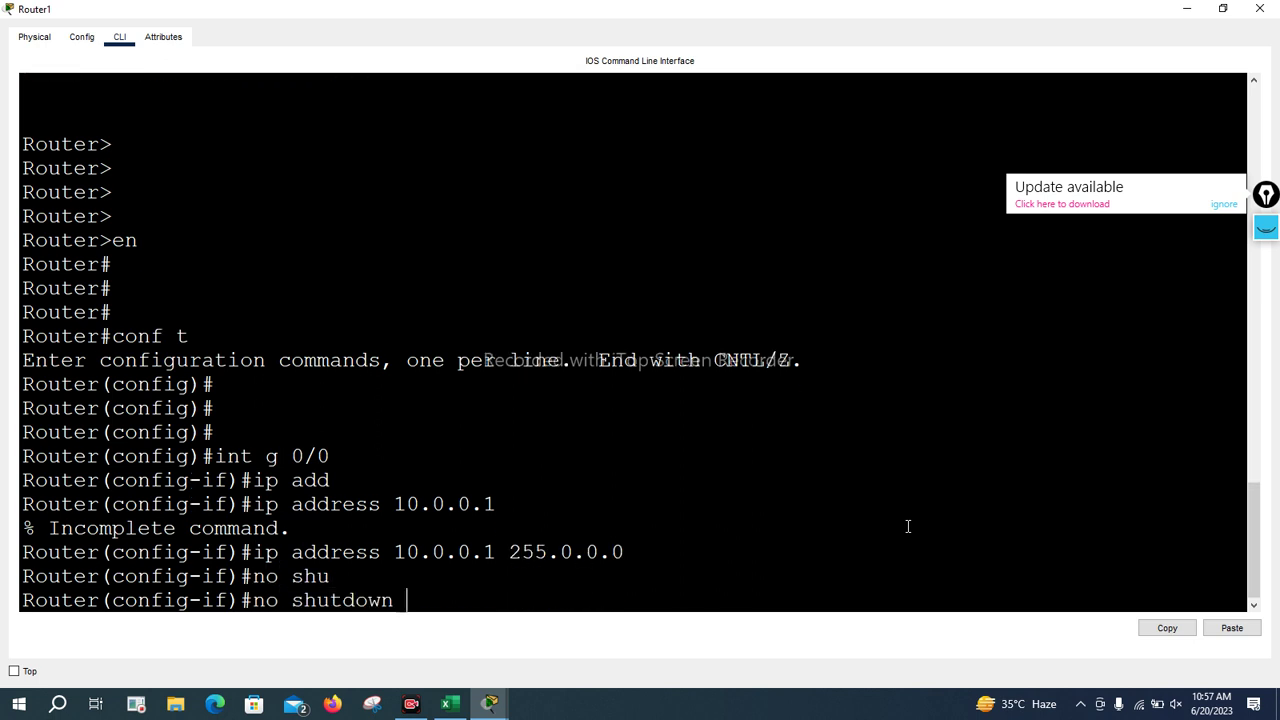
pyautogui.press('Return')
pyautogui.press('Return')
pyautogui.press('Return')
pyautogui.hotkey('ctrl', 'z')
pyautogui.press('Return')
pyautogui.press('Return')
pyautogui.press('Return')
pyautogui.press('Return')
pyautogui.write('ping 10.0.0.1')
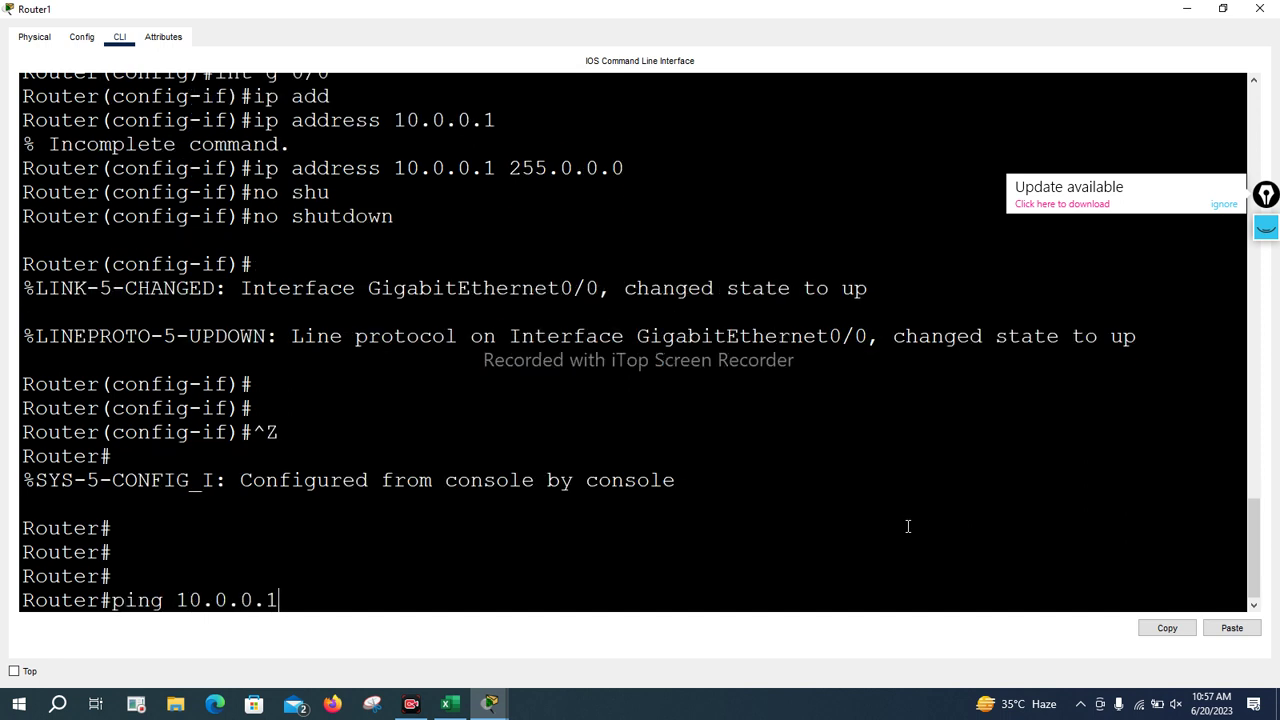
pyautogui.press('BackSpace')
pyautogui.write('2')
pyautogui.press('Return')
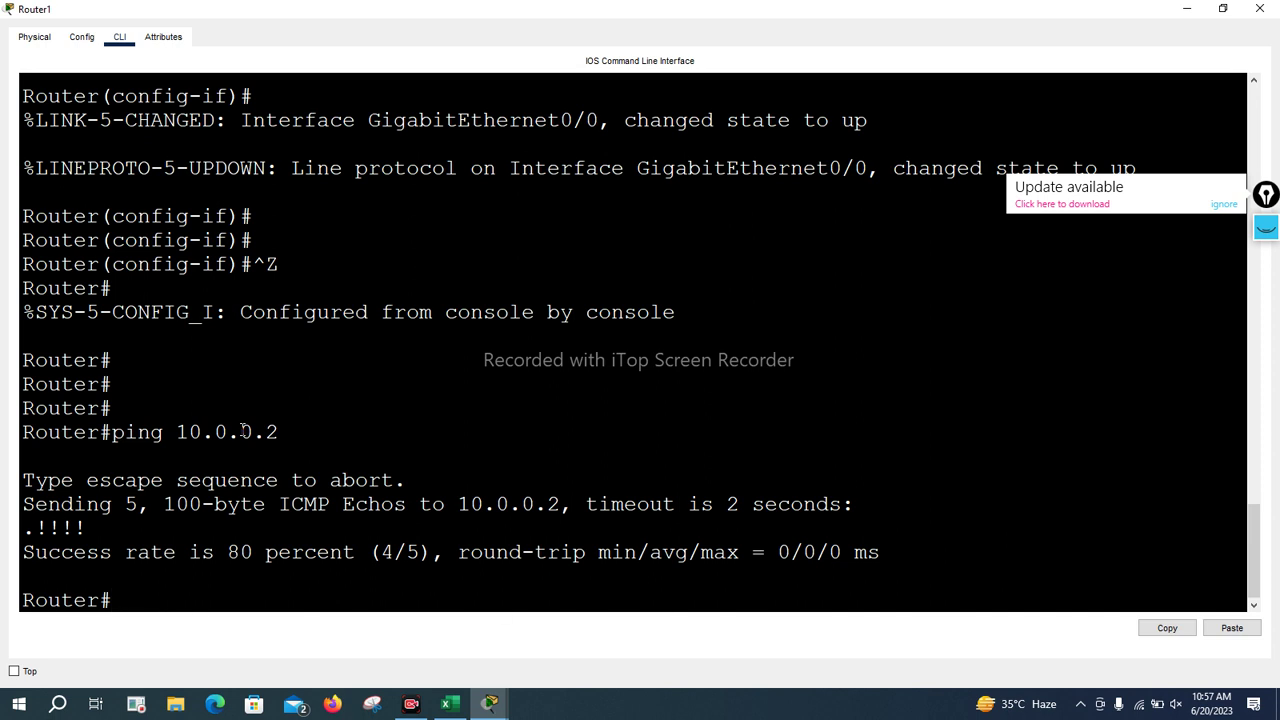
# Enter copy tftp: running-config using tab completion
pyautogui.write('cop')
pyautogui.press('Tab')
pyautogui.write('tf')
pyautogui.press('Tab')
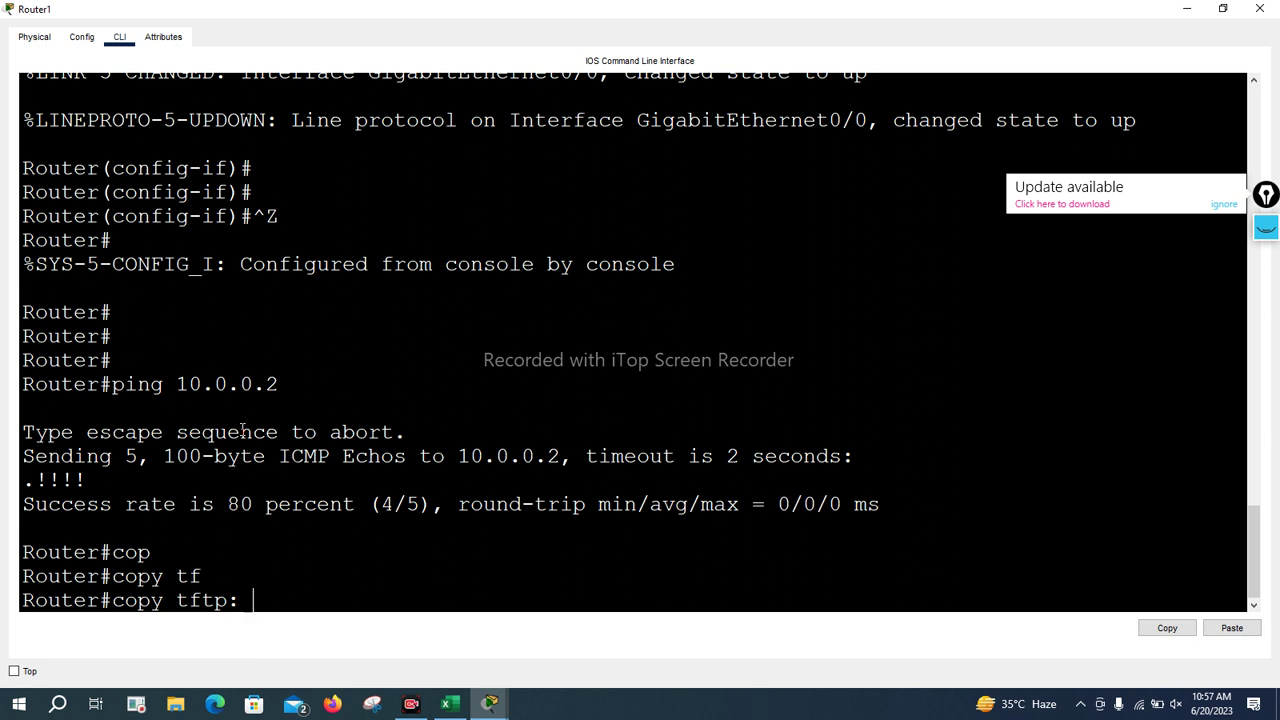
pyautogui.write('ru')
pyautogui.press('Tab')
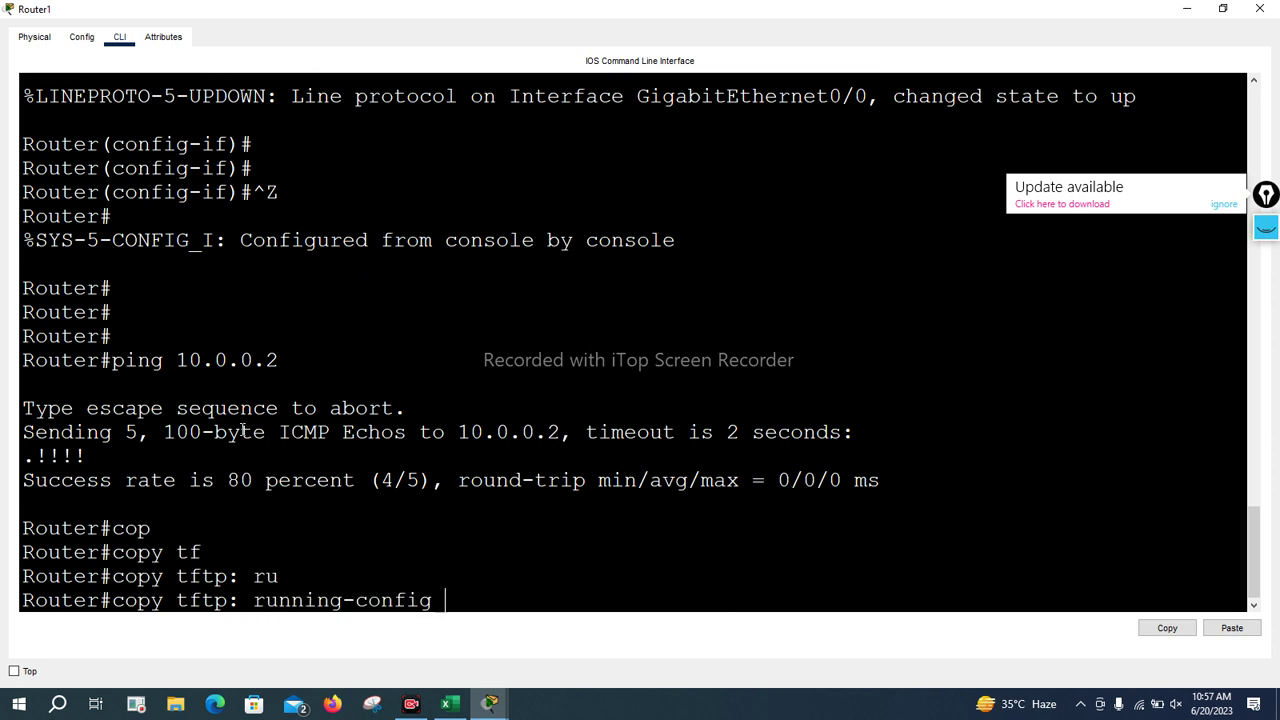
pyautogui.press('Return')
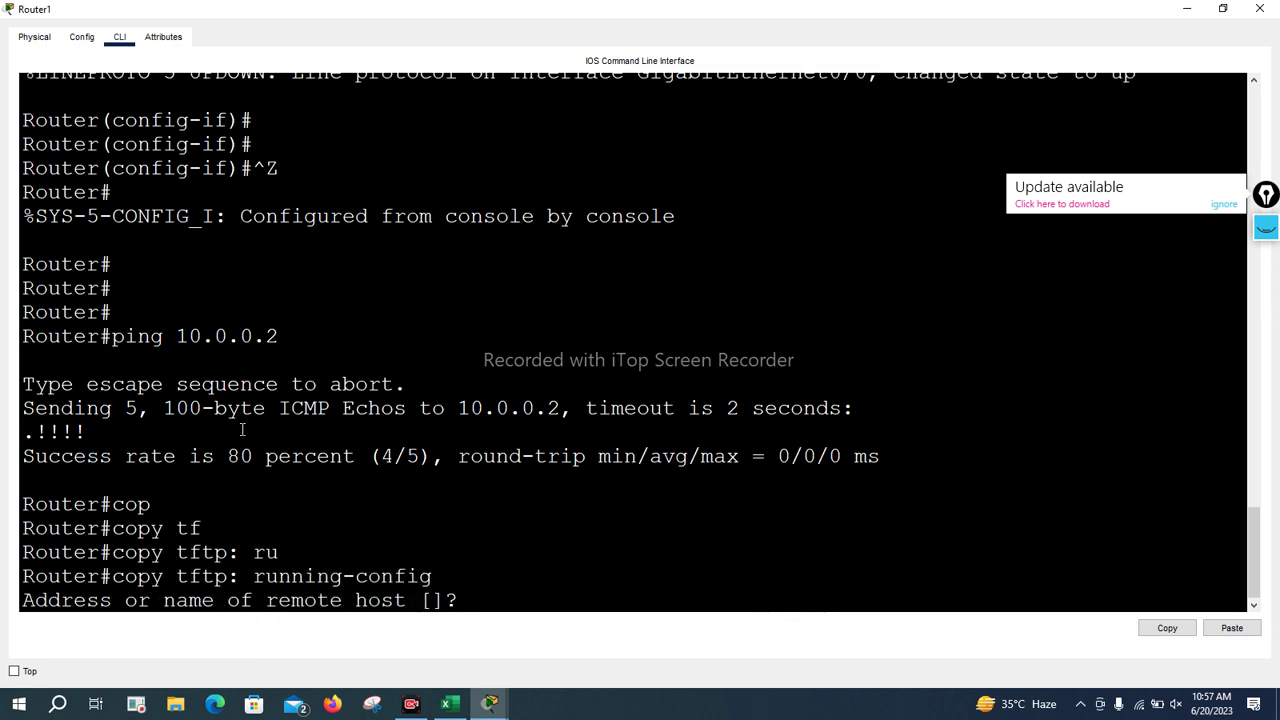
# Load config-20-06-023 from host 10.0.0.2 into running-config, turning the prompt to R1
pyautogui.write('10.0.0.2')
pyautogui.press('Return')
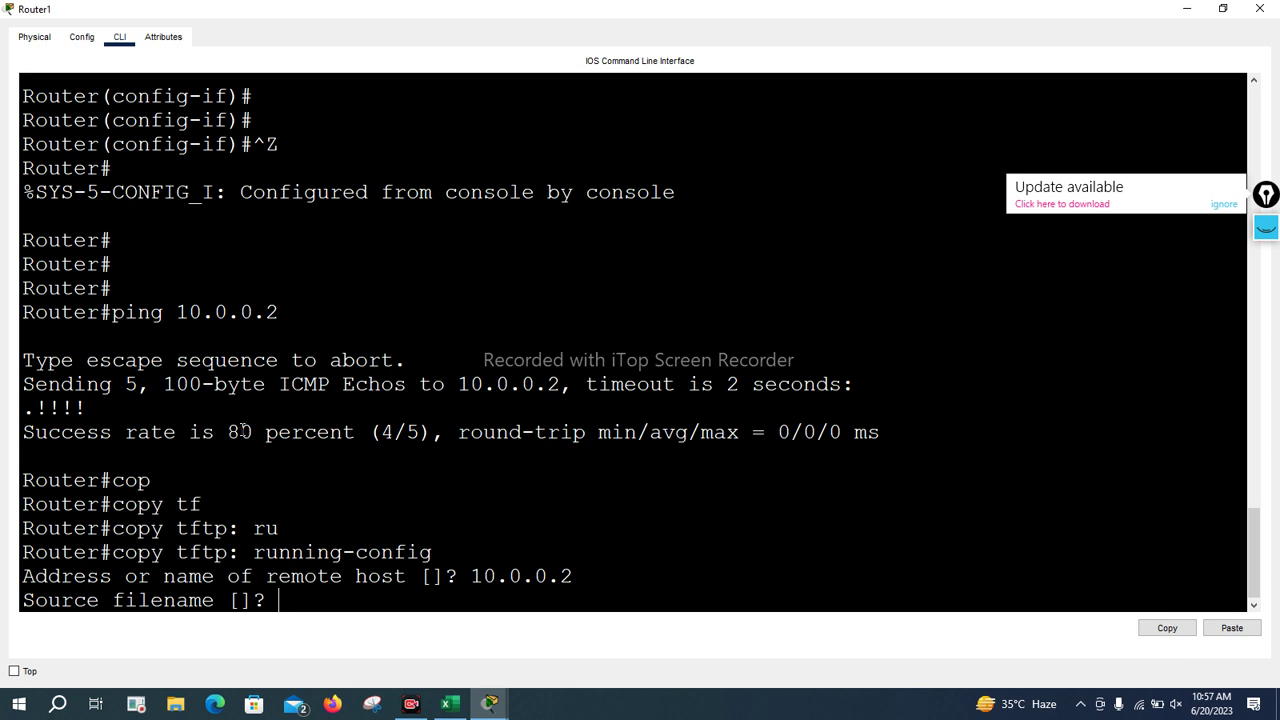
pyautogui.write('config-20-')
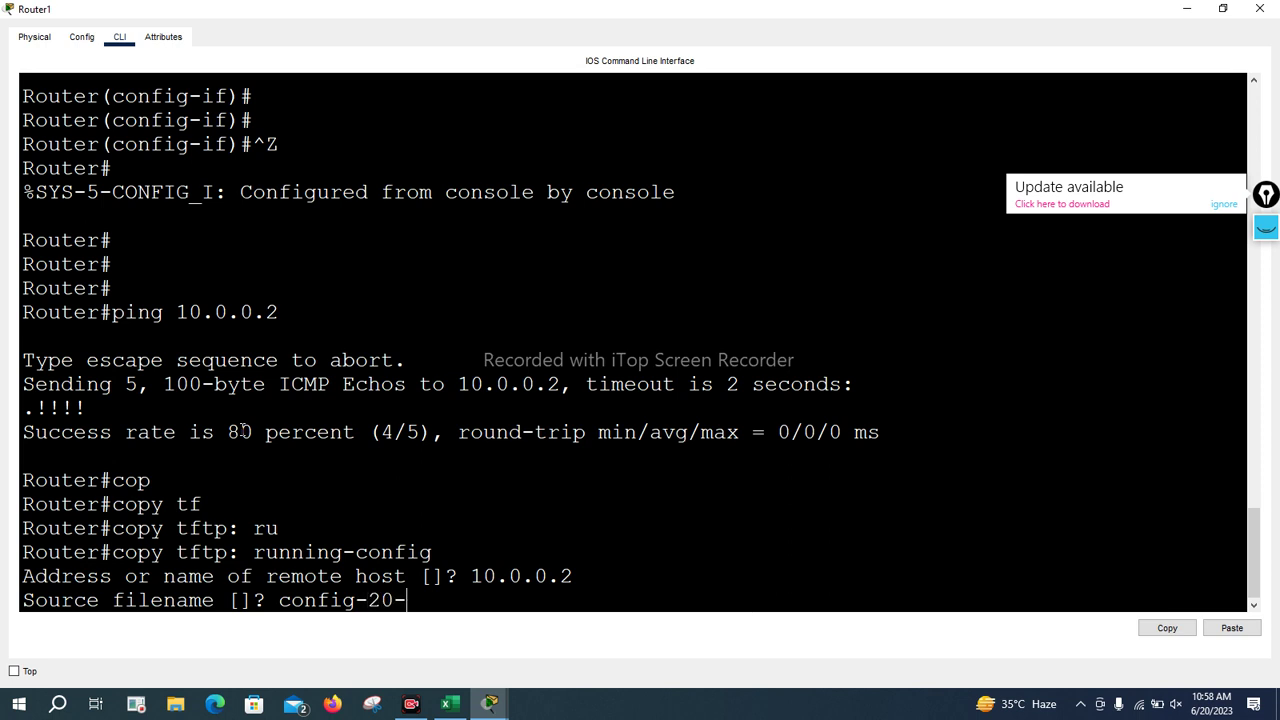
pyautogui.write('06-023')
pyautogui.press('Return')
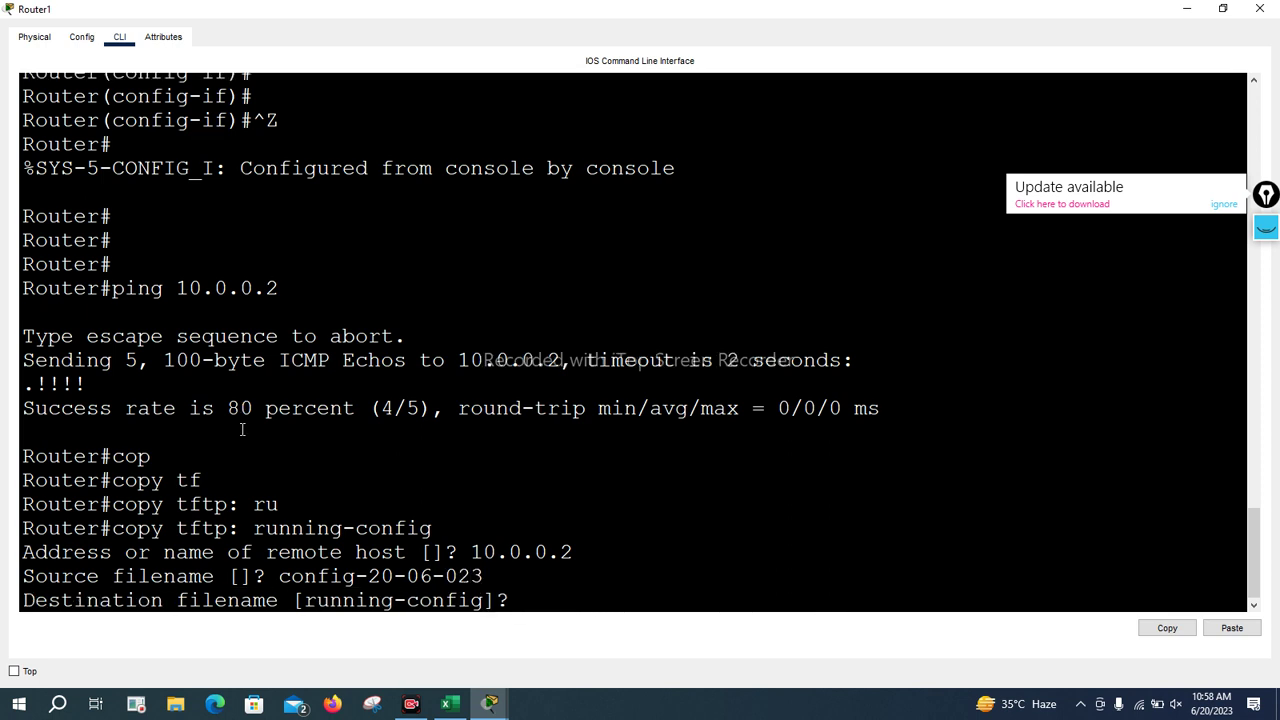
pyautogui.press('Return')
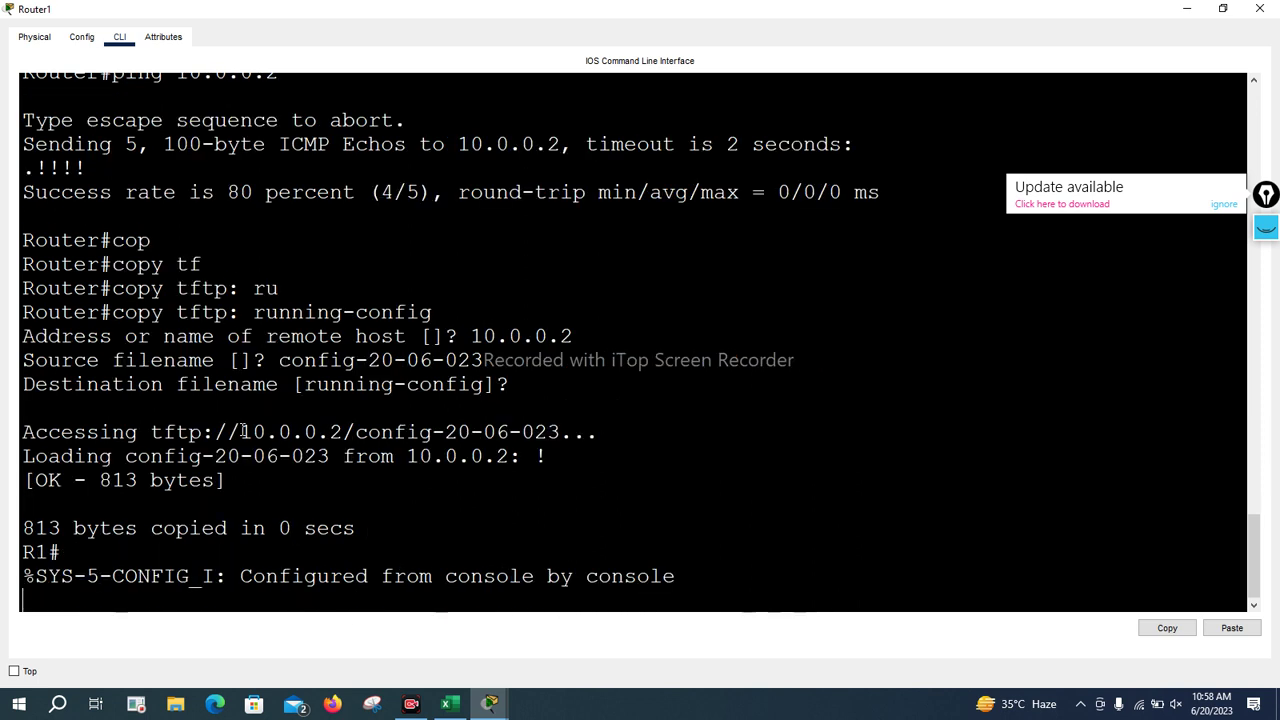
pyautogui.press('Return')
pyautogui.press('Return')
pyautogui.press('Return')
pyautogui.press('Return')
pyautogui.press('Return')
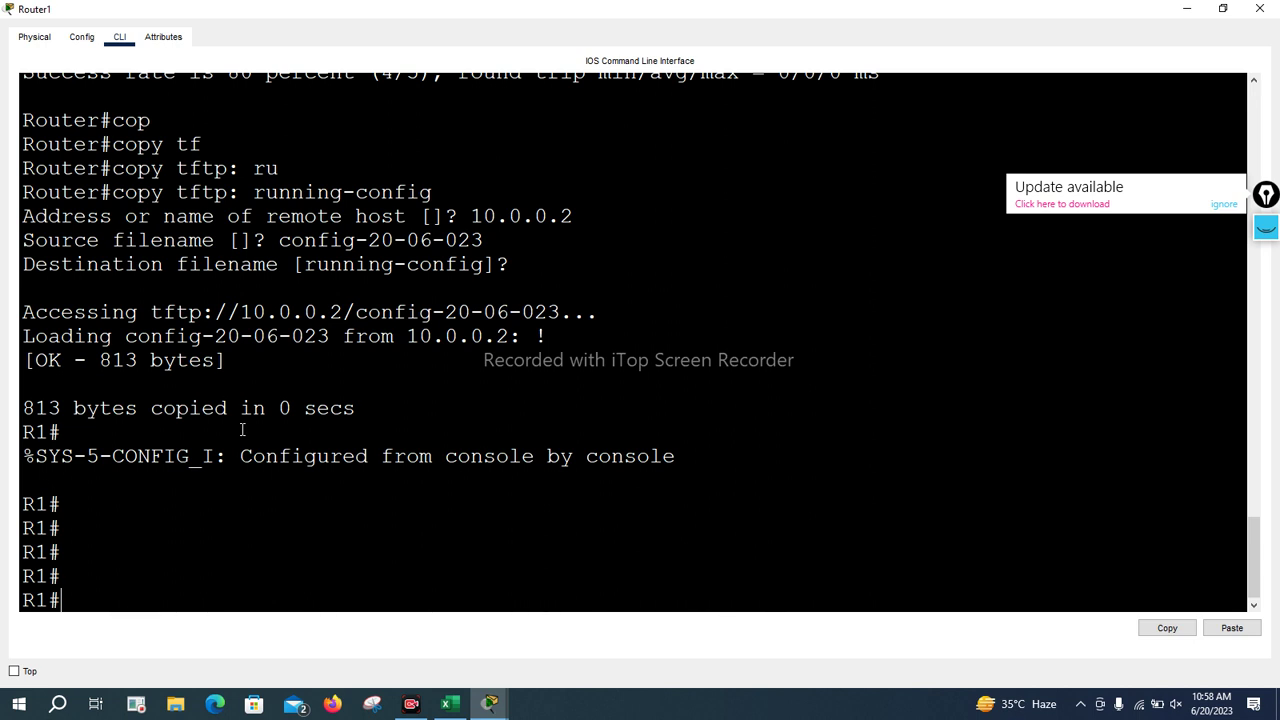
# Log out of R1 and back in using the console and enable passwords
pyautogui.write('logout')
pyautogui.press('Return')
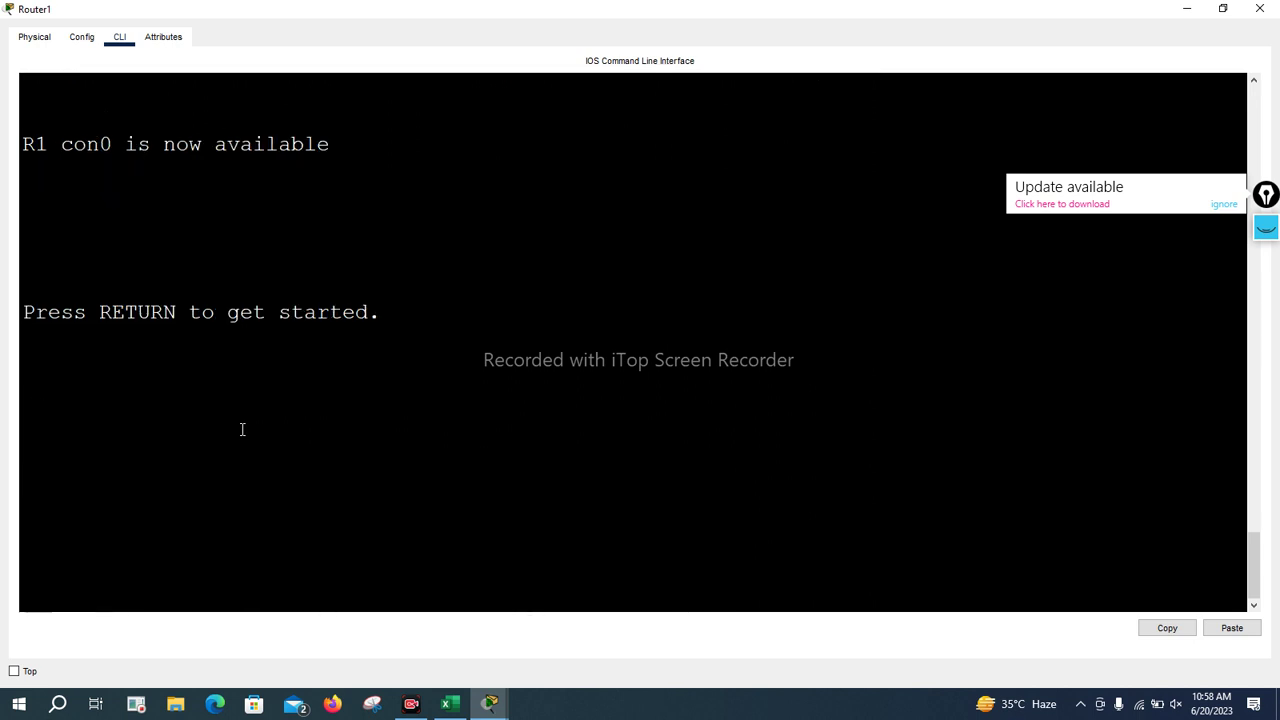
pyautogui.press('Return')
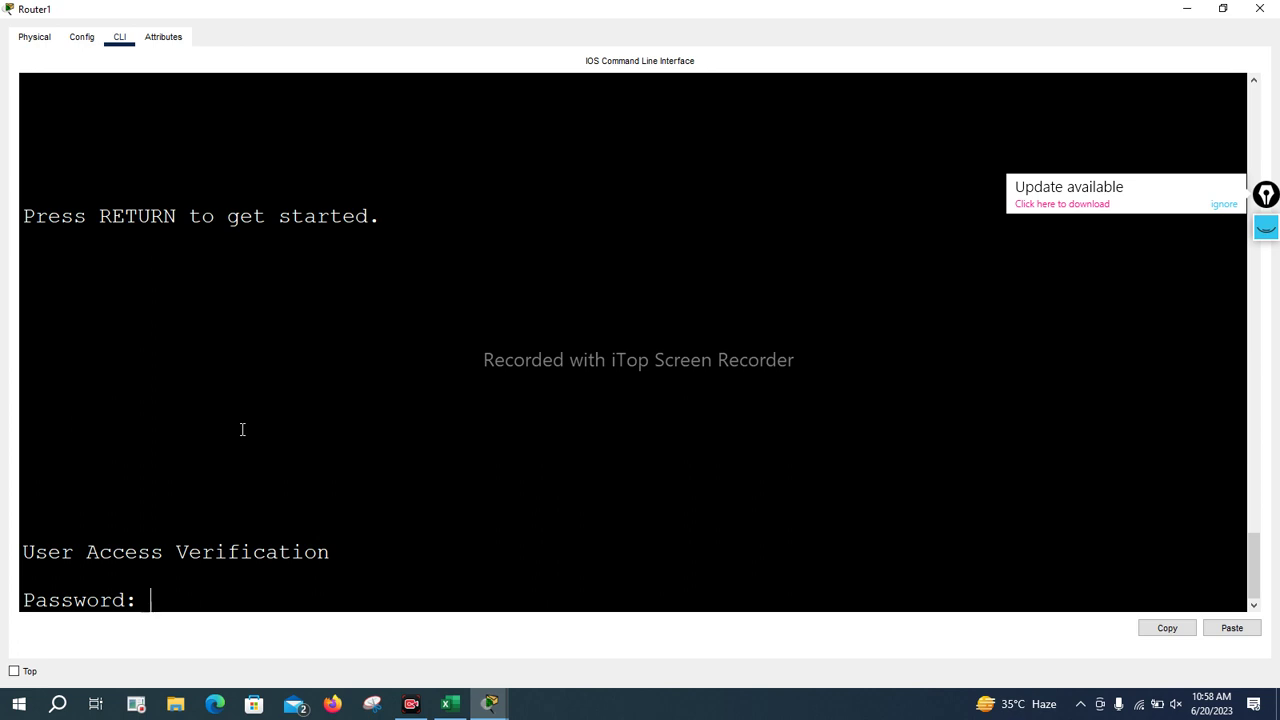
pyautogui.press('Return')
pyautogui.press('Return')
pyautogui.press('Return')
pyautogui.press('Return')
pyautogui.write('e')
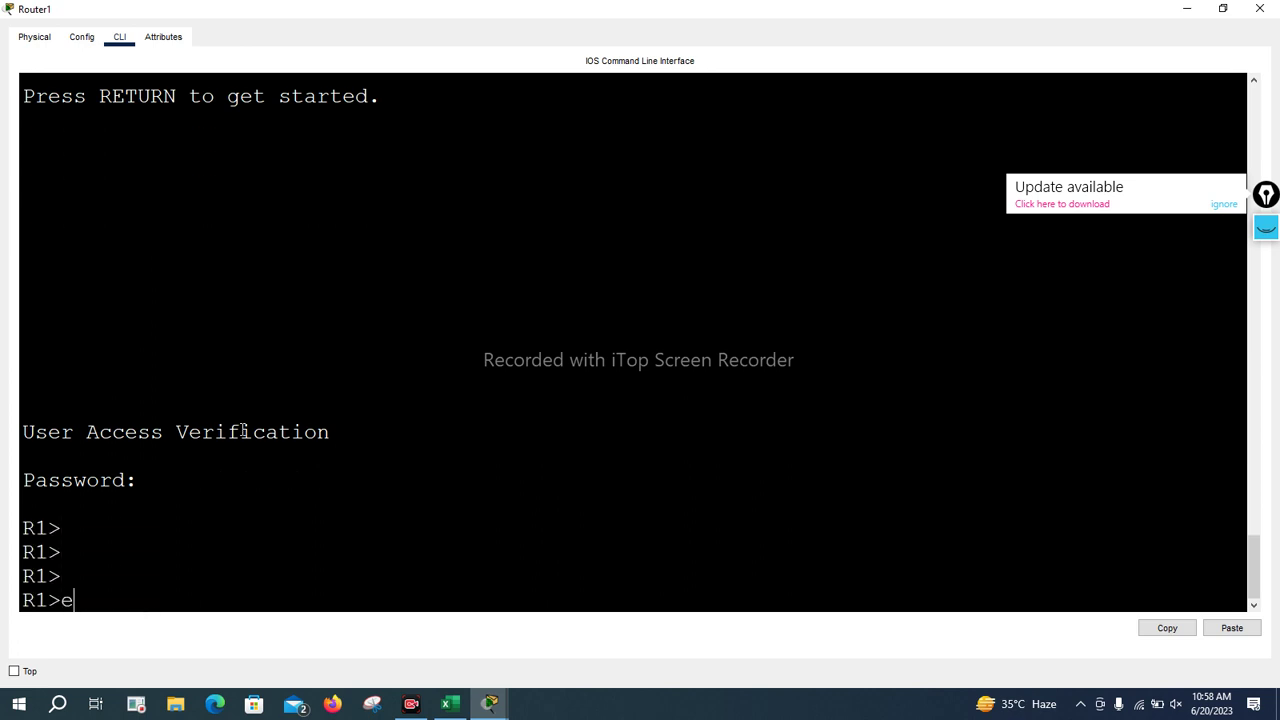
pyautogui.write('n')
pyautogui.press('Return')
pyautogui.press('Return')
pyautogui.press('Return')
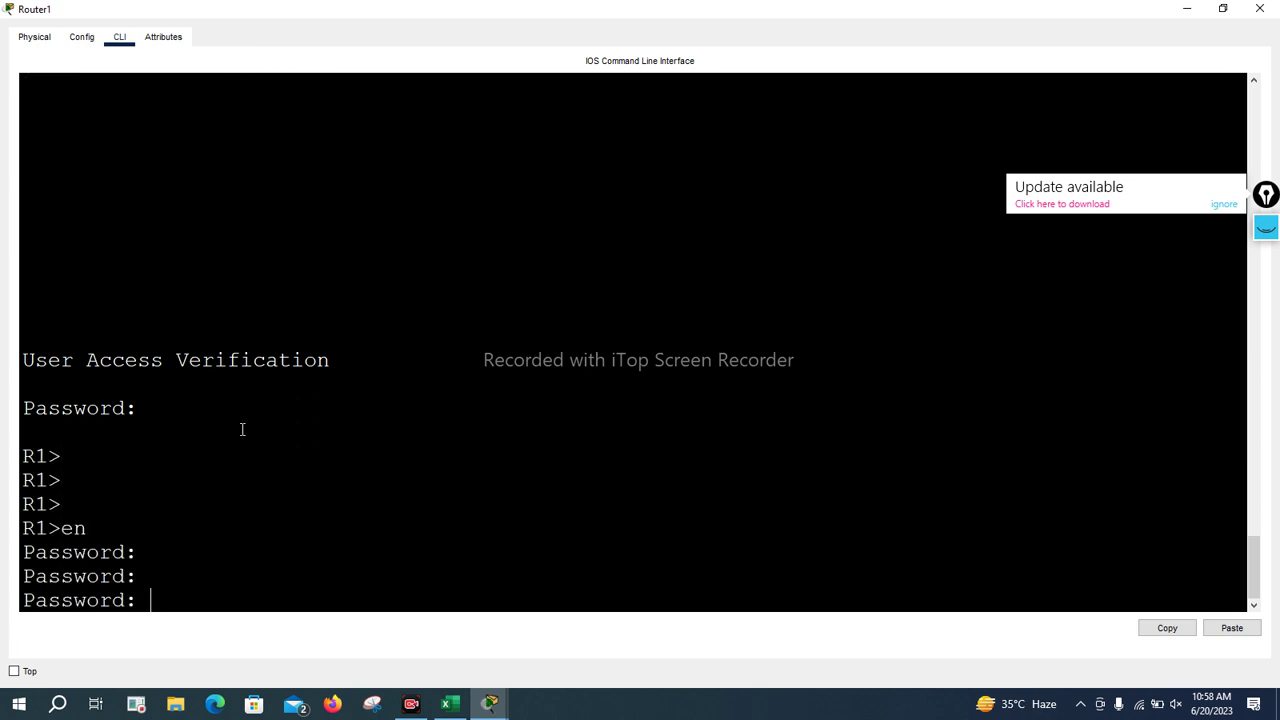
pyautogui.press('Return')
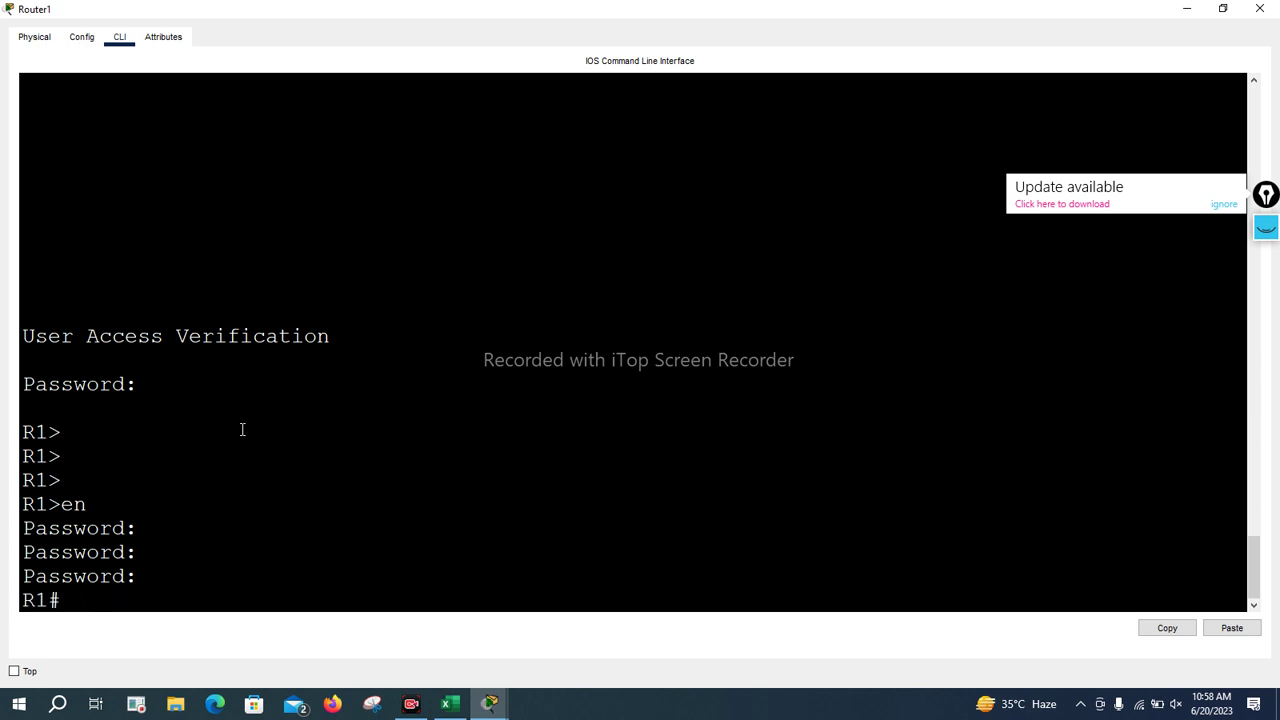
pyautogui.press('Return')
pyautogui.press('Return')
pyautogui.press('Return')
pyautogui.write('show ')
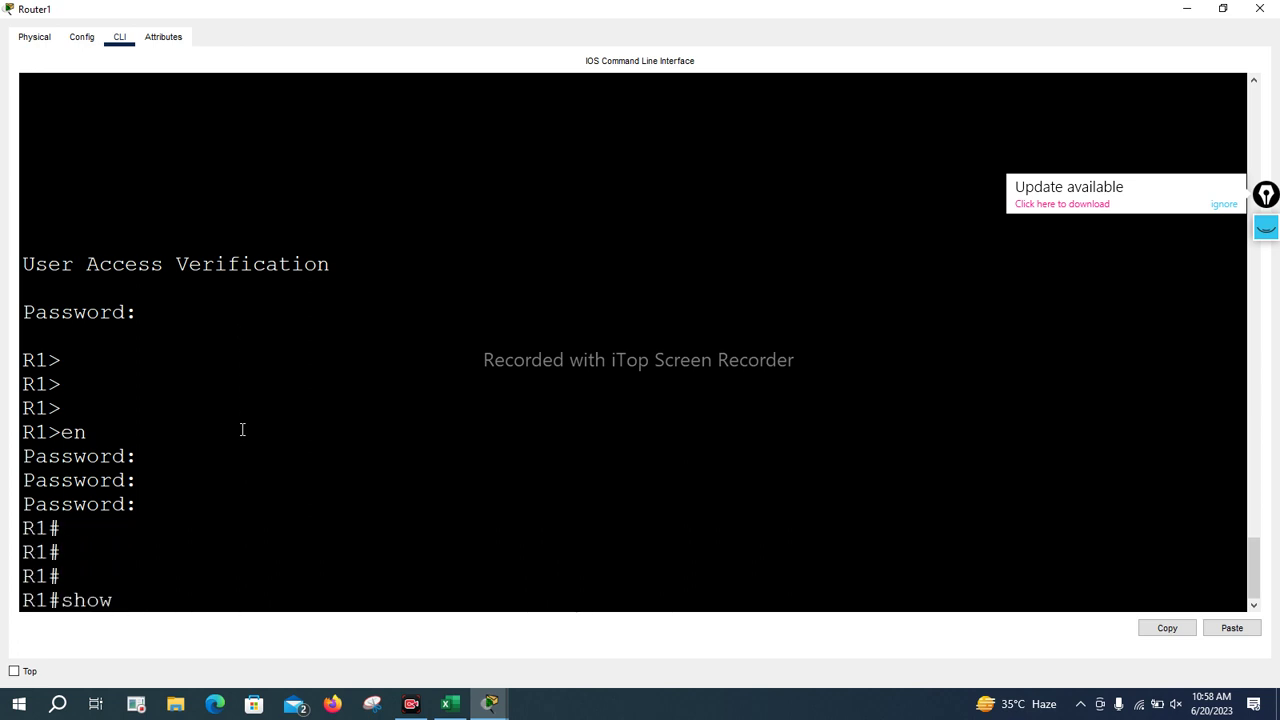
pyautogui.write('run')
# Page through R1's running-config to the console and vty line settings, then scroll back up
pyautogui.press('Return')
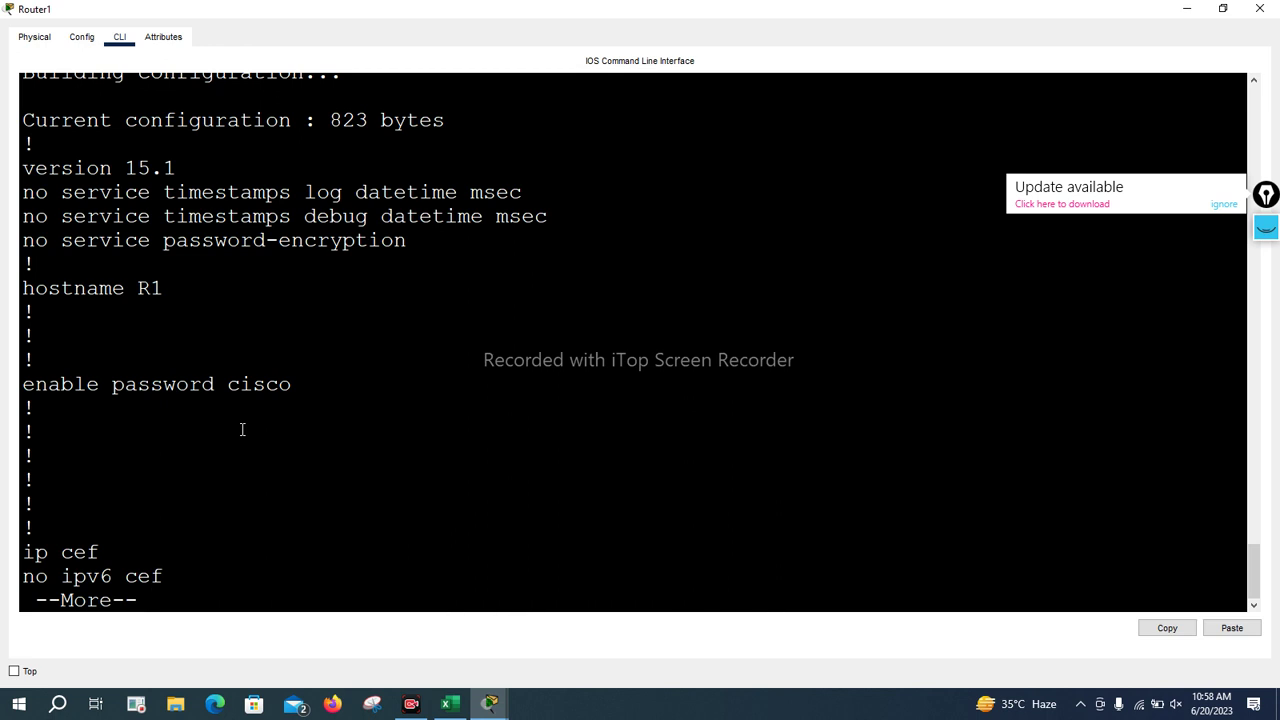
pyautogui.press('Return')
pyautogui.press('Return')
pyautogui.press('Return')
pyautogui.press('Return')
pyautogui.press('Return')
pyautogui.press('Return')
pyautogui.press('Return')
pyautogui.press('Return')
pyautogui.press('Return')
pyautogui.press('Return')
pyautogui.press('Return')
pyautogui.press('Return')
pyautogui.press('Return')
pyautogui.press('Return')
pyautogui.press('Return')
pyautogui.press('Return')
pyautogui.press('Return')
pyautogui.press('Return')
pyautogui.press('Return')
pyautogui.press('Return')
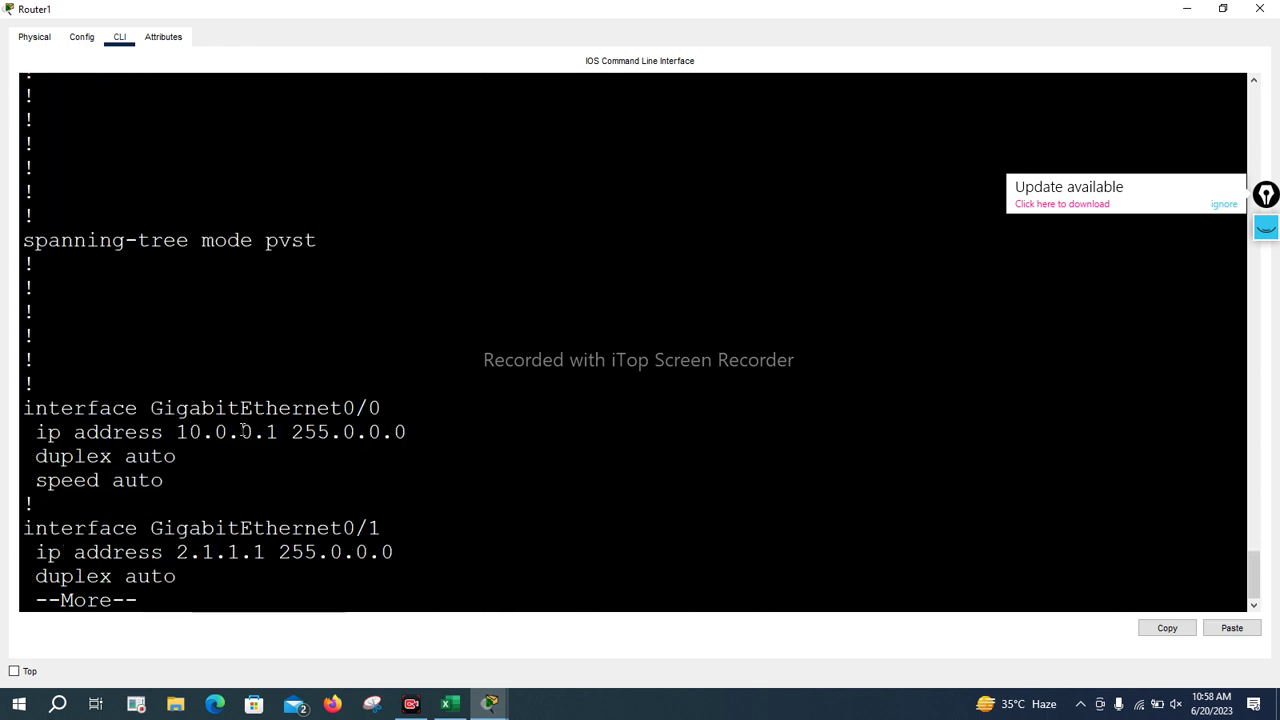
pyautogui.press('Return')
pyautogui.press('Return')
pyautogui.press('Return')
pyautogui.press('Return')
pyautogui.press('Return')
pyautogui.press('Return')
pyautogui.press('Return')
pyautogui.press('Return')
pyautogui.press('Return')
pyautogui.press('Return')
pyautogui.press('Return')
pyautogui.press('Return')
pyautogui.press('Return')
pyautogui.press('Return')
pyautogui.press('Return')
pyautogui.press('Return')
pyautogui.press('Return')
pyautogui.press('Return')
pyautogui.press('Return')
pyautogui.press('Return')
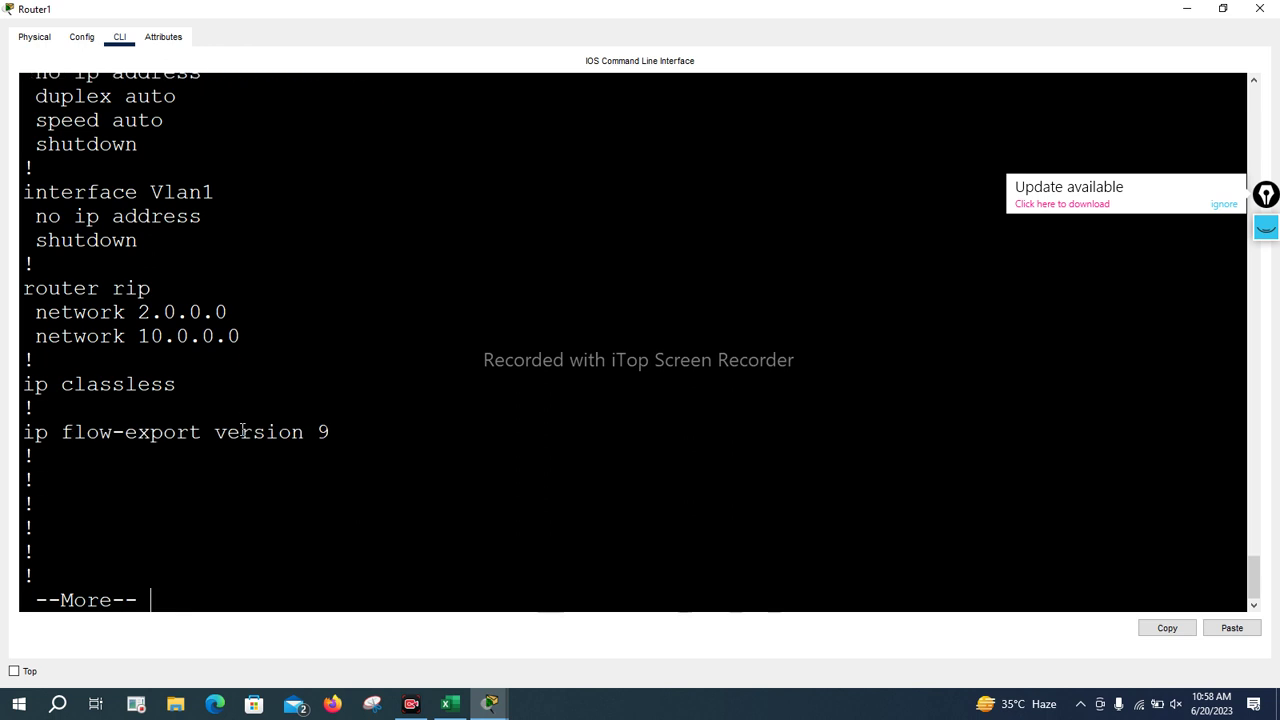
pyautogui.press('Return')
pyautogui.press('Return')
pyautogui.press('Return')
pyautogui.press('Return')
pyautogui.press('Return')
pyautogui.press('Return')
pyautogui.press('Return')
pyautogui.press('Return')
pyautogui.press('Return')
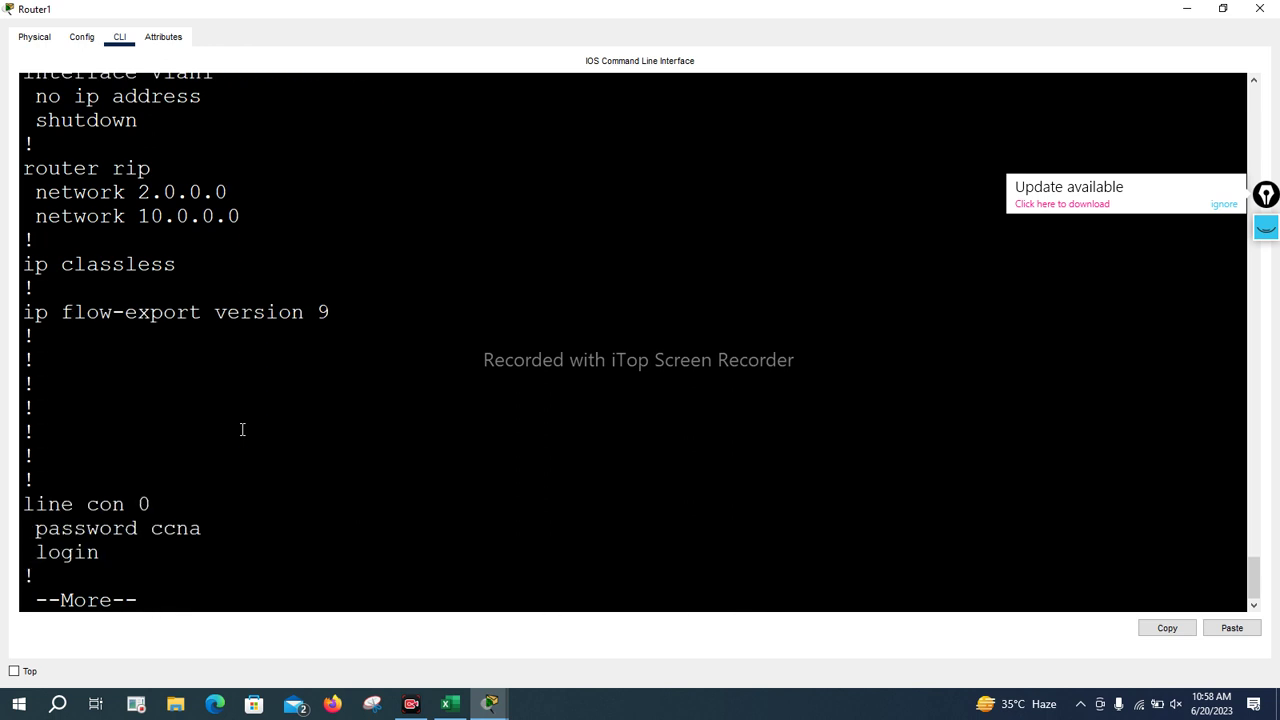
pyautogui.press('Return')
pyautogui.press('Return')
pyautogui.press('Return')
pyautogui.press('Return')
pyautogui.press('Return')
pyautogui.press('Return')
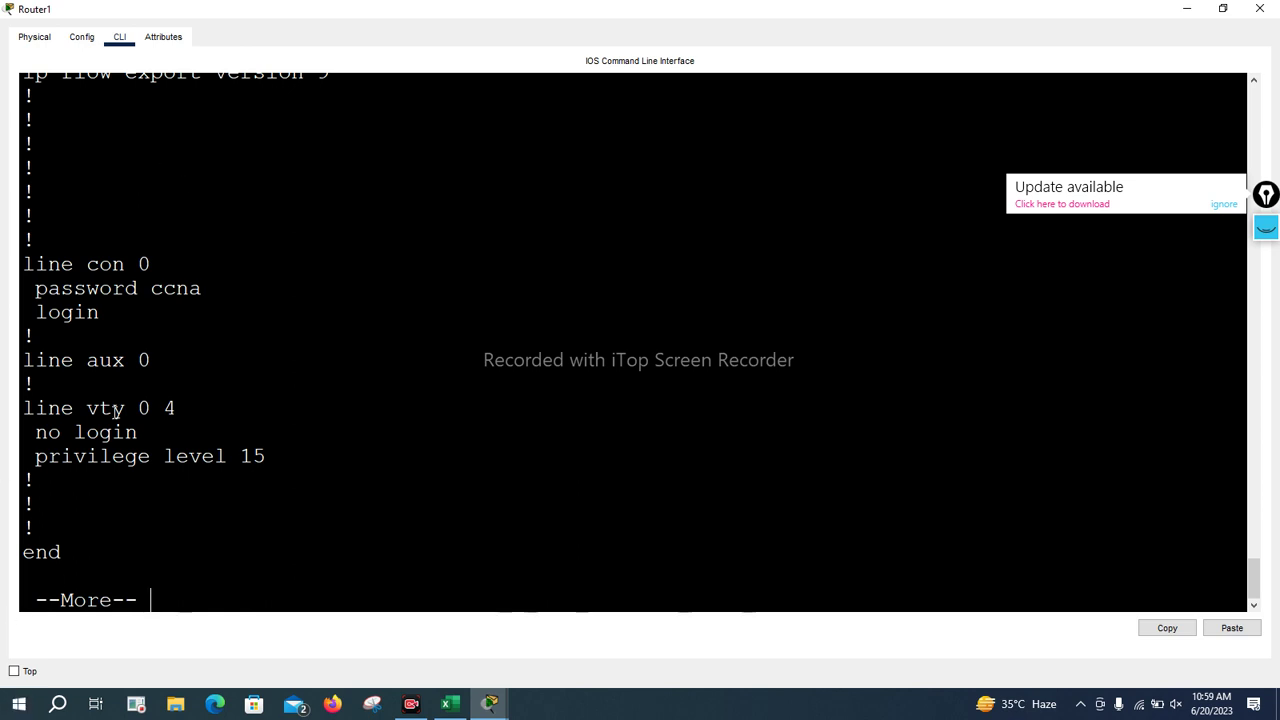
pyautogui.scroll(3, 174, 389)
pyautogui.scroll(6, 174, 389)
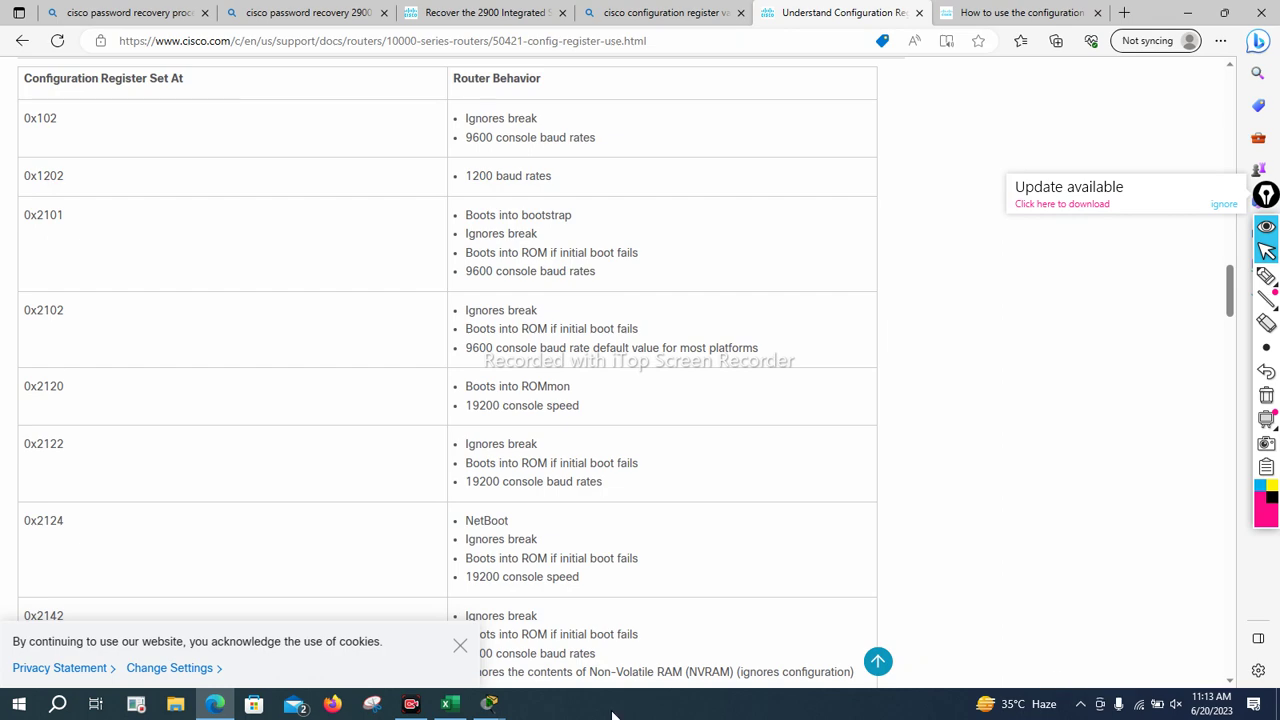
# Close Router1's CLI window from the taskbar and return to the Packet Tracer workspace
pyautogui.moveTo(493, 707)
pyautogui.click(589, 636)
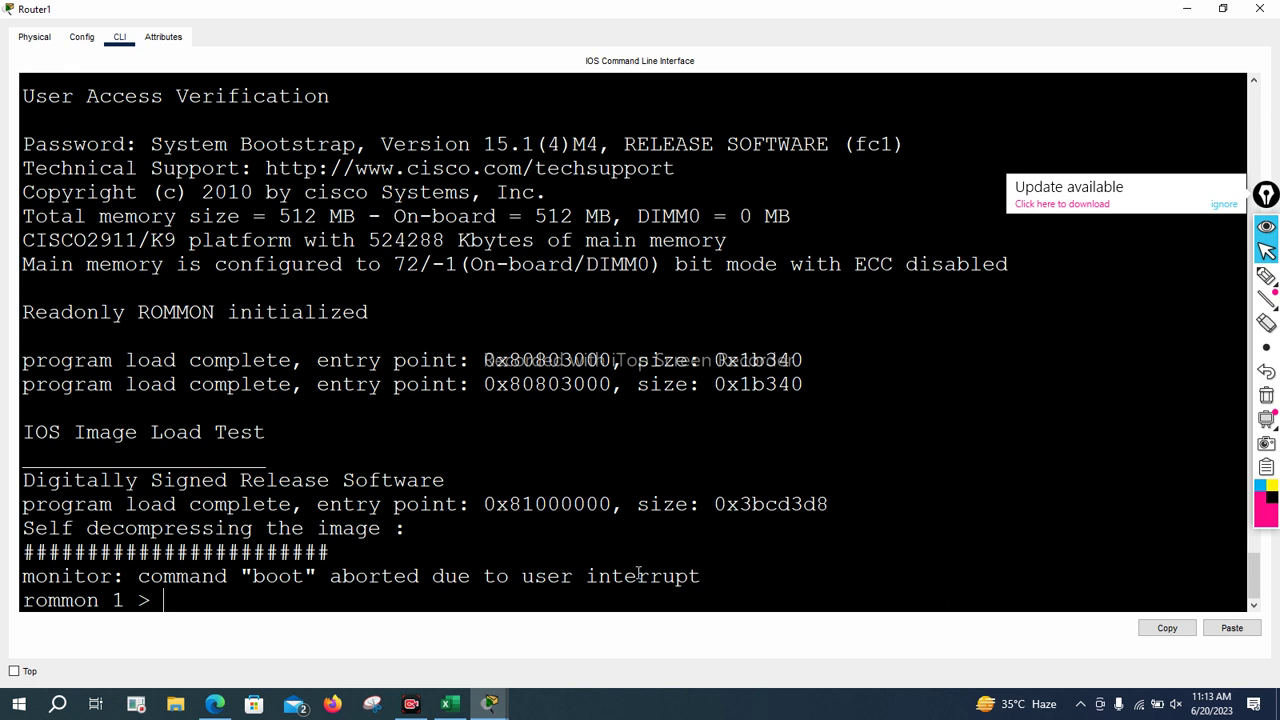
pyautogui.click(1259, 8)
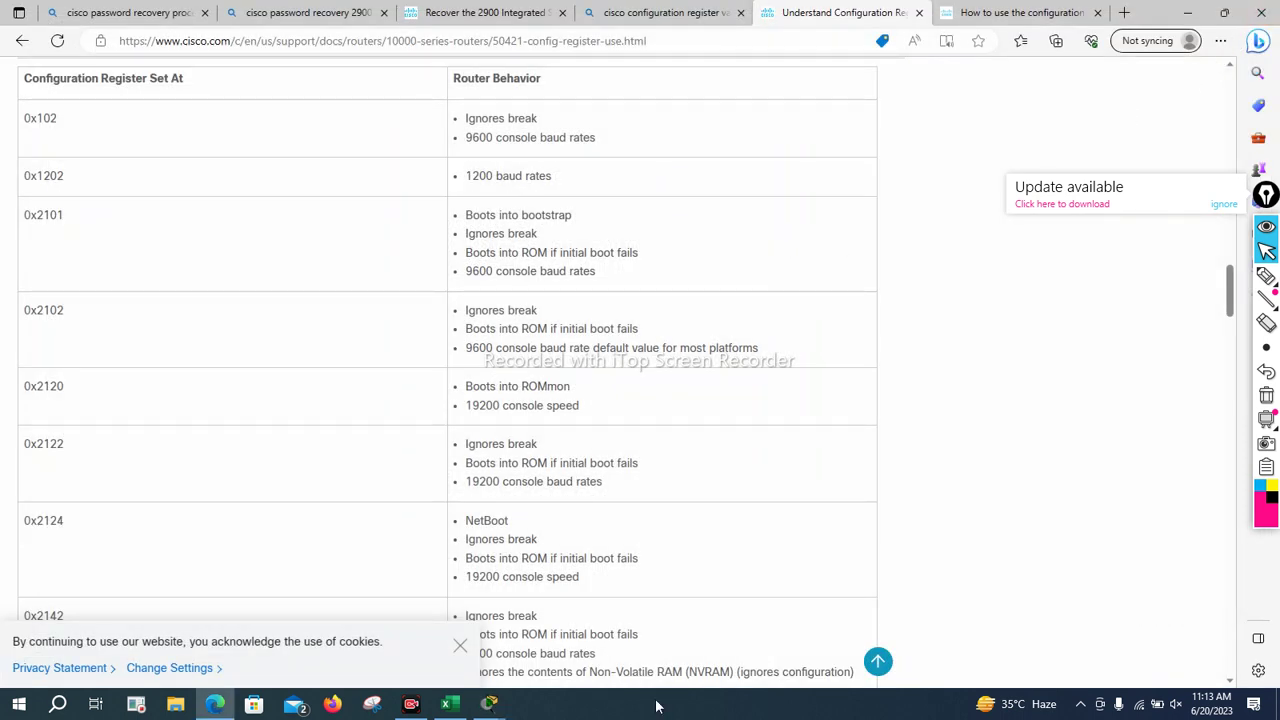
pyautogui.moveTo(489, 703)
pyautogui.click(432, 618)
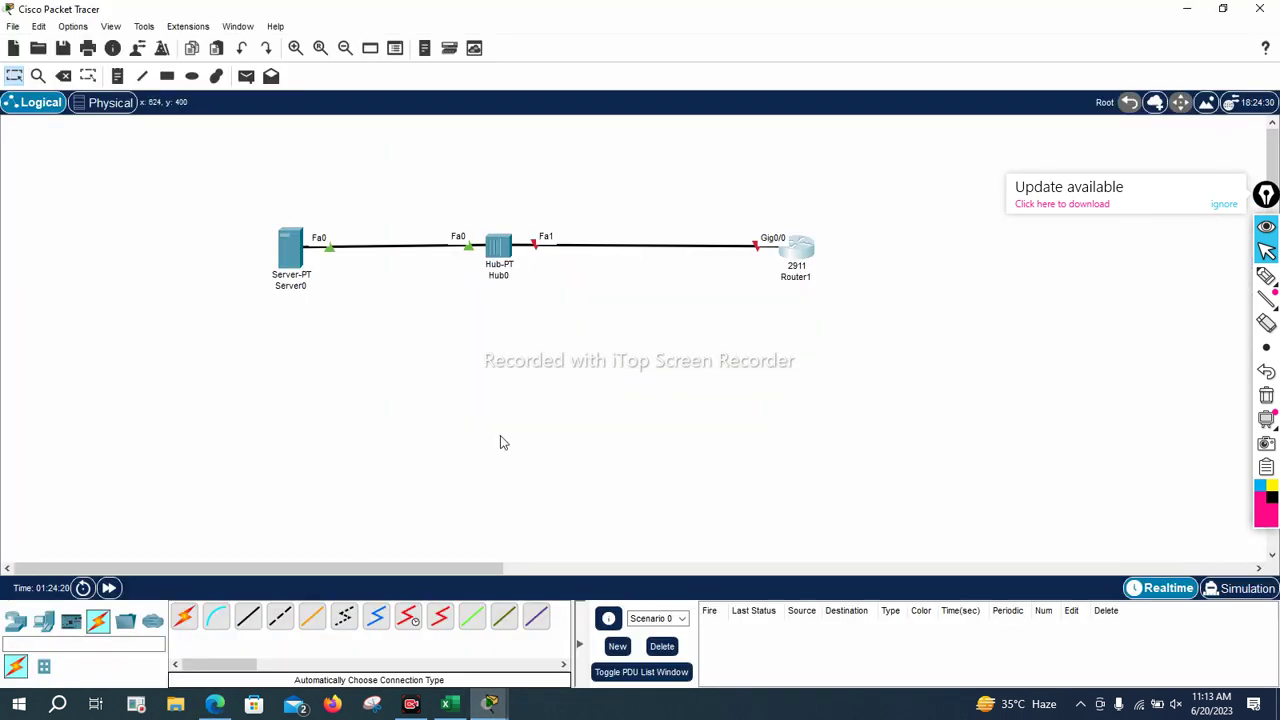
# Delete Server0, Hub0 and Router1 from the canvas
pyautogui.moveTo(202, 154); pyautogui.dragTo(834, 328)
pyautogui.press('Delete')
pyautogui.press('Return')
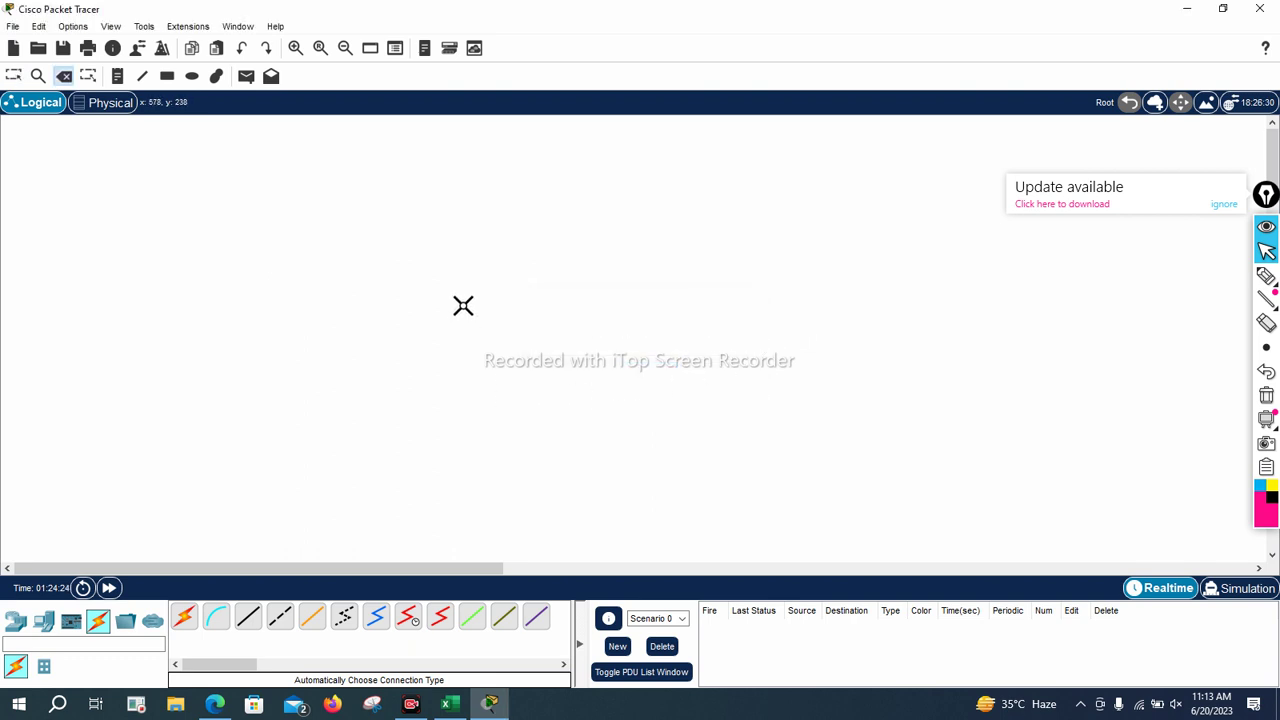
pyautogui.press('Escape')
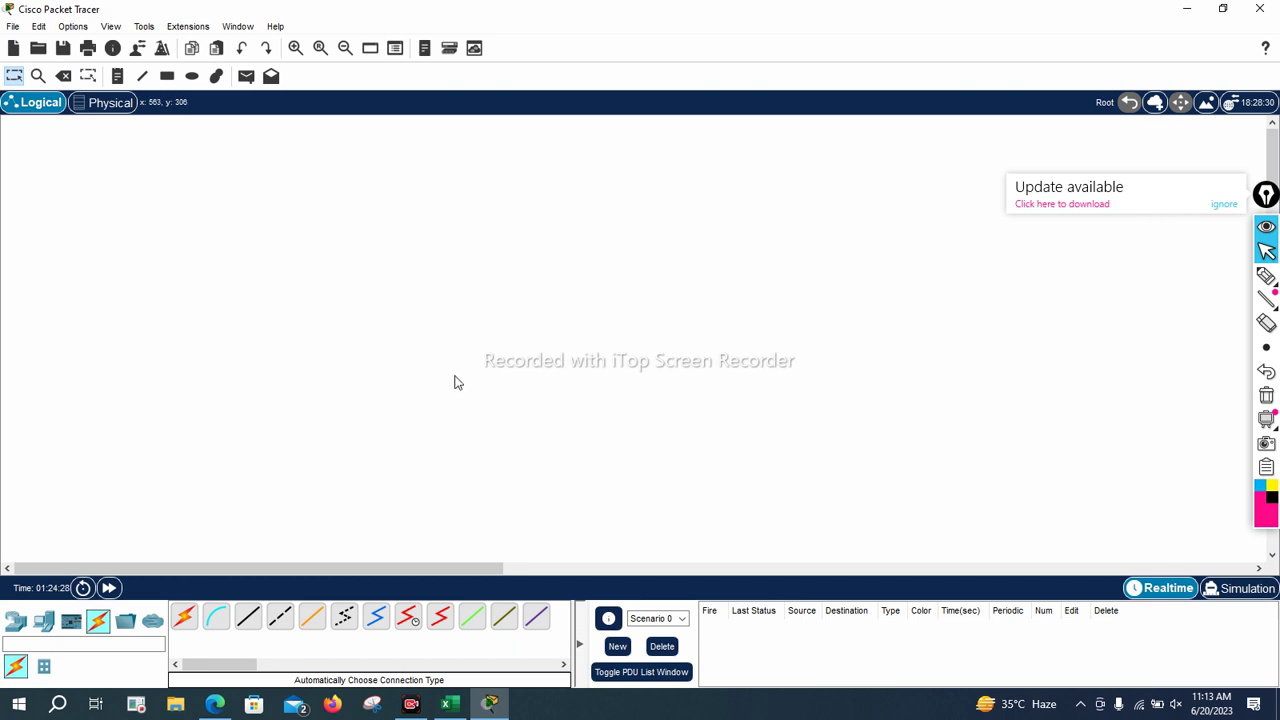
# Place a new 2911 router, Router2, and open its command line
pyautogui.click(17, 621)
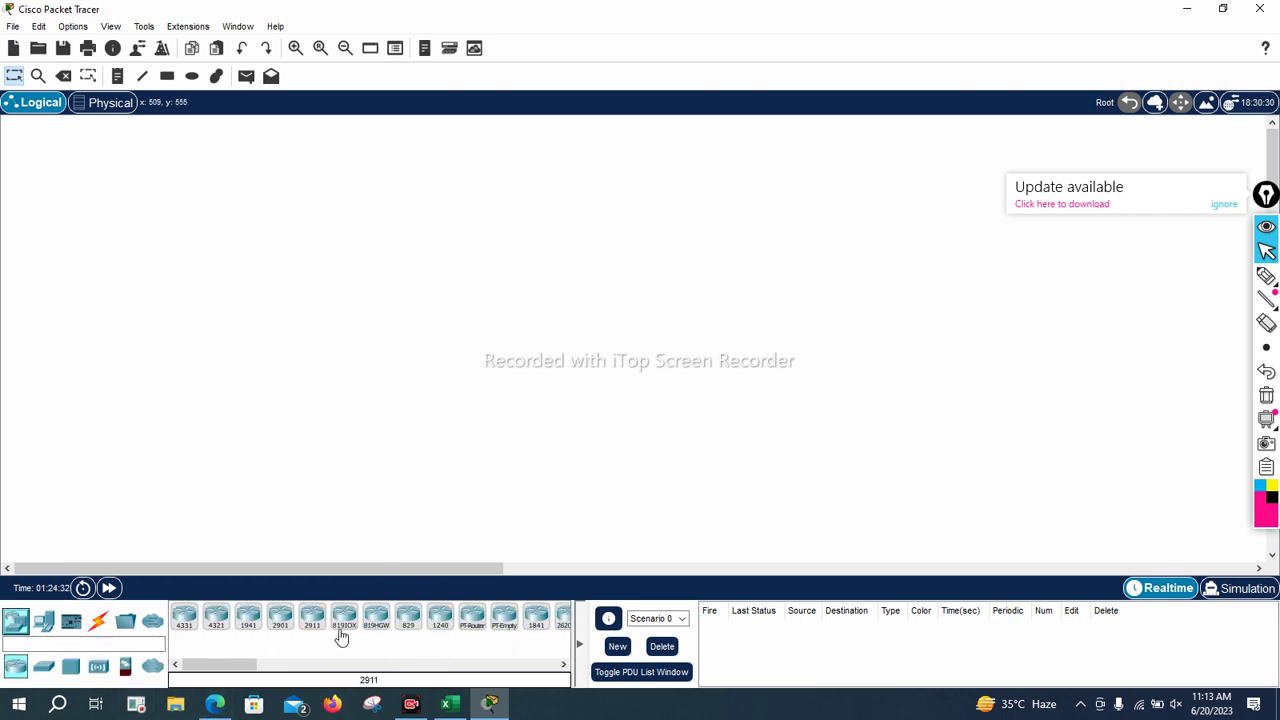
pyautogui.moveTo(312, 618); pyautogui.dragTo(493, 292)
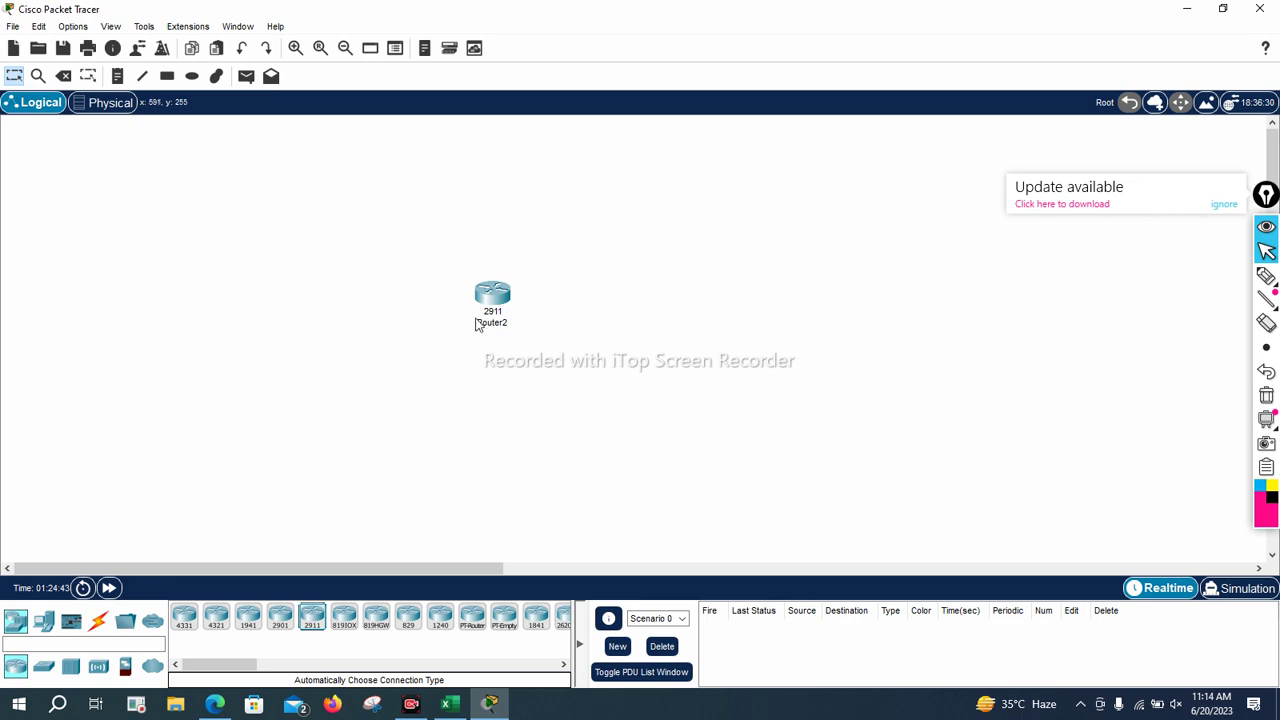
pyautogui.moveTo(491, 312); pyautogui.dragTo(561, 257)
pyautogui.click(561, 257)
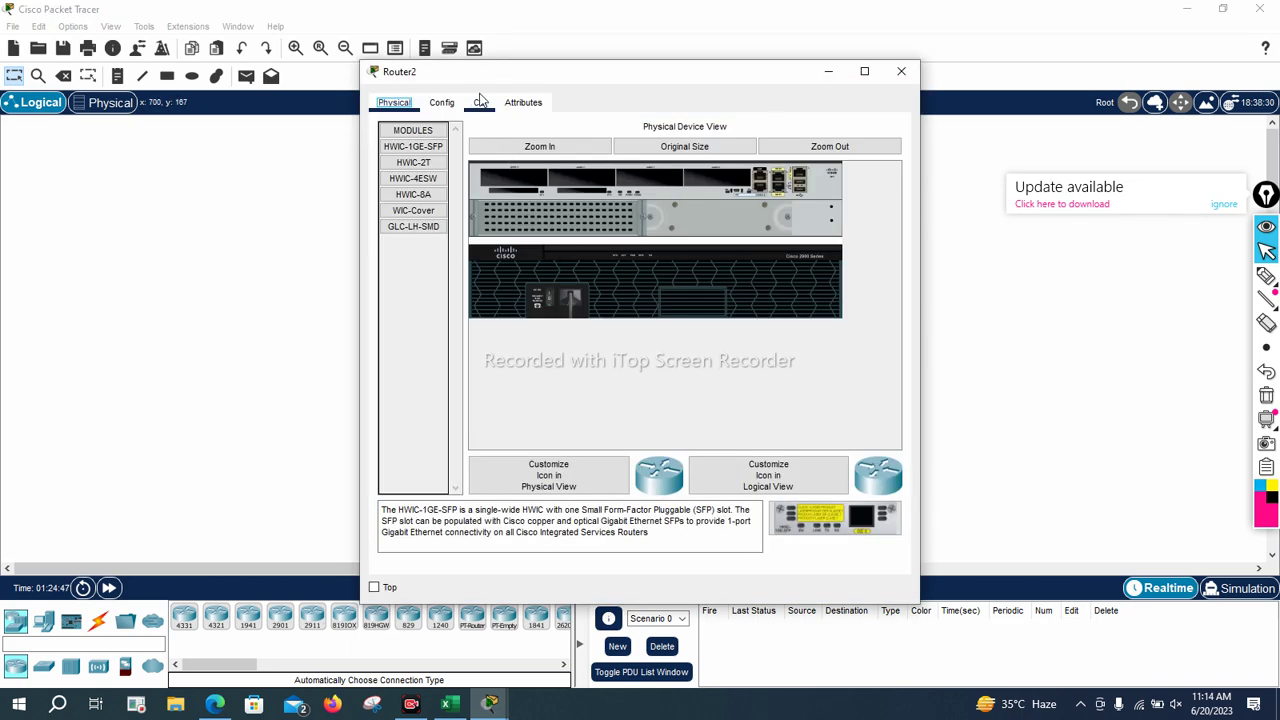
pyautogui.click(480, 102)
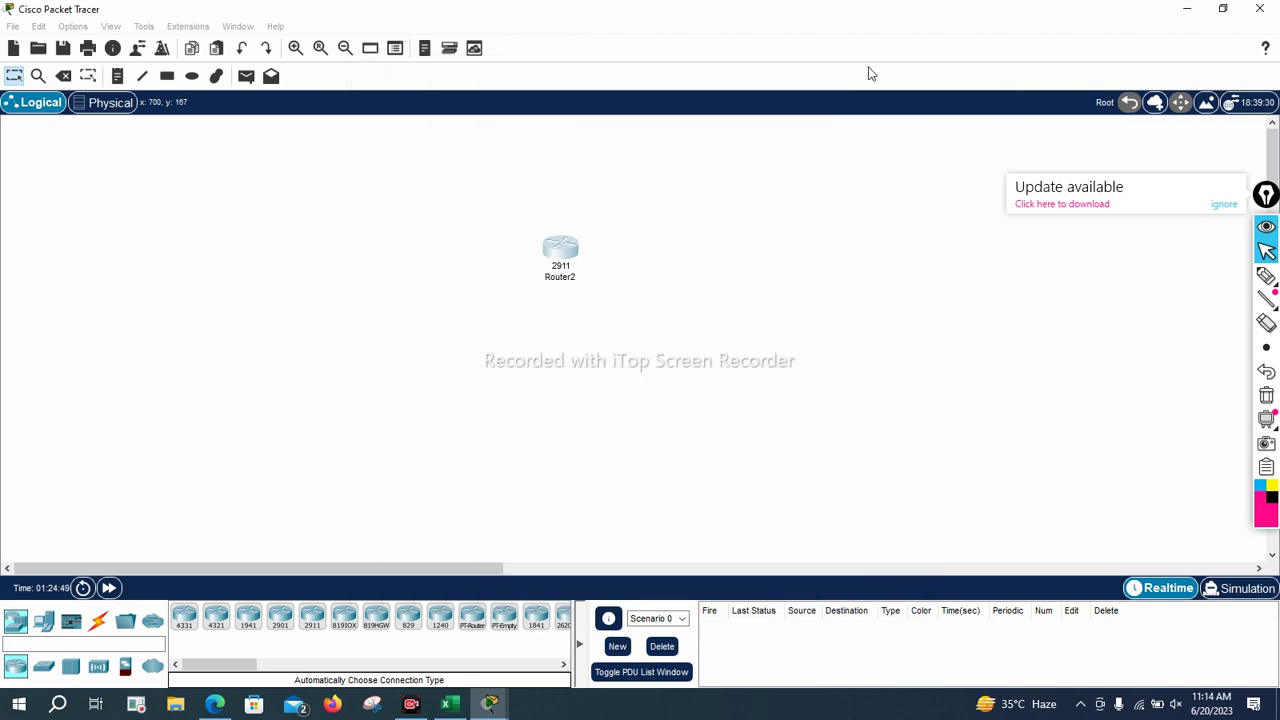
pyautogui.click(870, 72)
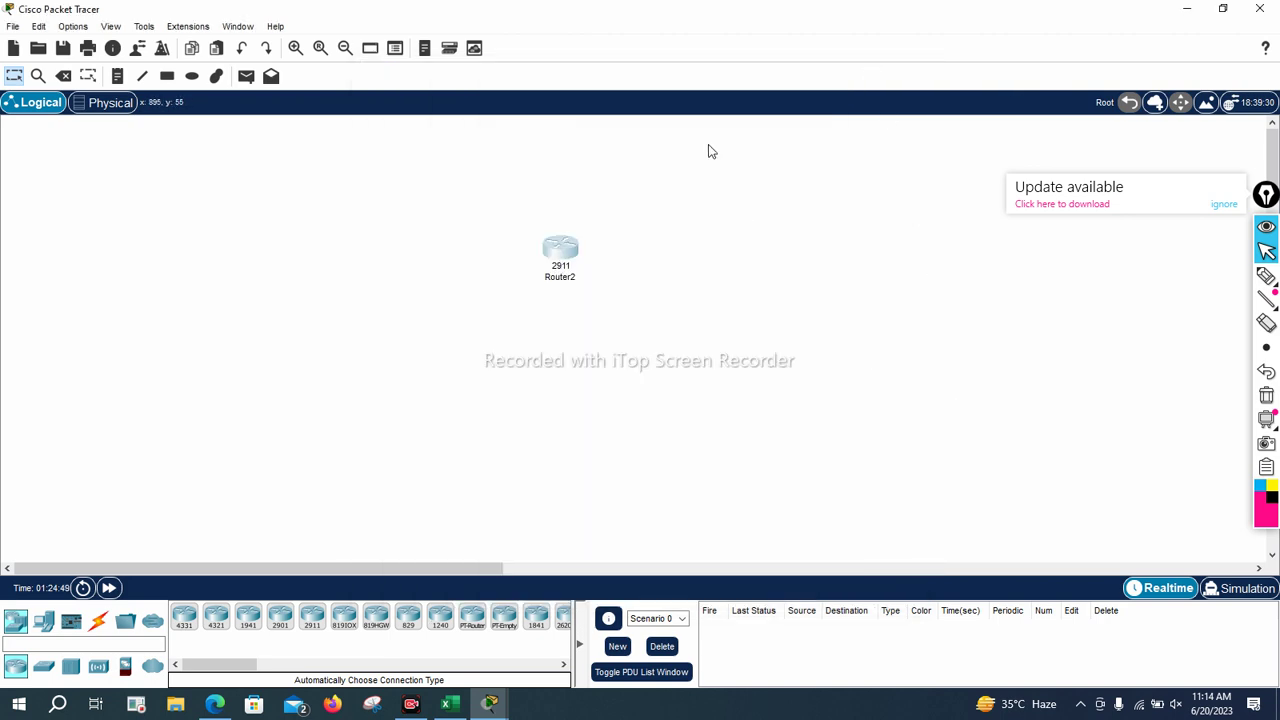
pyautogui.click(568, 250)
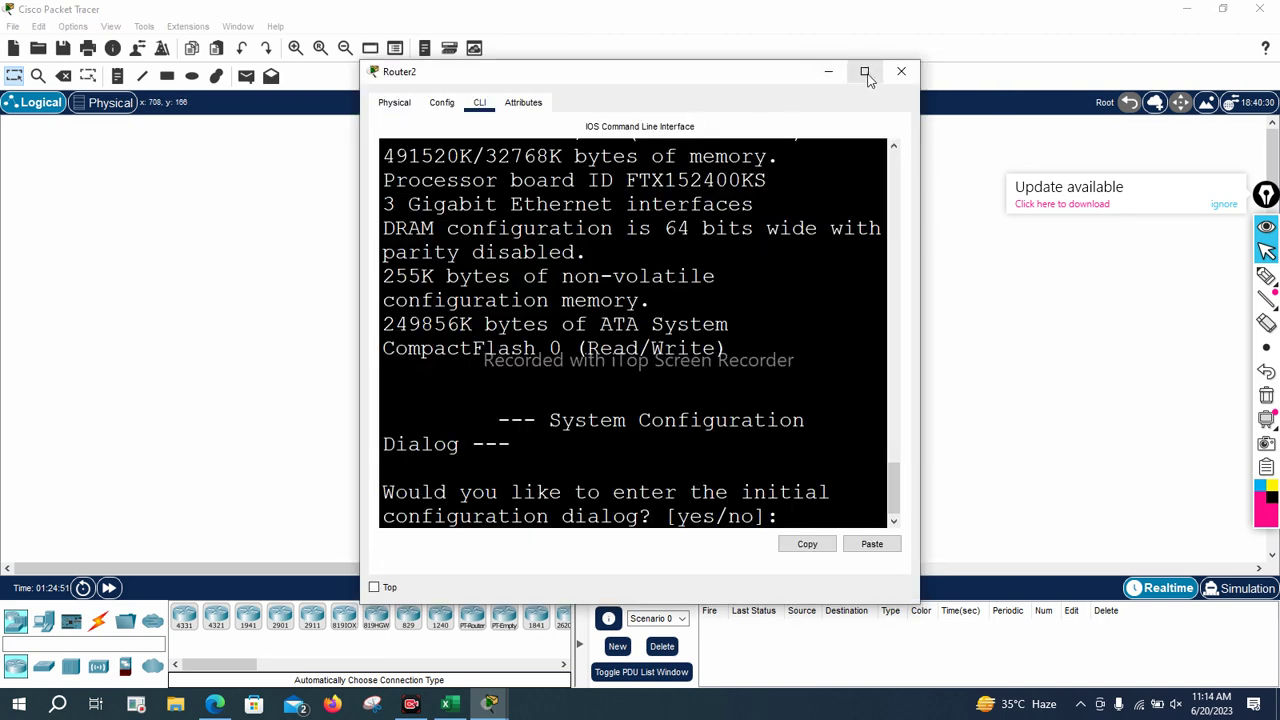
# Maximize Router2's window, decline the initial configuration dialog and enter privileged mode
pyautogui.click(866, 72)
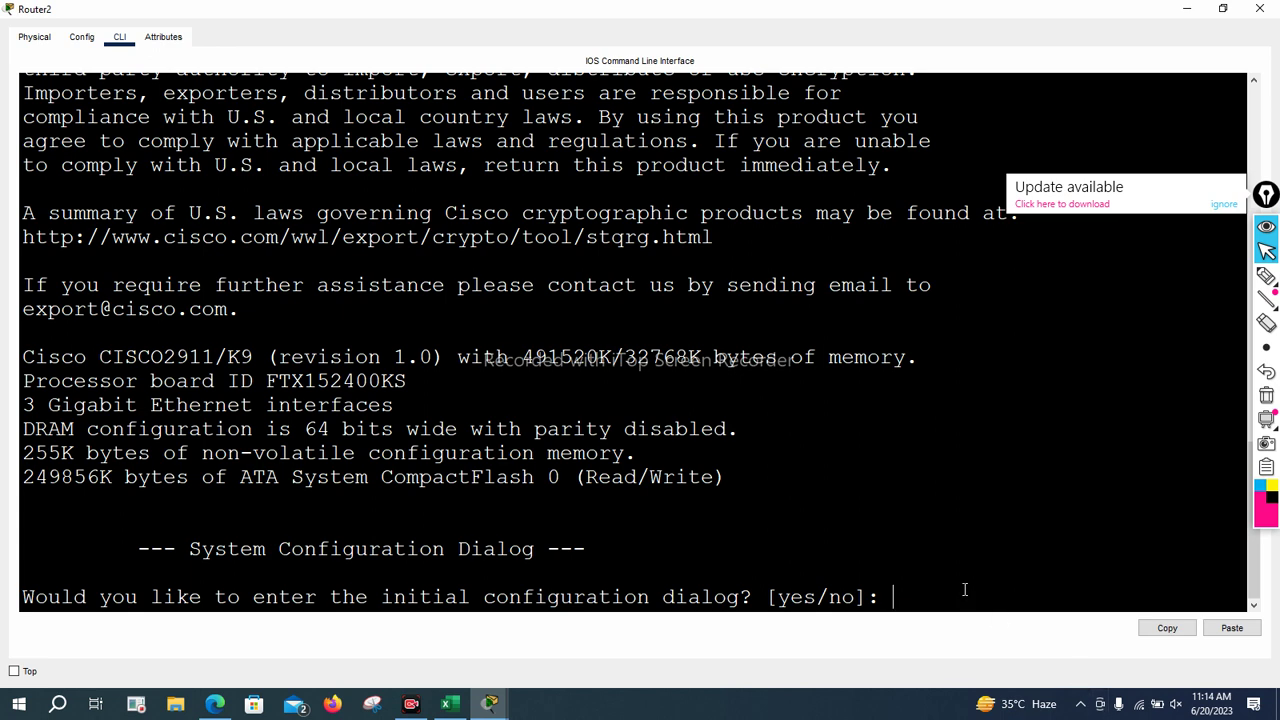
pyautogui.write('no')
pyautogui.press('Return')
pyautogui.press('Return')
pyautogui.press('Return')
pyautogui.press('Return')
pyautogui.press('Return')
pyautogui.press('Return')
pyautogui.write('en')
pyautogui.press('Return')
pyautogui.press('Return')
pyautogui.press('Return')
pyautogui.press('Return')
pyautogui.press('Return')
# Enter global configuration mode and set the hostname to Corvit-pesh
pyautogui.write('conf t')
pyautogui.press('Return')
pyautogui.press('Return')
pyautogui.press('Return')
pyautogui.press('Return')
pyautogui.write('ho')
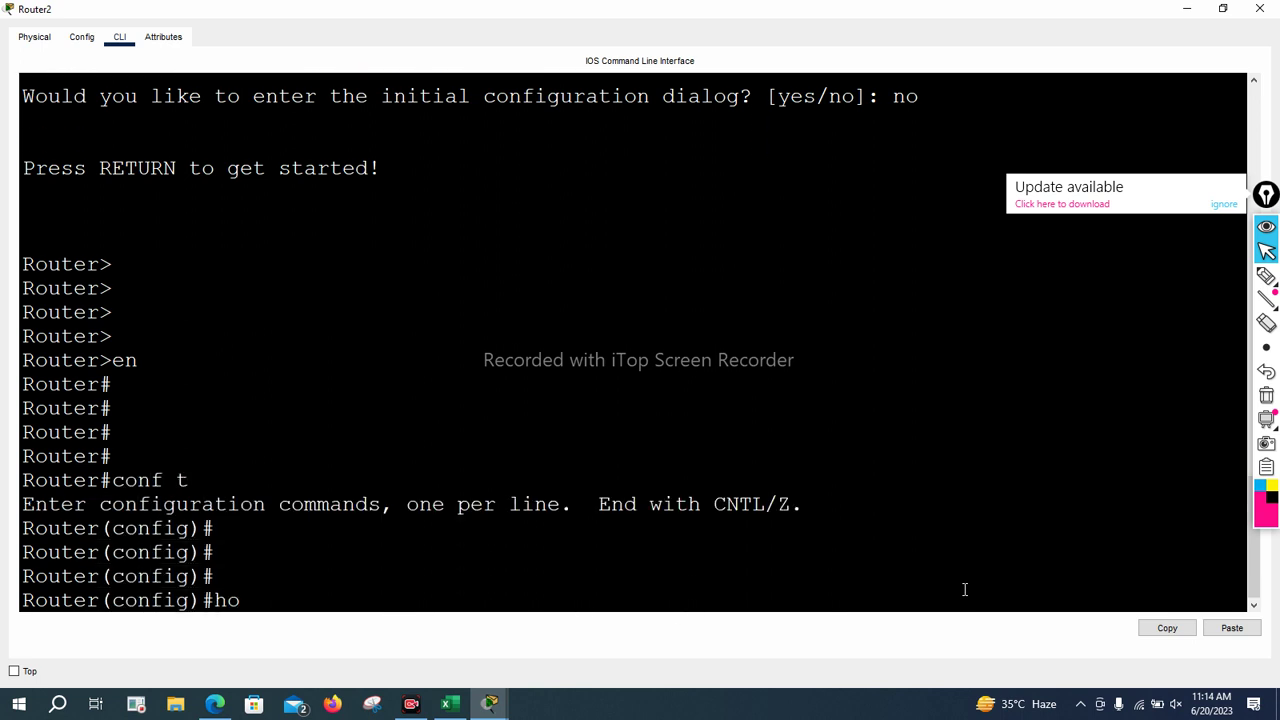
pyautogui.write('s')
pyautogui.press('Tab')
pyautogui.write('C')
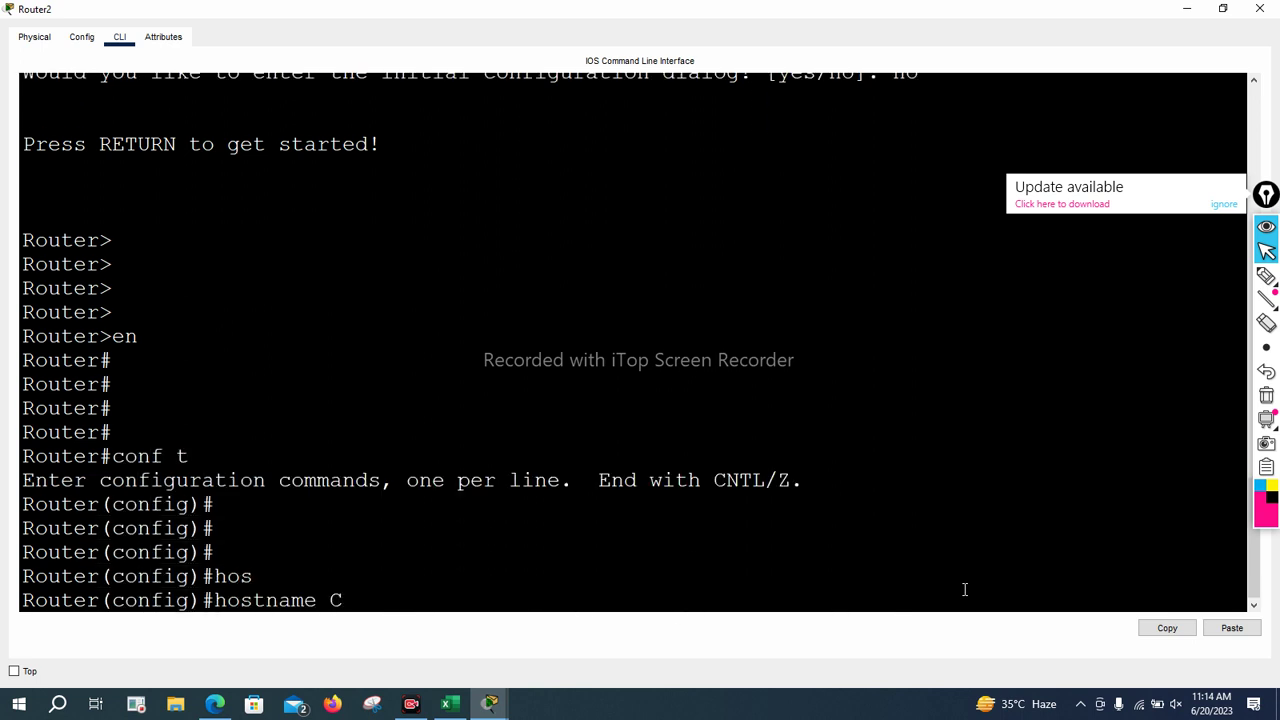
pyautogui.write('orvit-pesh')
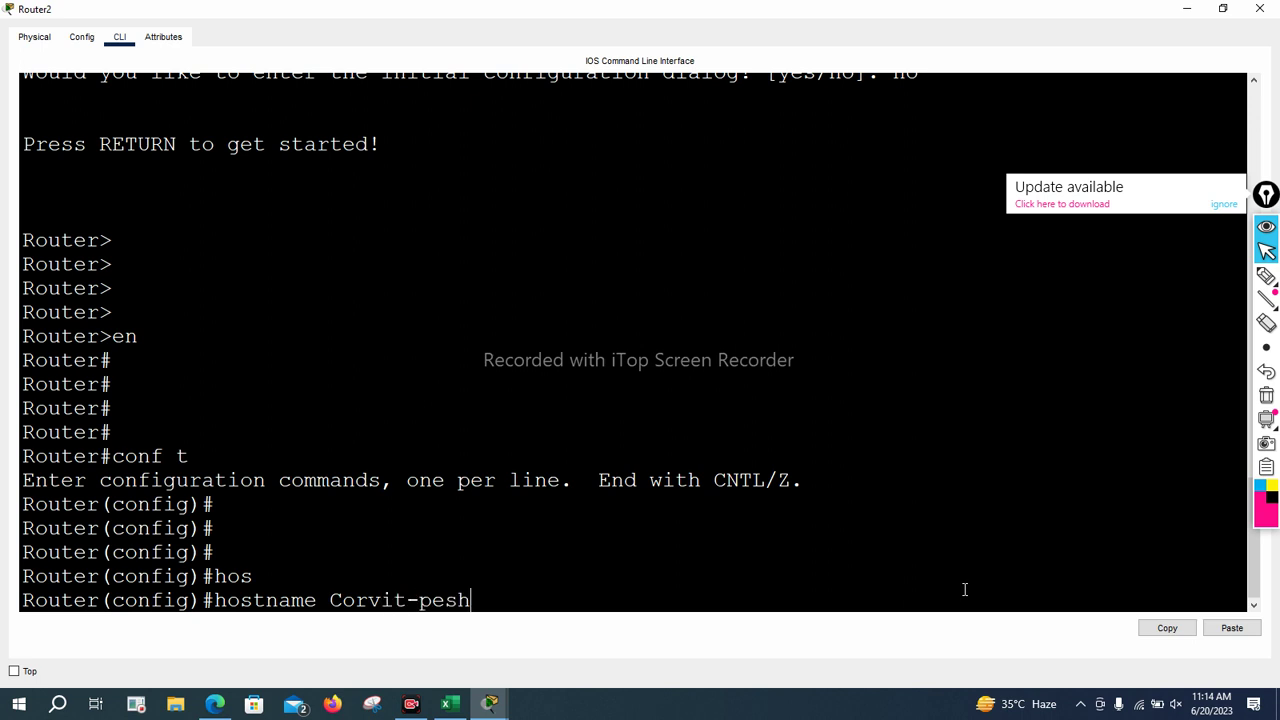
pyautogui.press('Return')
pyautogui.press('Return')
pyautogui.press('Return')
pyautogui.press('Return')
# Give GigabitEthernet0/0 address 1.1.1.1 255.0.0.0 and bring it up
pyautogui.write('int g 0/0')
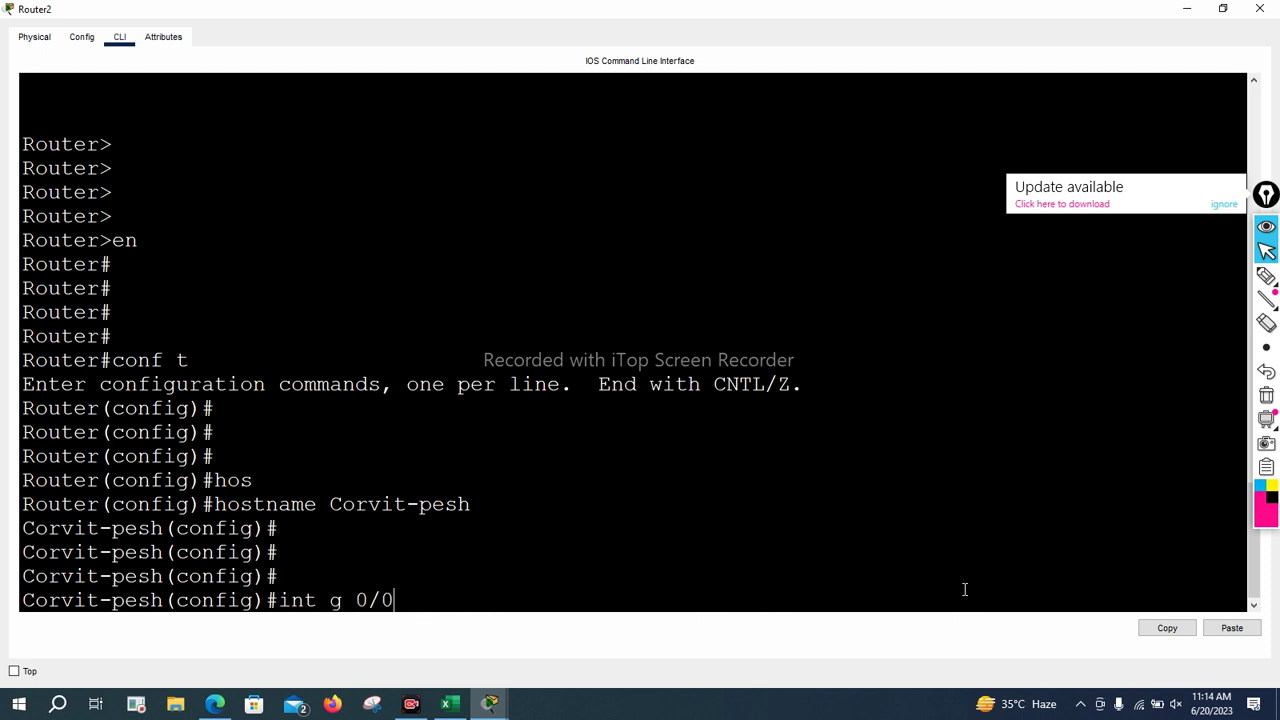
pyautogui.press('Return')
pyautogui.write('\\')
pyautogui.press('BackSpace')
pyautogui.write('ip')
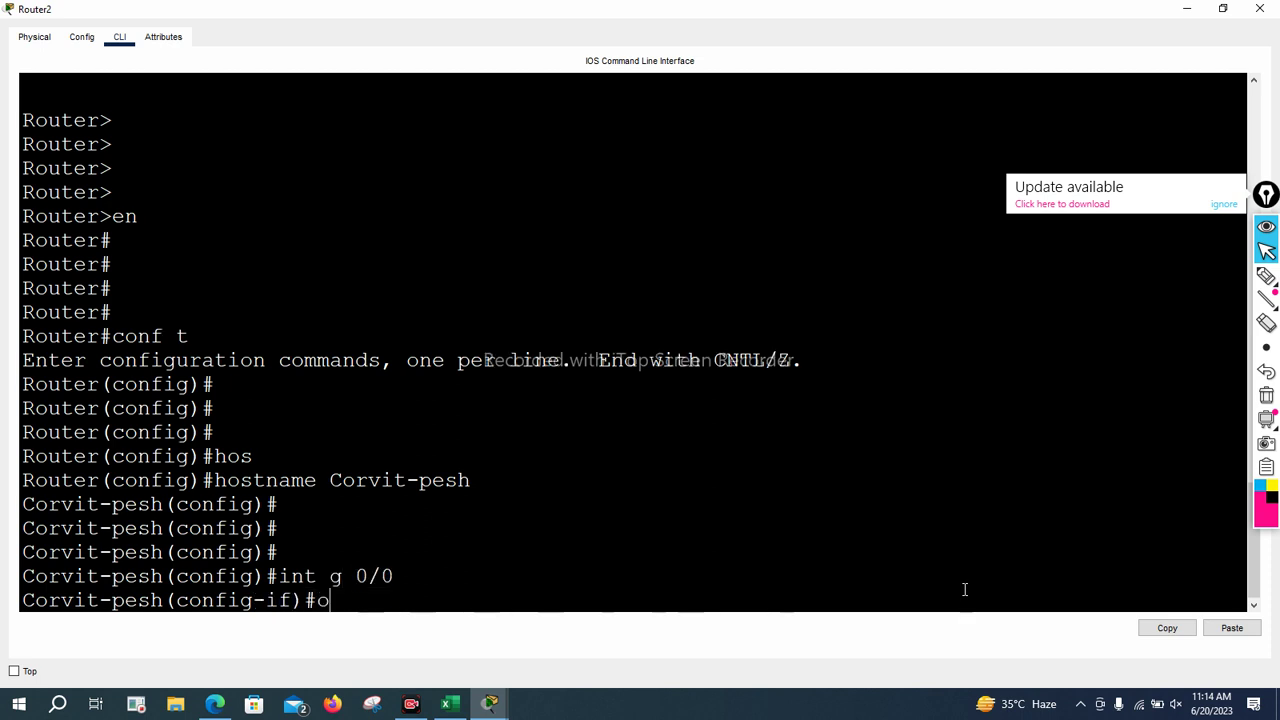
pyautogui.write(' add')
pyautogui.press('Tab')
pyautogui.write('1.1.1.1 255.0.0.0')
pyautogui.press('Return')
pyautogui.write('no shu')
pyautogui.press('Tab')
pyautogui.press('Return')
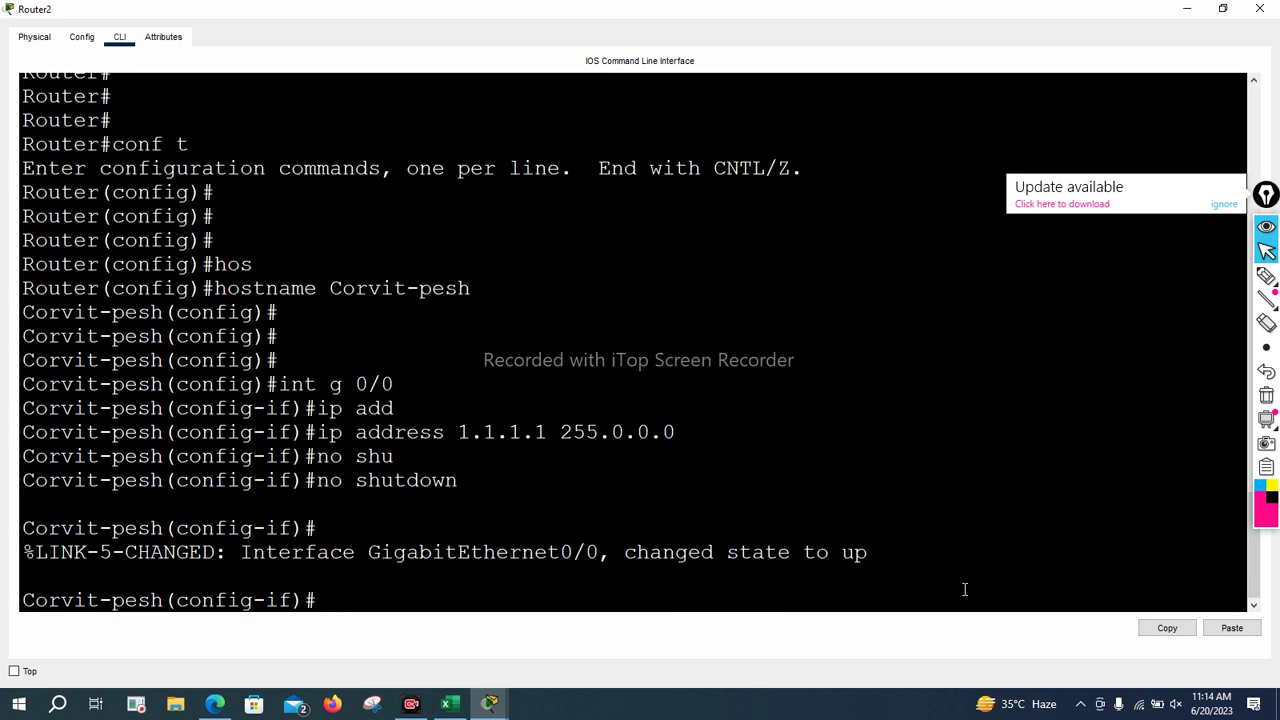
pyautogui.press('Return')
# Give GigabitEthernet0/1 address 10.0.0.1 255.0.0.0 and bring it up
pyautogui.write('int g 0/1')
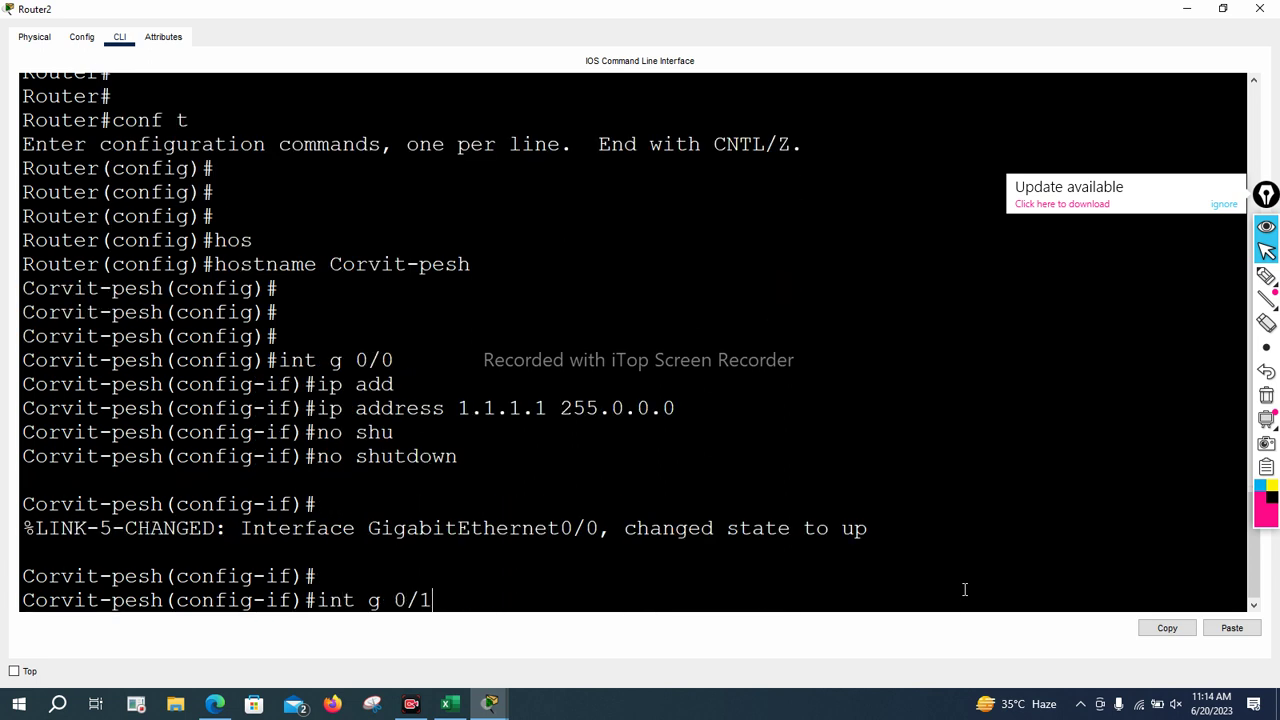
pyautogui.press('Return')
pyautogui.write('ip add 10.0.0.01')
pyautogui.press('BackSpace')
pyautogui.press('BackSpace')
pyautogui.write('1 255.0.0.0')
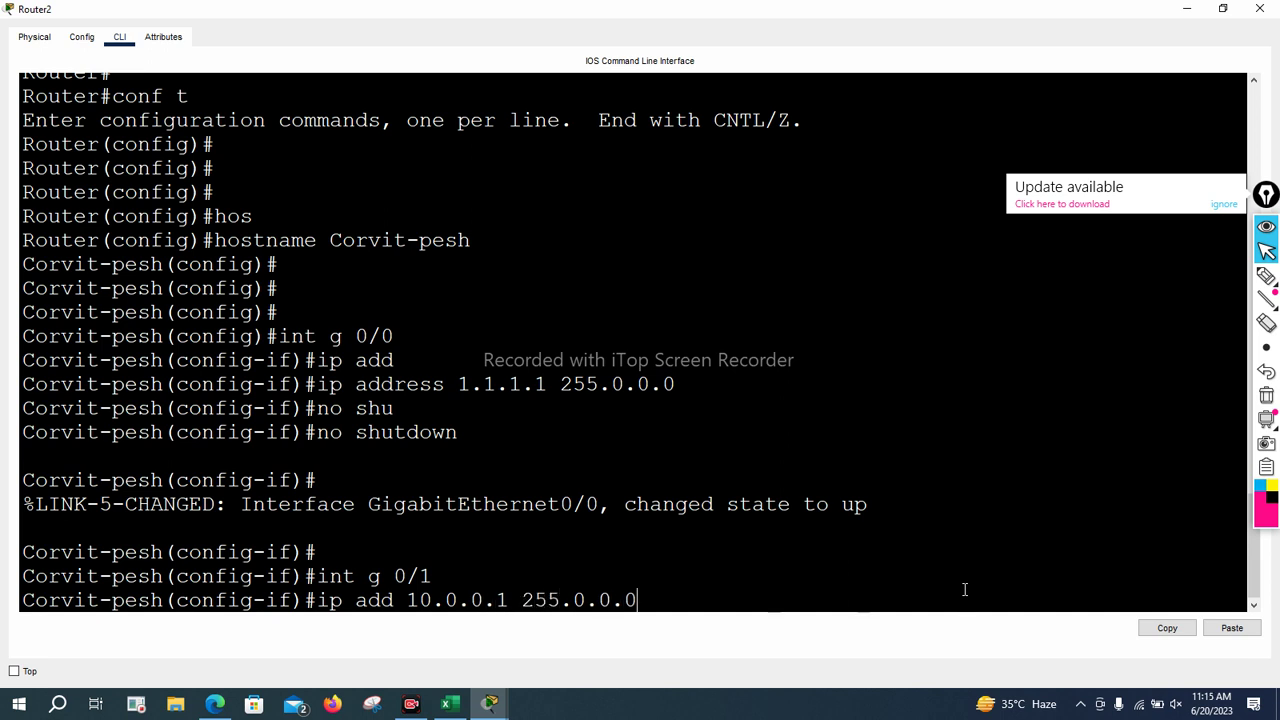
pyautogui.press('Return')
pyautogui.write('no shu')
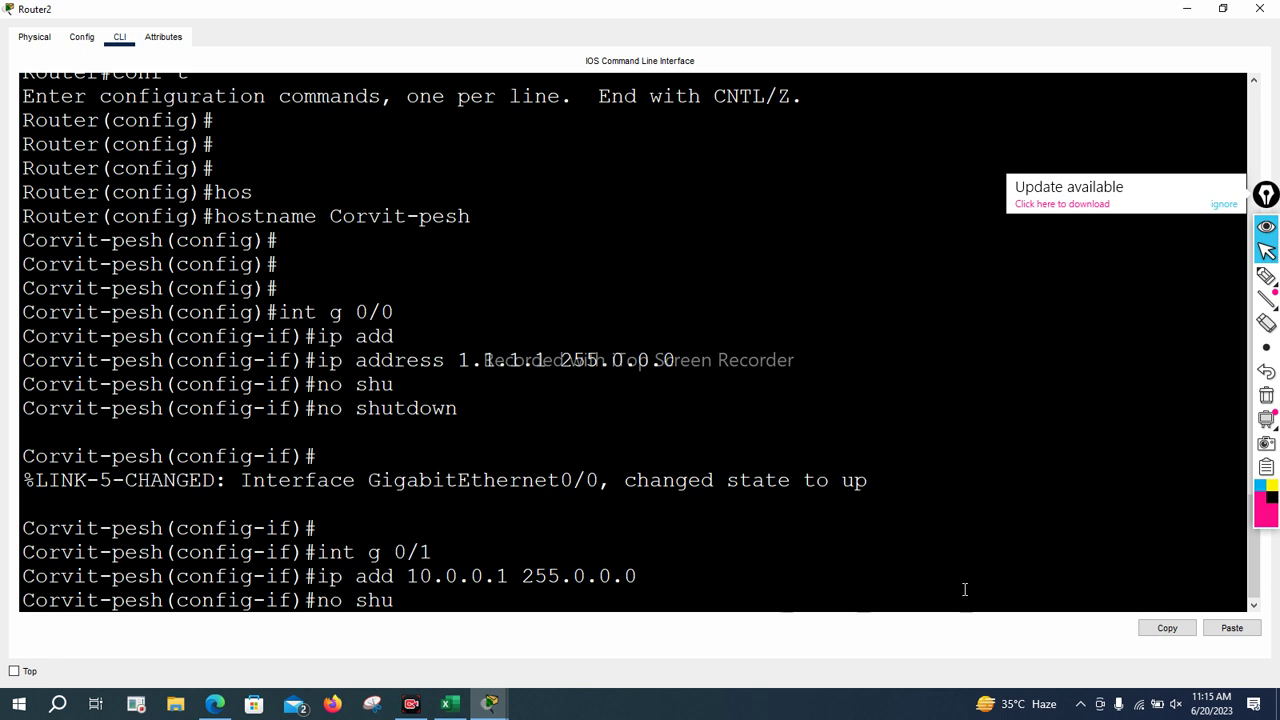
pyautogui.press('Tab')
pyautogui.press('Return')
pyautogui.write('\\')
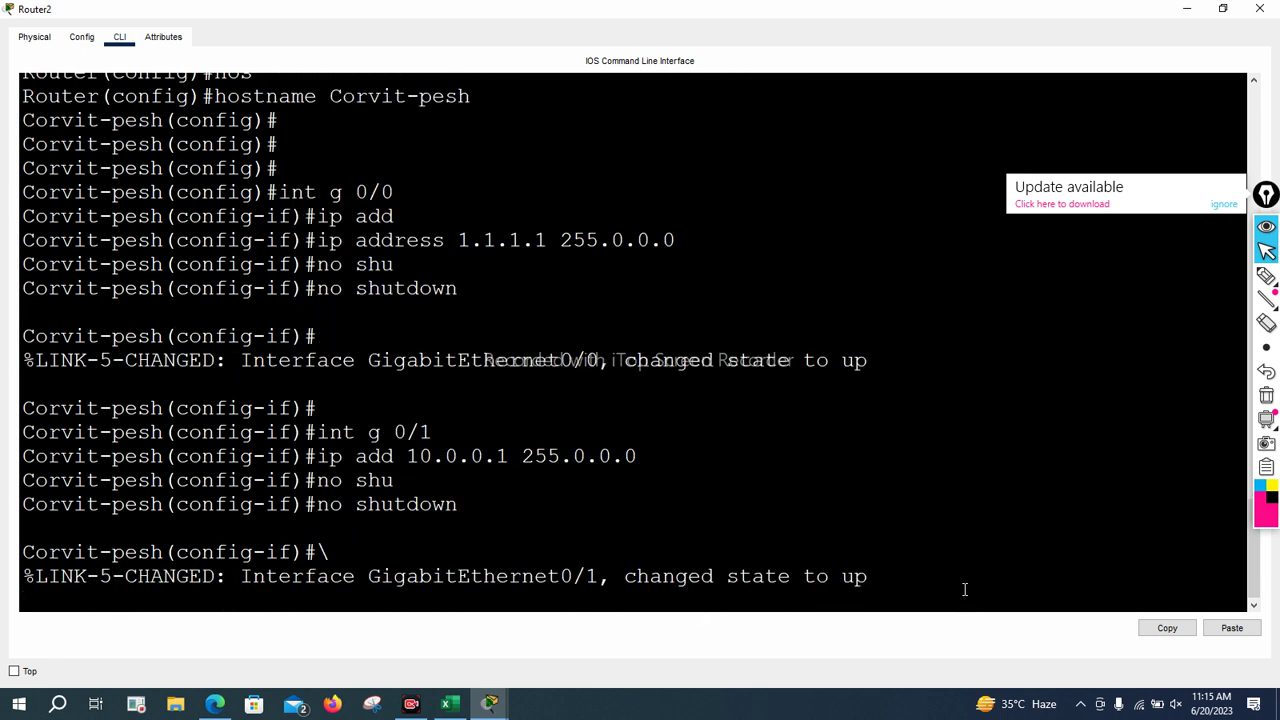
pyautogui.press('Return')
pyautogui.press('Return')
pyautogui.press('Return')
# Assign 20.1.1.1 255.0.0.0 to GigabitEthernet0/2, fixing the extra dot in the address
pyautogui.write('int gf')
pyautogui.press('BackSpace')
pyautogui.write('0/1')
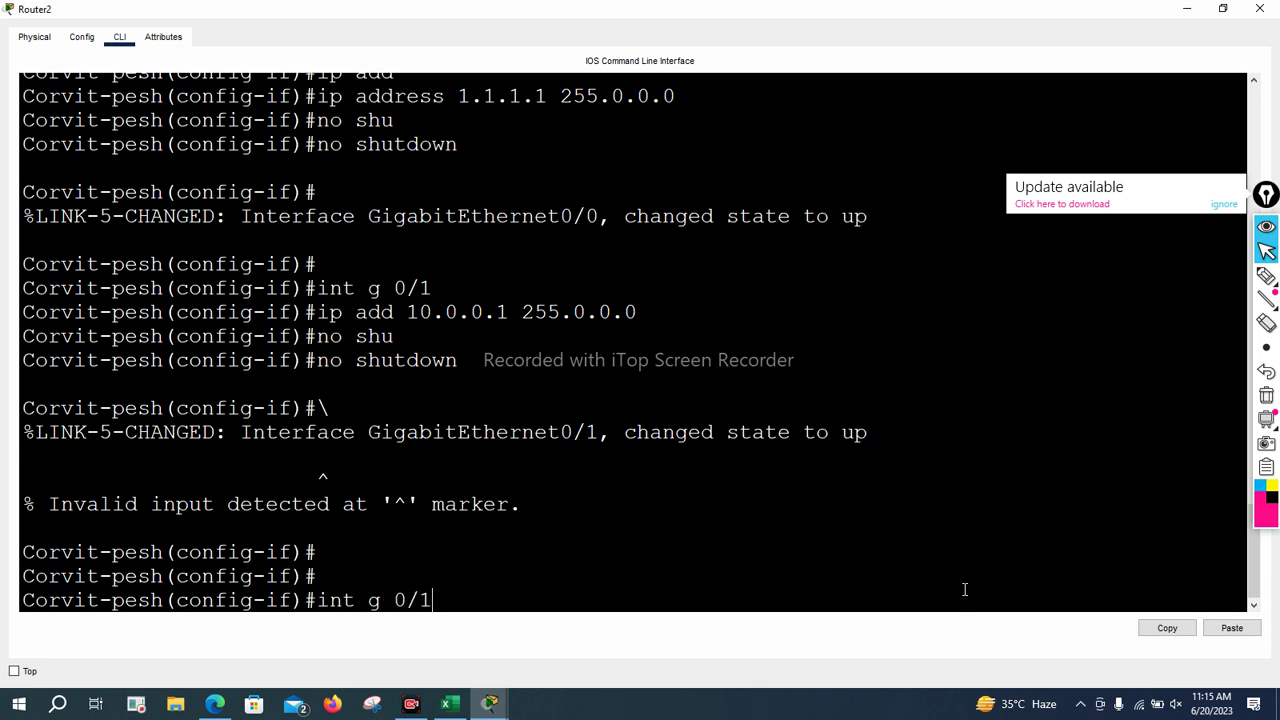
pyautogui.press('BackSpace')
pyautogui.write('2')
pyautogui.press('Return')
pyautogui.write('ip')
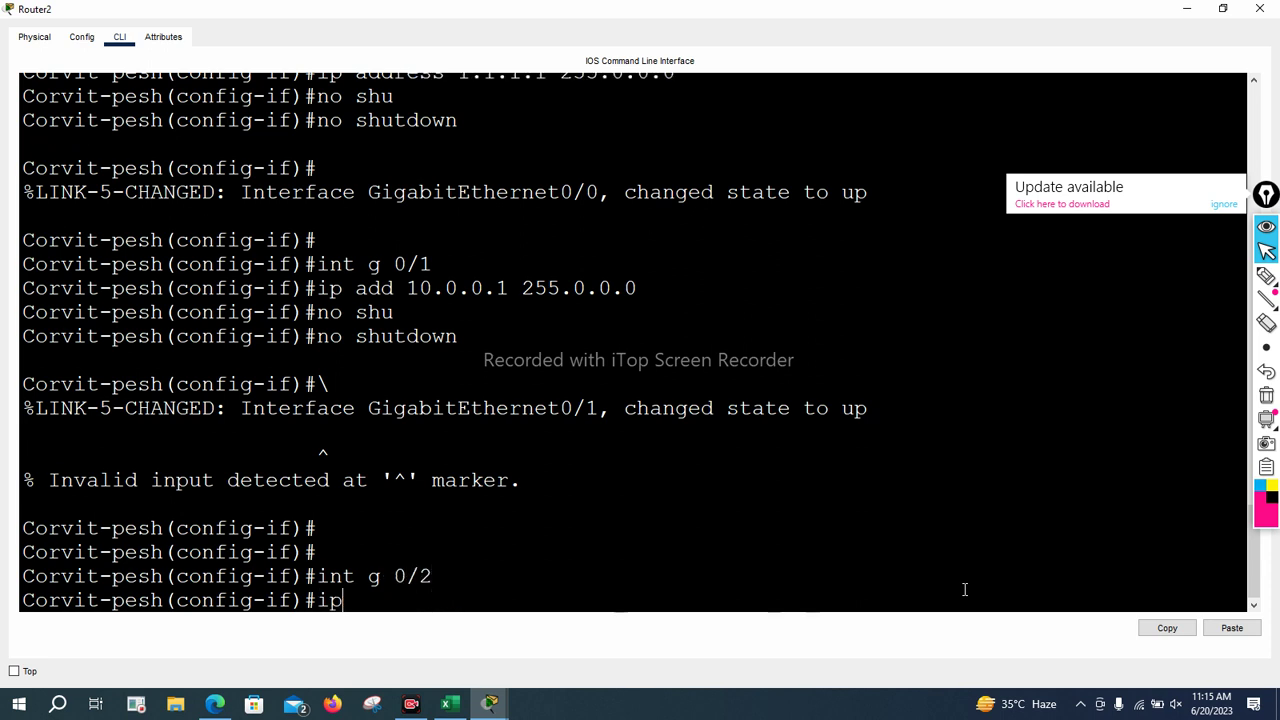
pyautogui.write(' add 20.1.1.1. 2')
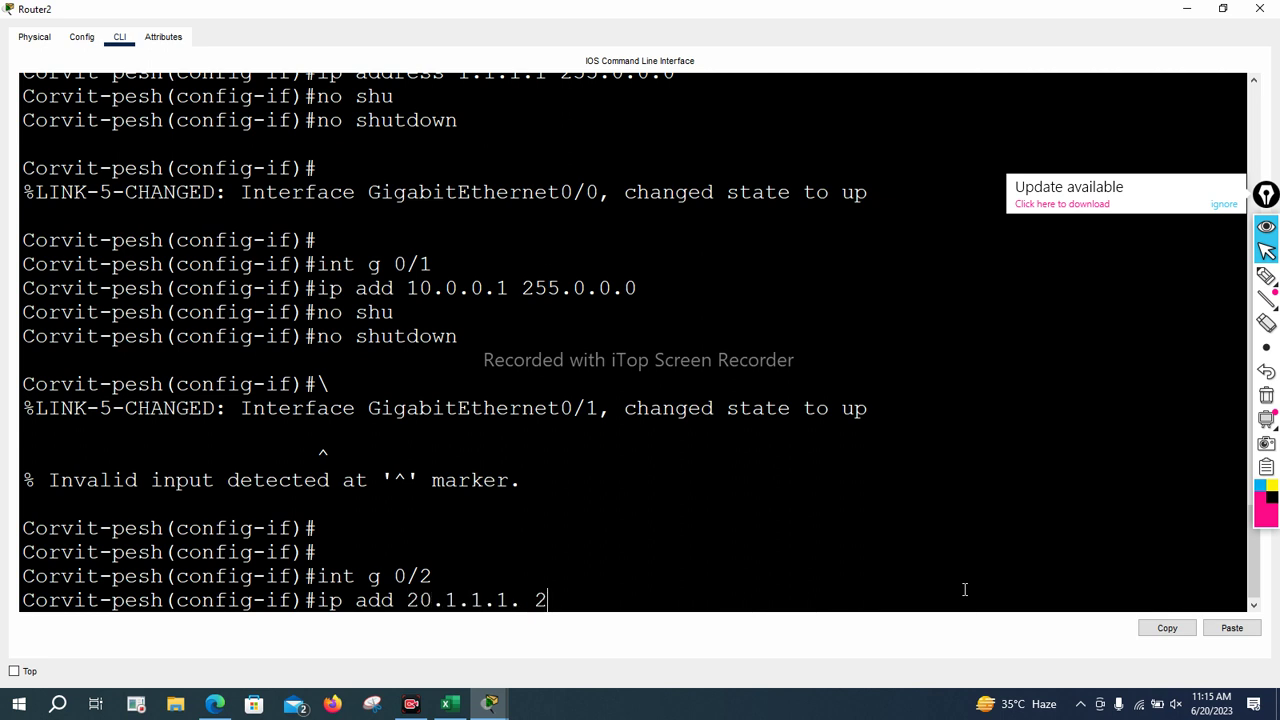
pyautogui.write('55.0.0.0')
pyautogui.press('Return')
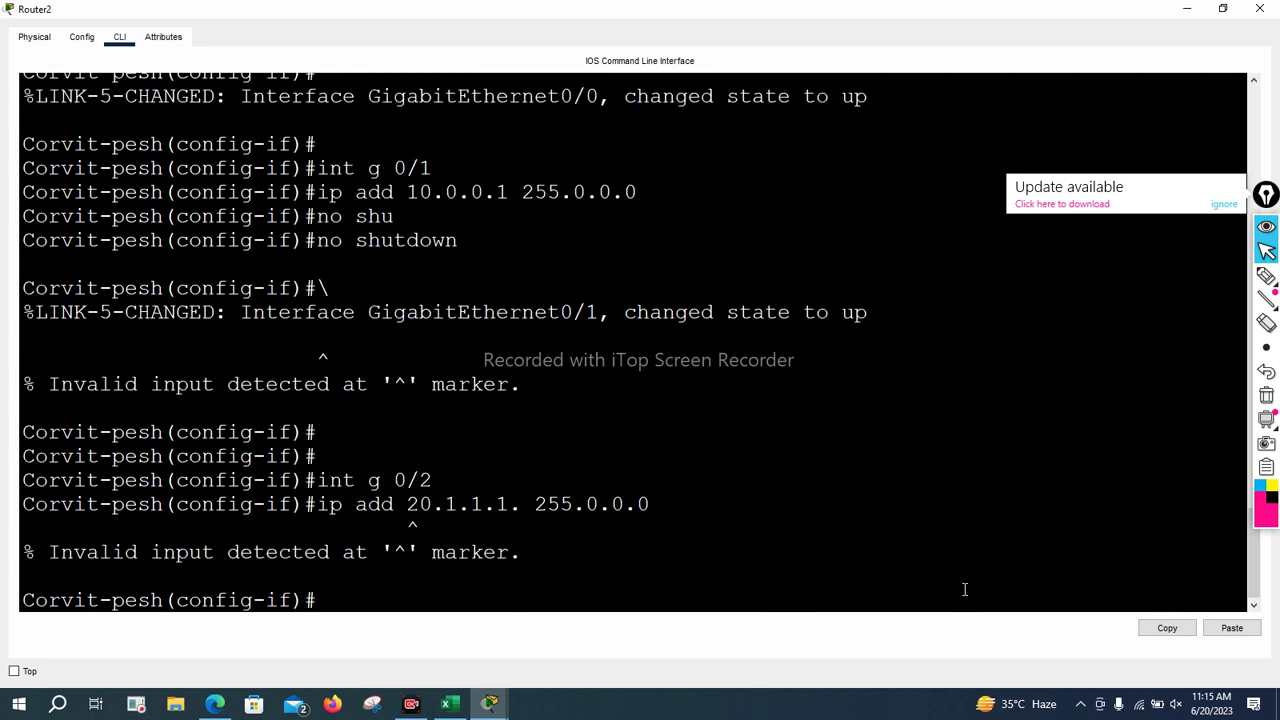
pyautogui.press('Up')
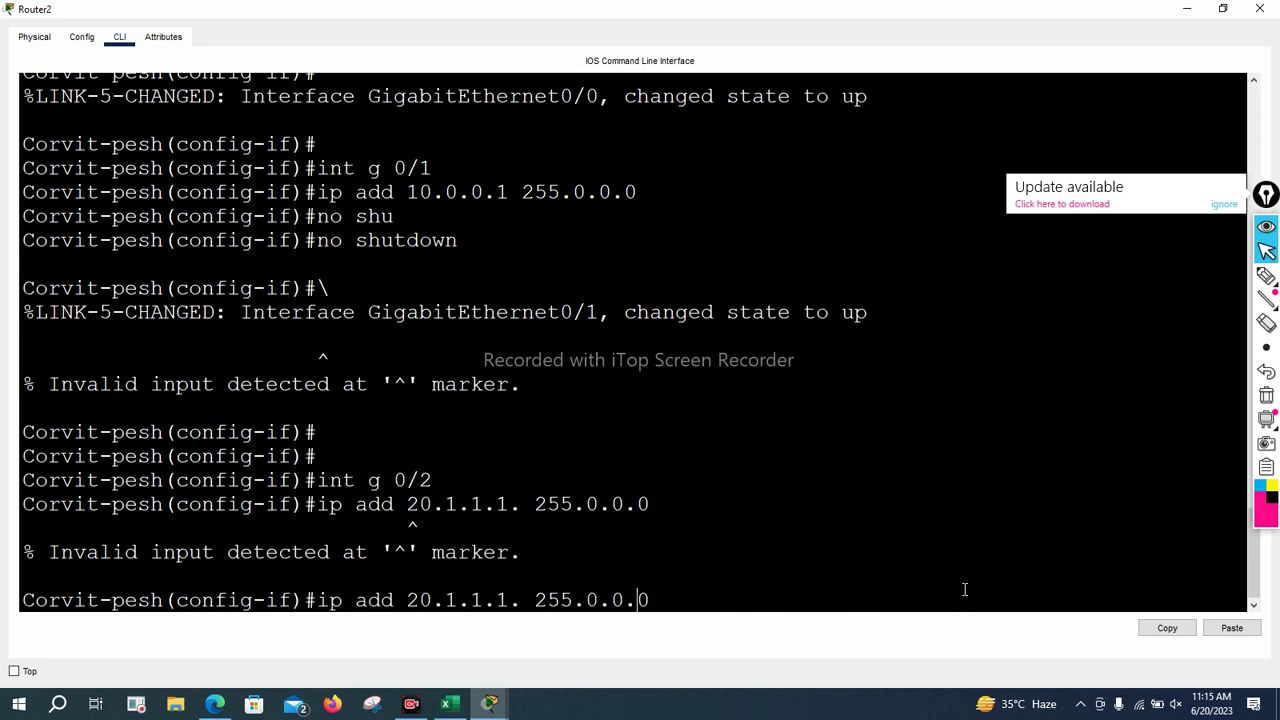
pyautogui.press('Left')
pyautogui.press('Left')
pyautogui.press('Left')
pyautogui.press('Left')
pyautogui.press('Left')
pyautogui.press('Left')
pyautogui.press('Left')
pyautogui.press('Left')
pyautogui.press('BackSpace')
pyautogui.press('Return')
# Bring GigabitEthernet0/2 up with no shutdown and return to privileged mode with Ctrl+Z
pyautogui.write('n')
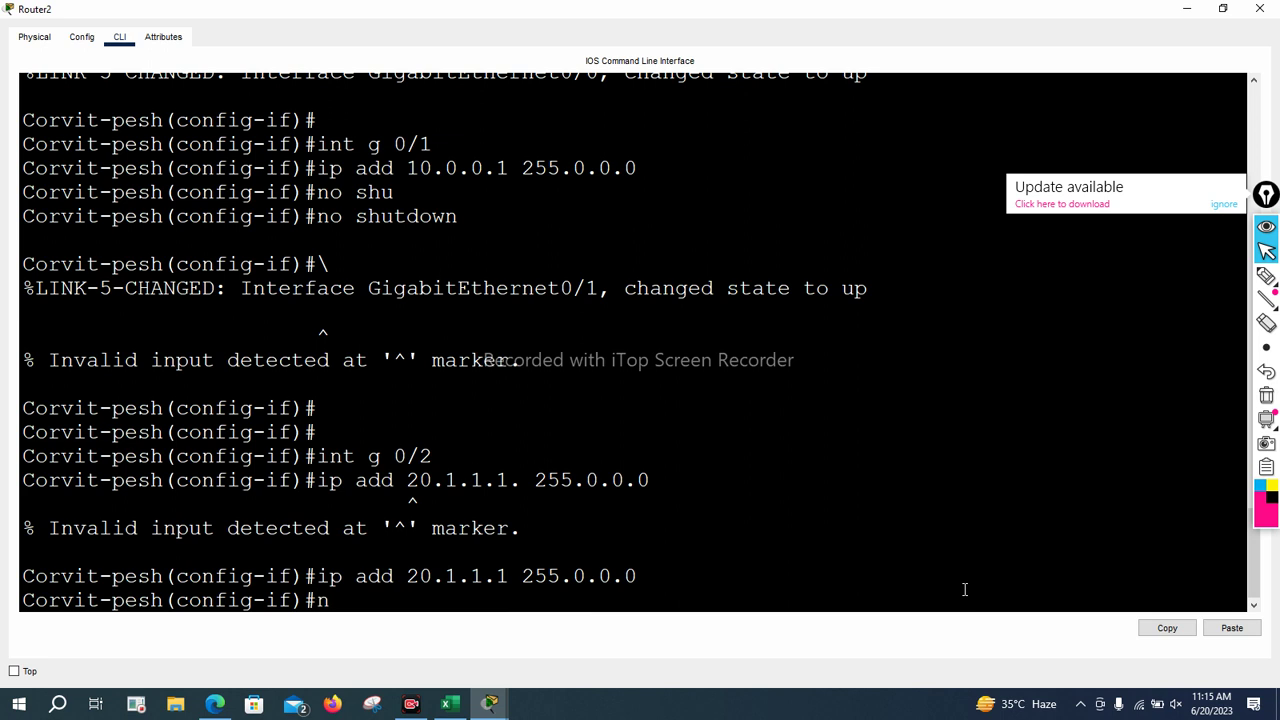
pyautogui.write('o s')
pyautogui.press('Tab')
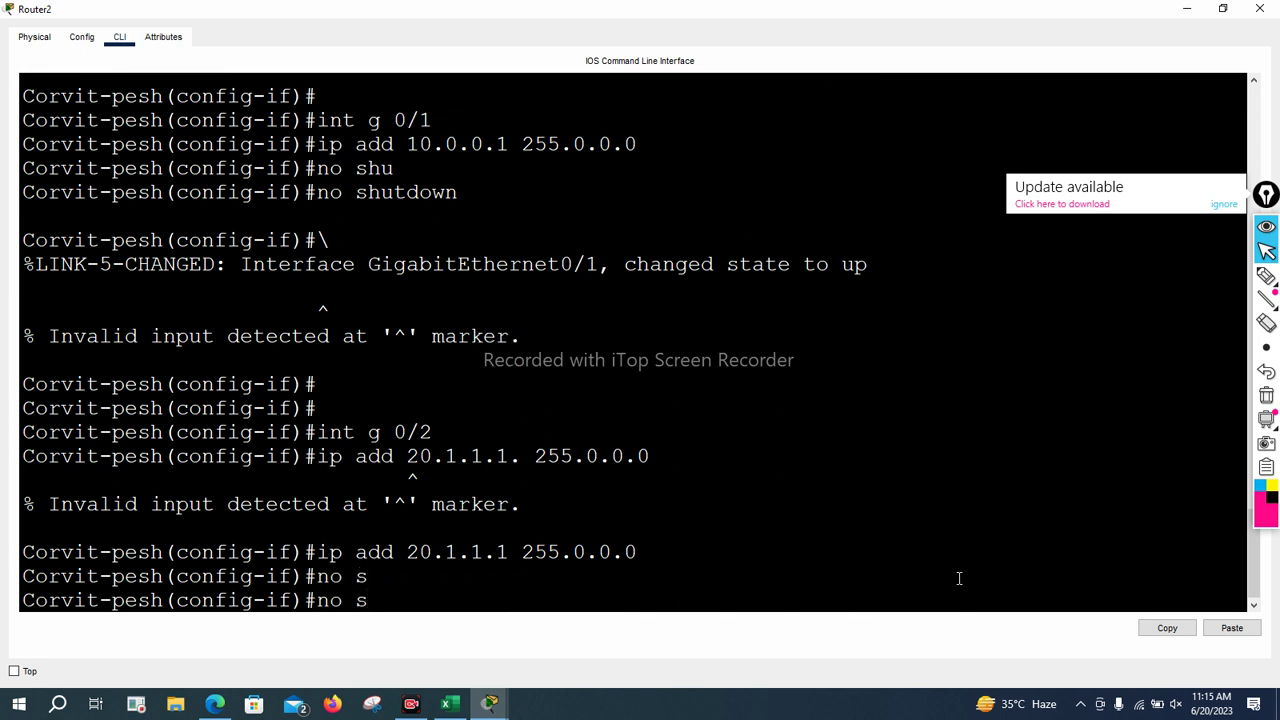
pyautogui.write('h')
pyautogui.press('Tab')
pyautogui.press('Return')
pyautogui.press('Return')
pyautogui.press('Return')
pyautogui.press('Return')
pyautogui.press('Return')
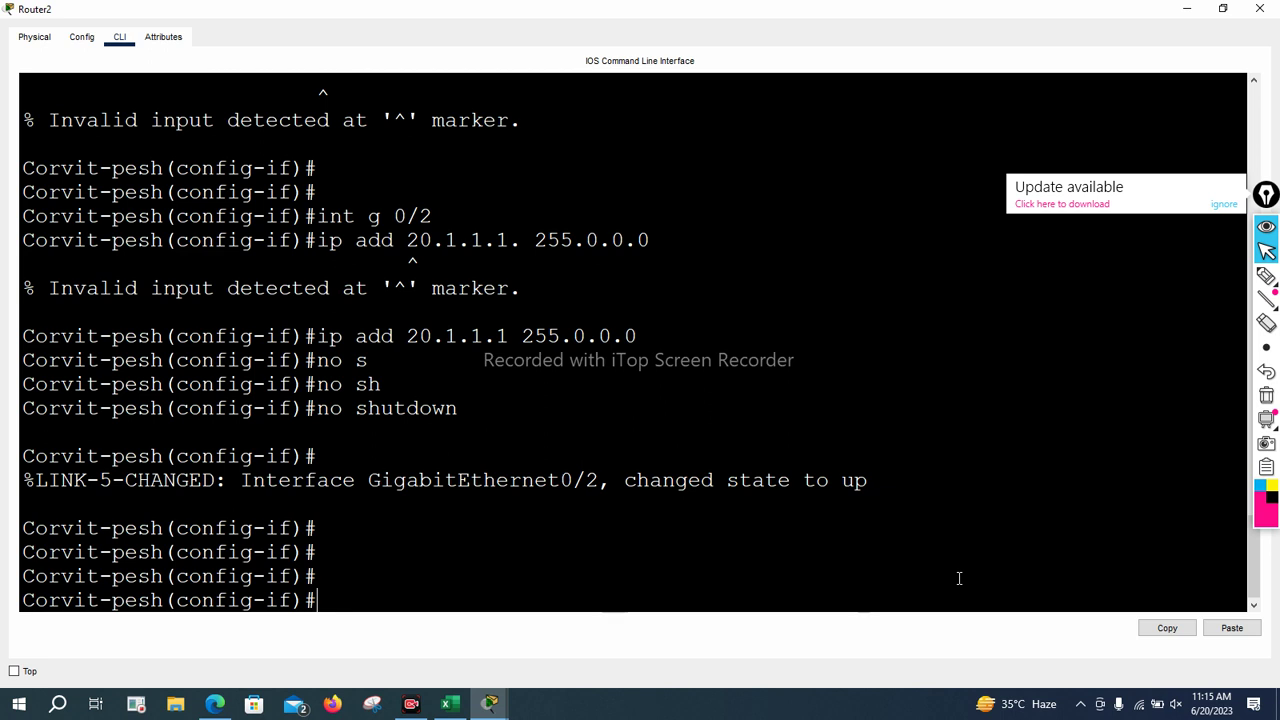
pyautogui.press('Return')
pyautogui.press('Return')
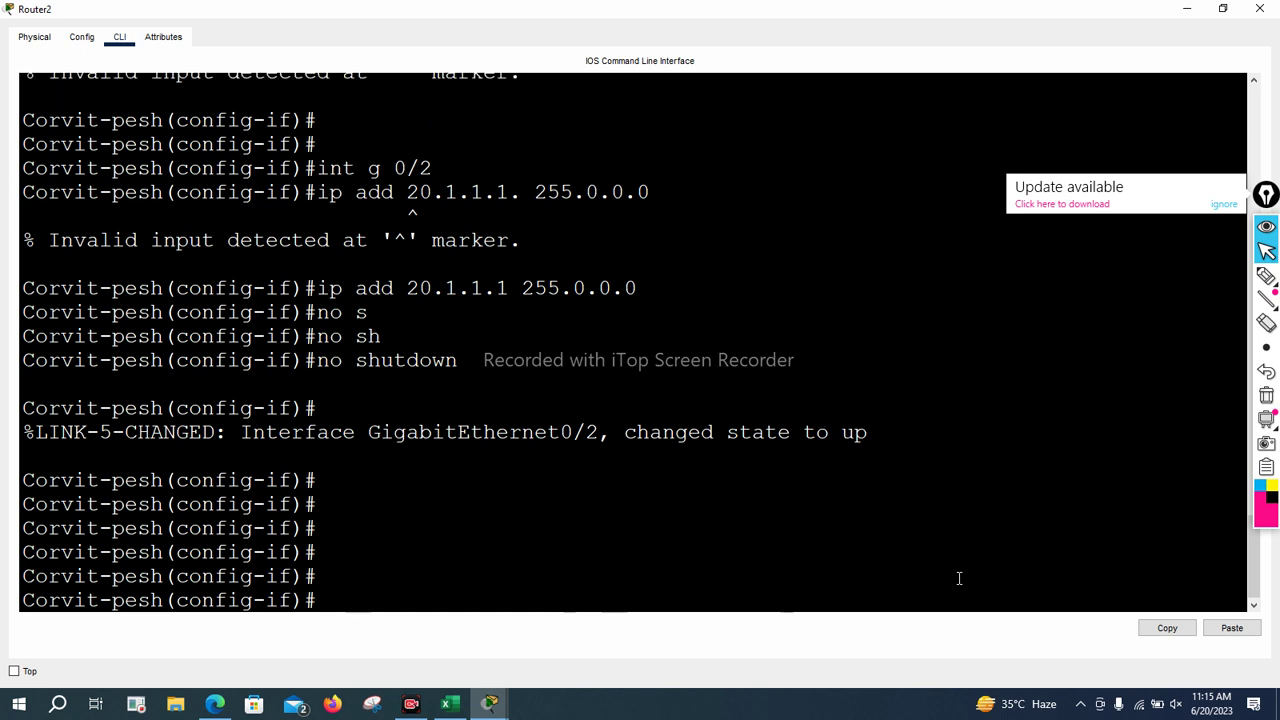
pyautogui.hotkey('ctrl', 'z')
pyautogui.press('Return')
pyautogui.press('Return')
pyautogui.press('Return')
pyautogui.press('Return')
pyautogui.press('Return')
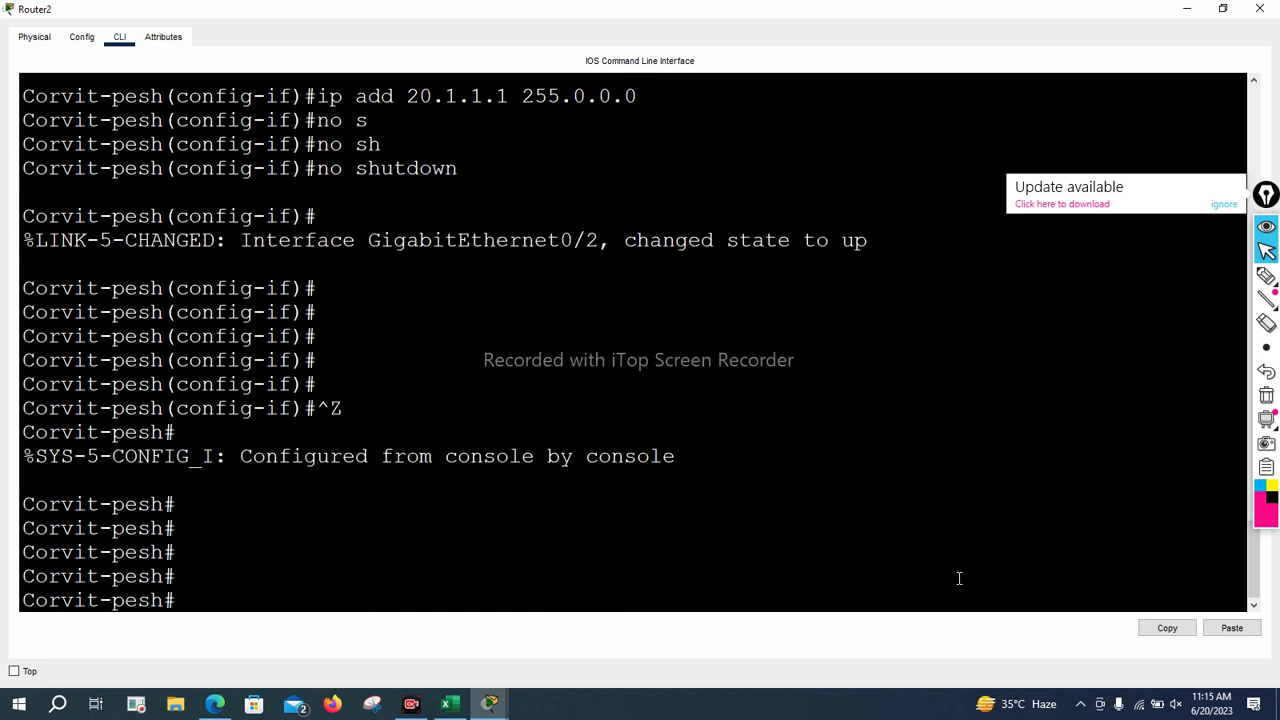
# Verify with sh ip int br that G0/0, G0/1, G0/2 show 1.1.1.1, 10.0.0.1, 20.1.1.1, then reopen global configuration
pyautogui.write('sh ip it br')
pyautogui.press('Return')
pyautogui.press('Up')
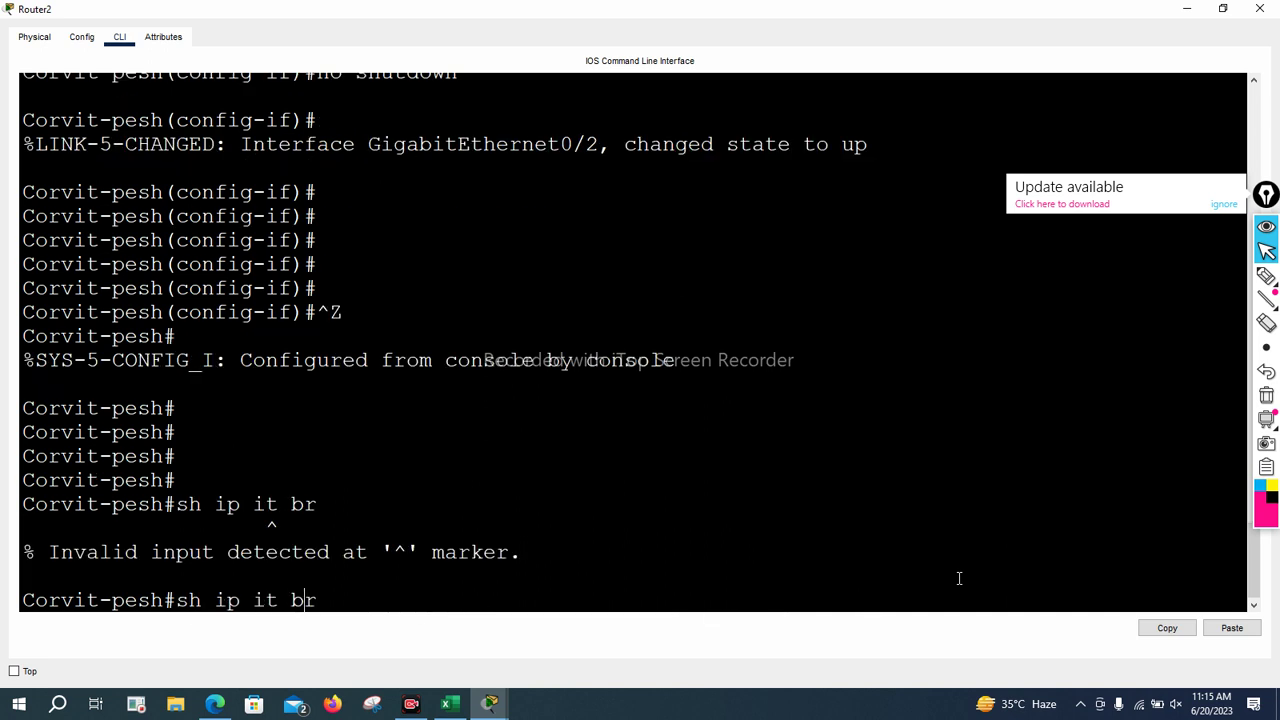
pyautogui.press('Left')
pyautogui.write('n')
pyautogui.press('Return')
pyautogui.press('Return')
pyautogui.press('Return')
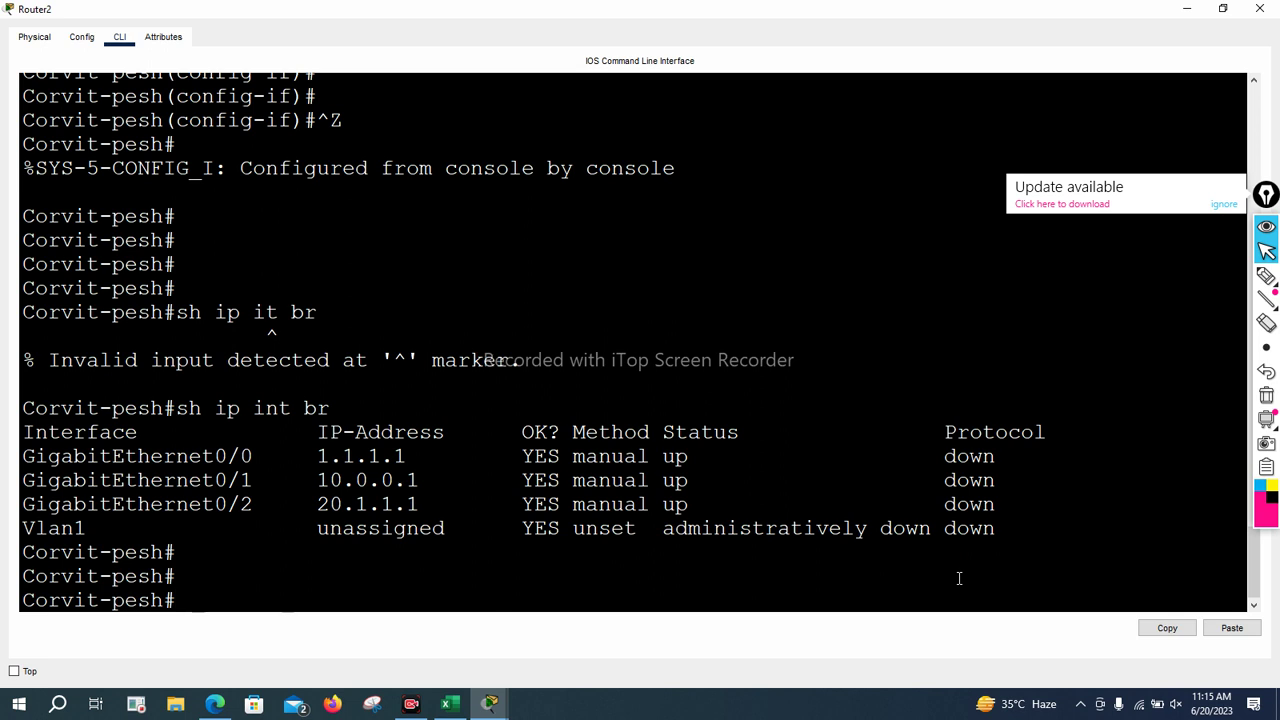
pyautogui.write('conf t')
pyautogui.press('Return')
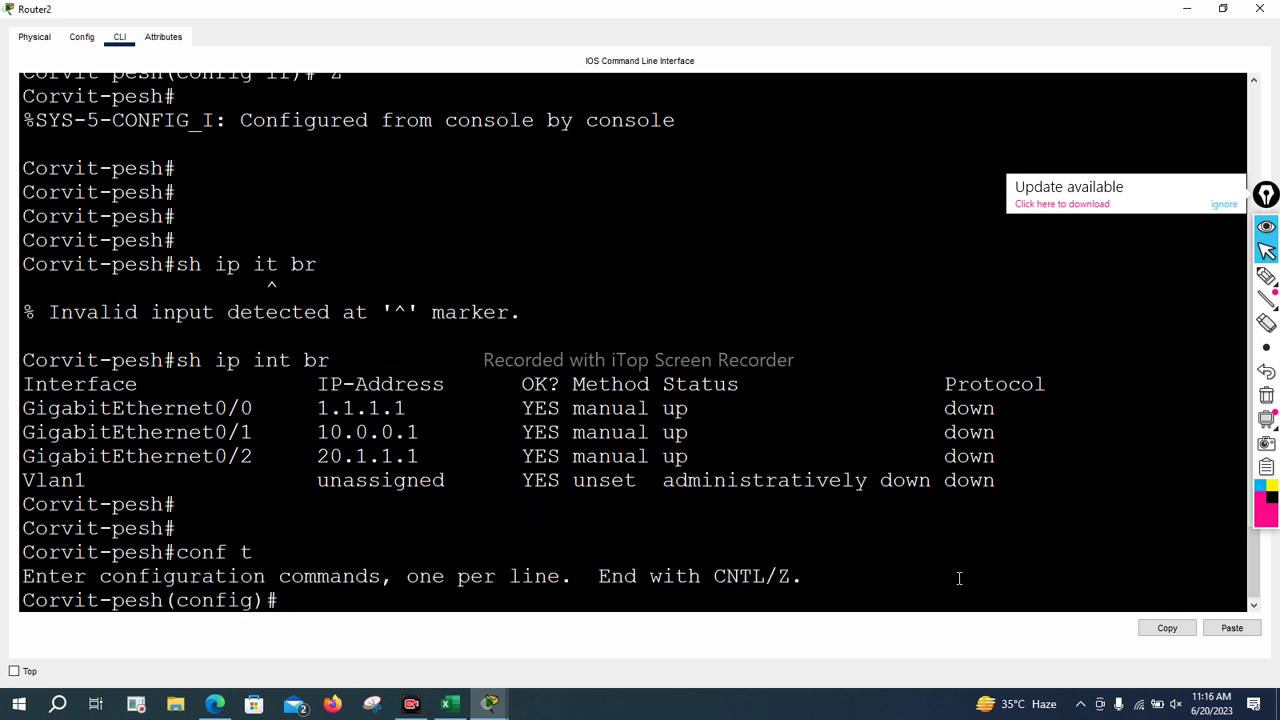
# Set the router's enable secret password
pyautogui.press('Return')
pyautogui.press('Return')
pyautogui.press('Return')
pyautogui.write('enable se')
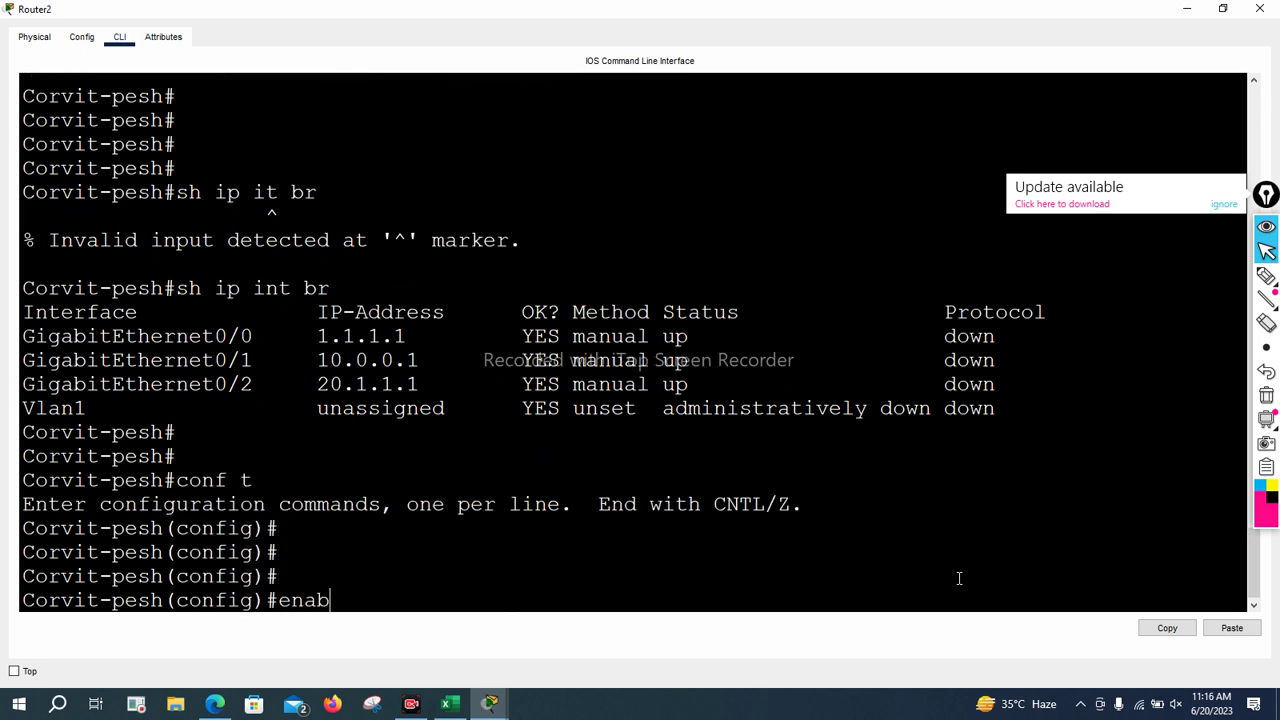
pyautogui.press('Tab')
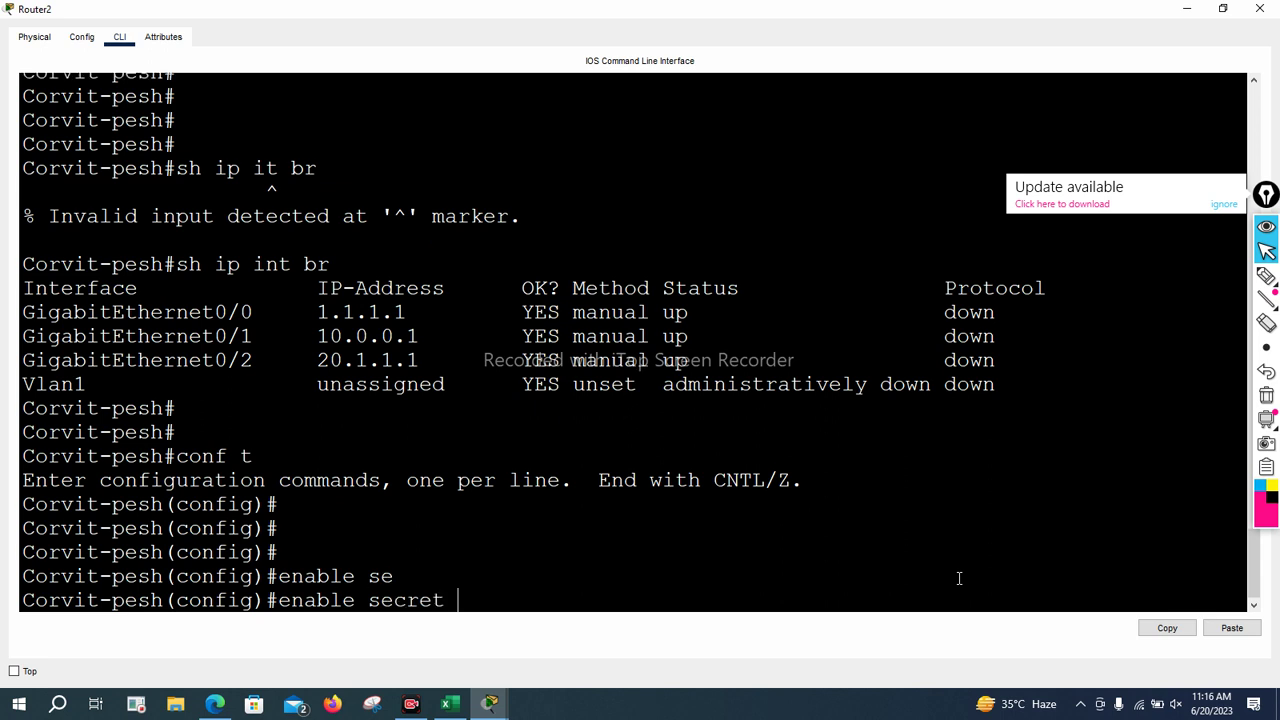
pyautogui.write('cisco1')
pyautogui.press('Return')
pyautogui.press('Return')
pyautogui.press('Return')
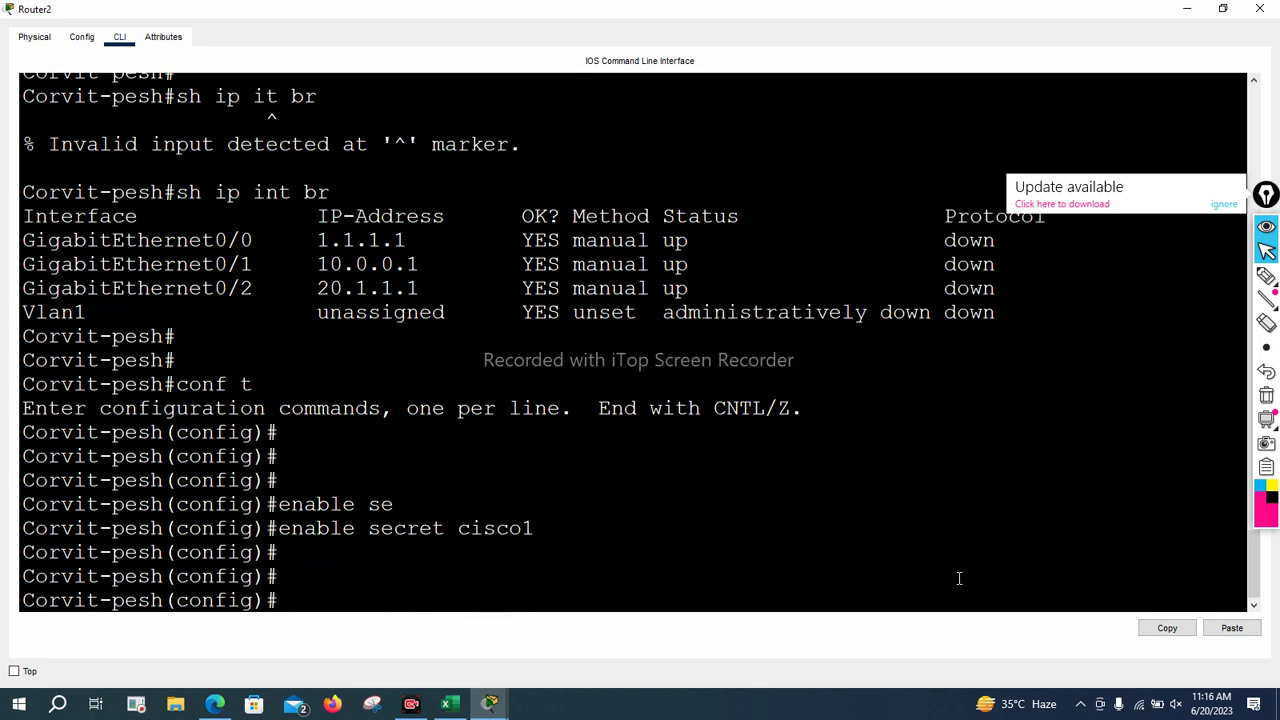
# Enter line console 0 and list its available commands with ?
pyautogui.write('lin')
pyautogui.press('Tab')
pyautogui.write('co')
pyautogui.press('Tab')
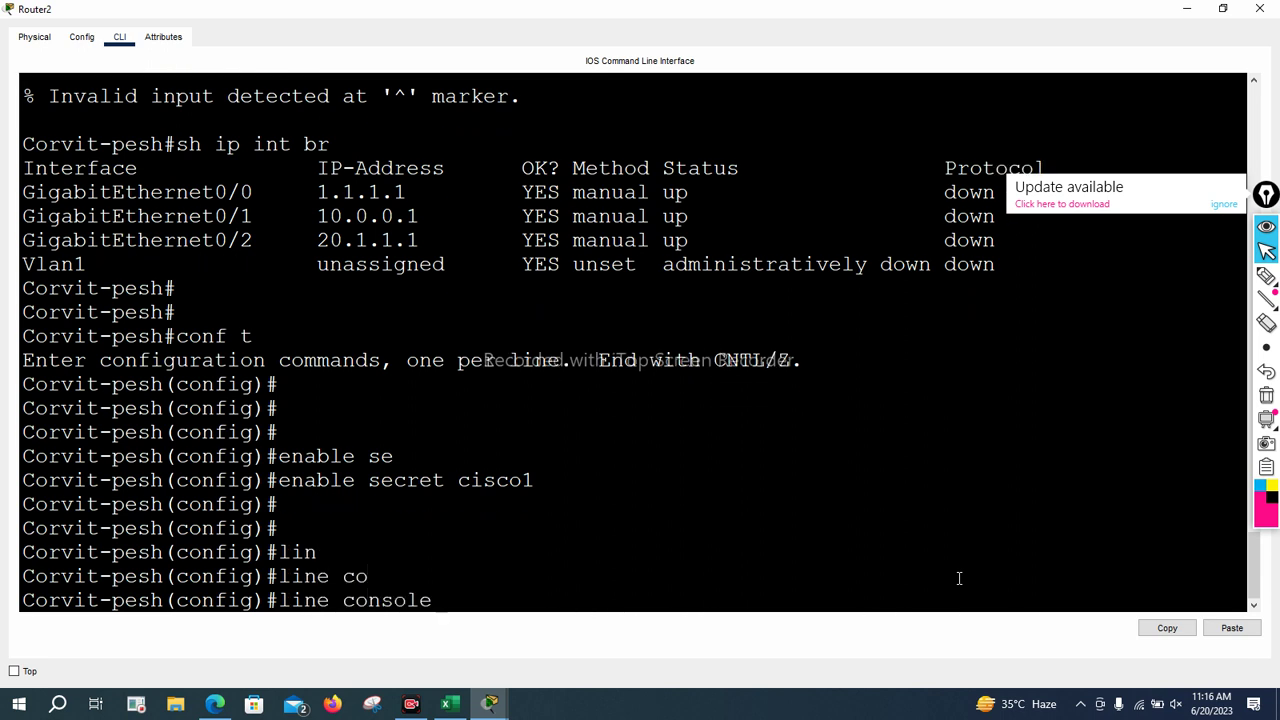
pyautogui.write('0')
pyautogui.press('Return')
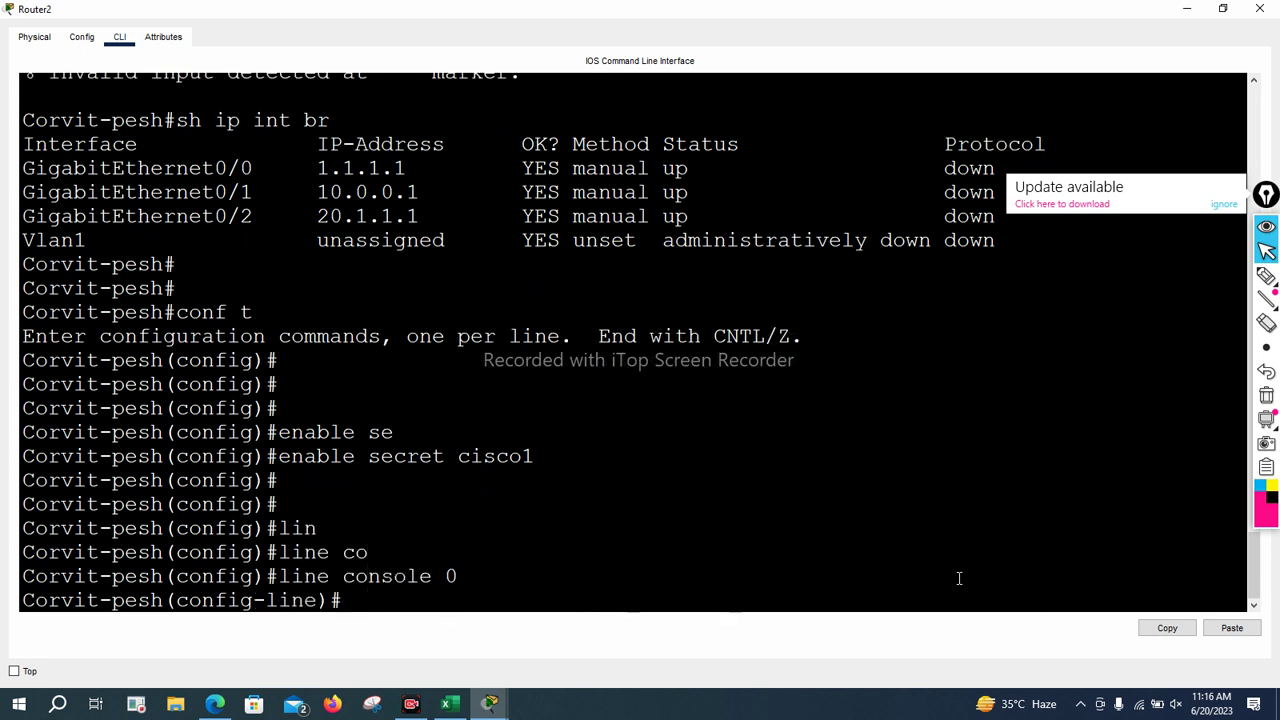
pyautogui.write('pass')
pyautogui.press('Tab')
pyautogui.press('BackSpace')
pyautogui.press('BackSpace')
pyautogui.press('BackSpace')
pyautogui.press('BackSpace')
pyautogui.press('BackSpace')
pyautogui.press('BackSpace')
pyautogui.press('BackSpace')
pyautogui.press('BackSpace')
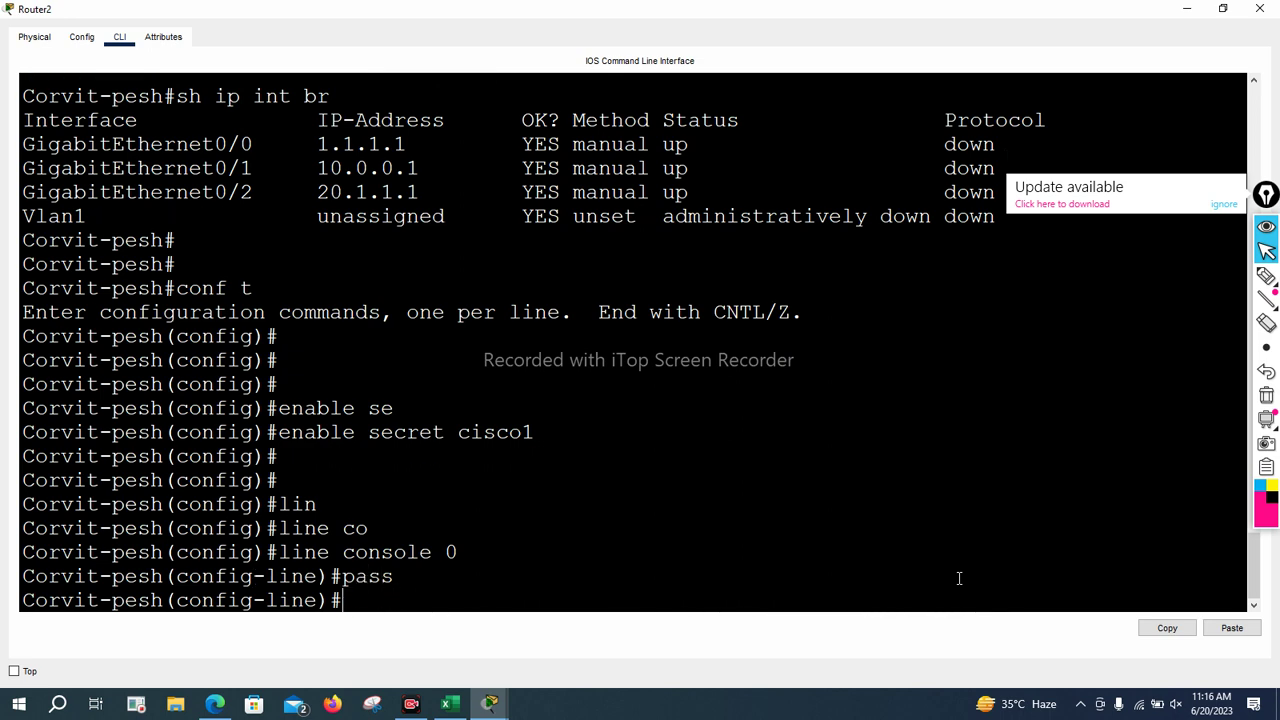
pyautogui.write('?')
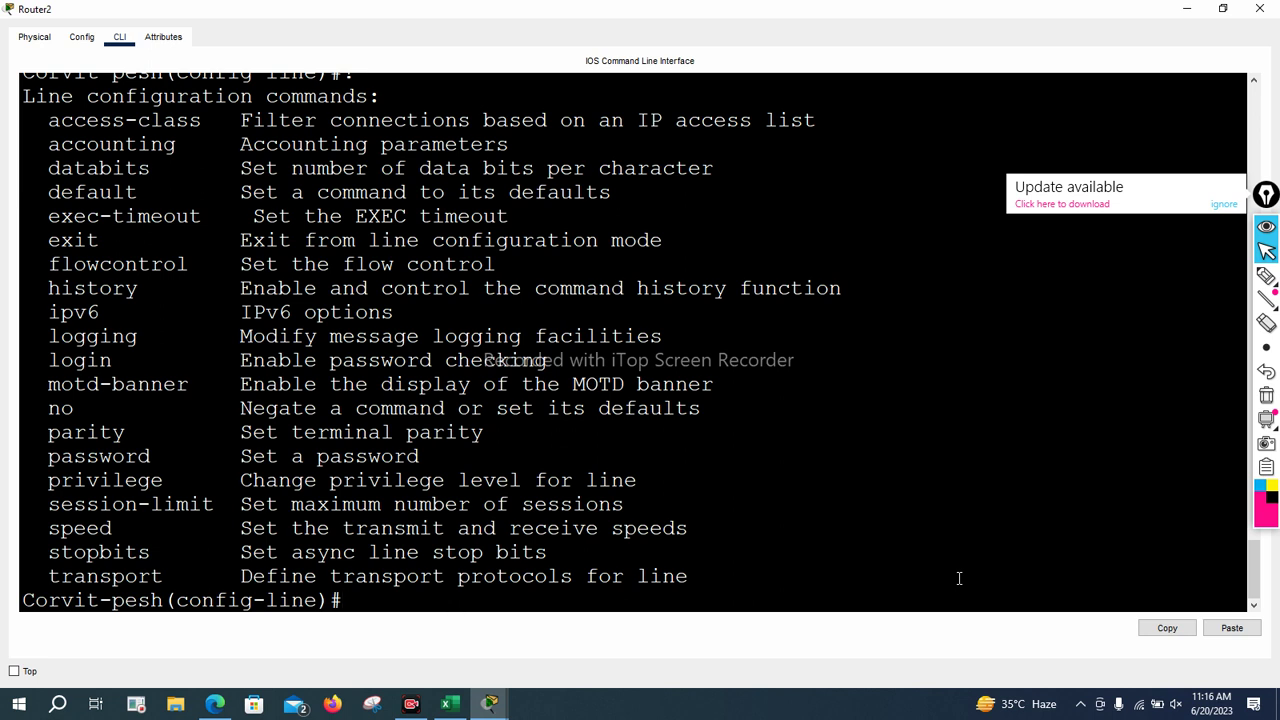
# Set the console line password and exit back to global configuration
pyautogui.write('pass')
pyautogui.press('Tab')
pyautogui.write('cisco2')
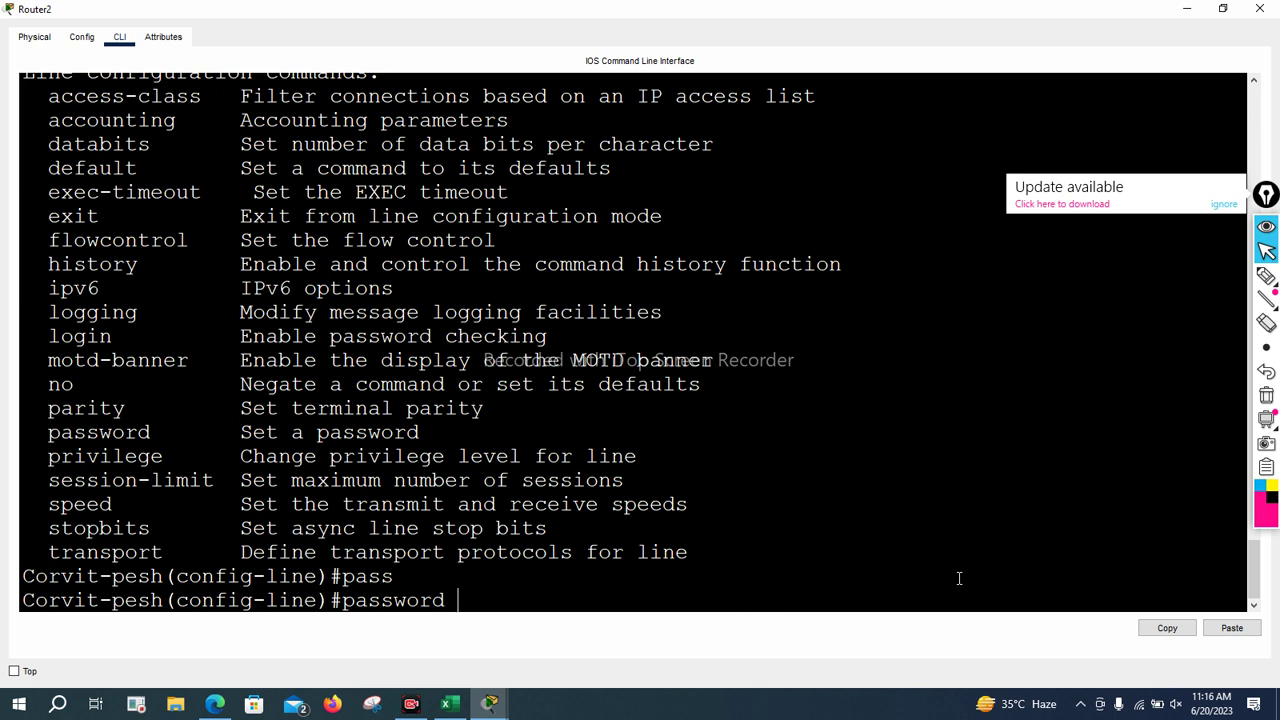
pyautogui.press('Return')
pyautogui.press('Return')
pyautogui.press('Return')
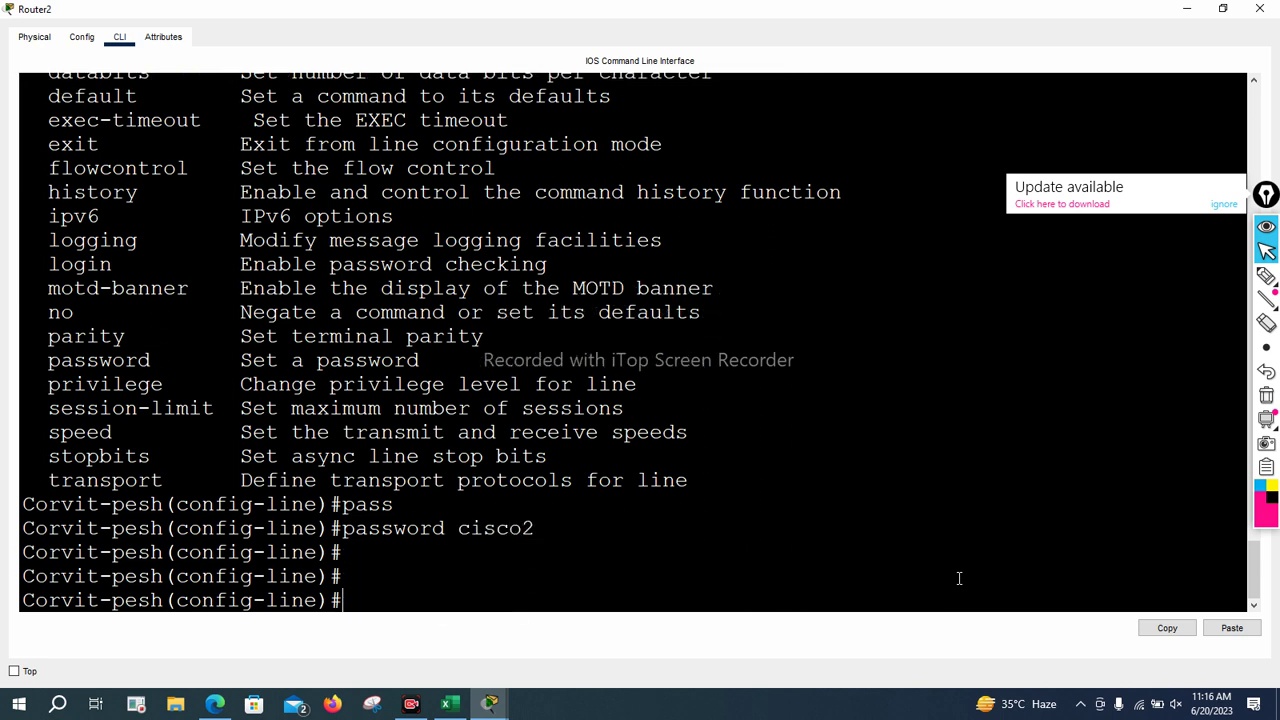
pyautogui.write('ex')
pyautogui.press('Return')
pyautogui.press('Return')
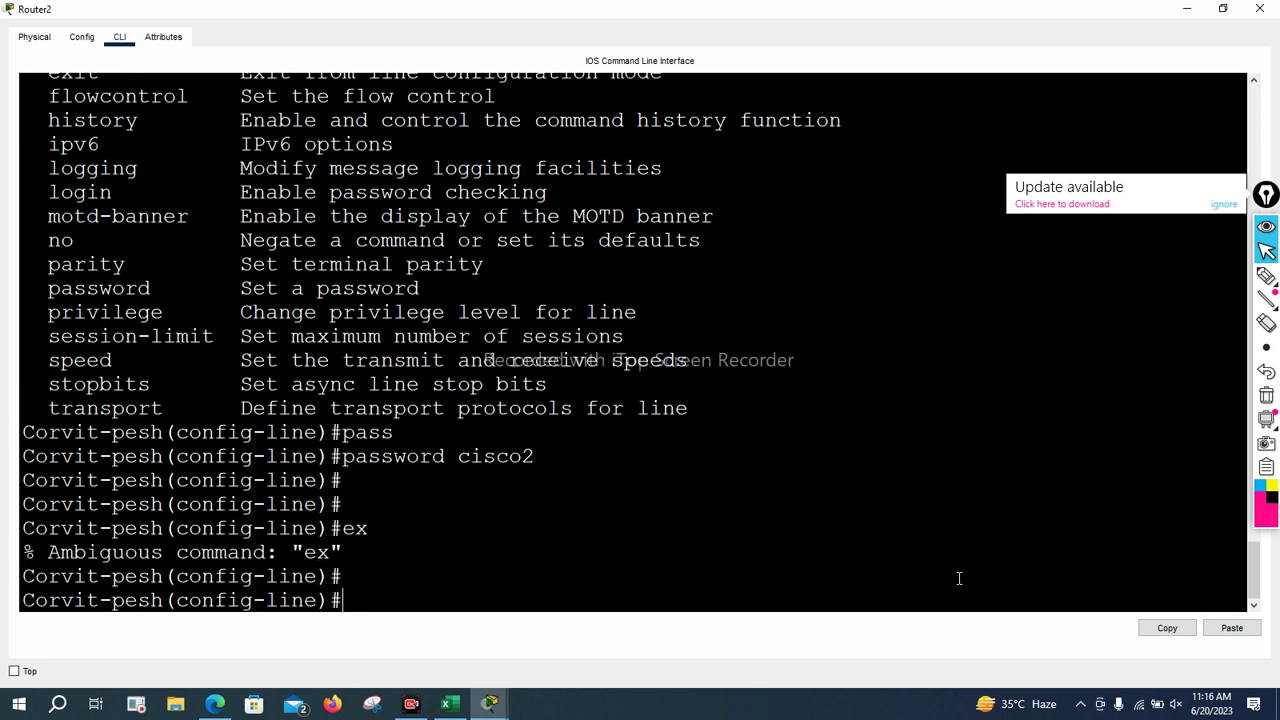
pyautogui.press('Return')
pyautogui.write('exi')
pyautogui.press('Return')
pyautogui.press('Return')
pyautogui.press('Return')
pyautogui.press('Return')
pyautogui.press('Return')
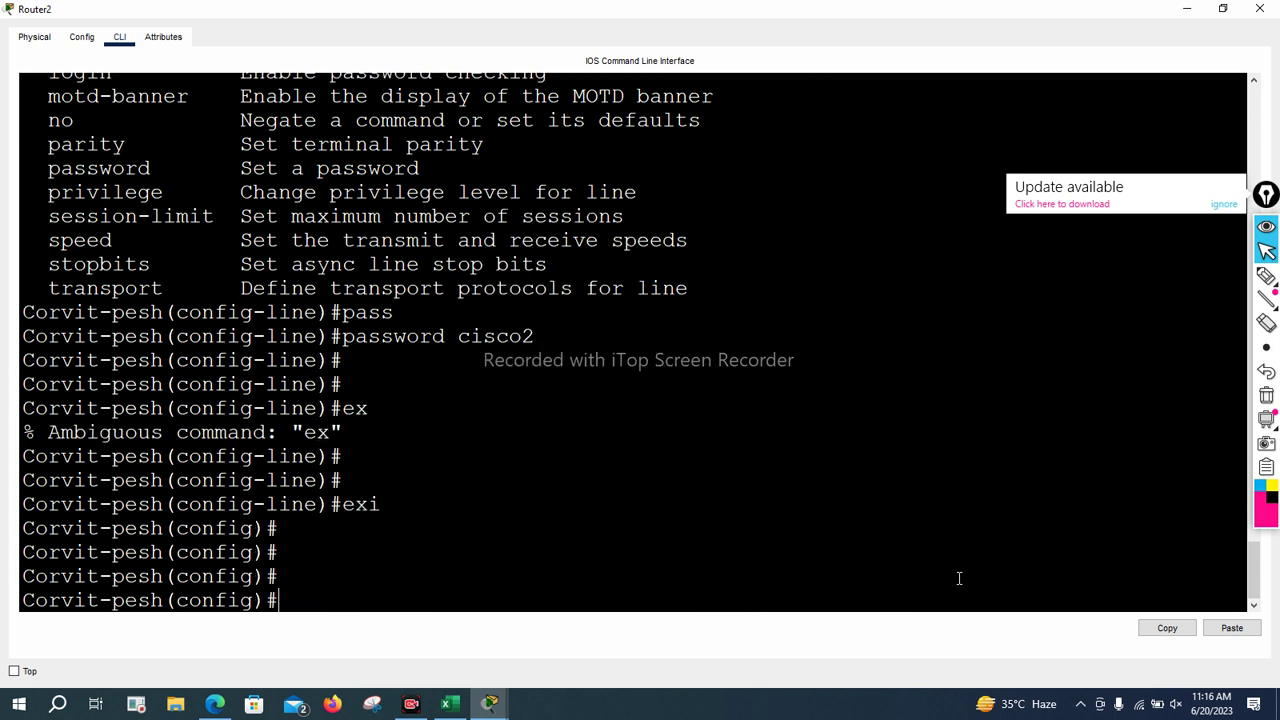
# Attempt to configure lines 0 4 and 0 2, both rejected, and begin a line vty command
pyautogui.write('linr')
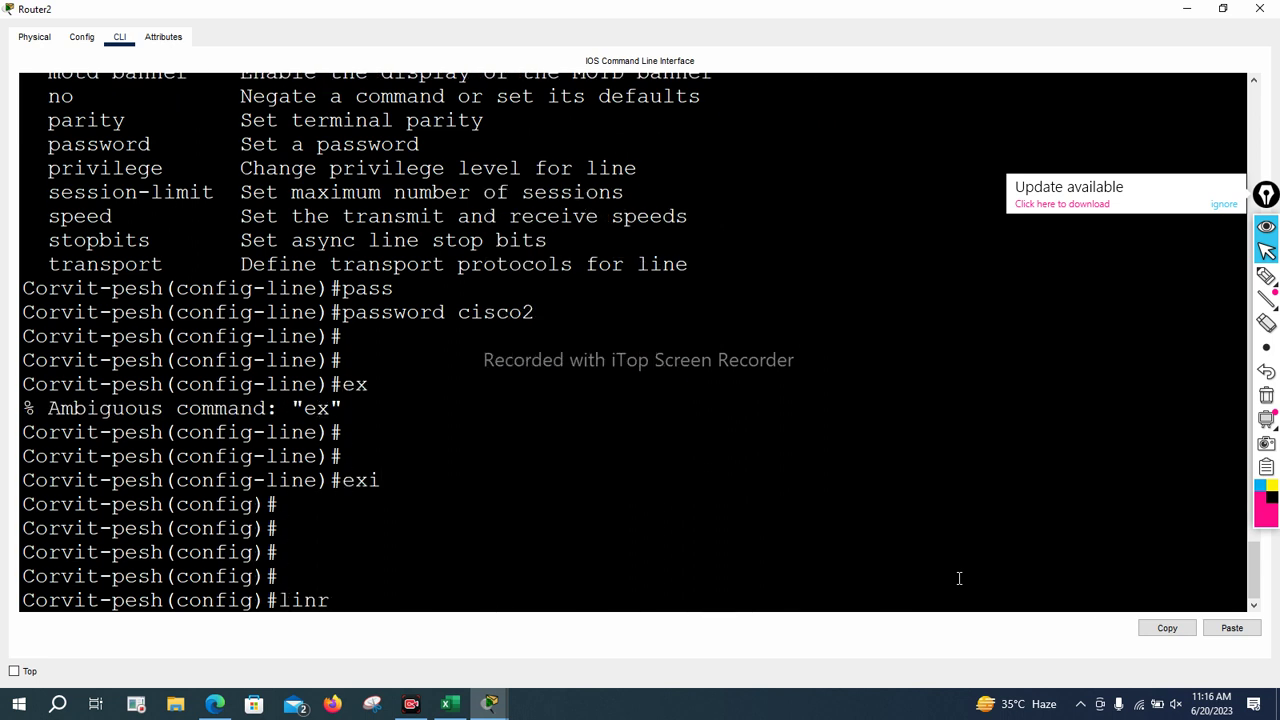
pyautogui.press('BackSpace')
pyautogui.press('BackSpace')
pyautogui.write('e')
pyautogui.press('Tab')
pyautogui.write('0')
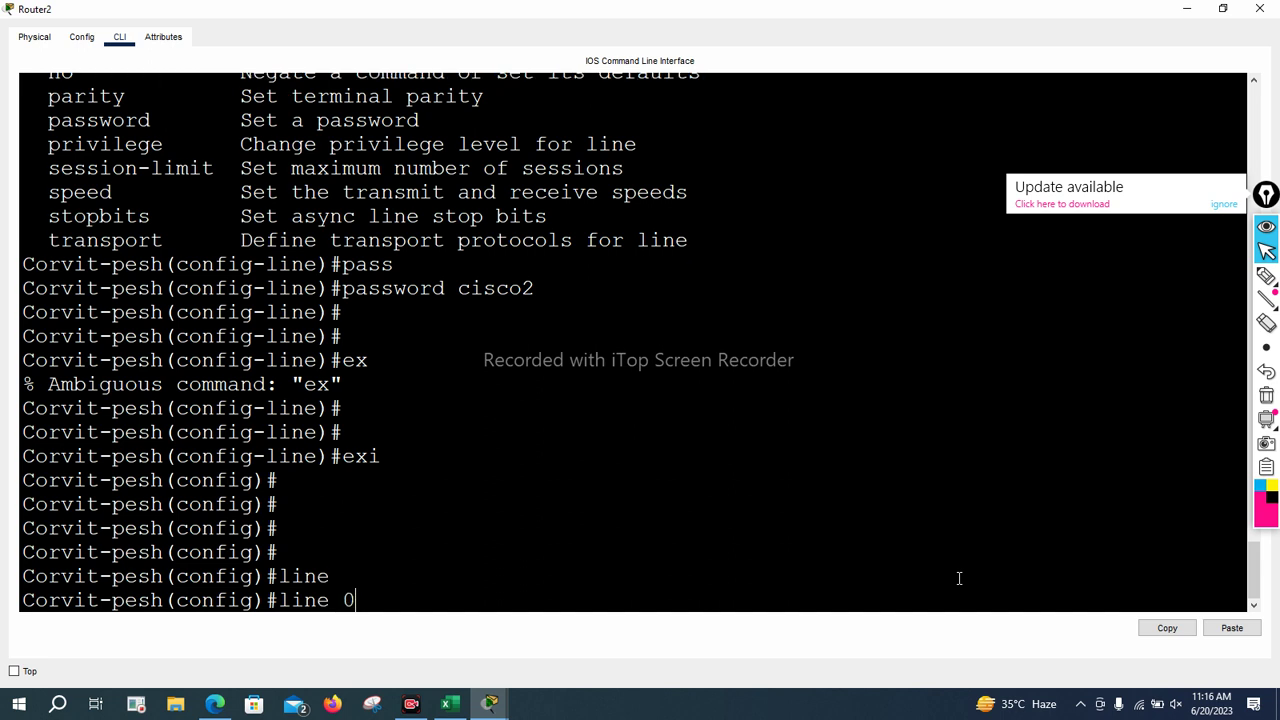
pyautogui.write(' 4')
pyautogui.press('Return')
pyautogui.press('Return')
pyautogui.press('Return')
pyautogui.press('Return')
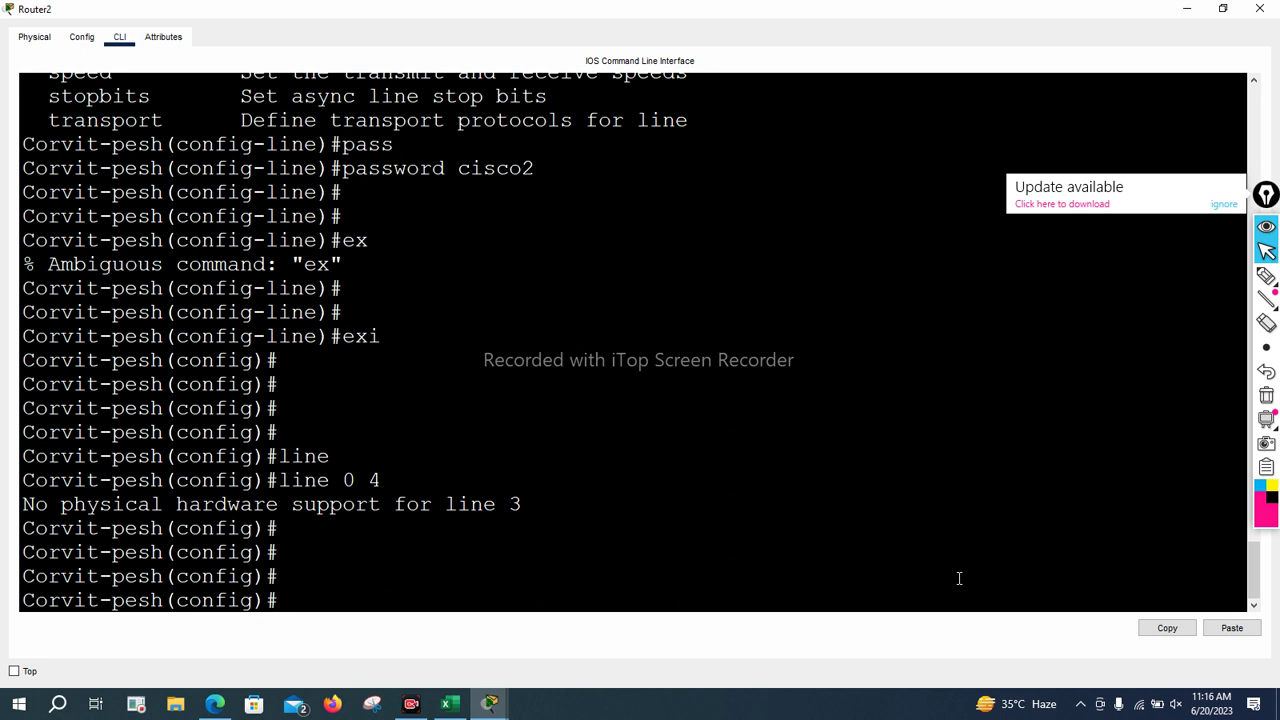
pyautogui.write('line 0 2')
pyautogui.press('Return')
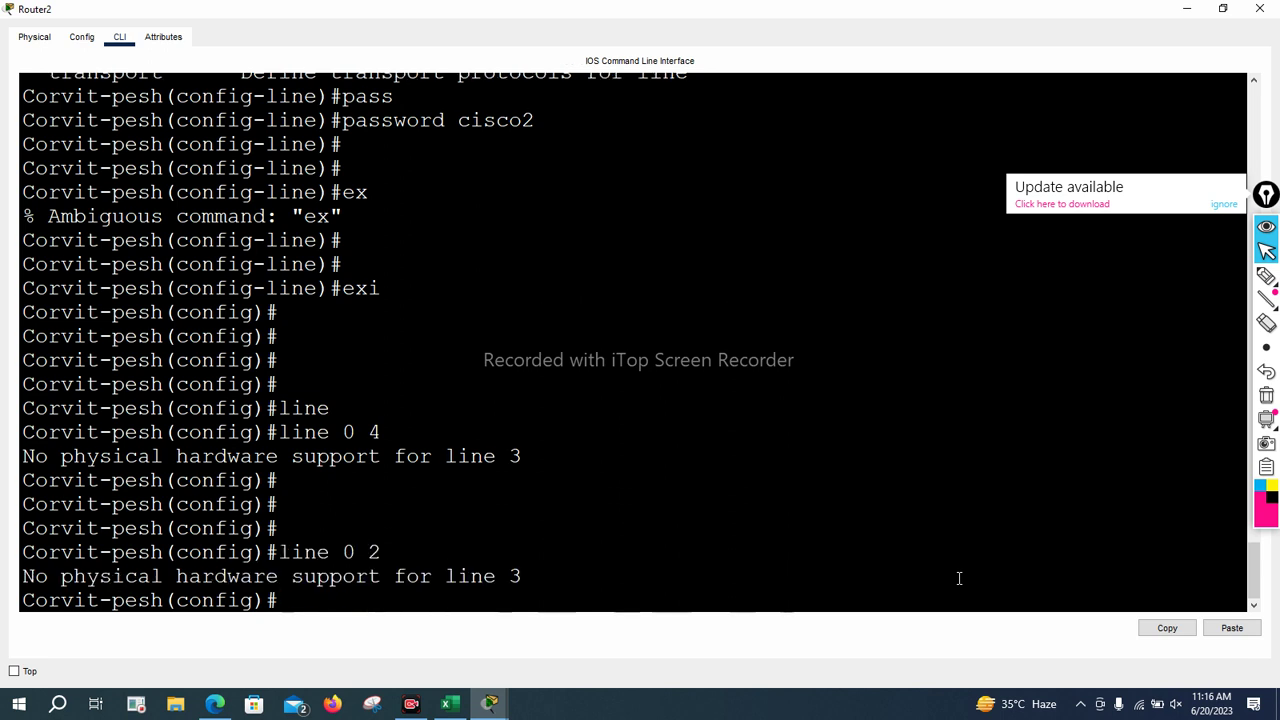
pyautogui.write('lin')
pyautogui.press('Tab')
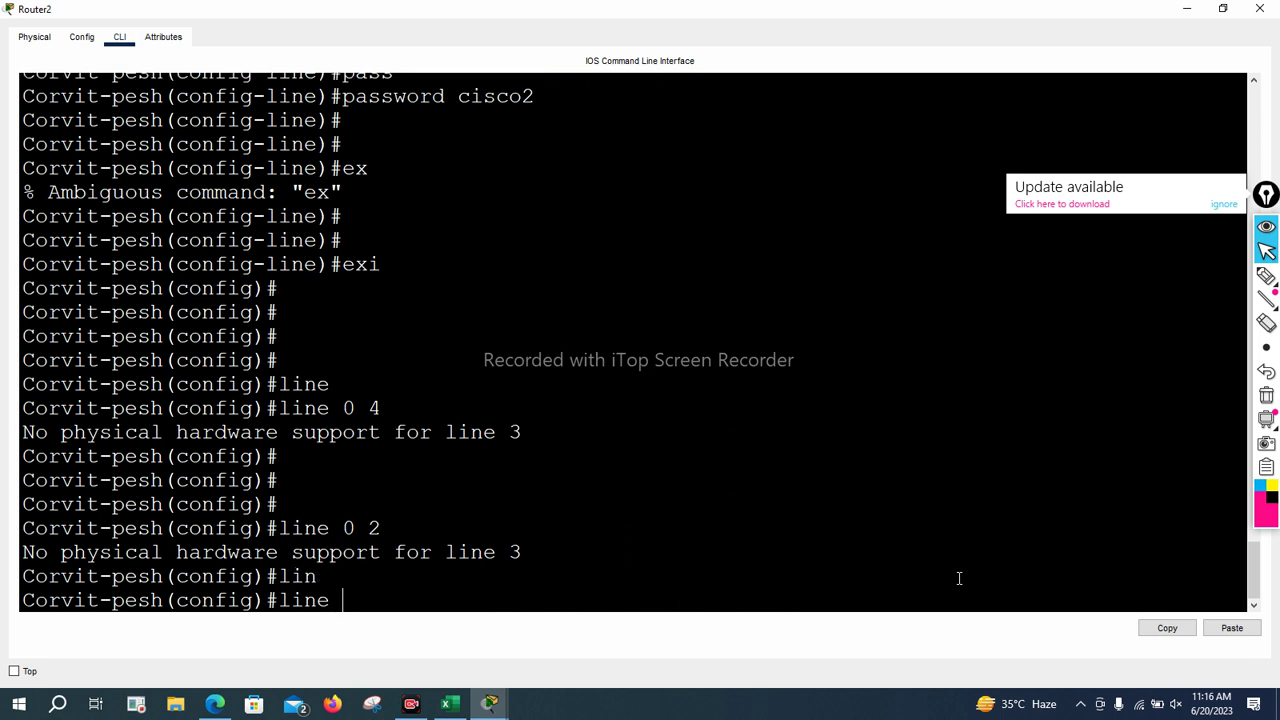
pyautogui.write('v')
pyautogui.press('Tab')
# Enter vty lines 0 4, give them a password and require login
pyautogui.write('0')
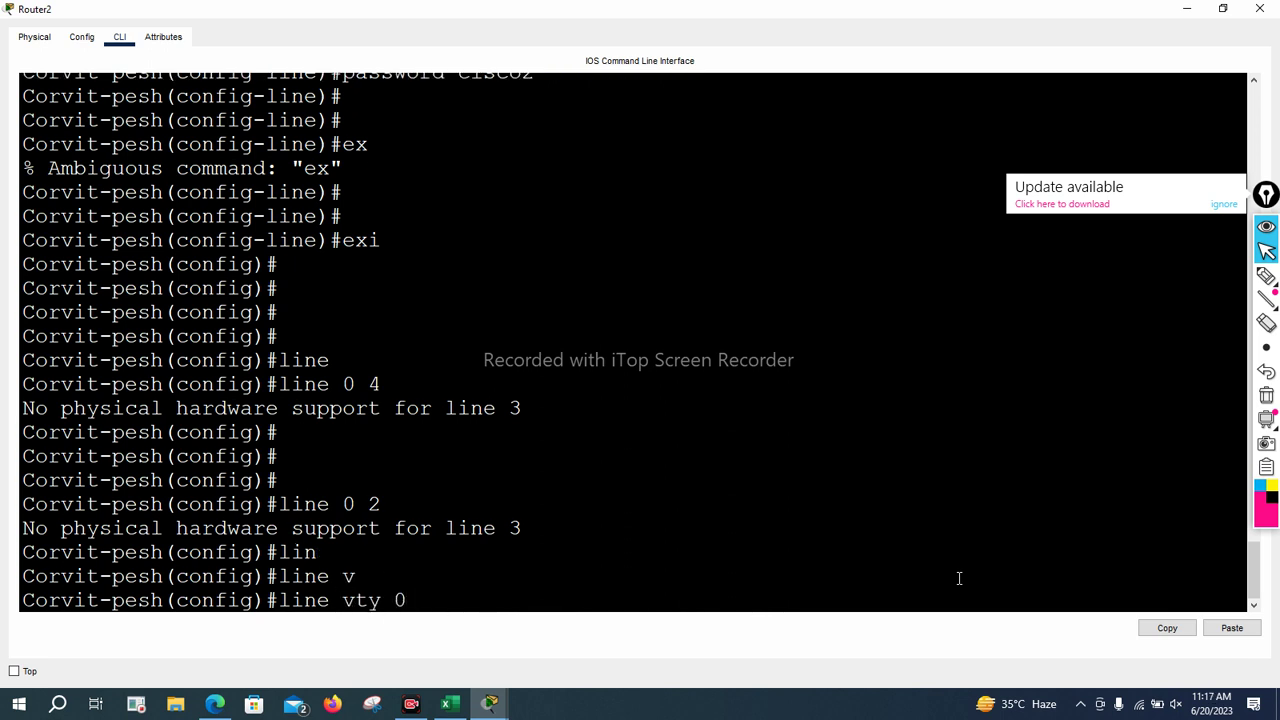
pyautogui.write(' 4')
pyautogui.press('Return')
pyautogui.press('Return')
pyautogui.press('Return')
pyautogui.press('Return')
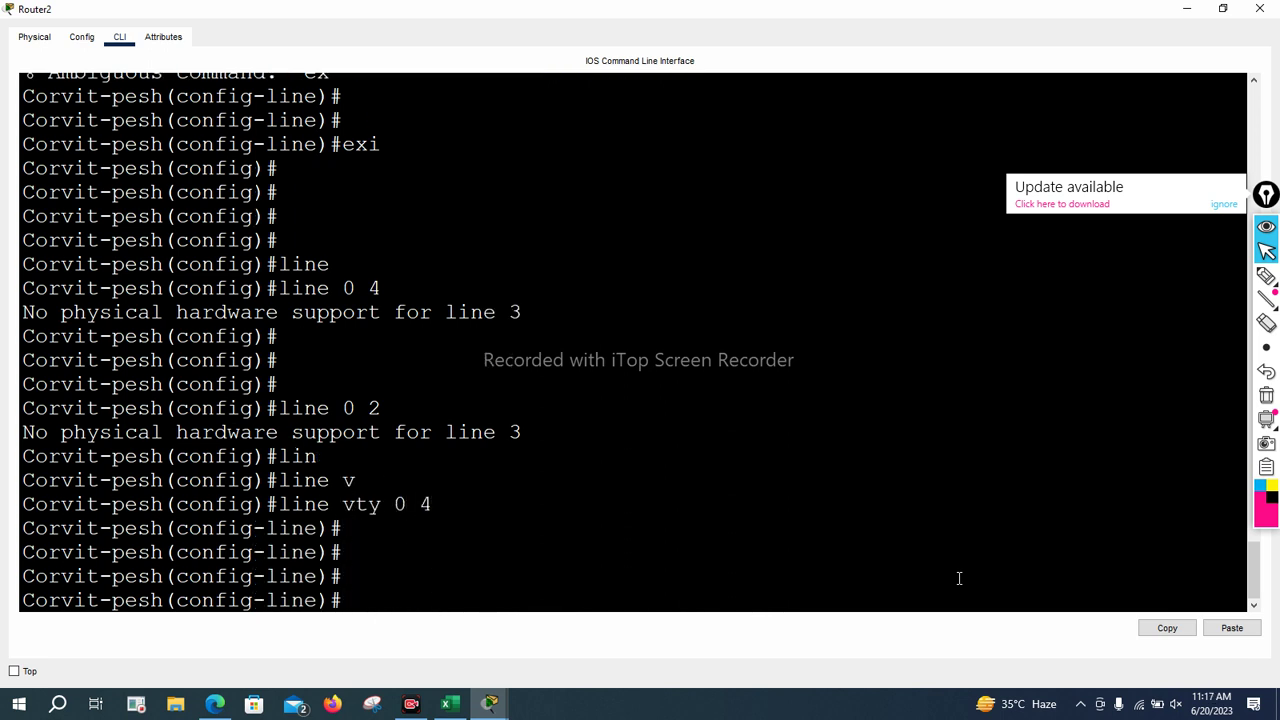
pyautogui.write('pass')
pyautogui.press('Tab')
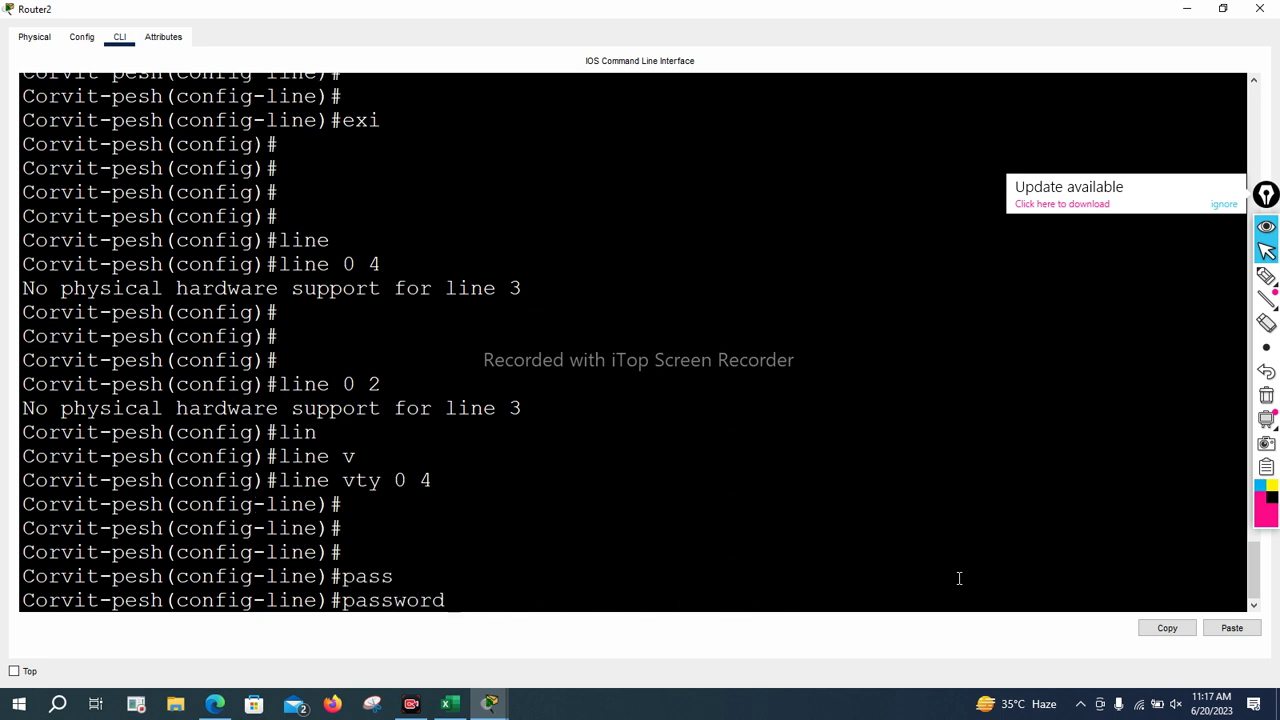
pyautogui.write('cisco3')
pyautogui.press('Return')
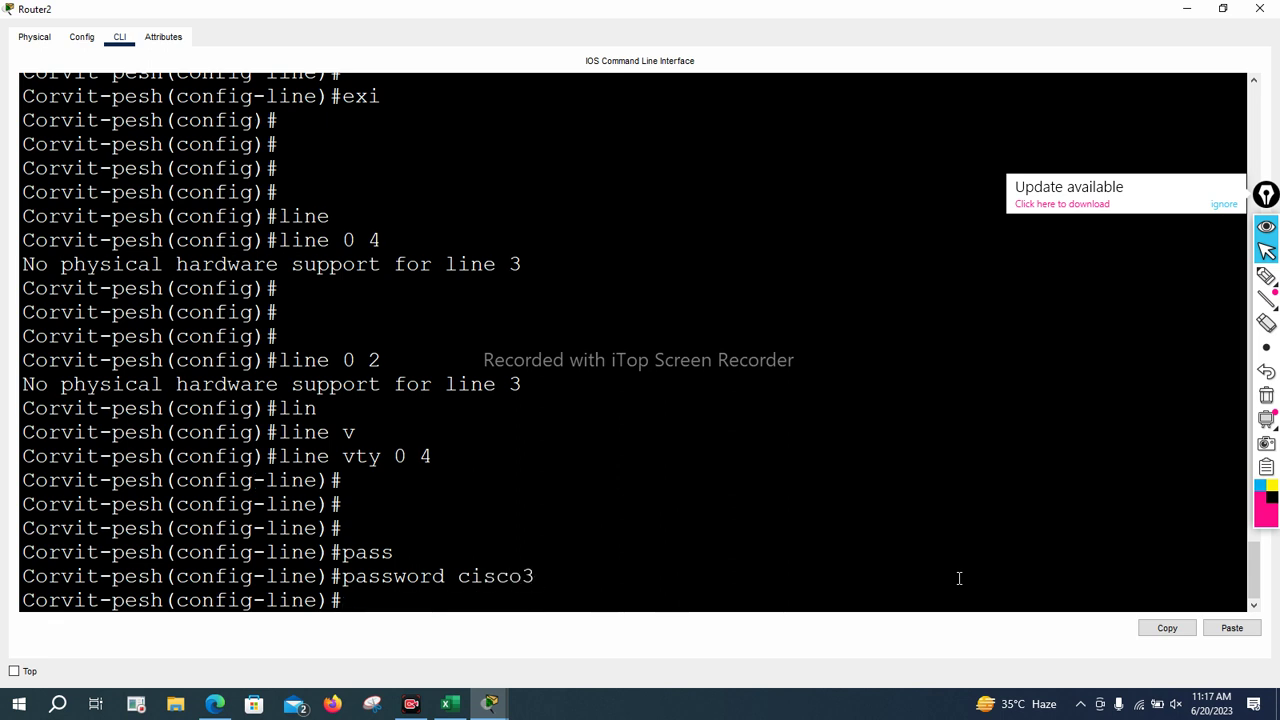
pyautogui.write('logi')
pyautogui.press('Tab')
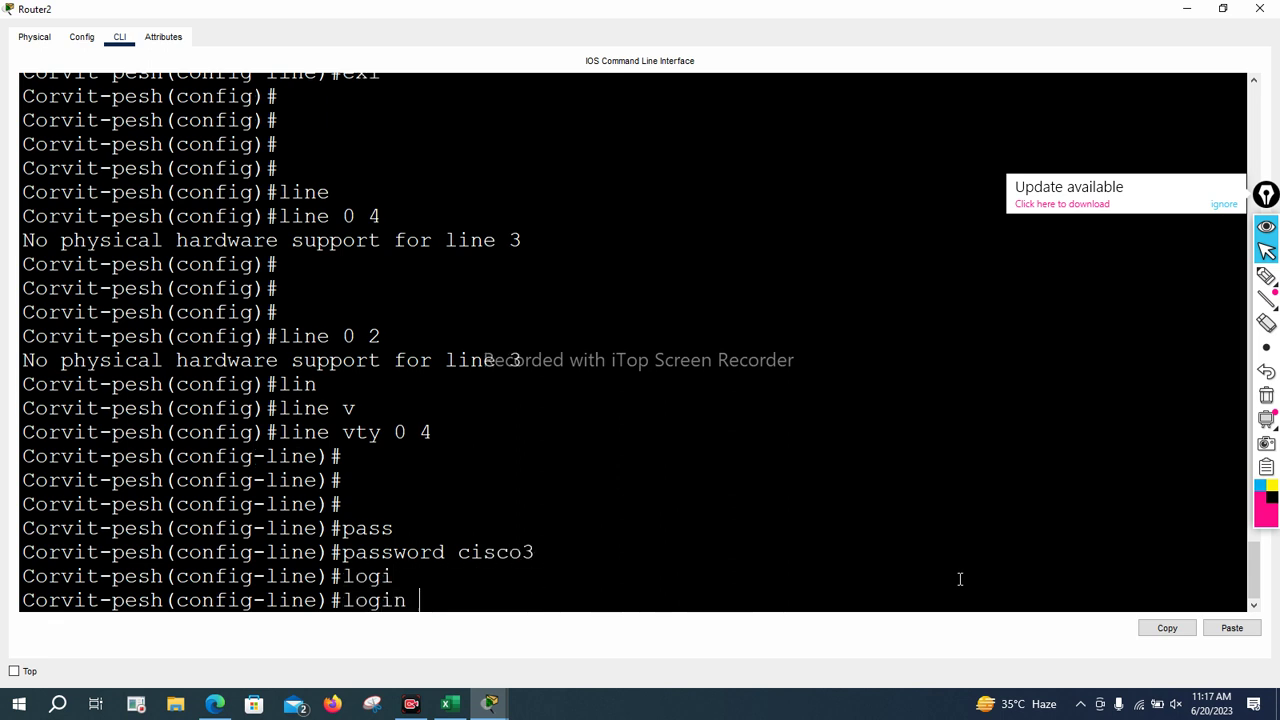
pyautogui.press('Return')
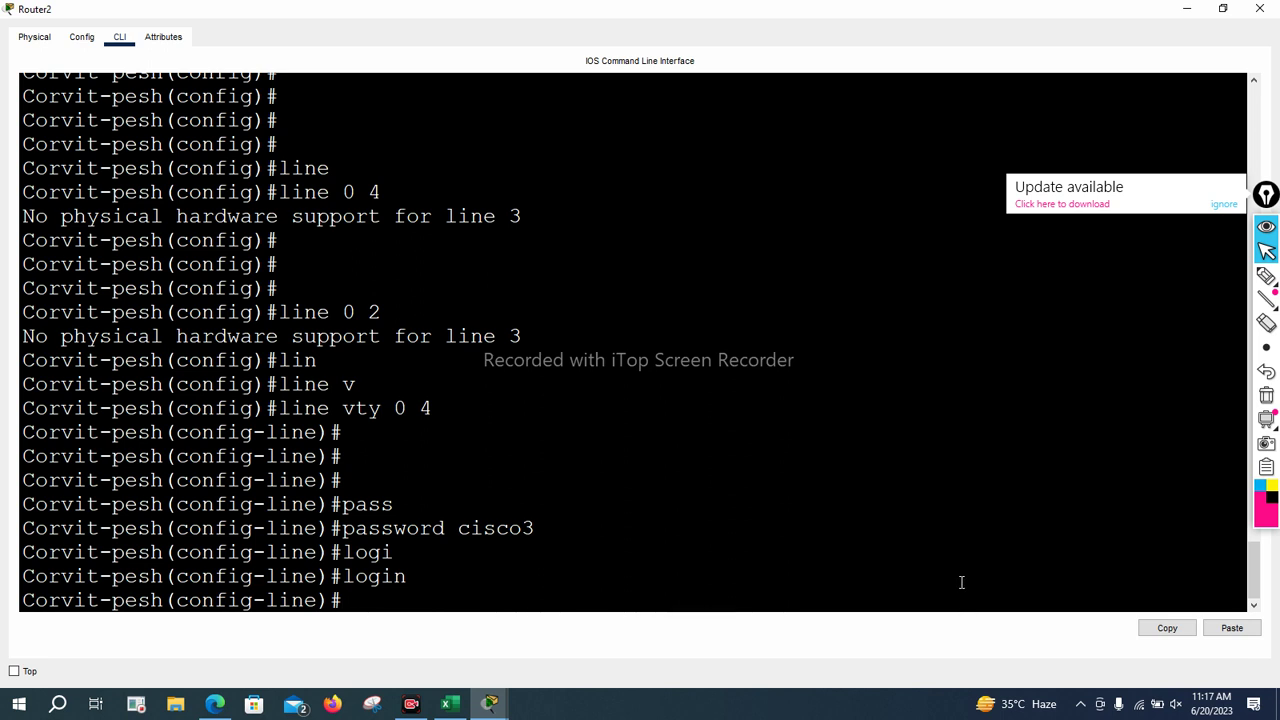
# Remove login and the password from the vty lines with no login and no password
pyautogui.write('no lop')
pyautogui.press('Return')
pyautogui.press('Up')
pyautogui.press('BackSpace')
pyautogui.write('g')
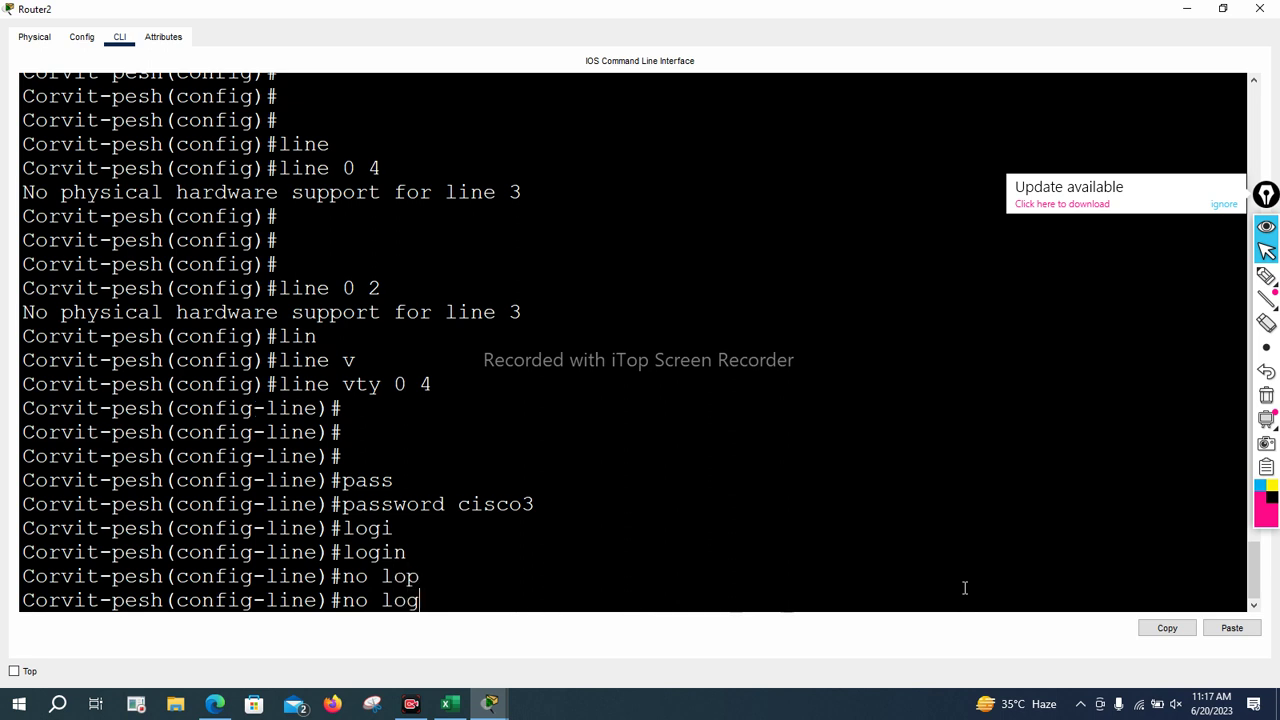
pyautogui.press('Return')
pyautogui.press('Up')
pyautogui.write('i')
pyautogui.press('Return')
pyautogui.press('Up')
pyautogui.write('n')
pyautogui.press('Return')
pyautogui.press('Return')
pyautogui.press('Return')
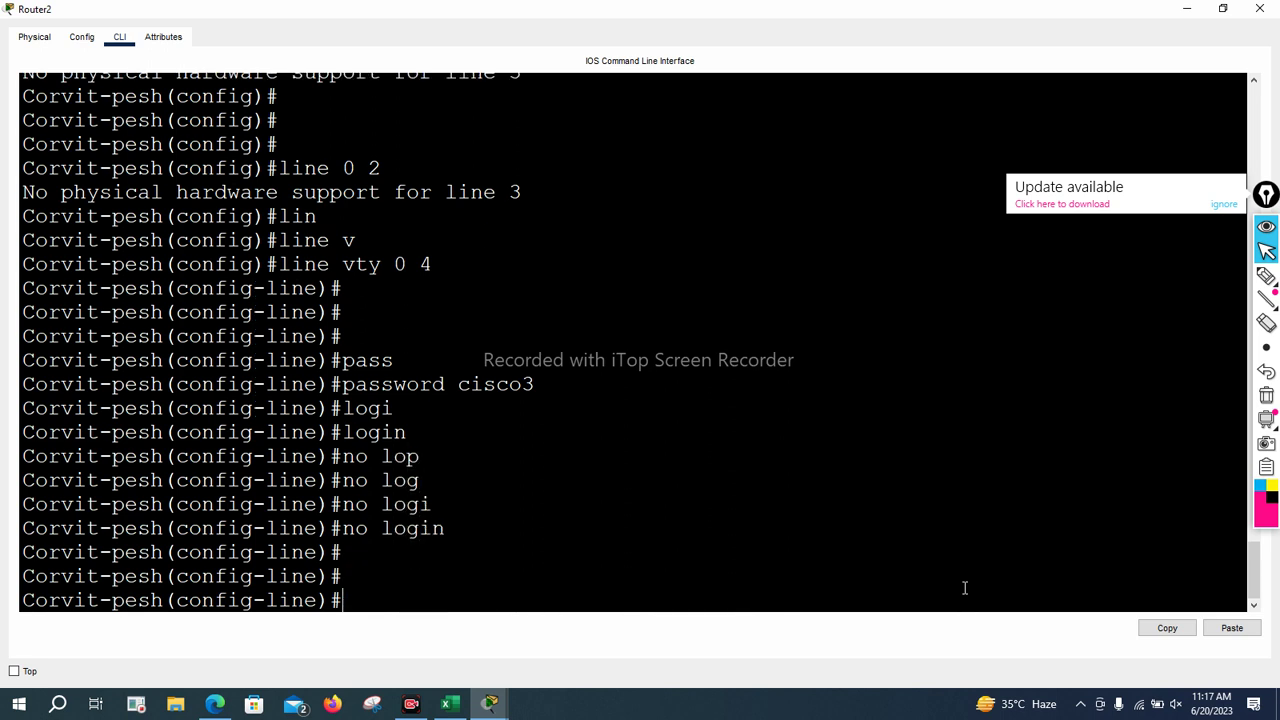
pyautogui.write('no pass')
pyautogui.press('Tab')
pyautogui.press('Return')
pyautogui.press('Return')
pyautogui.press('Return')
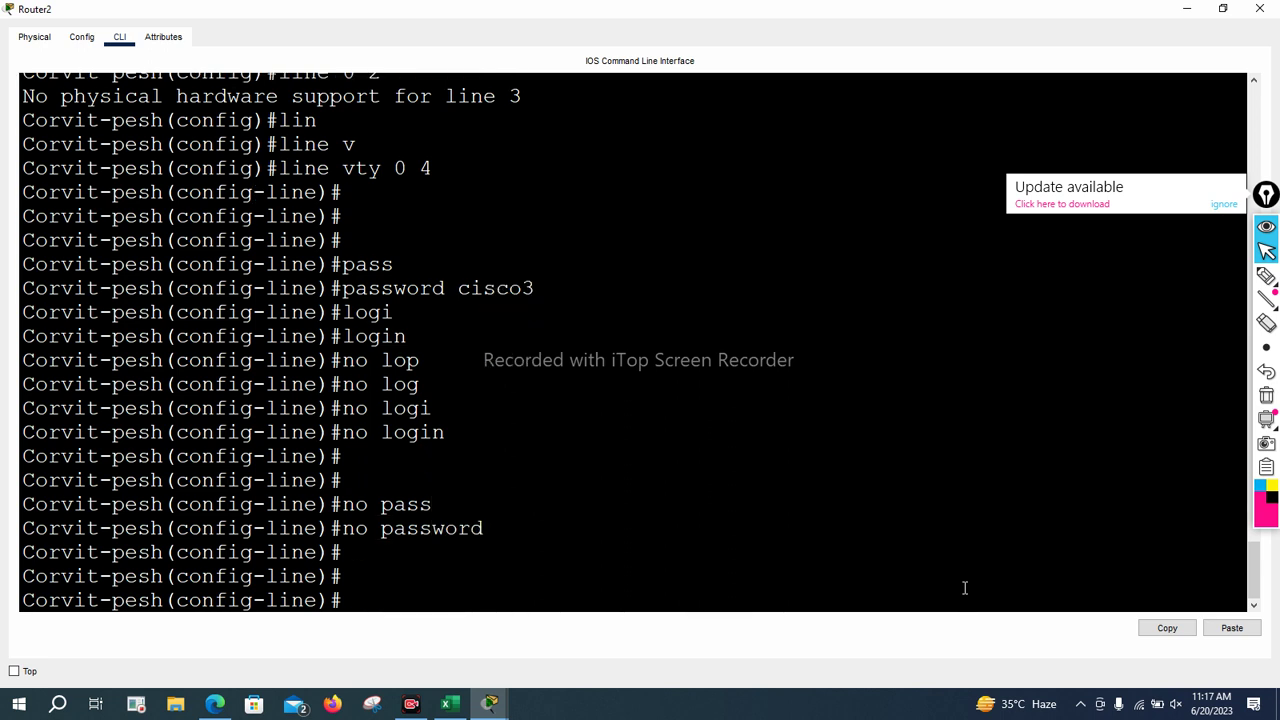
# Give vty lines 0 4 privilege level 13, exit to privileged mode and start typing sh run
pyautogui.write('pri')
pyautogui.press('Tab')
pyautogui.write('le')
pyautogui.press('Tab')
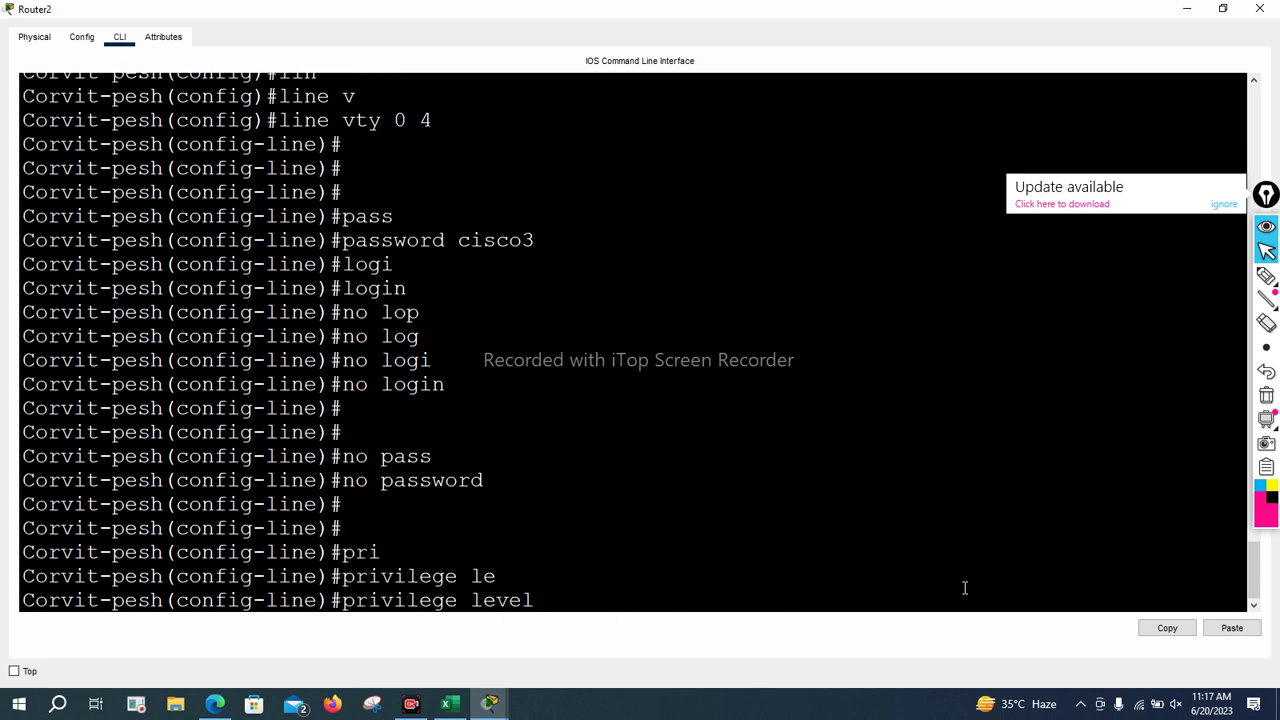
pyautogui.write('13')
pyautogui.press('Return')
pyautogui.press('Return')
pyautogui.press('Return')
pyautogui.hotkey('ctrl', 'z')
pyautogui.press('Return')
pyautogui.press('Return')
pyautogui.press('Return')
pyautogui.press('Return')
pyautogui.press('Return')
pyautogui.write('sh riun')
pyautogui.press('BackSpace')
pyautogui.press('BackSpace')
pyautogui.press('BackSpace')
pyautogui.write('iu')
pyautogui.press('BackSpace')
pyautogui.press('BackSpace')
# Display the router's running configuration, paging through to the end
pyautogui.write('un')
pyautogui.press('Return')
pyautogui.press('Return')
pyautogui.press('Return')
pyautogui.press('Return')
pyautogui.press('Return')
pyautogui.press('Return')
pyautogui.press('Return')
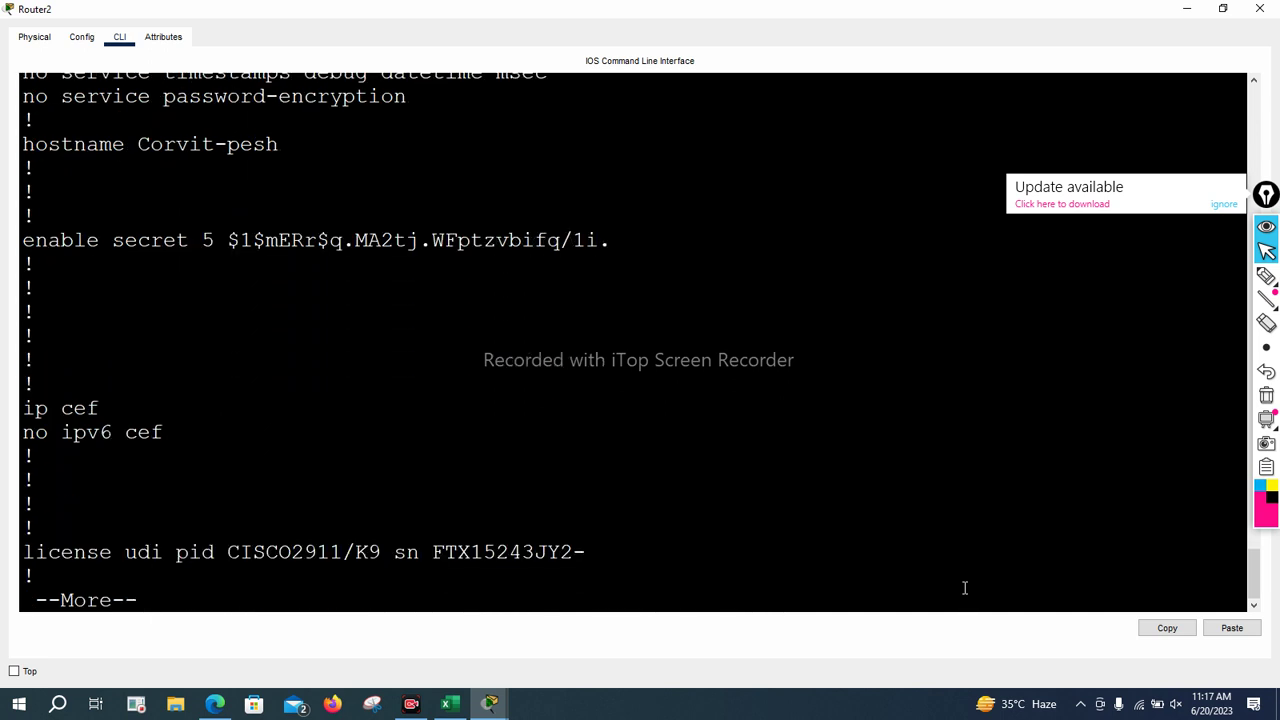
pyautogui.press('Return')
pyautogui.press('Return')
pyautogui.press('Return')
pyautogui.press('Return')
pyautogui.press('Return')
pyautogui.press('Return')
pyautogui.press('Return')
pyautogui.press('Return')
pyautogui.press('Return')
pyautogui.press('Return')
pyautogui.press('Return')
pyautogui.press('Return')
pyautogui.press('Return')
pyautogui.press('Return')
pyautogui.press('Return')
pyautogui.press('Return')
pyautogui.press('Return')
pyautogui.press('Return')
pyautogui.press('Return')
pyautogui.press('Return')
pyautogui.press('Return')
pyautogui.press('Return')
pyautogui.press('Return')
pyautogui.press('Return')
pyautogui.press('Return')
pyautogui.press('Return')
pyautogui.press('Return')
pyautogui.press('Return')
pyautogui.press('Return')
pyautogui.press('Return')
pyautogui.press('Return')
pyautogui.press('Return')
pyautogui.press('Return')
pyautogui.press('Return')
pyautogui.press('Return')
pyautogui.press('Return')
pyautogui.press('Return')
pyautogui.press('Return')
pyautogui.press('Return')
pyautogui.press('Return')
pyautogui.press('Return')
pyautogui.press('Return')
pyautogui.press('Return')
pyautogui.press('Return')
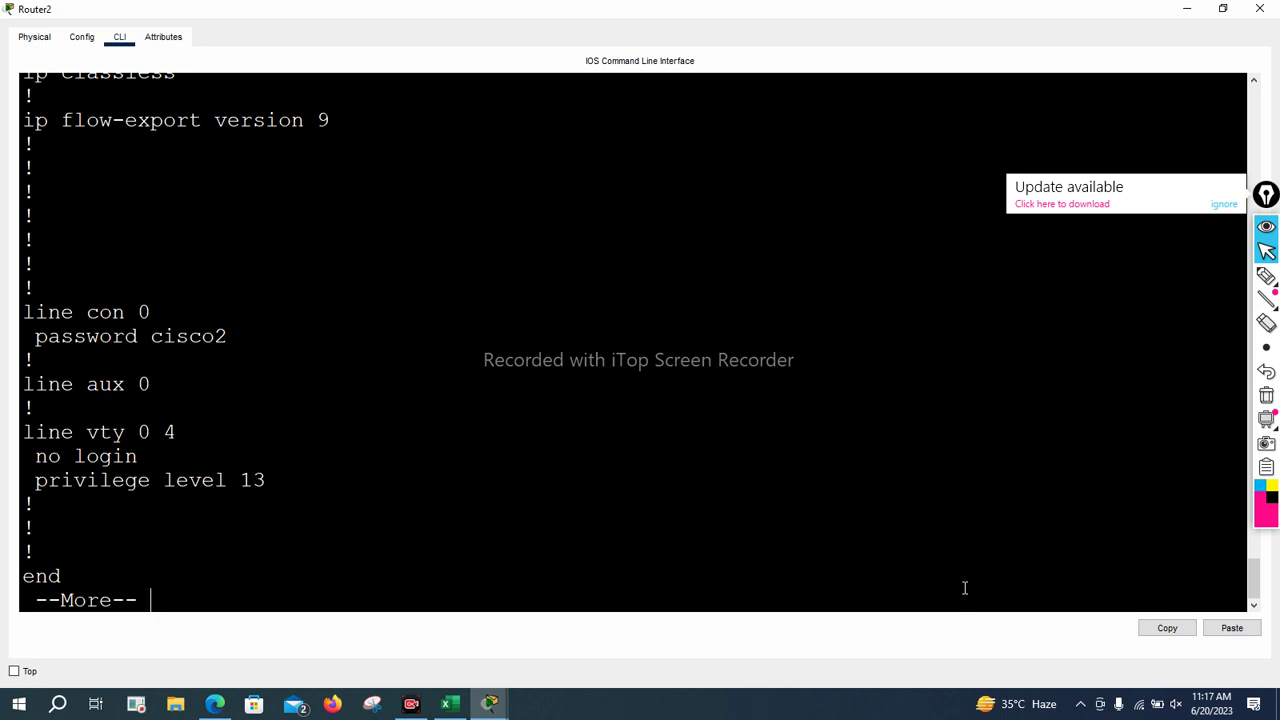
pyautogui.press('Return')
pyautogui.press('Return')
pyautogui.press('Return')
pyautogui.press('Return')
pyautogui.press('Return')
pyautogui.press('Return')
pyautogui.press('Return')
pyautogui.press('Return')
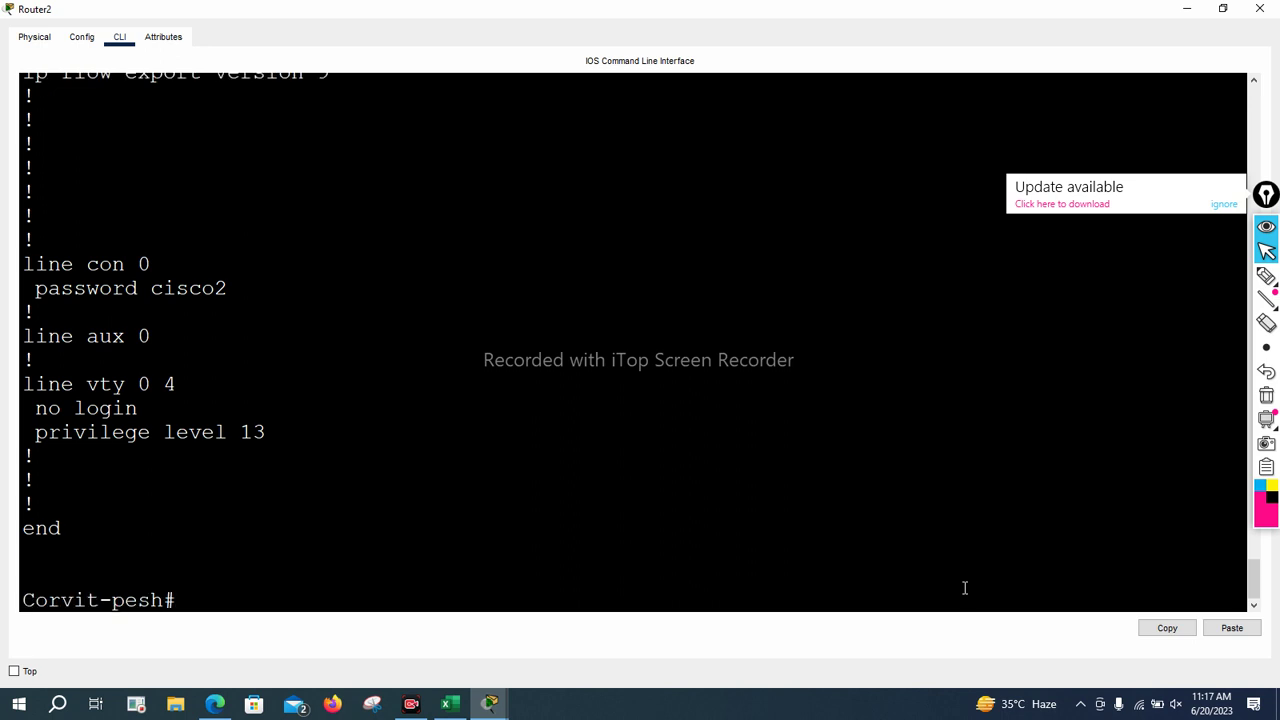
pyautogui.press('Return')
pyautogui.press('Return')
pyautogui.press('Return')
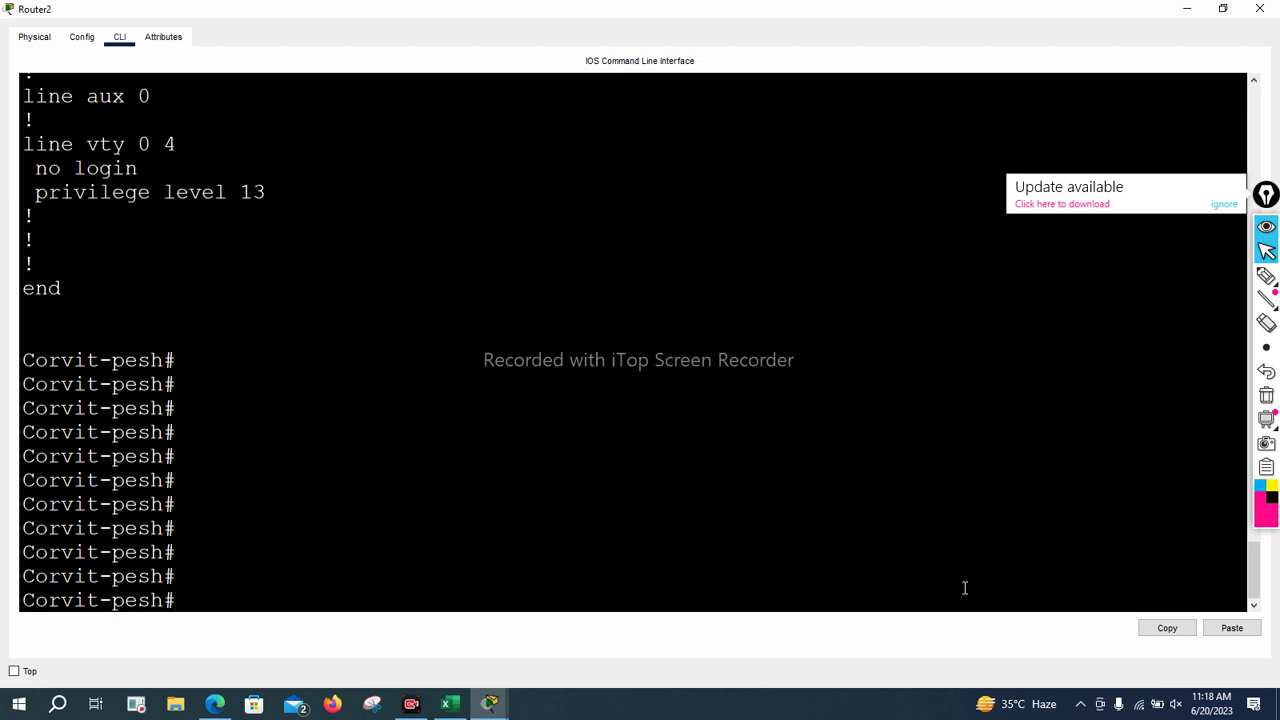
# Run show version to check configuration register 0x2102, then log out of the console
pyautogui.write('show ver')
pyautogui.press('Tab')
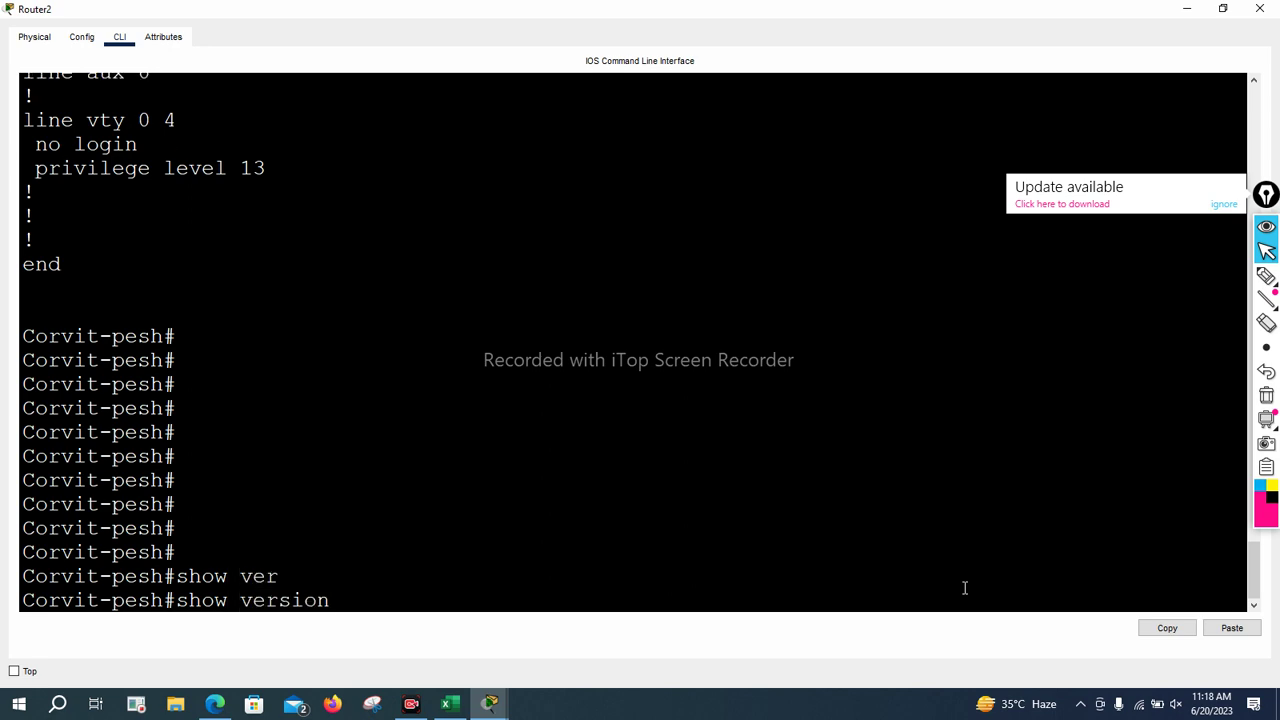
pyautogui.press('Return')
pyautogui.press('space')
pyautogui.press('Return')
pyautogui.press('Return')
pyautogui.press('Return')
pyautogui.press('Return')
pyautogui.press('Return')
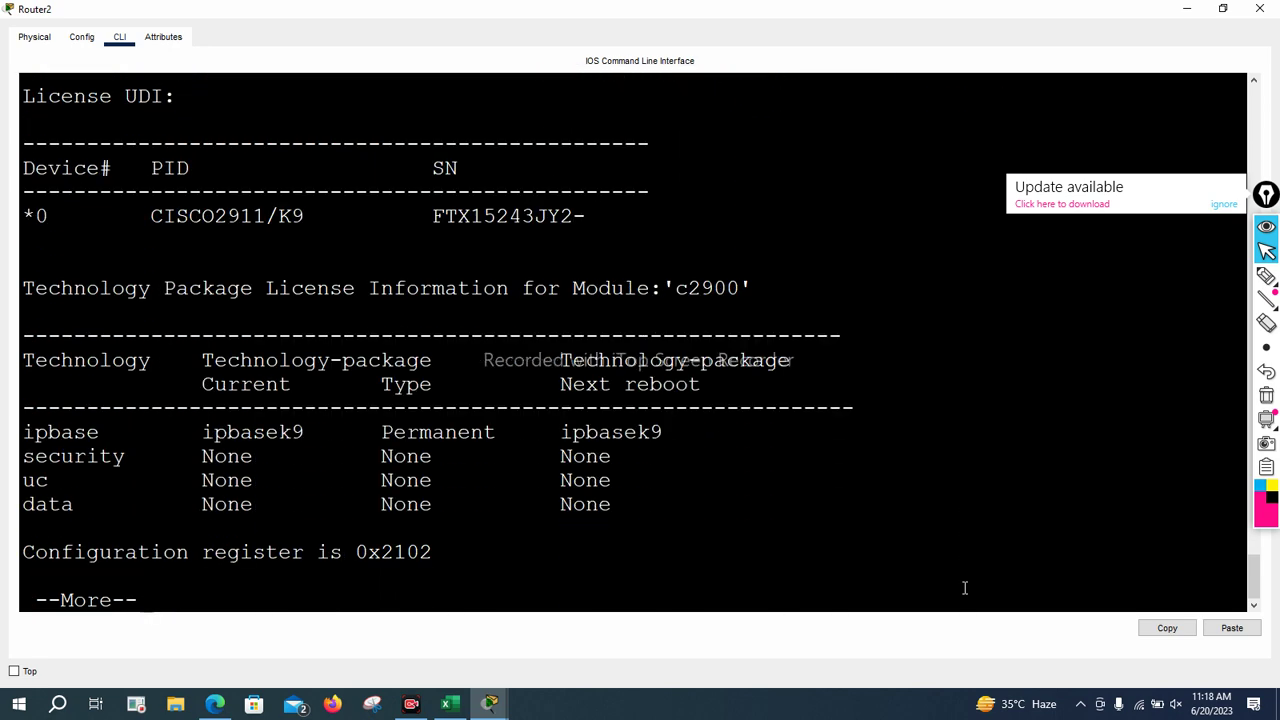
pyautogui.press('Return')
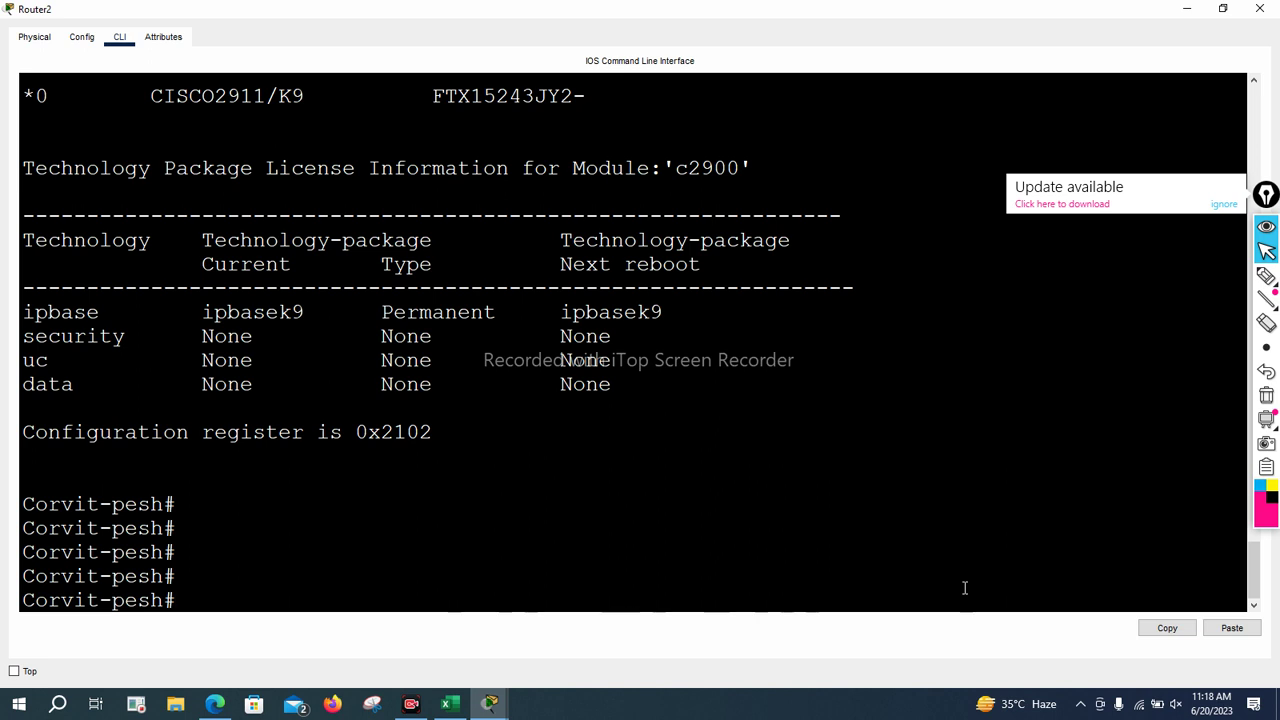
pyautogui.write('logout')
pyautogui.press('Return')
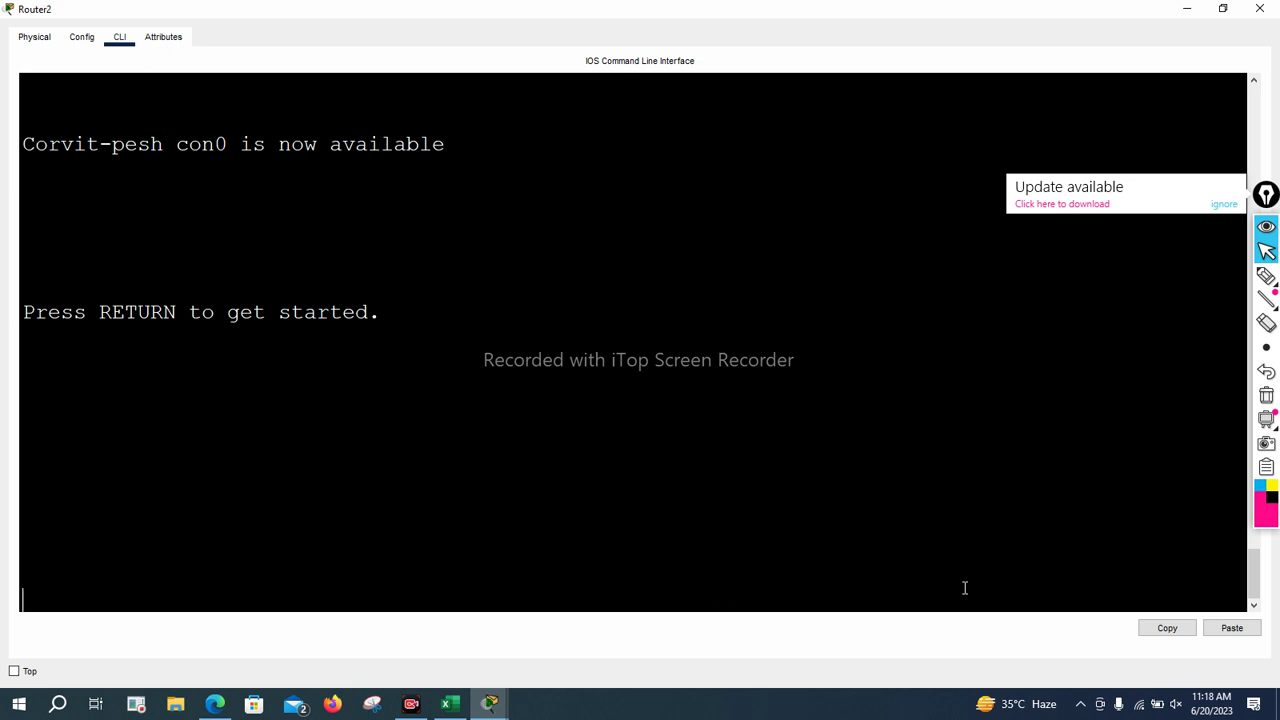
# Start a new console session, pass the enable secret prompt, and enter conf t mode
pyautogui.press('Return')
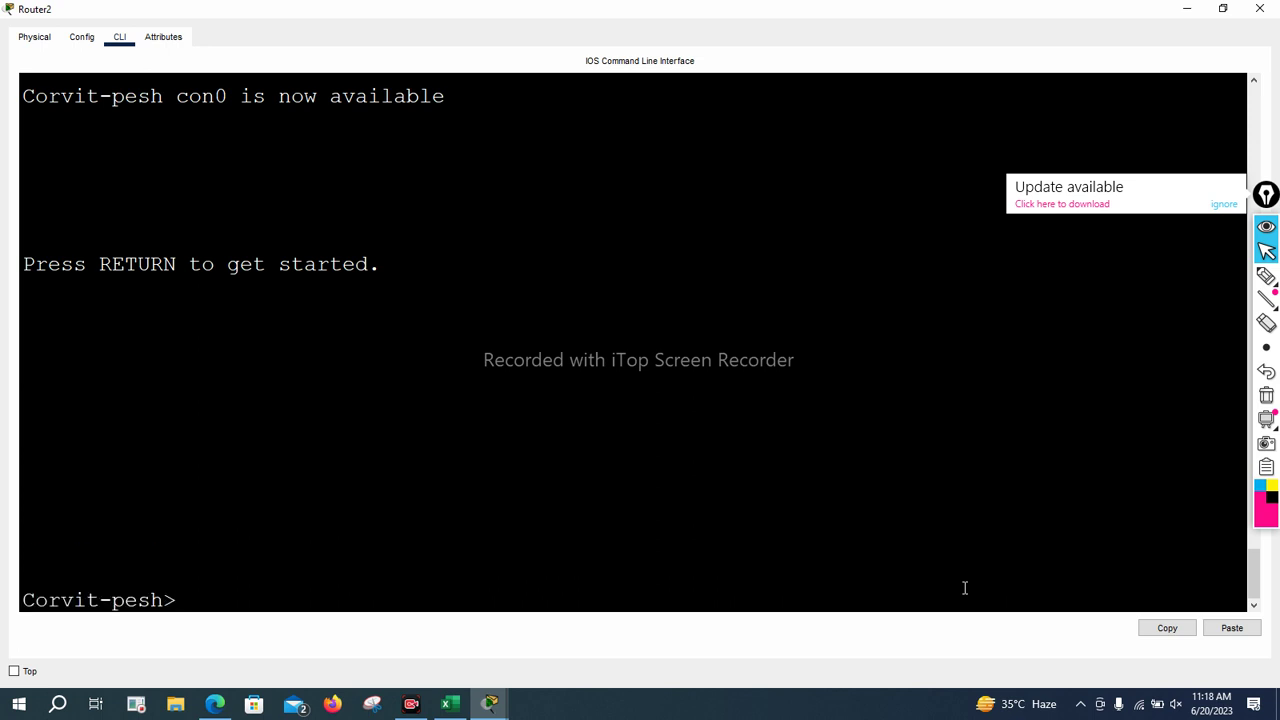
pyautogui.press('Return')
pyautogui.press('Return')
pyautogui.press('Return')
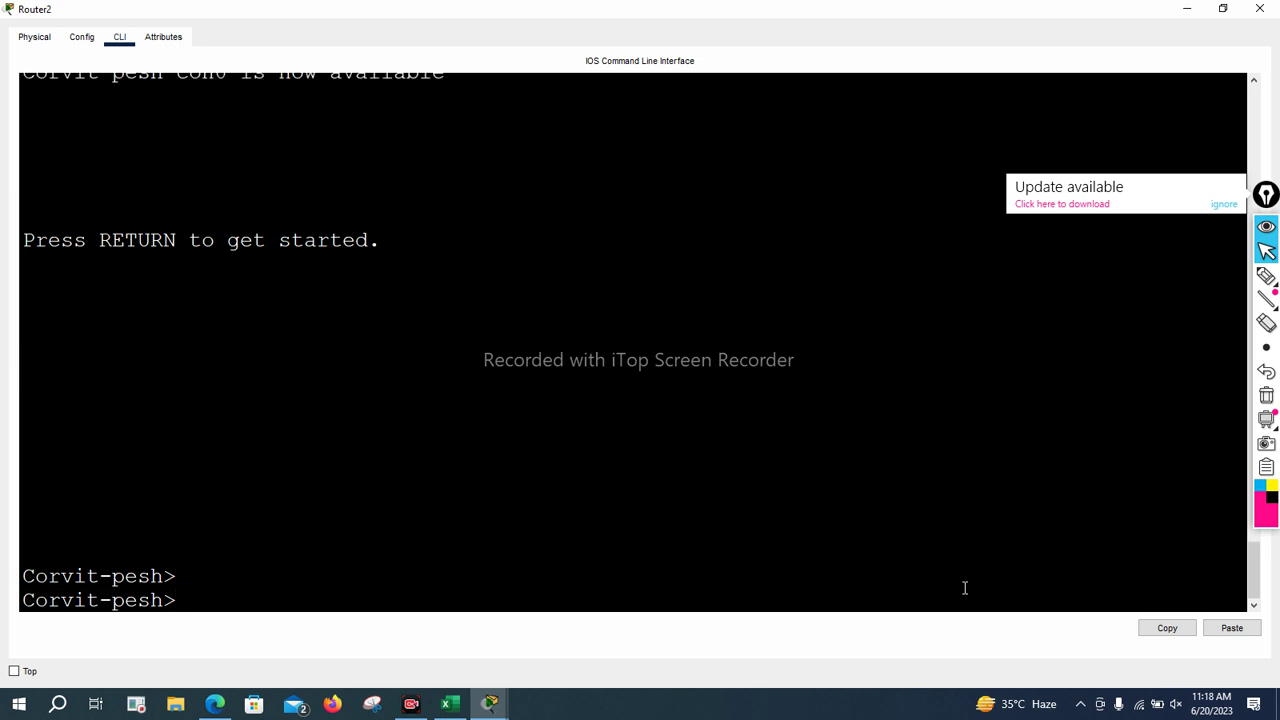
pyautogui.write('en')
pyautogui.press('Return')
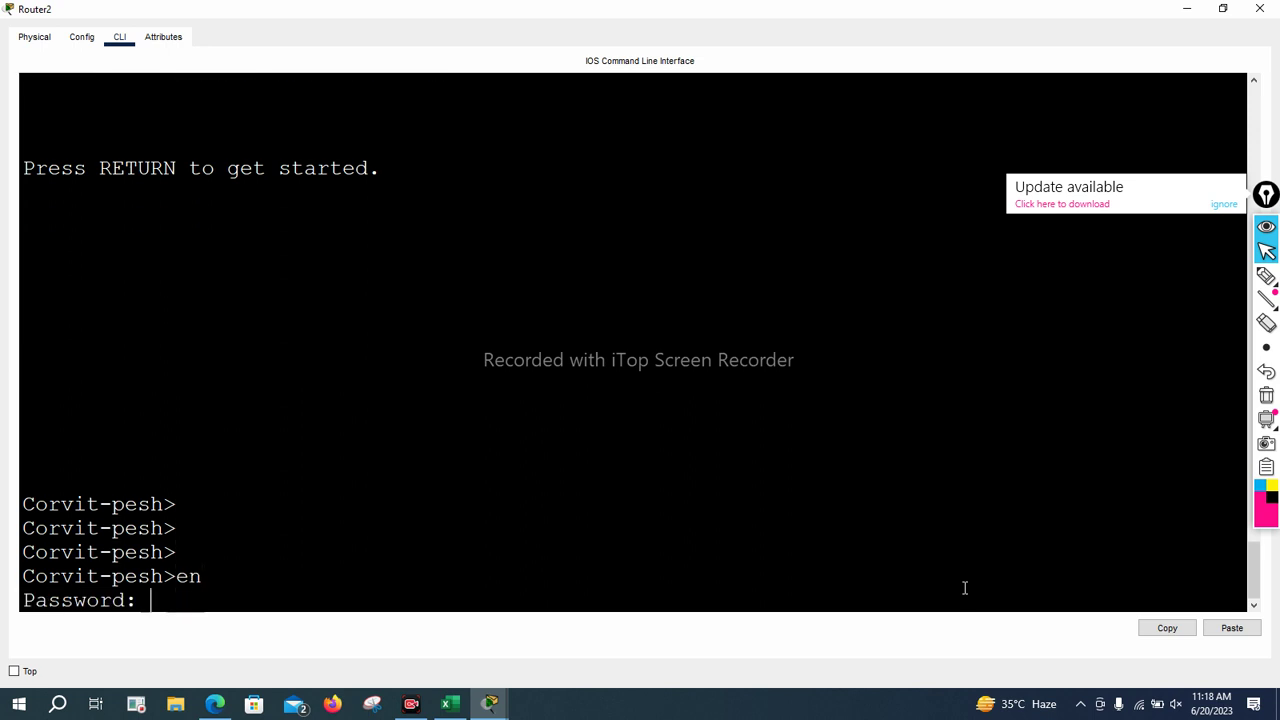
pyautogui.press('Return')
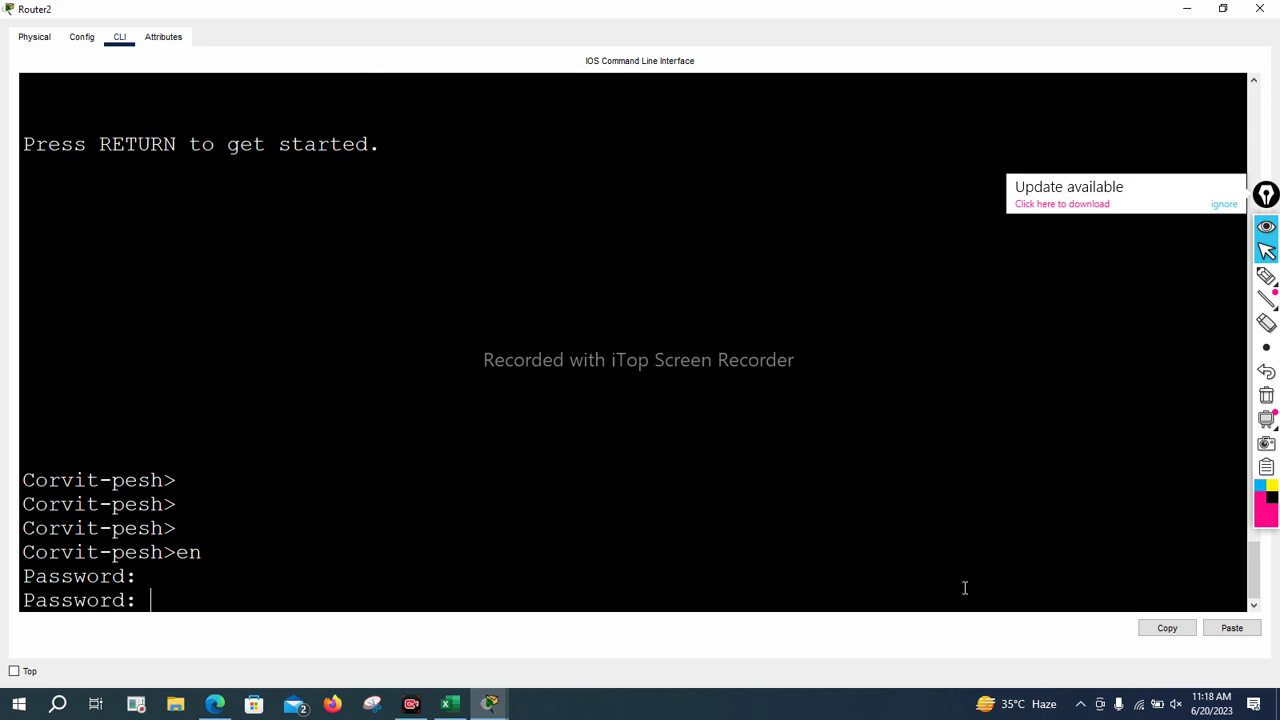
pyautogui.press('Return')
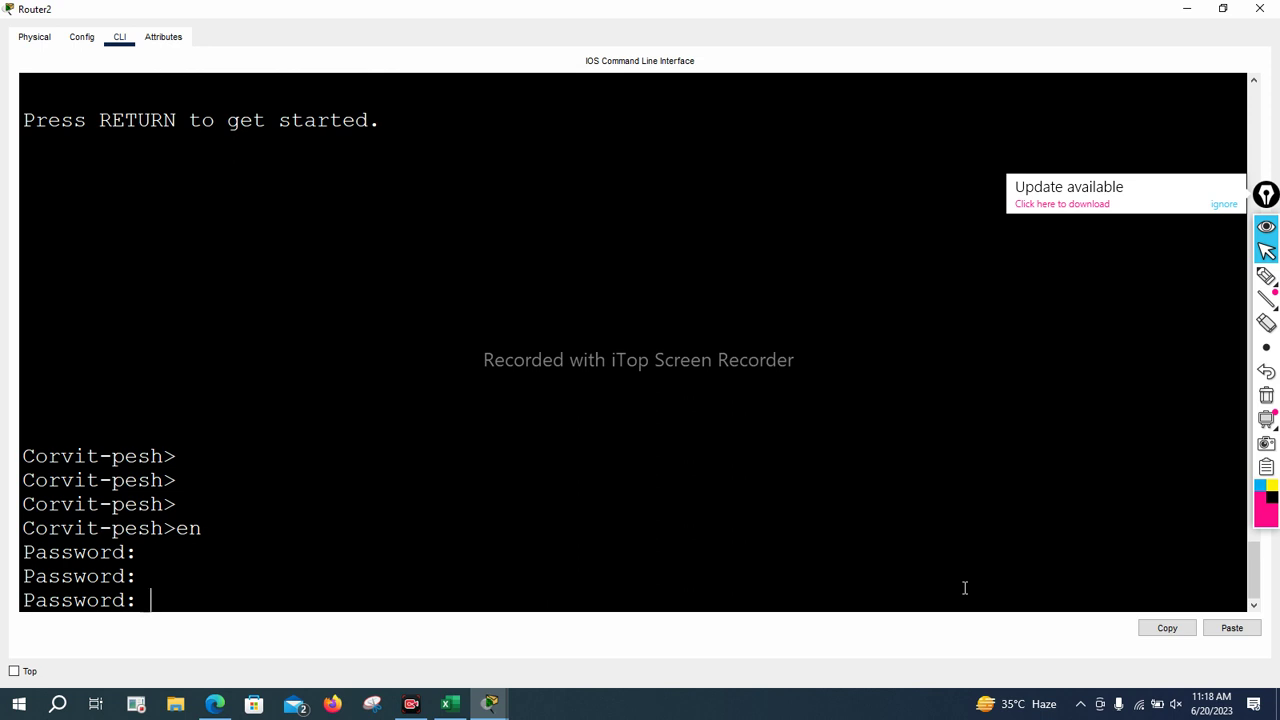
pyautogui.press('Return')
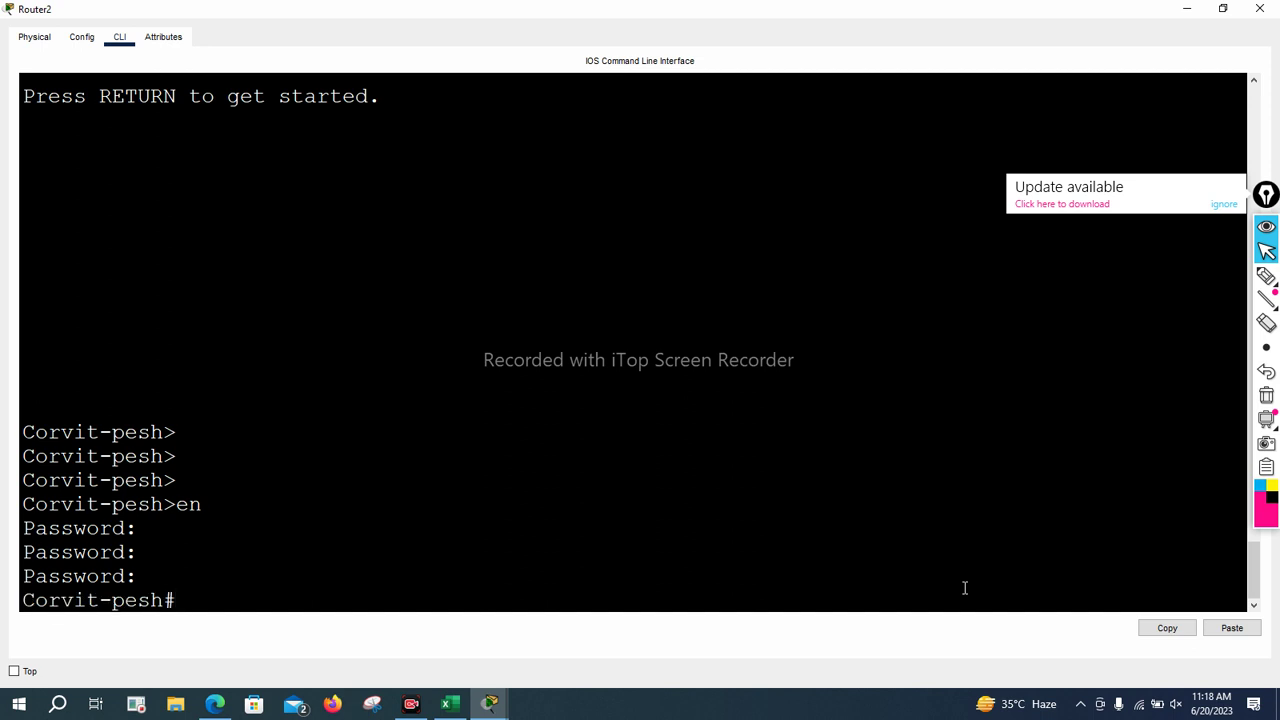
pyautogui.write('conf t')
pyautogui.press('Return')
pyautogui.press('Return')
pyautogui.press('Return')
pyautogui.press('Return')
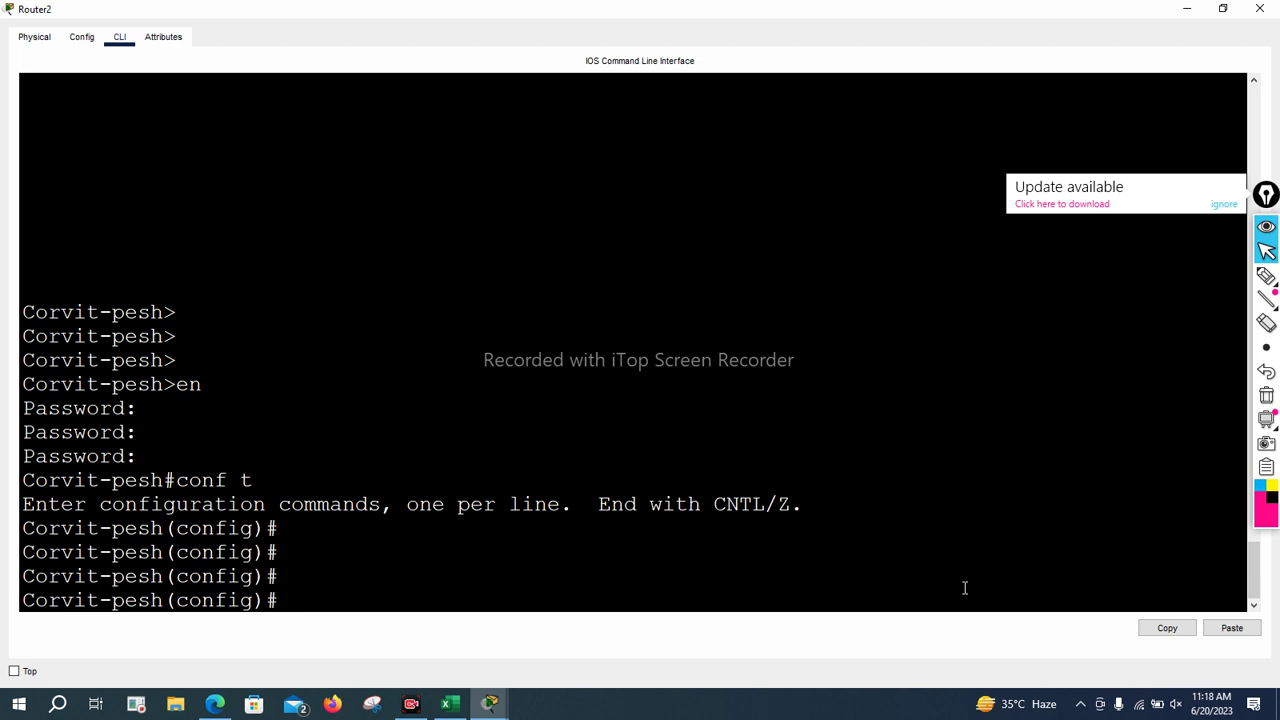
# Give console line 0 a password and enable login checking on it
pyautogui.write('lin')
pyautogui.press('Tab')
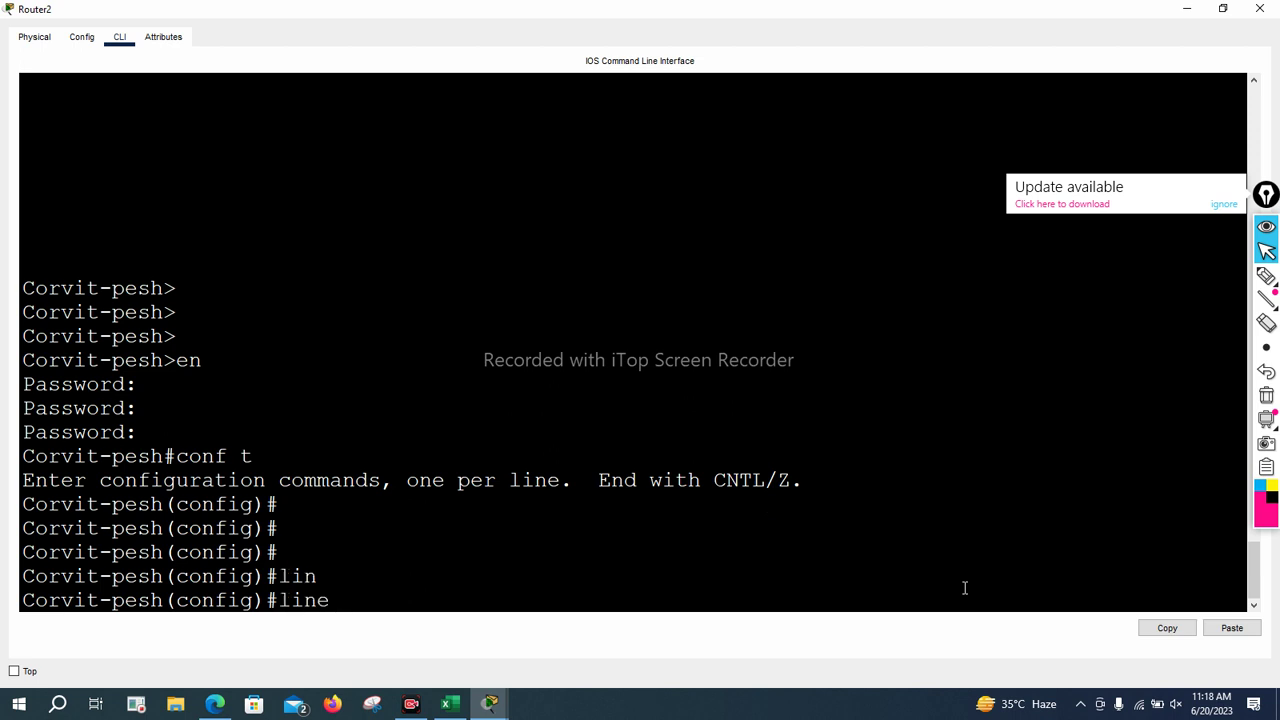
pyautogui.write('co')
pyautogui.press('Tab')
pyautogui.write('0')
pyautogui.press('Return')
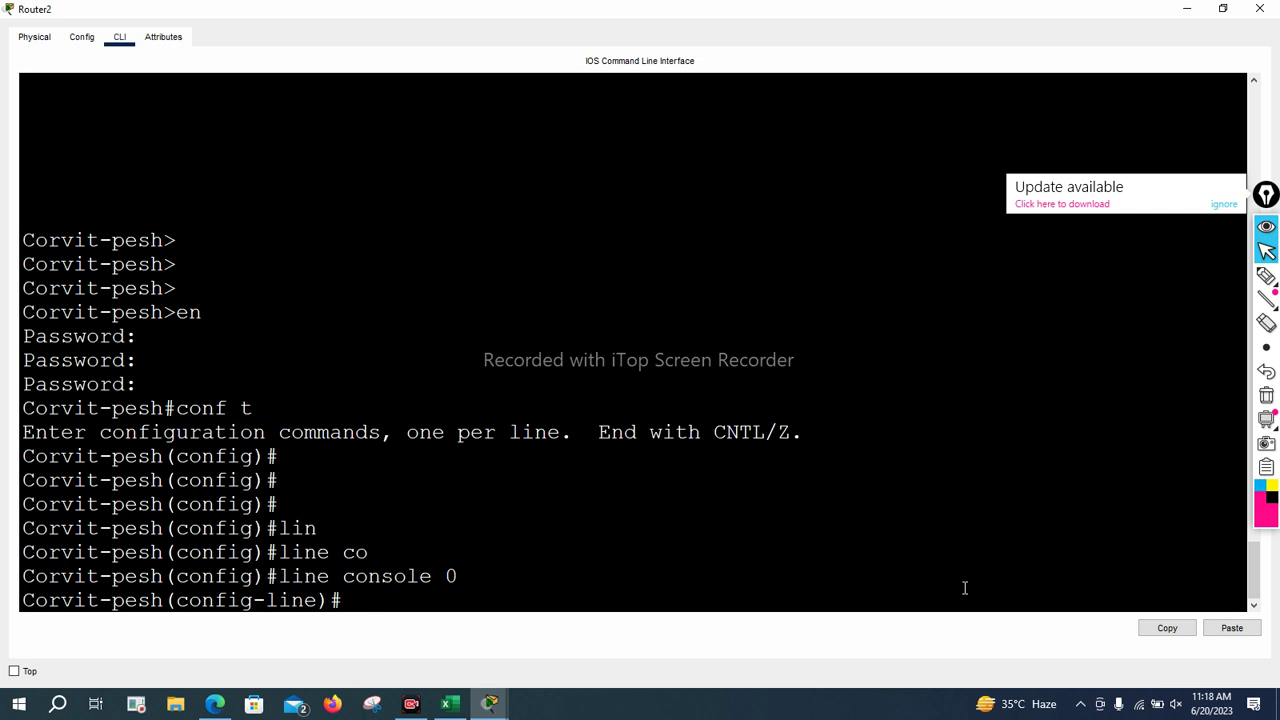
pyautogui.write('pass')
pyautogui.press('Tab')
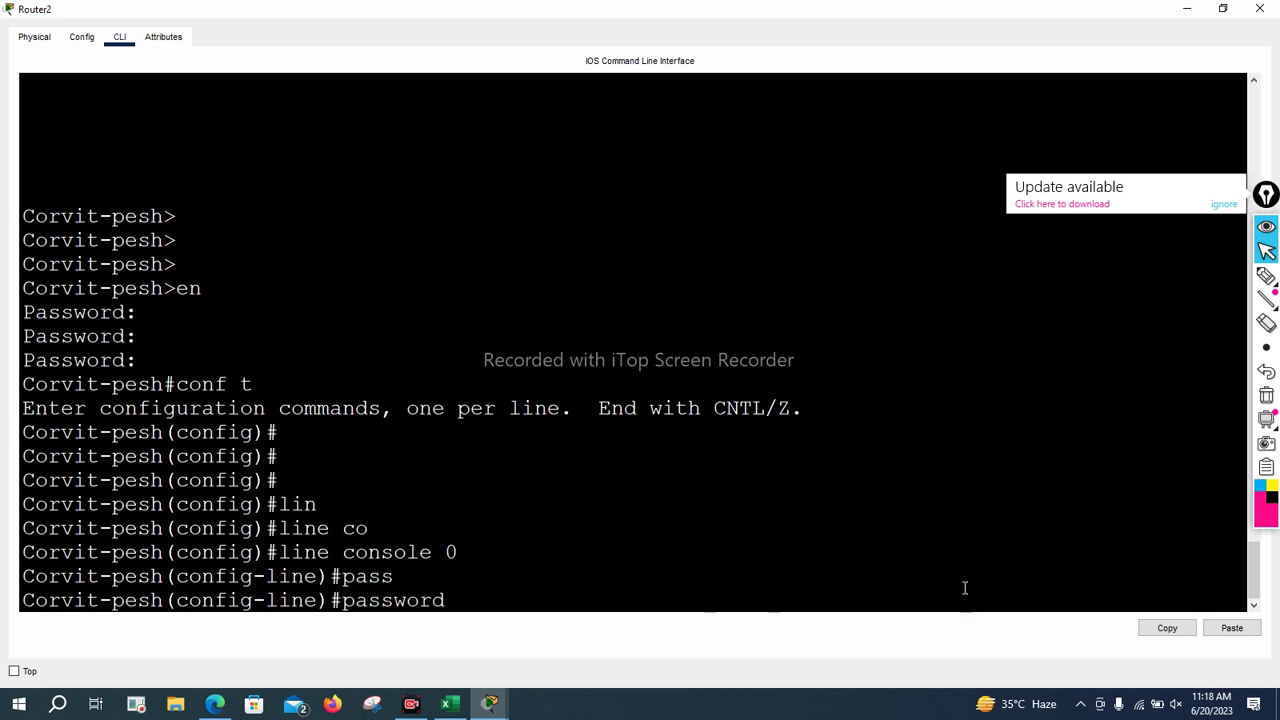
pyautogui.write('cisco2')
pyautogui.press('Return')
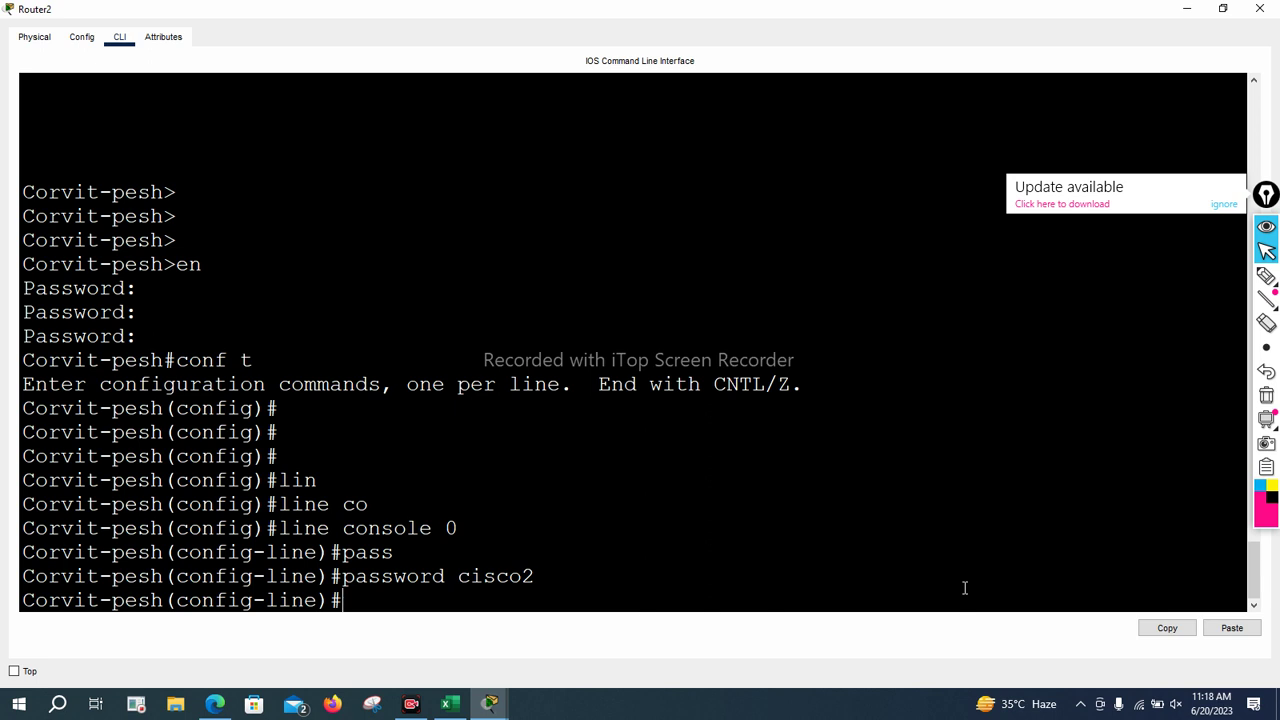
pyautogui.write('logi')
pyautogui.press('Tab')
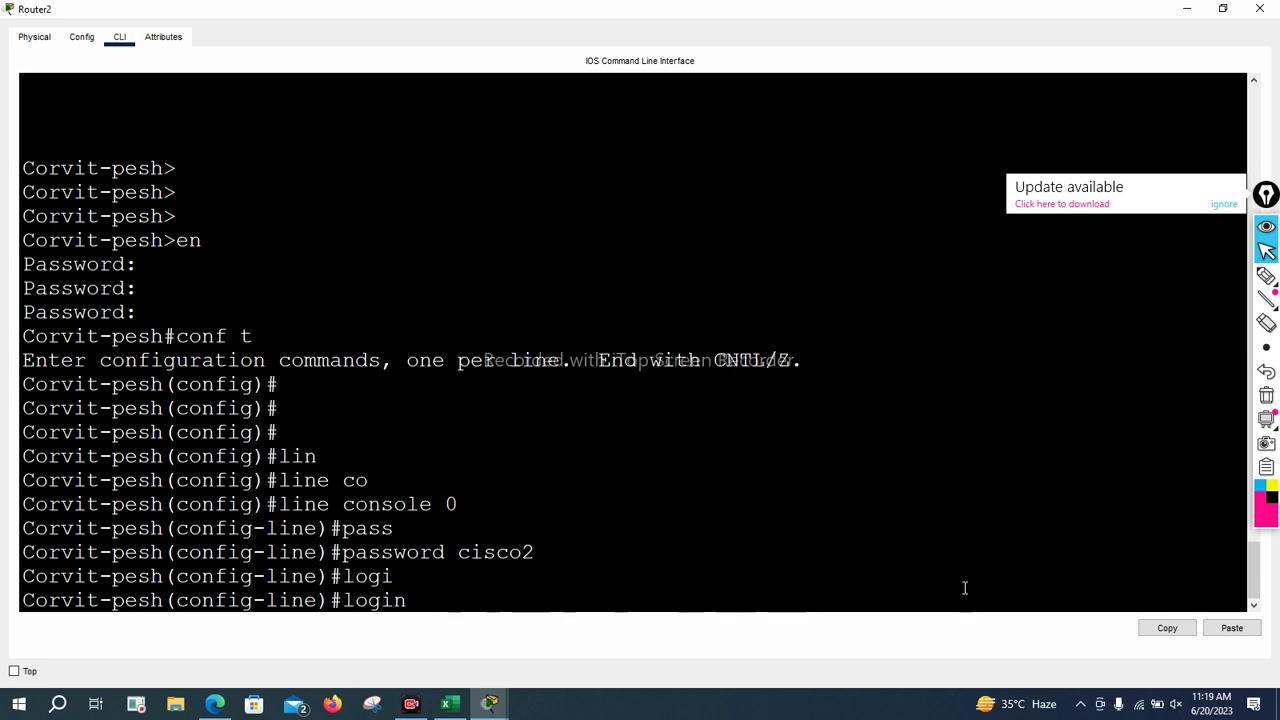
pyautogui.press('Return')
pyautogui.press('Return')
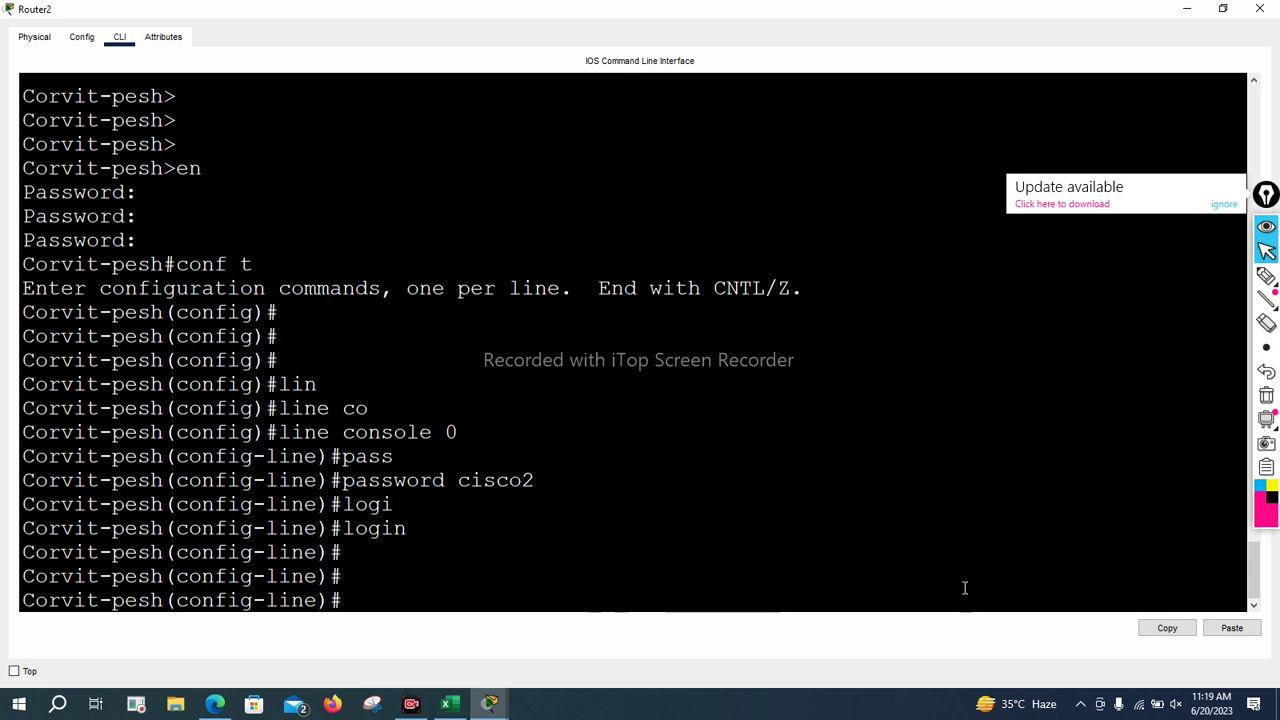
# Exit configuration mode and log out so the console prompts for the password
pyautogui.hotkey('ctrl', 'z')
pyautogui.press('Return')
pyautogui.press('Return')
pyautogui.press('Return')
pyautogui.write('logout')
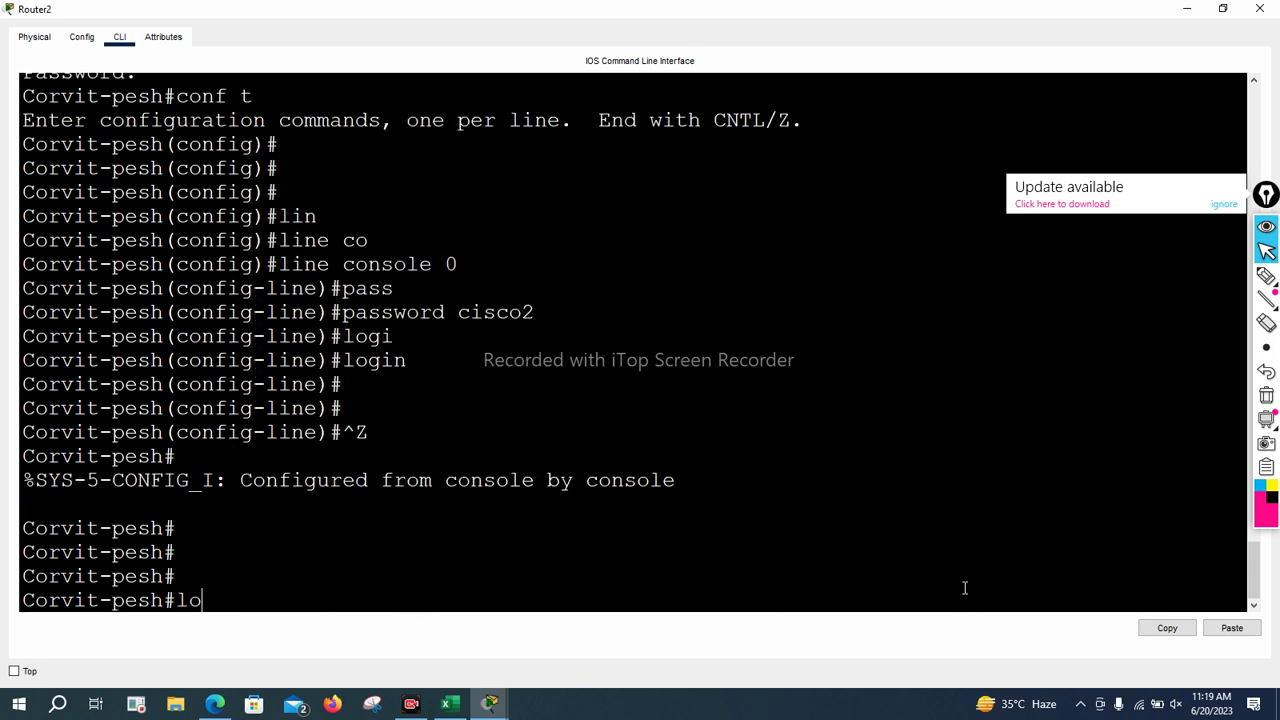
pyautogui.press('Return')
pyautogui.press('Return')
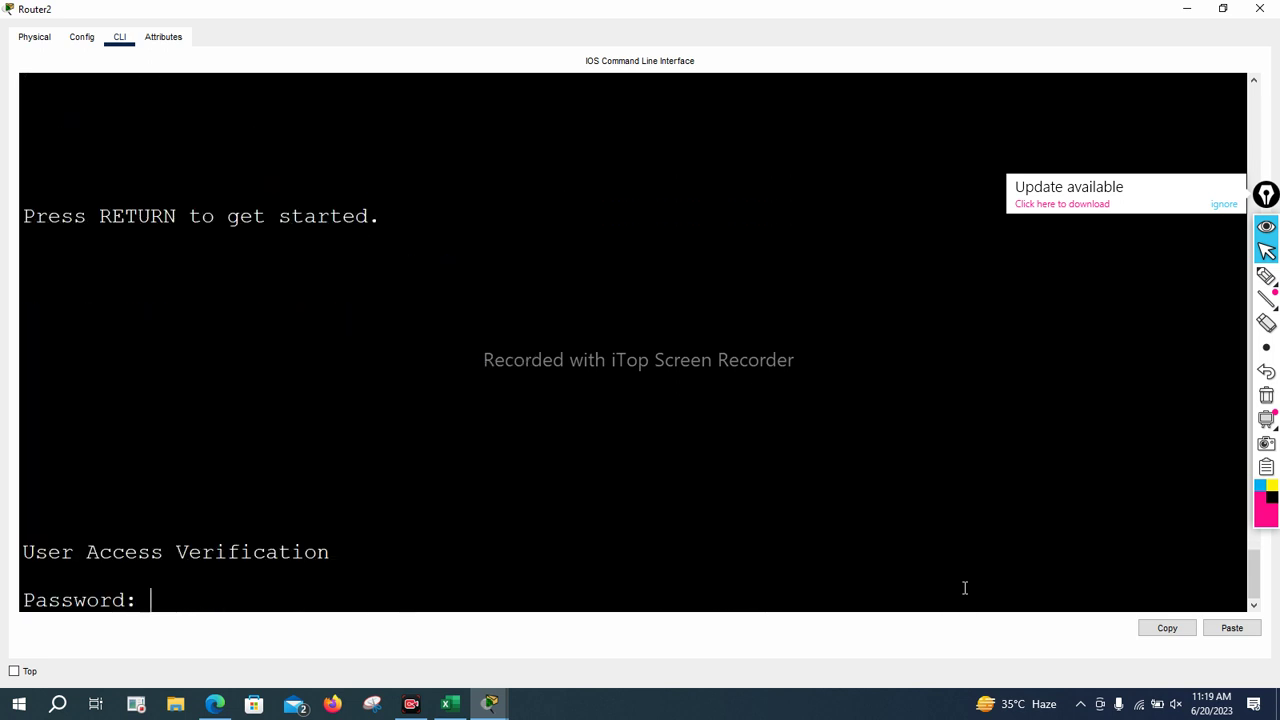
pyautogui.press('Return')
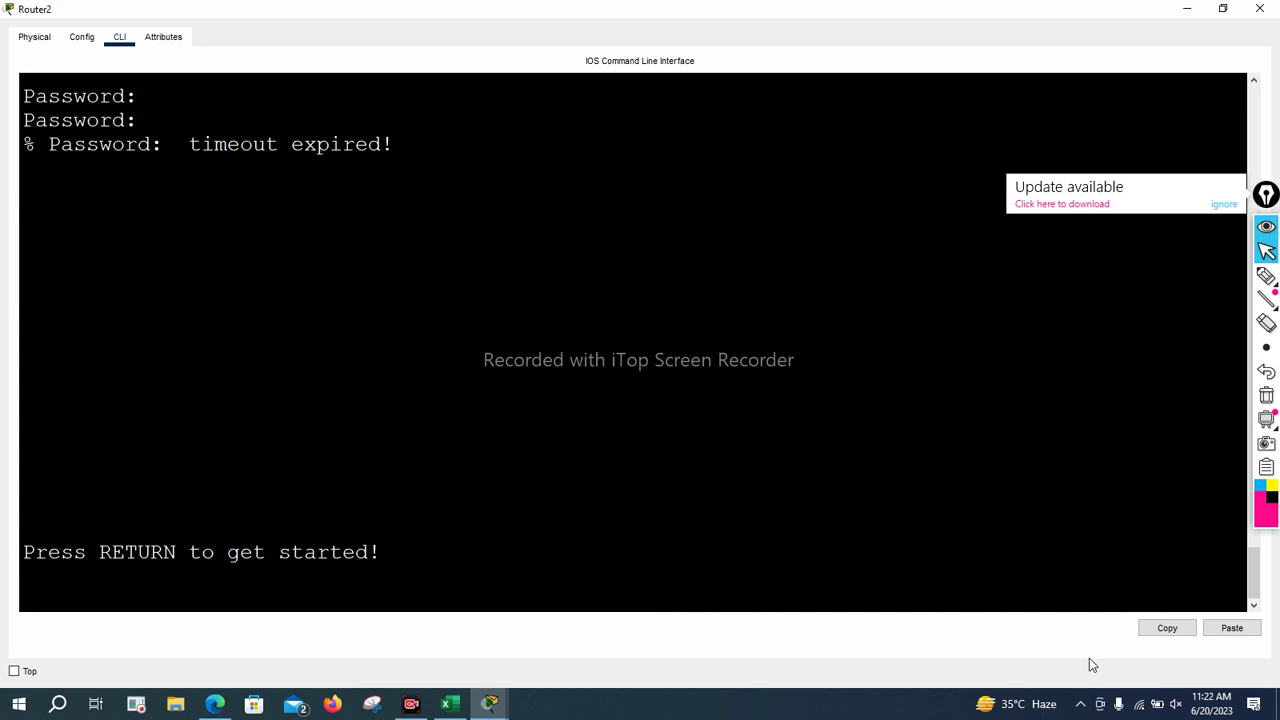
pyautogui.press('Return')
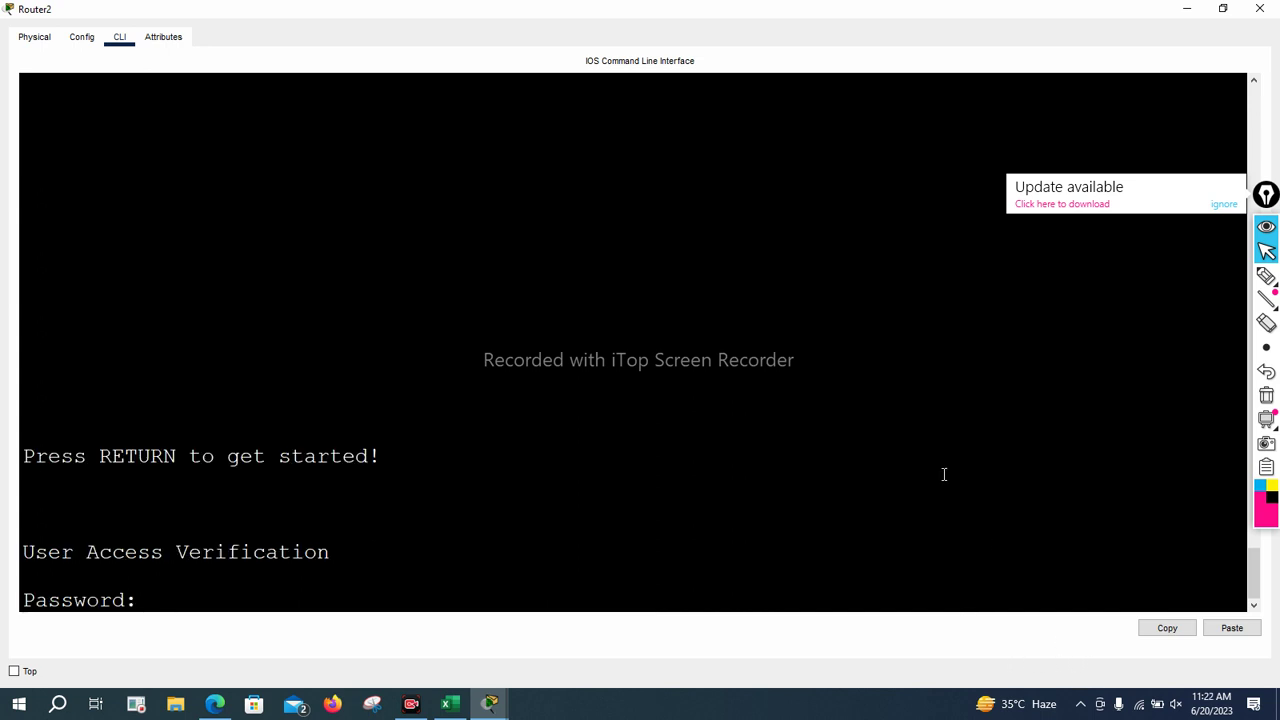
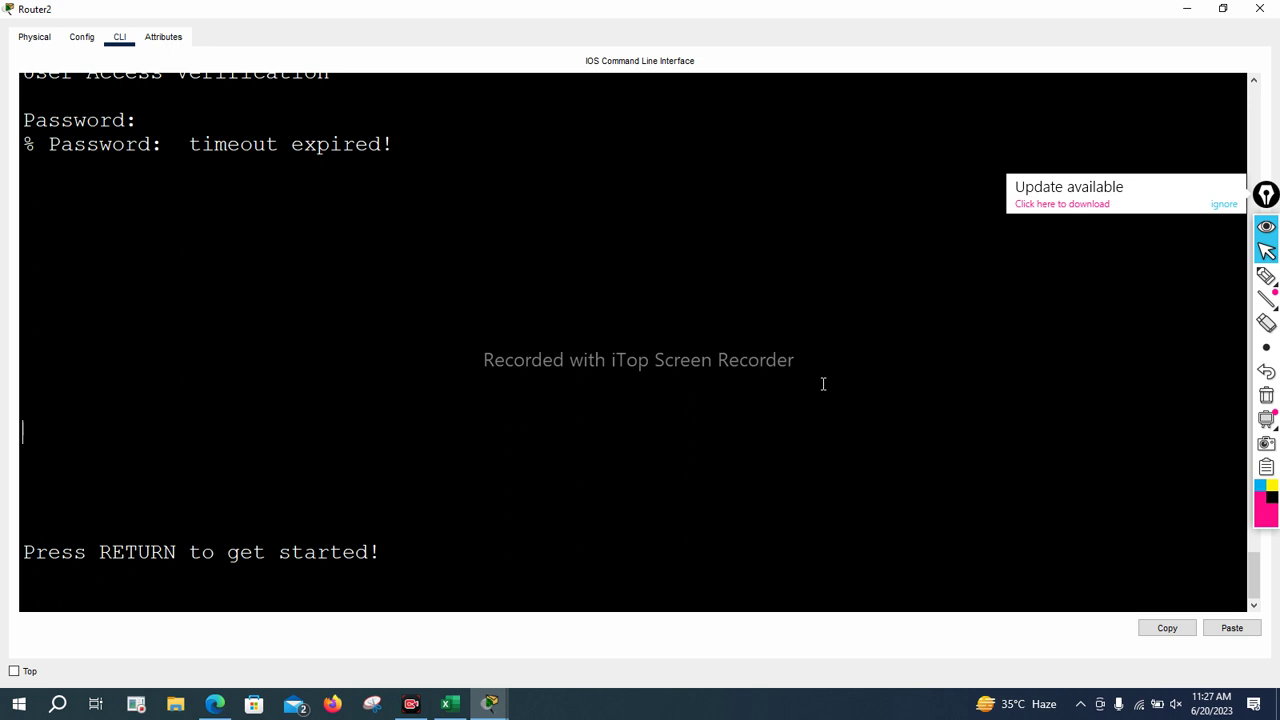
# Wake Router2's console and check the router in the enlarged Physical view
pyautogui.press('Return')
pyautogui.press('Return')
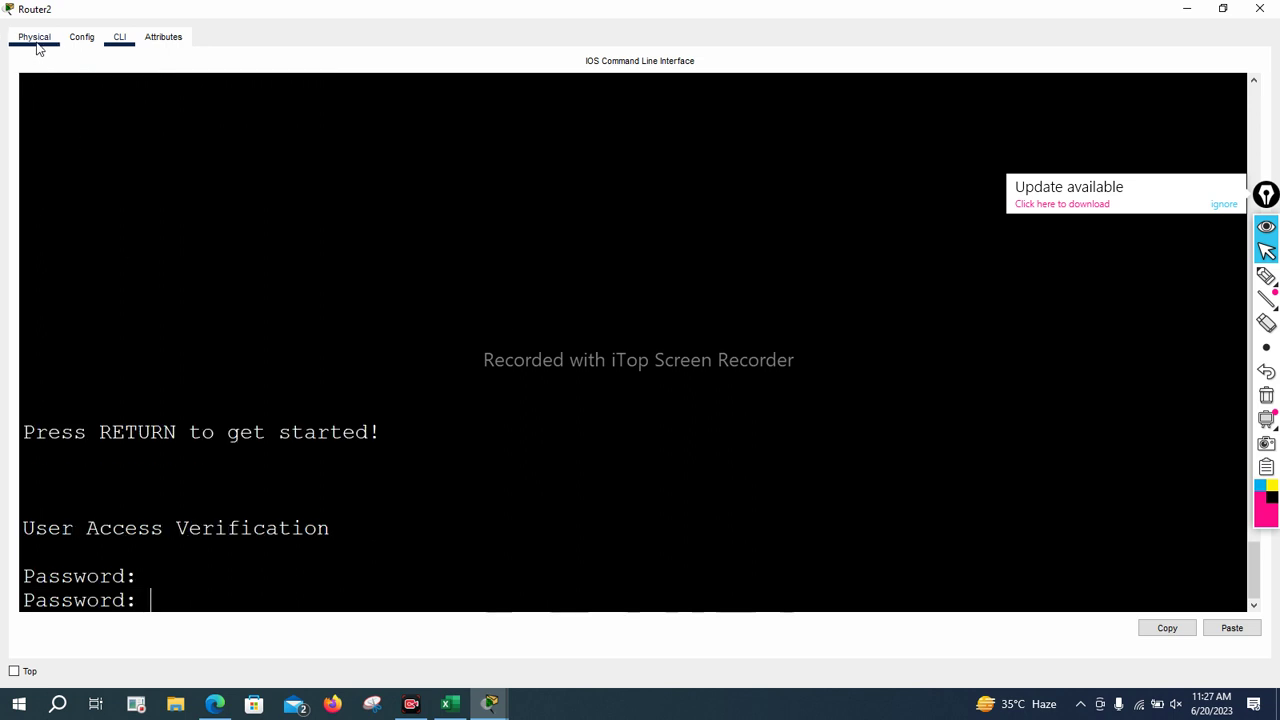
pyautogui.click(34, 37)
pyautogui.click(296, 82)
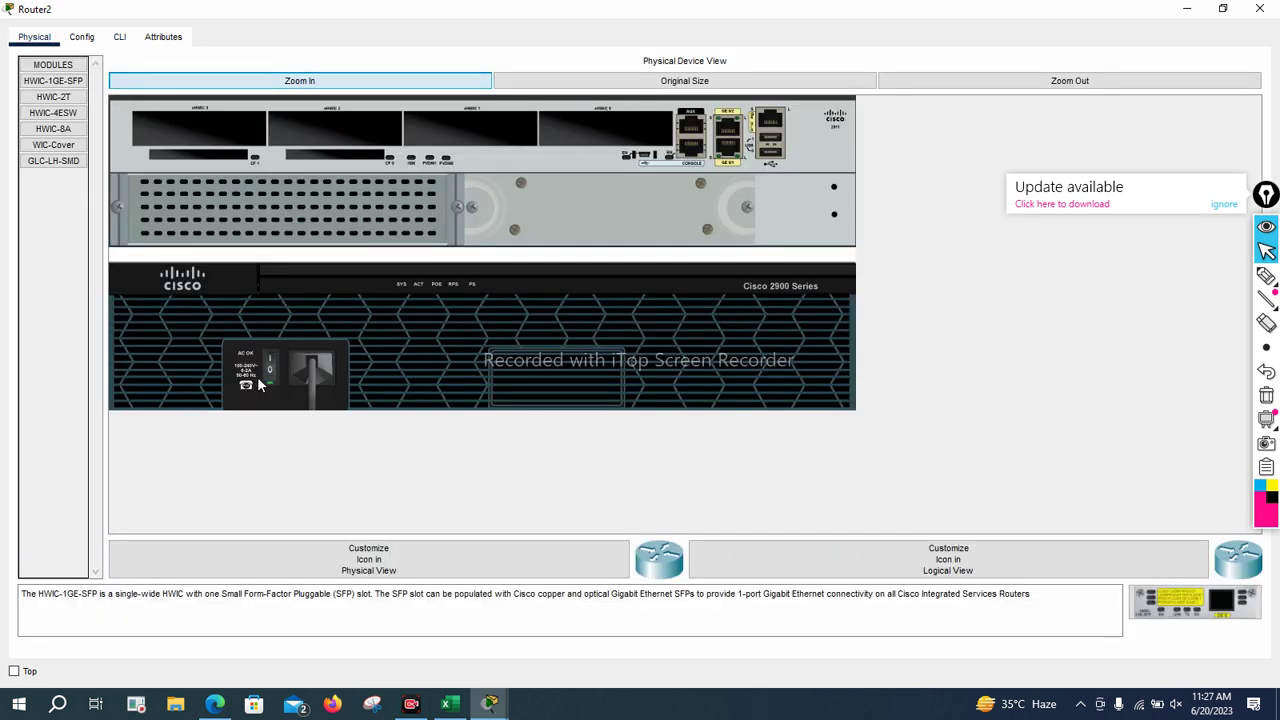
pyautogui.click(119, 37)
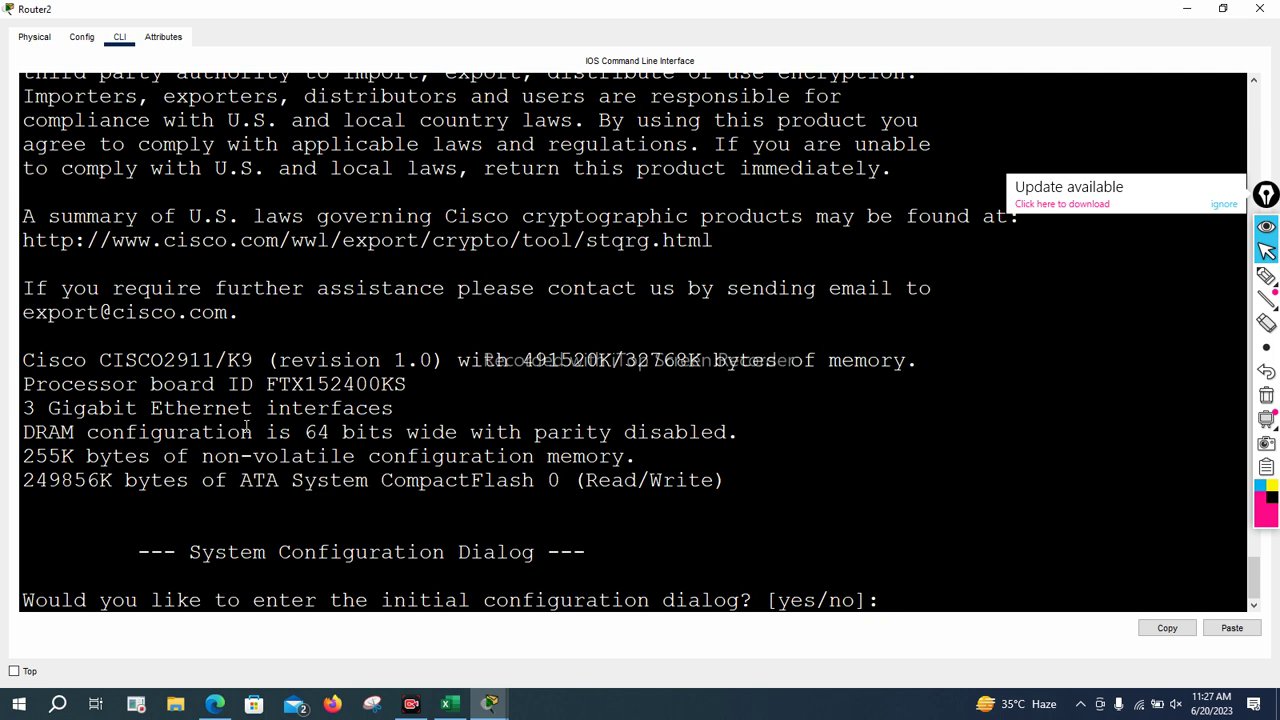
# Decline the initial configuration dialog with 'no' and reach the Router> prompt
pyautogui.write('no')
pyautogui.press('Return')
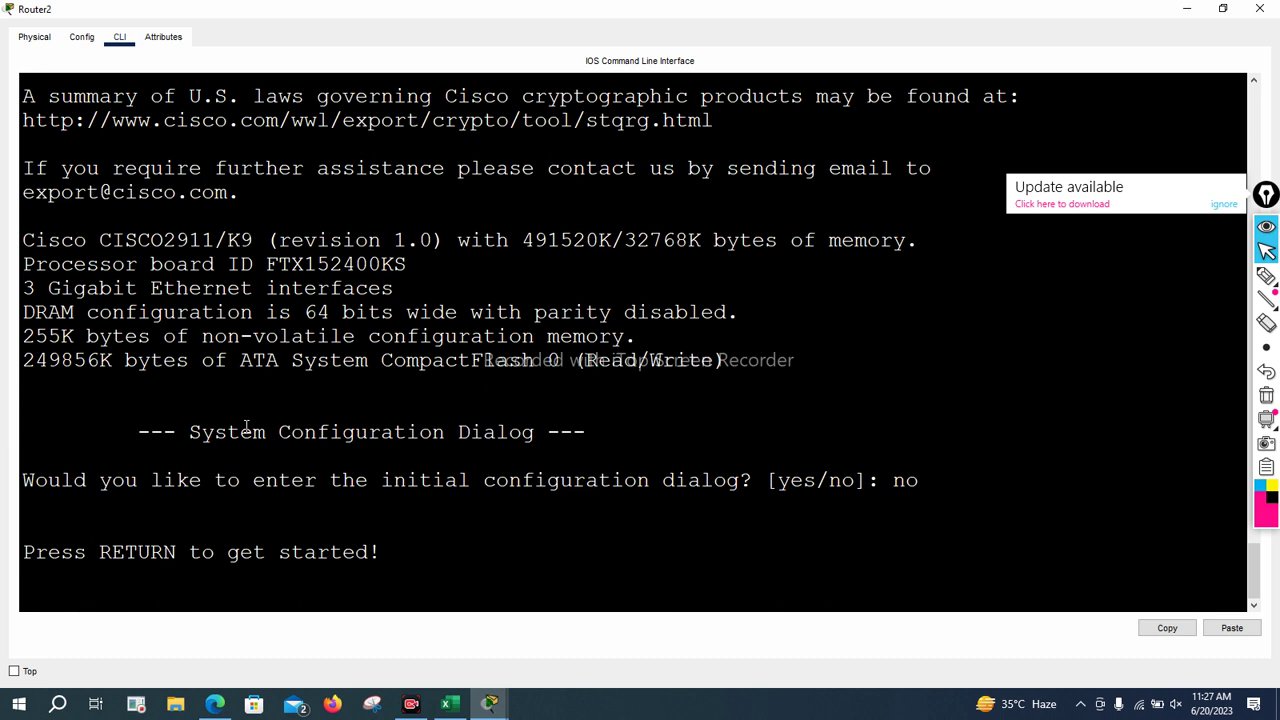
pyautogui.press('Return')
pyautogui.press('Return')
pyautogui.press('Return')
pyautogui.press('Return')
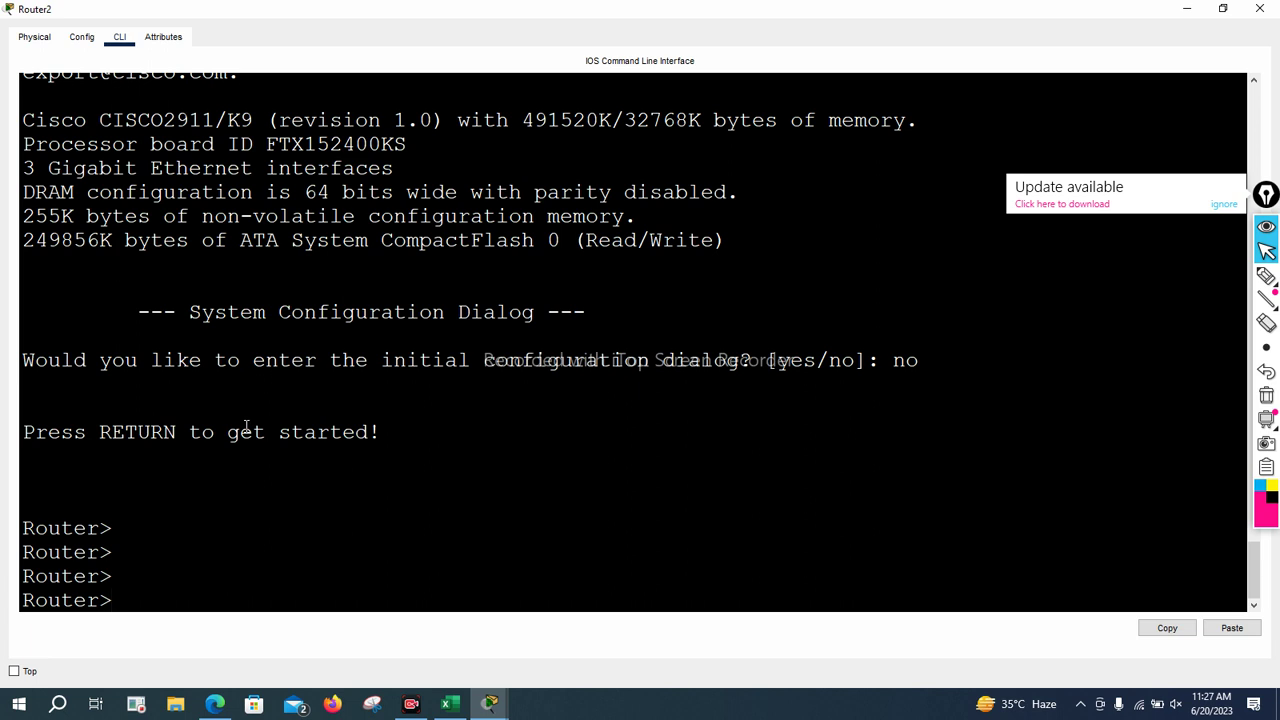
# Enter privileged exec and global configuration mode with en and conf t
pyautogui.write('en')
pyautogui.press('Return')
pyautogui.press('Return')
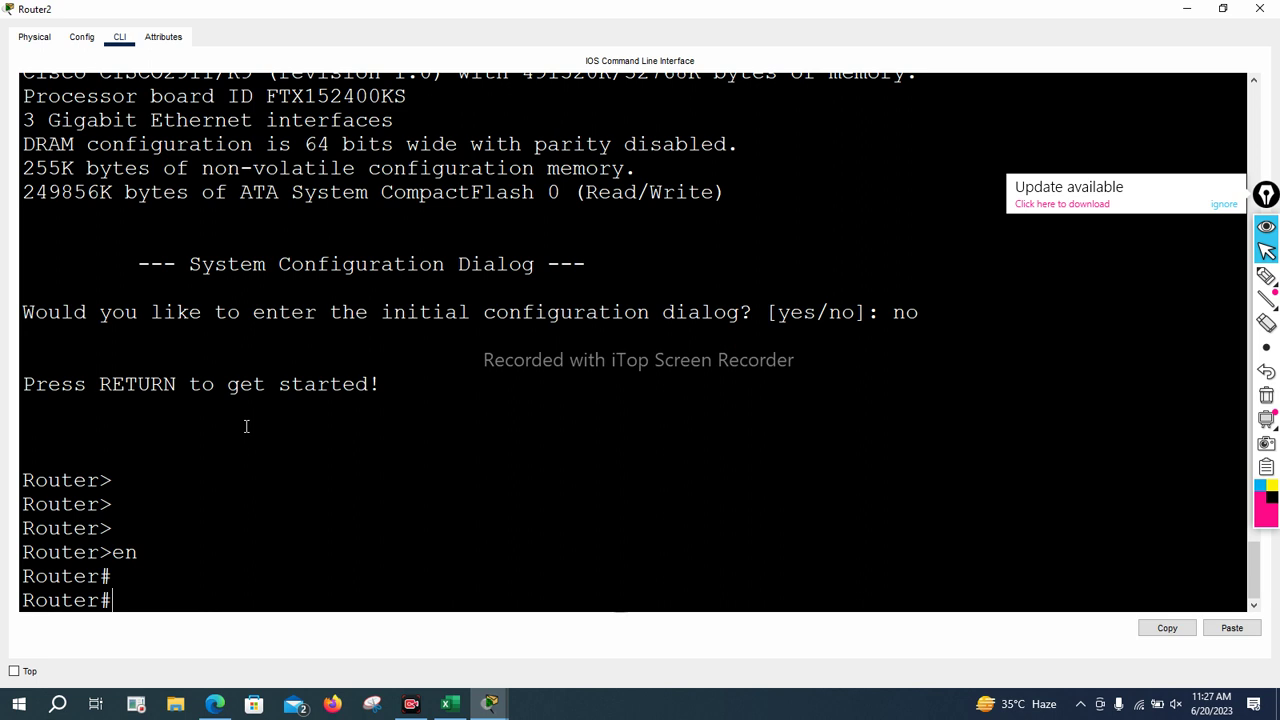
pyautogui.write('conf t')
pyautogui.press('Return')
pyautogui.press('Return')
pyautogui.press('Return')
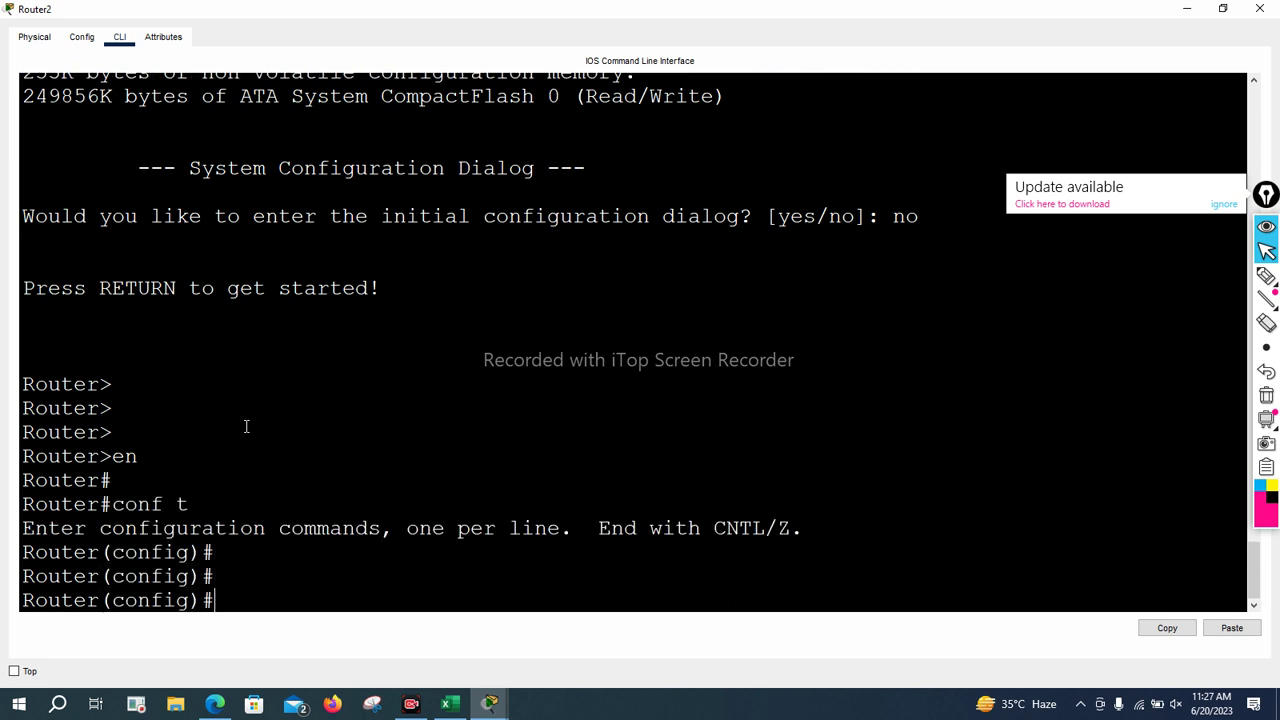
# Run the enable secret command using Tab completion, then recall it
pyautogui.write('en')
pyautogui.press('Tab')
pyautogui.write('ab')
pyautogui.press('Tab')
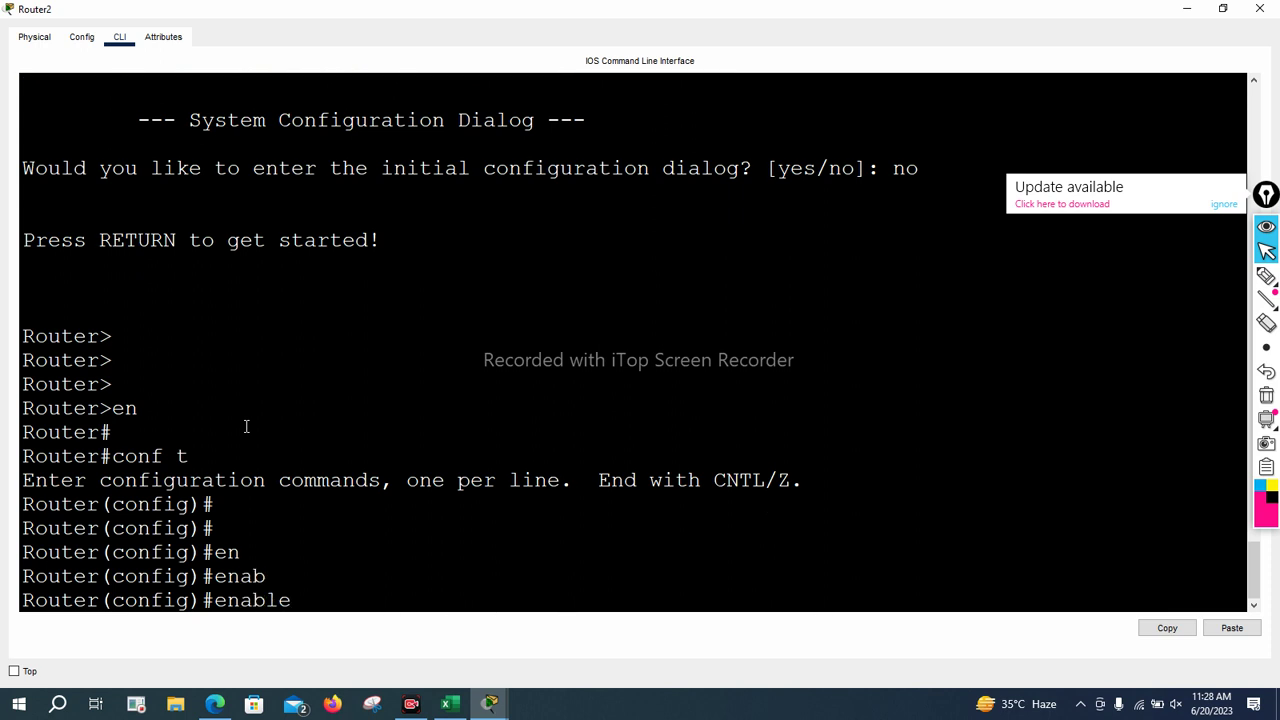
pyautogui.write('sec')
pyautogui.press('Tab')
pyautogui.press('Return')
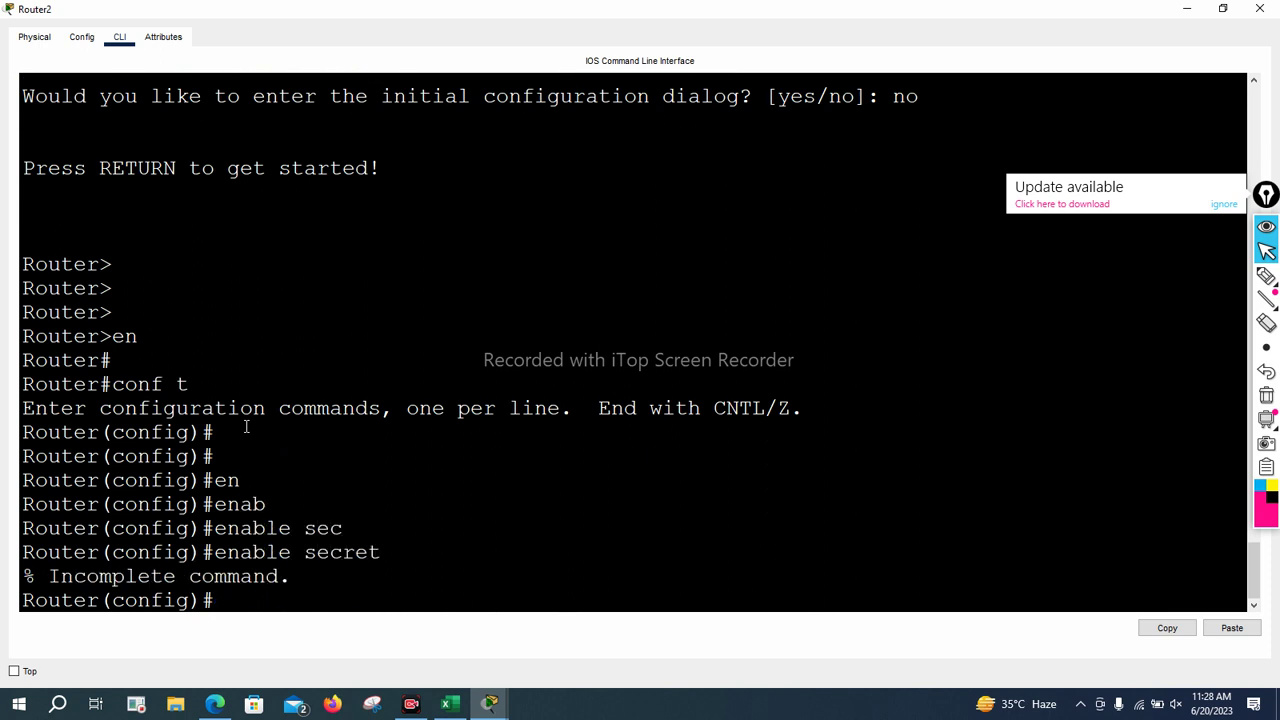
pyautogui.press('Up')
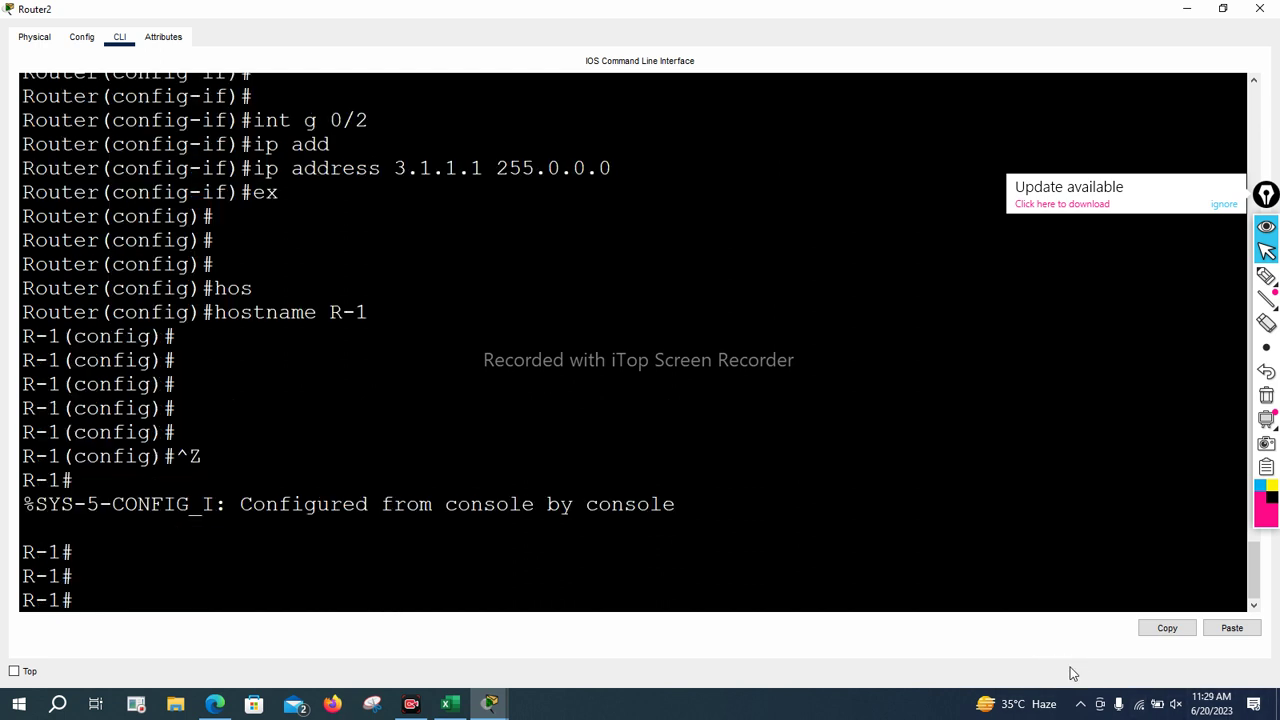
# Save the running configuration with WR
pyautogui.click(978, 554)
pyautogui.write('WR')
pyautogui.press('Return')
pyautogui.press('Return')
pyautogui.press('Return')
pyautogui.press('Return')
pyautogui.press('Return')
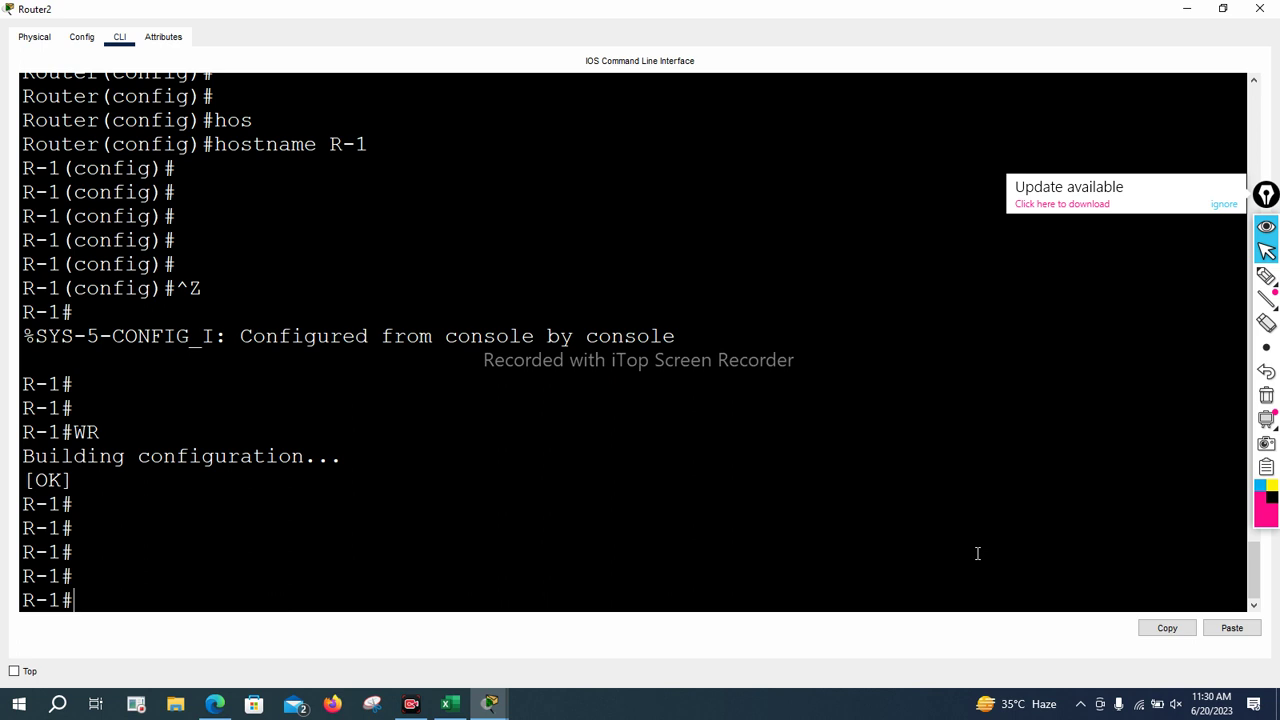
# Run show ver, page through it, and highlight the 'Configuration register is 0x2102' line
pyautogui.write('show ver')
pyautogui.press('Return')
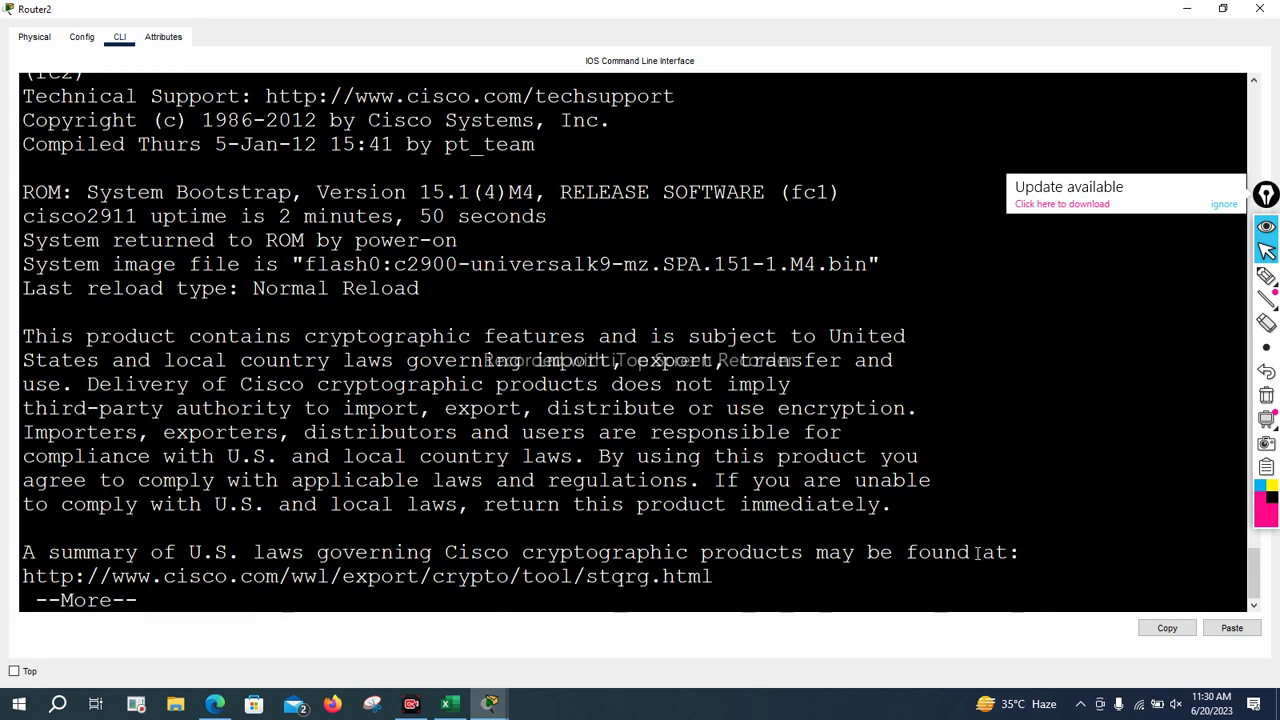
pyautogui.press('Return')
pyautogui.press('Return')
pyautogui.press('Return')
pyautogui.press('Return')
pyautogui.press('Return')
pyautogui.press('Return')
pyautogui.press('Return')
pyautogui.press('Return')
pyautogui.press('Return')
pyautogui.press('Return')
pyautogui.press('Return')
pyautogui.press('Return')
pyautogui.press('Return')
pyautogui.press('Return')
pyautogui.press('Return')
pyautogui.press('Return')
pyautogui.press('Return')
pyautogui.press('Return')
pyautogui.press('Return')
pyautogui.press('Return')
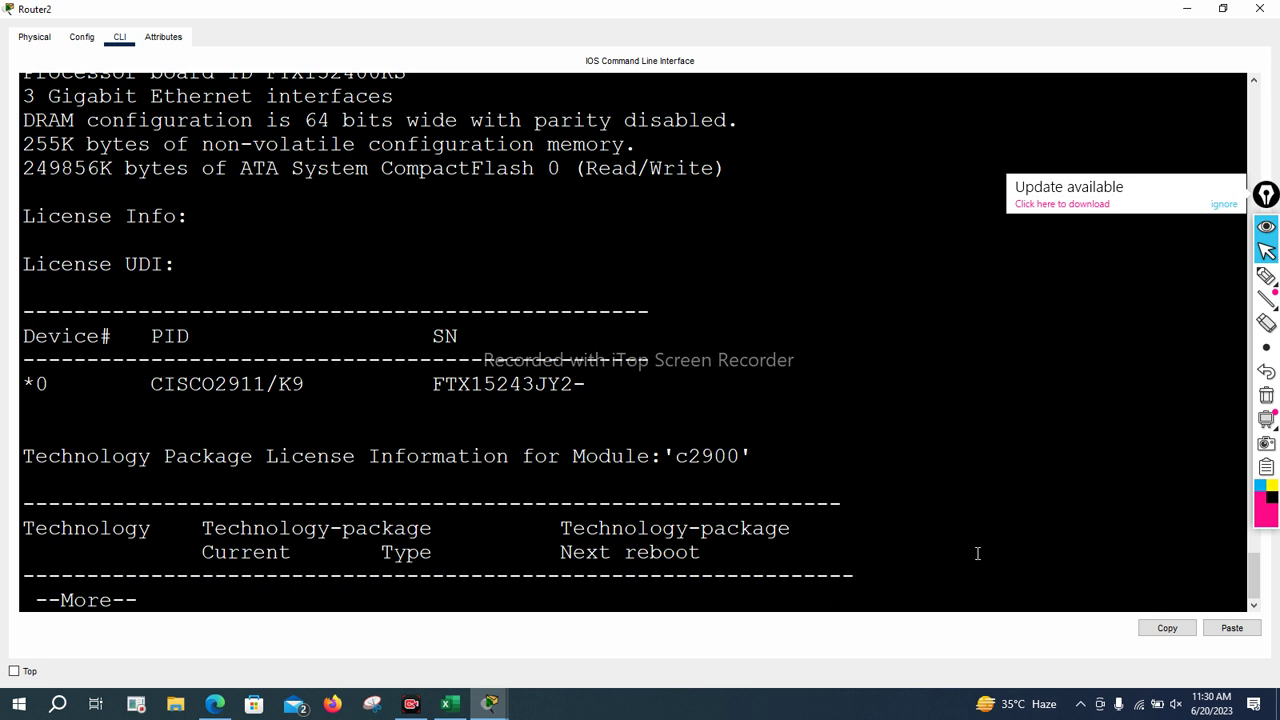
pyautogui.press('Return')
pyautogui.press('Return')
pyautogui.press('Return')
pyautogui.press('Return')
pyautogui.press('Return')
pyautogui.press('Return')
pyautogui.press('Return')
pyautogui.press('Return')
pyautogui.press('Return')
pyautogui.press('Return')
pyautogui.press('Return')
pyautogui.press('Return')
pyautogui.press('Return')
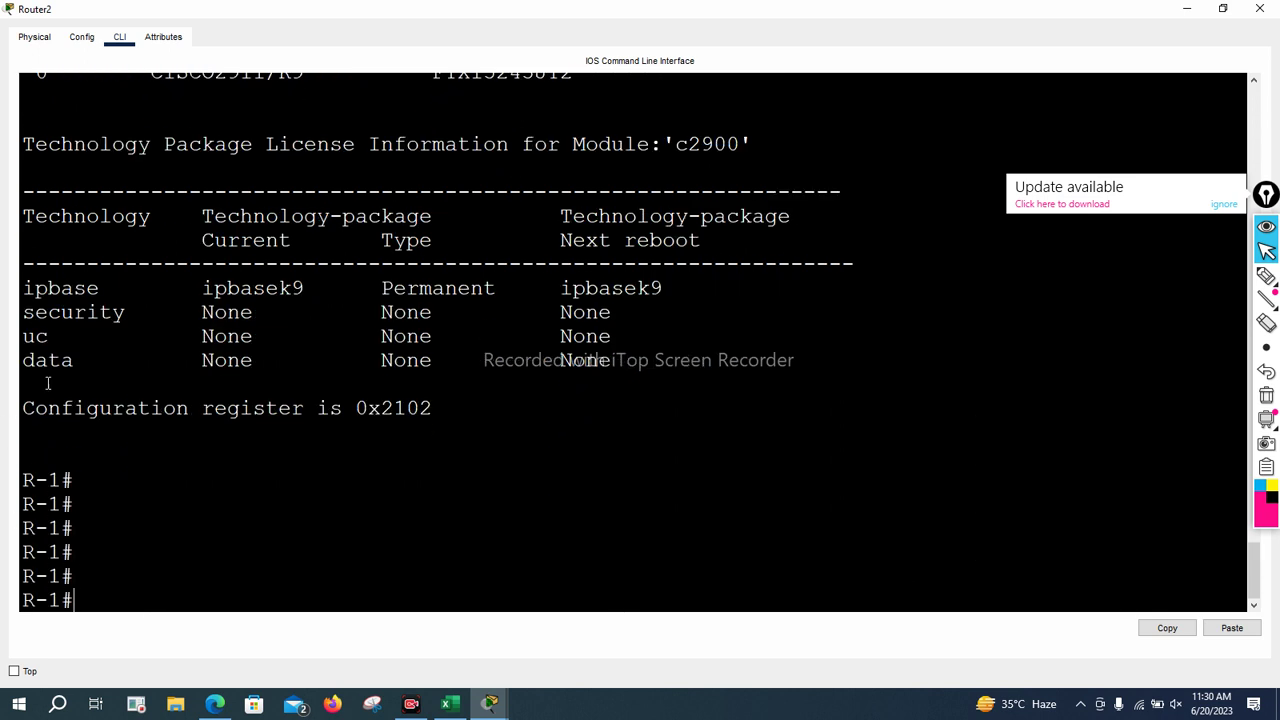
pyautogui.moveTo(23, 410); pyautogui.dragTo(443, 417)
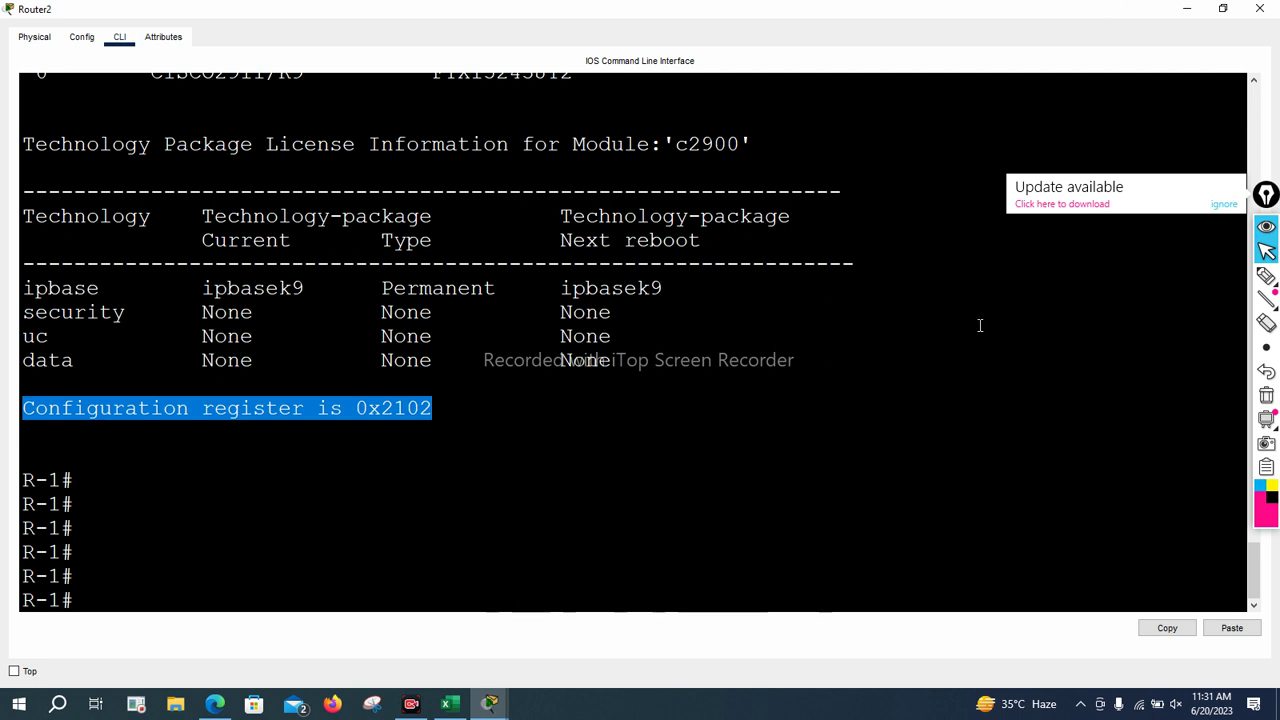
# Enter 0xABCD at the R-1# prompt, then type 0X2102 at the next prompt
pyautogui.click(465, 555)
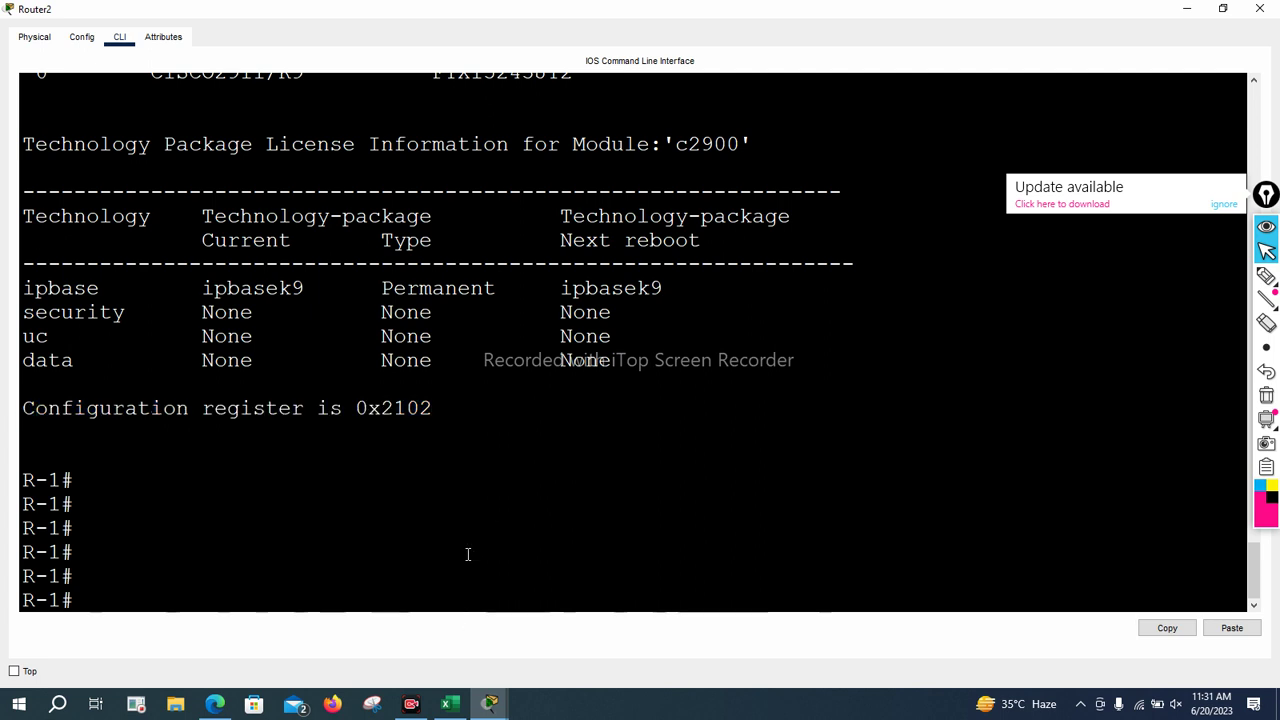
pyautogui.write('0x')
pyautogui.write('ABCSD')
pyautogui.press('BackSpace')
pyautogui.press('BackSpace')
pyautogui.write('D')
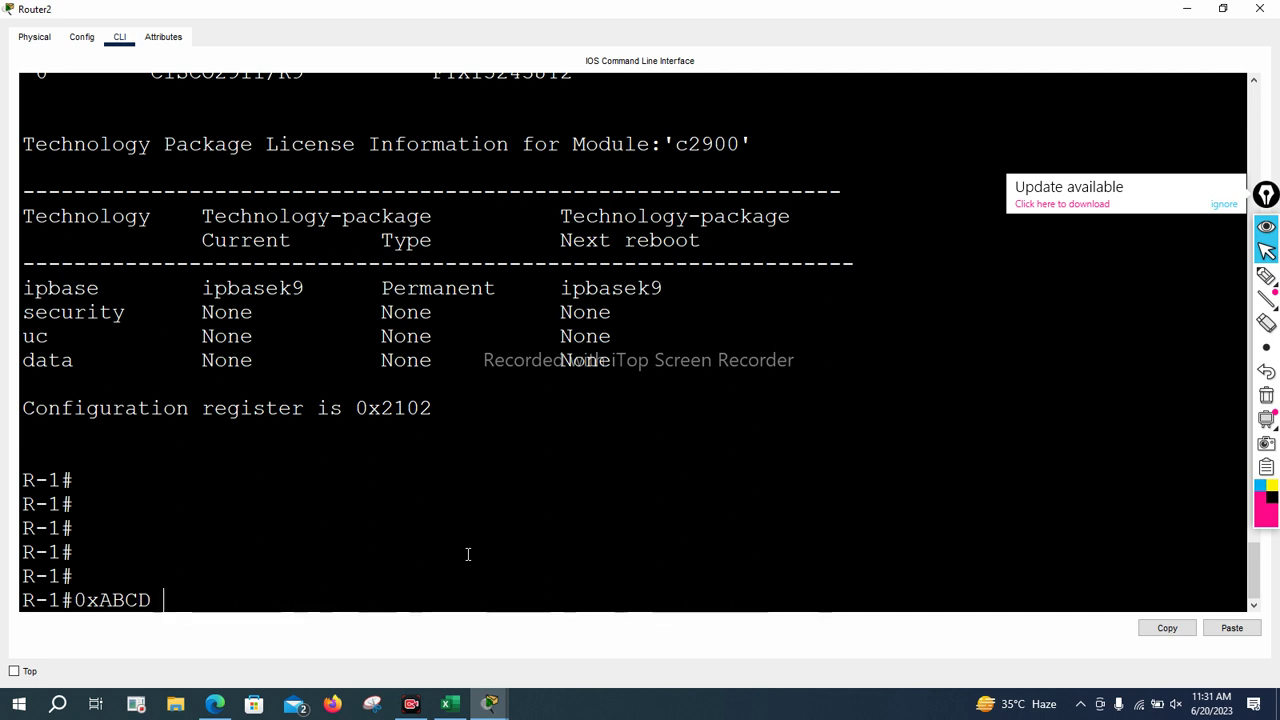
pyautogui.press('Return')
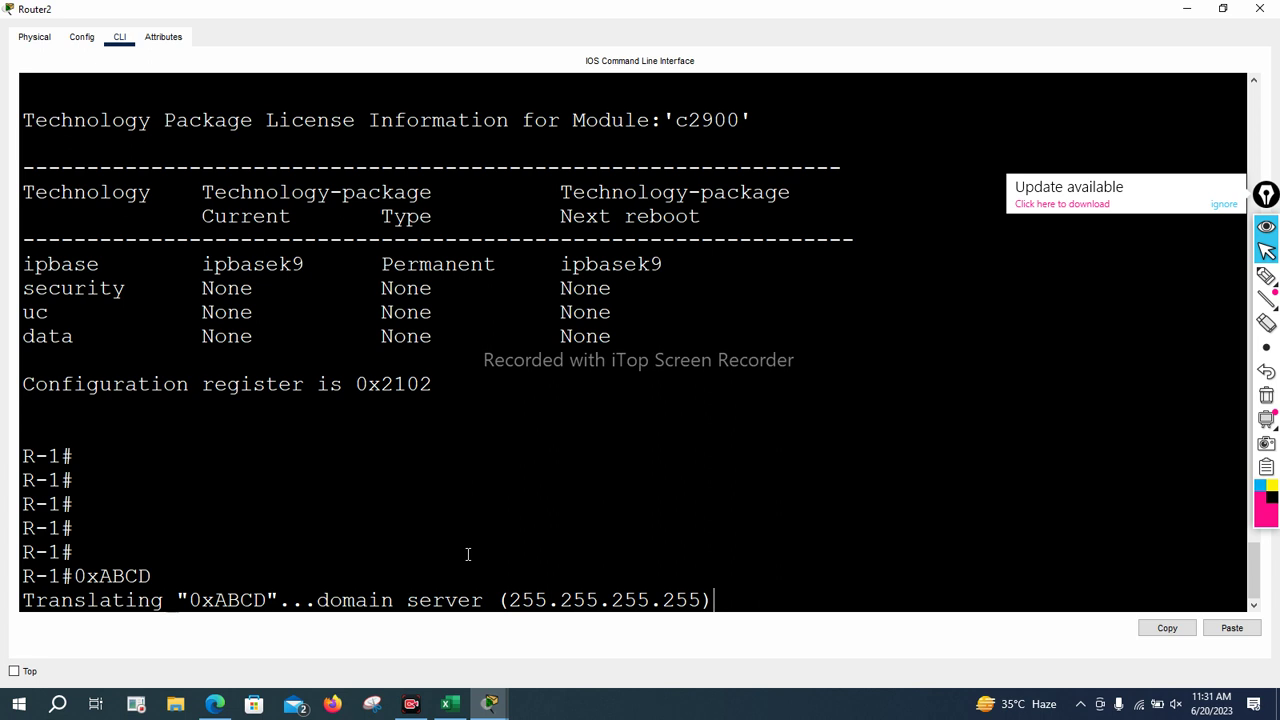
pyautogui.write('0X')
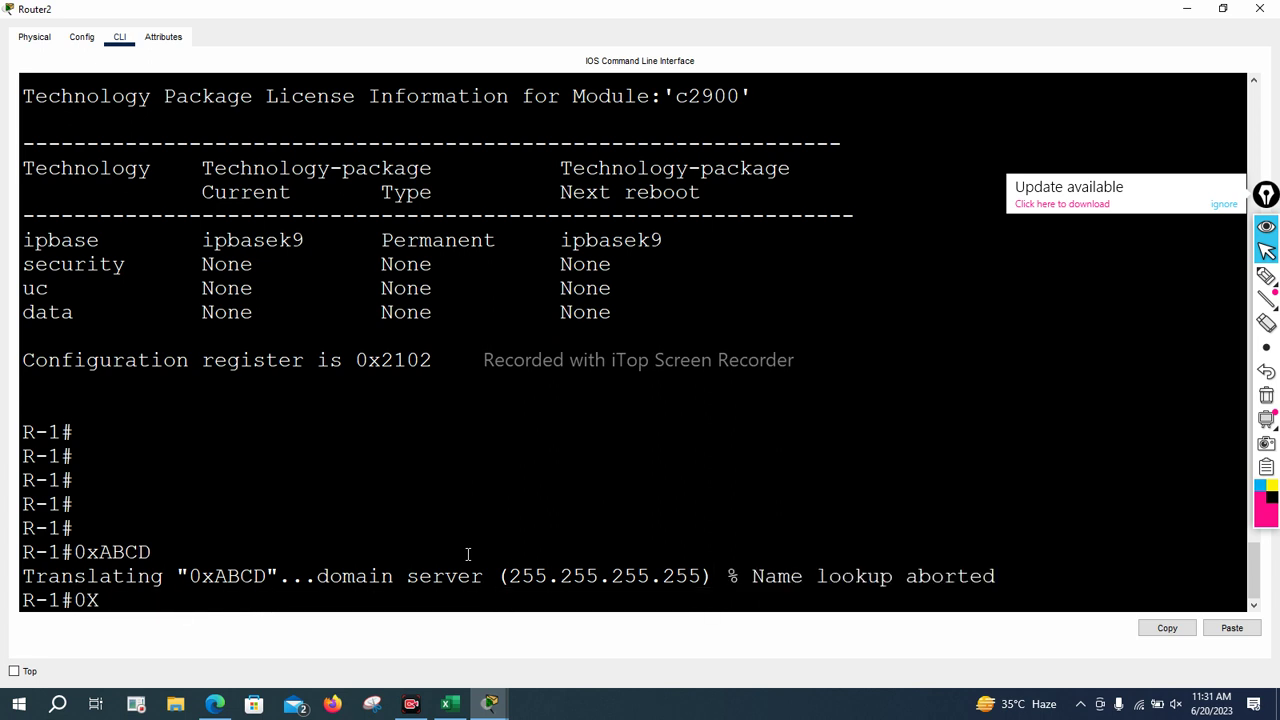
pyautogui.write('2102')
# Bring up Cisco's configuration-register page in Edge and scroll through the register table
pyautogui.moveTo(225, 700)
pyautogui.click(241, 662)
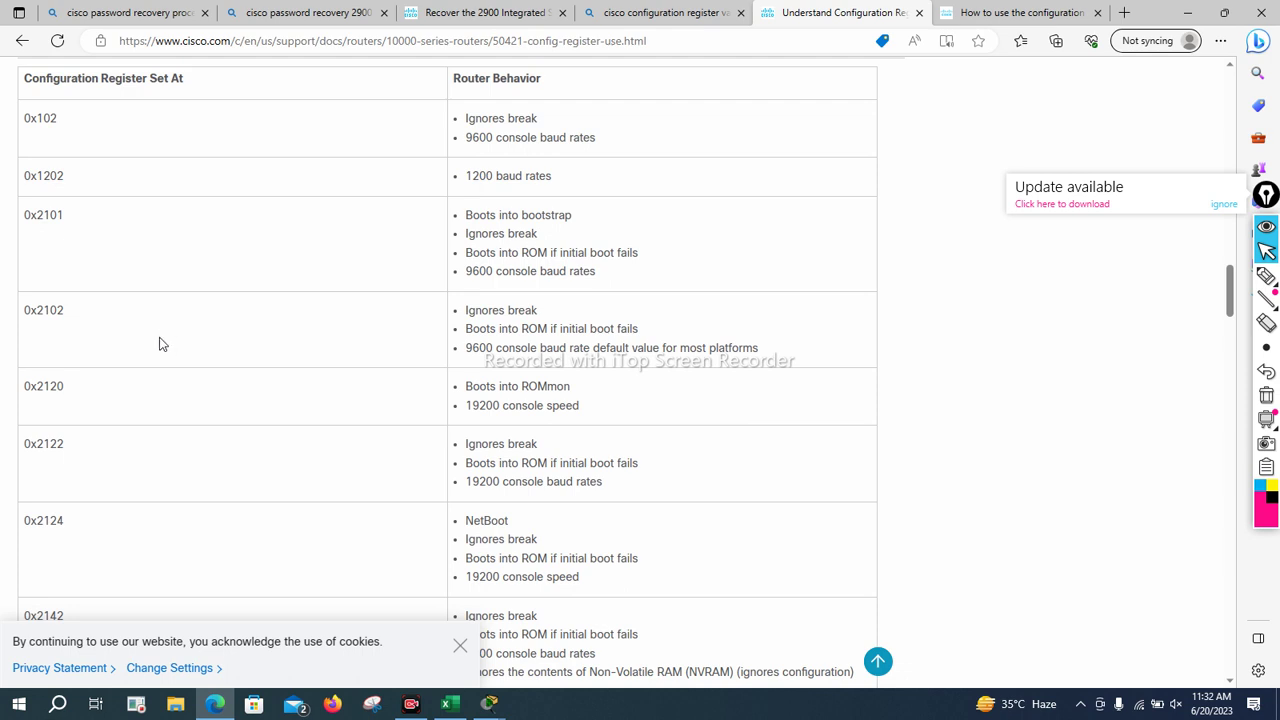
pyautogui.scroll(-1, 158, 345)
pyautogui.scroll(-1, 155, 345)
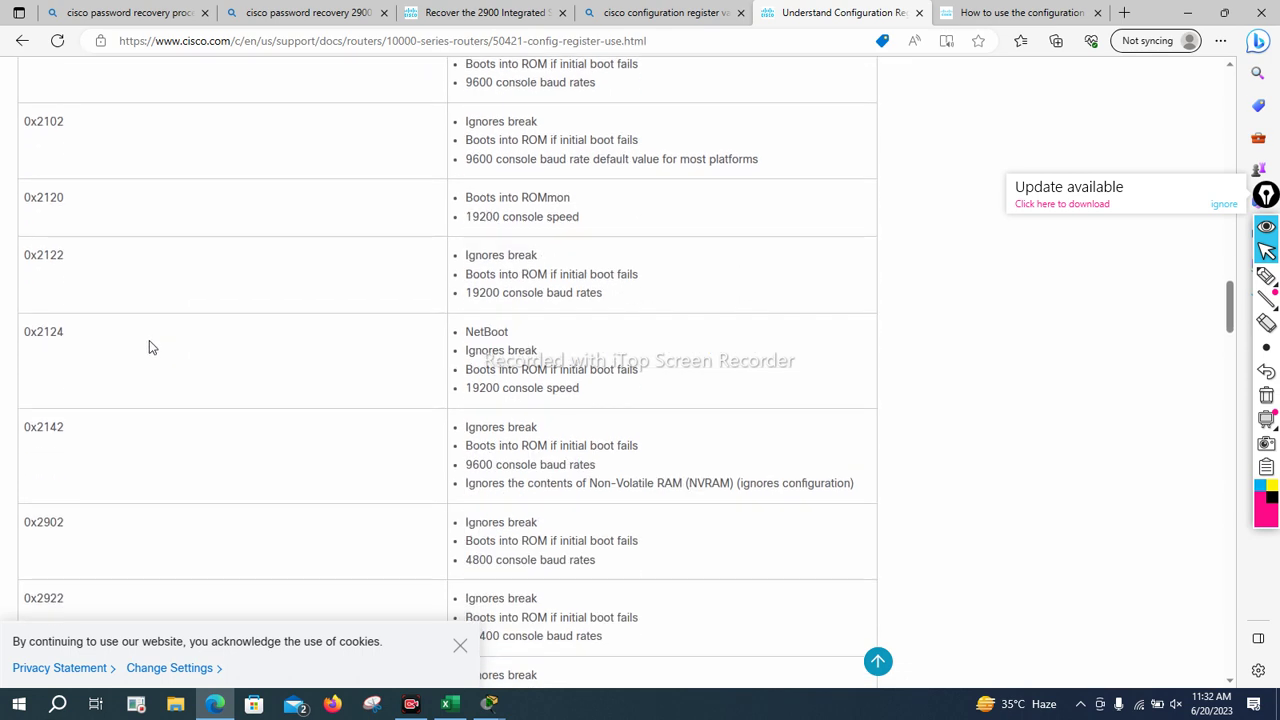
pyautogui.scroll(3, 149, 347)
pyautogui.scroll(-2, 149, 347)
pyautogui.scroll(-3, 149, 347)
pyautogui.scroll(2, 148, 347)
# Highlight the 0x2102 row's descriptions: ignores break, boots into ROM, console baud rate
pyautogui.moveTo(463, 122); pyautogui.dragTo(546, 121)
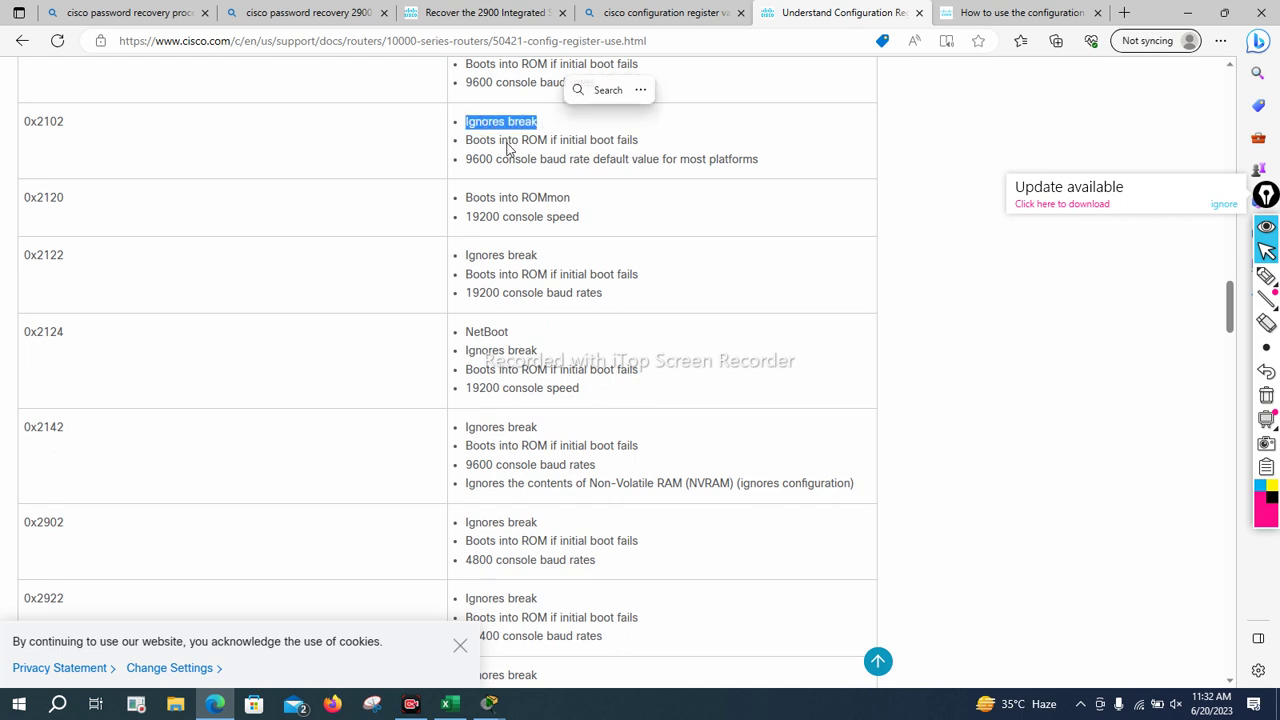
pyautogui.moveTo(465, 141); pyautogui.dragTo(648, 154)
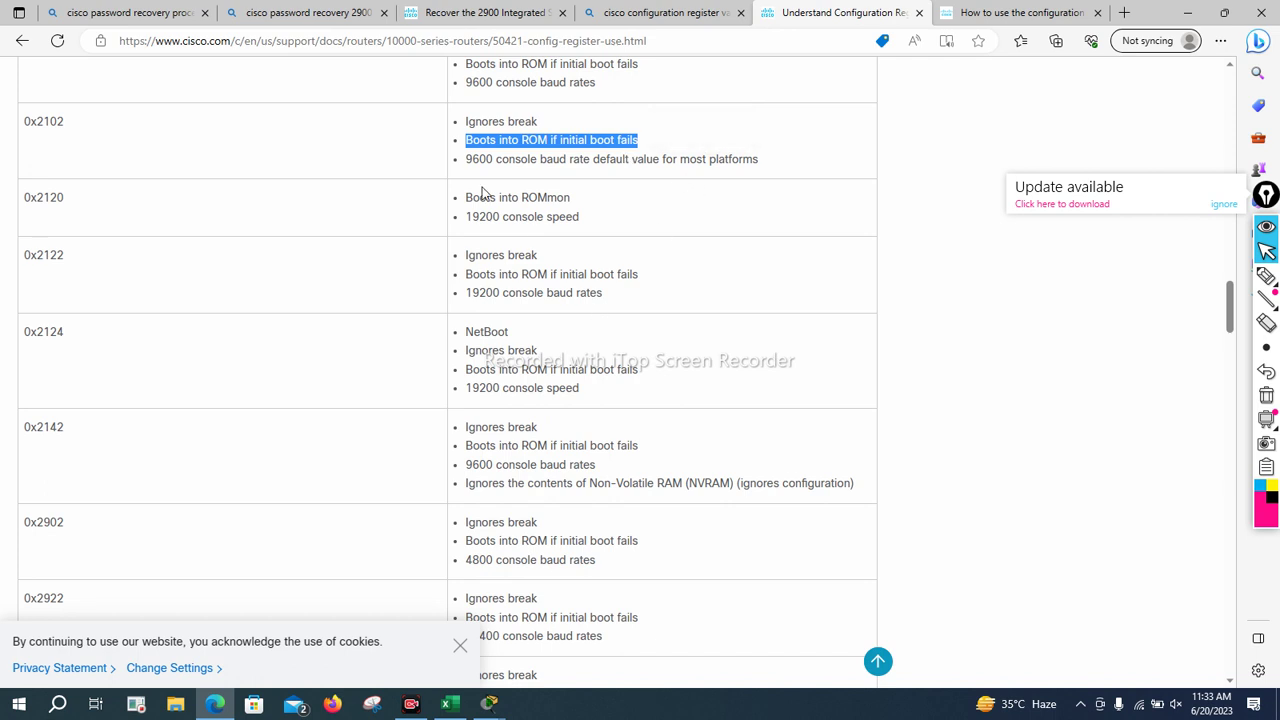
pyautogui.click(629, 170)
pyautogui.moveTo(486, 160); pyautogui.dragTo(789, 180)
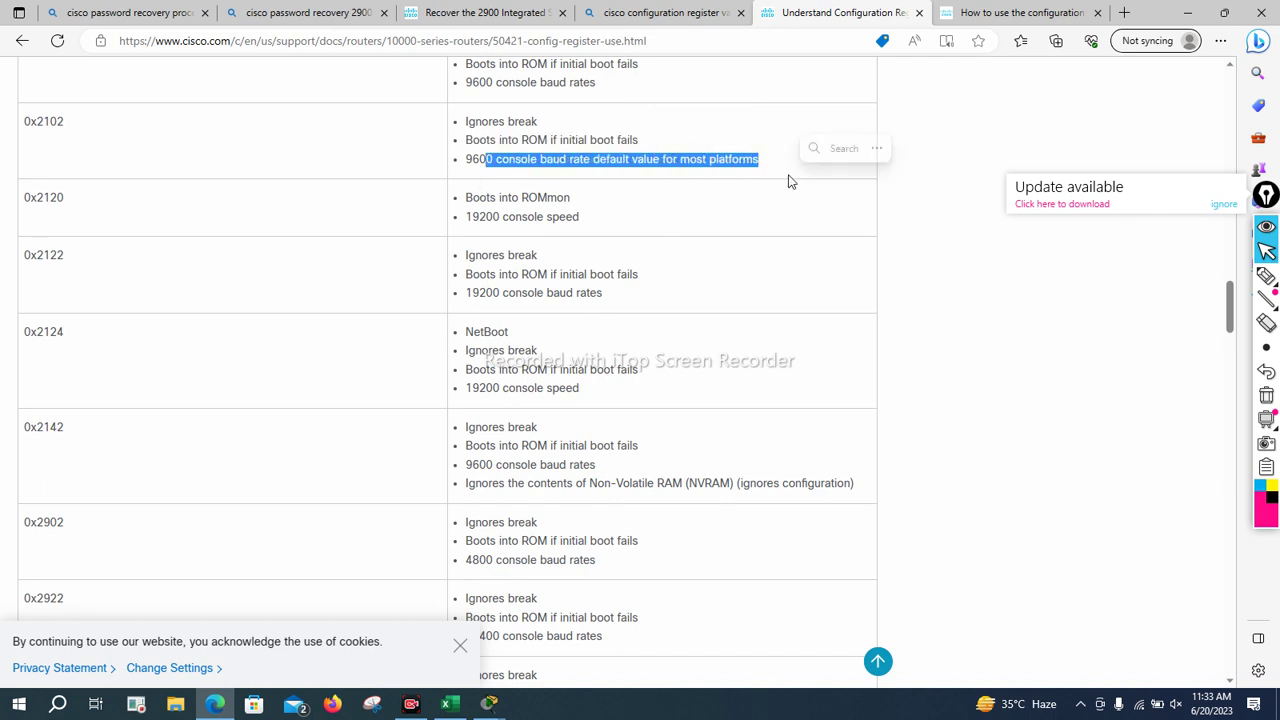
pyautogui.moveTo(467, 121); pyautogui.dragTo(560, 125)
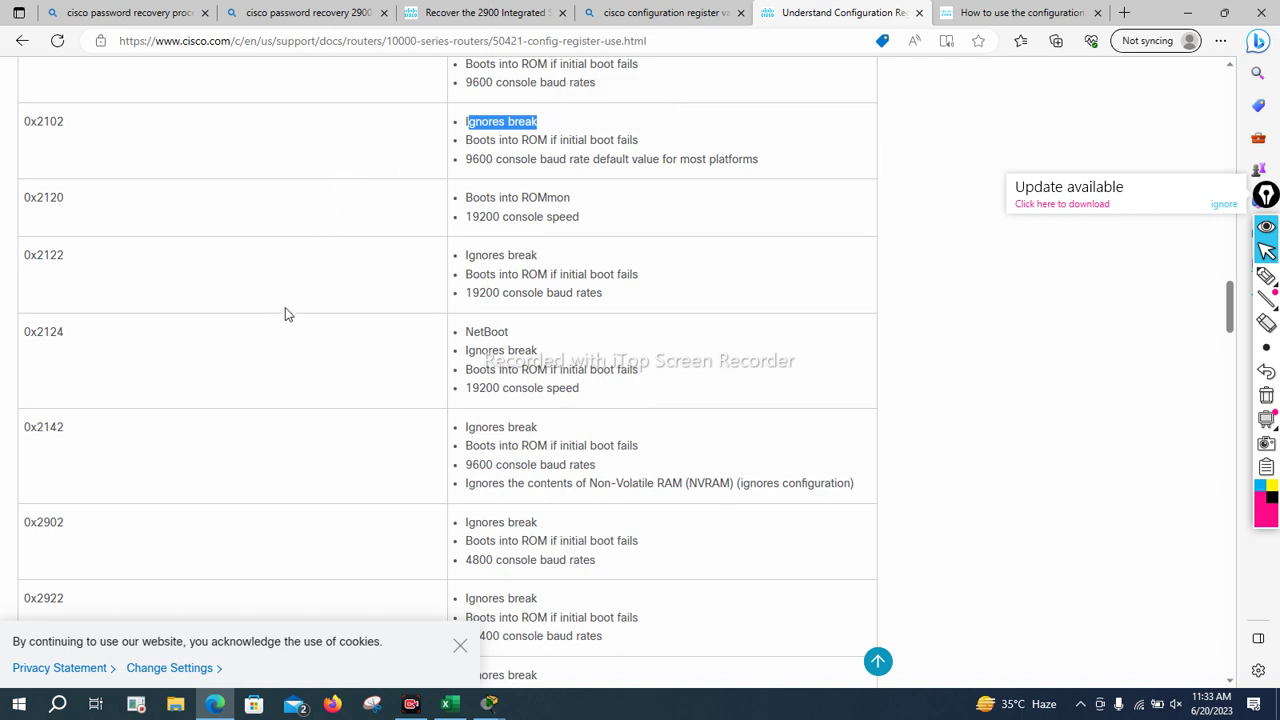
pyautogui.scroll(-4, 253, 405)
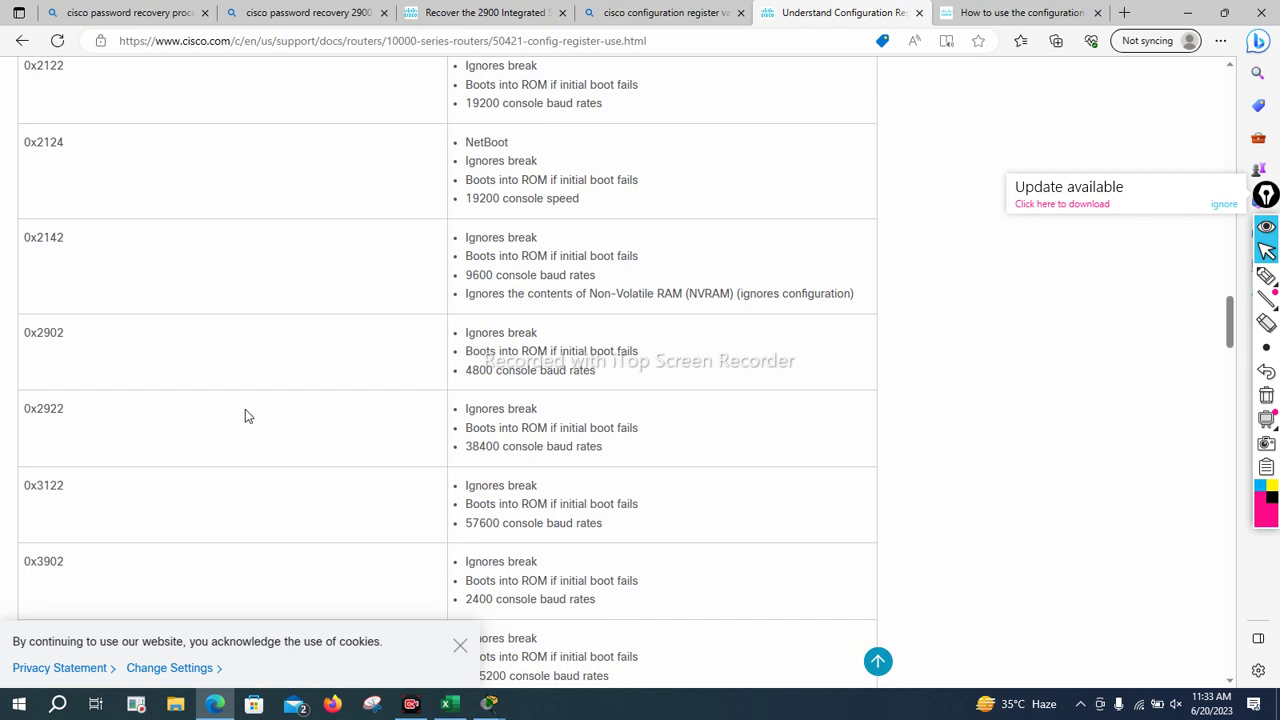
pyautogui.scroll(2, 237, 423)
# Return to Packet Tracer and open Router2's window at full screen
pyautogui.moveTo(492, 705)
pyautogui.click(460, 644)
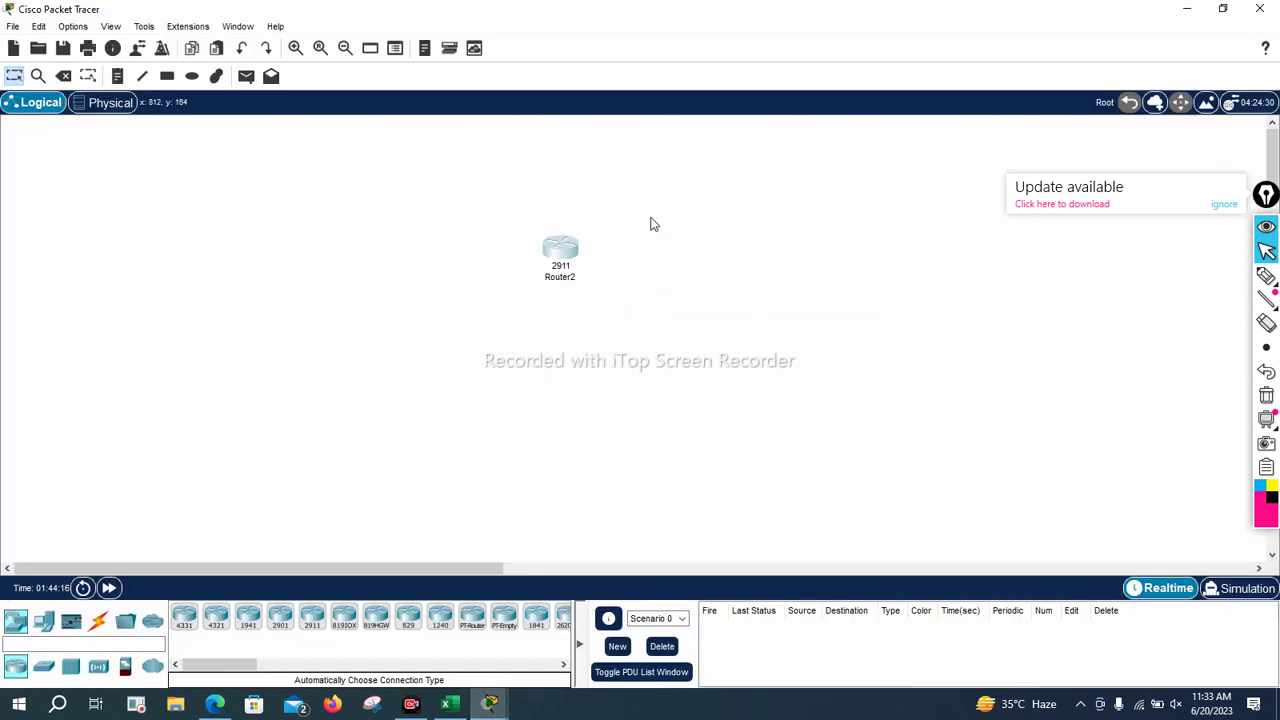
pyautogui.click(541, 270)
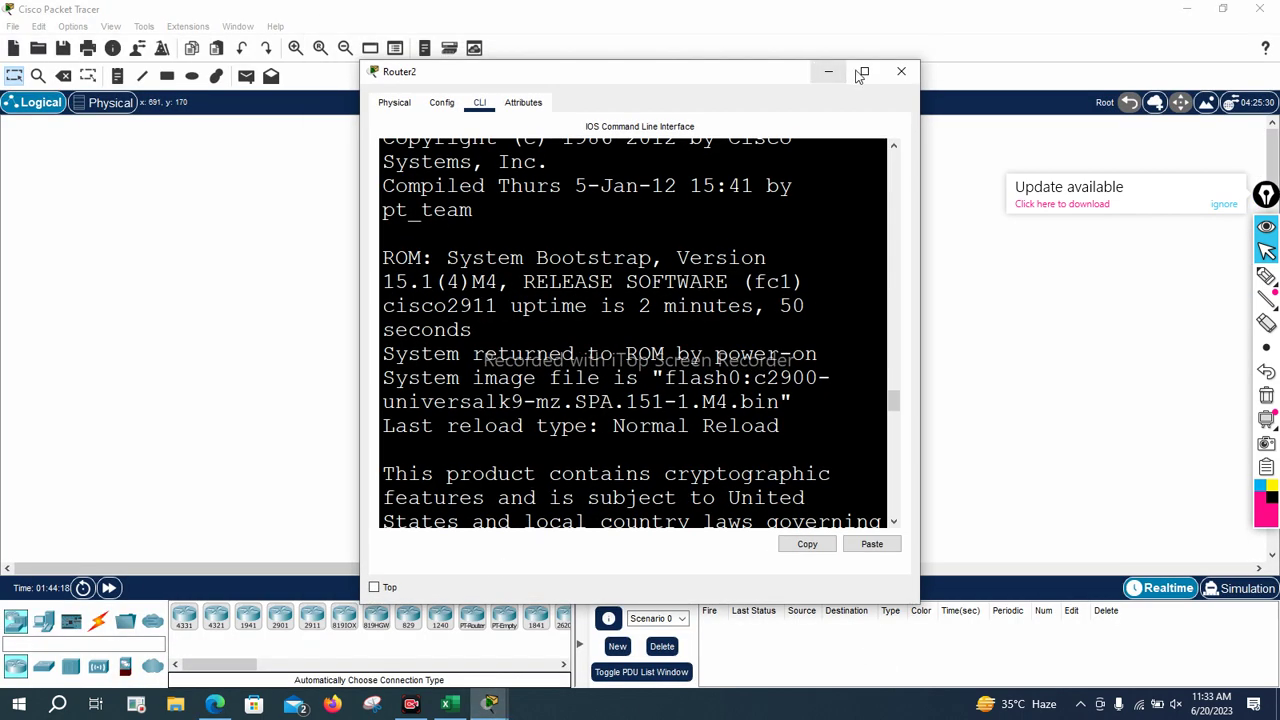
pyautogui.click(865, 72)
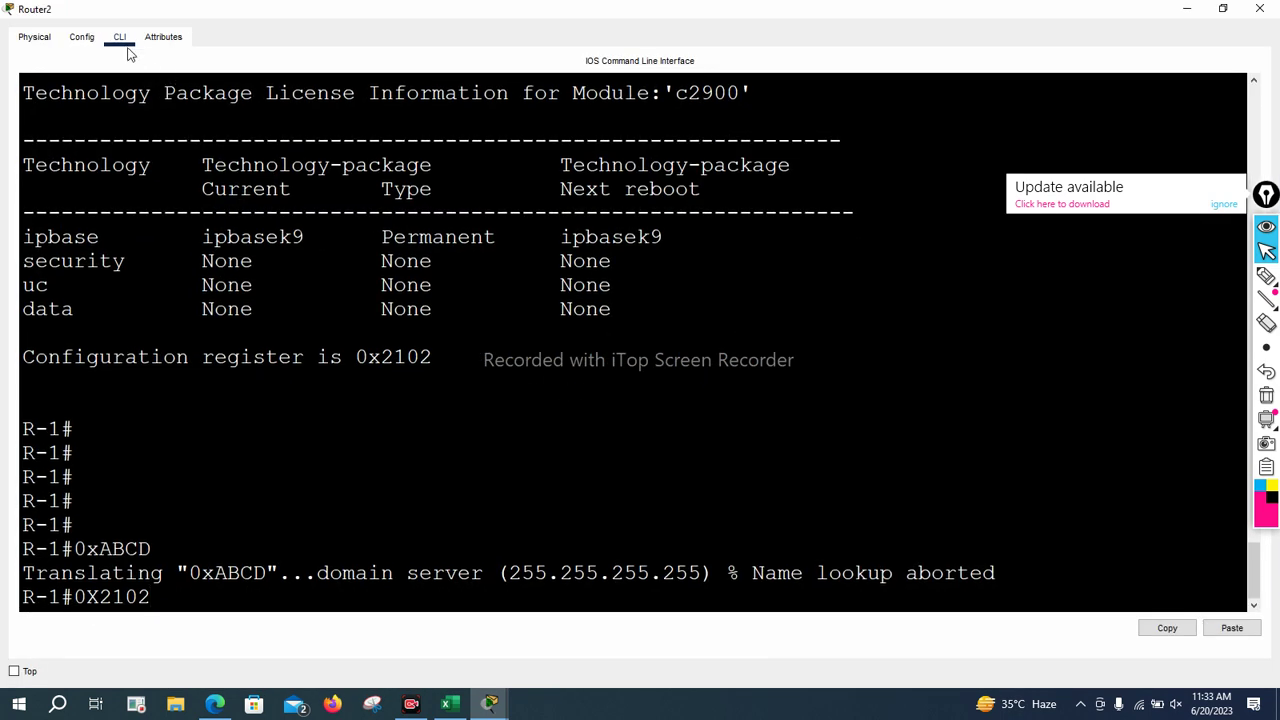
# Power-cycle the router, wait for the R-1> prompt, and request privileged mode with EN
pyautogui.click(34, 37)
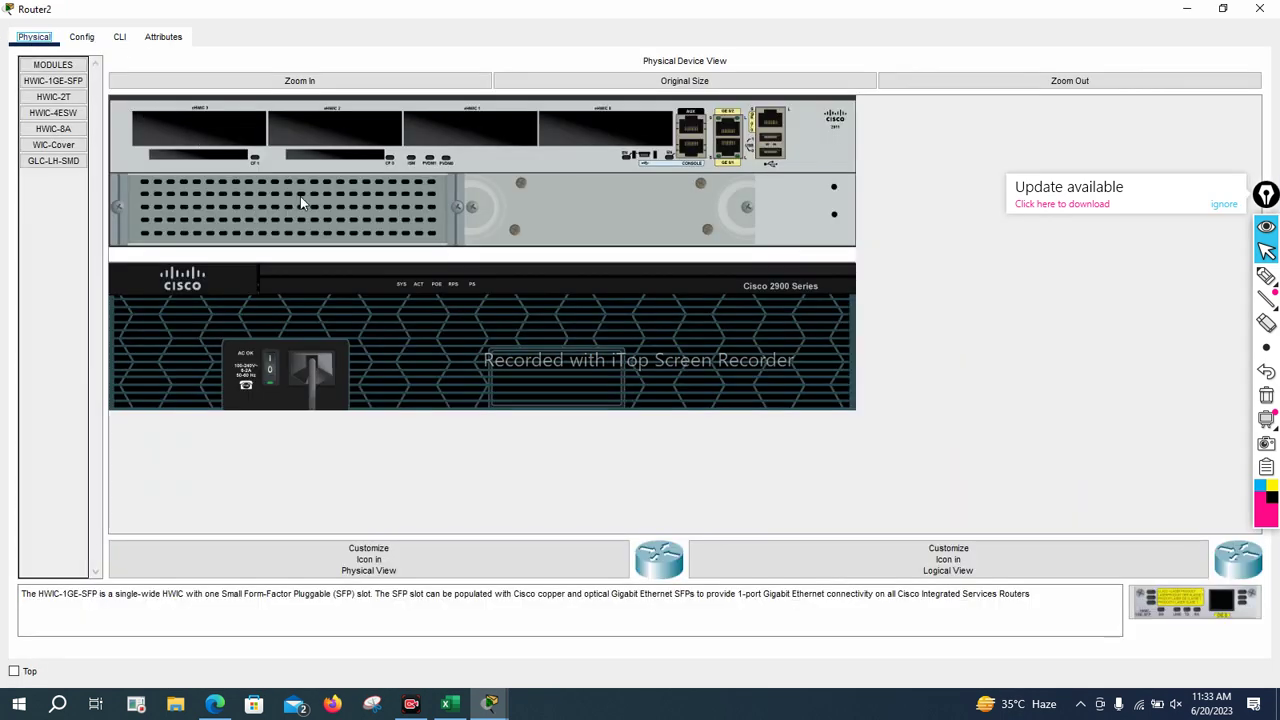
pyautogui.click(272, 385)
pyautogui.click(119, 38)
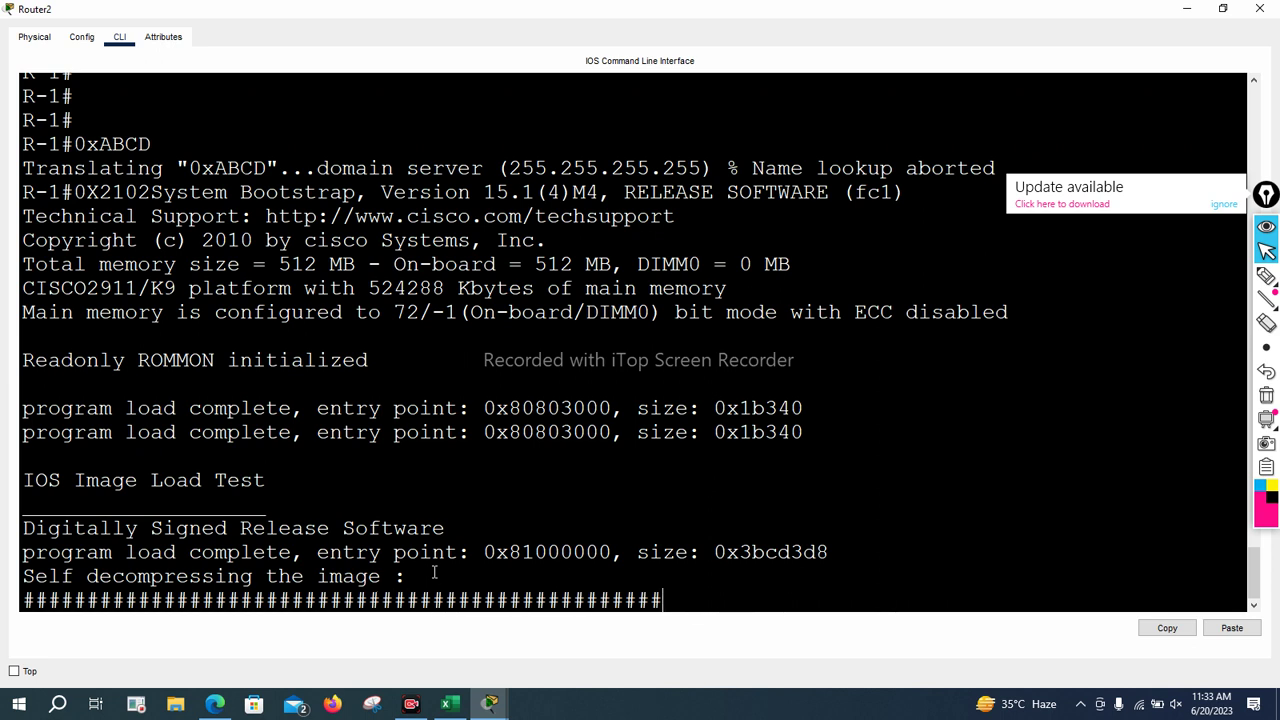
pyautogui.press('Return')
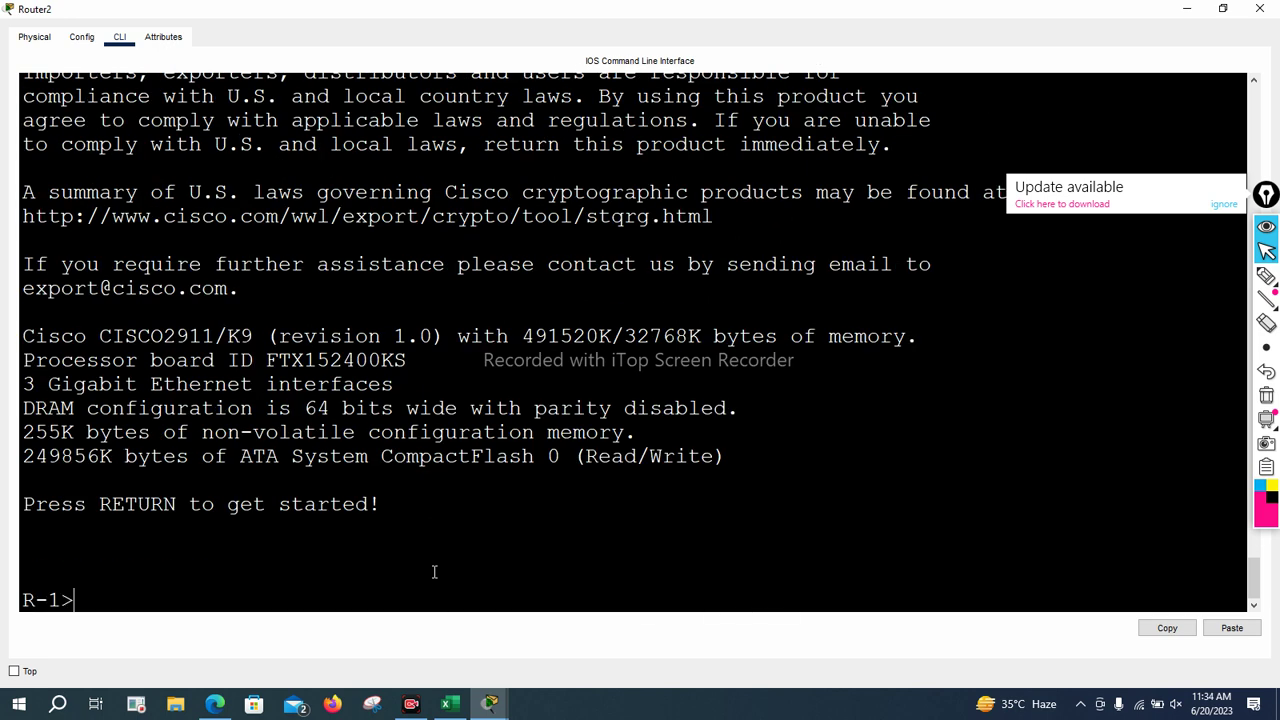
pyautogui.press('Return')
pyautogui.press('Return')
pyautogui.write('EN')
pyautogui.press('Return')
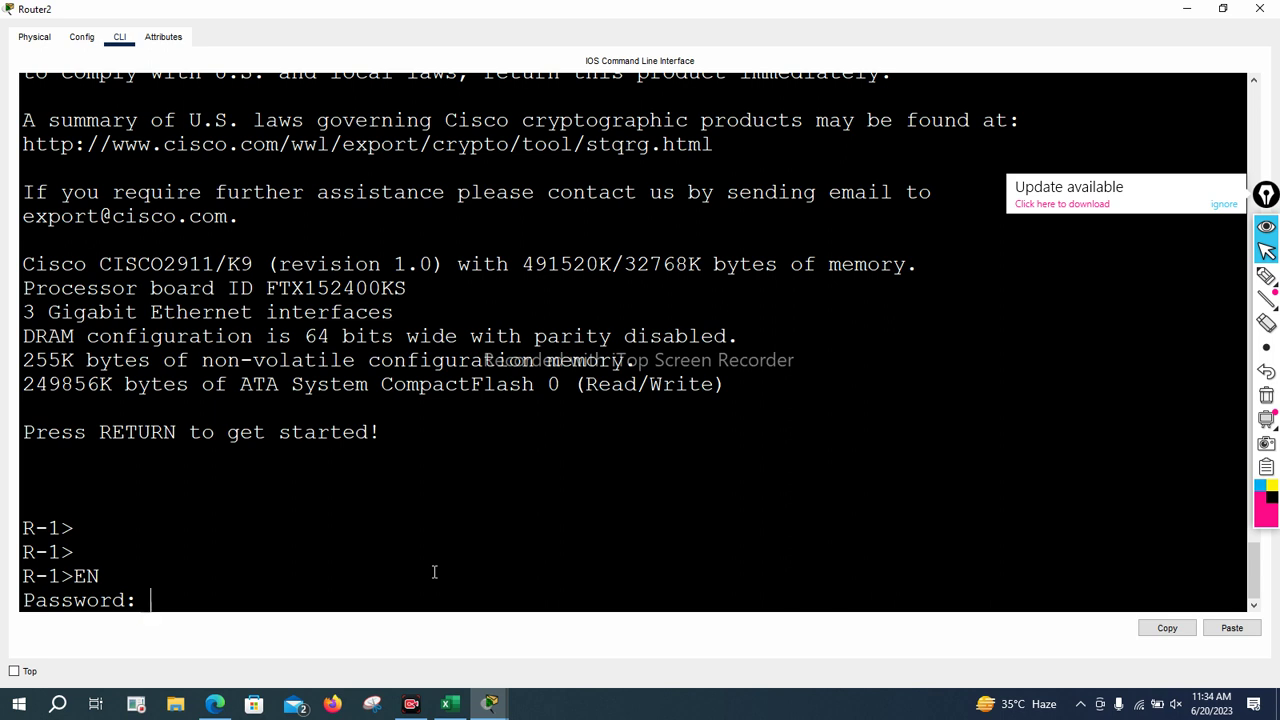
# Submit the enable password and enter console line 0 configuration via conf t
pyautogui.press('Return')
pyautogui.press('Return')
pyautogui.press('Return')
pyautogui.press('Return')
pyautogui.press('Return')
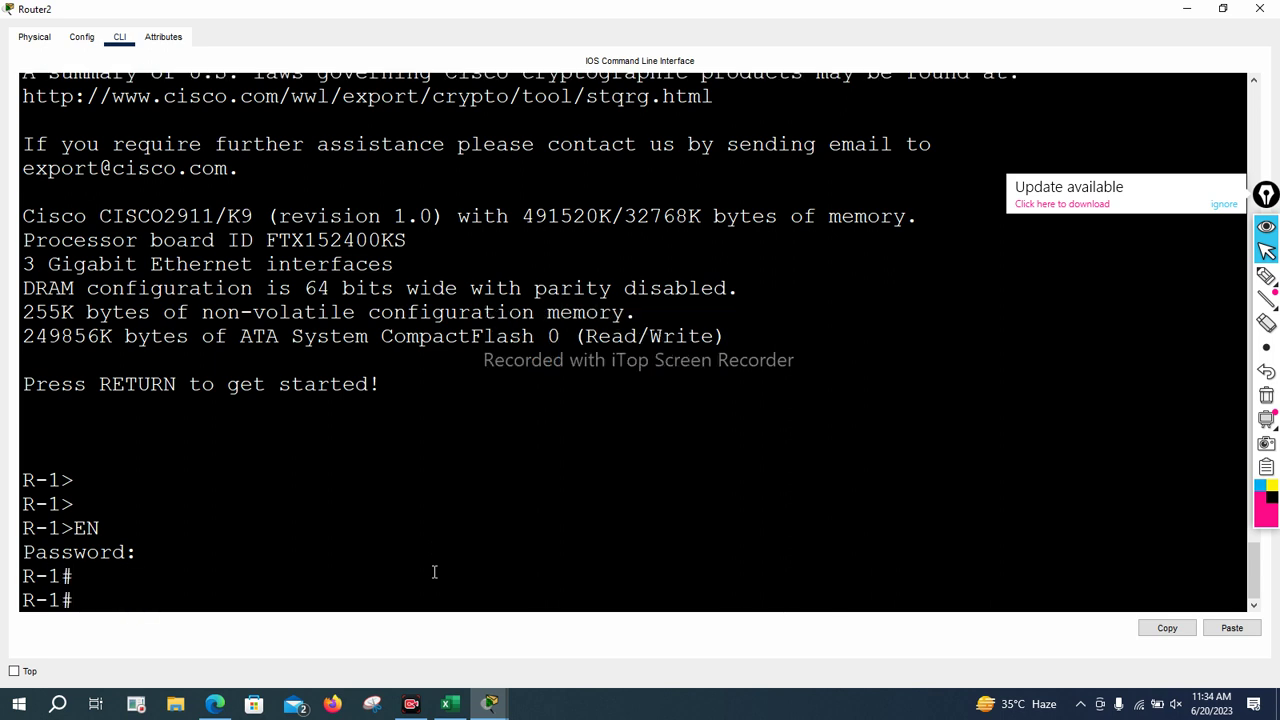
pyautogui.write('conf t')
pyautogui.press('Return')
pyautogui.press('Return')
pyautogui.press('Return')
pyautogui.press('Return')
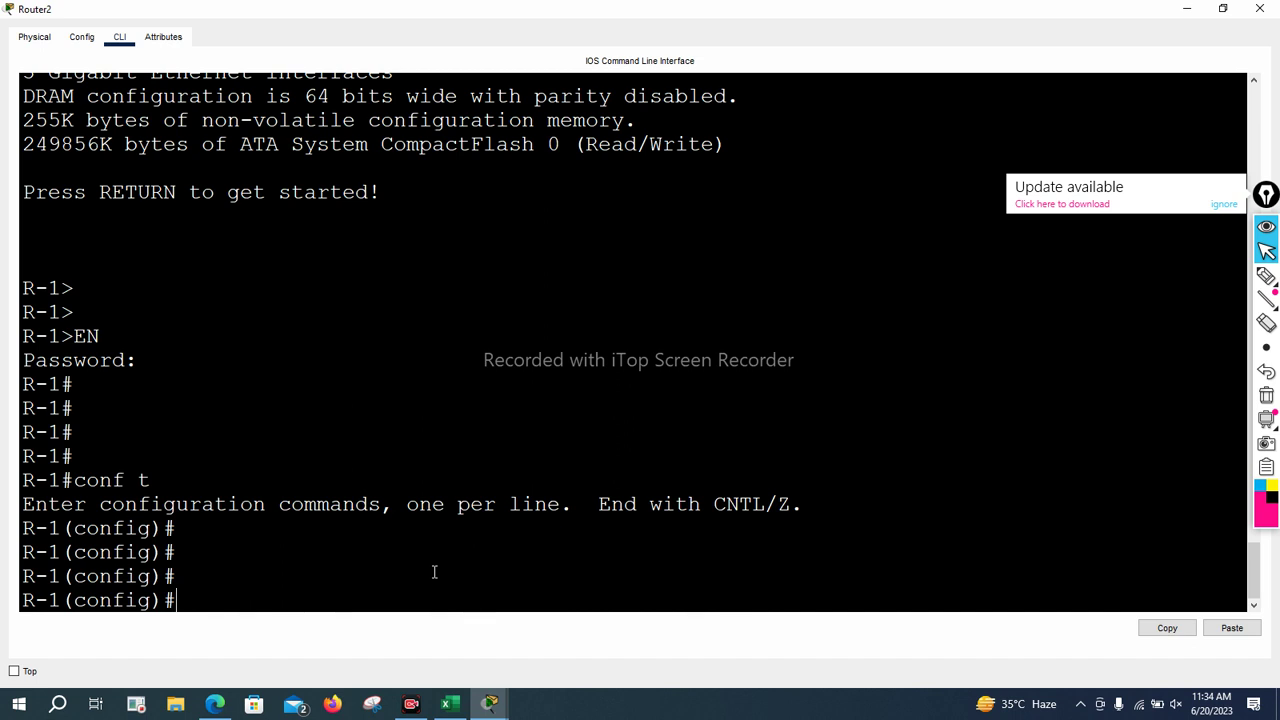
pyautogui.write('lin')
pyautogui.press('Tab')
pyautogui.write('co')
pyautogui.press('Tab')
pyautogui.write('0')
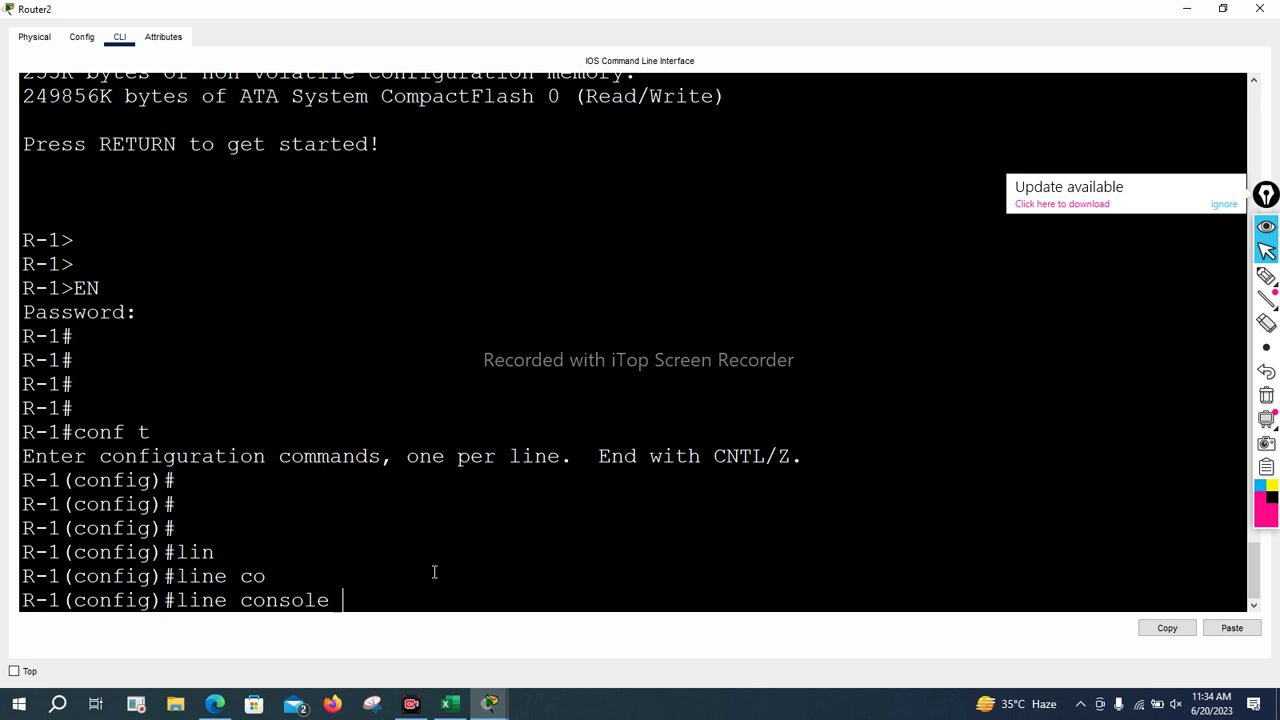
pyautogui.press('Return')
# Set a new password on console line 0
pyautogui.write('padss')
pyautogui.press('BackSpace')
pyautogui.press('BackSpace')
pyautogui.press('BackSpace')
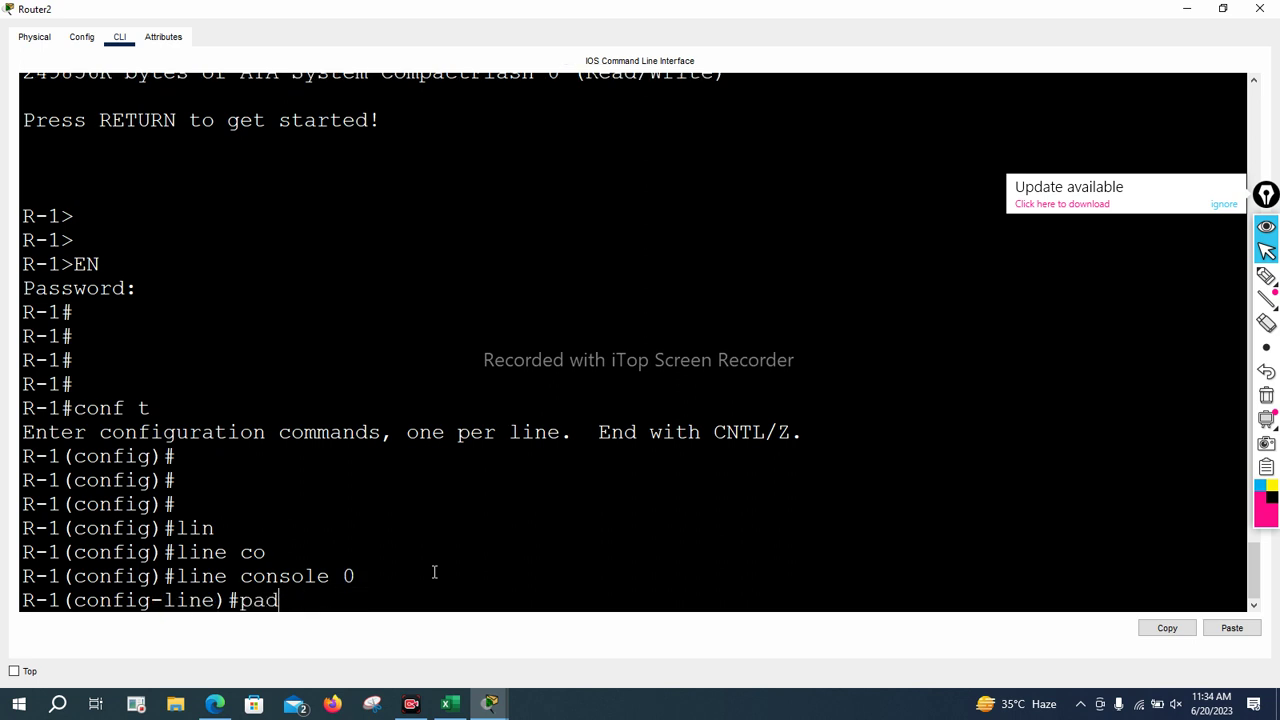
pyautogui.write('s')
pyautogui.press('Tab')
pyautogui.write('x')
pyautogui.press('BackSpace')
pyautogui.write('cs')
pyautogui.press('BackSpace')
pyautogui.write('isco2')
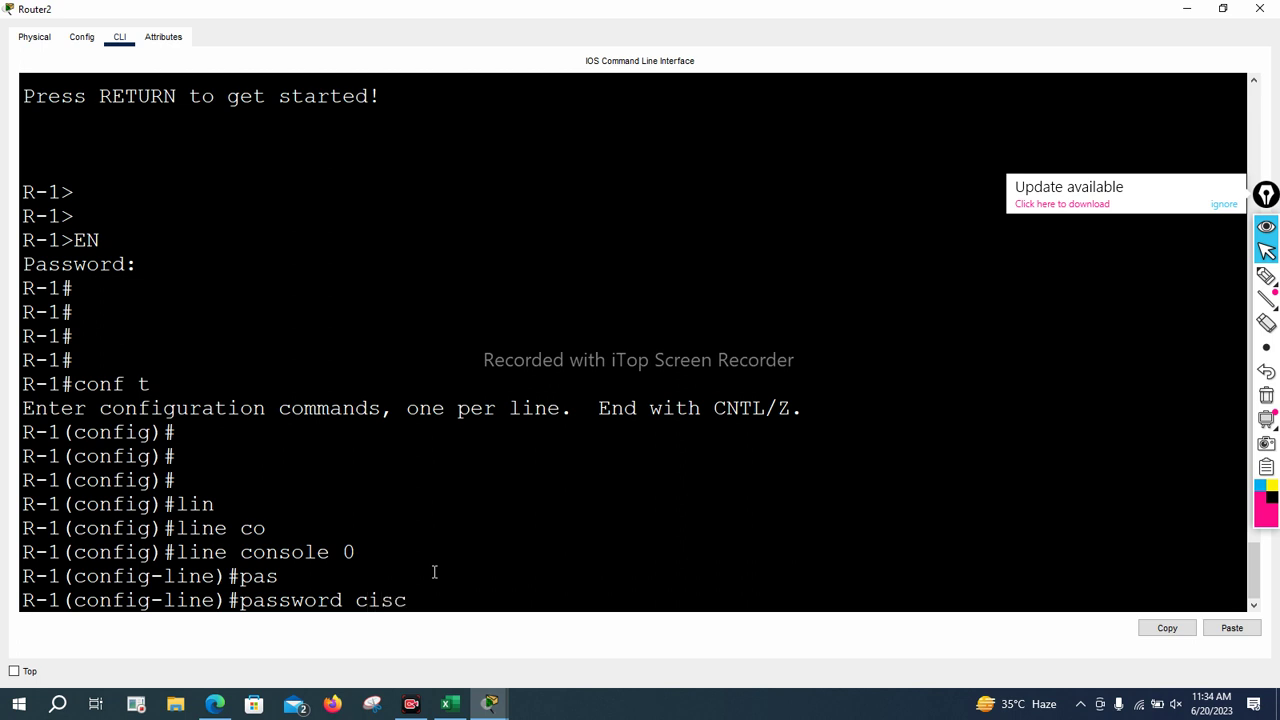
pyautogui.press('Return')
# Require login on console line 0
pyautogui.press('Return')
pyautogui.press('Return')
pyautogui.press('Return')
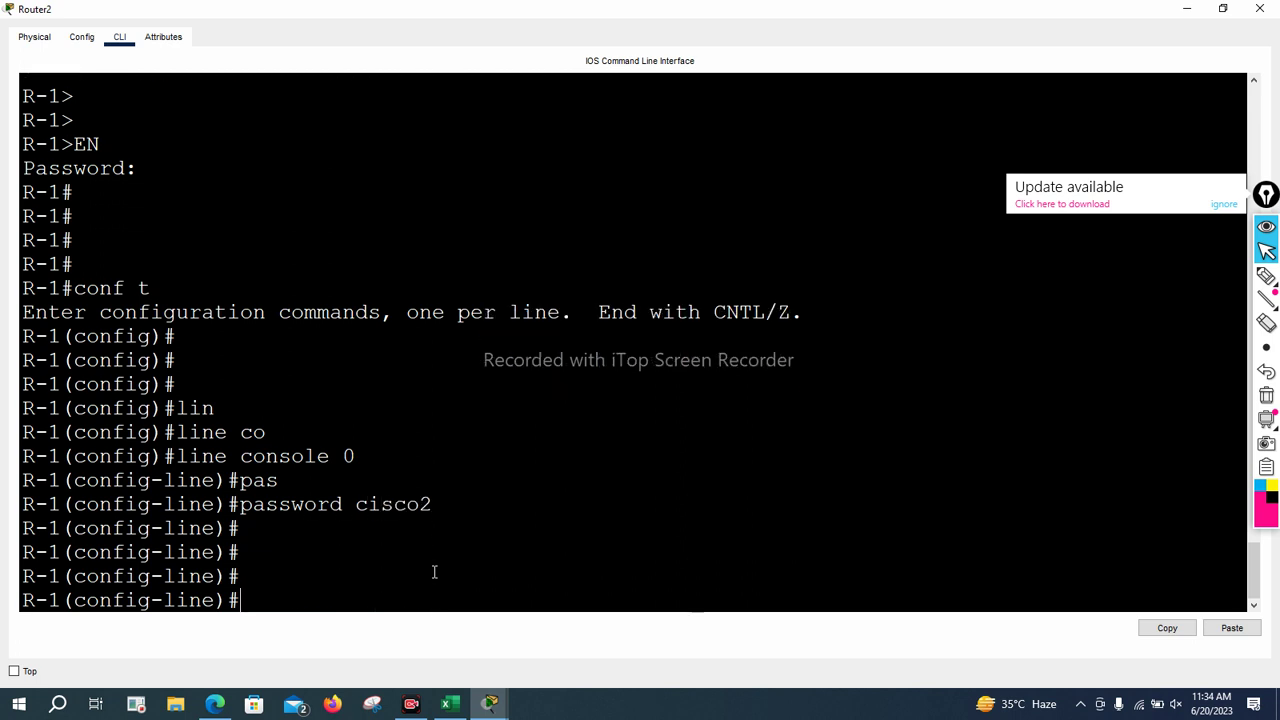
pyautogui.write(';')
pyautogui.press('BackSpace')
pyautogui.write('login')
pyautogui.press('Return')
pyautogui.press('Up')
pyautogui.press('Return')
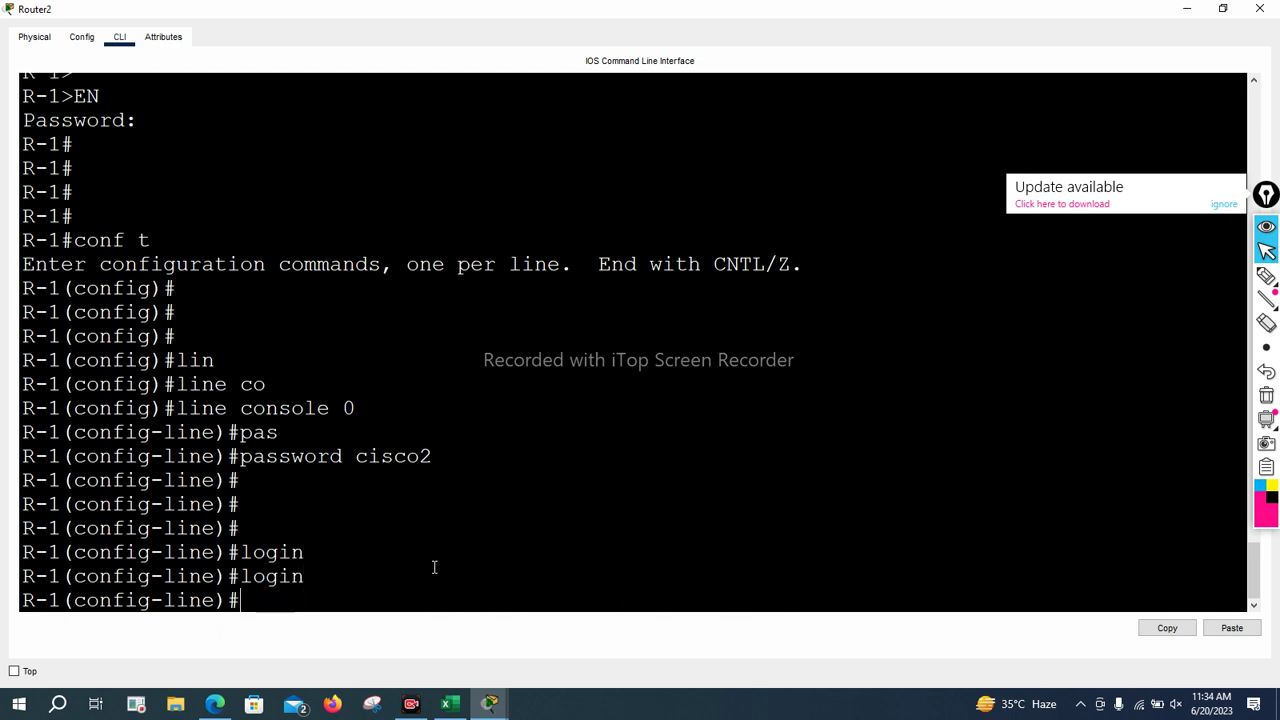
pyautogui.press('Return')
pyautogui.press('Return')
pyautogui.write('ex')
# Save the configuration with do wr, leave configuration mode, and log out
pyautogui.press('Return')
pyautogui.press('Return')
pyautogui.press('Return')
pyautogui.press('Return')
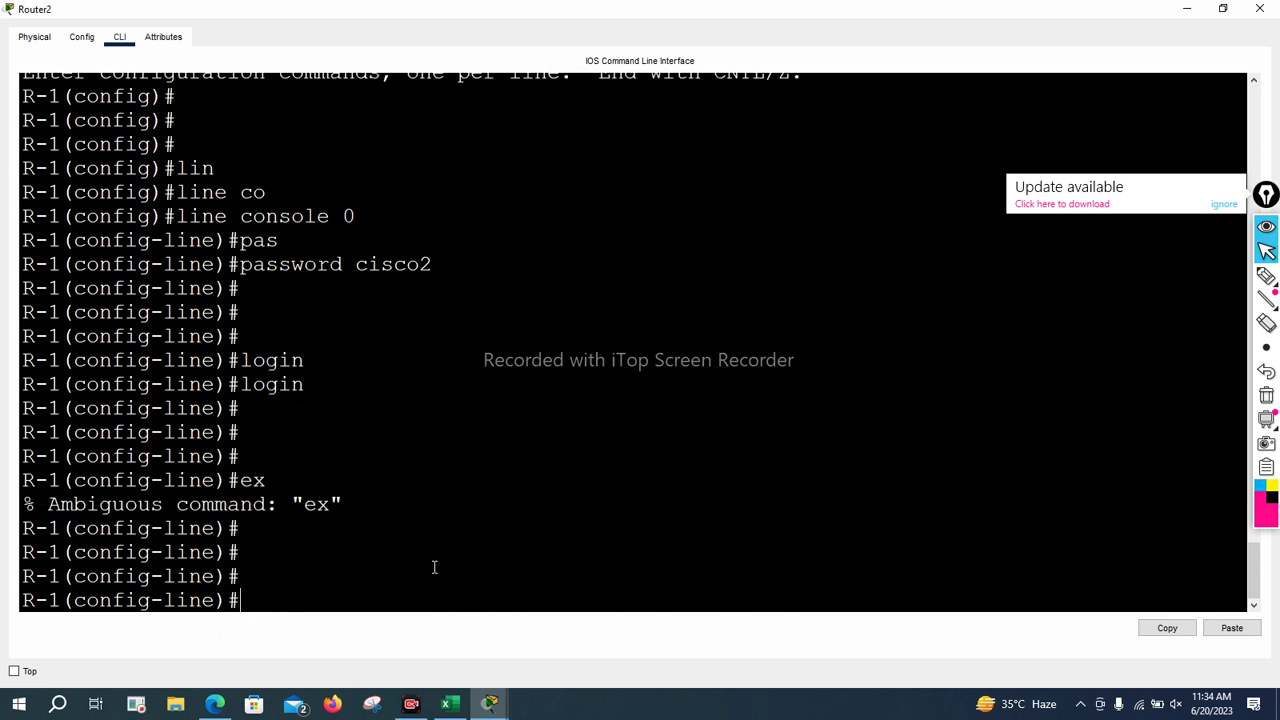
pyautogui.write('do wr')
pyautogui.press('Return')
pyautogui.press('Return')
pyautogui.press('Return')
pyautogui.press('Return')
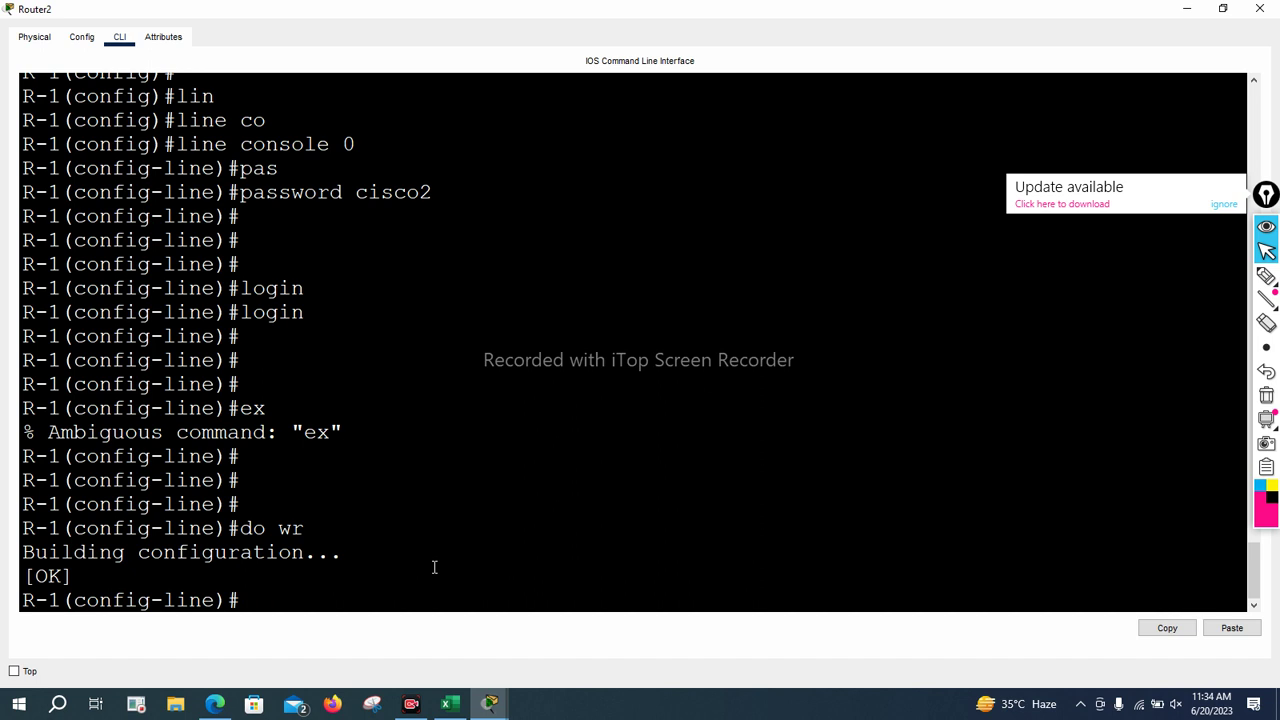
pyautogui.hotkey('ctrl', 'z')
pyautogui.press('Return')
pyautogui.press('Return')
pyautogui.press('Return')
pyautogui.press('Return')
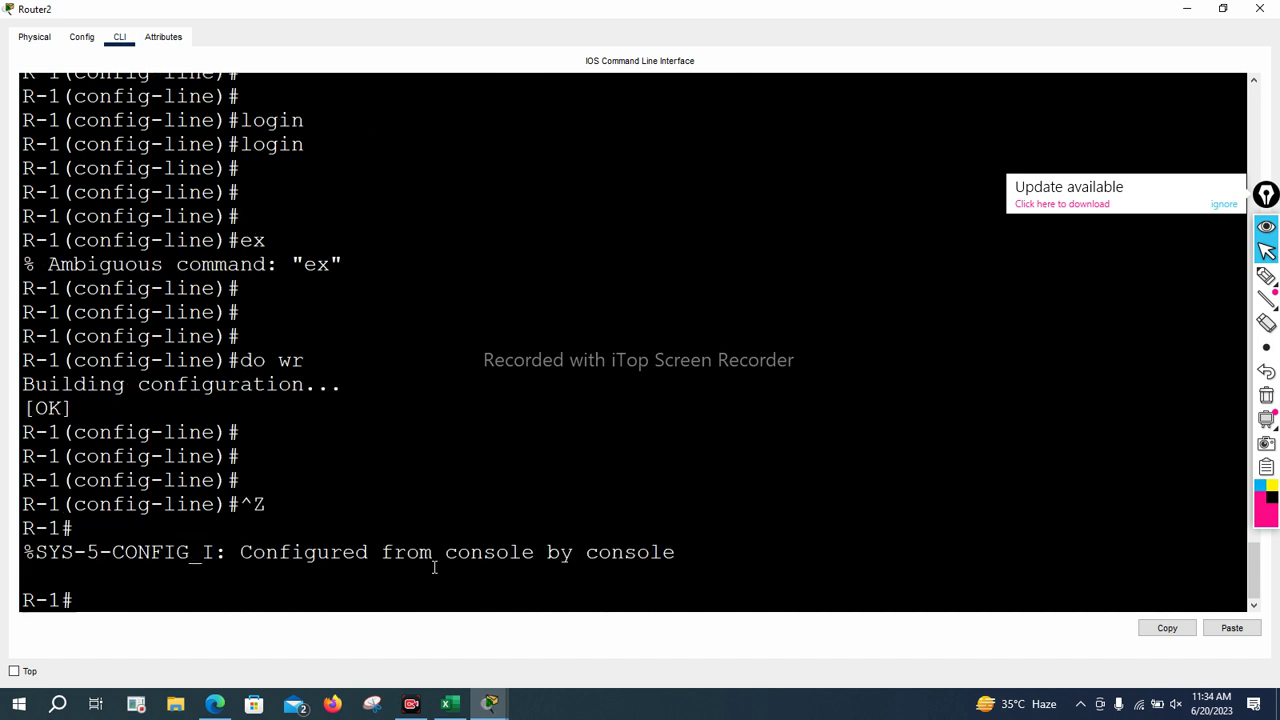
pyautogui.write('logout')
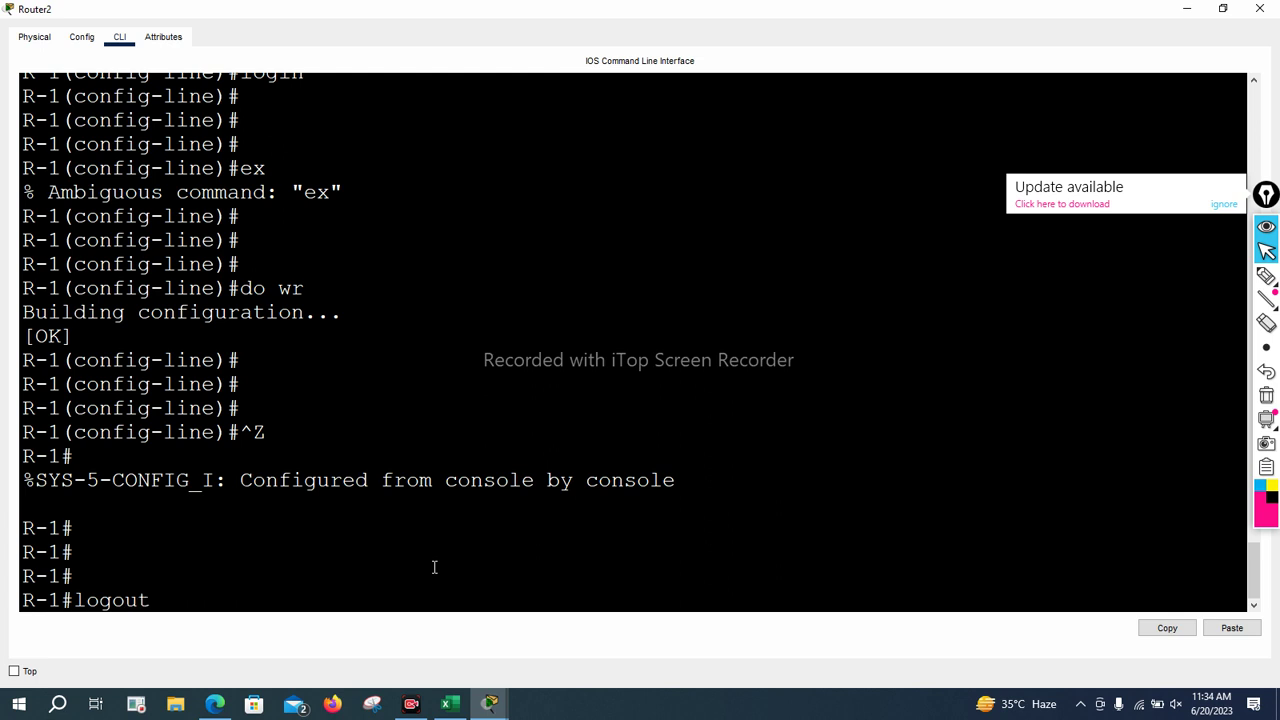
pyautogui.press('Return')
pyautogui.press('Return')
pyautogui.press('Return')
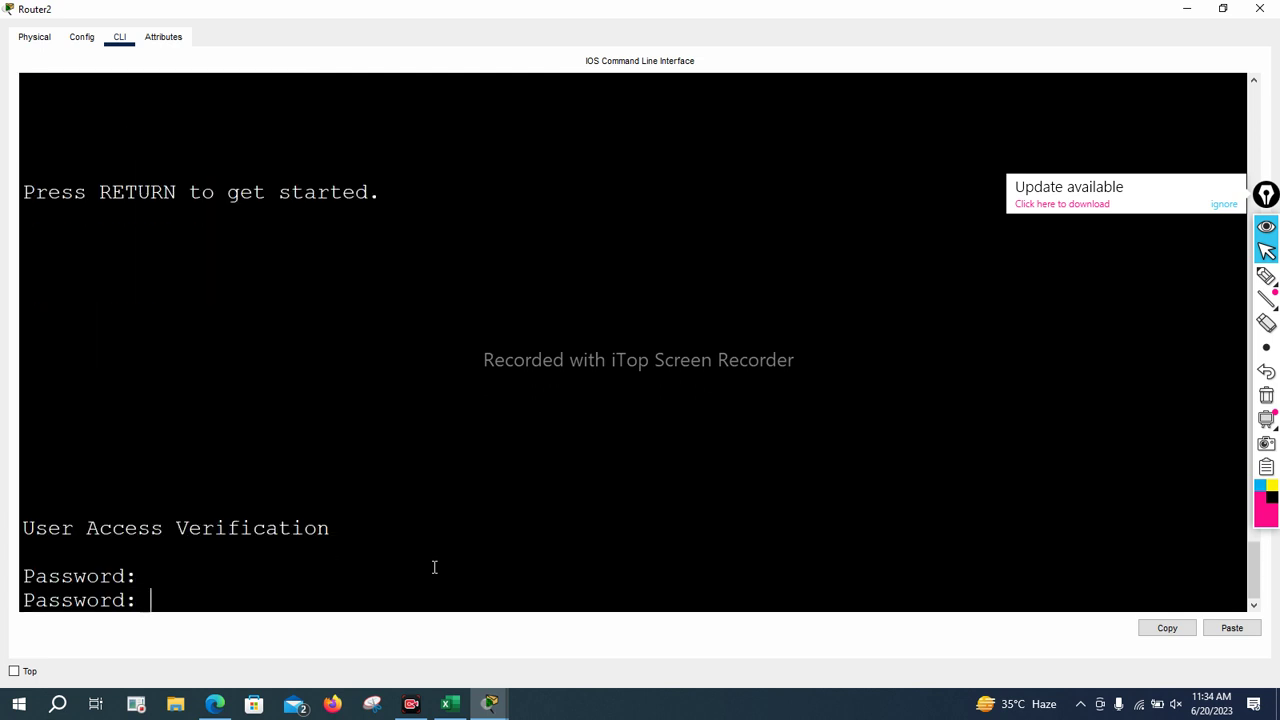
# Bring up the User Access Verification password prompt and let it time out unanswered
pyautogui.click(44, 38)
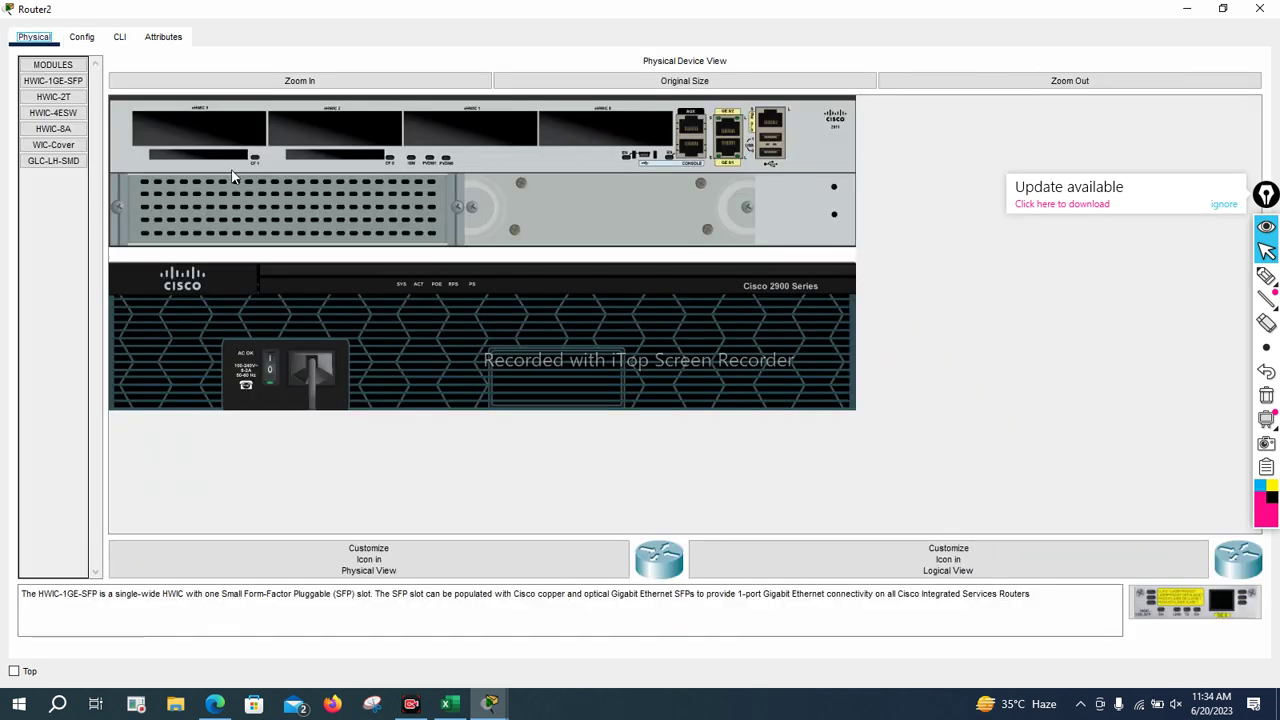
pyautogui.click(121, 39)
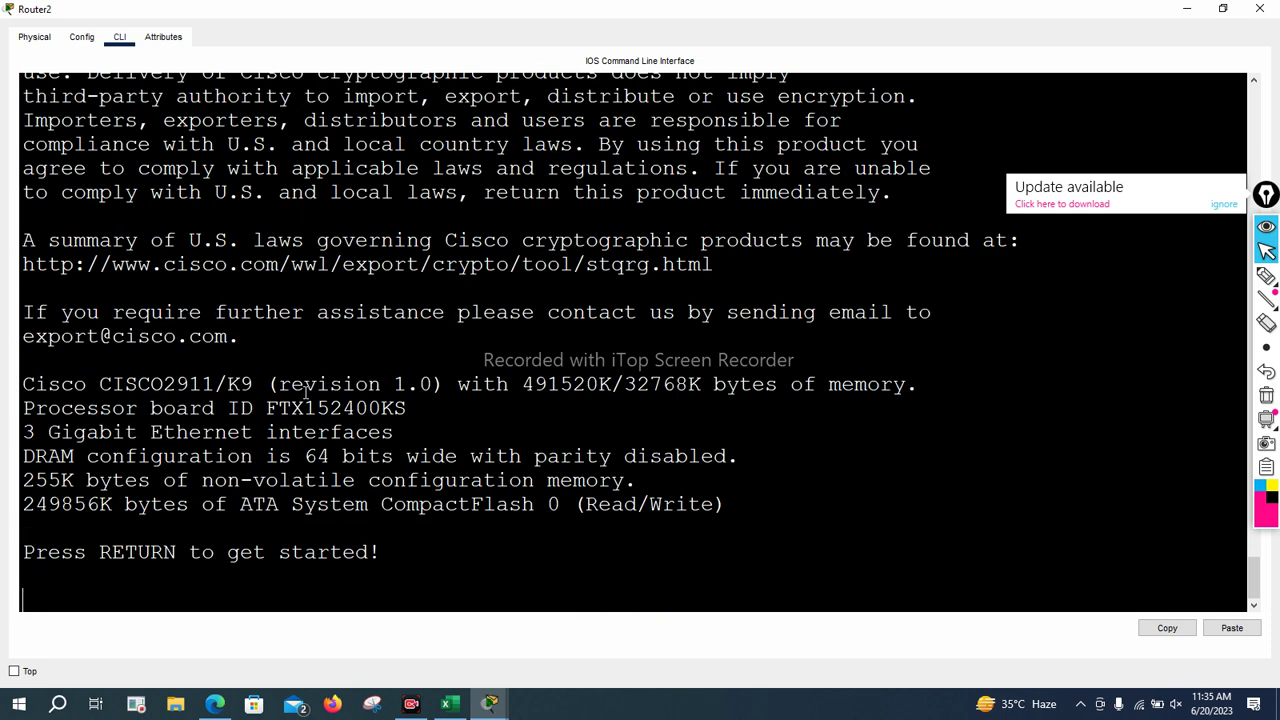
pyautogui.press('Return')
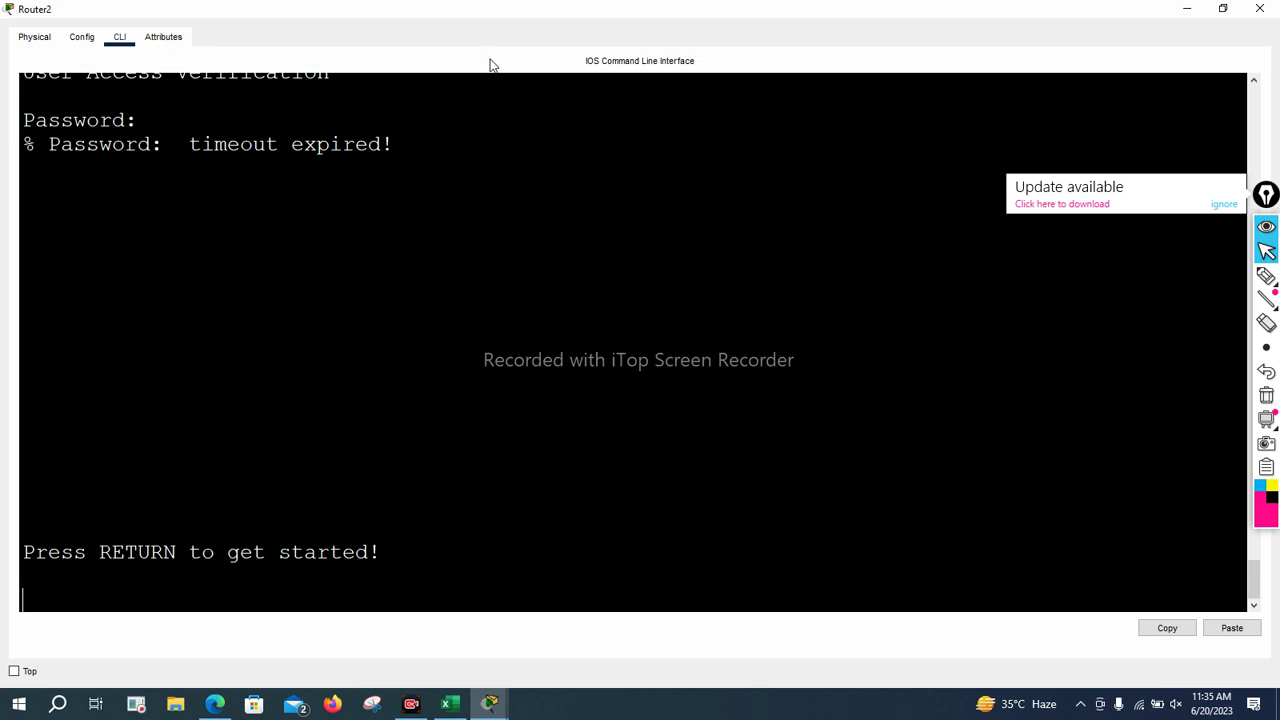
pyautogui.click(490, 704)
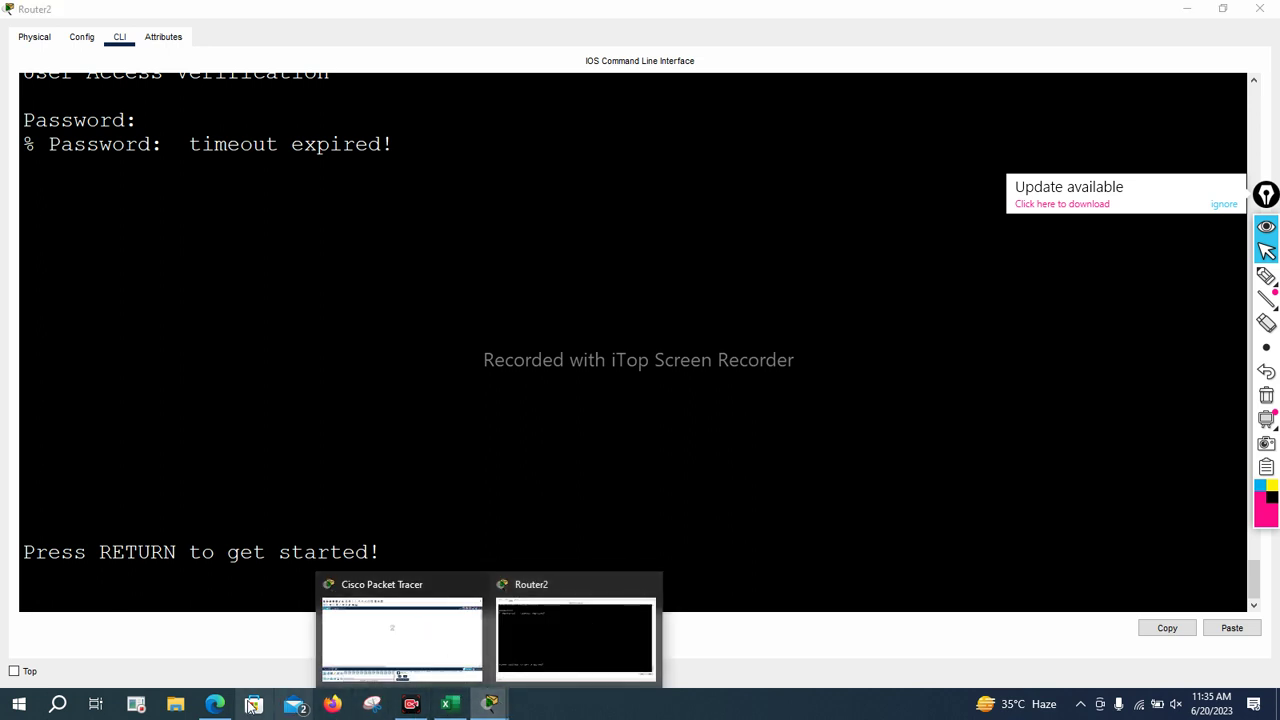
# Mark the 0x2142 'Ignores the contents of NVRAM' line in Edge, then return to Router2
pyautogui.click(215, 704)
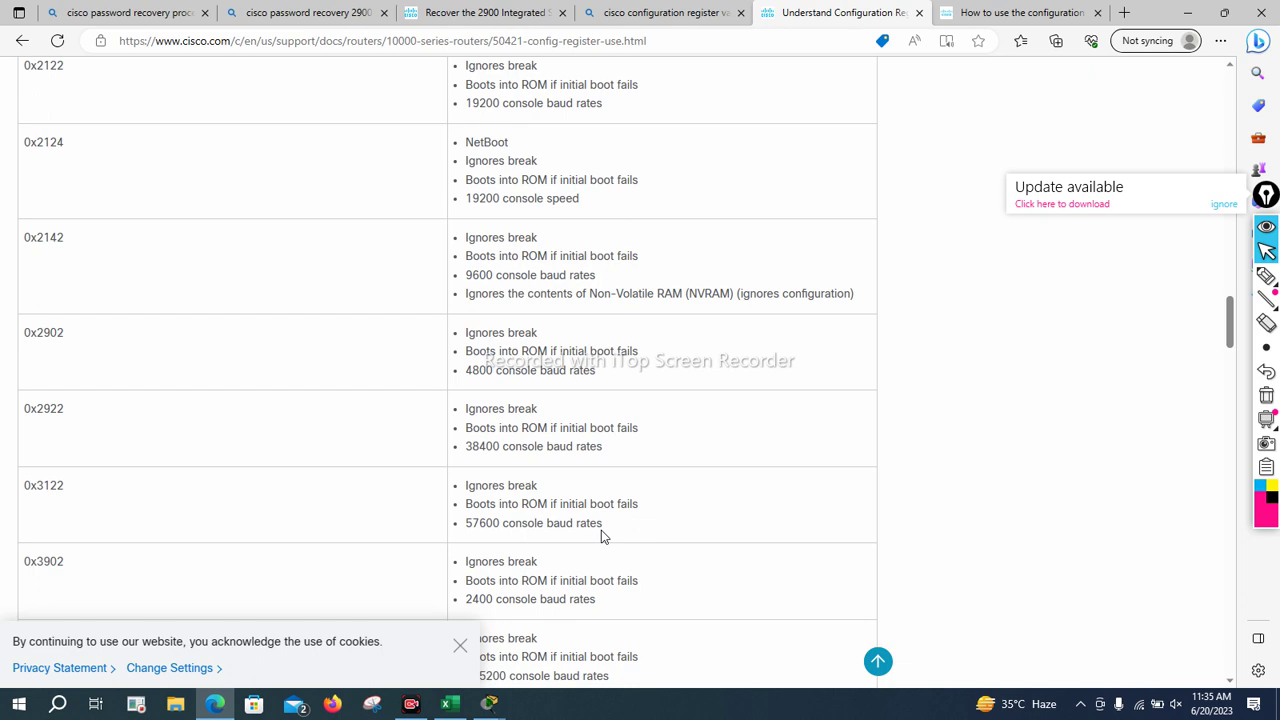
pyautogui.scroll(2, 214, 151)
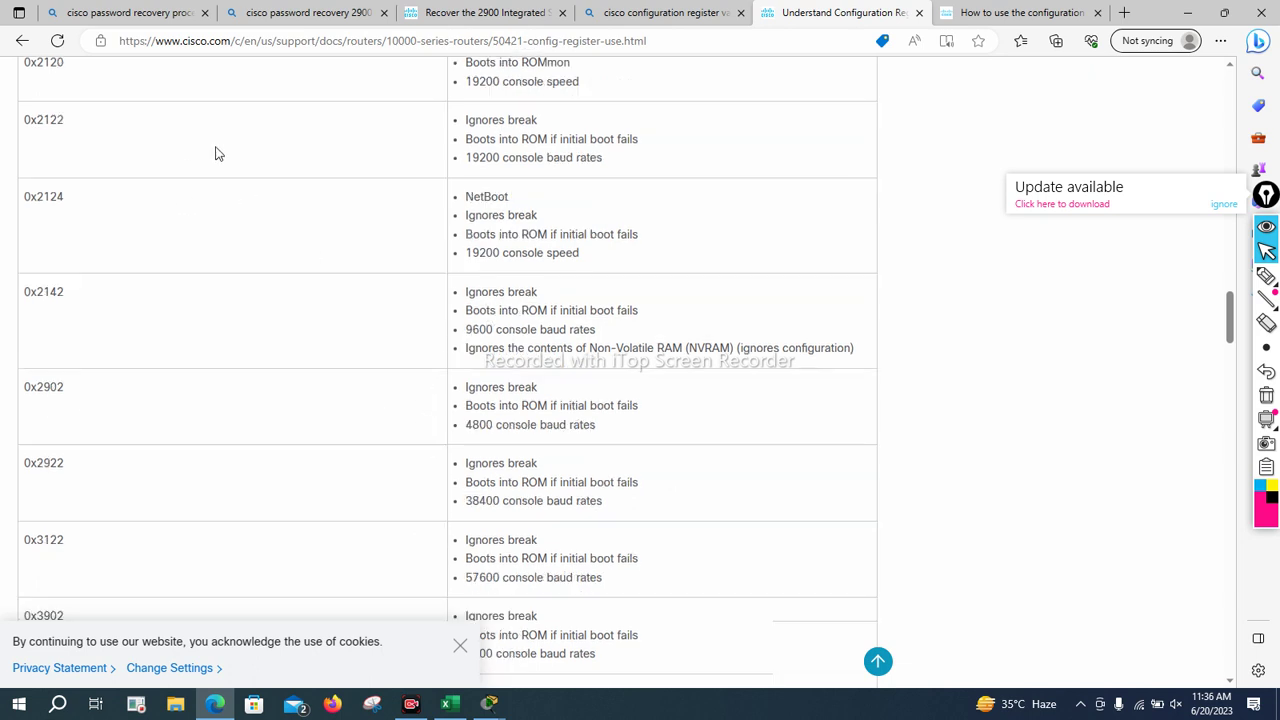
pyautogui.scroll(-1, 305, 225)
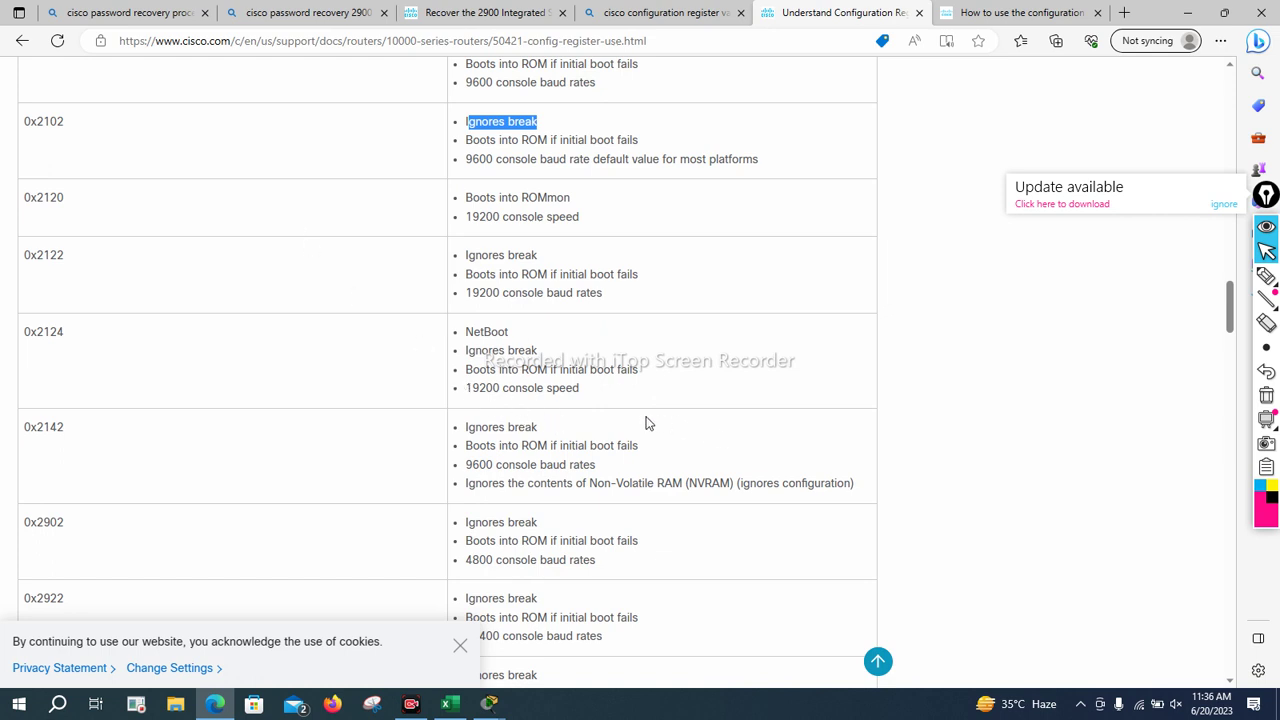
pyautogui.scroll(-1, 477, 420)
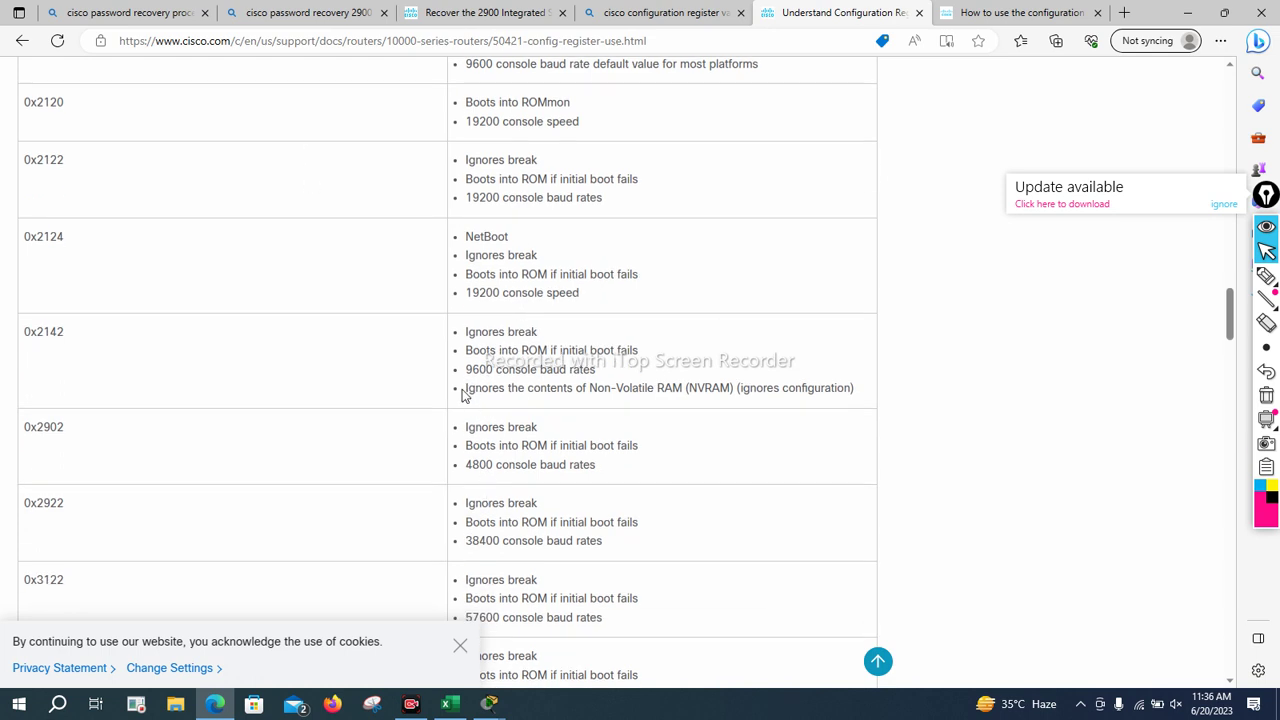
pyautogui.moveTo(467, 388); pyautogui.dragTo(737, 406)
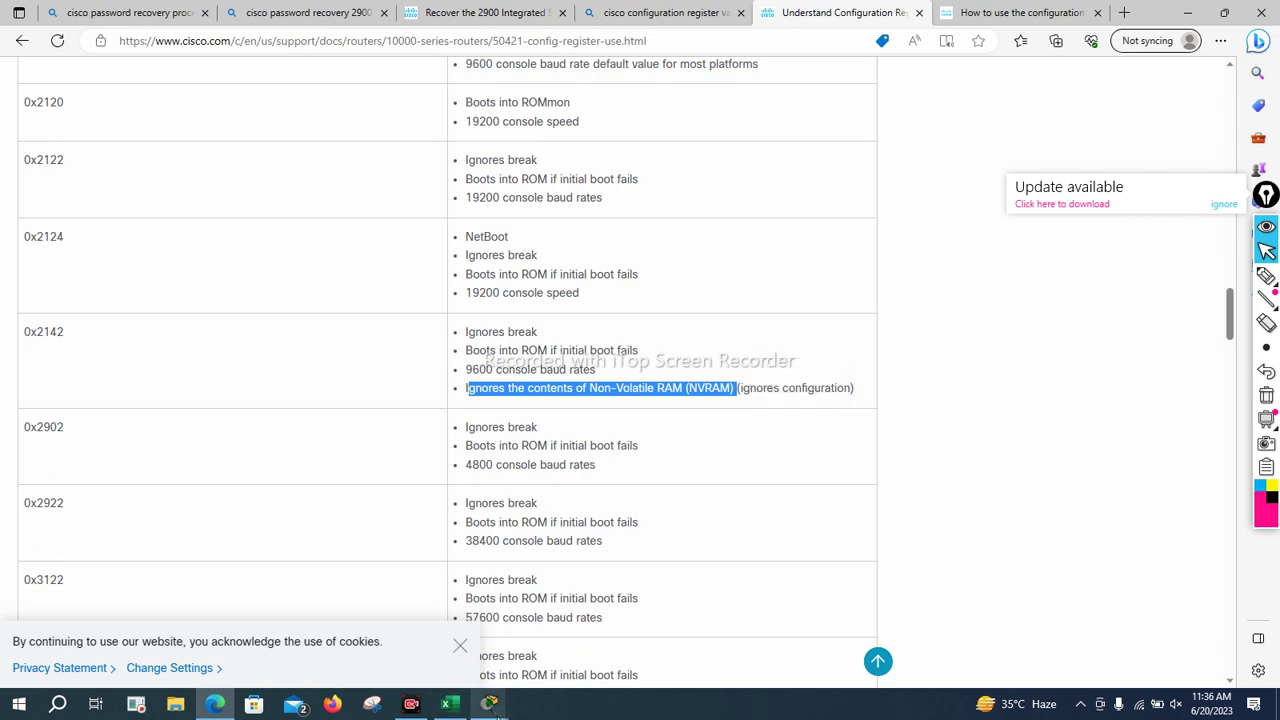
pyautogui.moveTo(492, 706)
pyautogui.click(575, 625)
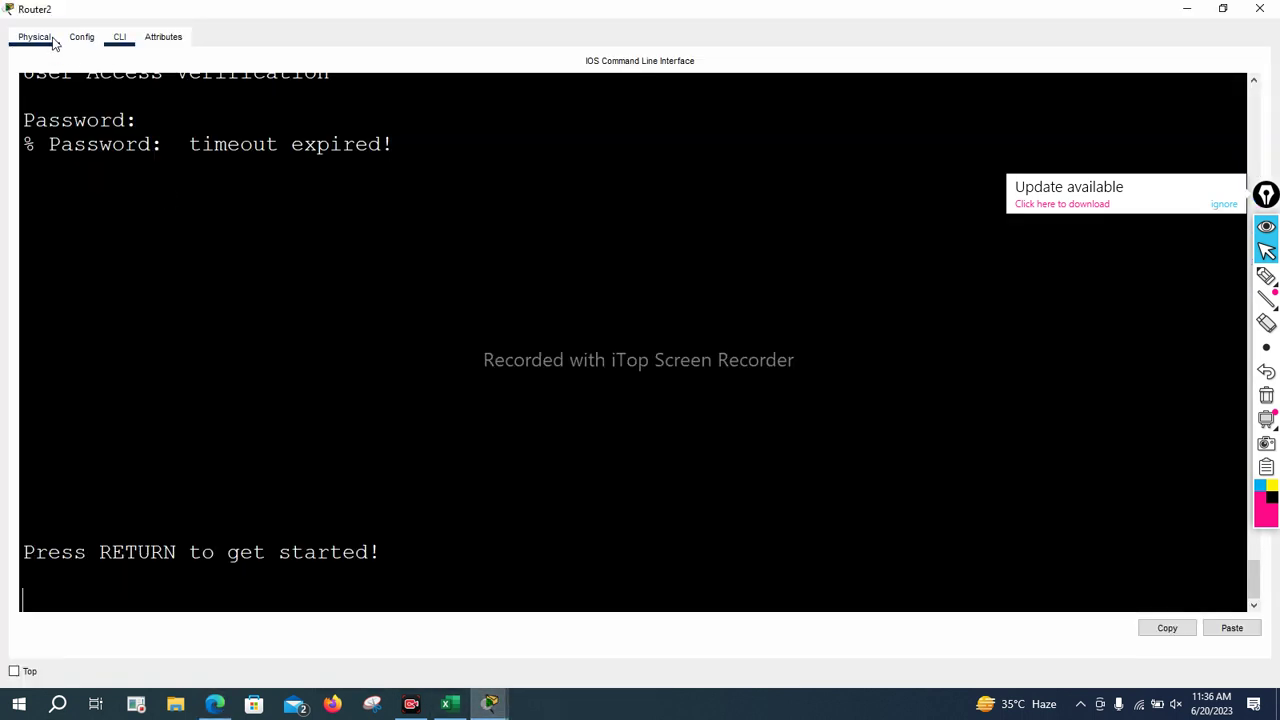
# Power-cycle the router and break into boot with Ctrl+Break to reach rommon 1 >
pyautogui.click(47, 38)
pyautogui.click(271, 374)
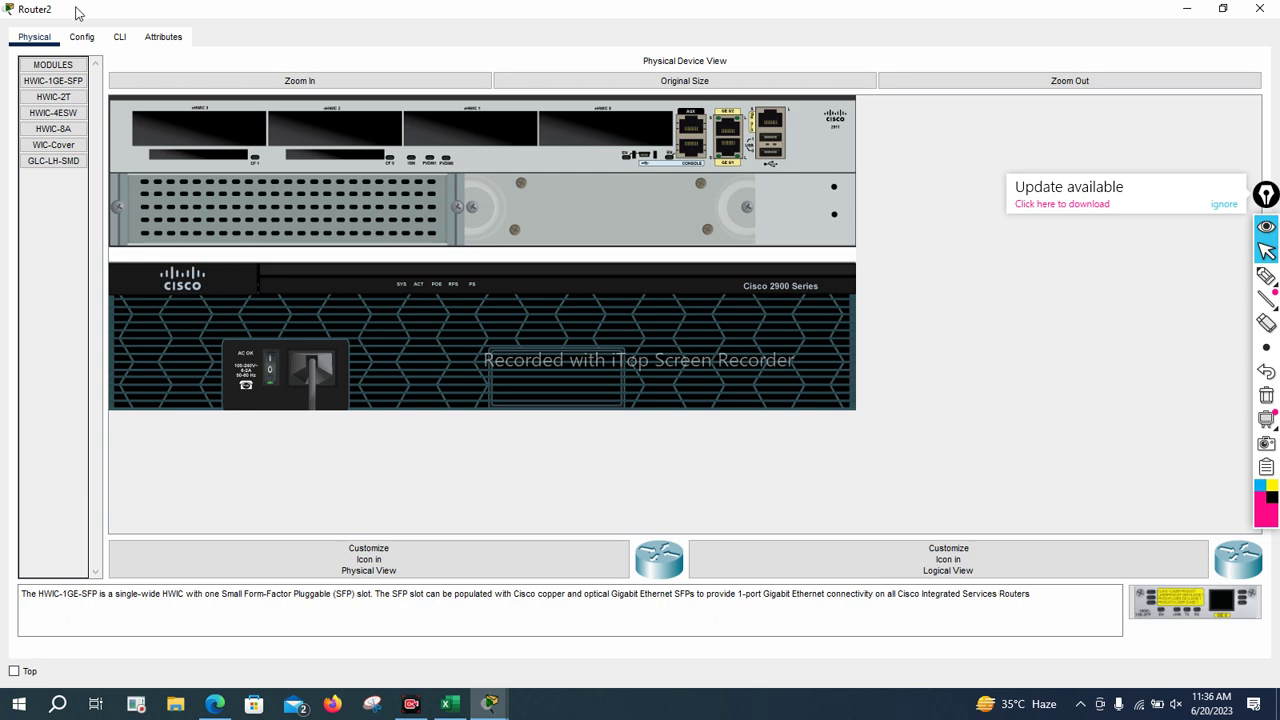
pyautogui.click(119, 37)
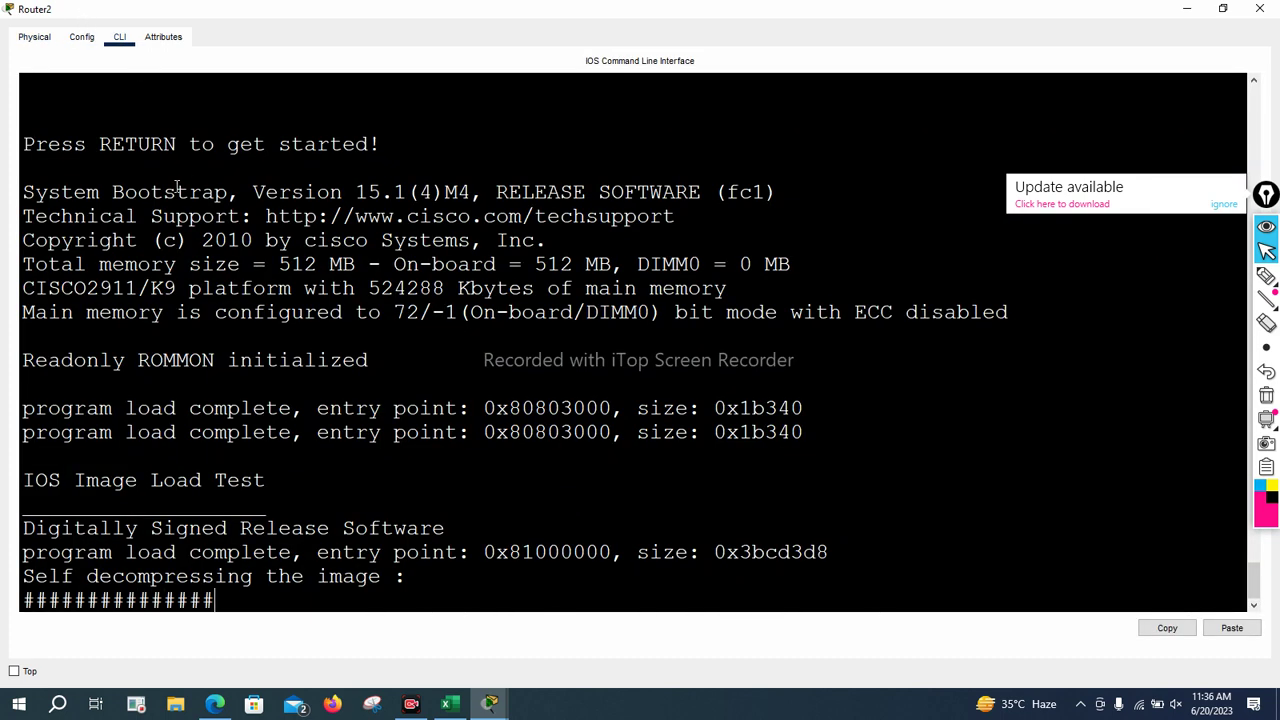
pyautogui.press('ctrl+Break')
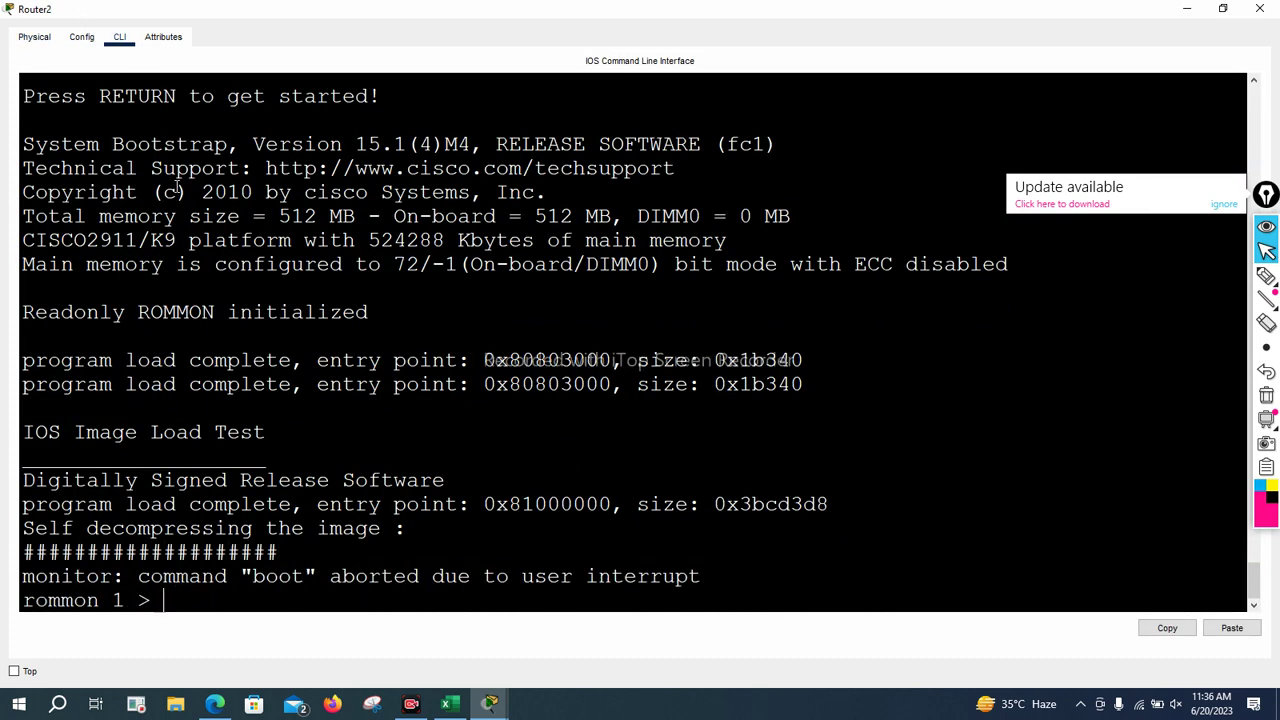
pyautogui.press('Return')
pyautogui.press('Return')
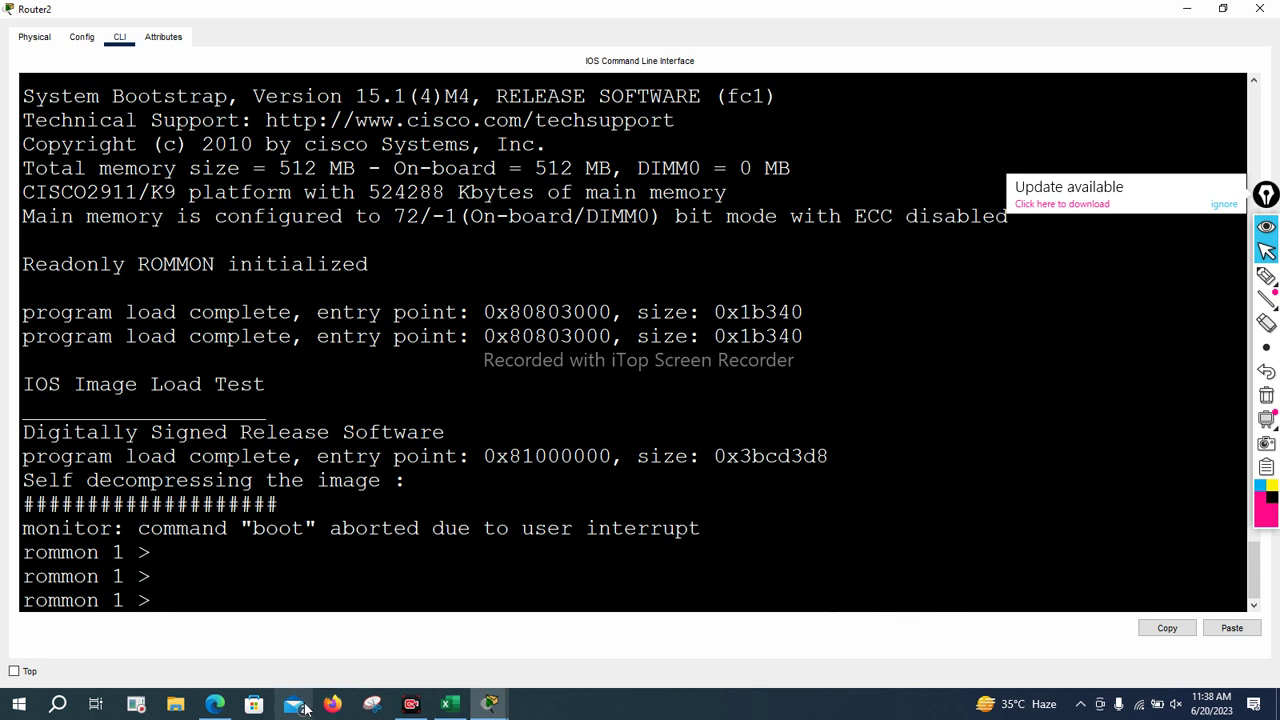
# Read through the Cisco documentation page and the 2900 router password-recovery article
pyautogui.click(215, 705)
pyautogui.scroll(5, 460, 197)
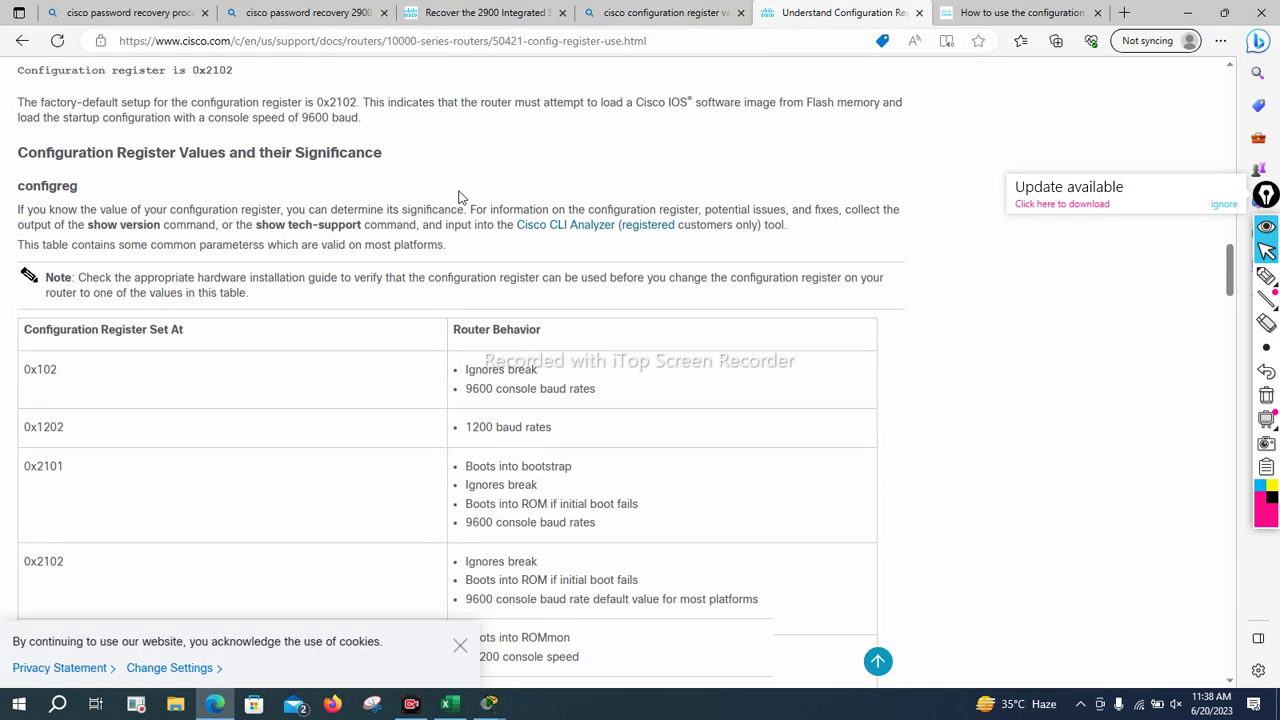
pyautogui.scroll(-2, 460, 197)
pyautogui.scroll(2, 460, 197)
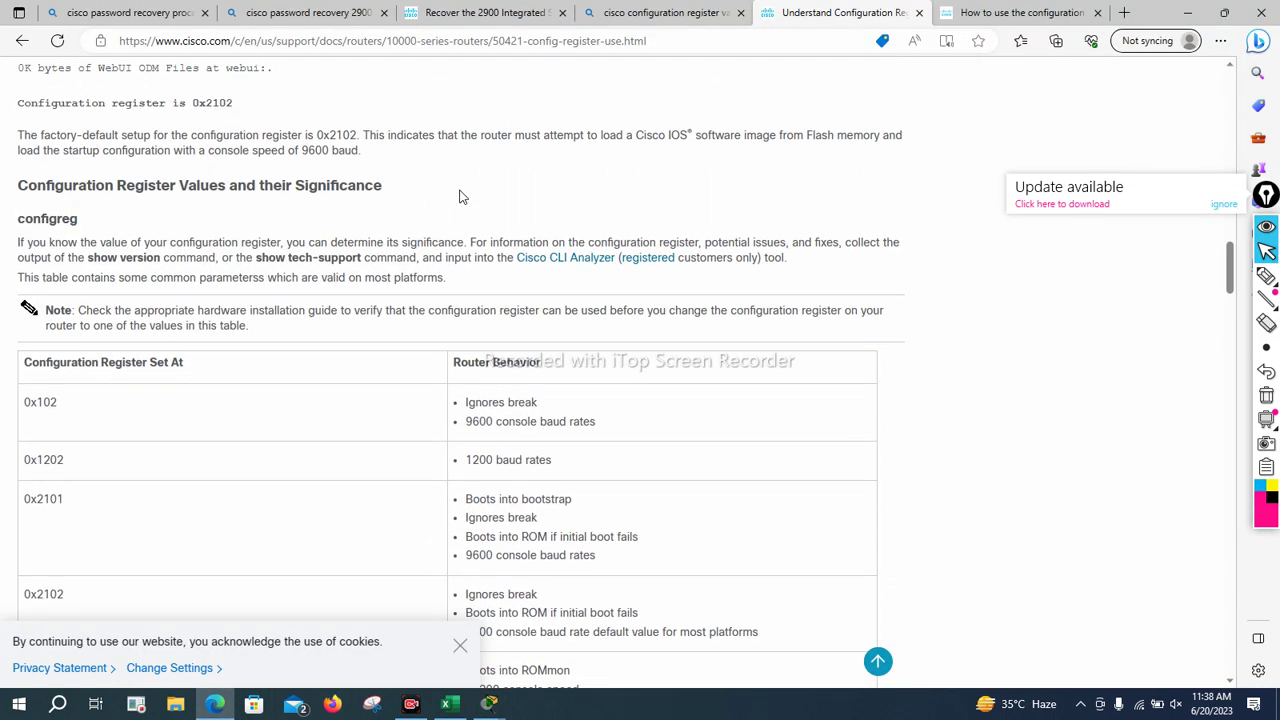
pyautogui.scroll(-3, 460, 197)
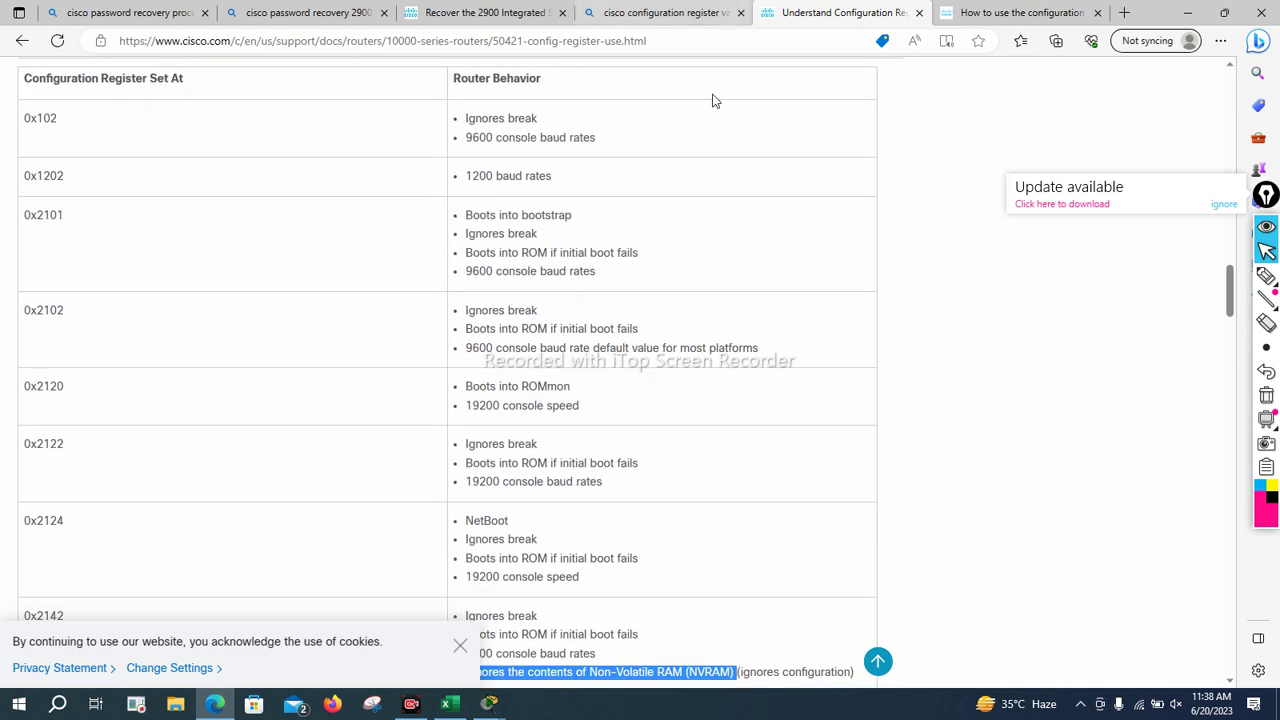
pyautogui.click(284, 14)
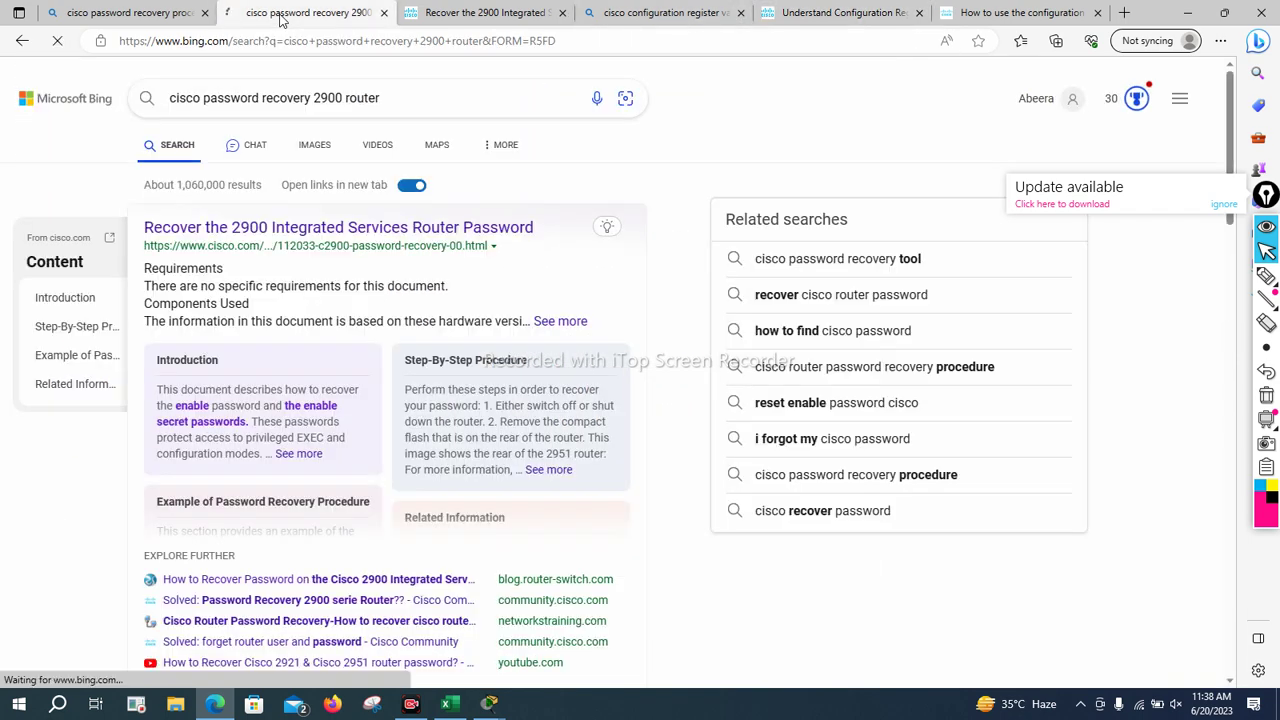
pyautogui.click(486, 13)
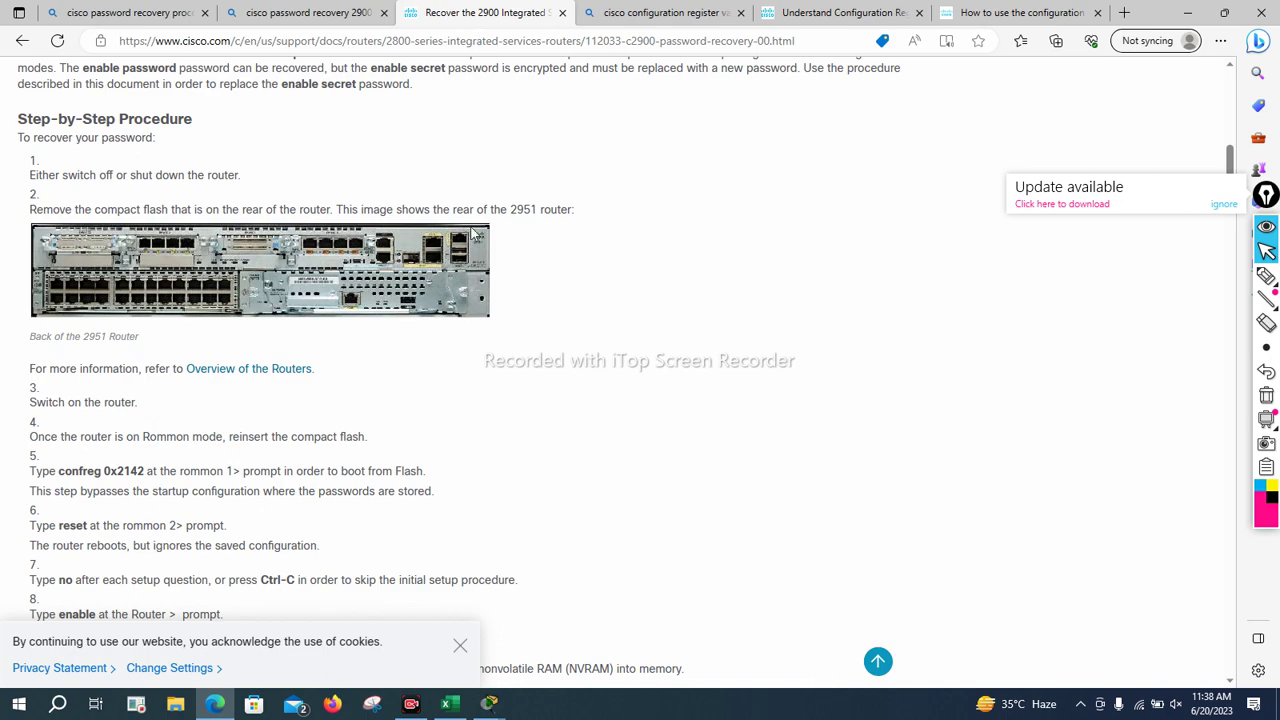
pyautogui.scroll(10, 411, 300)
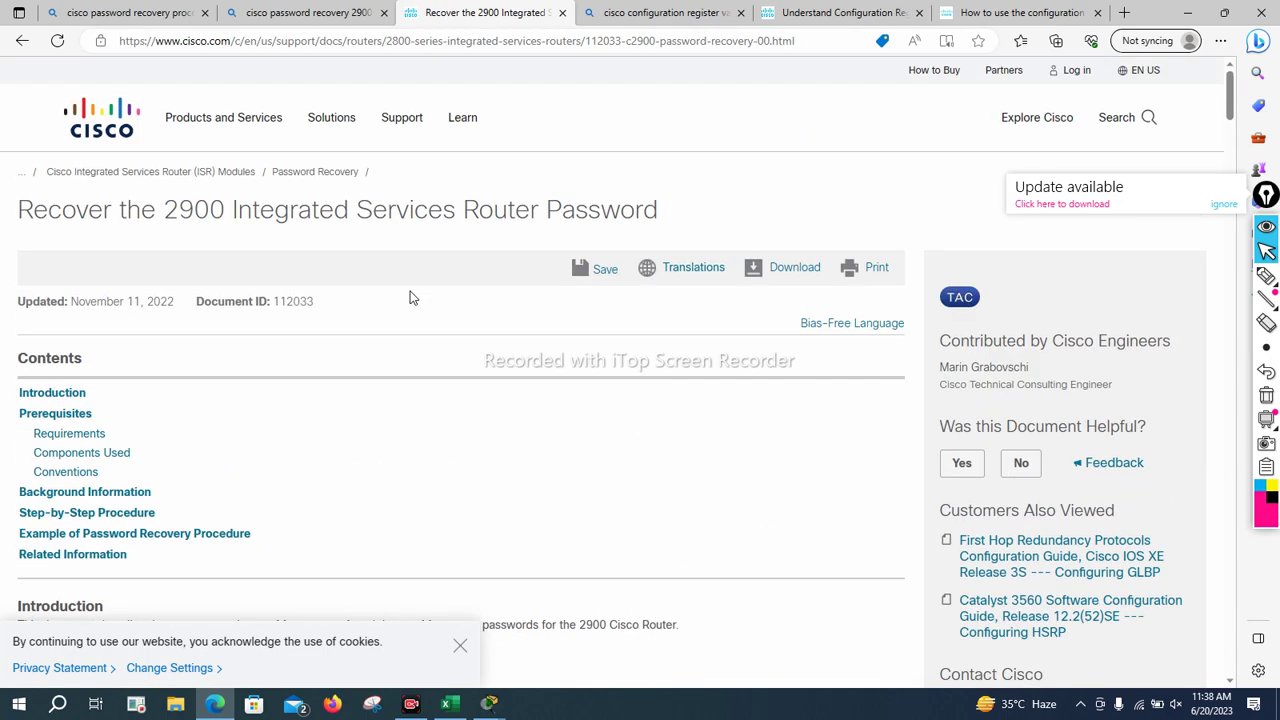
pyautogui.scroll(-10, 411, 297)
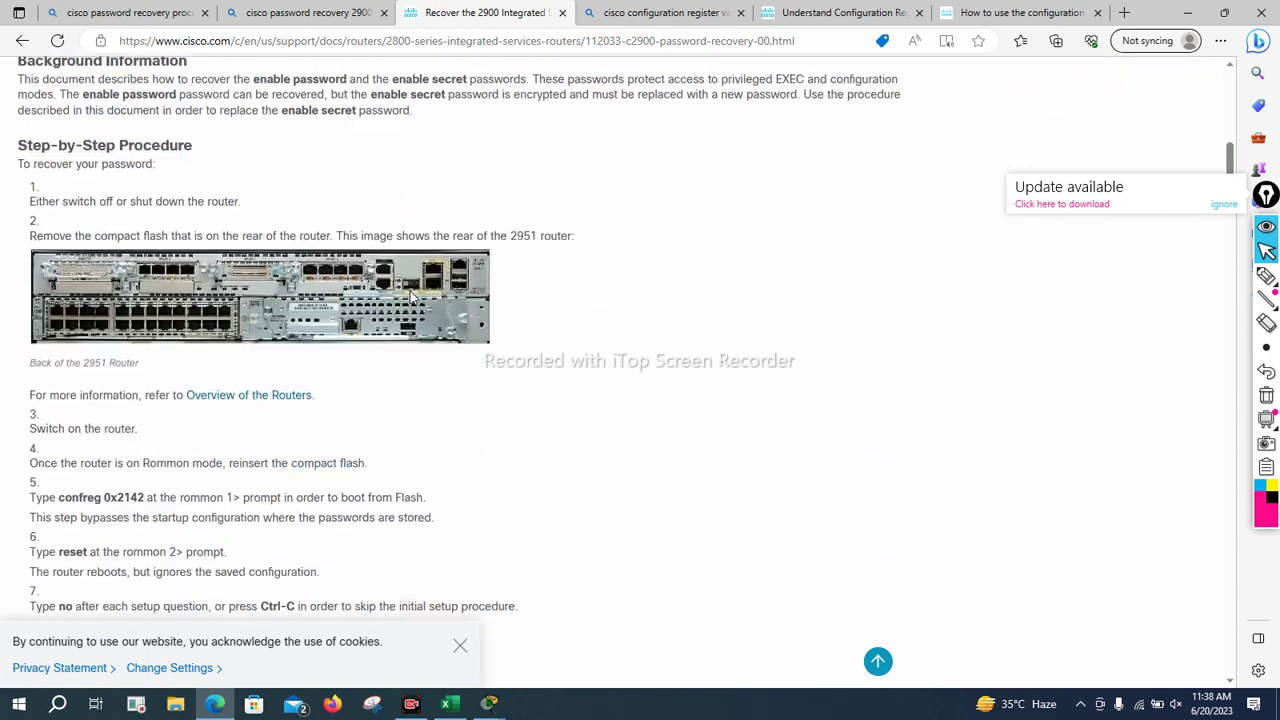
pyautogui.scroll(-1, 411, 297)
pyautogui.scroll(1, 411, 297)
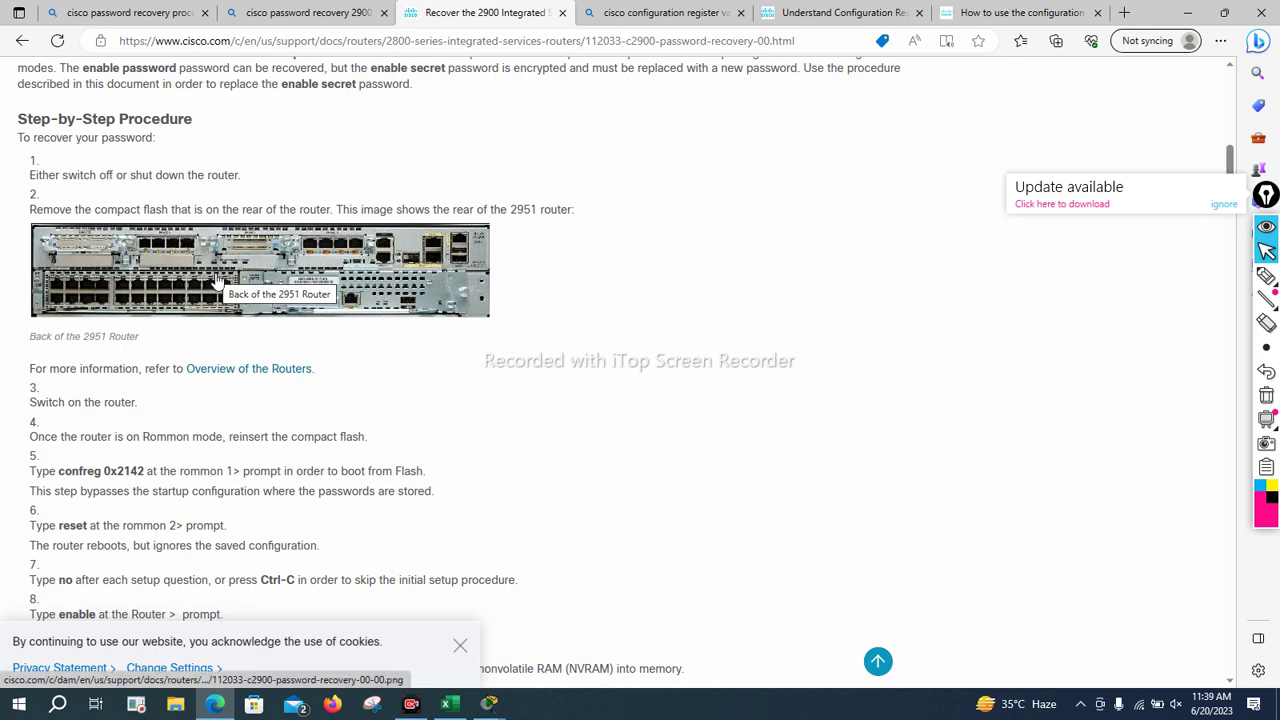
pyautogui.scroll(-1, 205, 320)
pyautogui.scroll(-1, 202, 328)
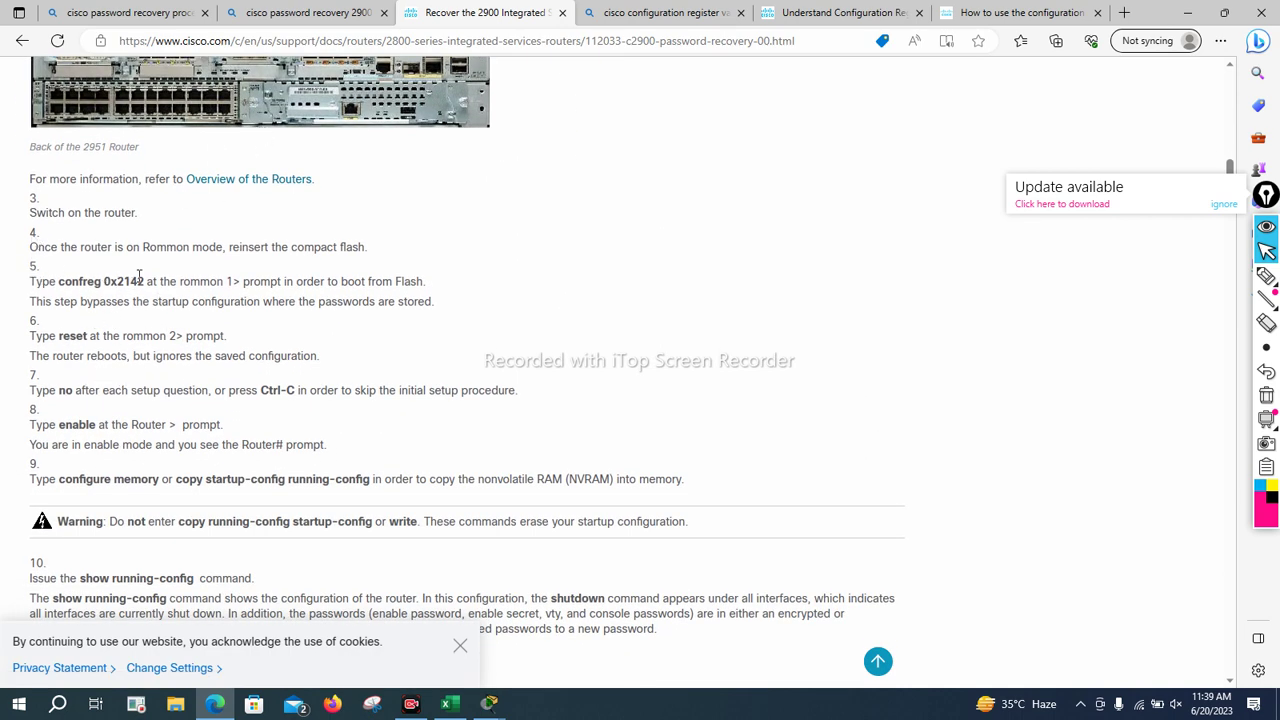
# Highlight the confreg 0x2142 and reset steps, then bring Router2's rommon 1 console forward
pyautogui.moveTo(63, 281); pyautogui.dragTo(145, 282)
pyautogui.moveTo(62, 336); pyautogui.dragTo(97, 335)
pyautogui.scroll(-6, 238, 527)
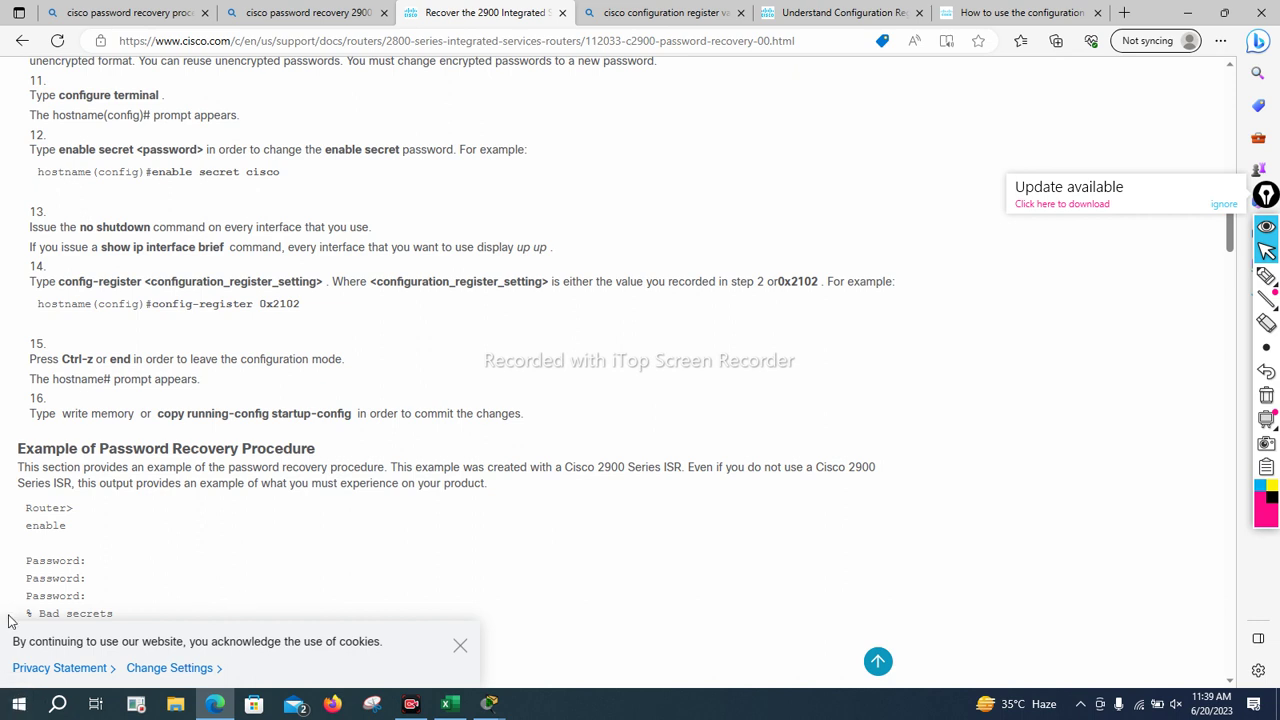
pyautogui.click(489, 703)
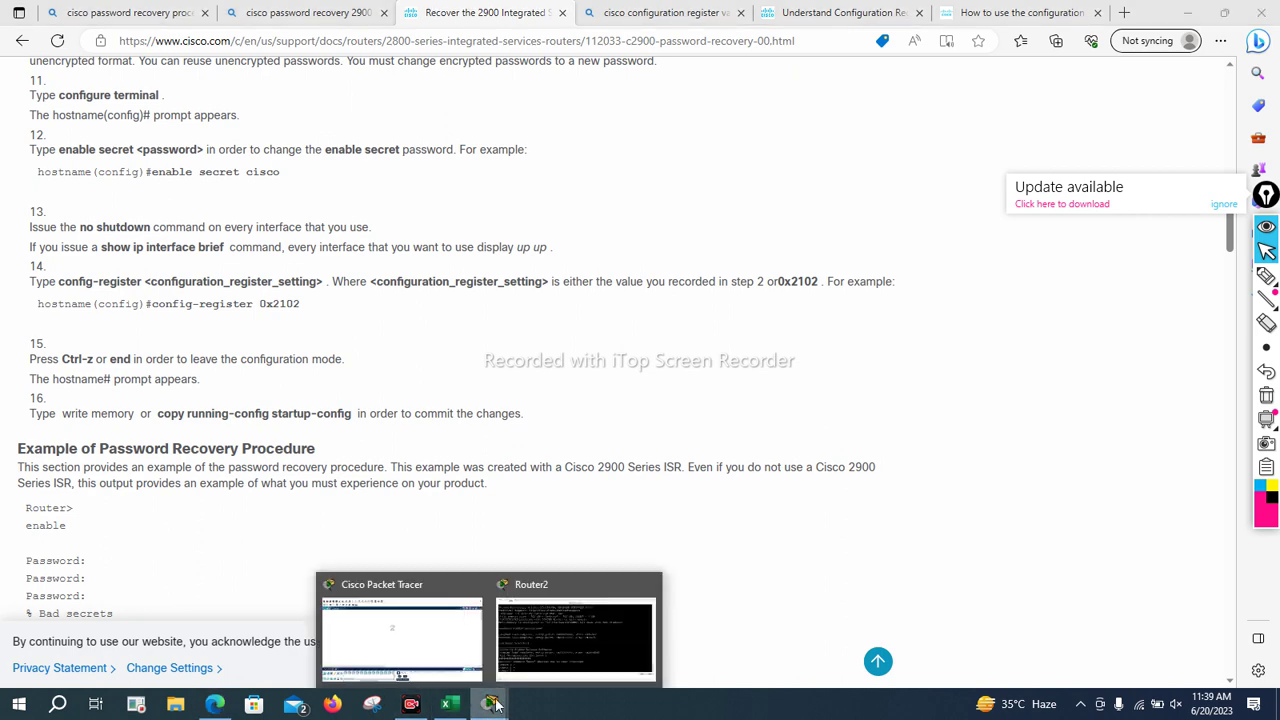
pyautogui.click(549, 645)
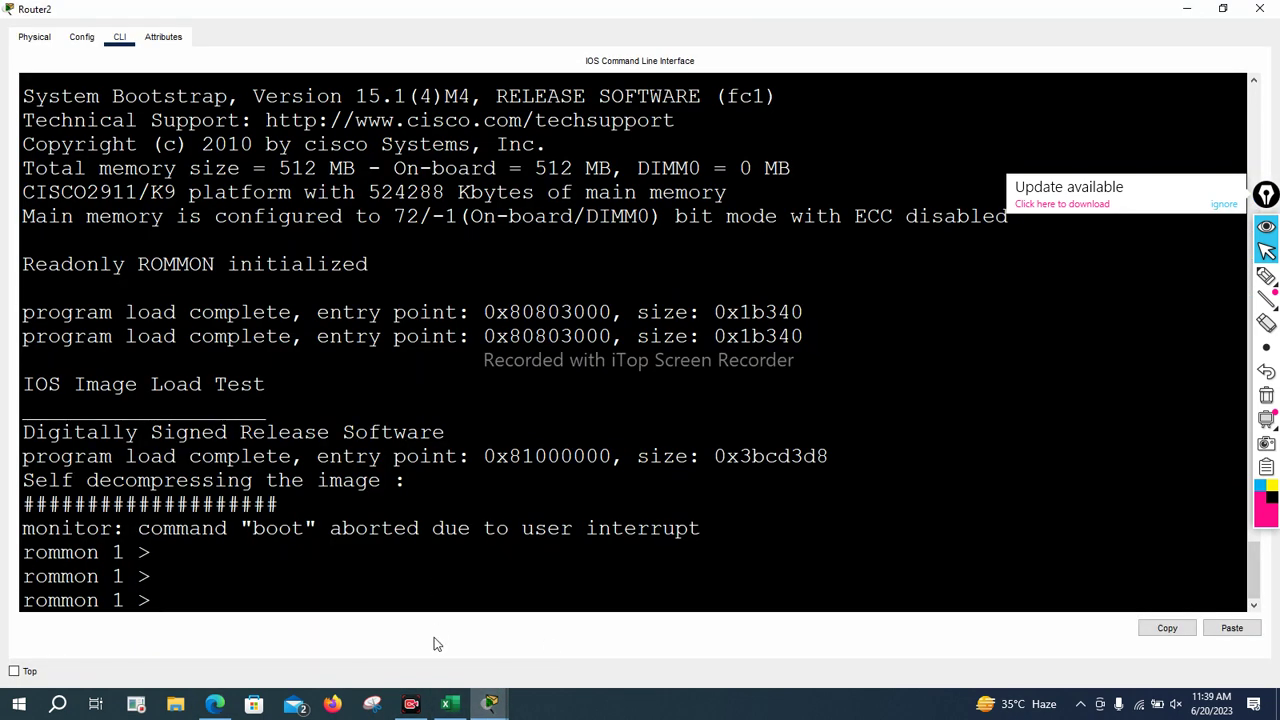
# List the ROMMON help commands and begin typing confreg 0x
pyautogui.write('?')
pyautogui.press('Return')
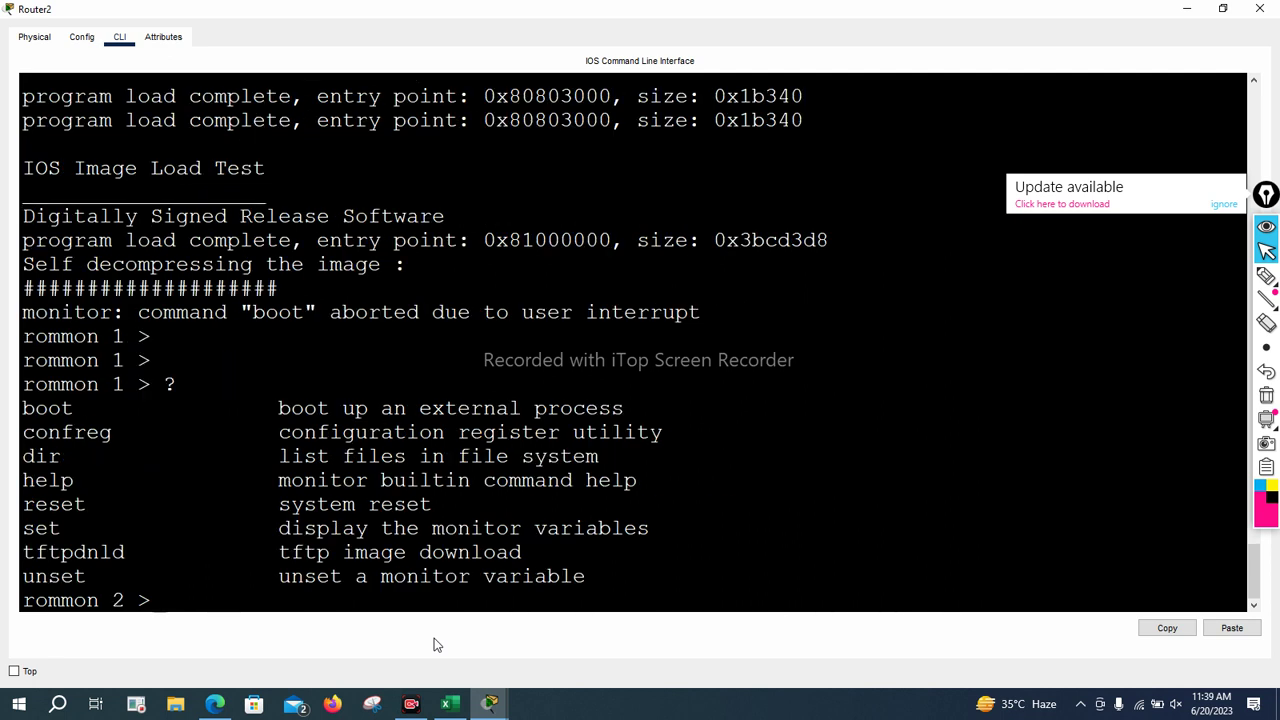
pyautogui.write('confreg ')
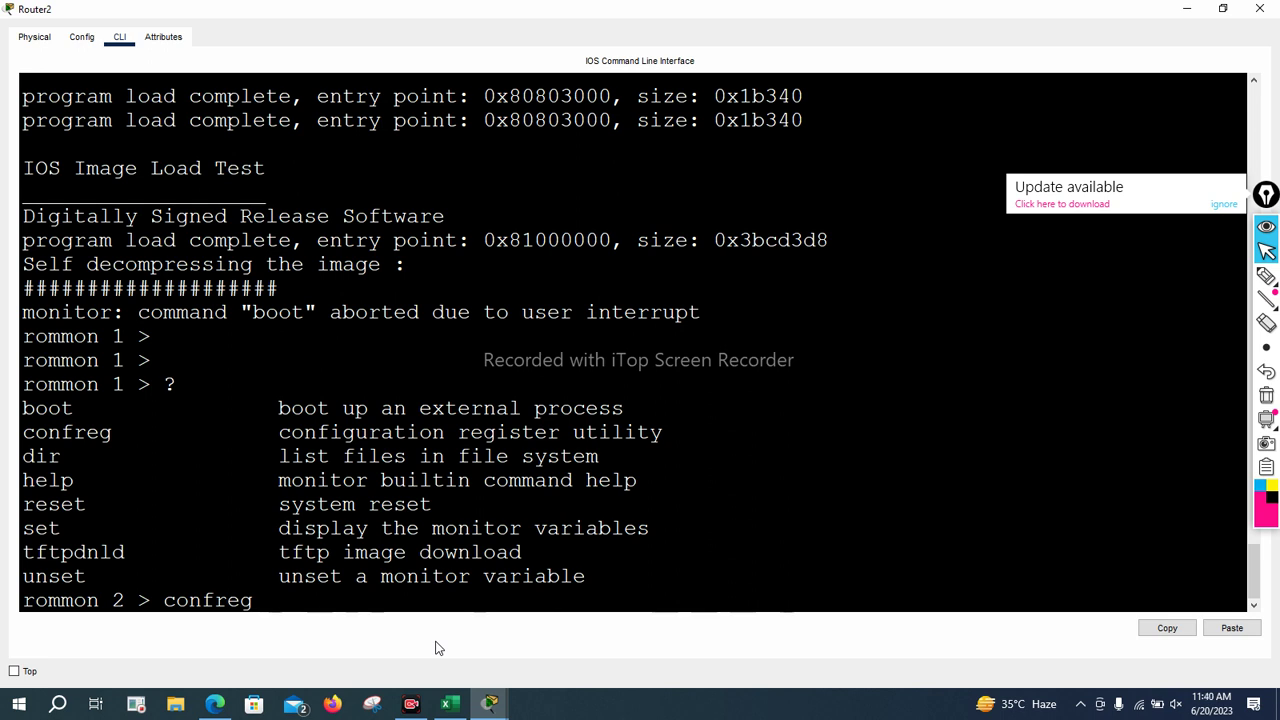
pyautogui.write(' 0x')
# Consult the configuration register values table in Edge, then return to Router2's console
pyautogui.moveTo(222, 712)
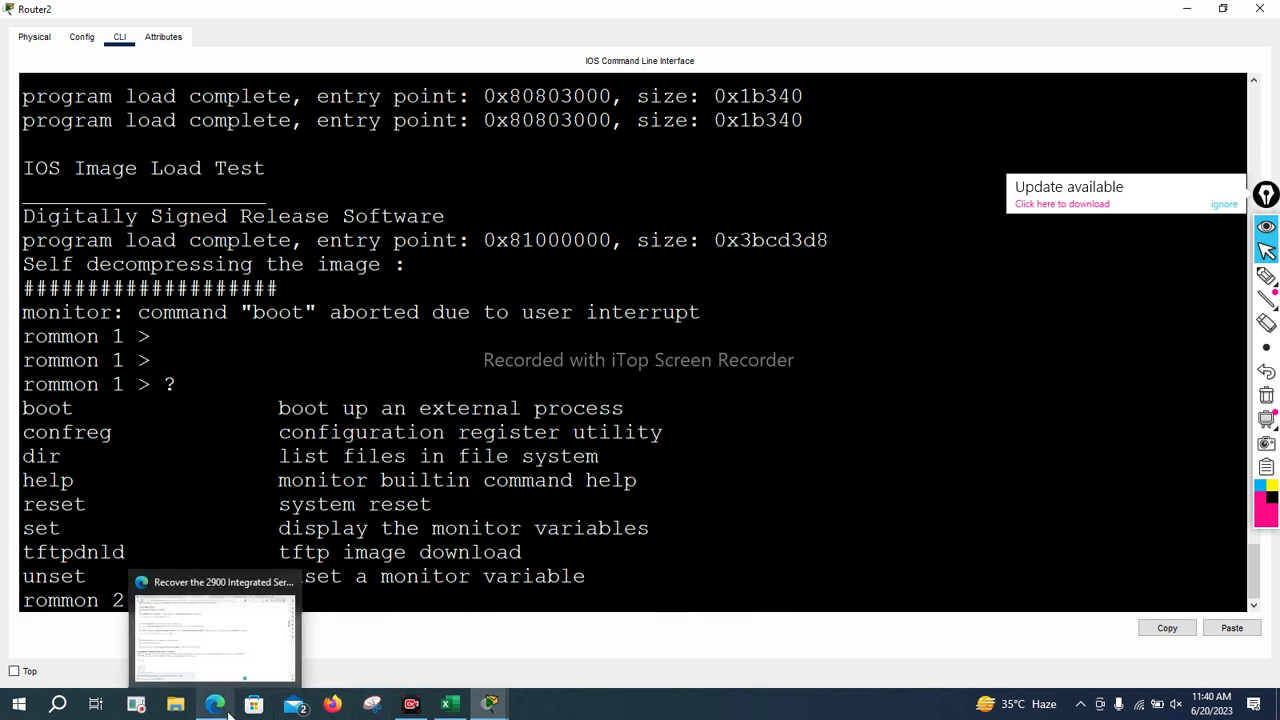
pyautogui.click(248, 644)
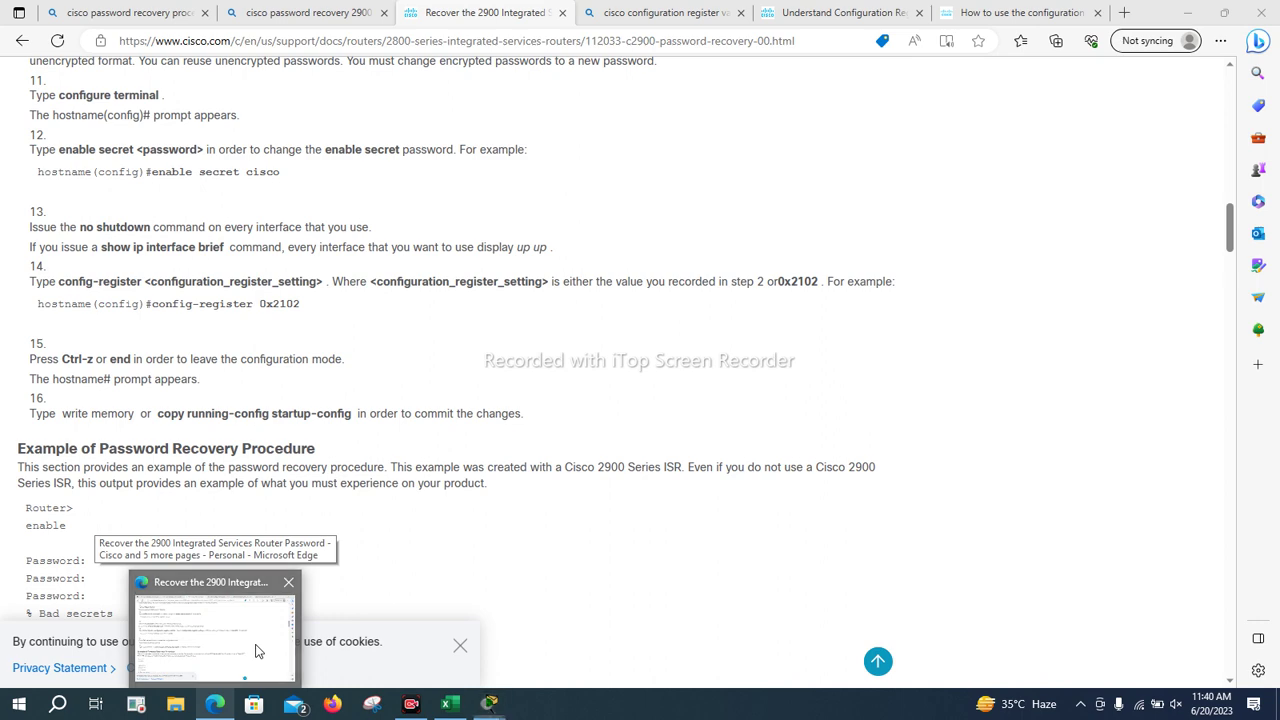
pyautogui.click(1015, 12)
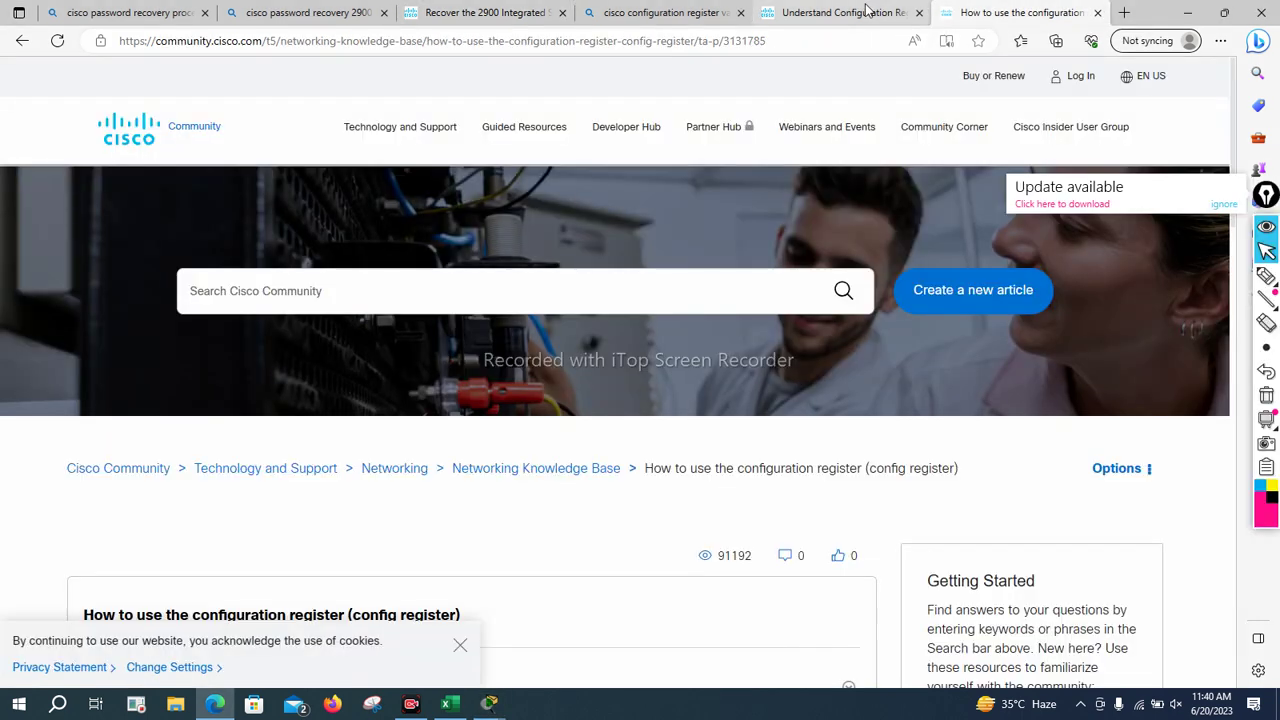
pyautogui.click(818, 12)
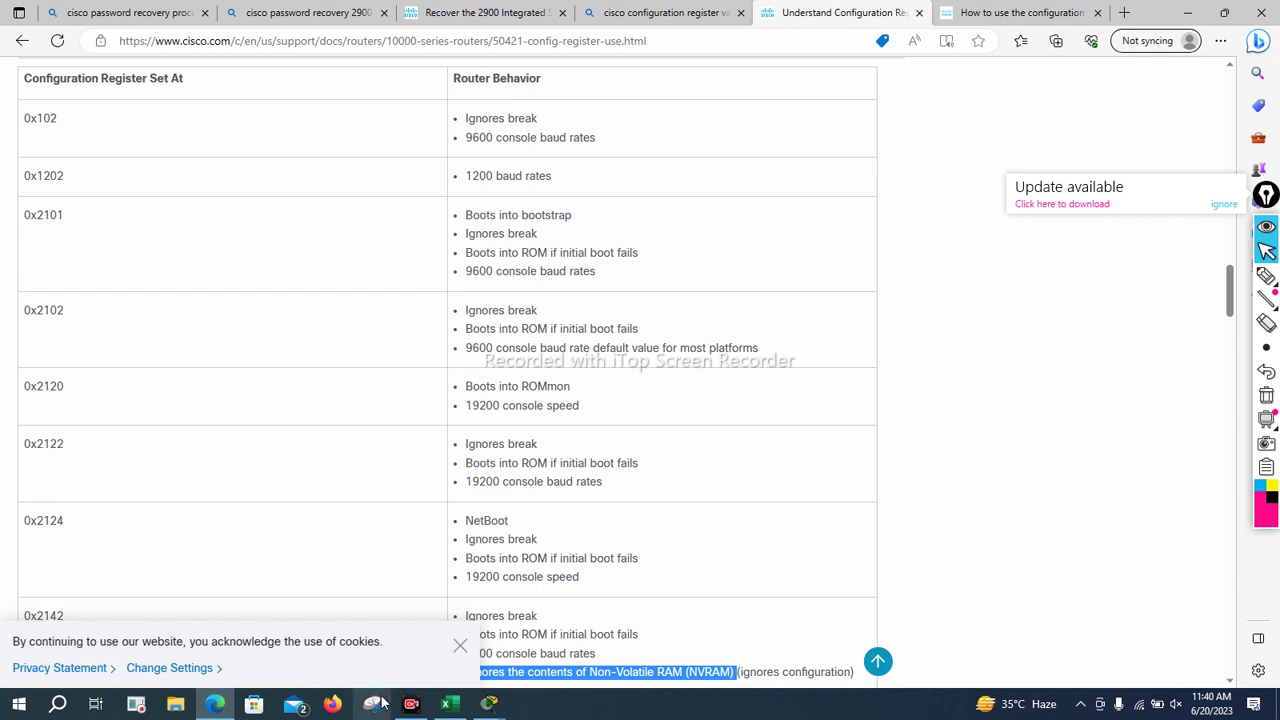
pyautogui.click(489, 703)
pyautogui.moveTo(602, 640)
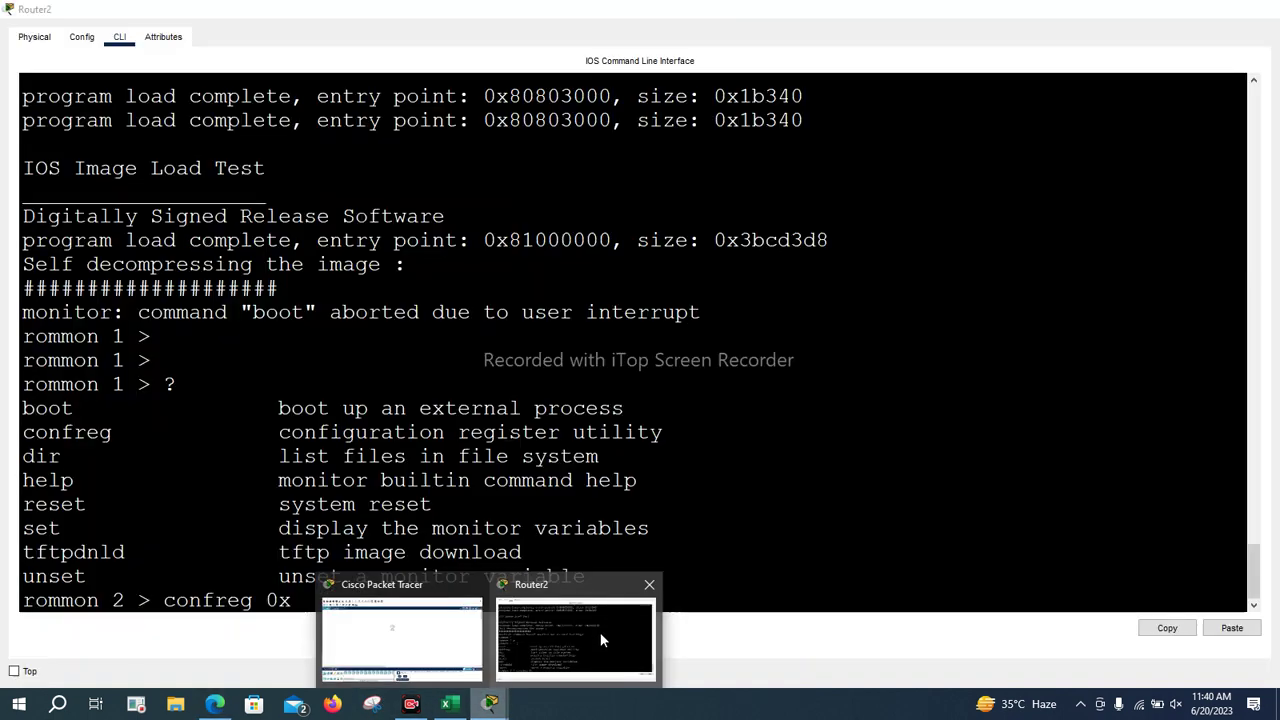
pyautogui.click(588, 628)
# Complete confreg 0x2124 and apply it, leaving the rommon 3 prompt
pyautogui.write('2124')
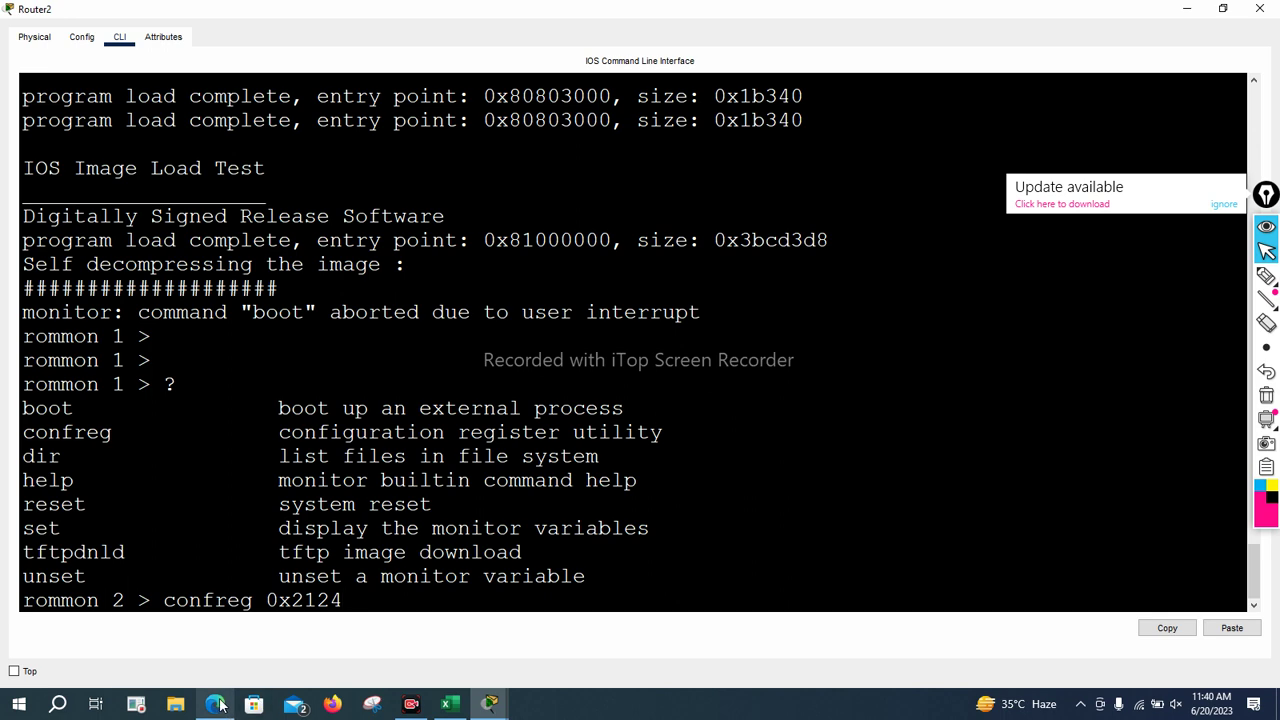
pyautogui.moveTo(220, 705)
pyautogui.click(218, 638)
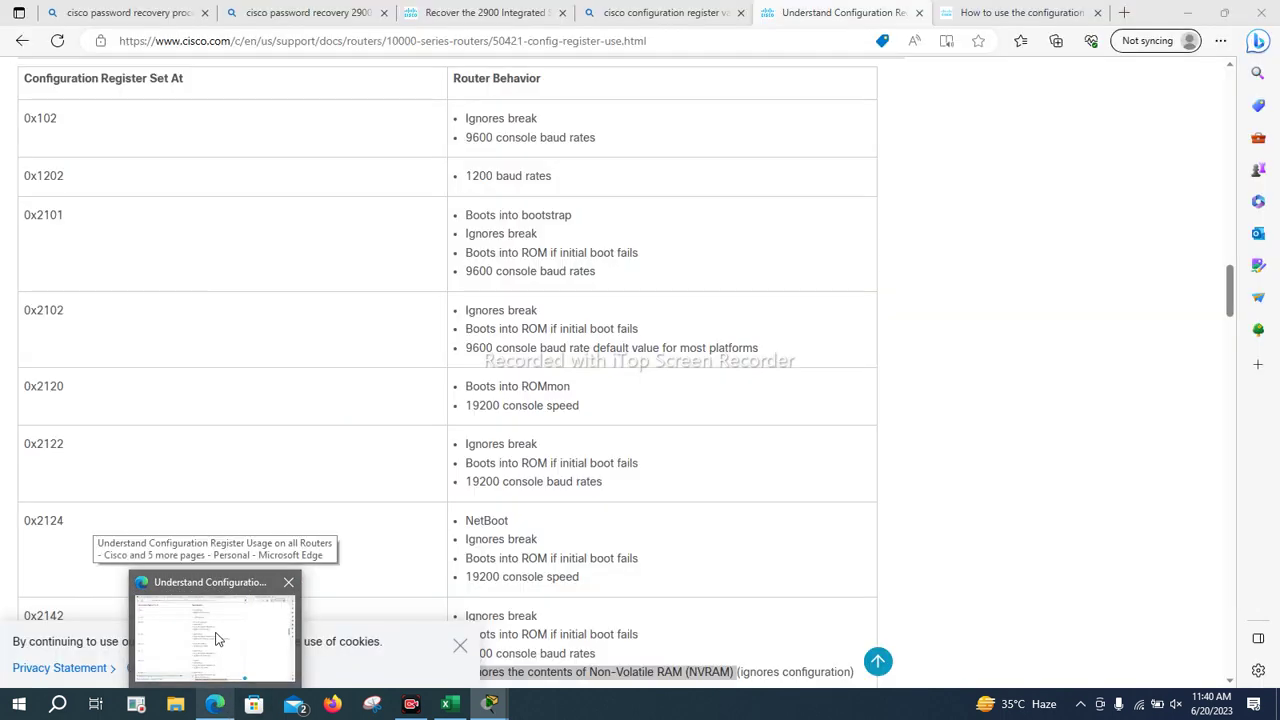
pyautogui.press('Return')
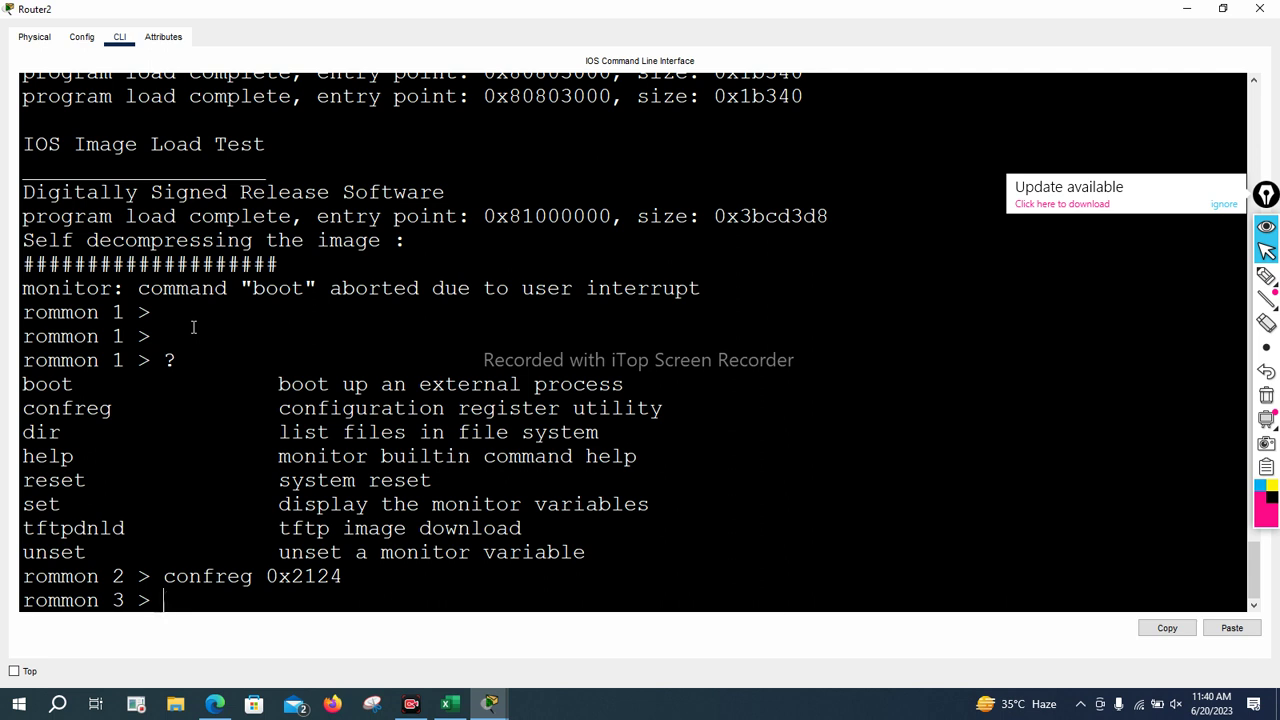
# Reboot Router2 with reset and start the console session at User Access Verification
pyautogui.write('reset')
pyautogui.press('Return')
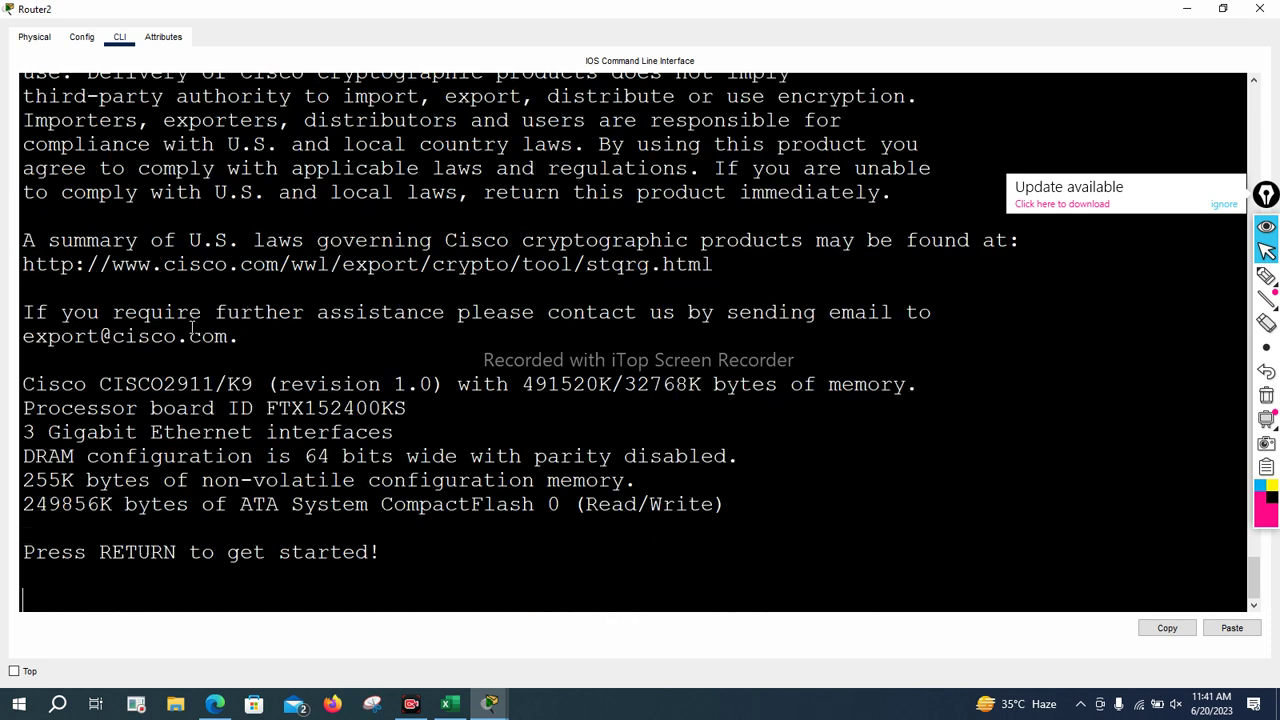
pyautogui.press('Return')
pyautogui.press('Return')
pyautogui.press('Return')
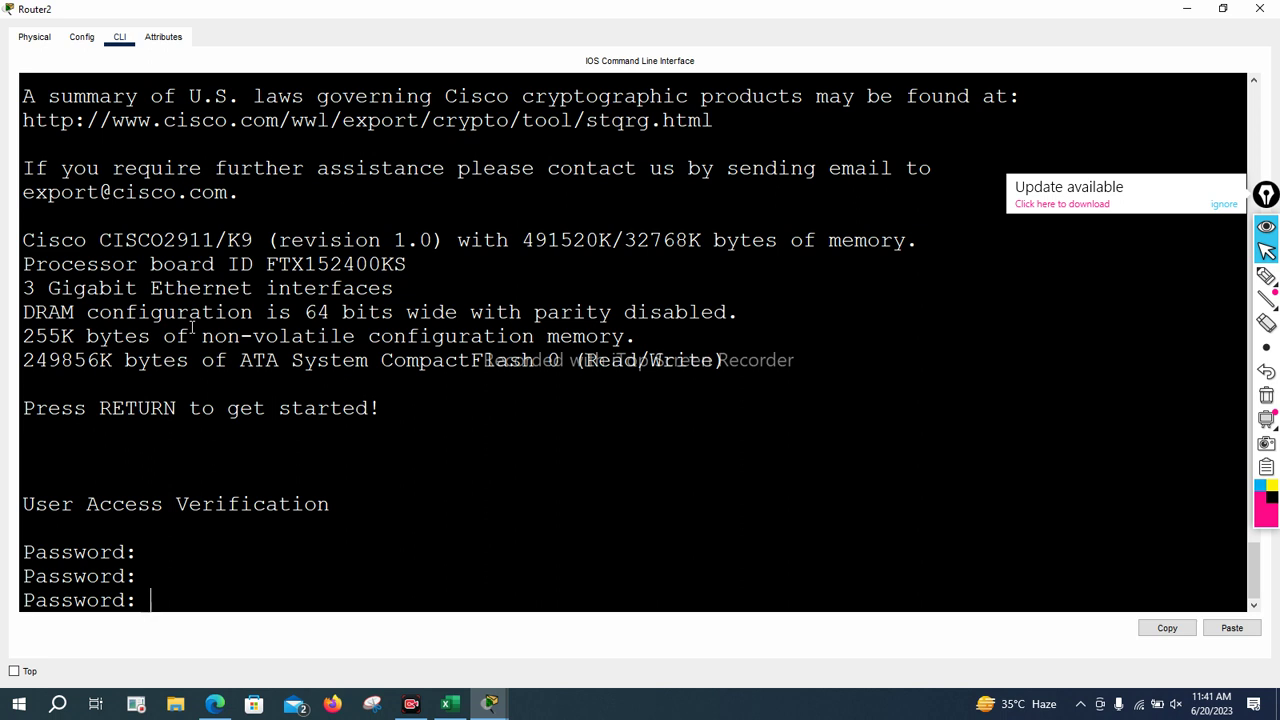
# Power-cycle Router2 with its physical switch and interrupt the boot into ROMMON
pyautogui.click(34, 38)
pyautogui.click(272, 376)
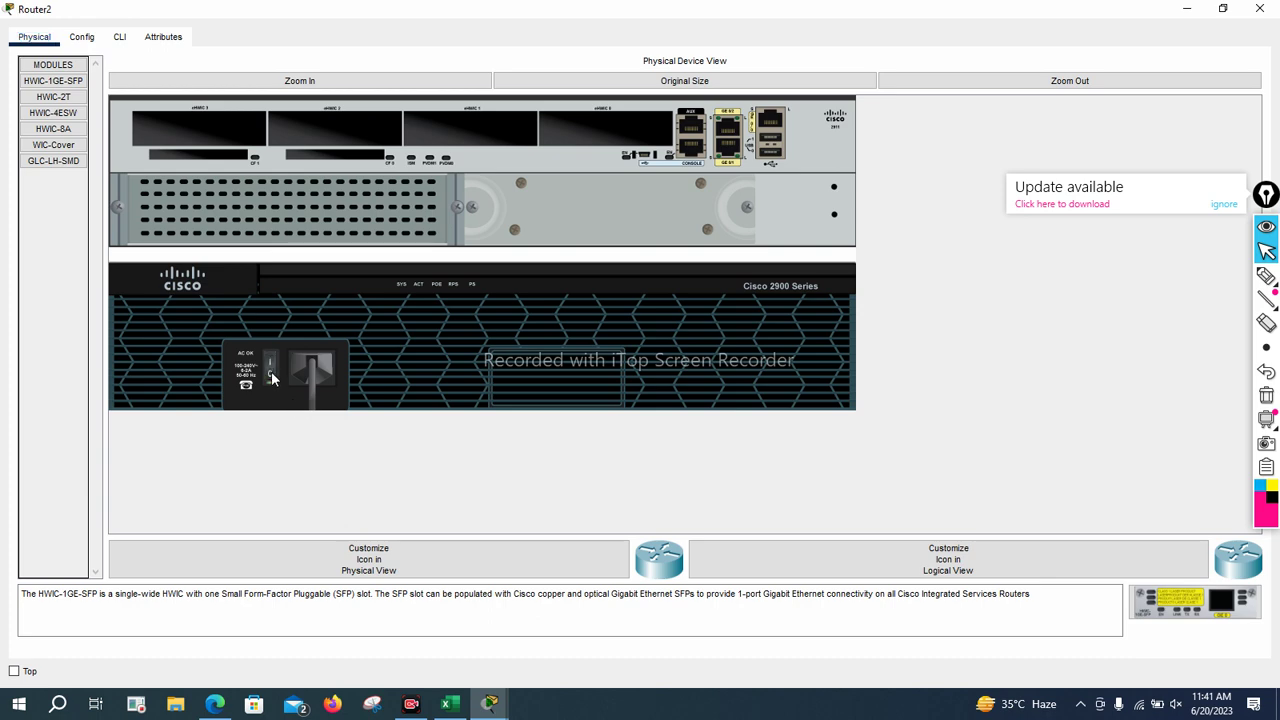
pyautogui.click(119, 37)
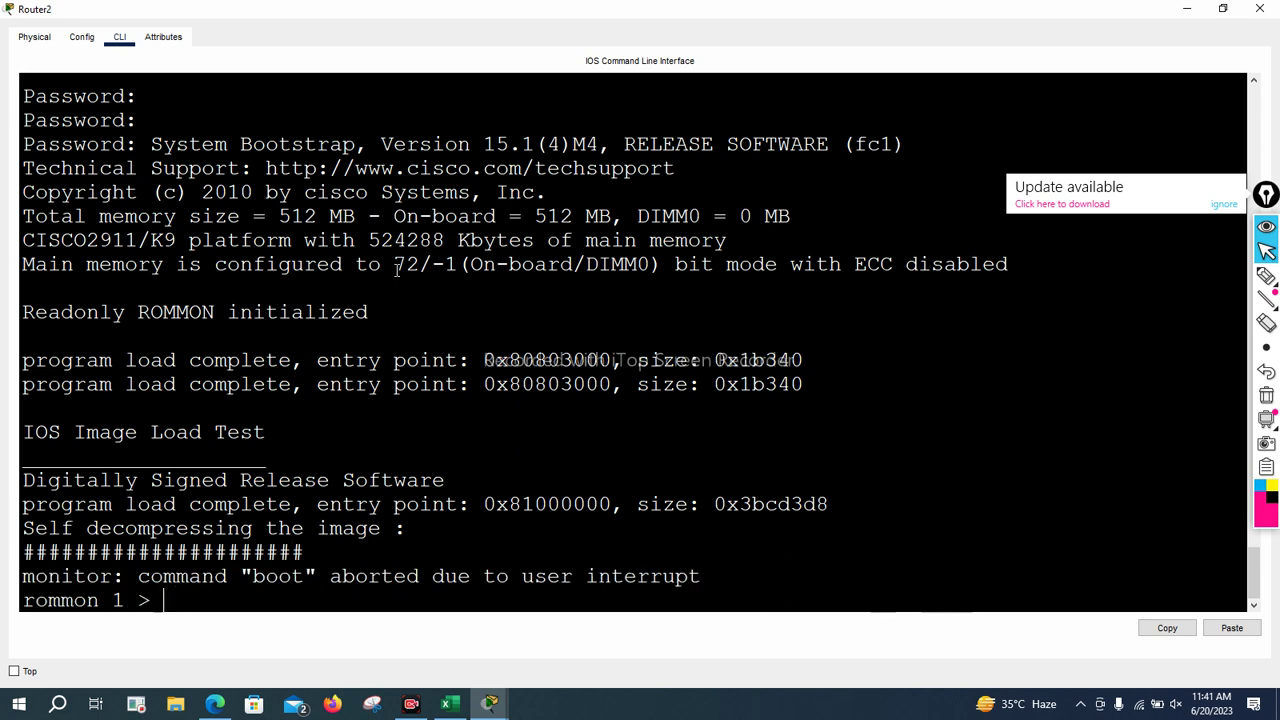
pyautogui.press('Return')
# List the rommon help, begin typing confreg 0x21, and view Edge's configuration-register table
pyautogui.write('?')
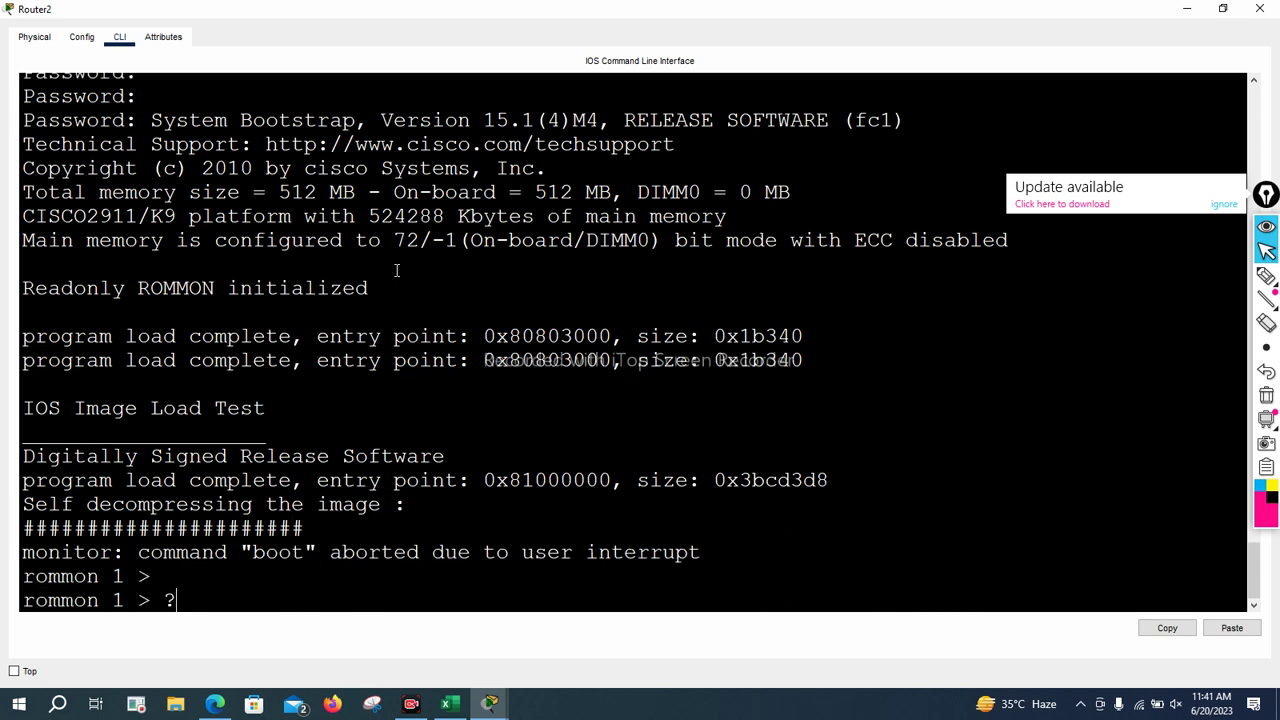
pyautogui.press('Return')
pyautogui.write('conf')
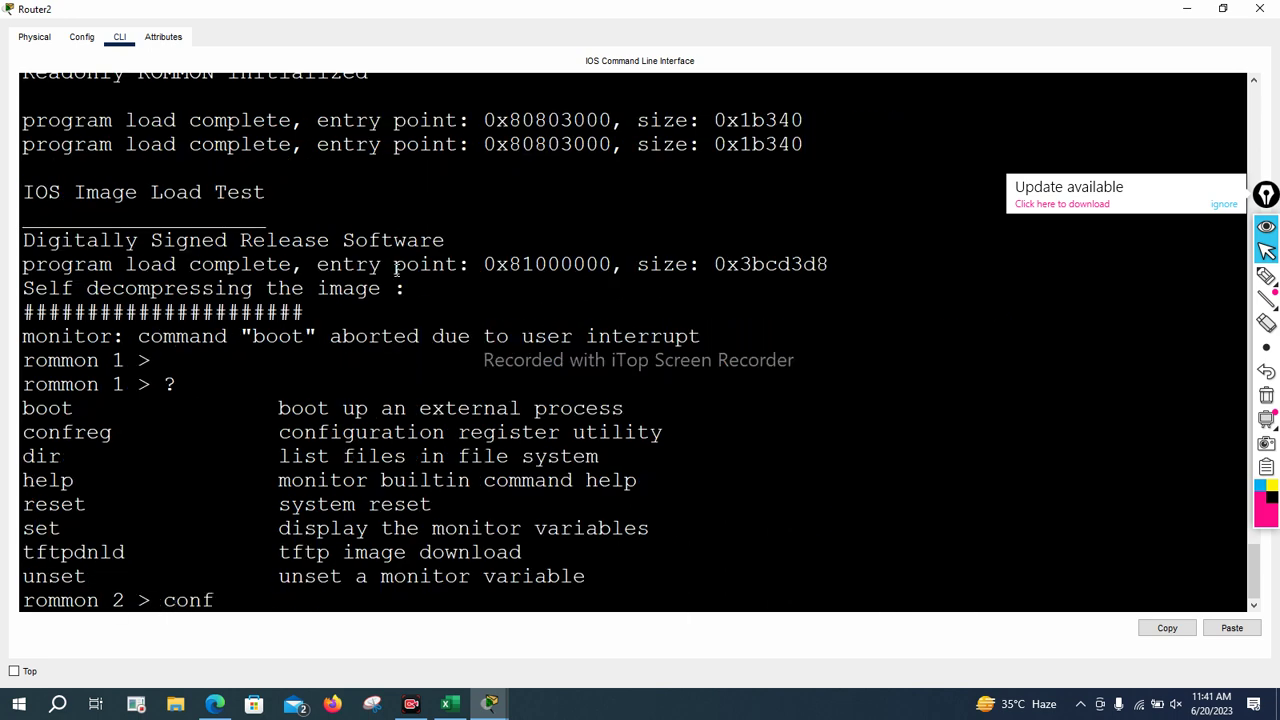
pyautogui.write('reg 0x21')
pyautogui.click(215, 703)
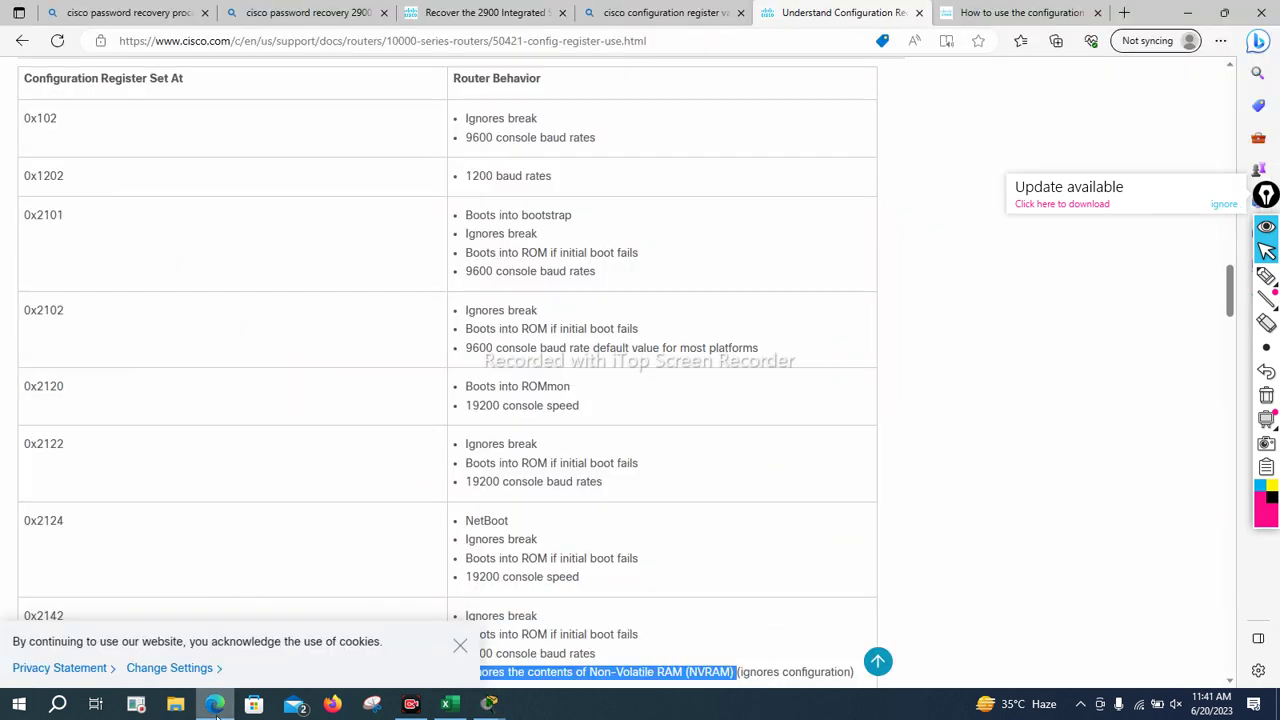